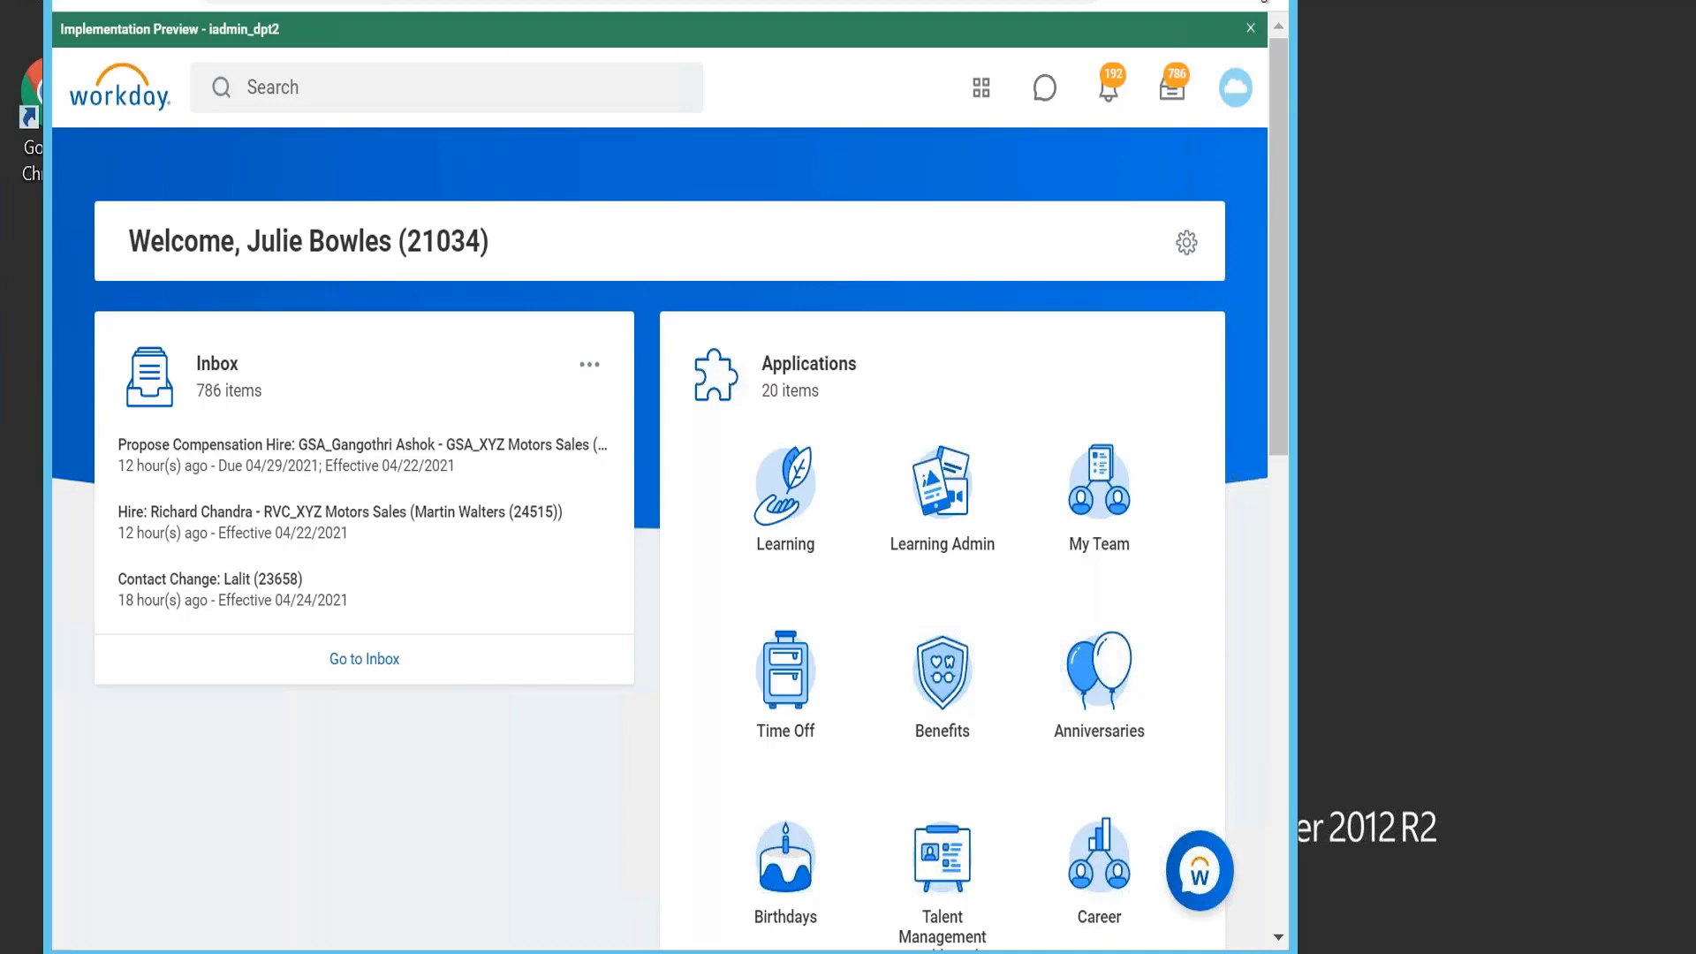
Maximize the Workday browser window, then switch to the open notes file in Notepad++.
{"action": "left_click", "coordinate": [1223, 2]}
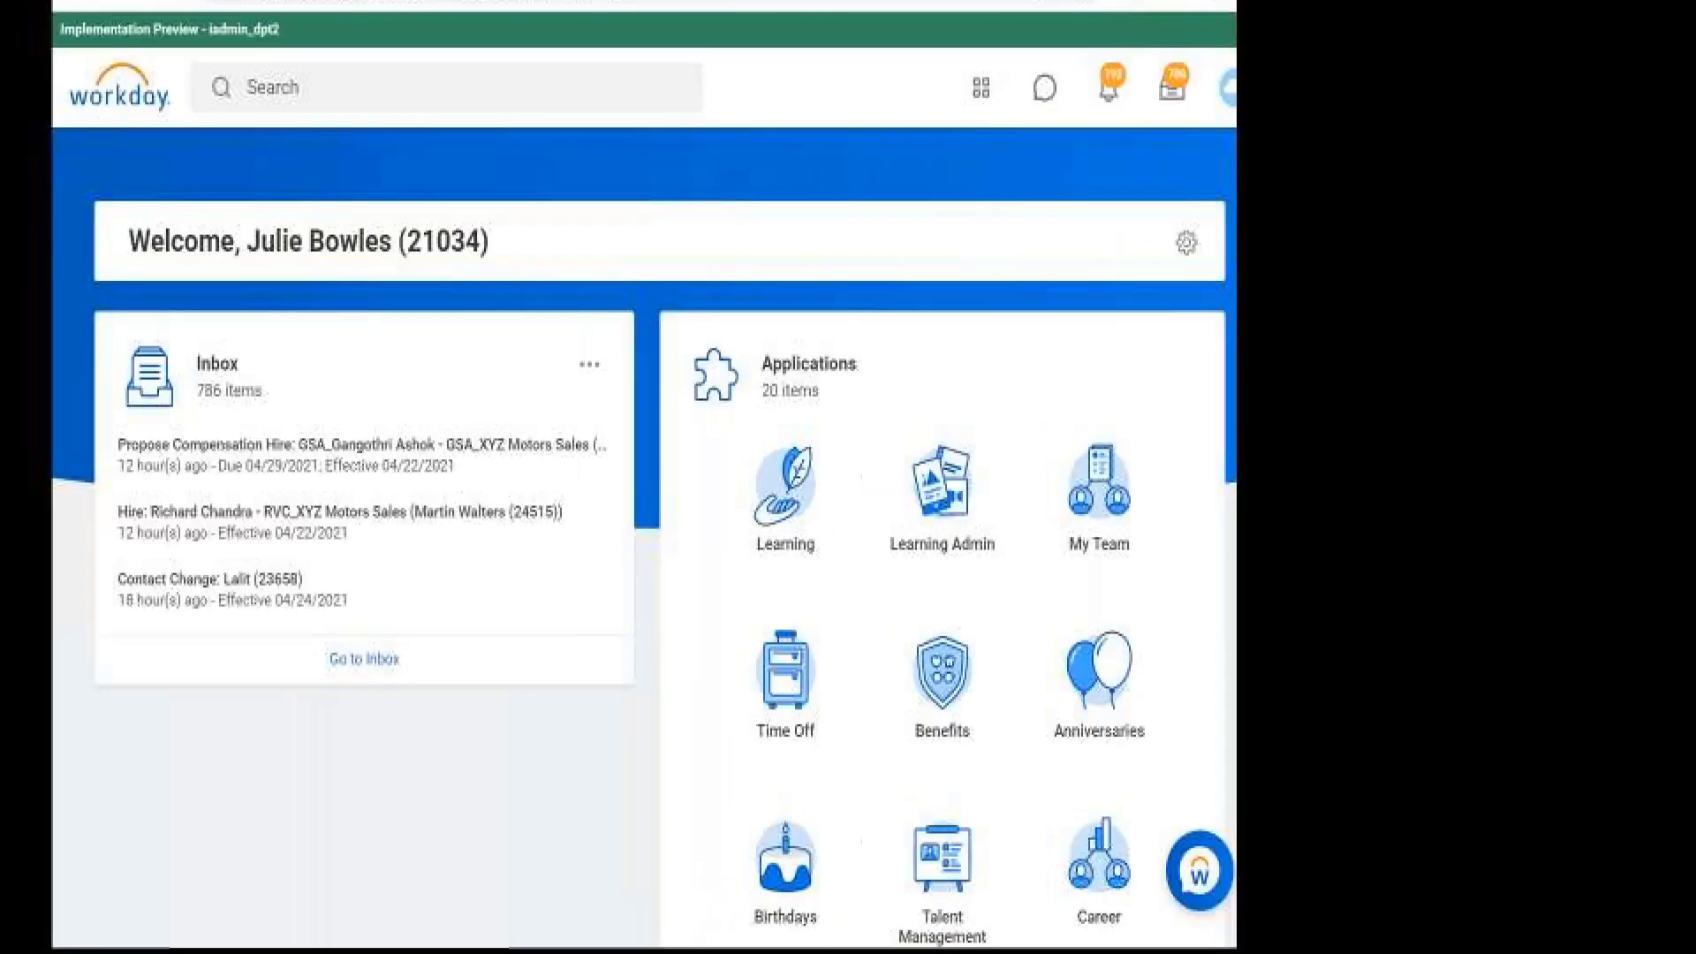
{"action": "left_click", "coordinate": [580, 70]}
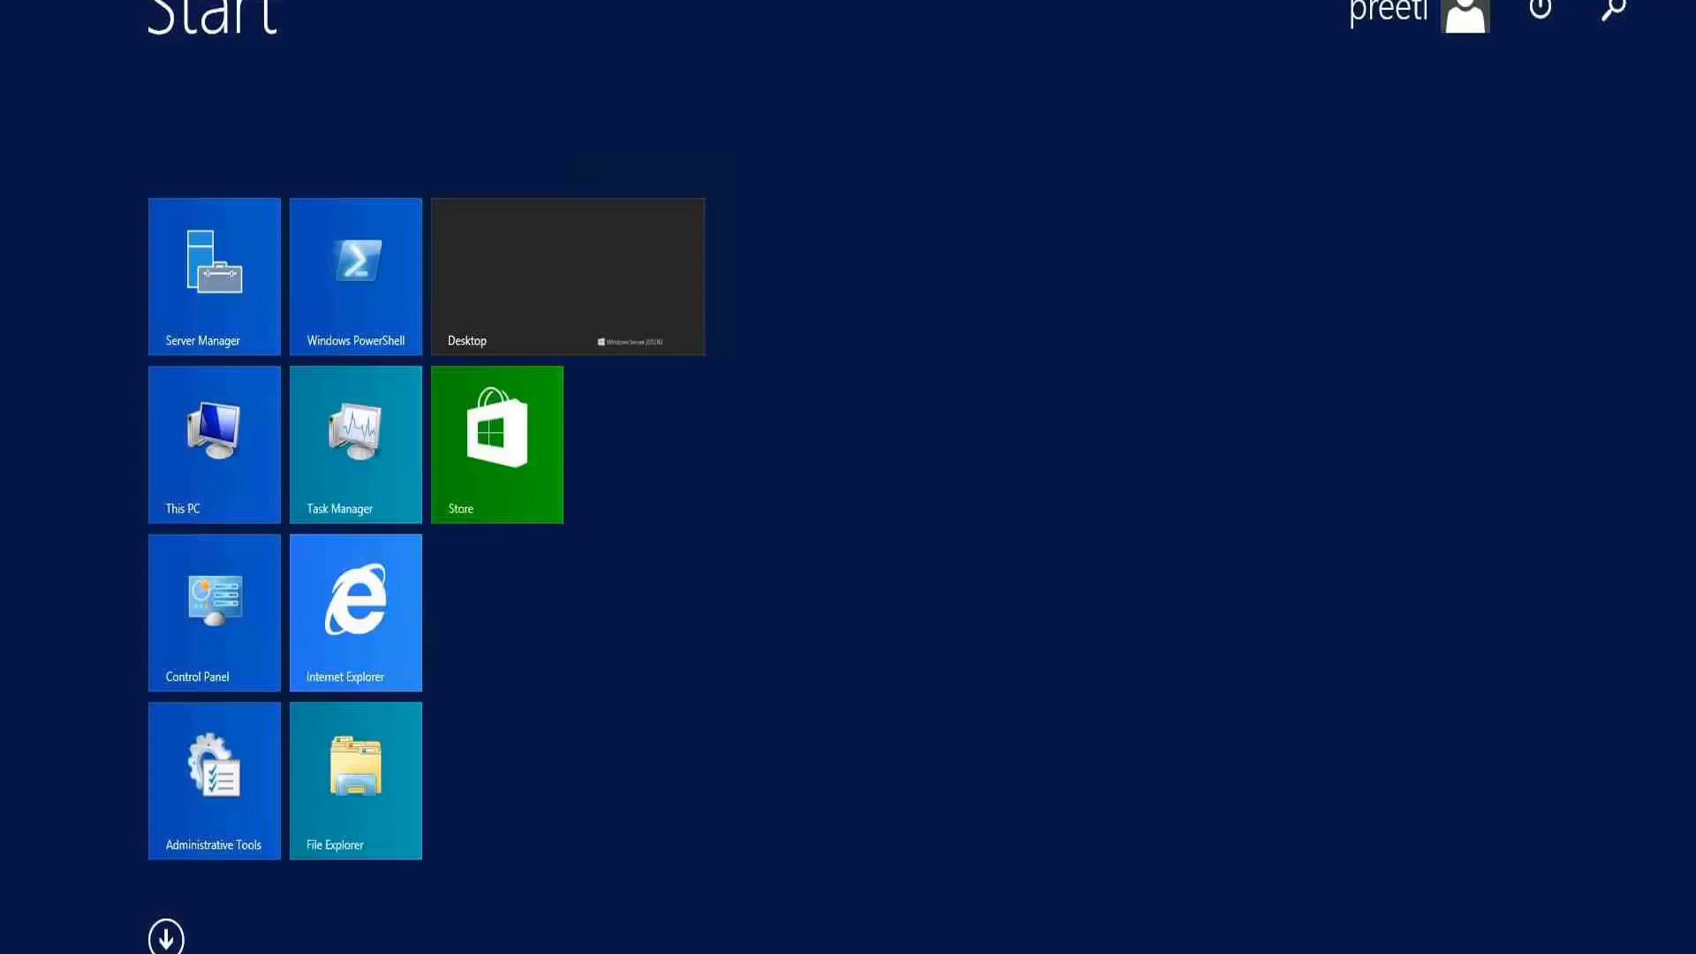
{"action": "left_click", "coordinate": [166, 936]}
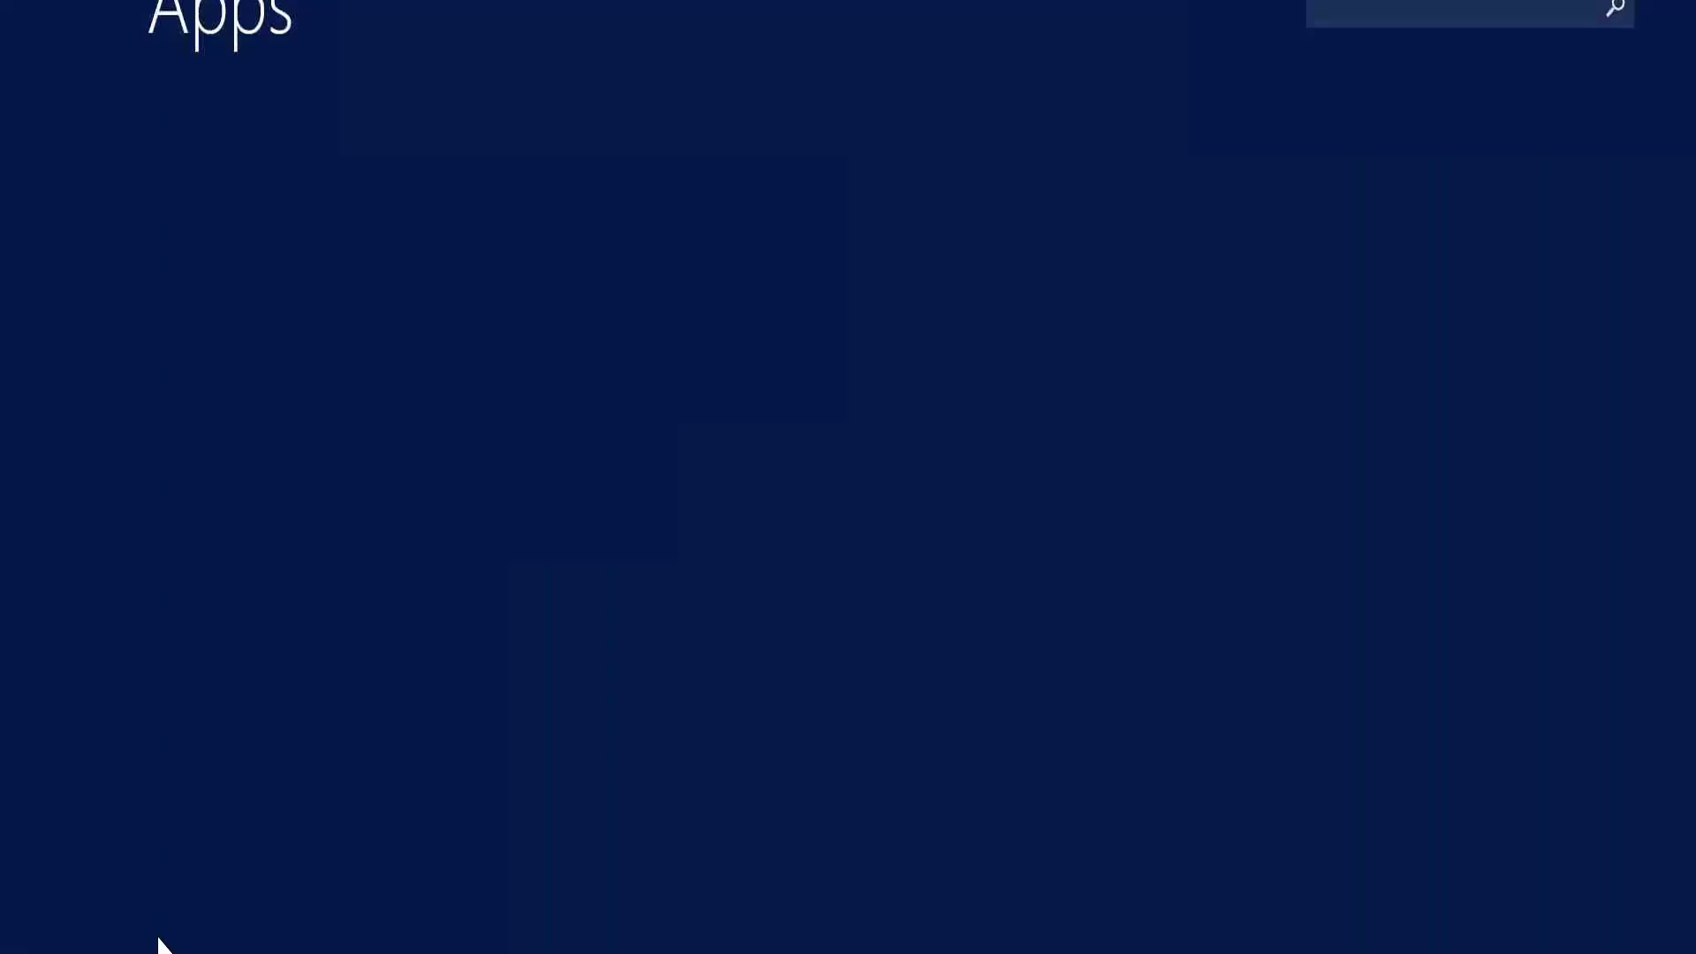
{"action": "left_click", "coordinate": [261, 701]}
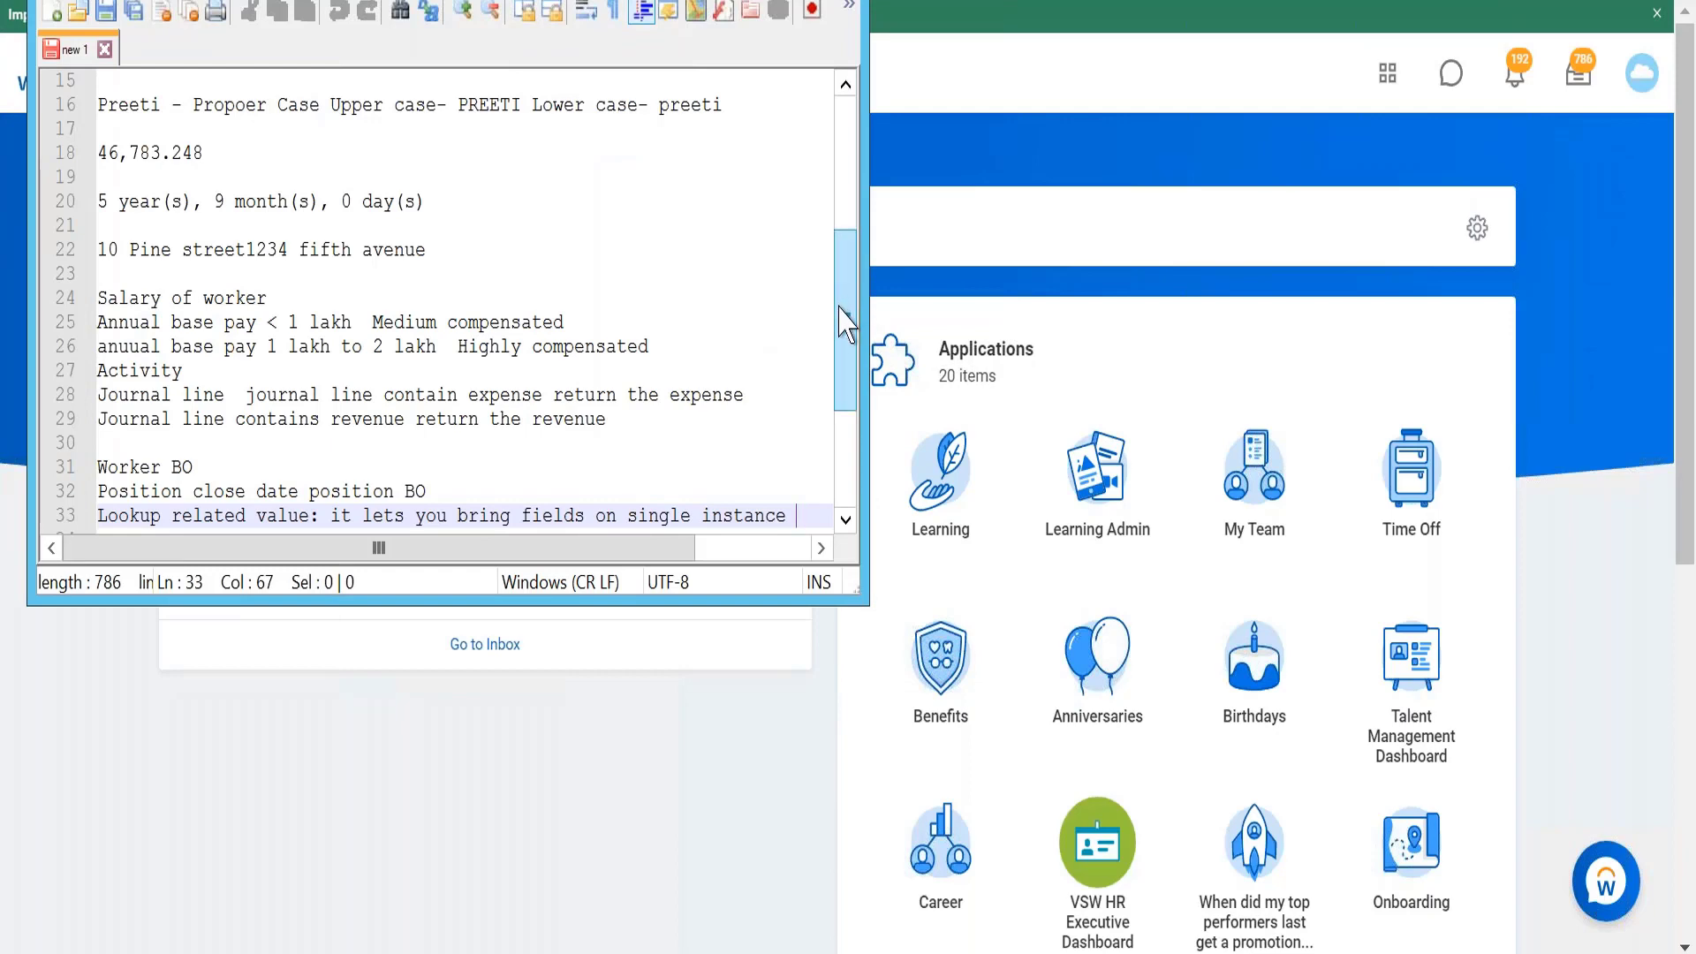
Replace the closing notes, from "Salary of worker" through the lookup related value line, with "Dep age to Workers age".
{"action": "scroll", "coordinate": [843, 323], "scroll_direction": "down", "scroll_amount": 3}
{"action": "left_click_drag", "start_coordinate": [124, 133], "coordinate": [698, 367]}
{"action": "key", "text": "BackSpace"}
{"action": "key", "text": "BackSpace"}
{"action": "key", "text": "BackSpace"}
{"action": "key", "text": "BackSpace"}
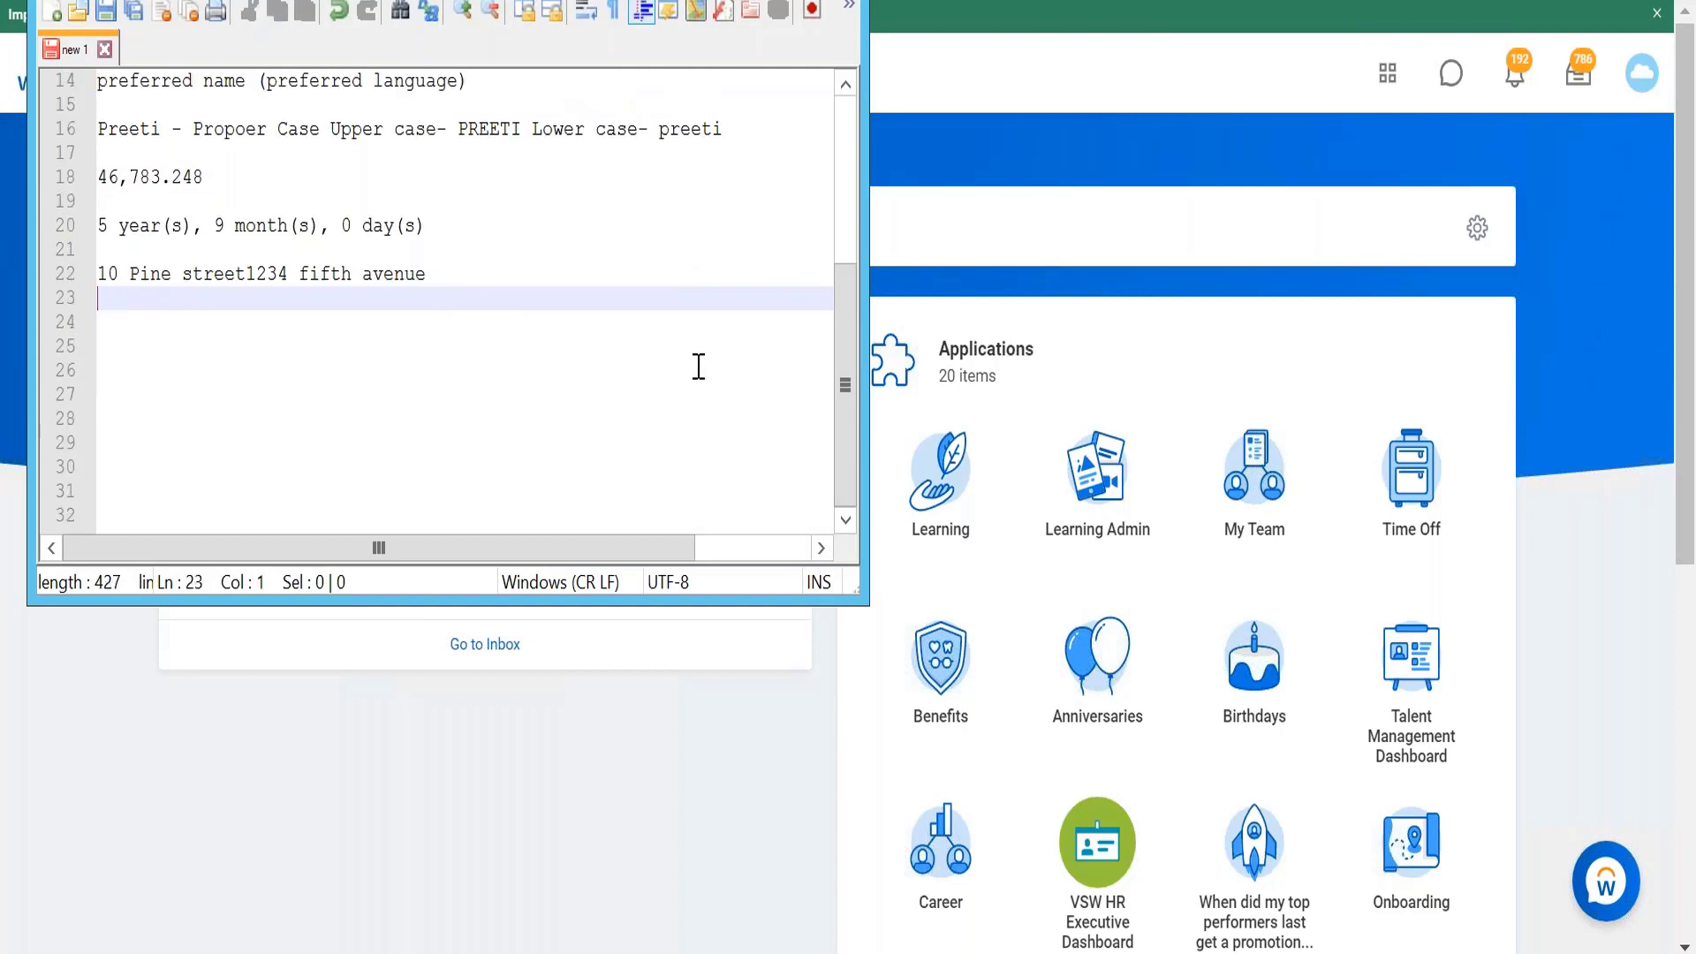
{"action": "type", "text": "Dep age t"}
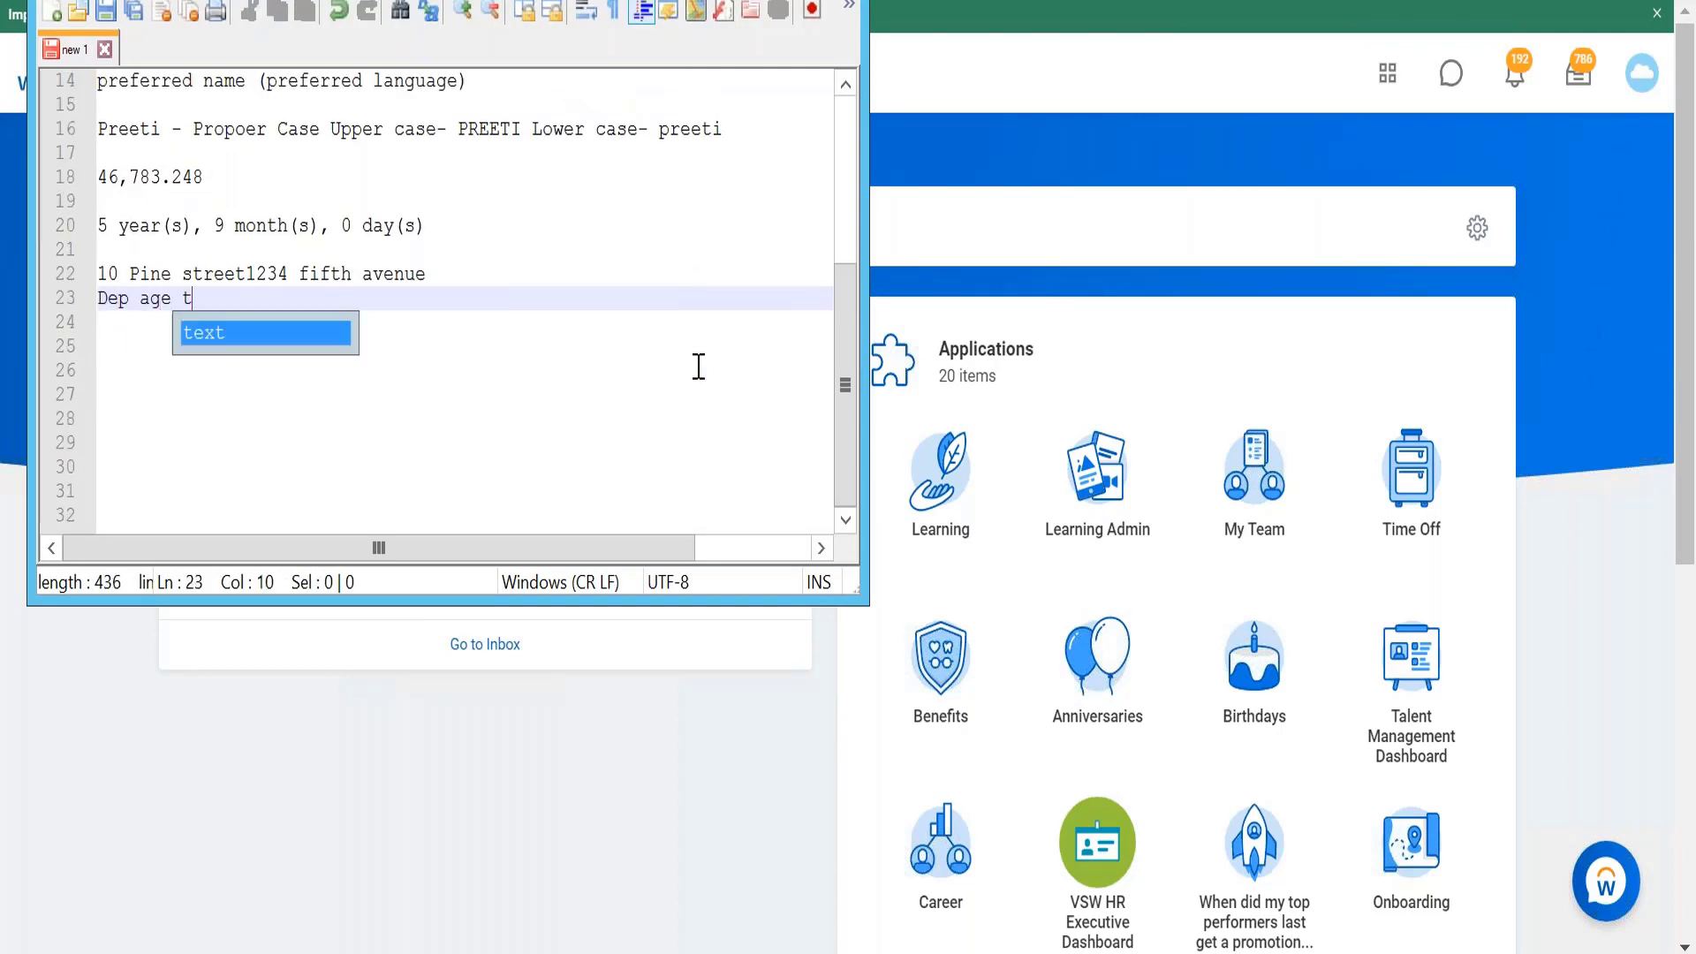
{"action": "type", "text": "o Workers age"}
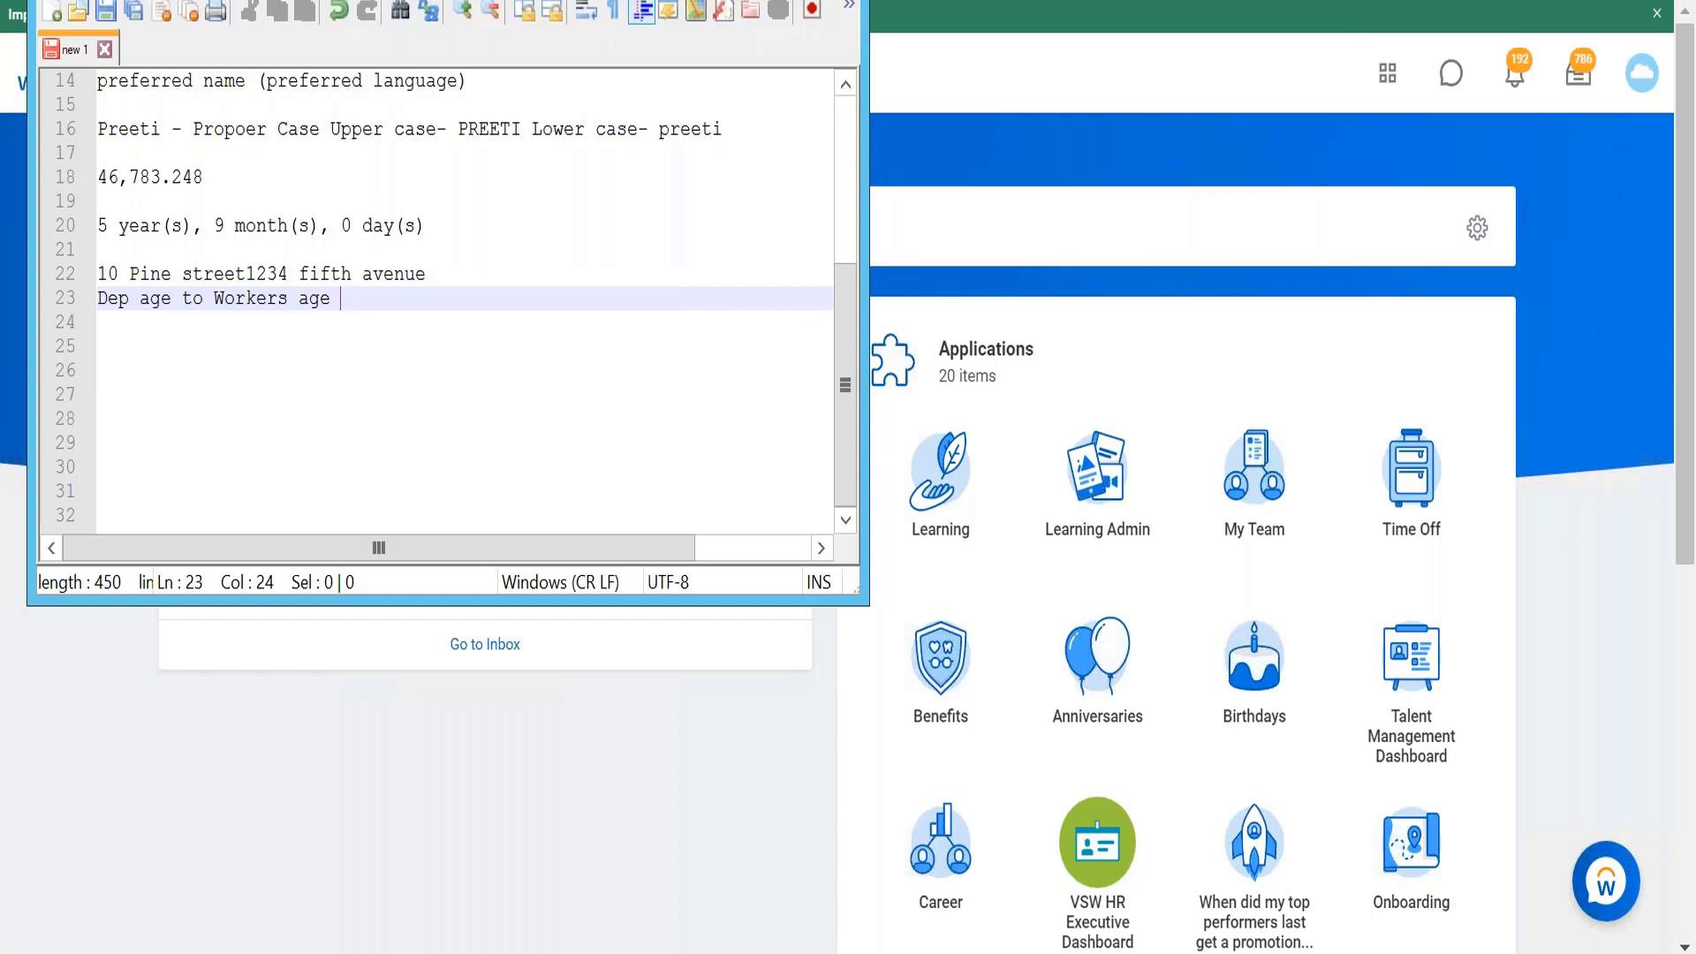
Add the line "Date diff b/w manager's hire date and worker's hire date" beneath the dependent age note.
{"action": "left_click", "coordinate": [751, 0]}
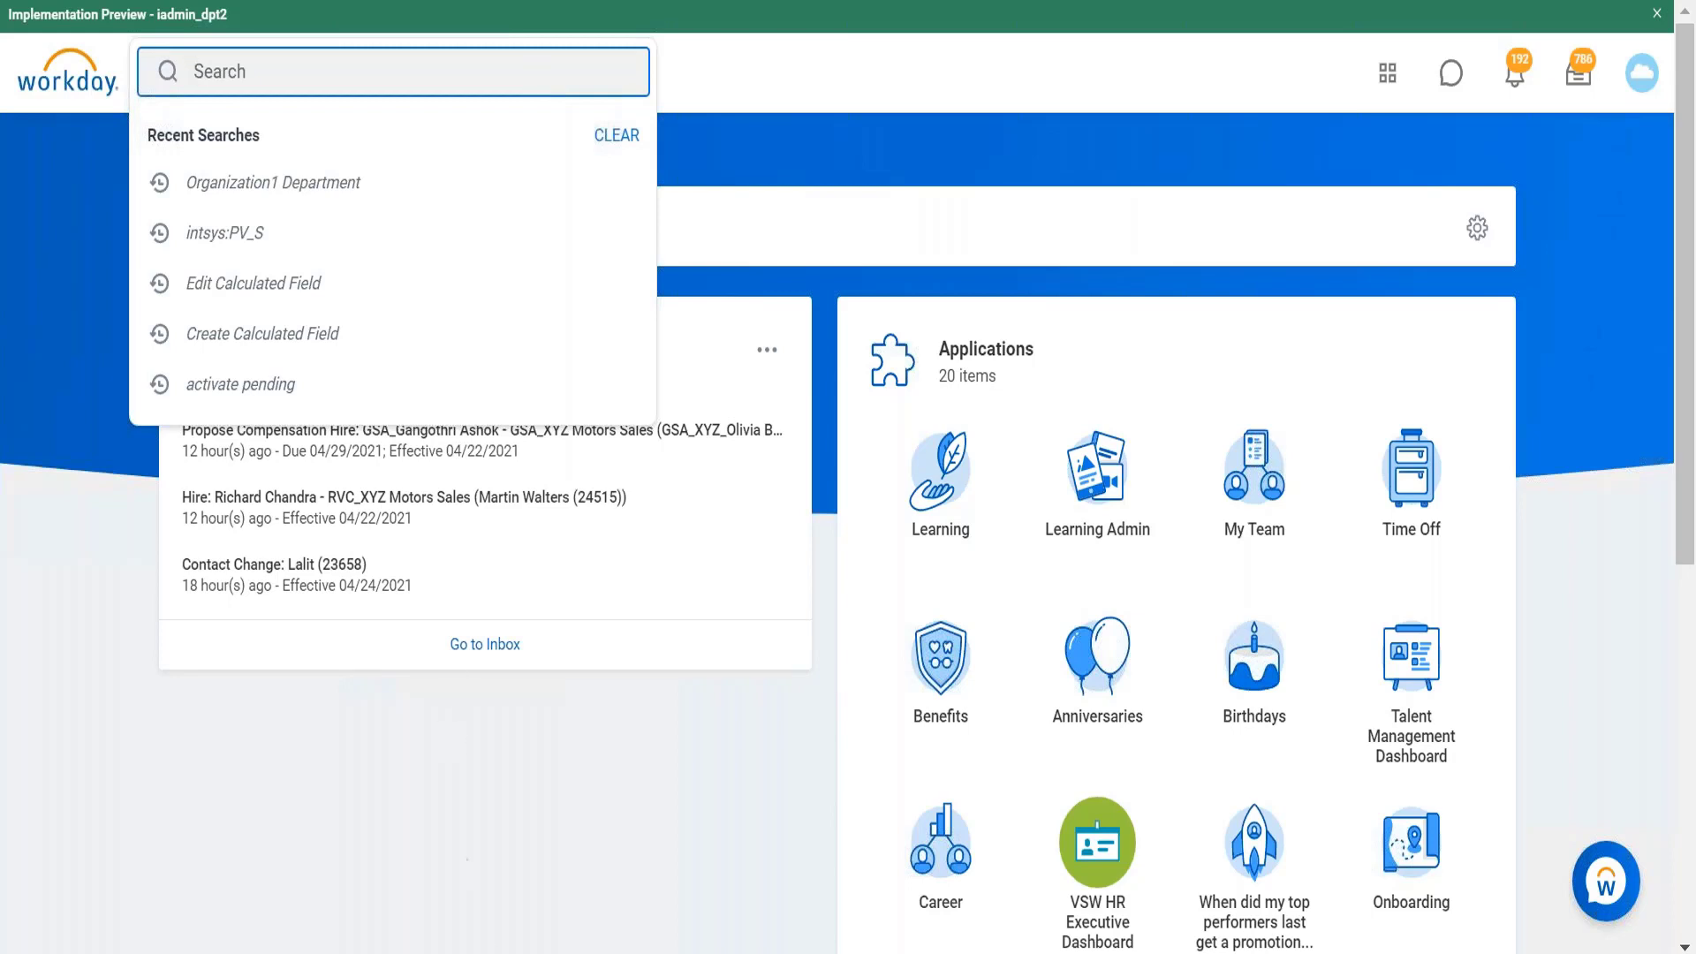
{"action": "key", "text": "alt+Tab"}
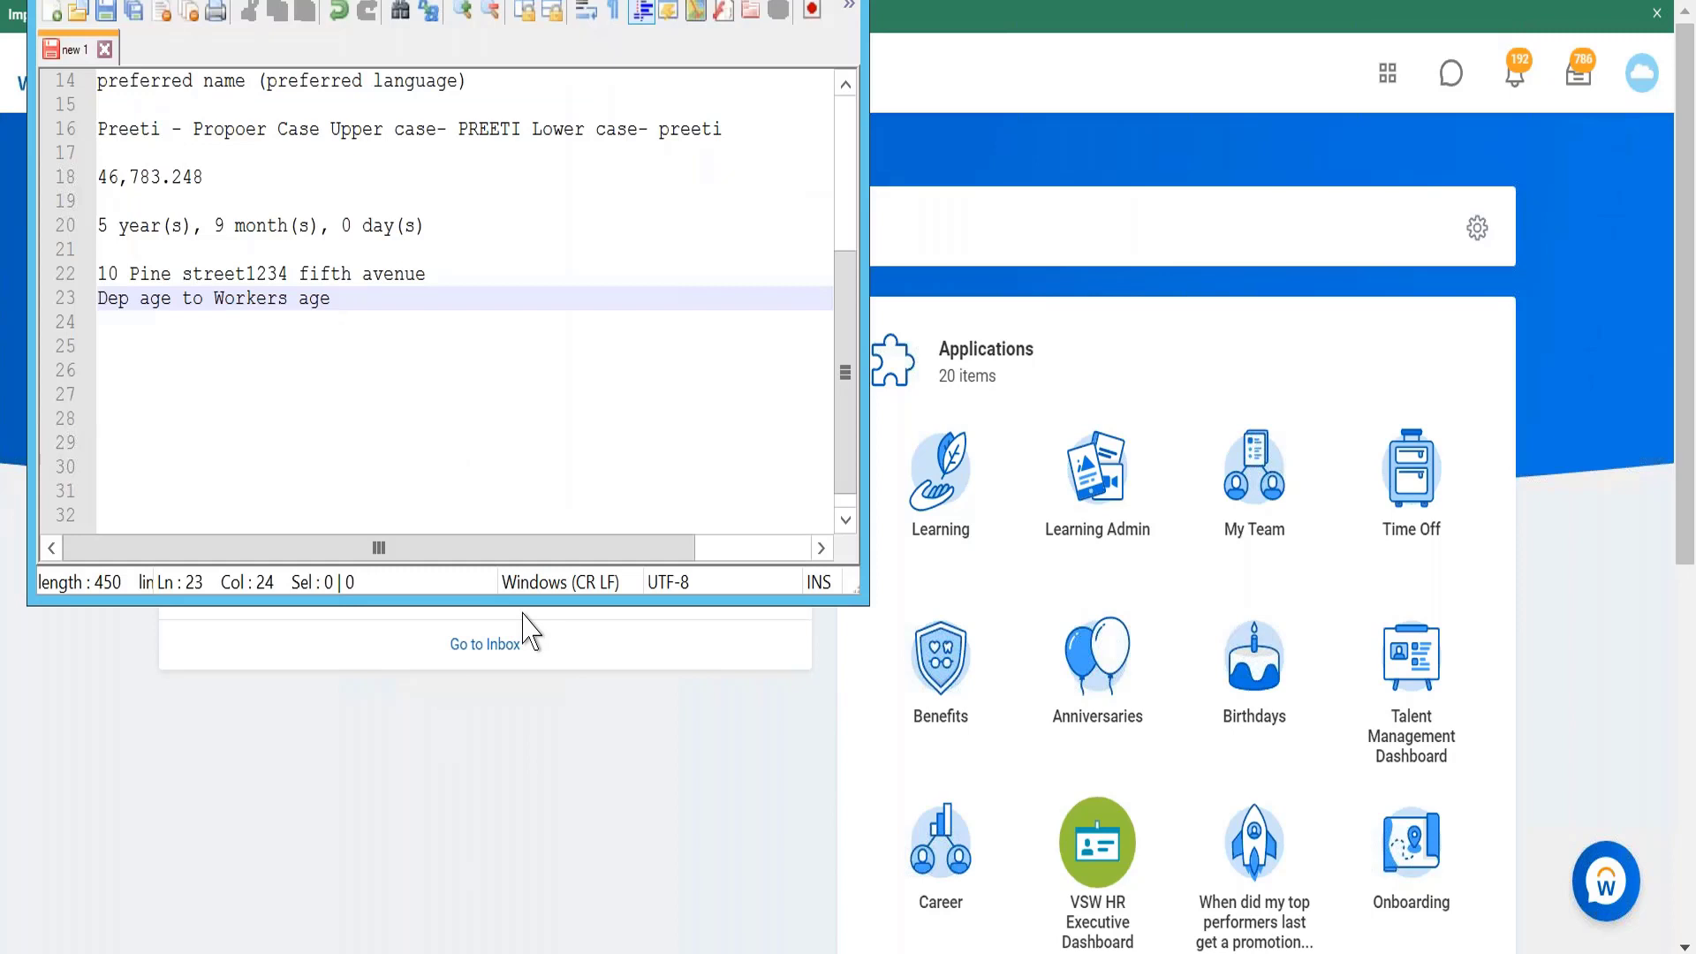
{"action": "key", "text": "Return"}
{"action": "type", "text": "Date "}
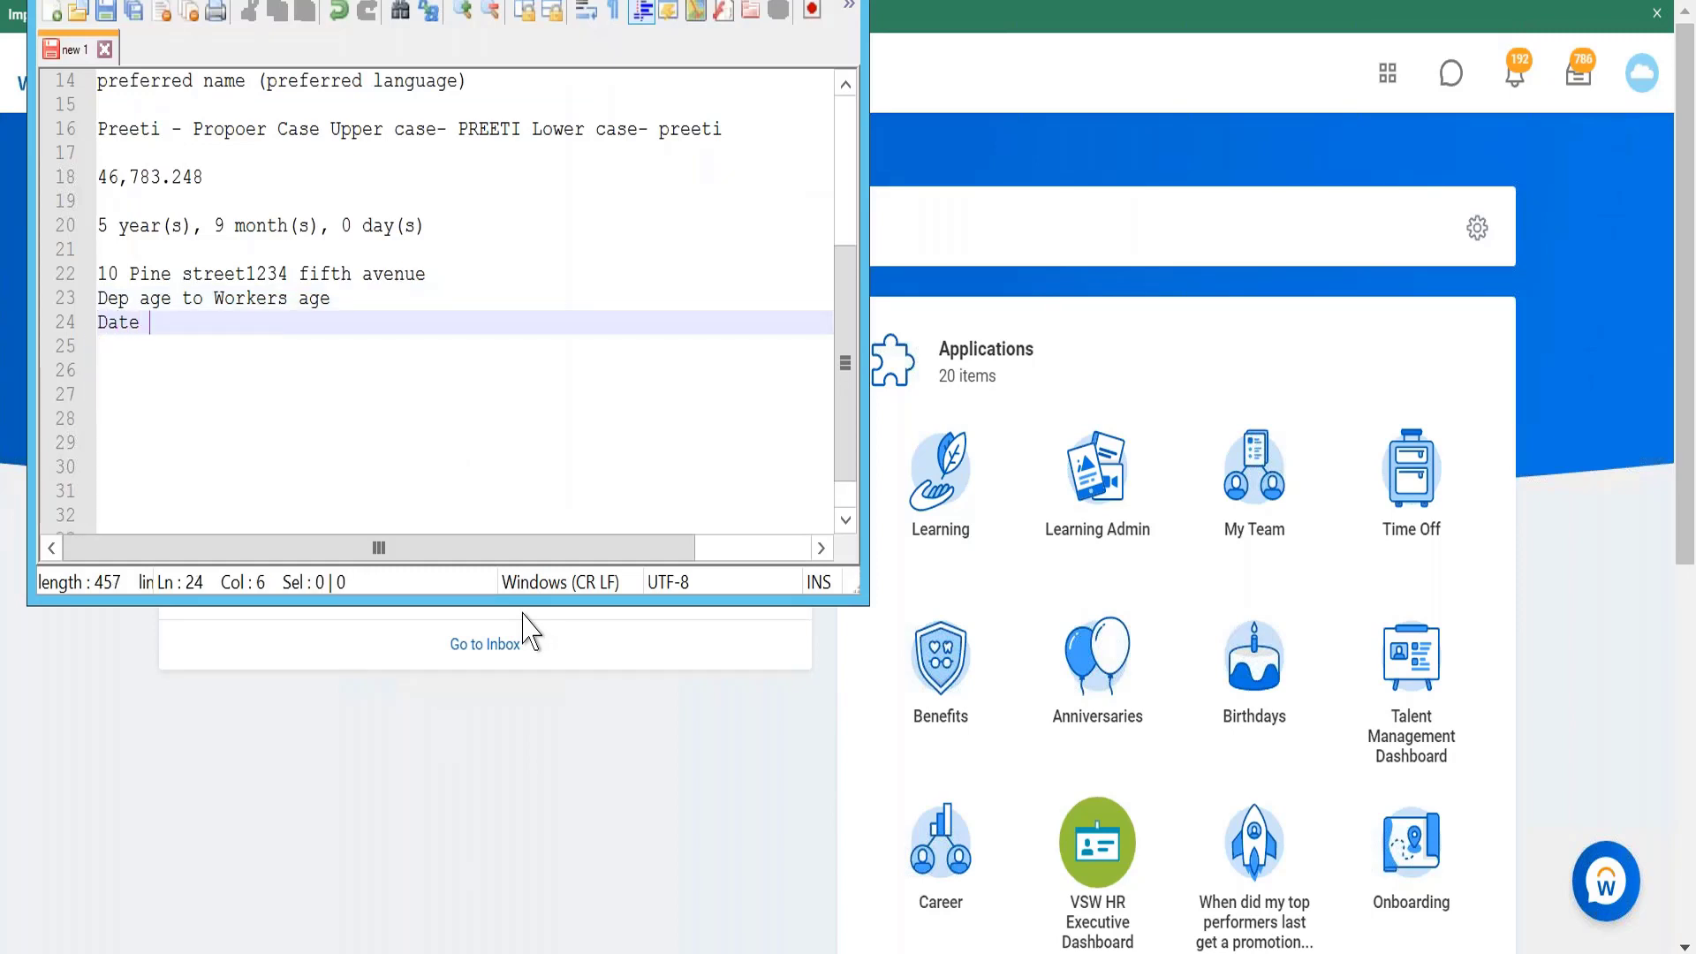
{"action": "type", "text": "diff "}
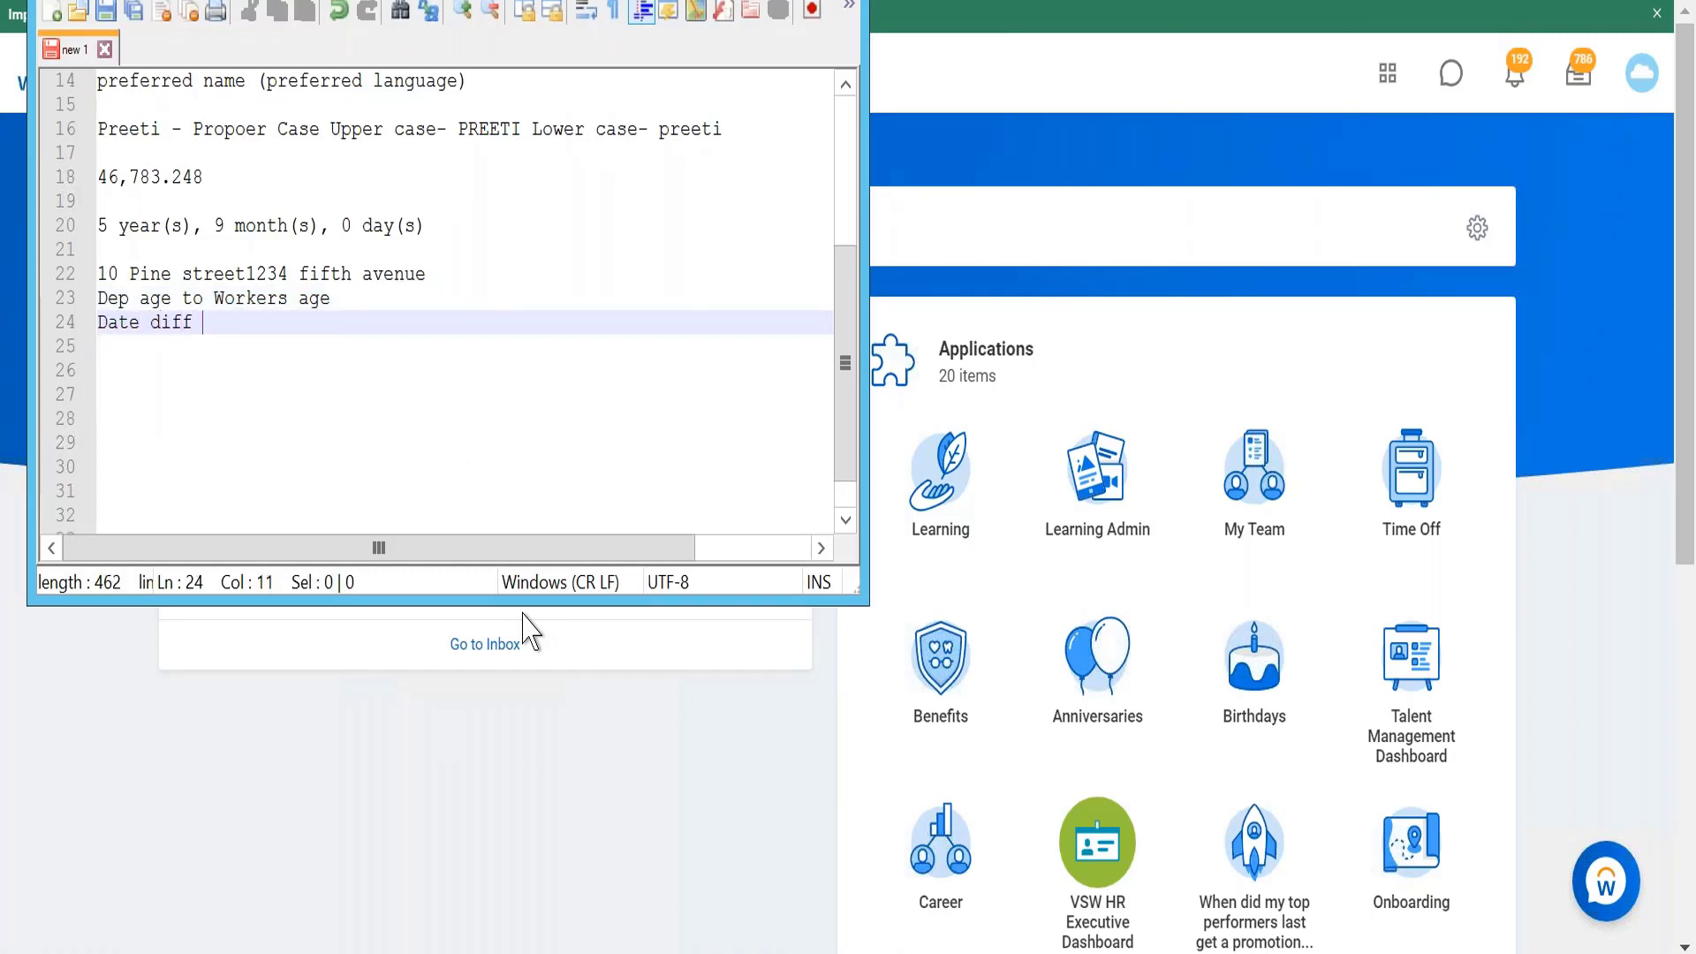
{"action": "type", "text": "b/w manahe"}
{"action": "key", "text": "BackSpace"}
{"action": "key", "text": "BackSpace"}
{"action": "type", "text": "ger's hire date and worker"}
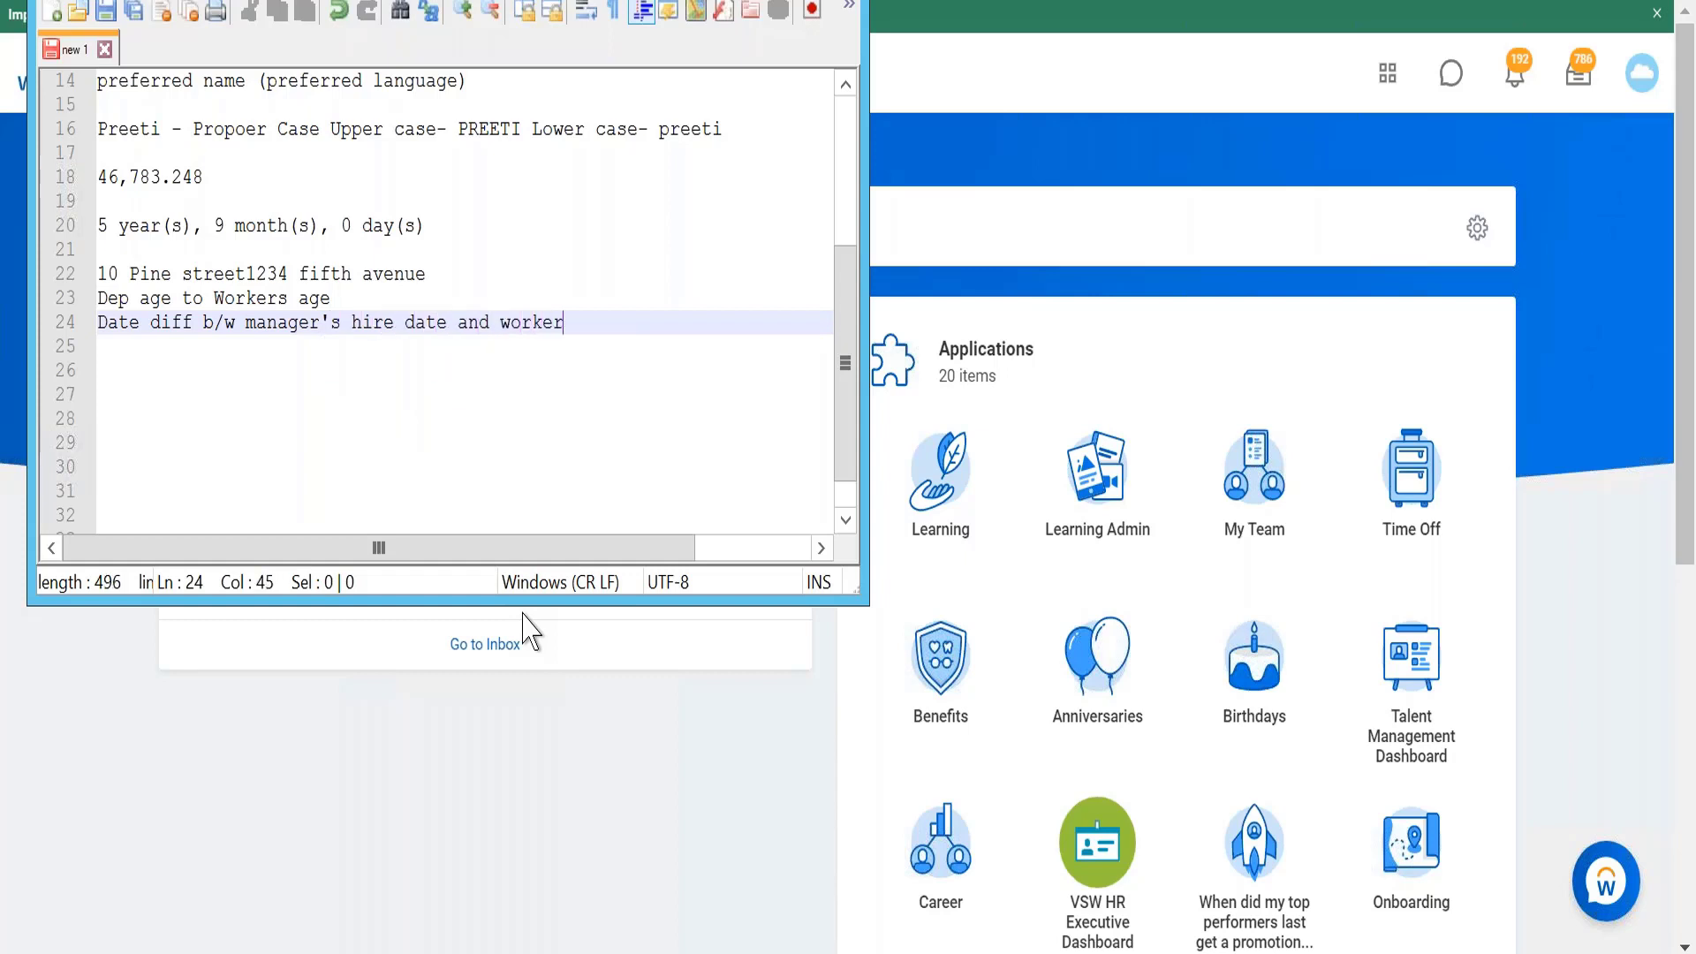
{"action": "type", "text": "'s hire date"}
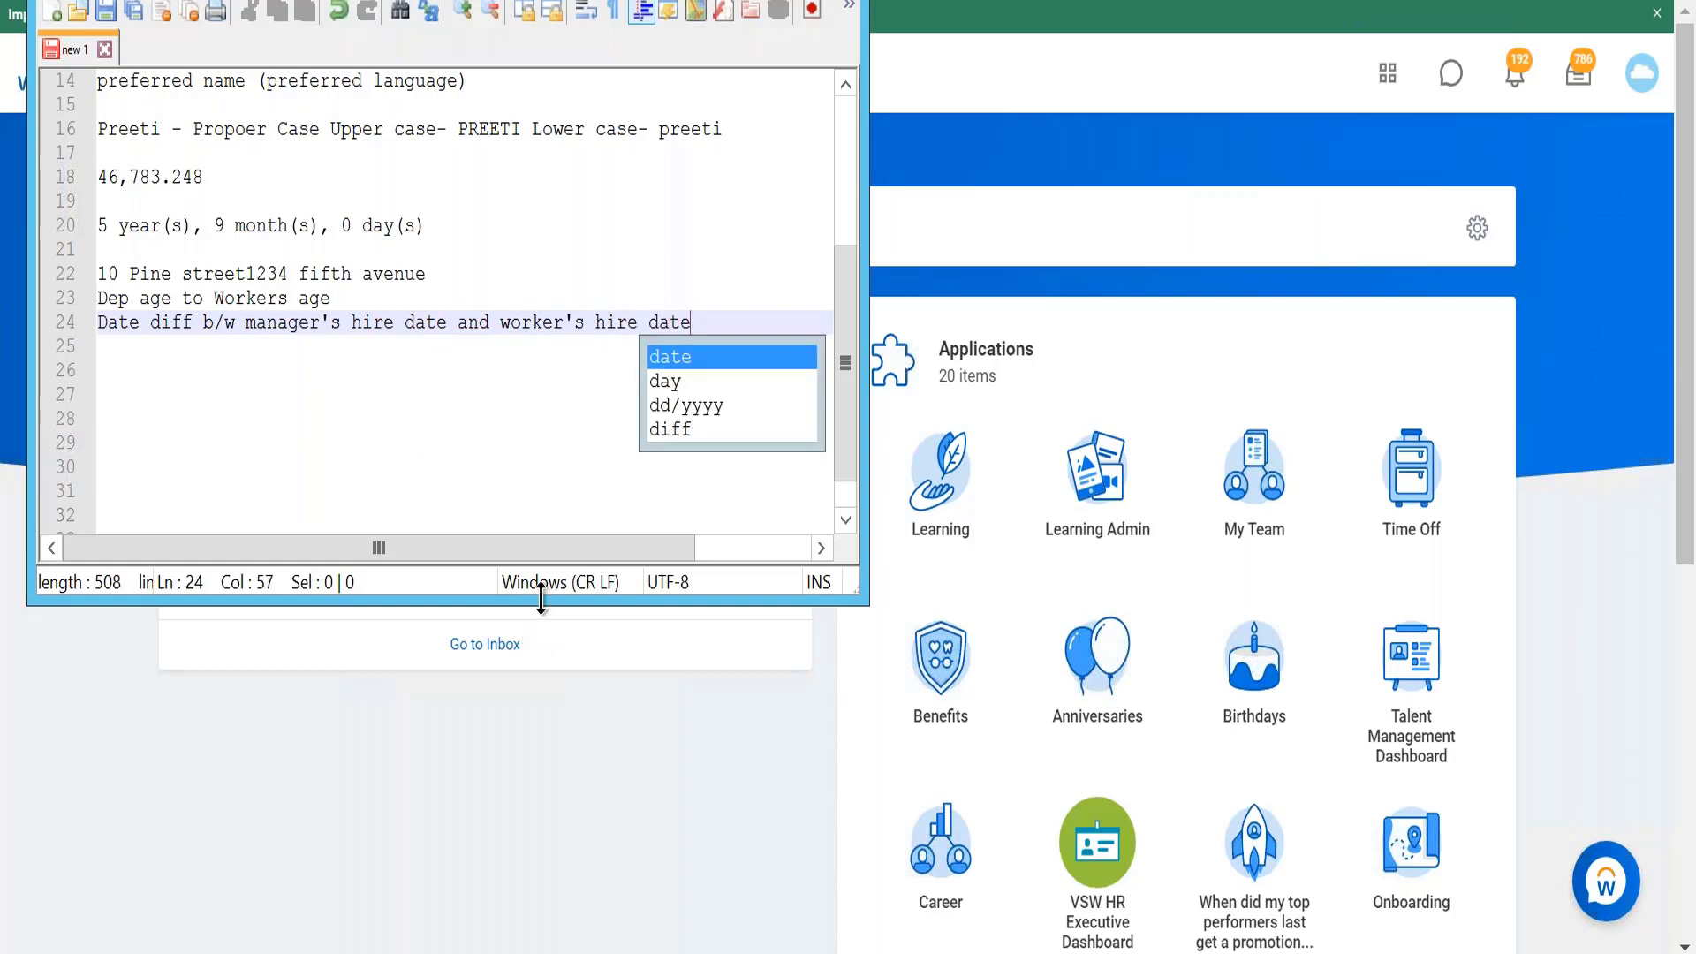
{"action": "left_click", "coordinate": [519, 442]}
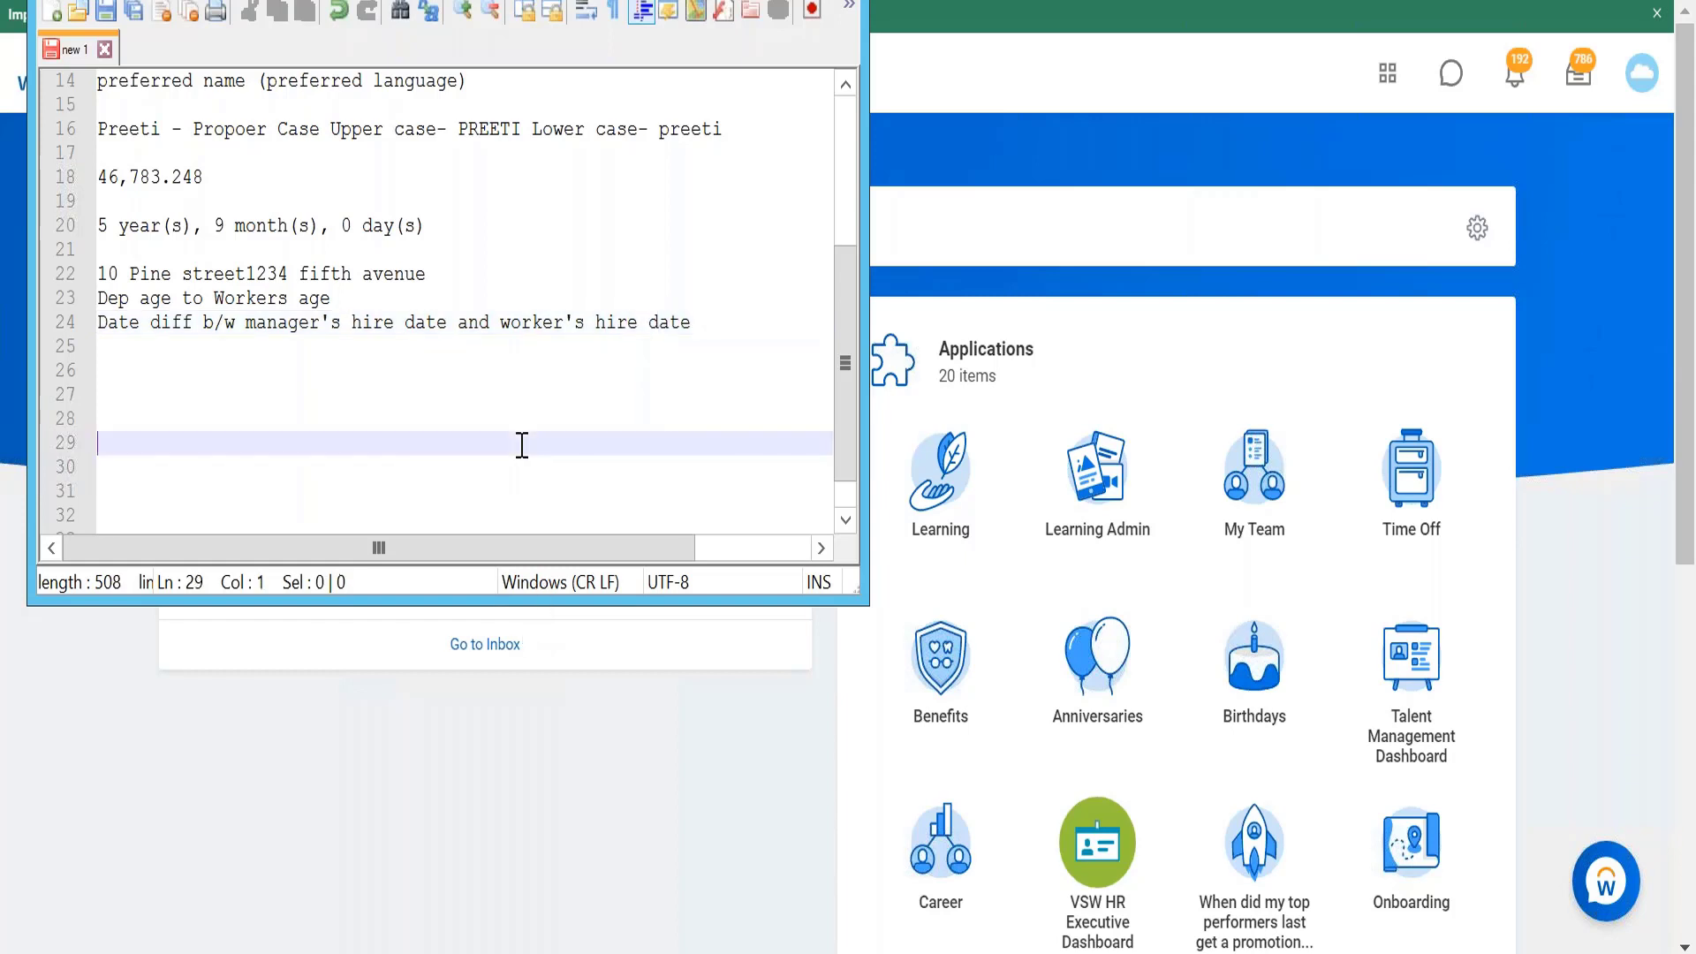
{"action": "left_click", "coordinate": [709, 321]}
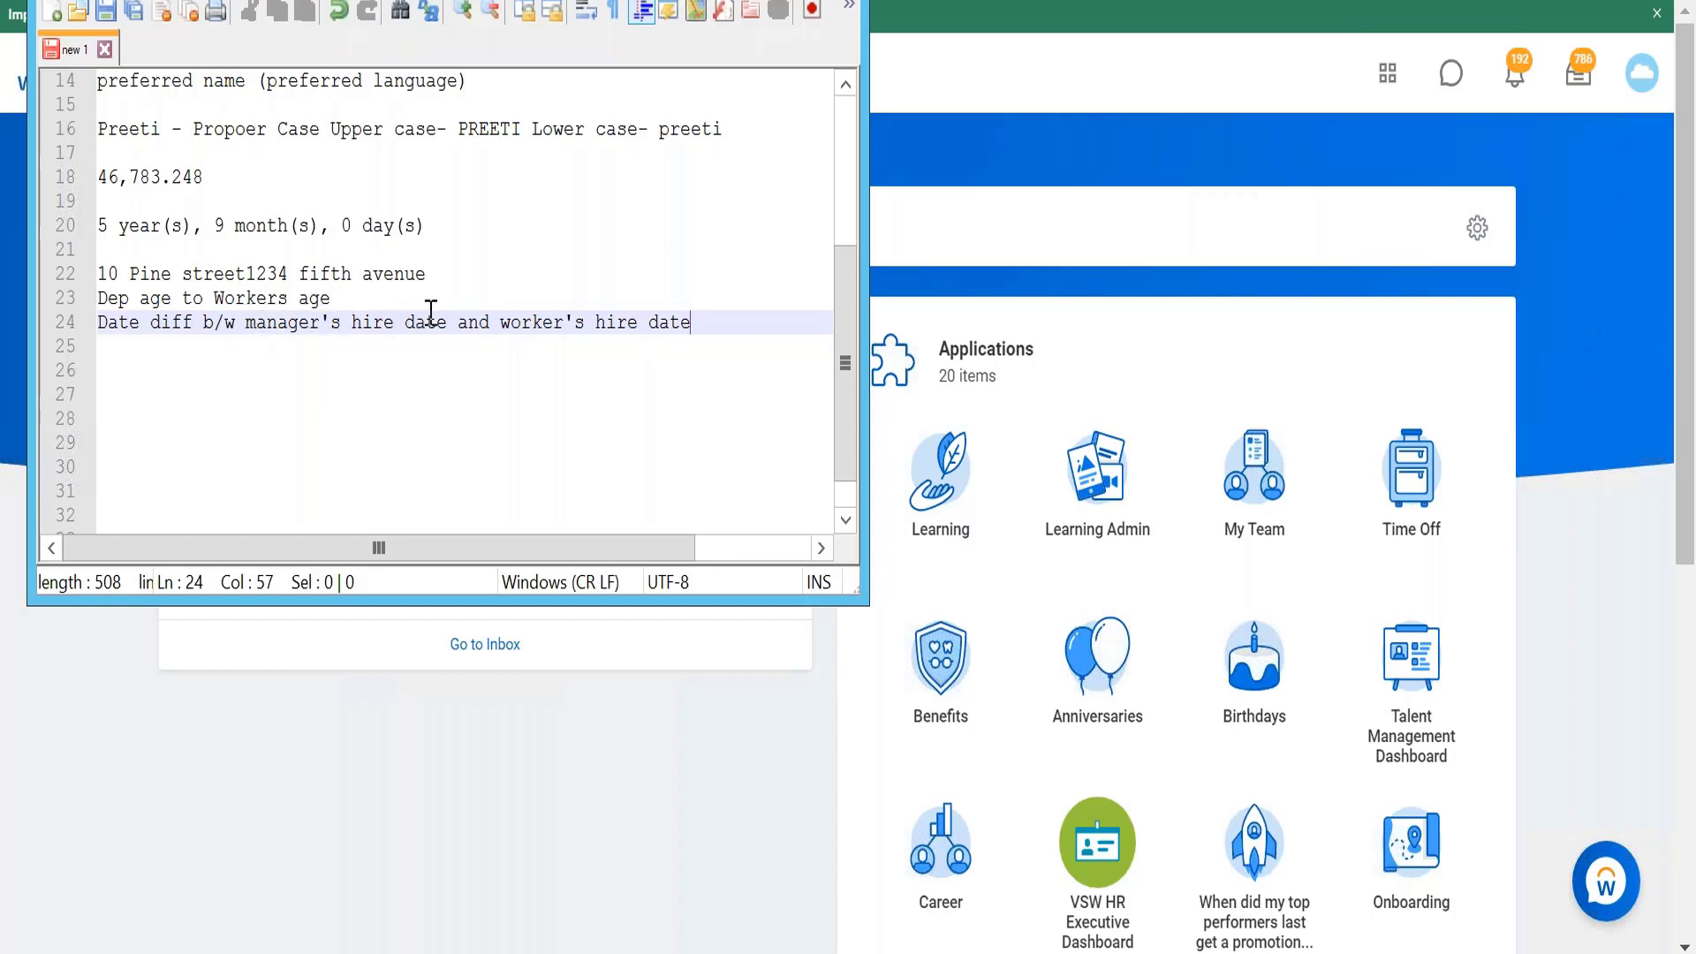
Return to Workday, search for "create calc field" and open the Create Calculated Field task.
{"action": "left_click", "coordinate": [742, 2]}
{"action": "left_click", "coordinate": [323, 79]}
{"action": "type", "text": "create calc field"}
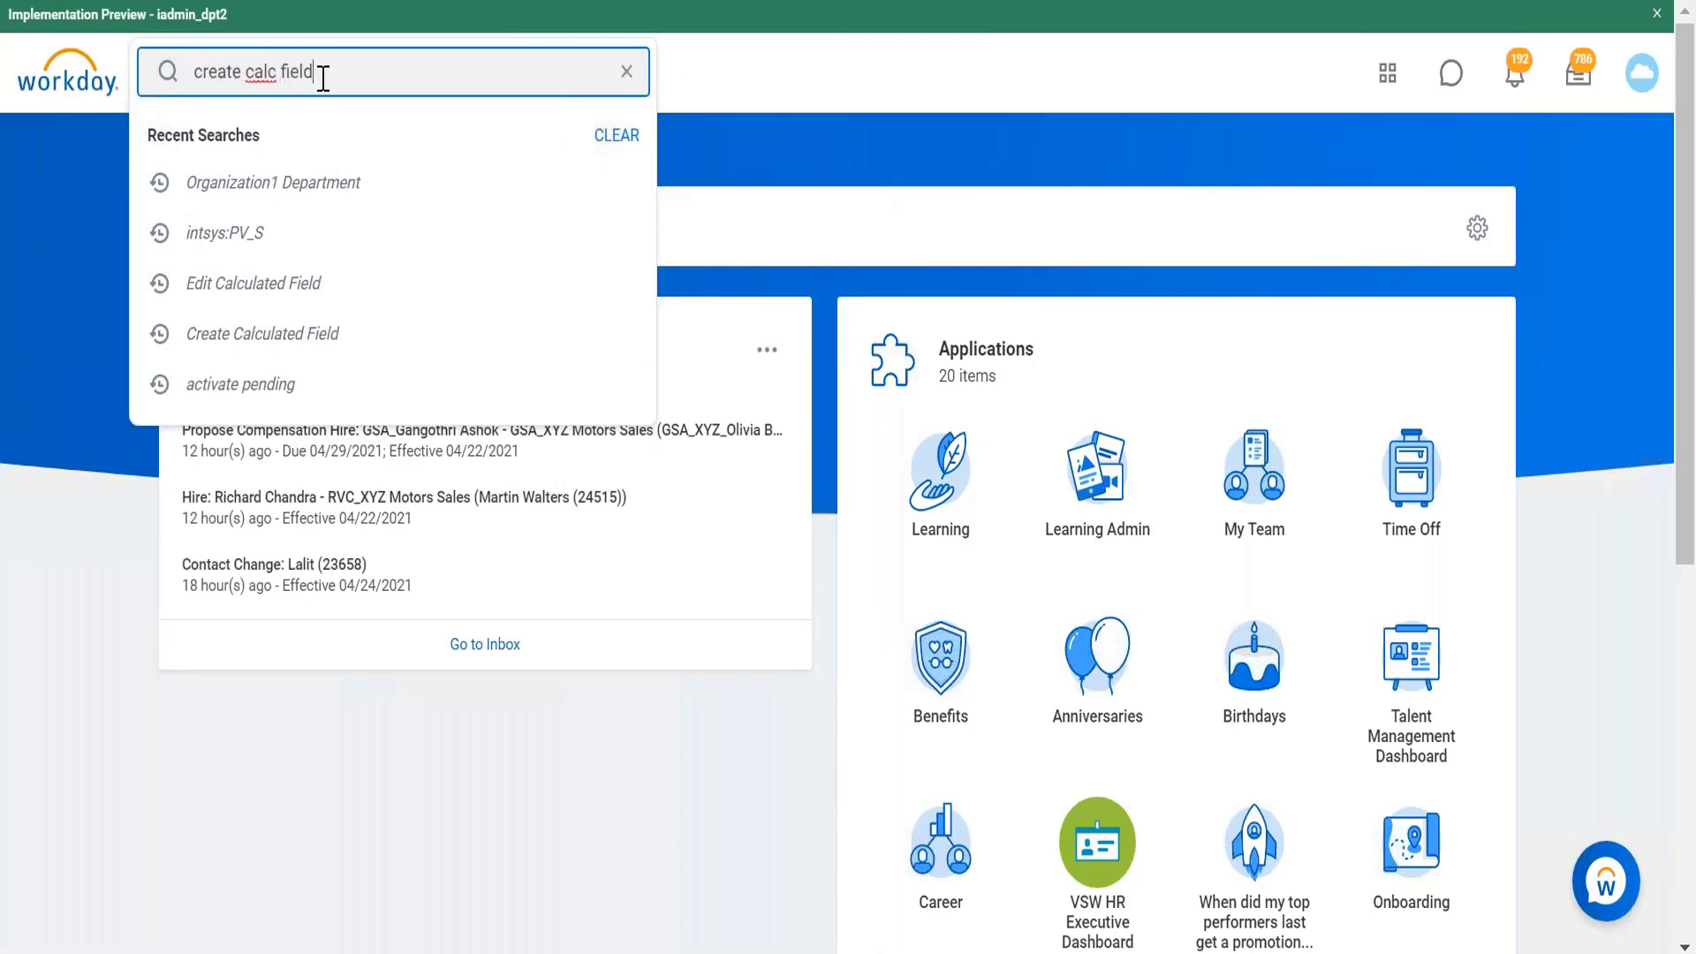
{"action": "key", "text": "Return"}
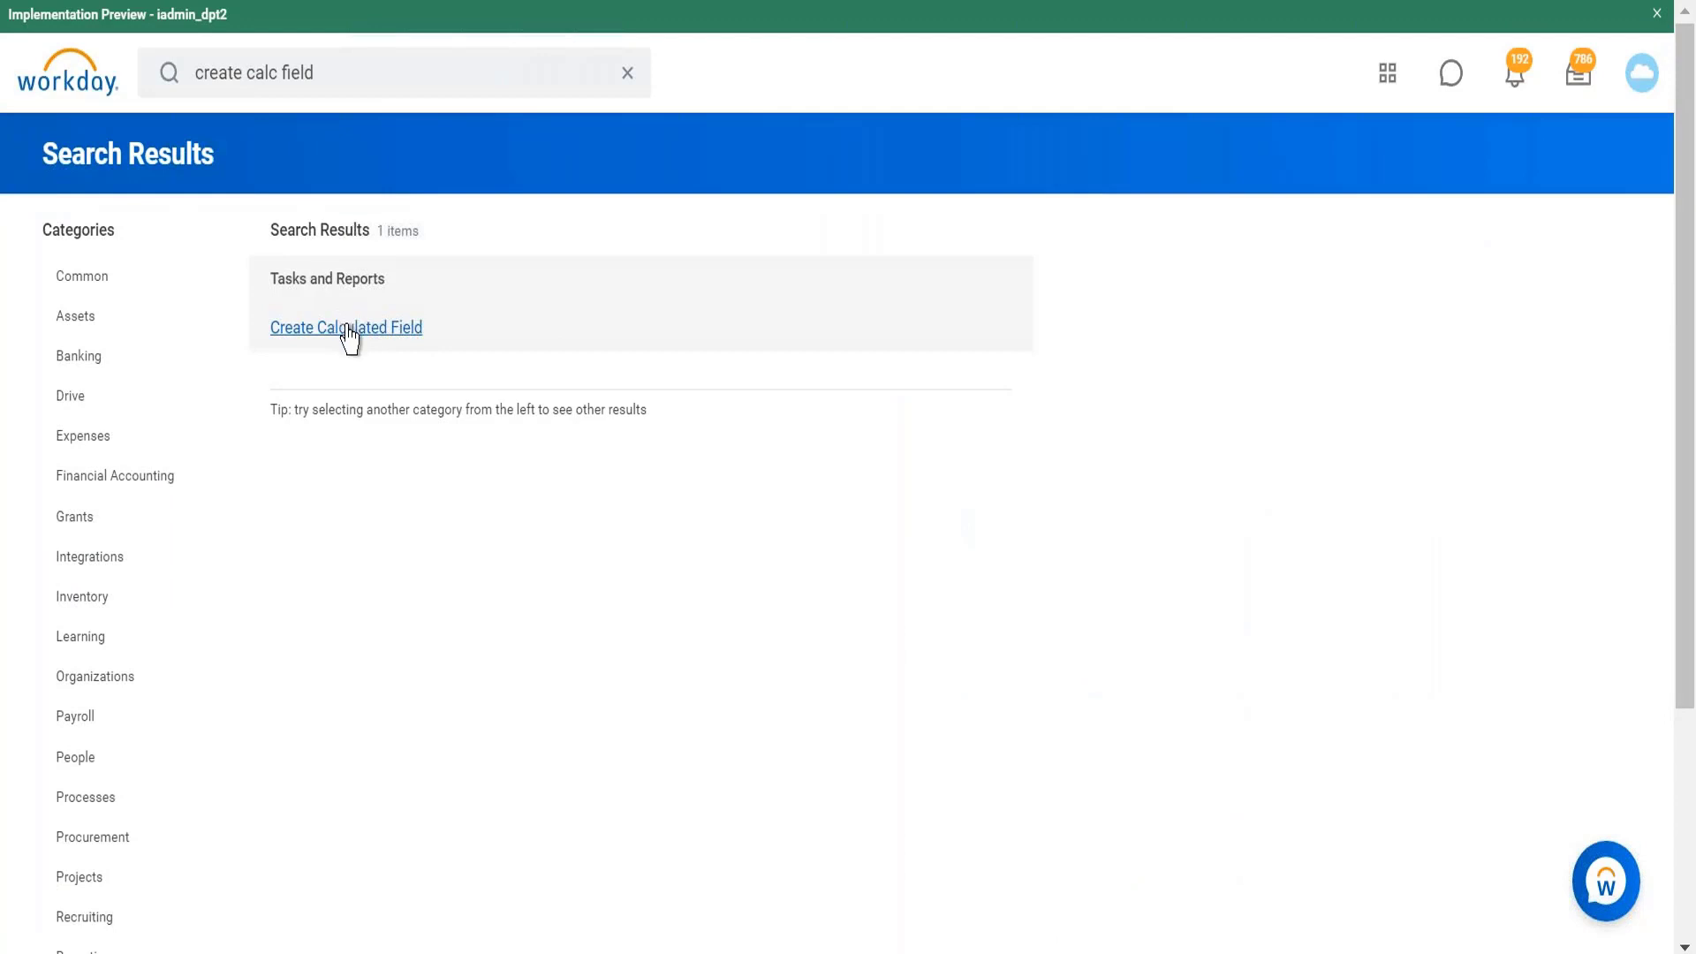
{"action": "left_click", "coordinate": [349, 332]}
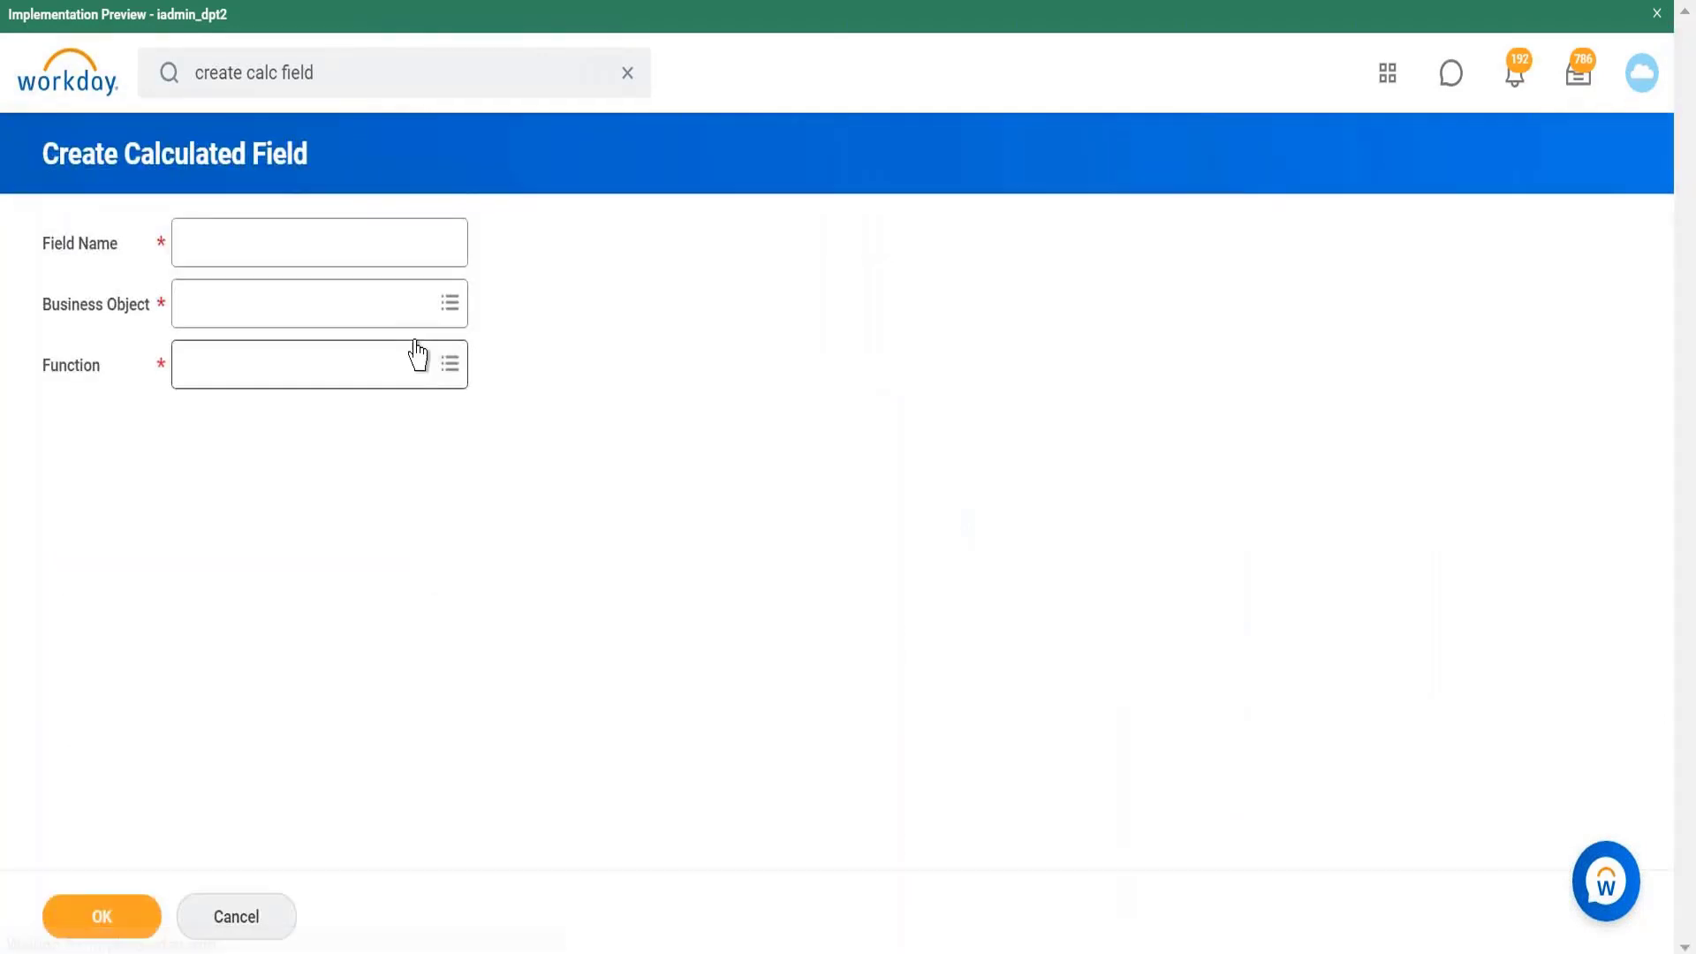
Name the new calculated field "CF Date diff b/w manager Hire date and worker hire date".
{"action": "left_click", "coordinate": [330, 235]}
{"action": "type", "text": "CF "}
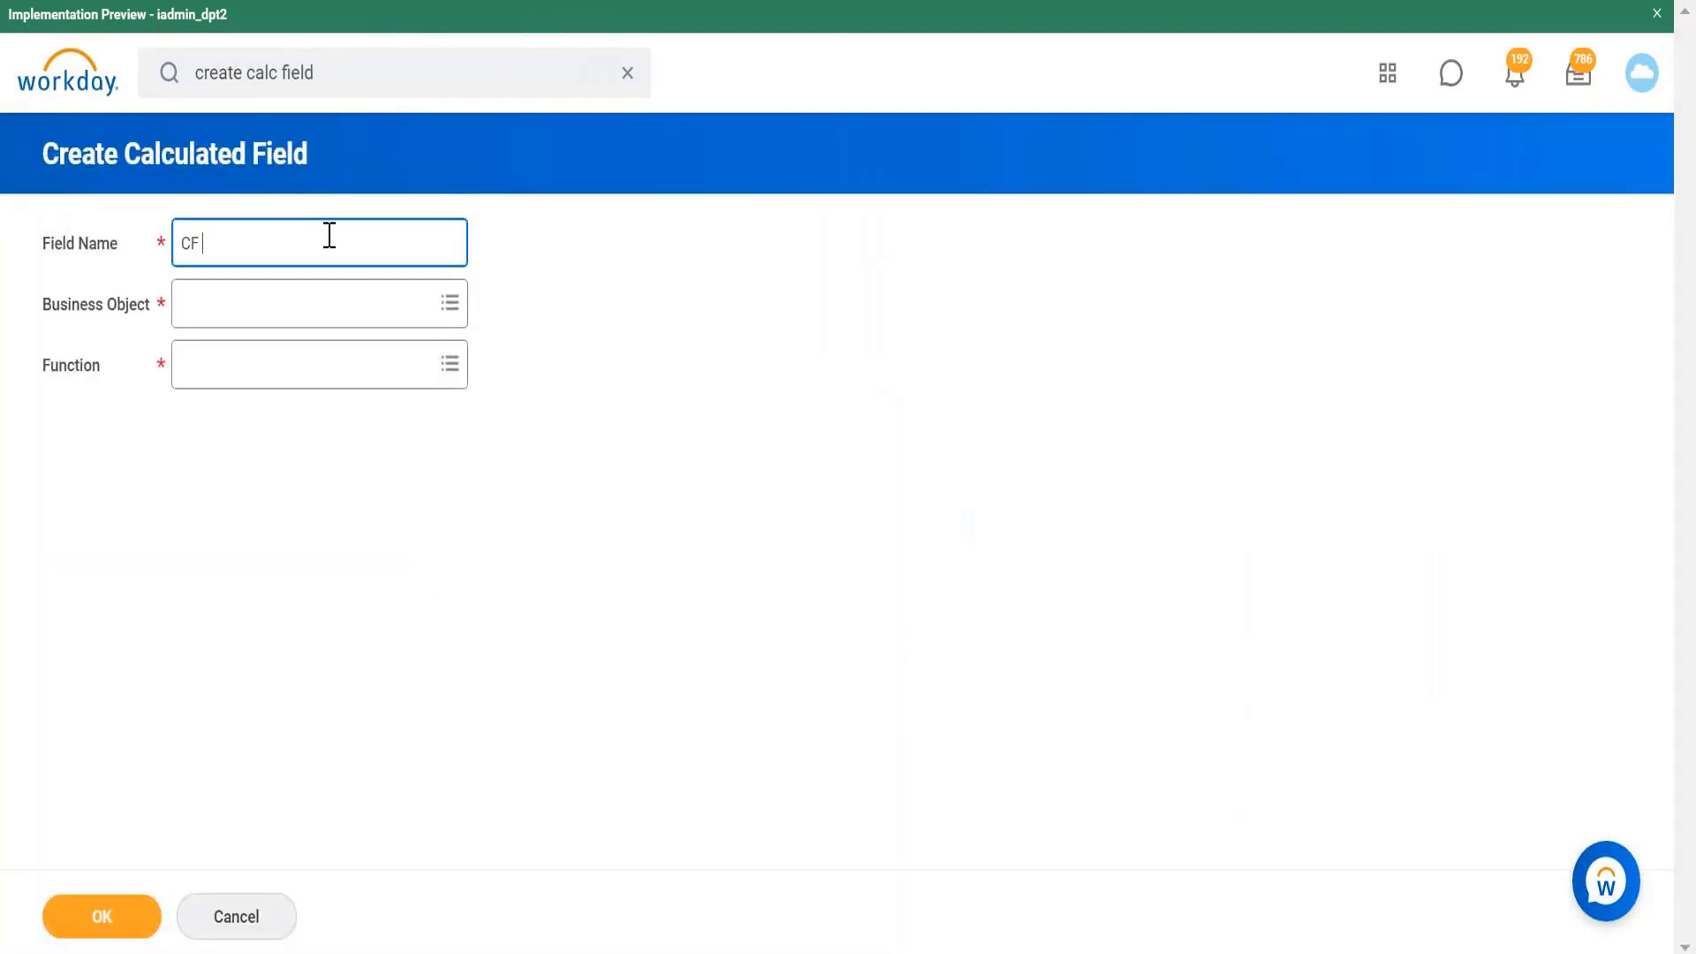
{"action": "type", "text": "Date diff b/w manager Hire date an"}
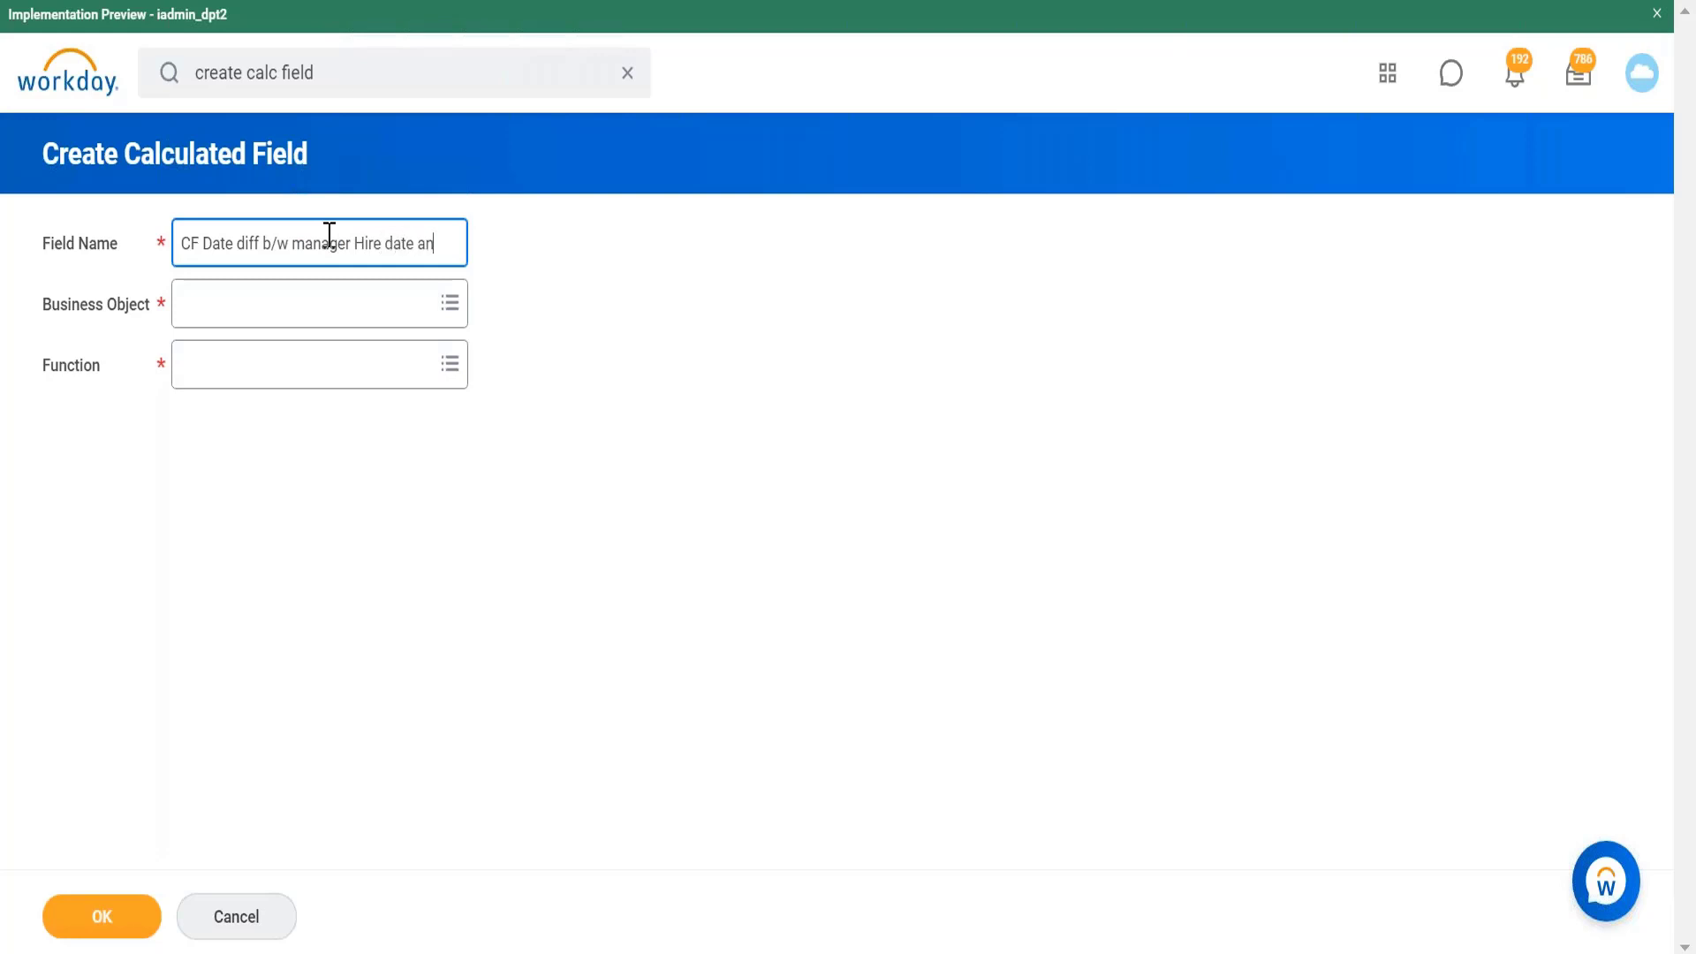
{"action": "type", "text": "d worker hire date"}
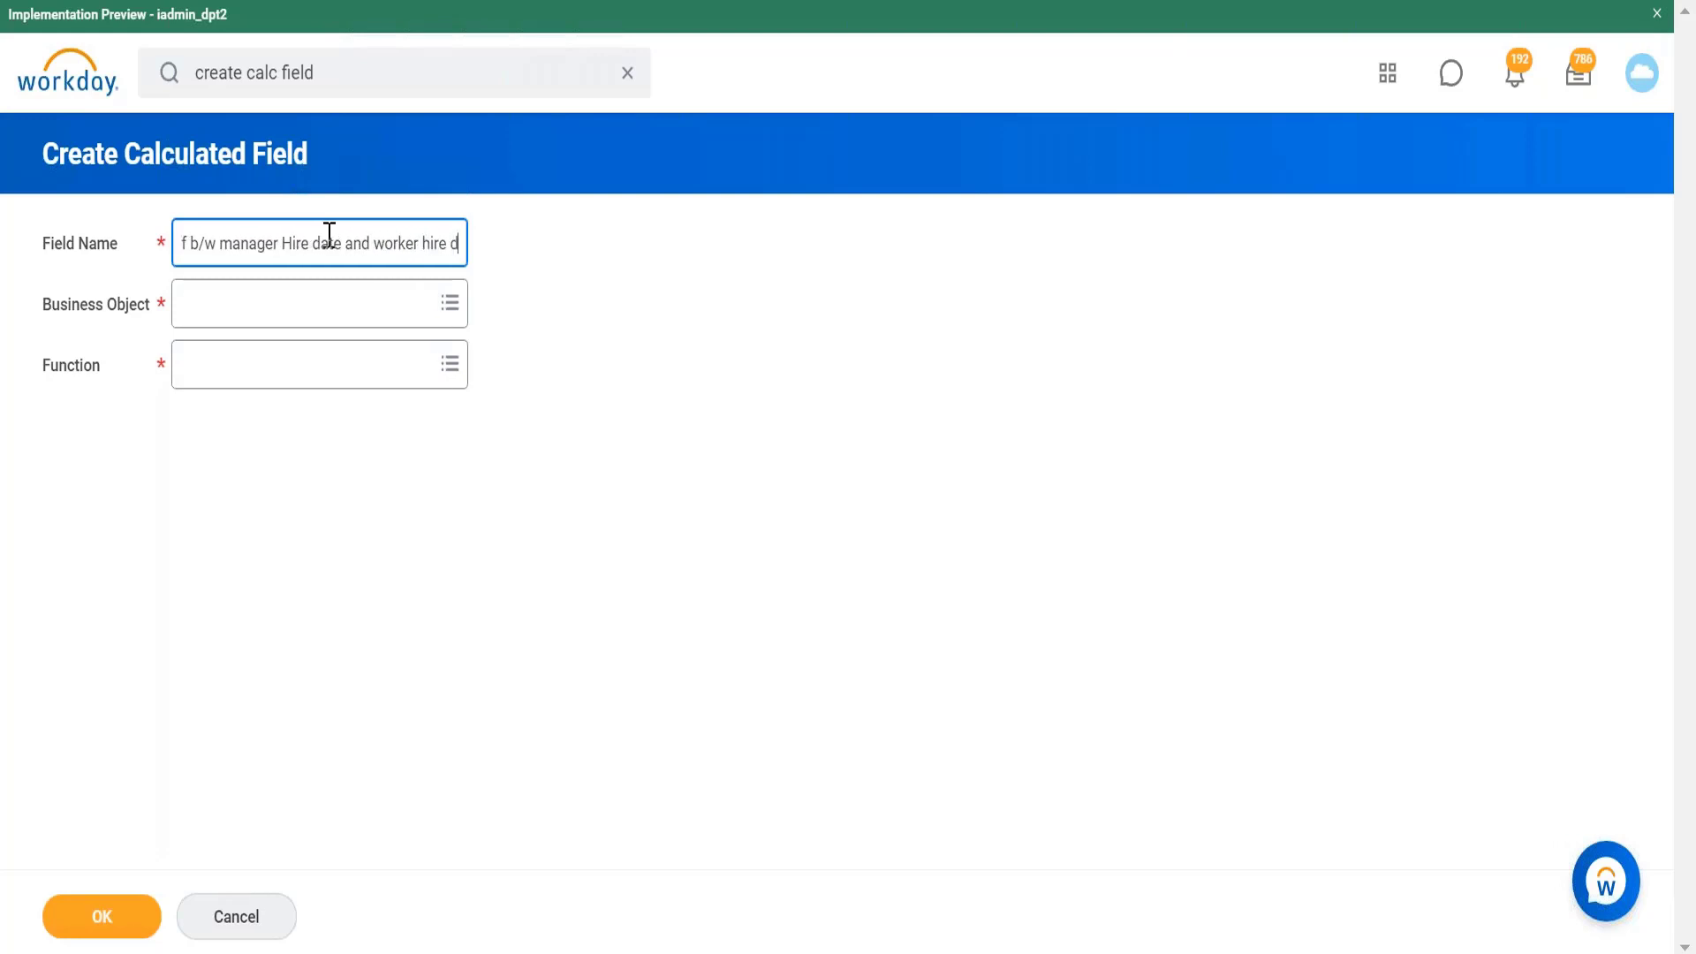
Set the field's business object to Worker and its function to Date Difference, and continue to the calculation page.
{"action": "left_click", "coordinate": [324, 300]}
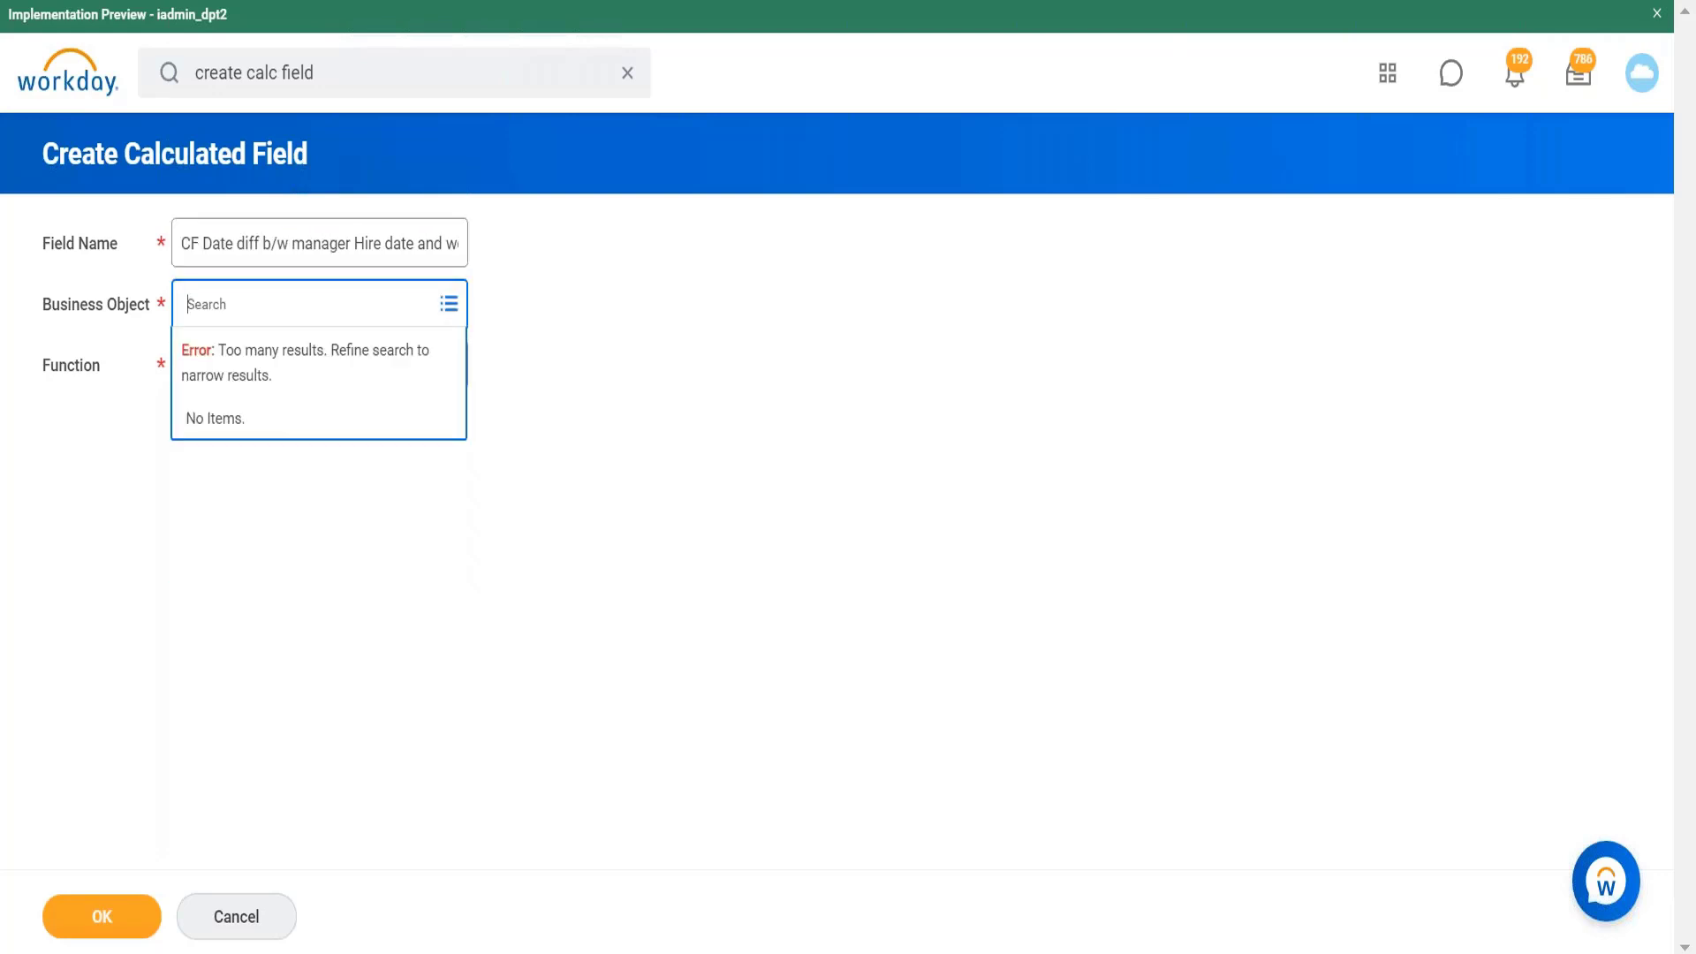
{"action": "type", "text": "worker"}
{"action": "key", "text": "Return"}
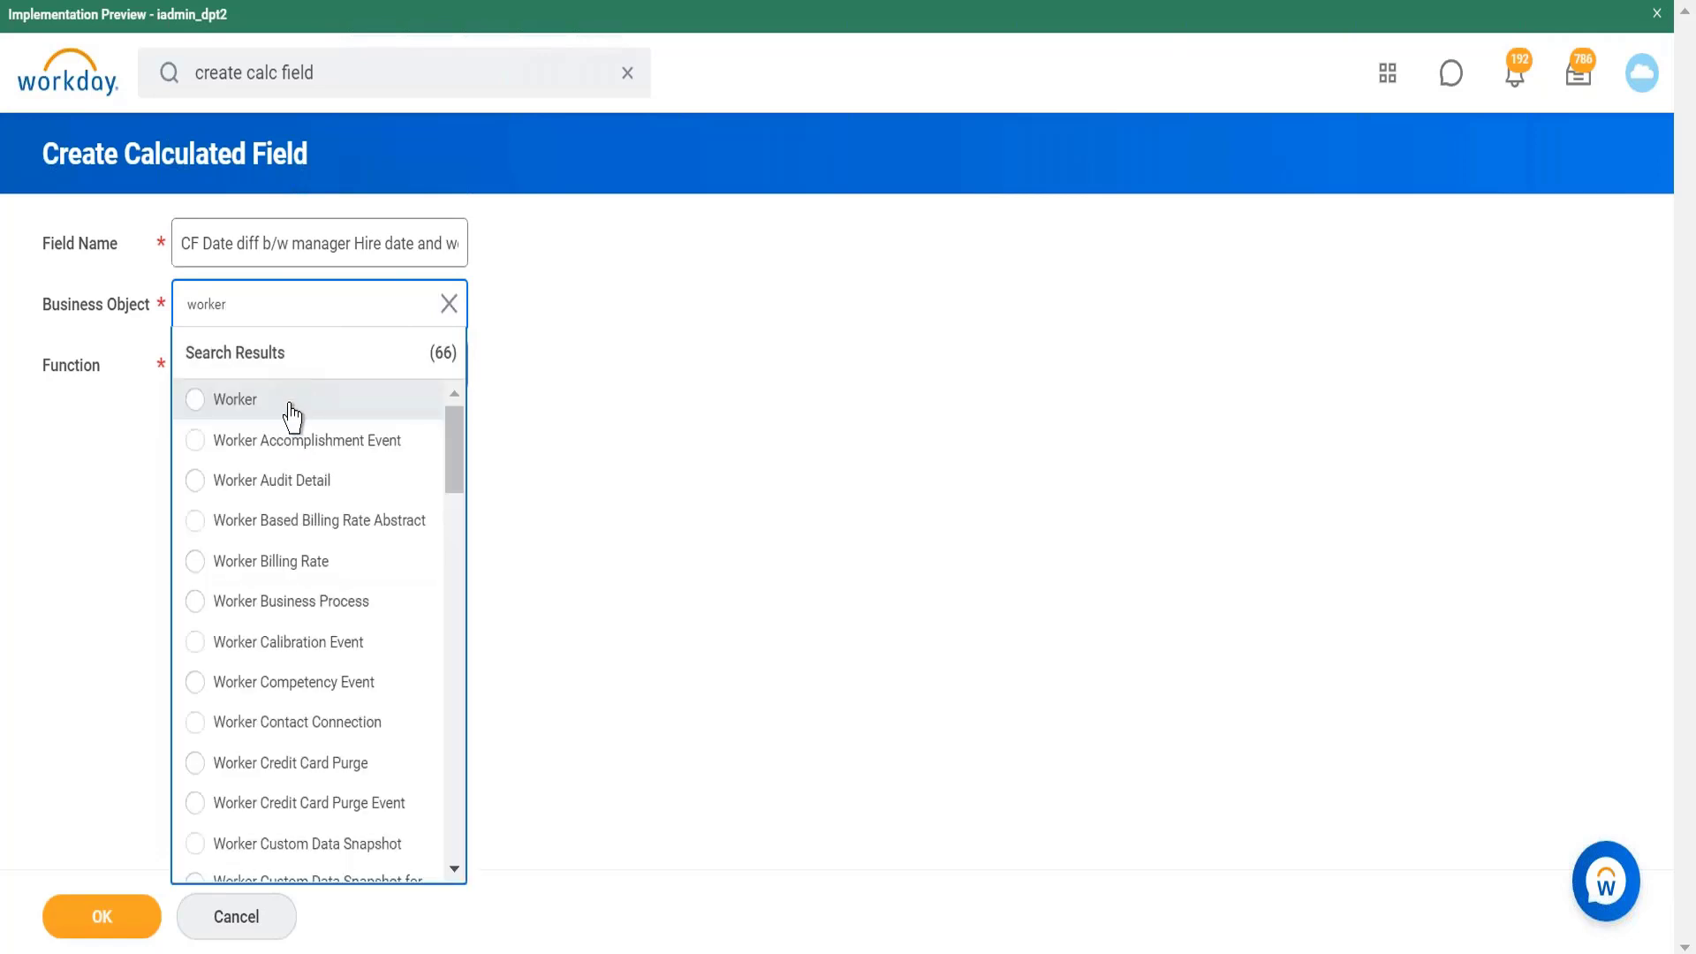
{"action": "left_click", "coordinate": [292, 412]}
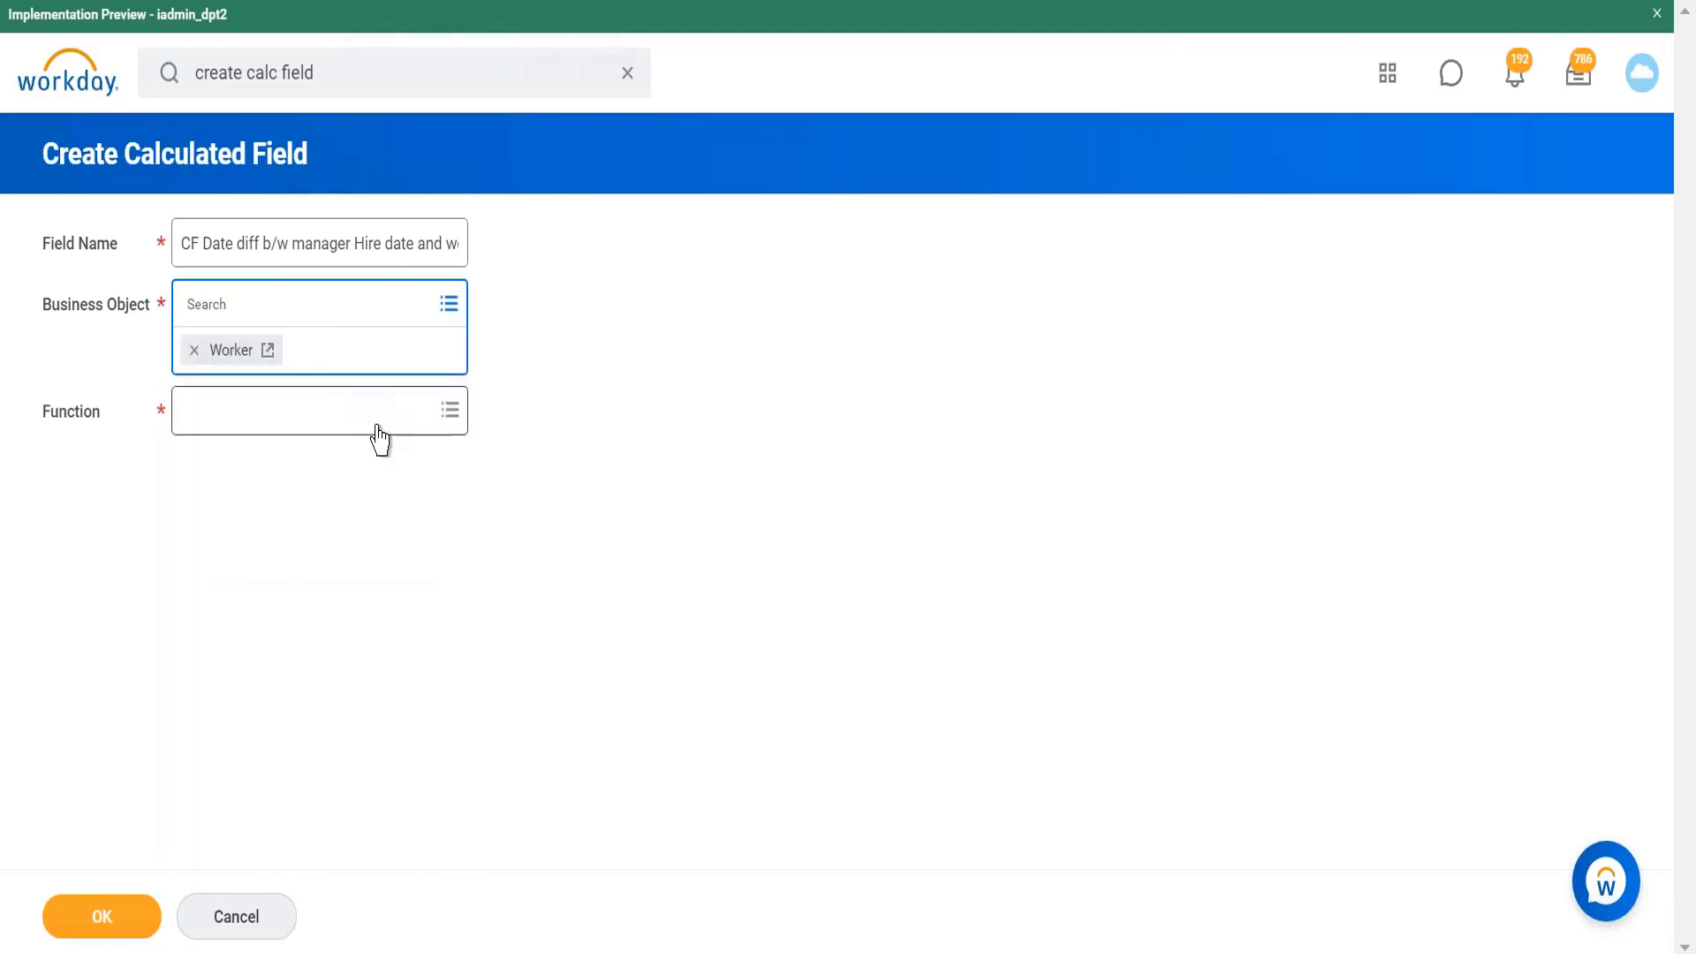
{"action": "left_click", "coordinate": [375, 426]}
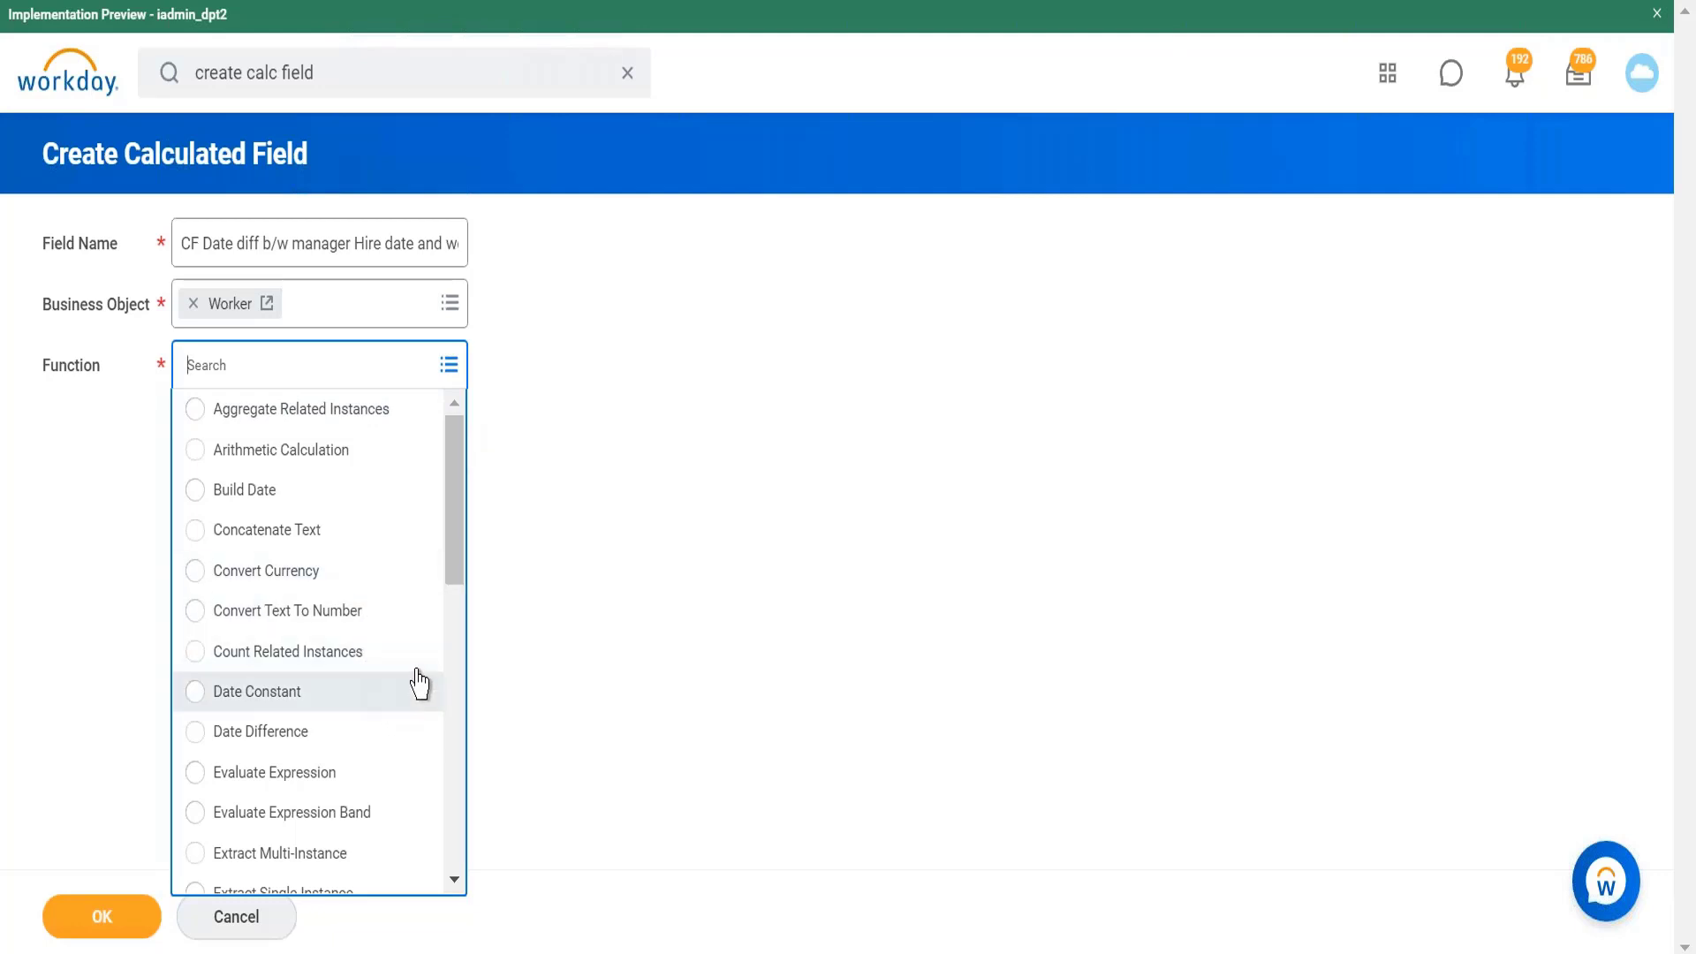
{"action": "left_click", "coordinate": [290, 742]}
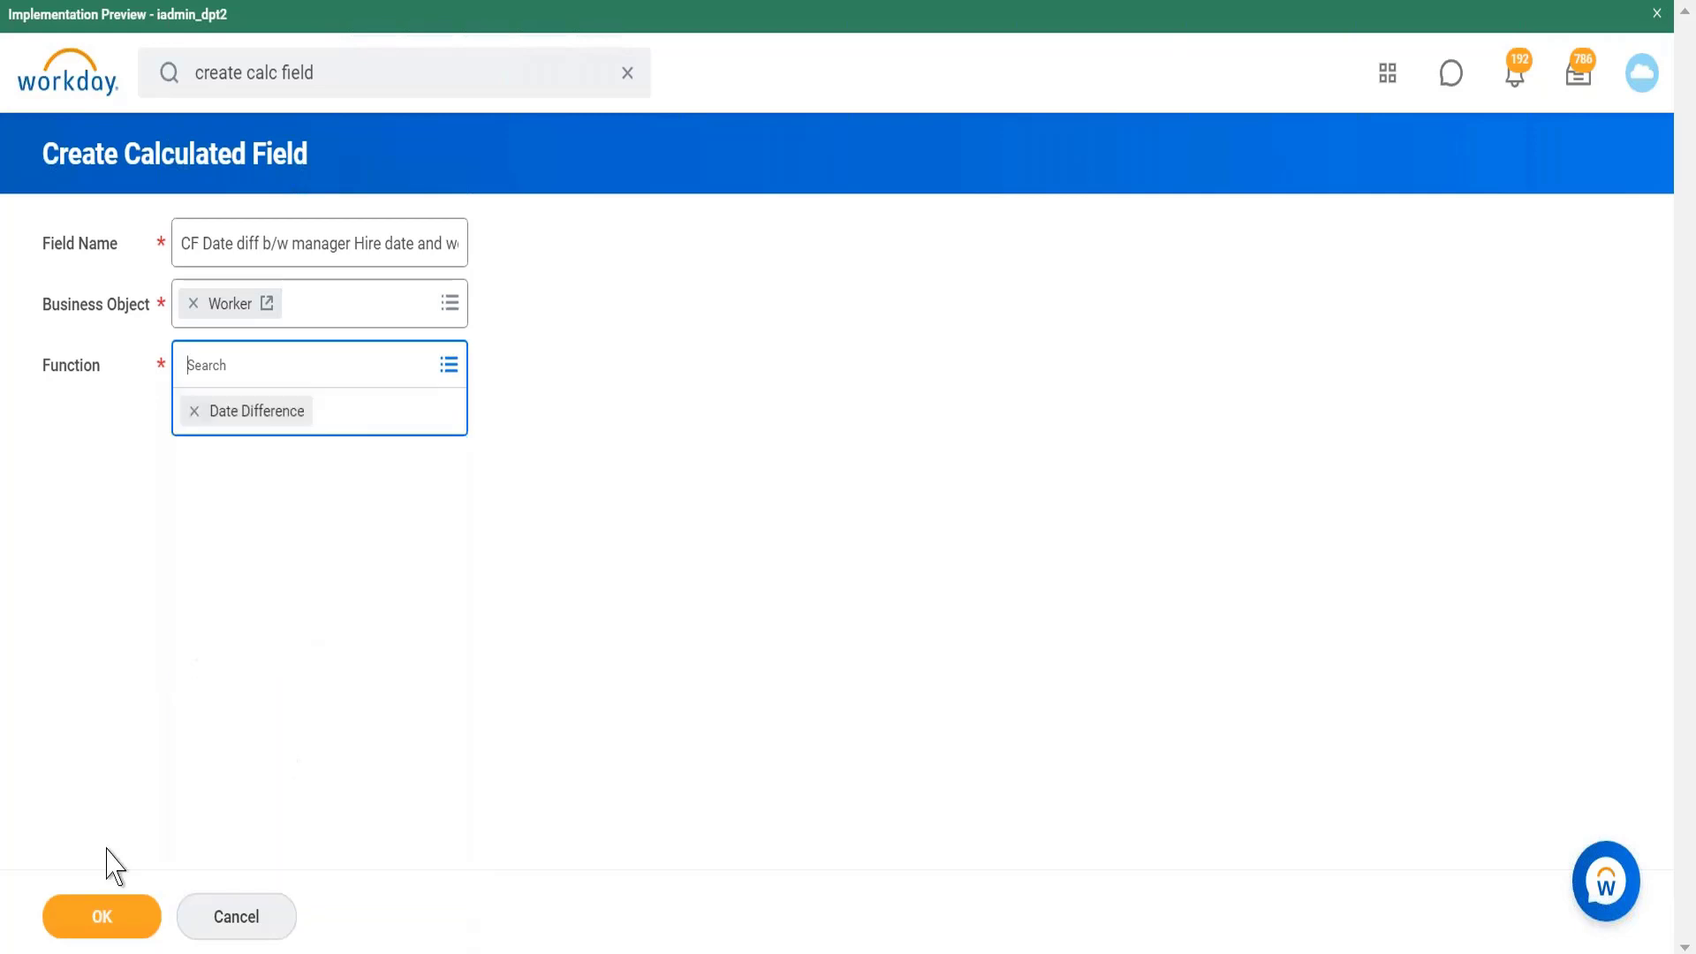
{"action": "left_click", "coordinate": [103, 919]}
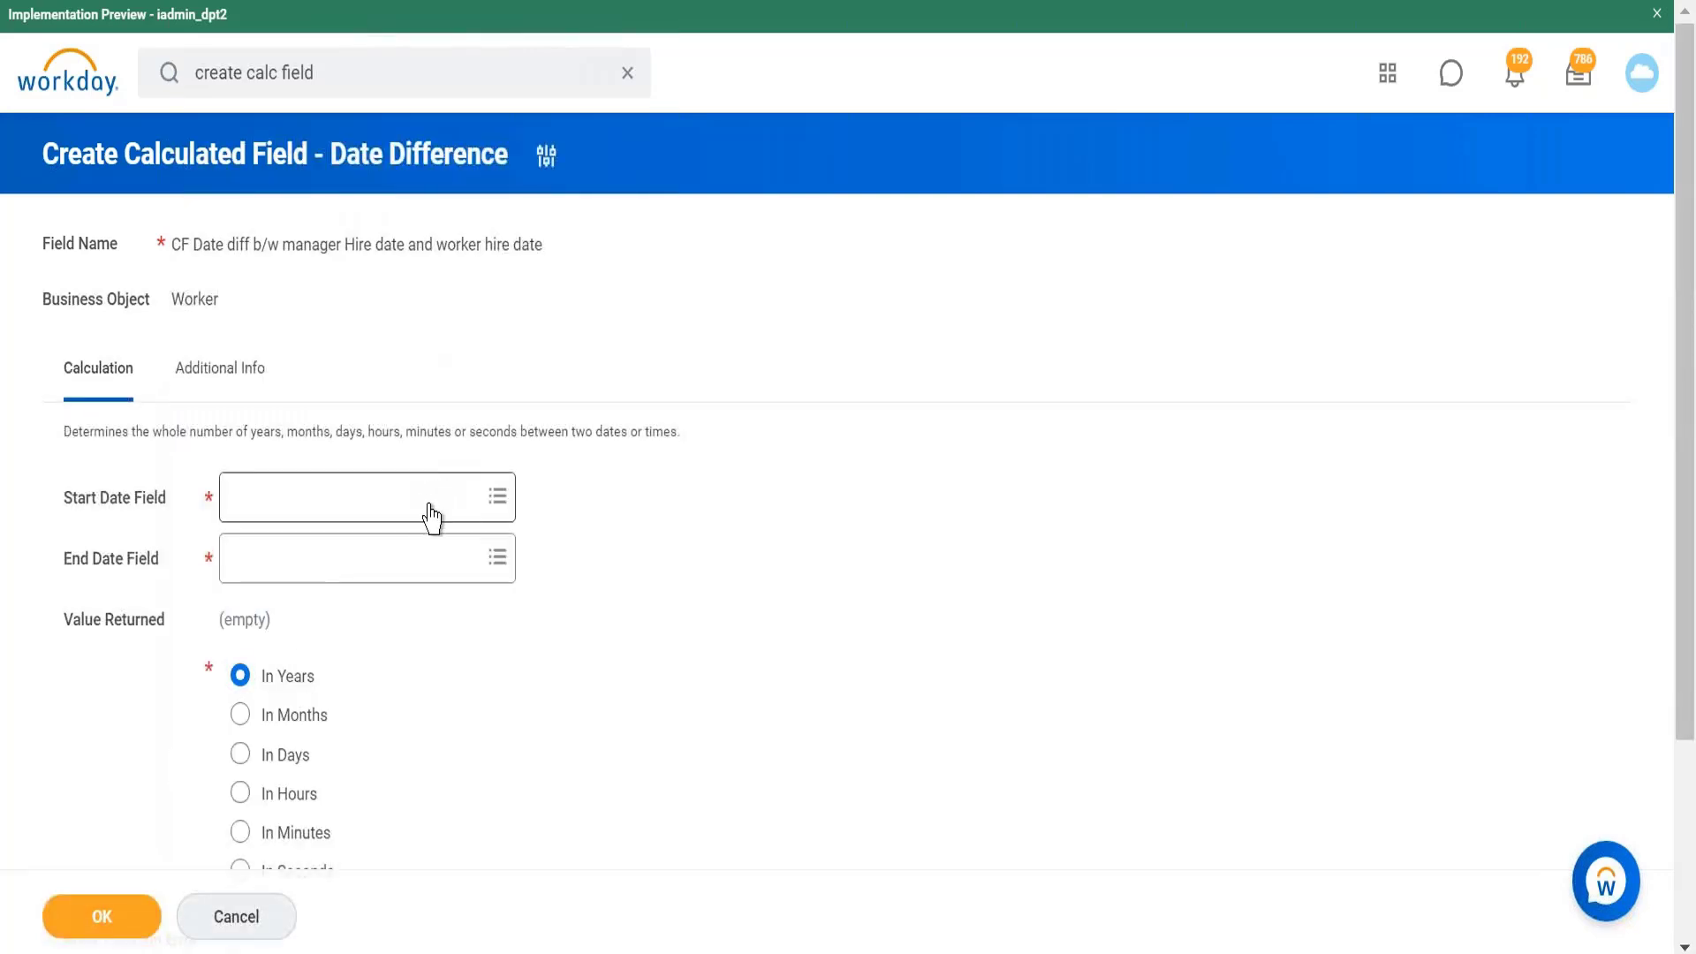
Create a new calculated field from the Start Date Field and name it "Cf Manager Hire date".
{"action": "left_click", "coordinate": [431, 516]}
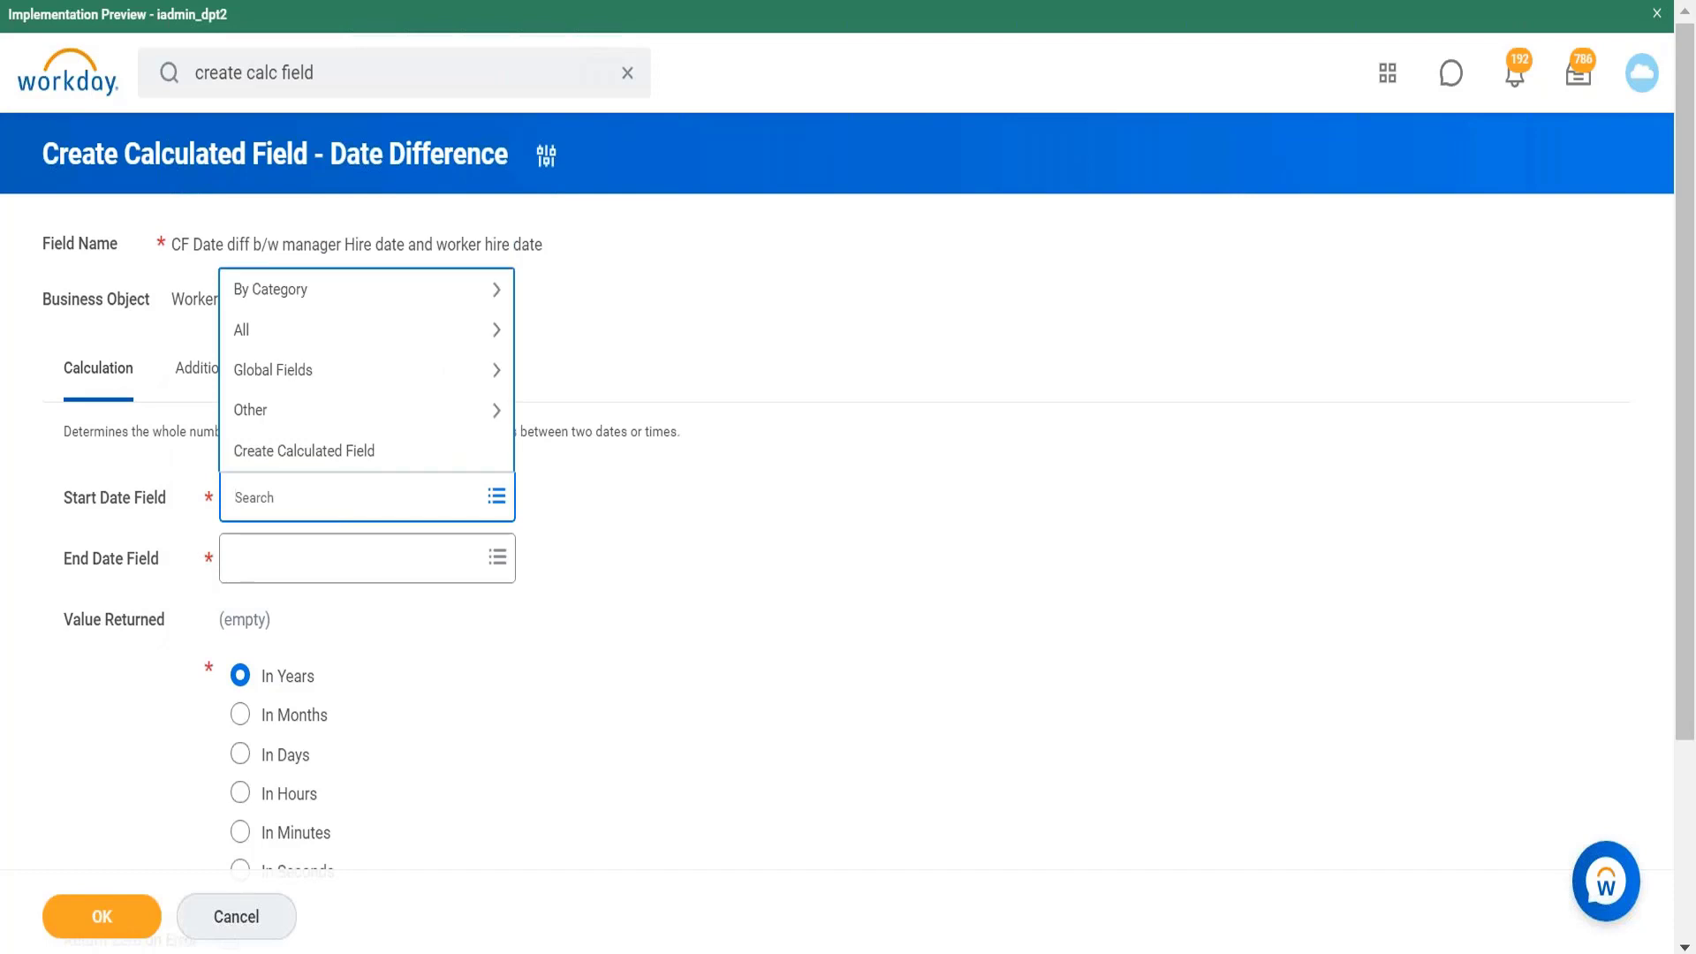
{"action": "left_click", "coordinate": [444, 457]}
{"action": "left_click", "coordinate": [391, 239]}
{"action": "type", "text": "Cf Mna"}
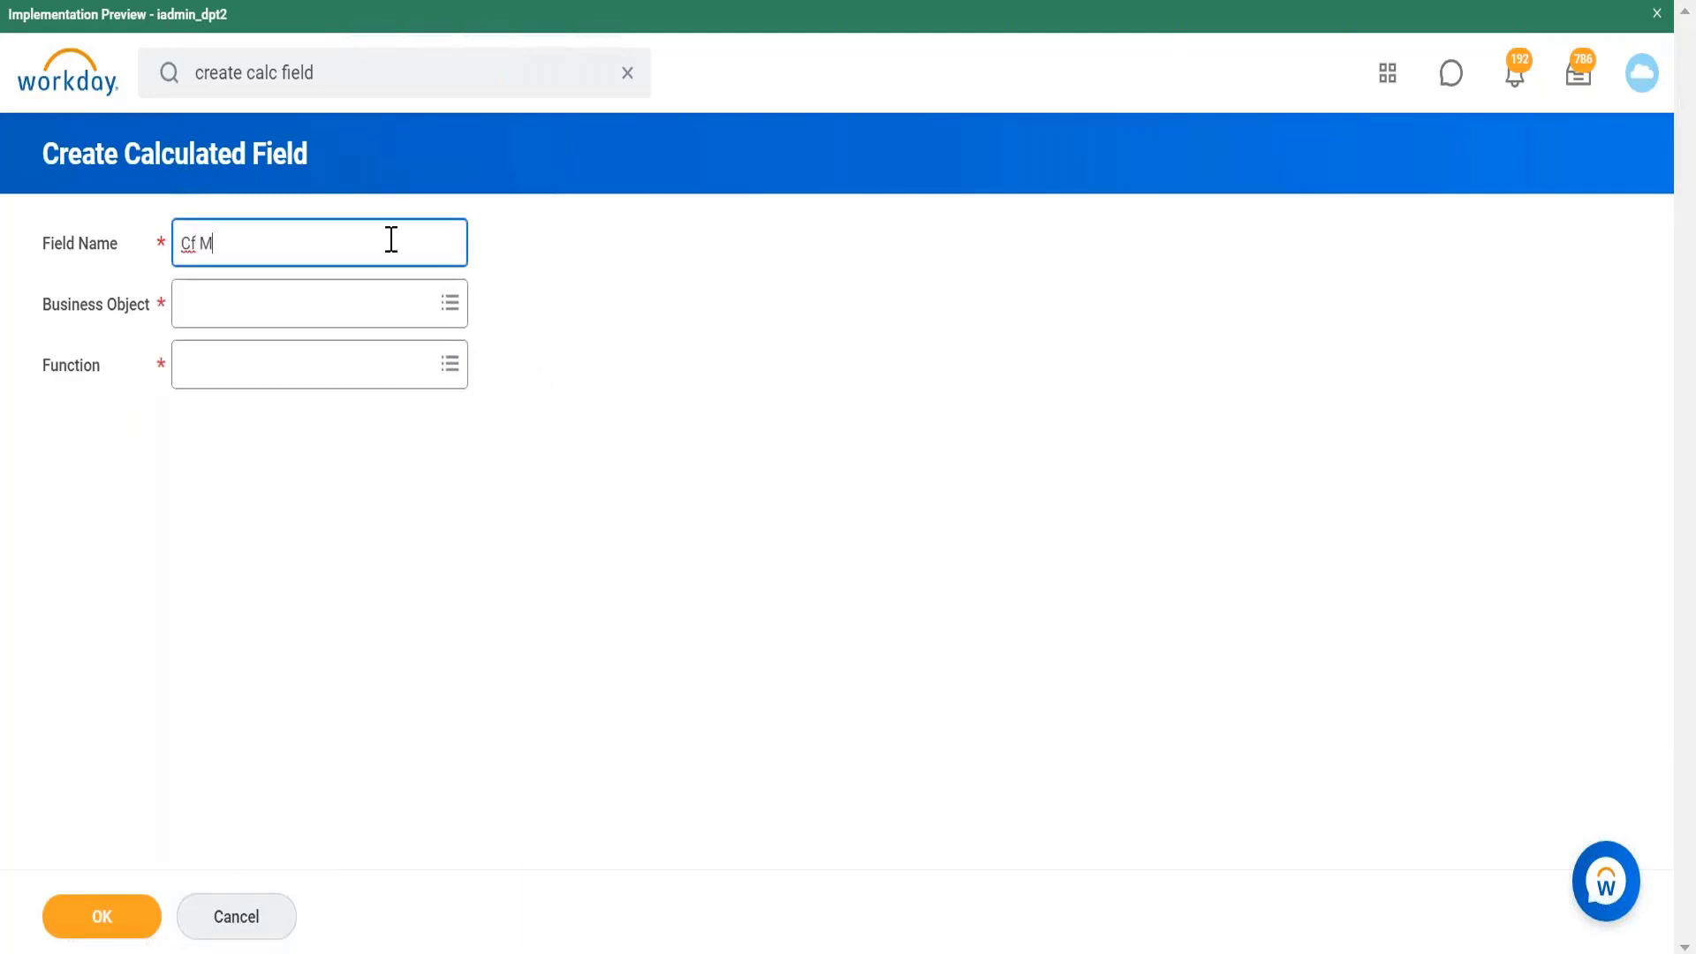
{"action": "key", "text": "BackSpace"}
{"action": "key", "text": "BackSpace"}
{"action": "type", "text": "anafe"}
{"action": "key", "text": "BackSpace"}
{"action": "key", "text": "BackSpace"}
{"action": "type", "text": "ger Hire date"}
Set the manager hire date field's business object to Worker and function to Lookup Related Value, and continue to its calculation page.
{"action": "left_click", "coordinate": [415, 305]}
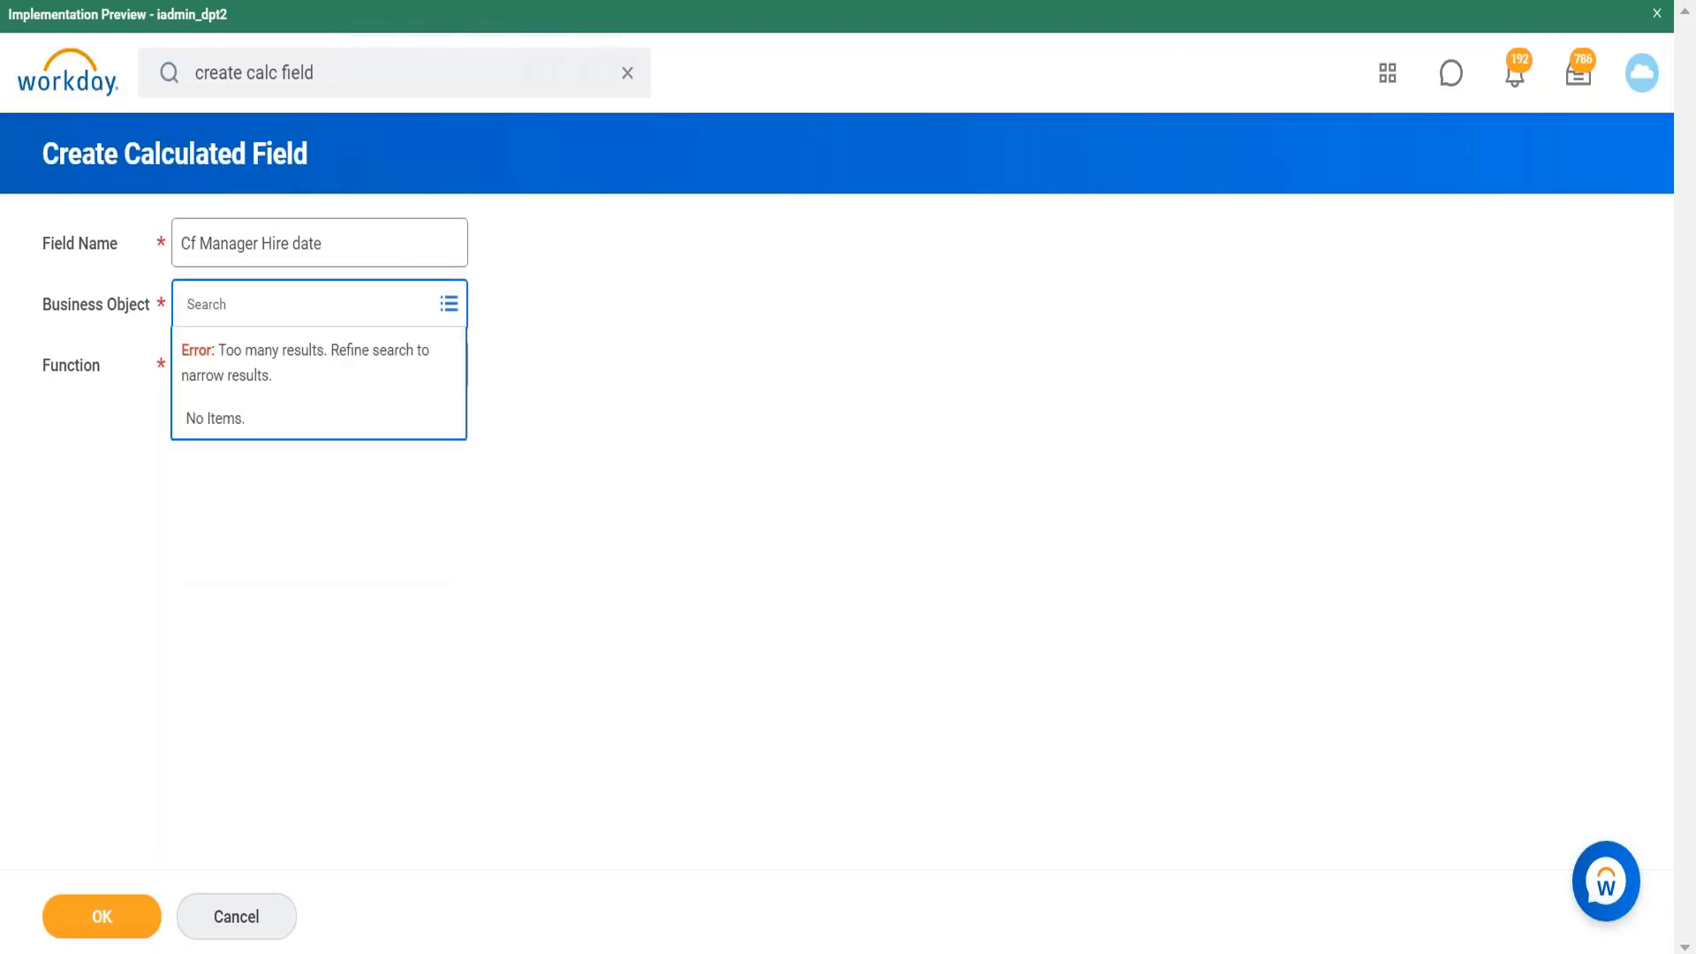
{"action": "type", "text": "worker"}
{"action": "key", "text": "Return"}
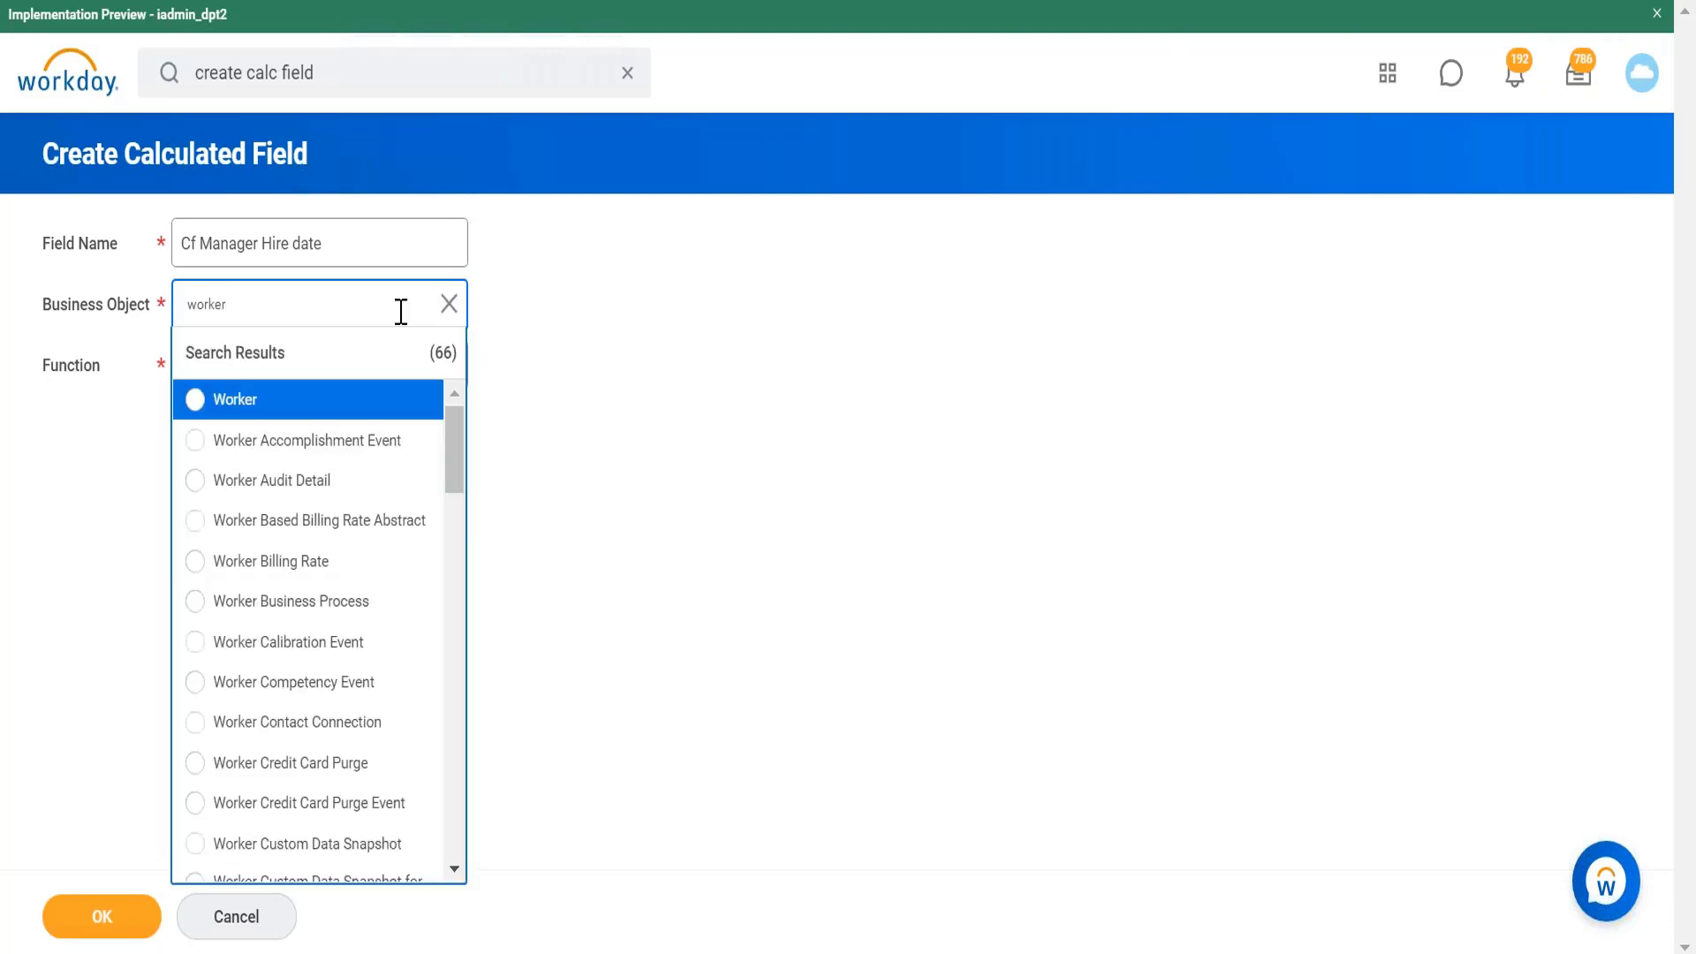
{"action": "left_click", "coordinate": [369, 408]}
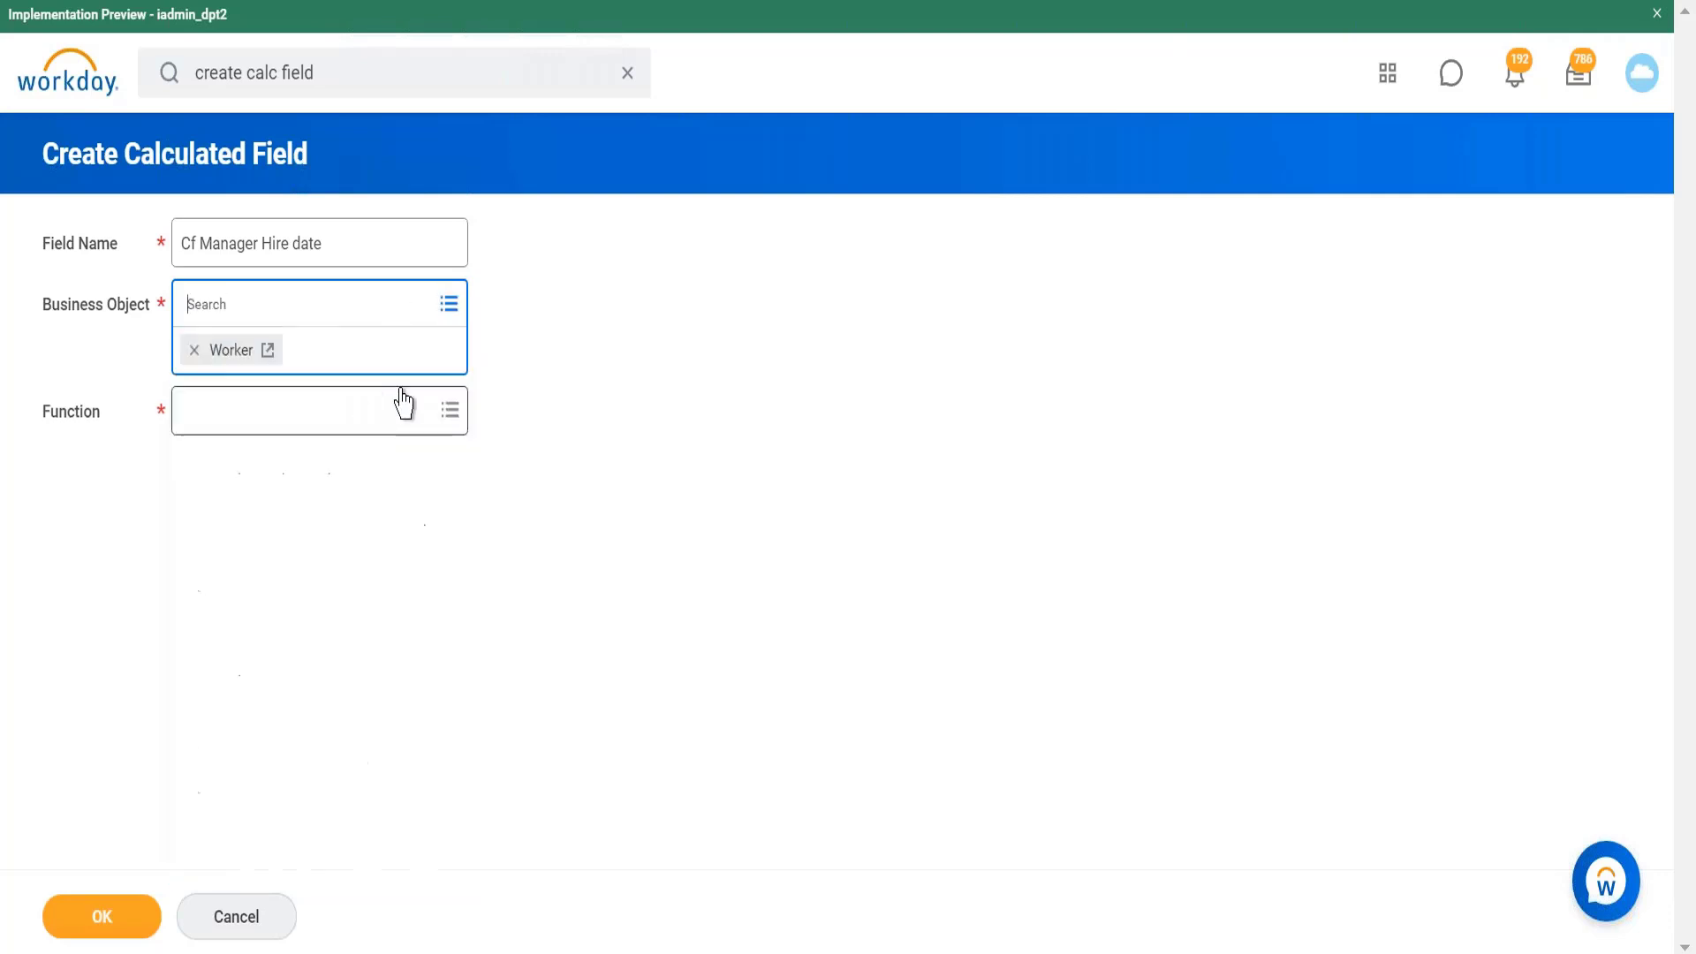
{"action": "left_click", "coordinate": [437, 429]}
{"action": "left_click", "coordinate": [432, 371]}
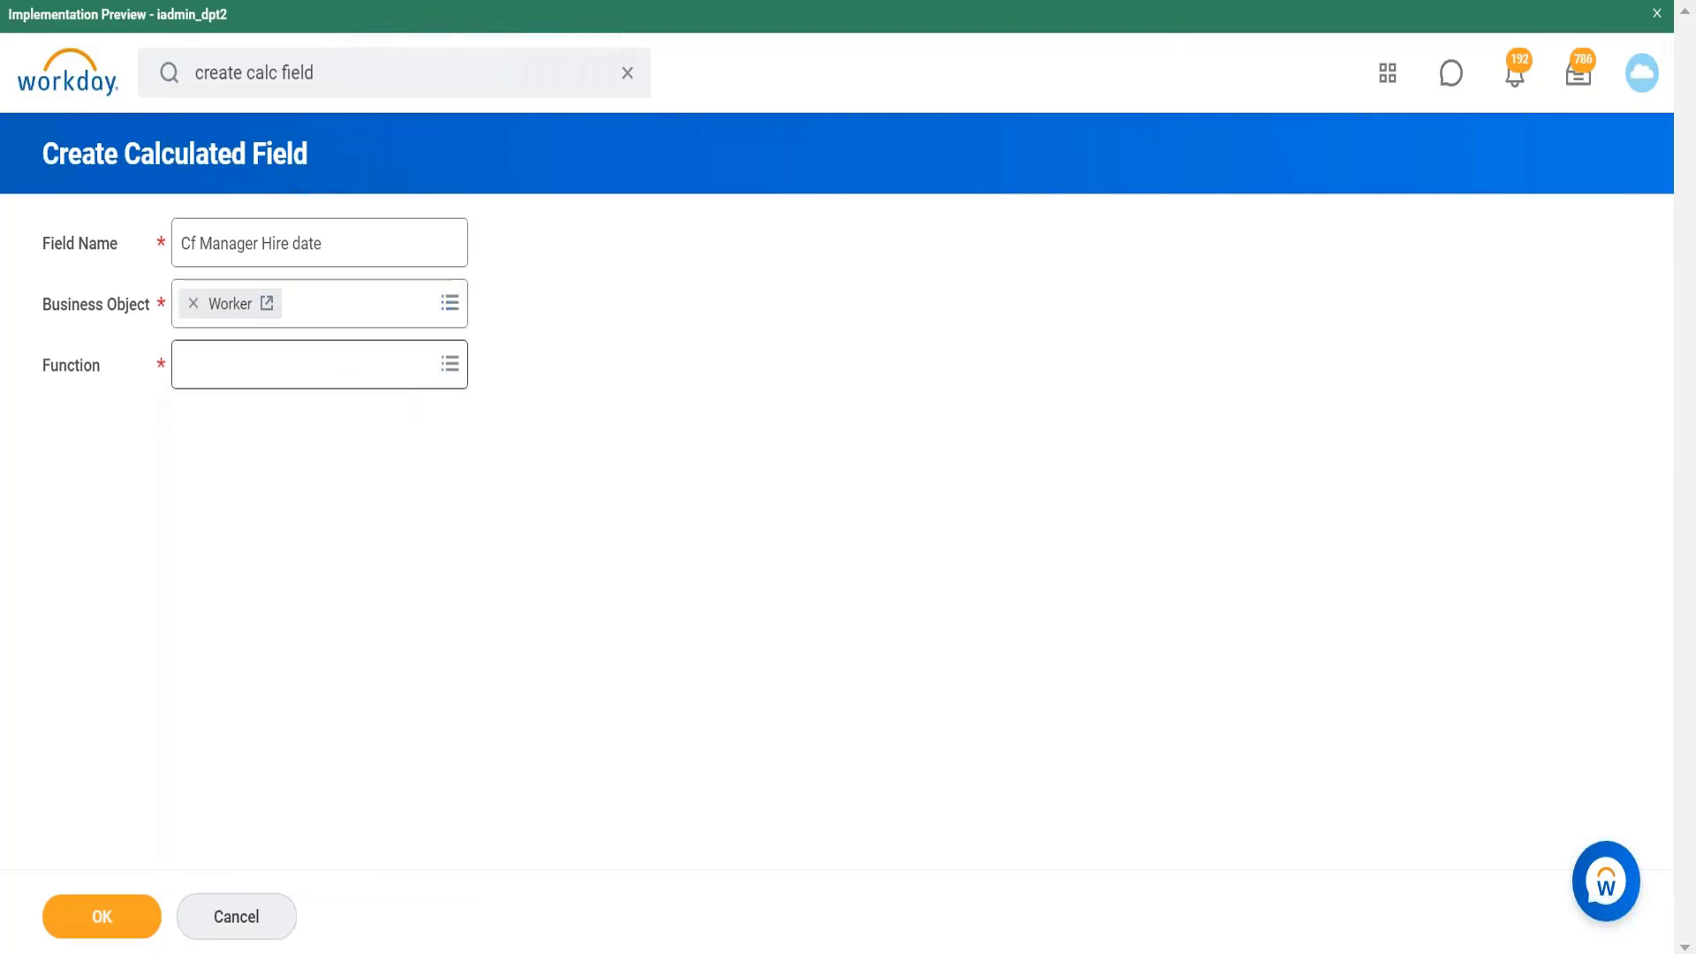
{"action": "left_click", "coordinate": [447, 366]}
{"action": "left_click_drag", "start_coordinate": [454, 437], "coordinate": [457, 722]}
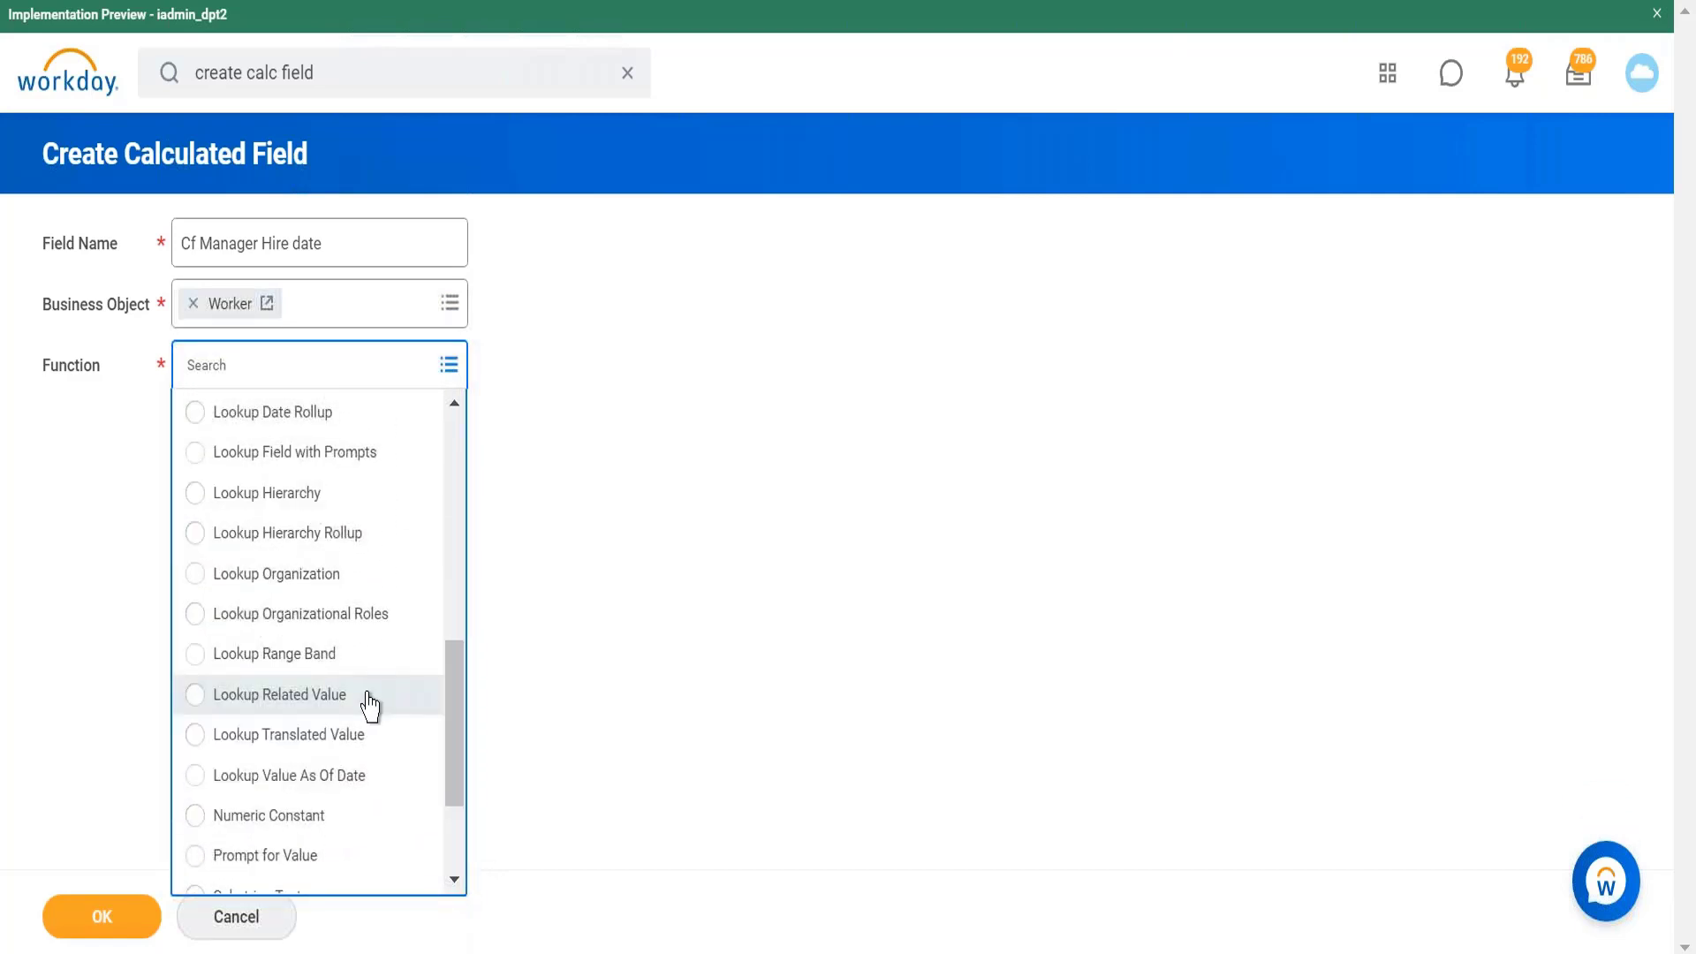
{"action": "left_click", "coordinate": [374, 702]}
{"action": "left_click", "coordinate": [124, 917]}
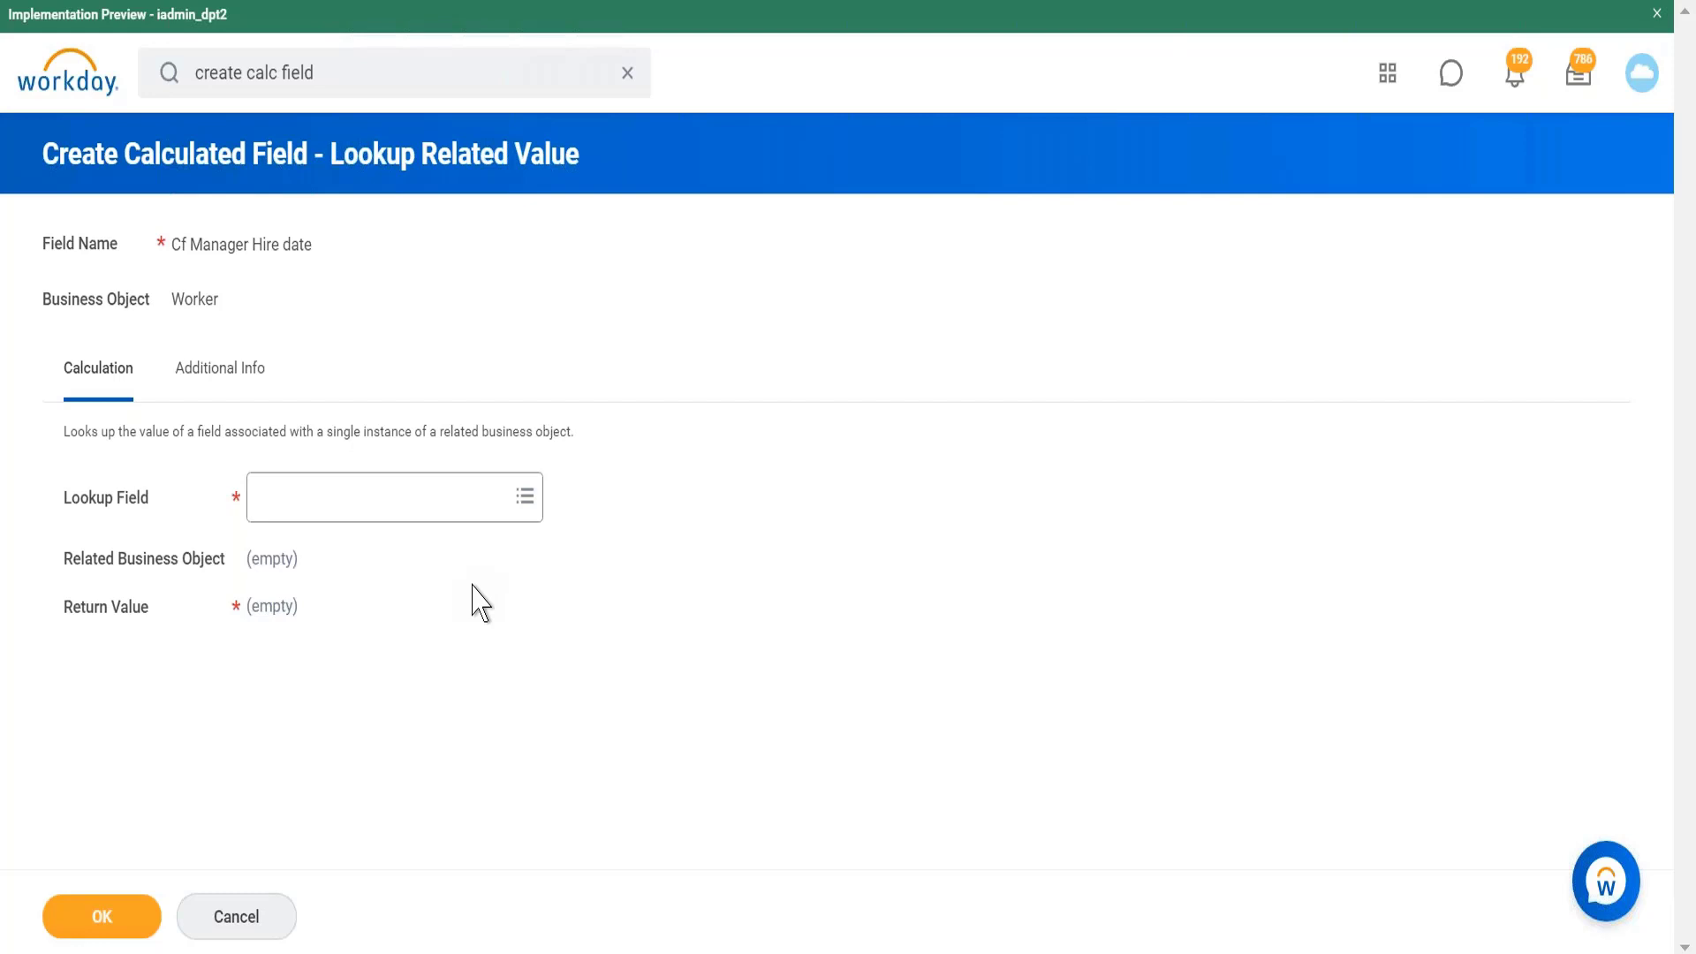
Search the lookup fields for "manager", check the description of Manager - Level 01, and set it as the Lookup Field.
{"action": "left_click", "coordinate": [443, 497]}
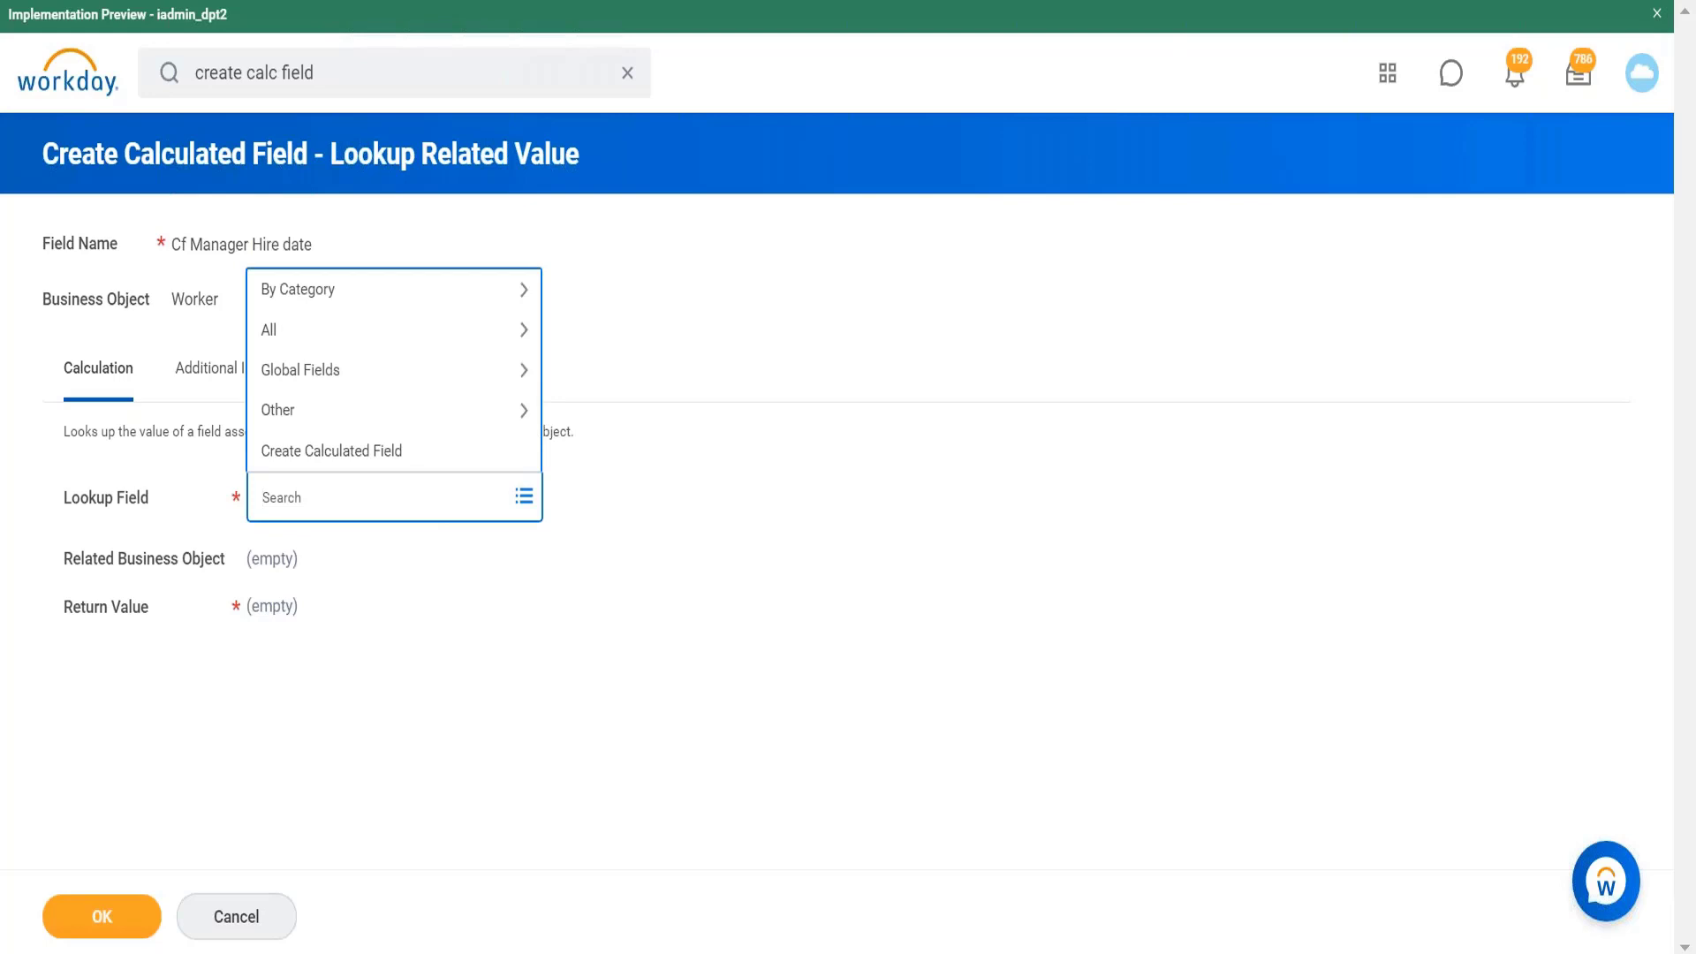
{"action": "type", "text": "manag"}
{"action": "key", "text": "Return"}
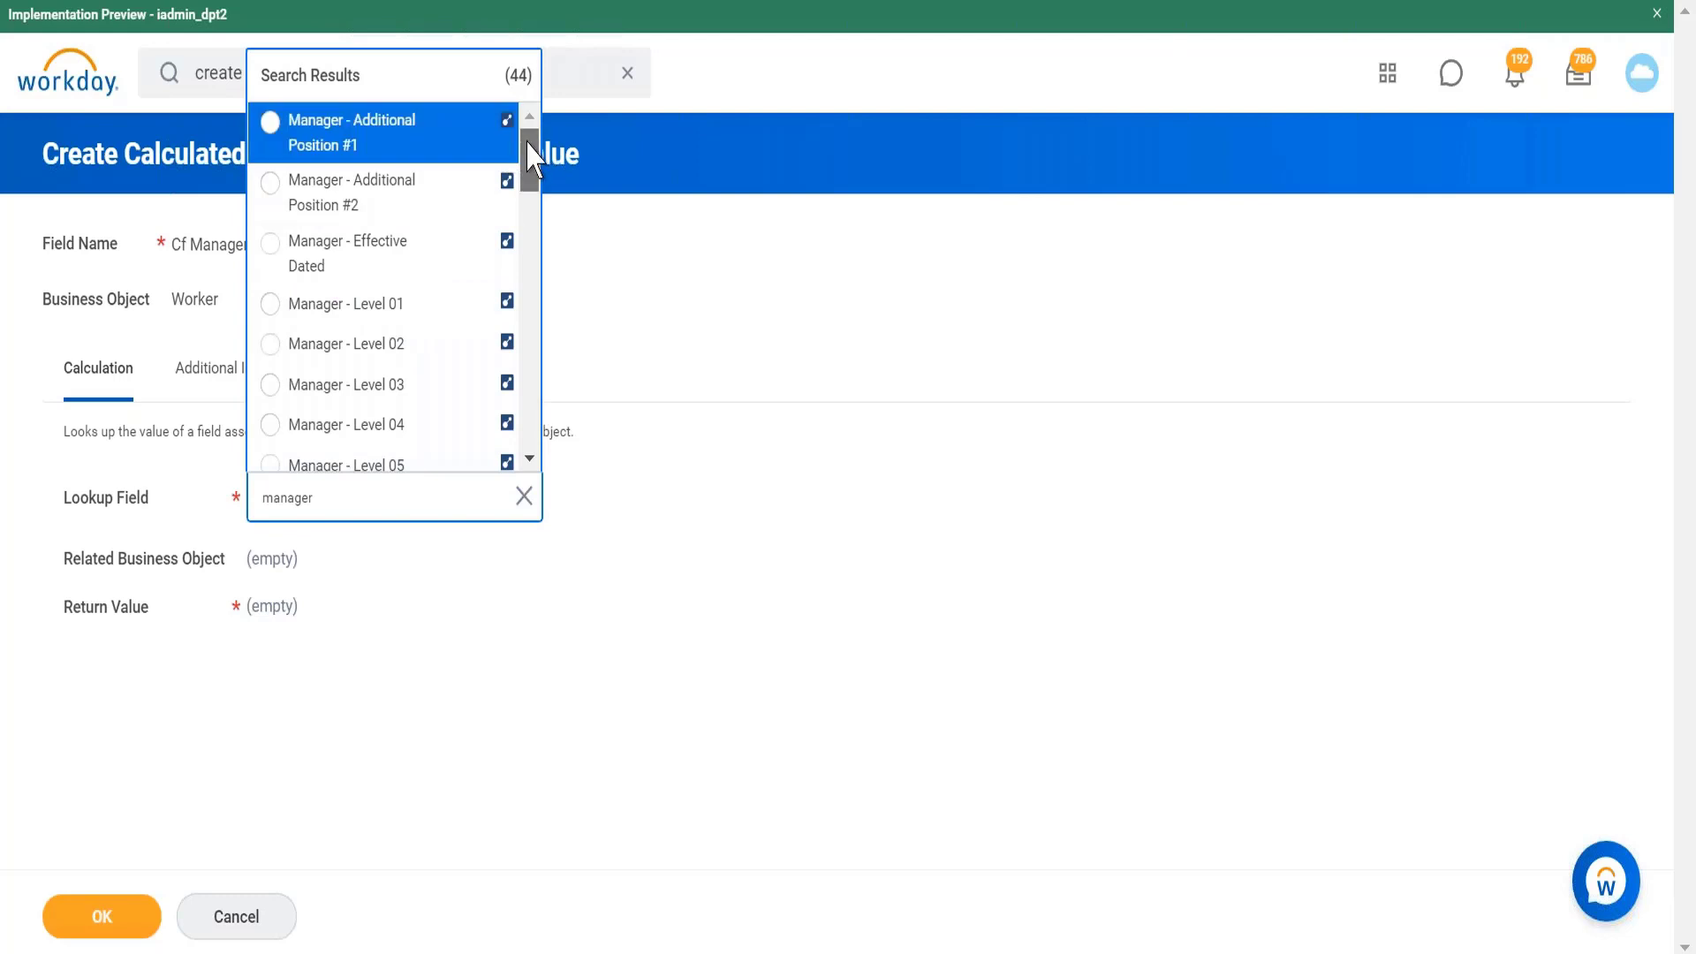
{"action": "scroll", "coordinate": [528, 159], "scroll_direction": "down", "scroll_amount": 3}
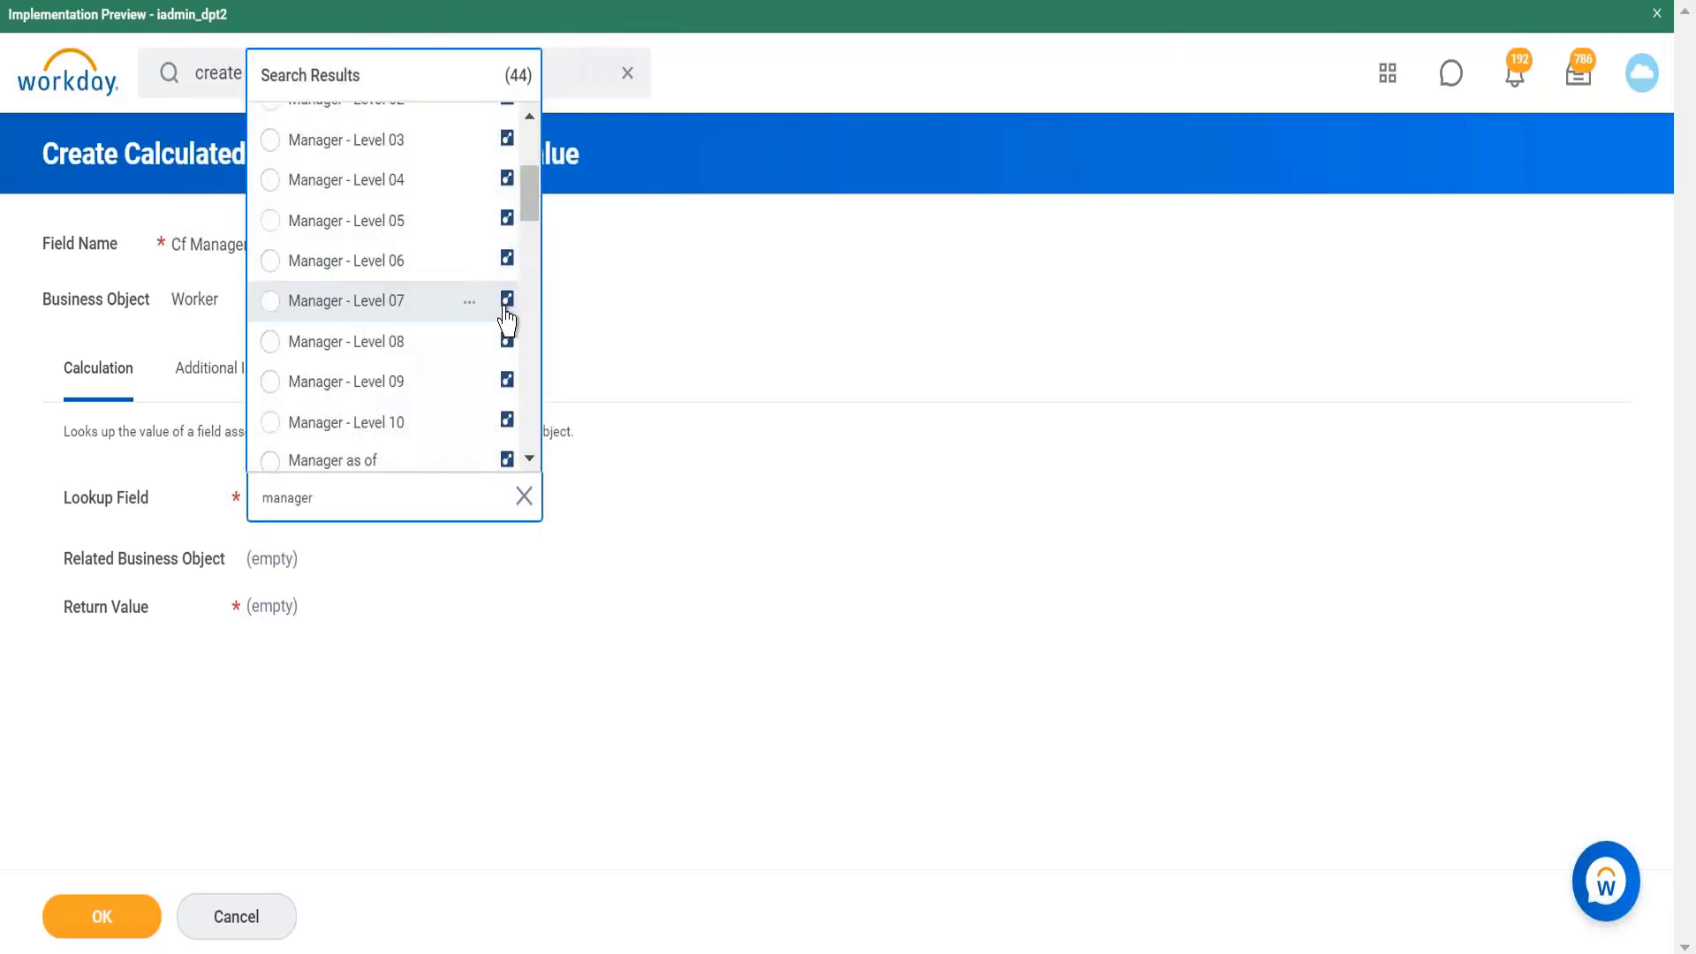
{"action": "left_click_drag", "start_coordinate": [530, 196], "coordinate": [533, 469]}
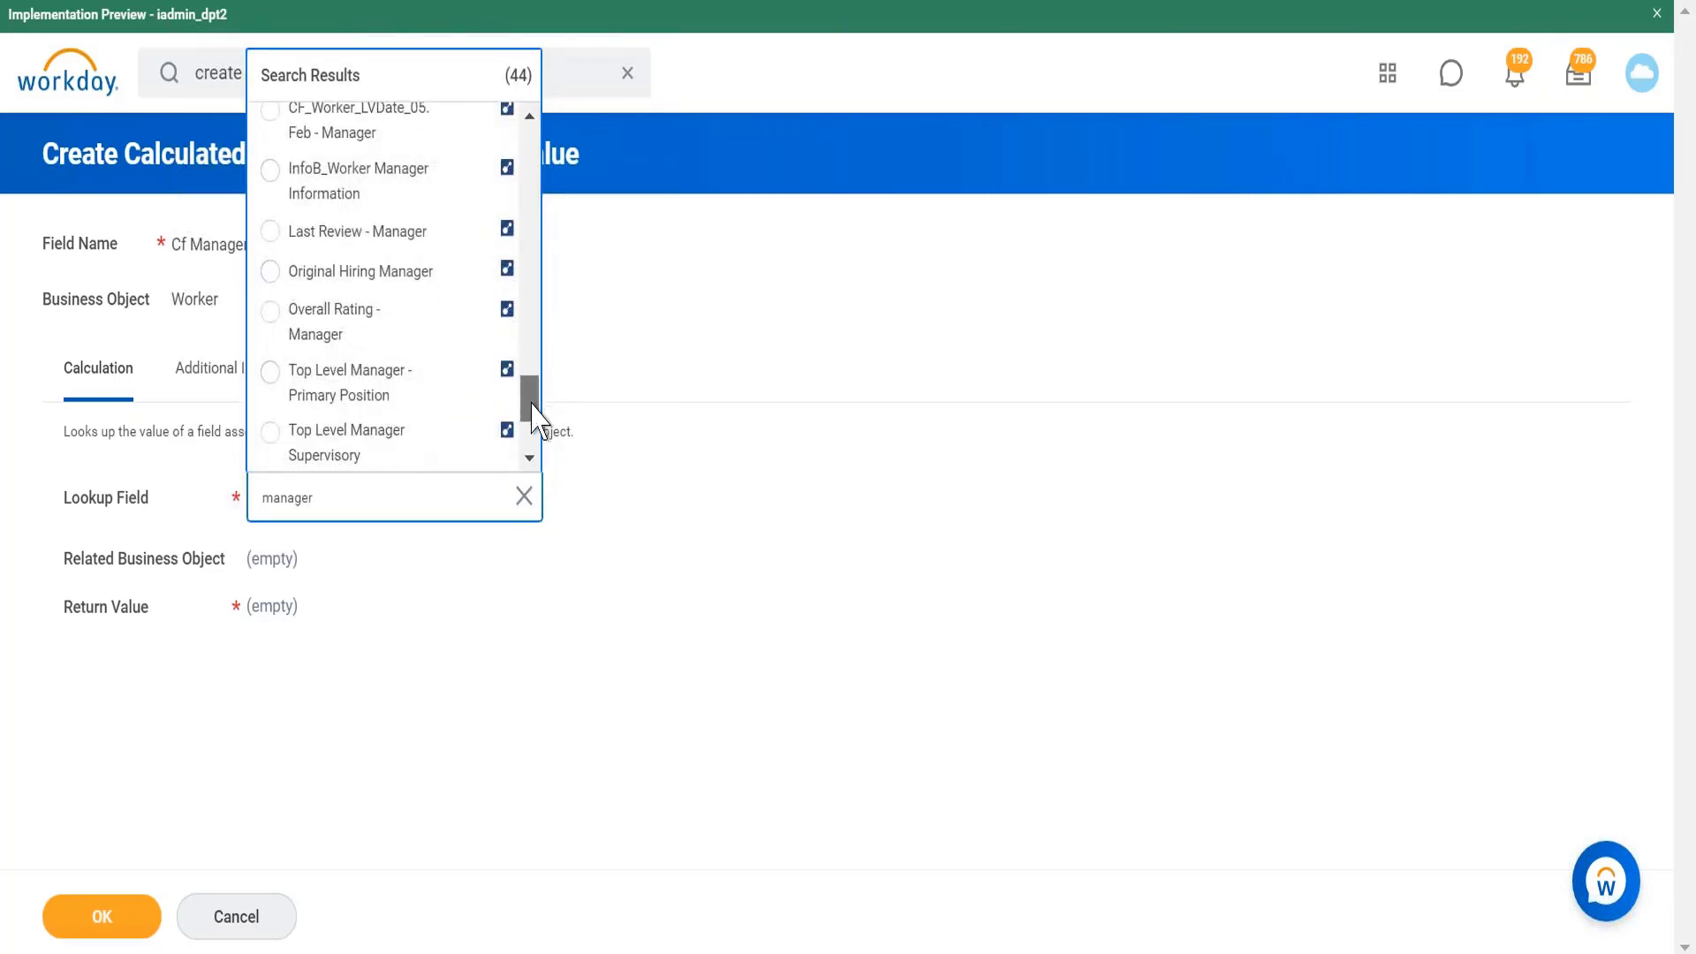
{"action": "left_click_drag", "start_coordinate": [532, 408], "coordinate": [534, 445]}
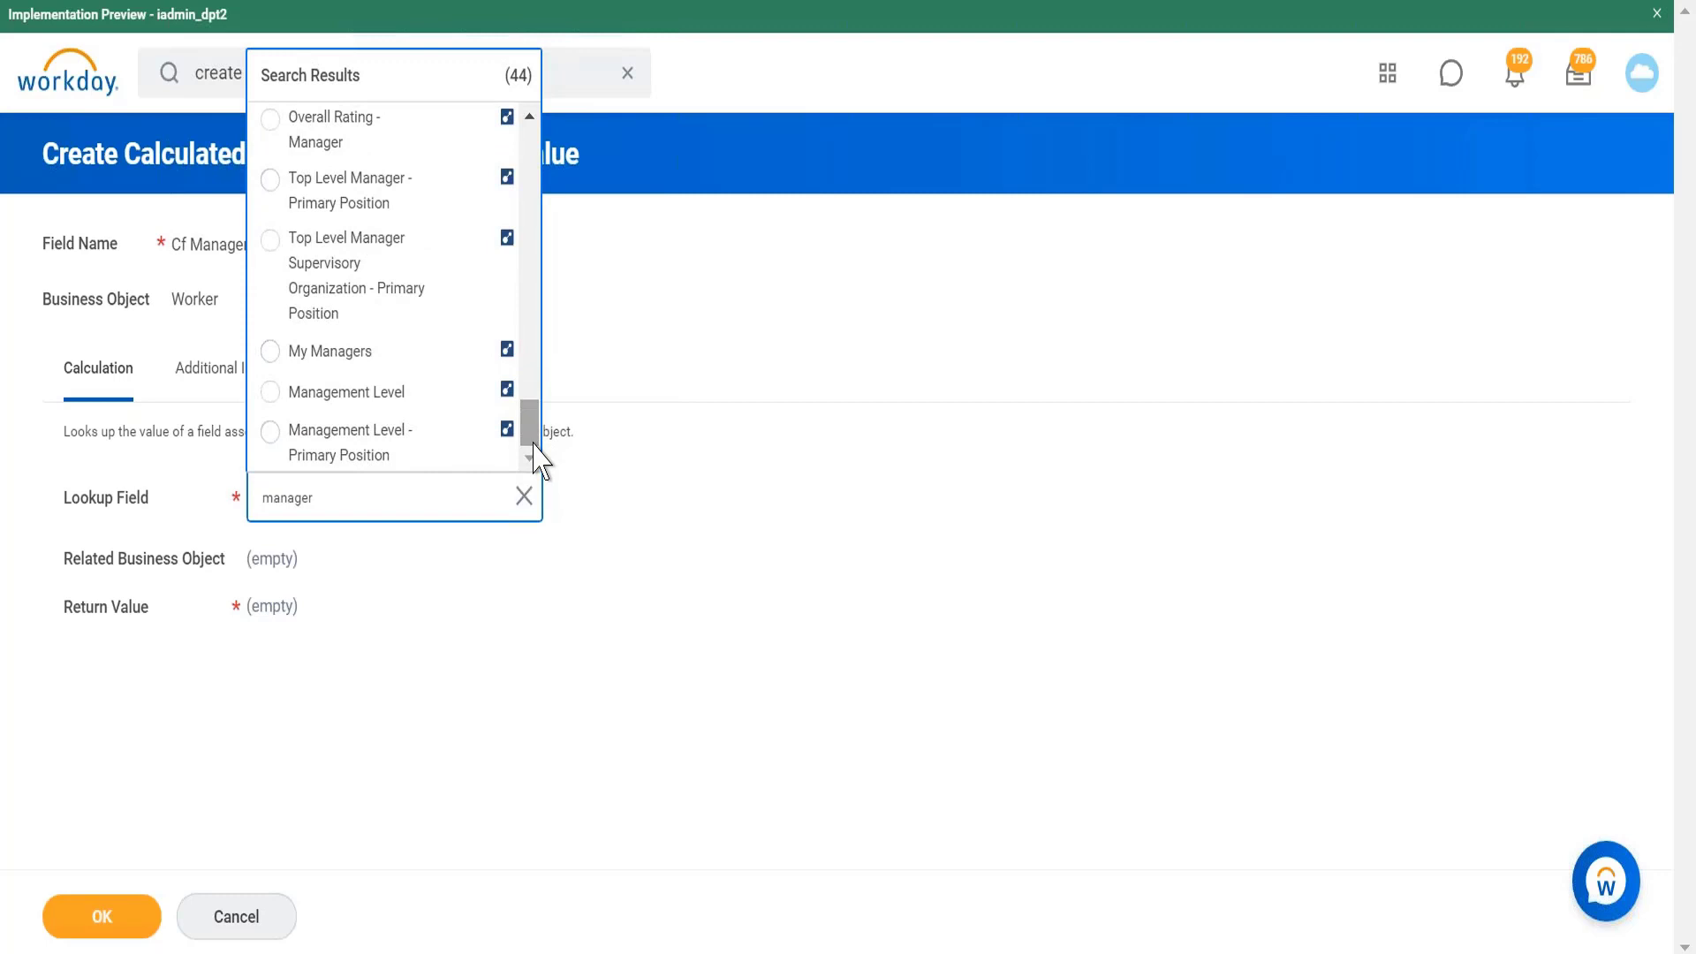
{"action": "left_click_drag", "start_coordinate": [534, 428], "coordinate": [531, 132]}
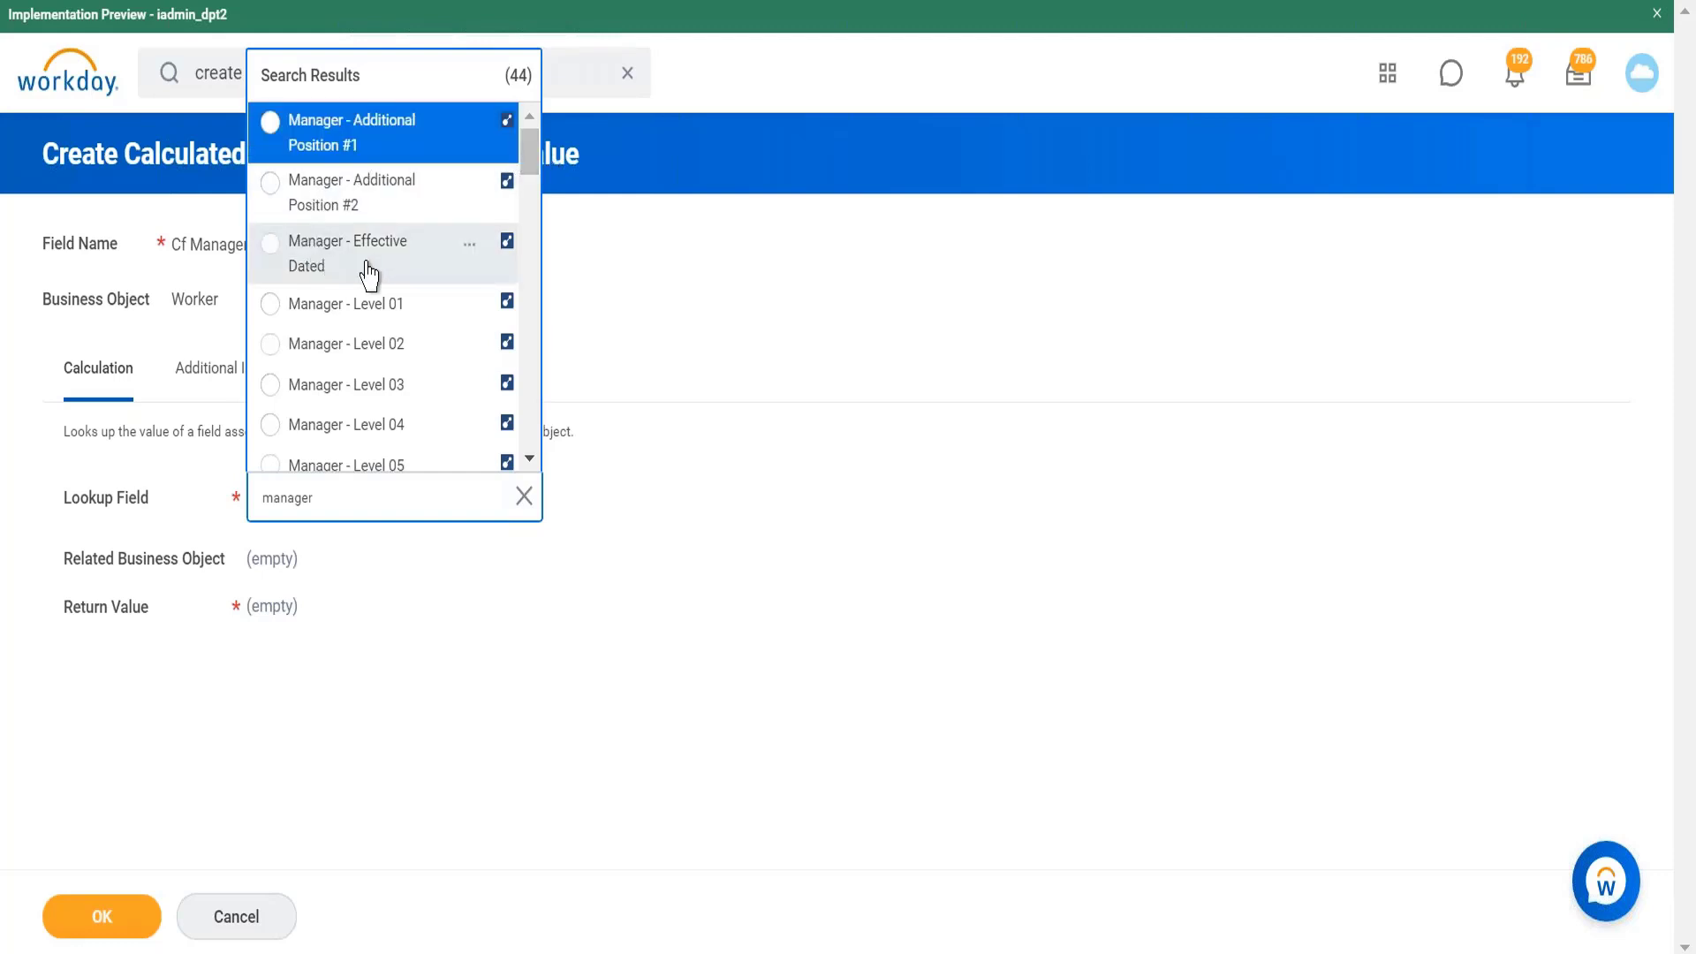
{"action": "left_click", "coordinate": [473, 314]}
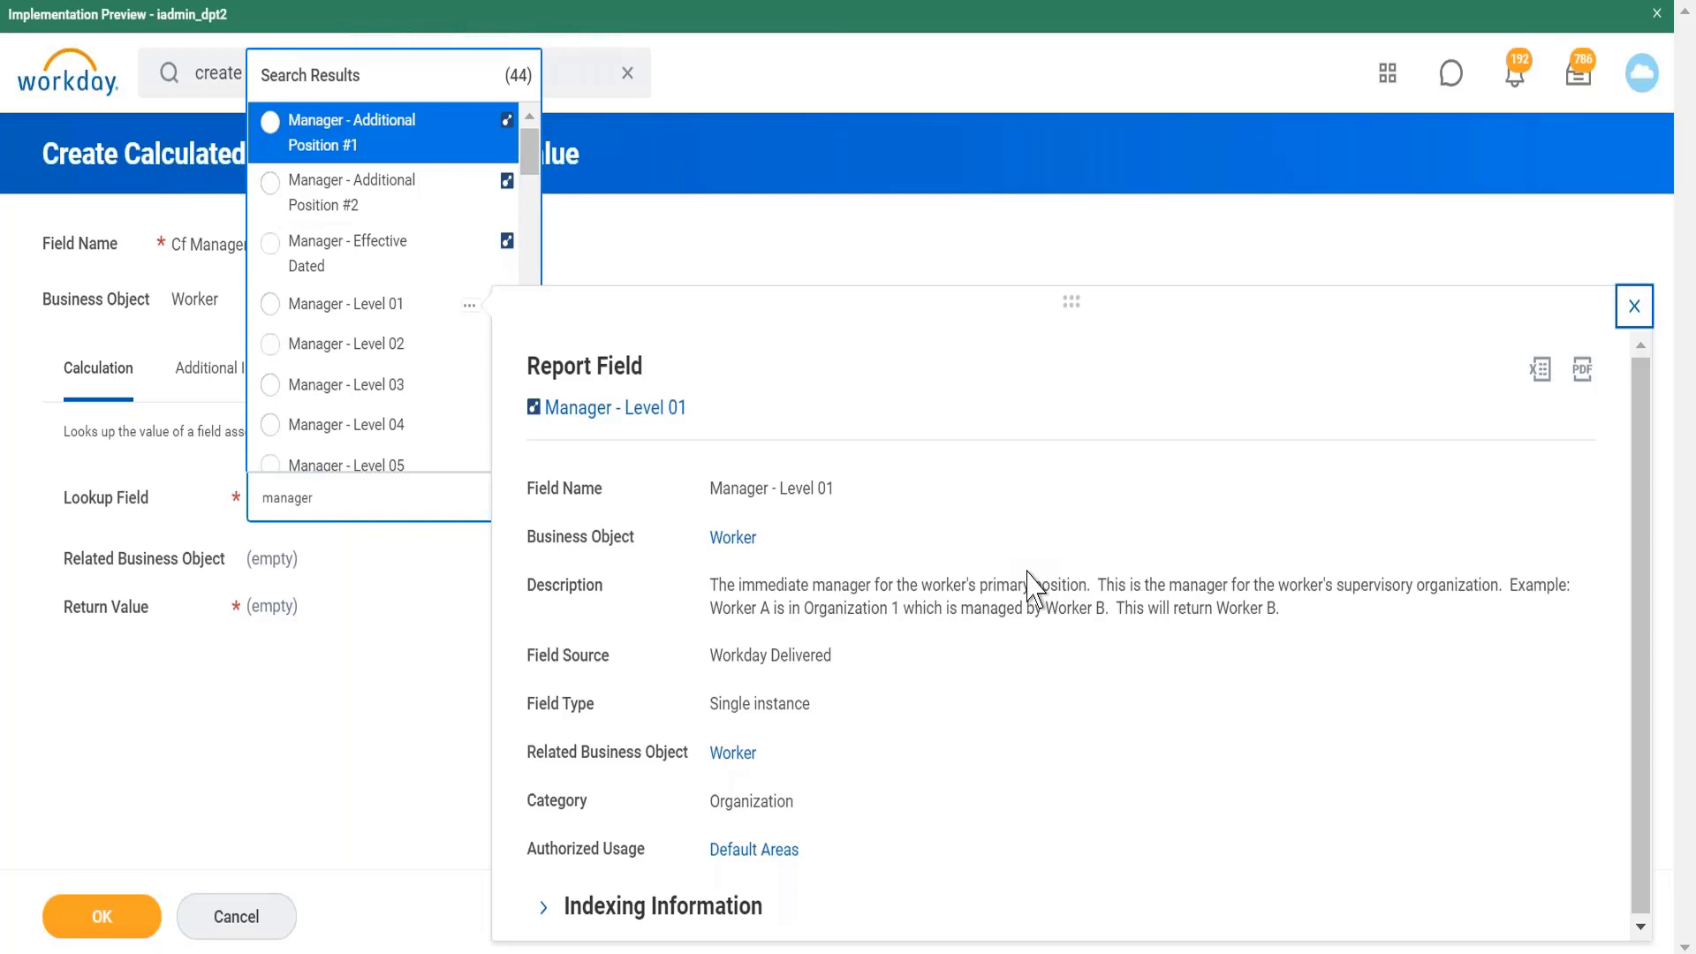
{"action": "left_click", "coordinate": [367, 309]}
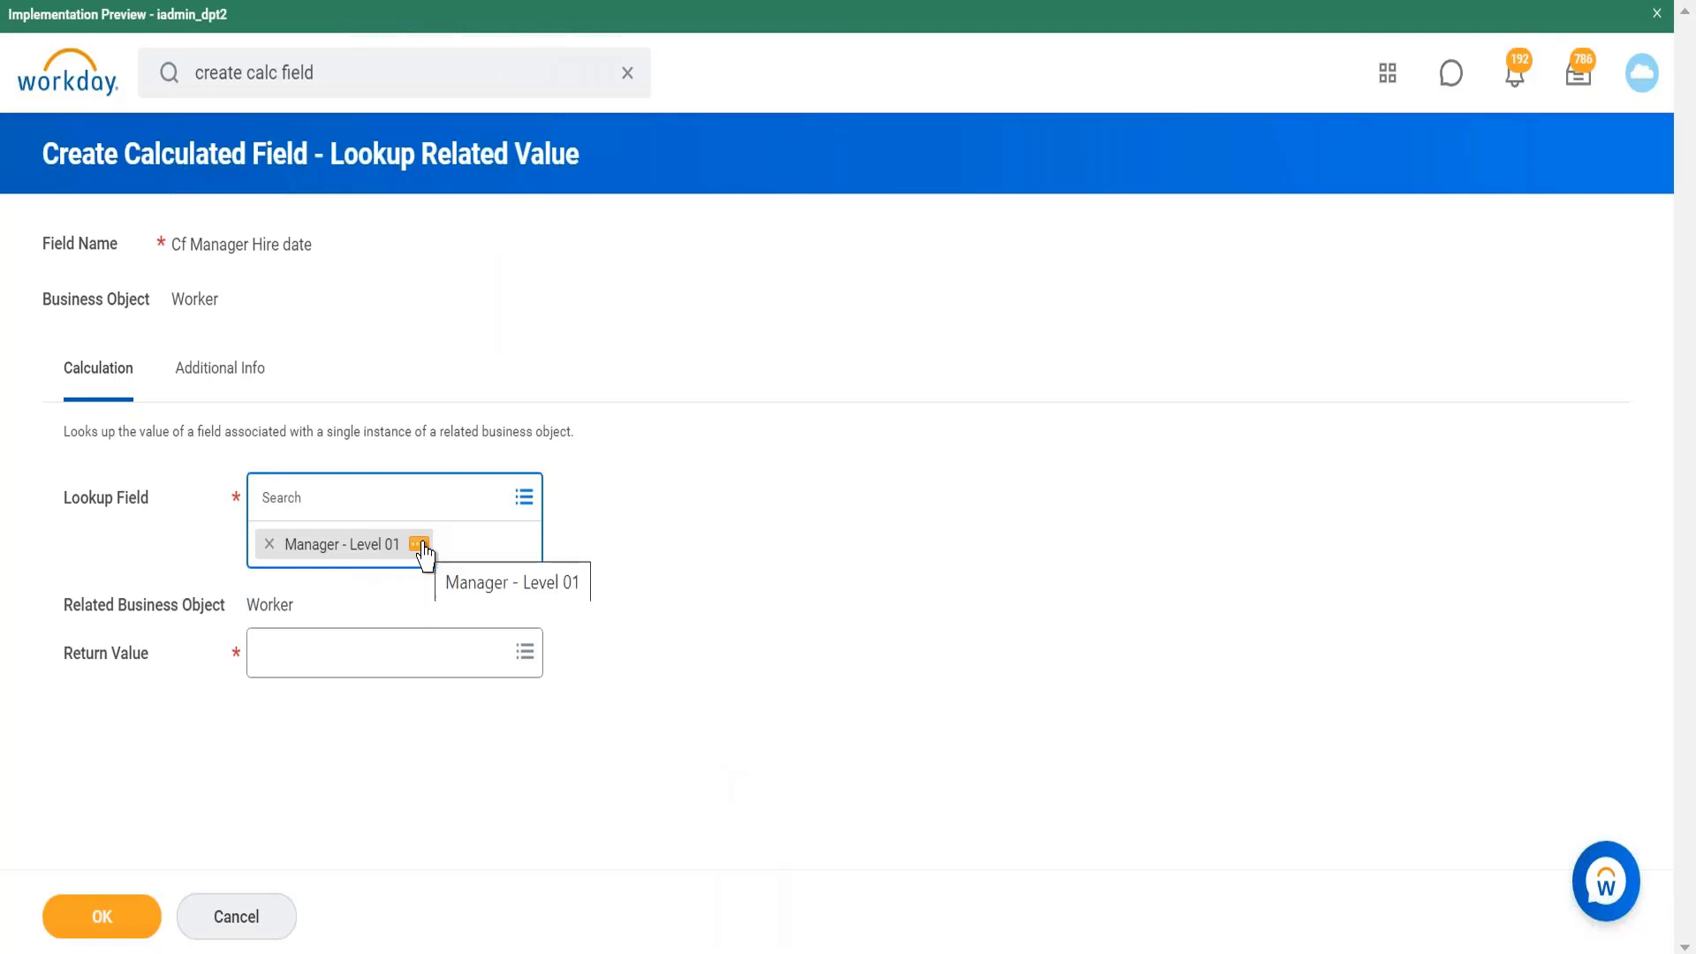
{"action": "left_click", "coordinate": [637, 569]}
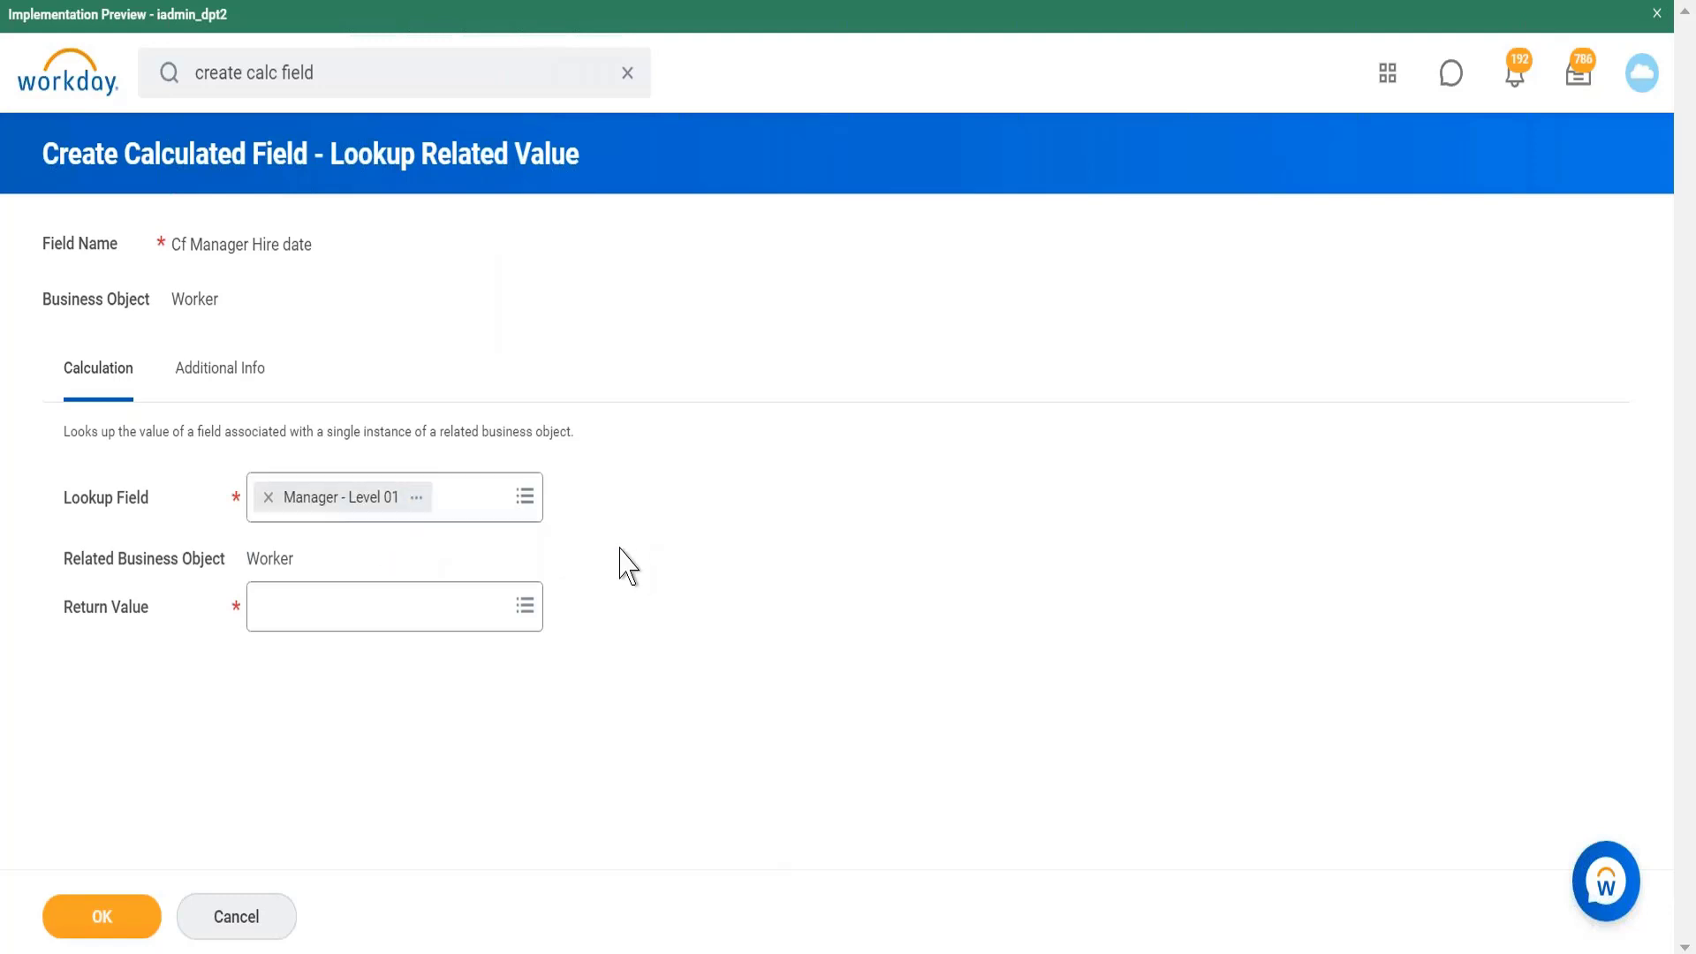
Examine the business object details of the Manager - Level 01 lookup field and bring up the Return Value choices.
{"action": "left_click", "coordinate": [418, 498]}
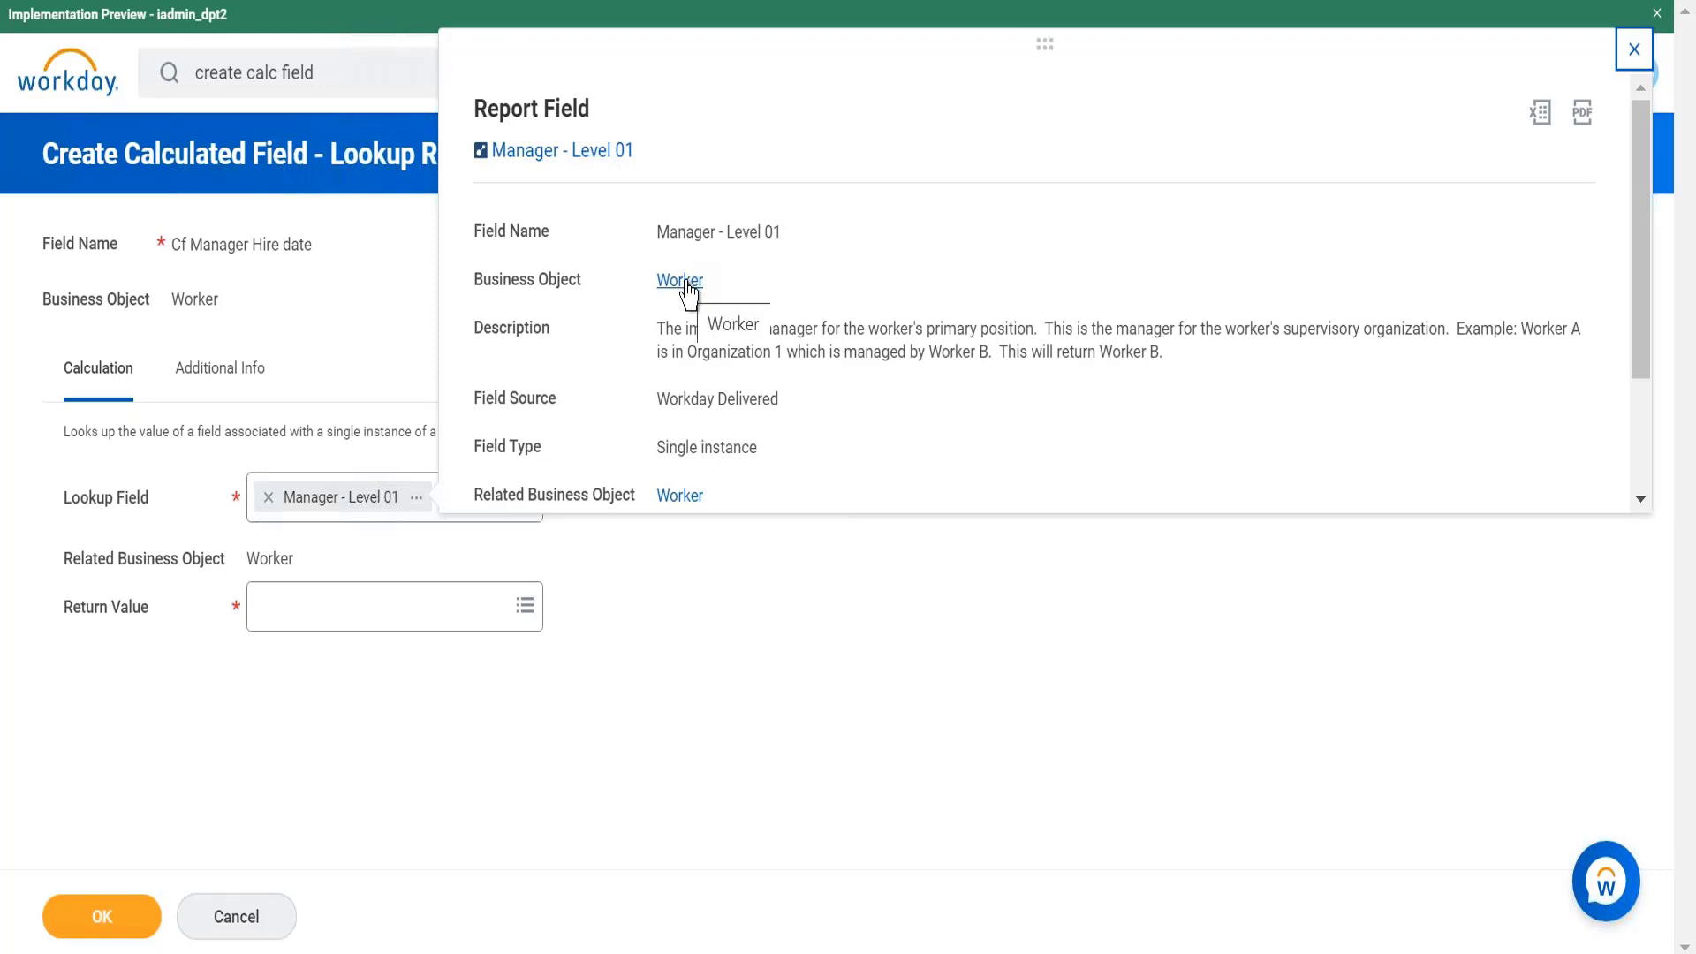
{"action": "left_click", "coordinate": [483, 618]}
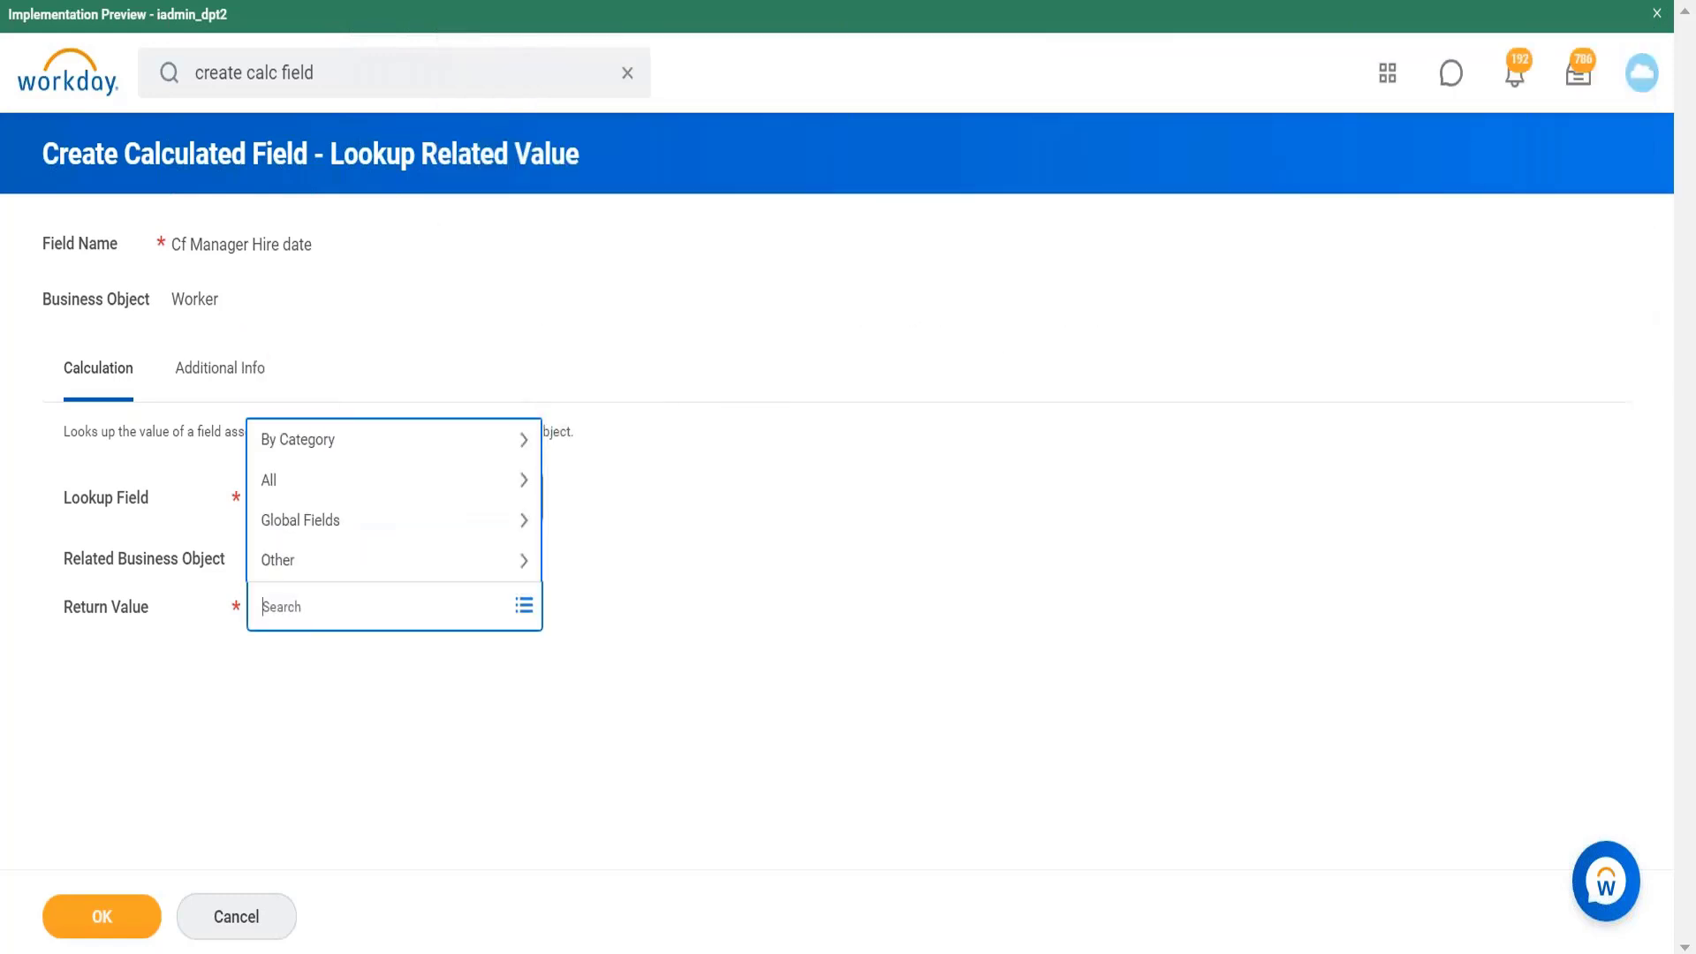
{"action": "left_click", "coordinate": [653, 587]}
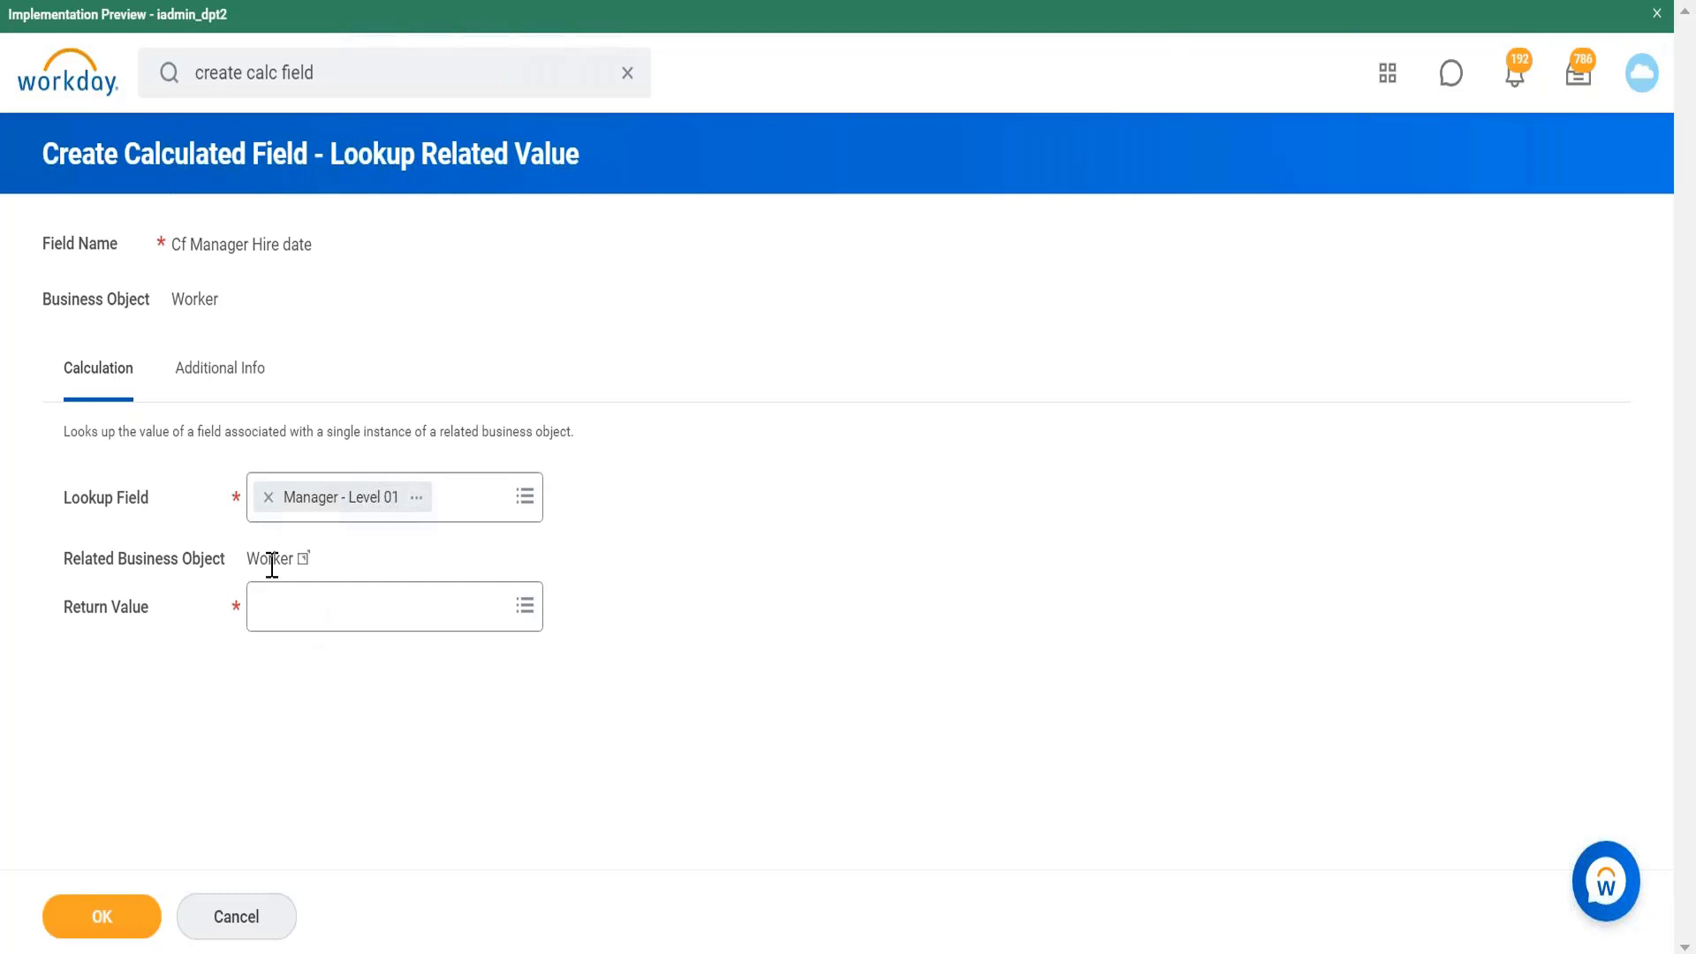
{"action": "left_click", "coordinate": [295, 618]}
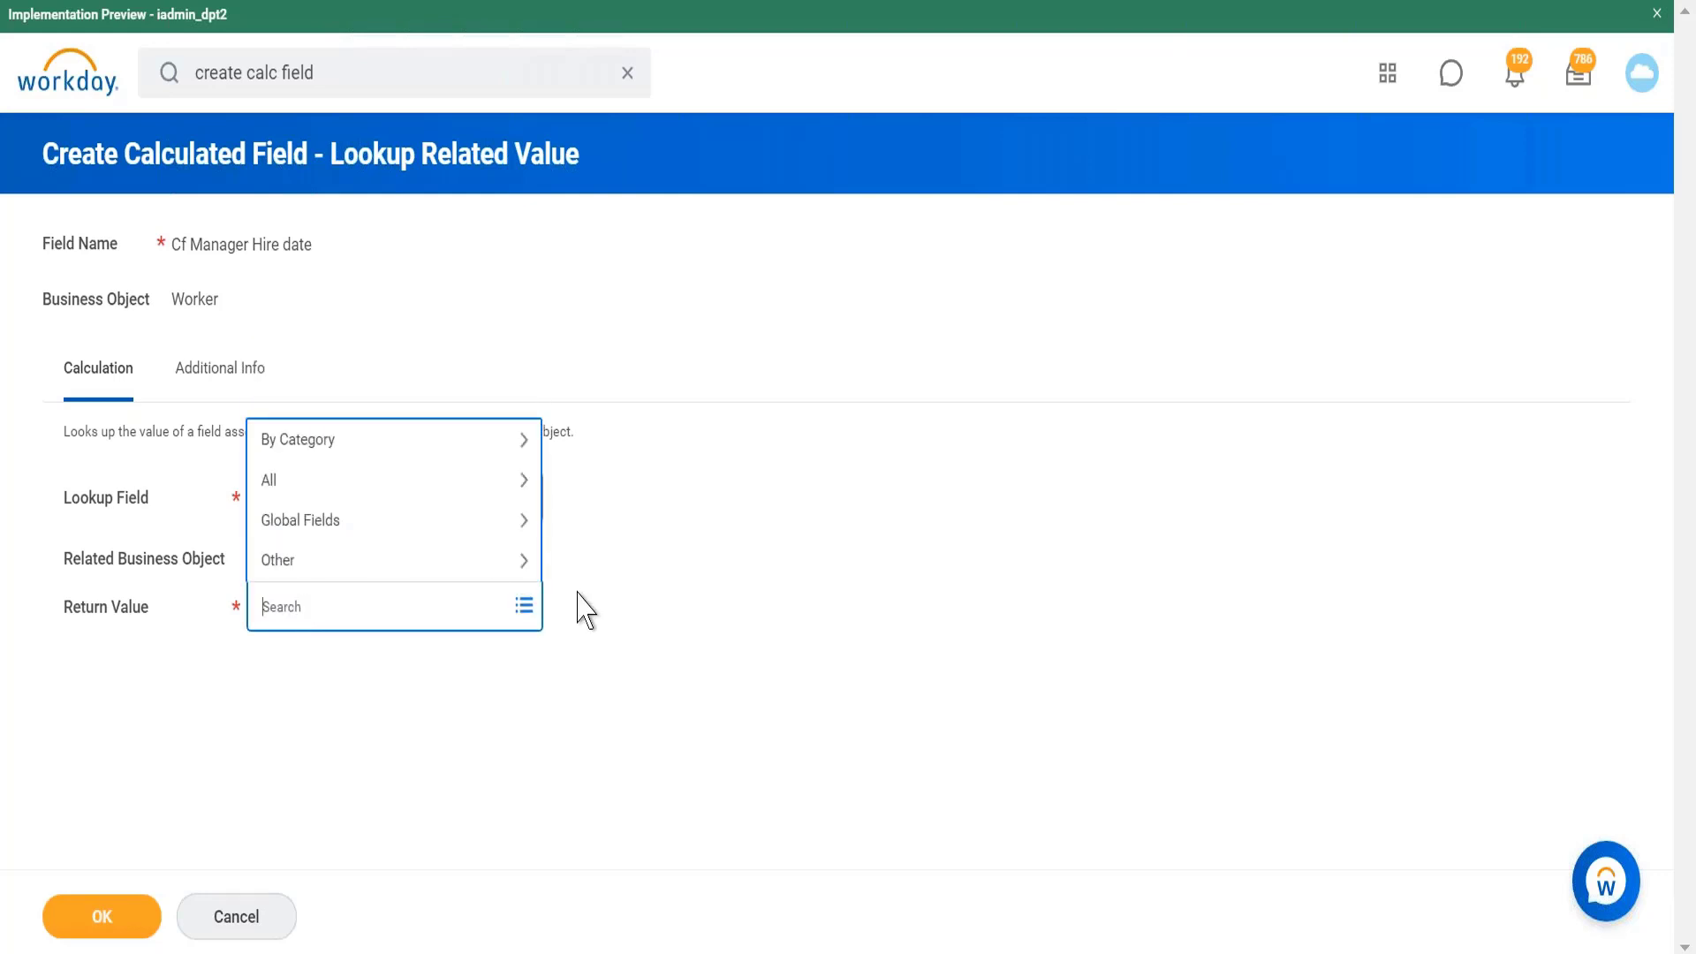
{"action": "left_click", "coordinate": [631, 618]}
{"action": "left_click", "coordinate": [447, 607]}
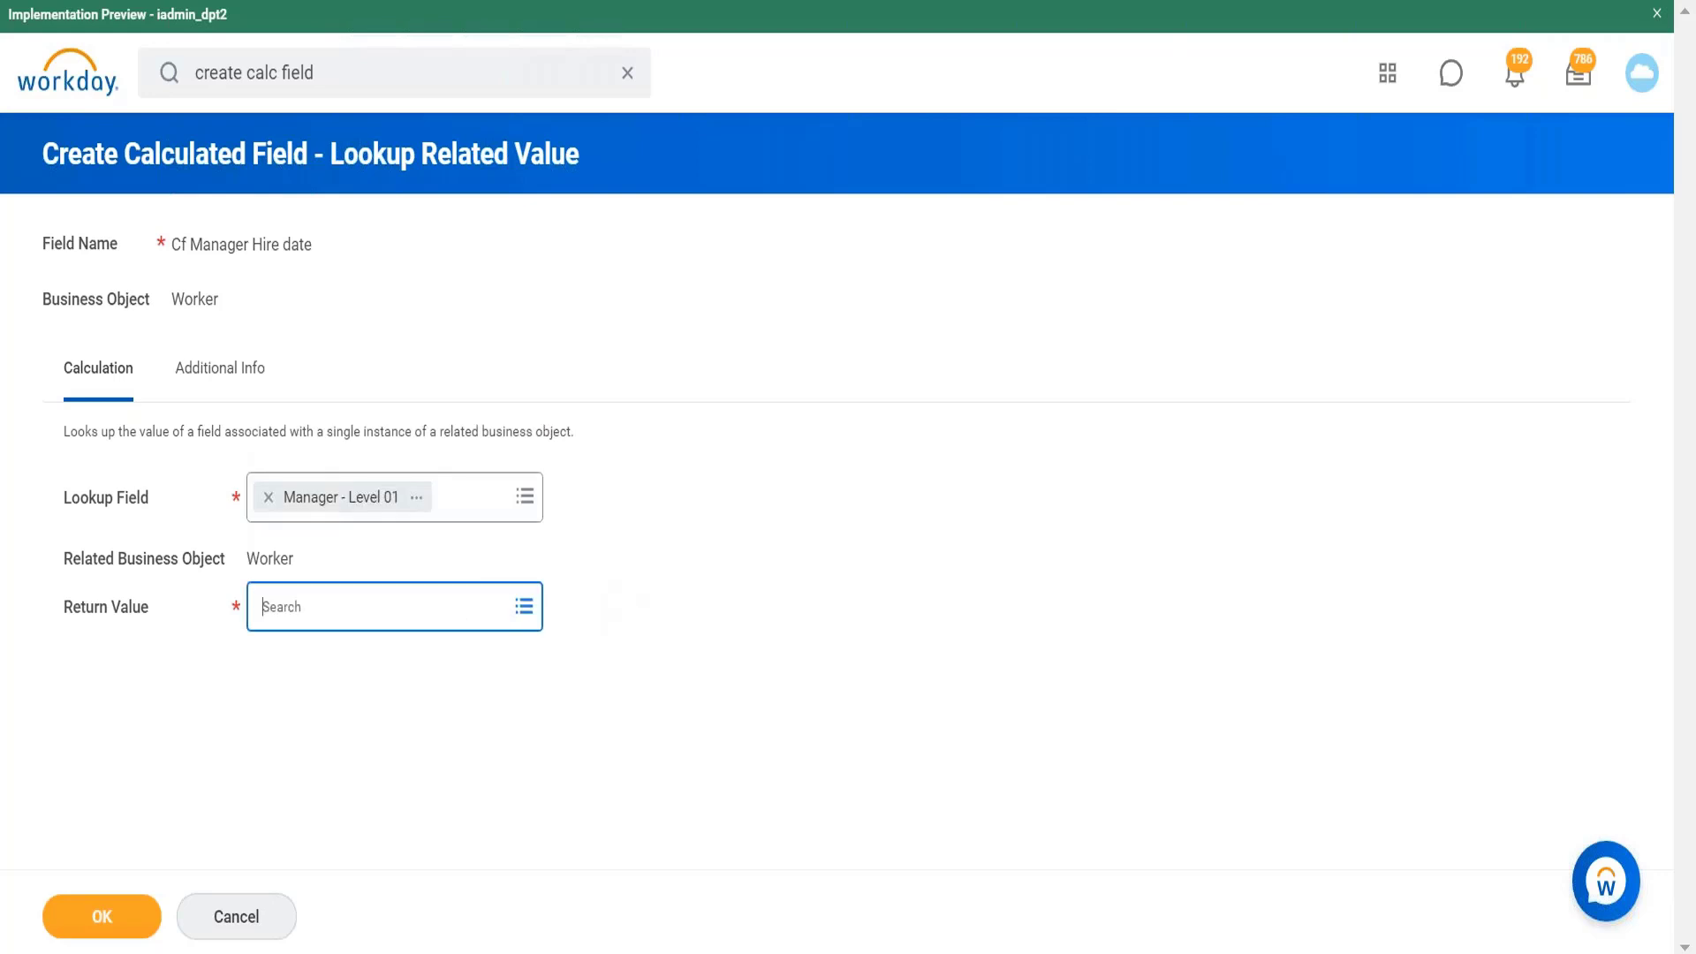
{"action": "left_click", "coordinate": [726, 568]}
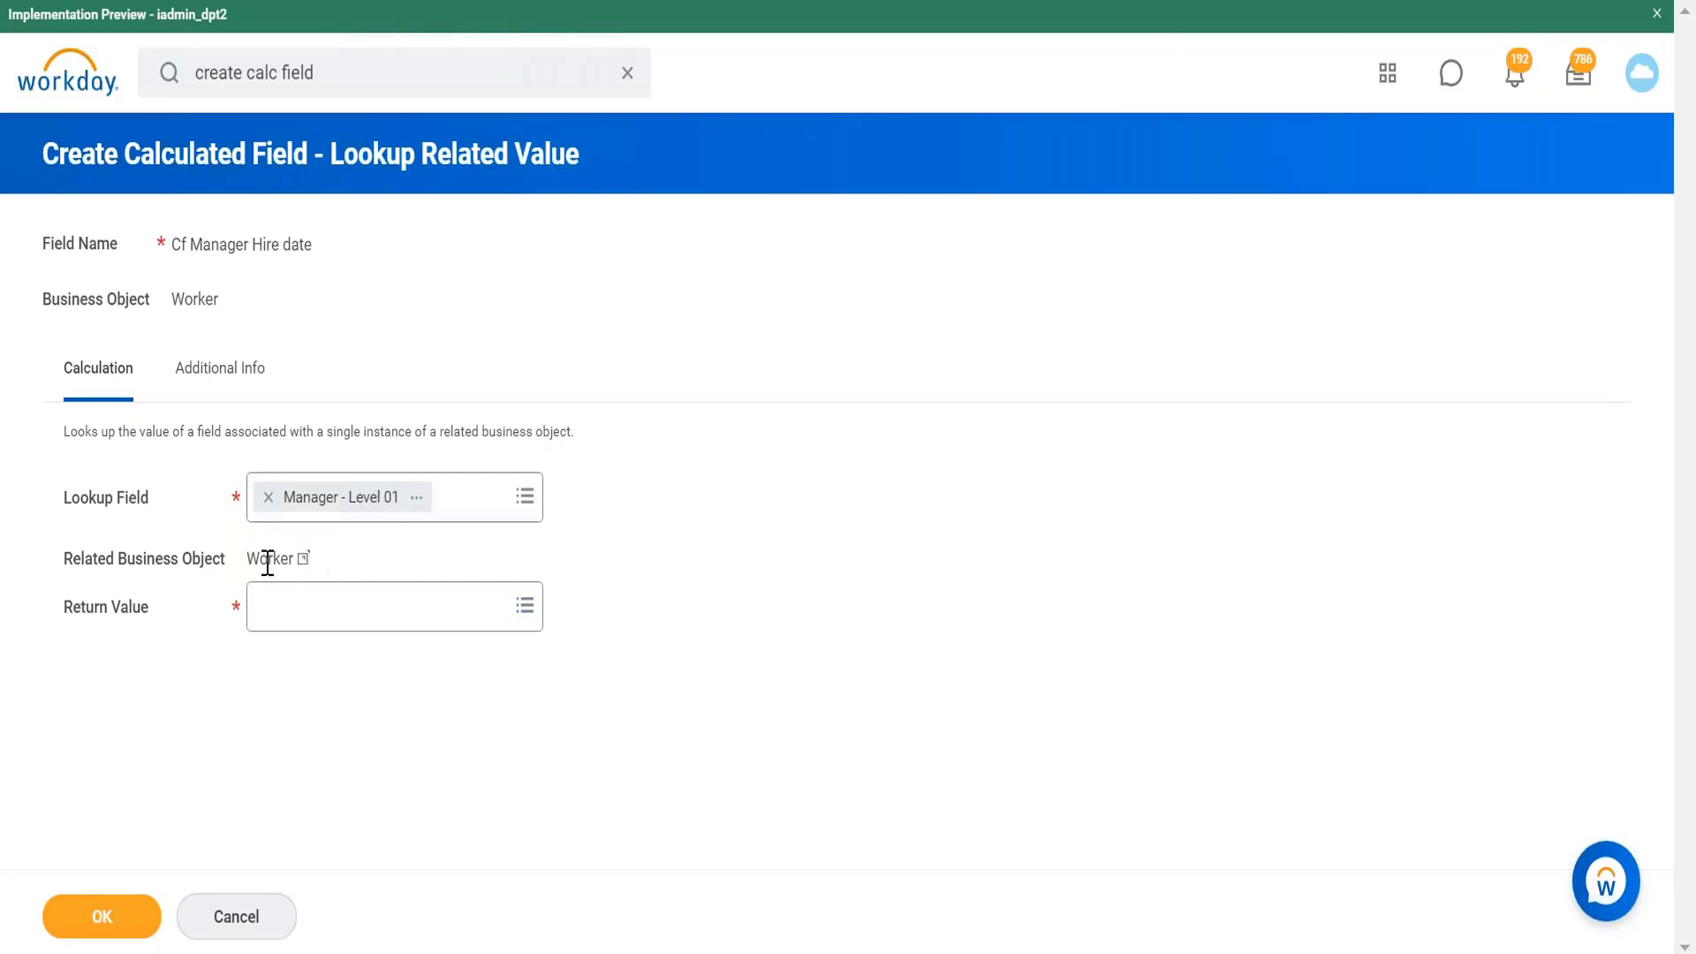
Search the return values for "hire date" and set the Return Value to Hire Date.
{"action": "left_click", "coordinate": [323, 623]}
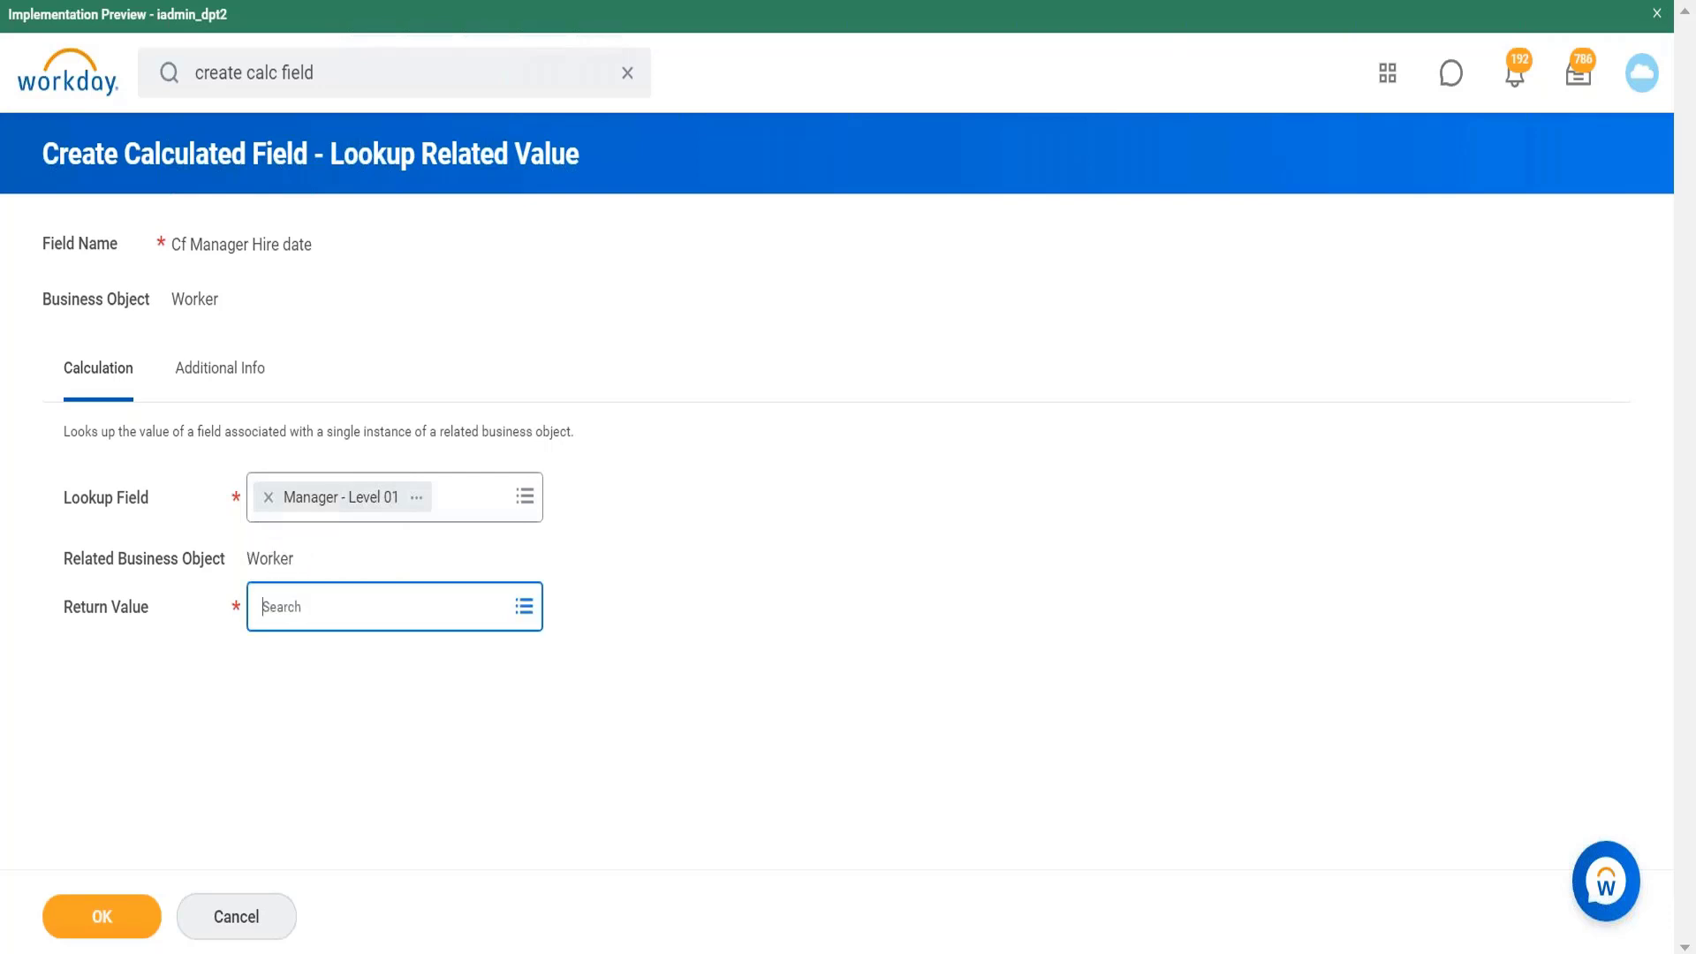
{"action": "type", "text": "hire date"}
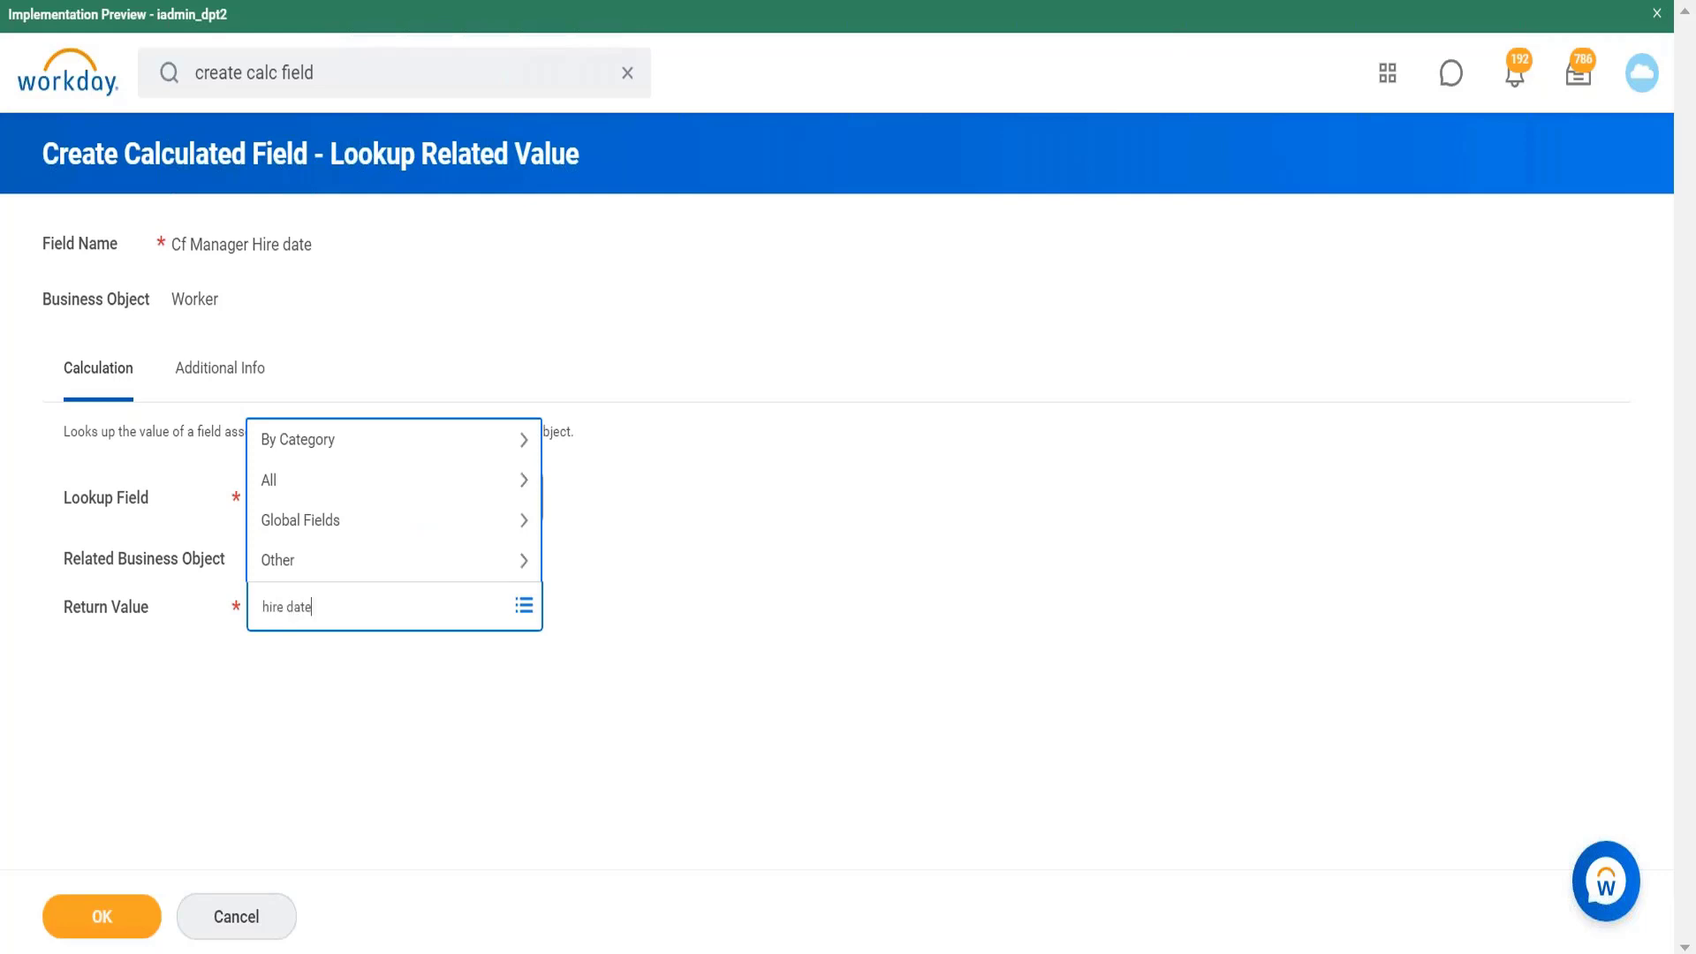
{"action": "key", "text": "Return"}
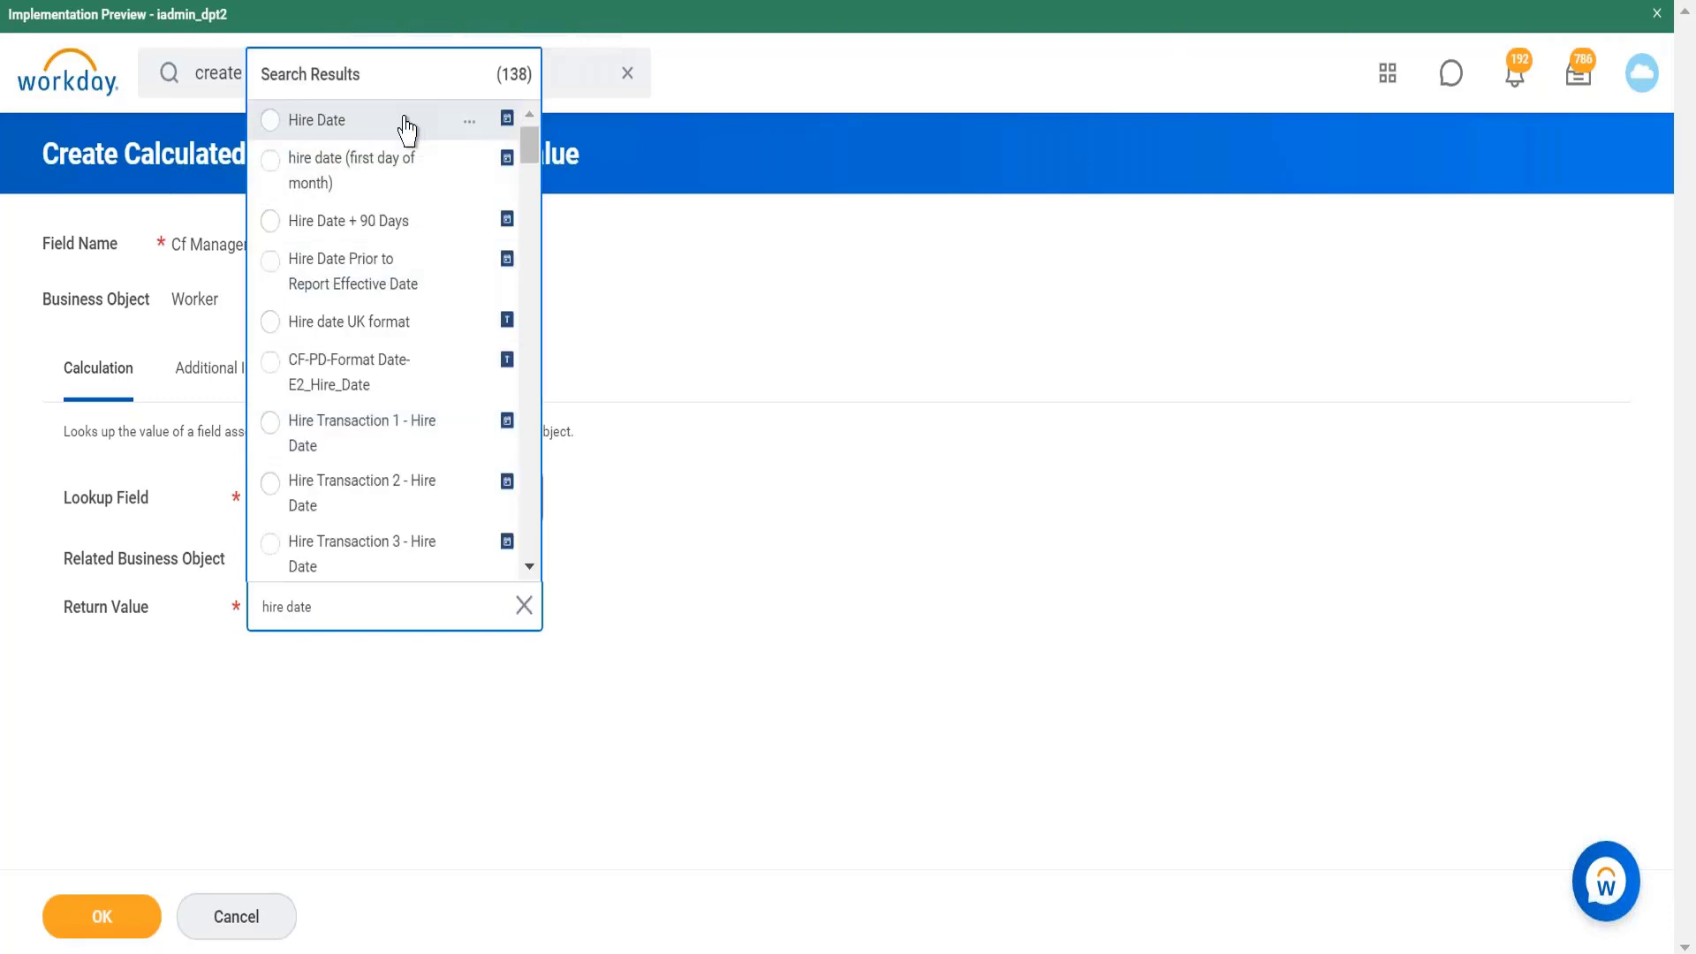
{"action": "left_click", "coordinate": [406, 124]}
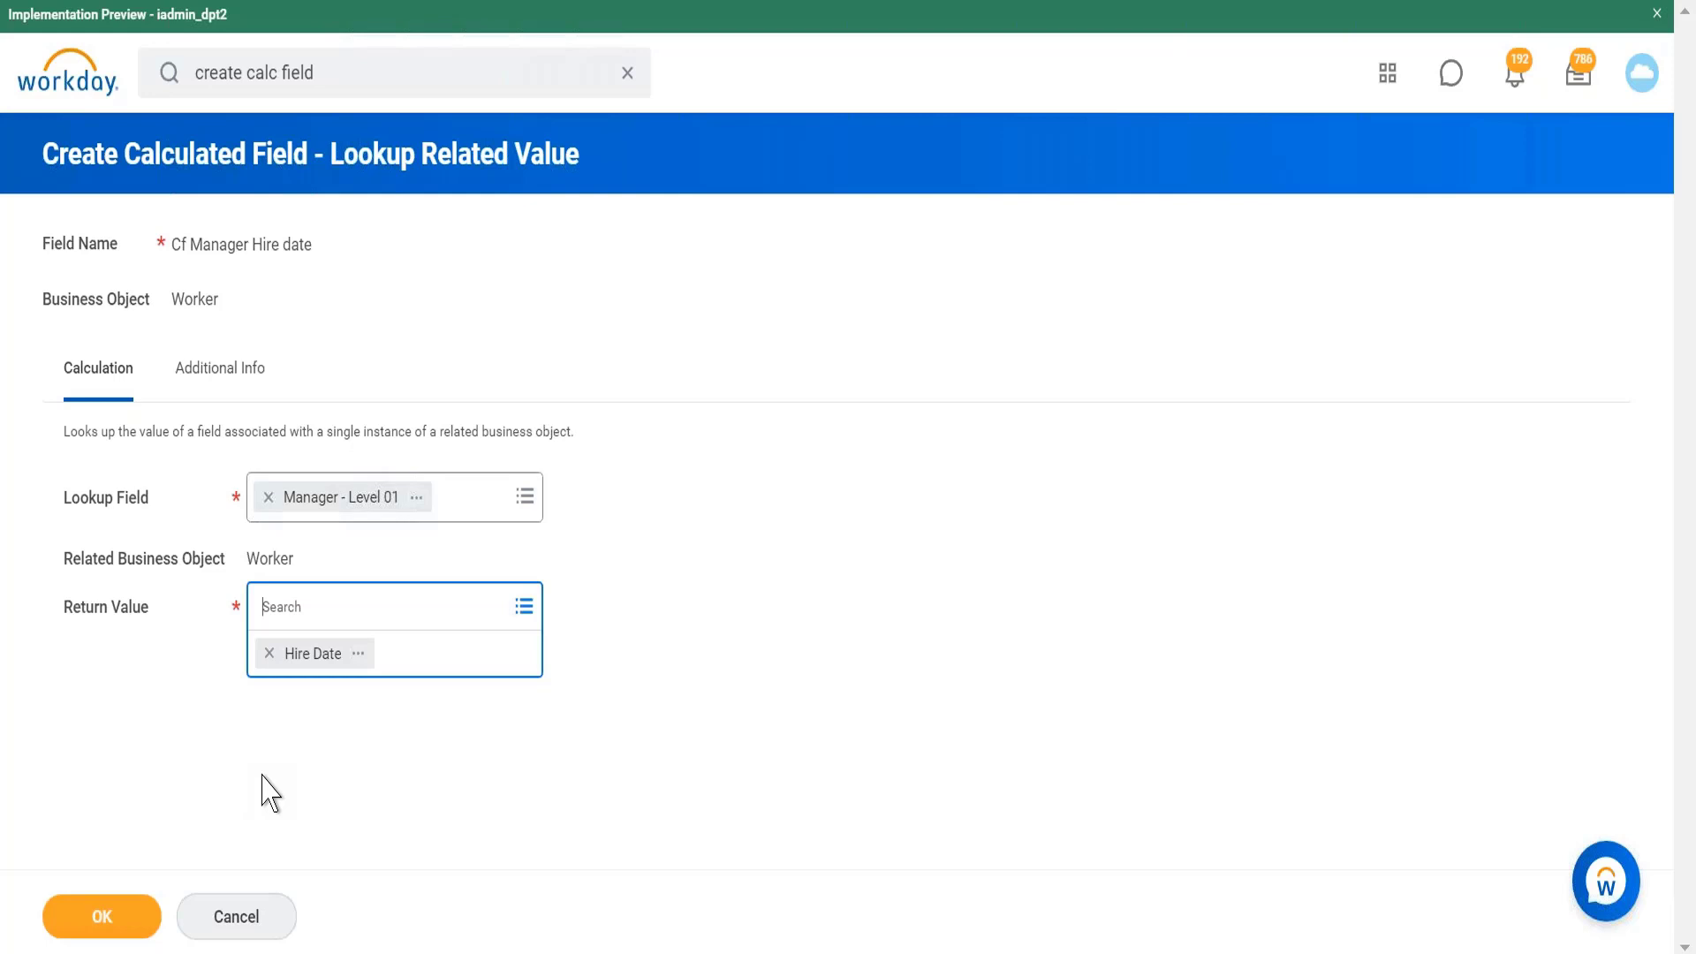
{"action": "left_click", "coordinate": [366, 764]}
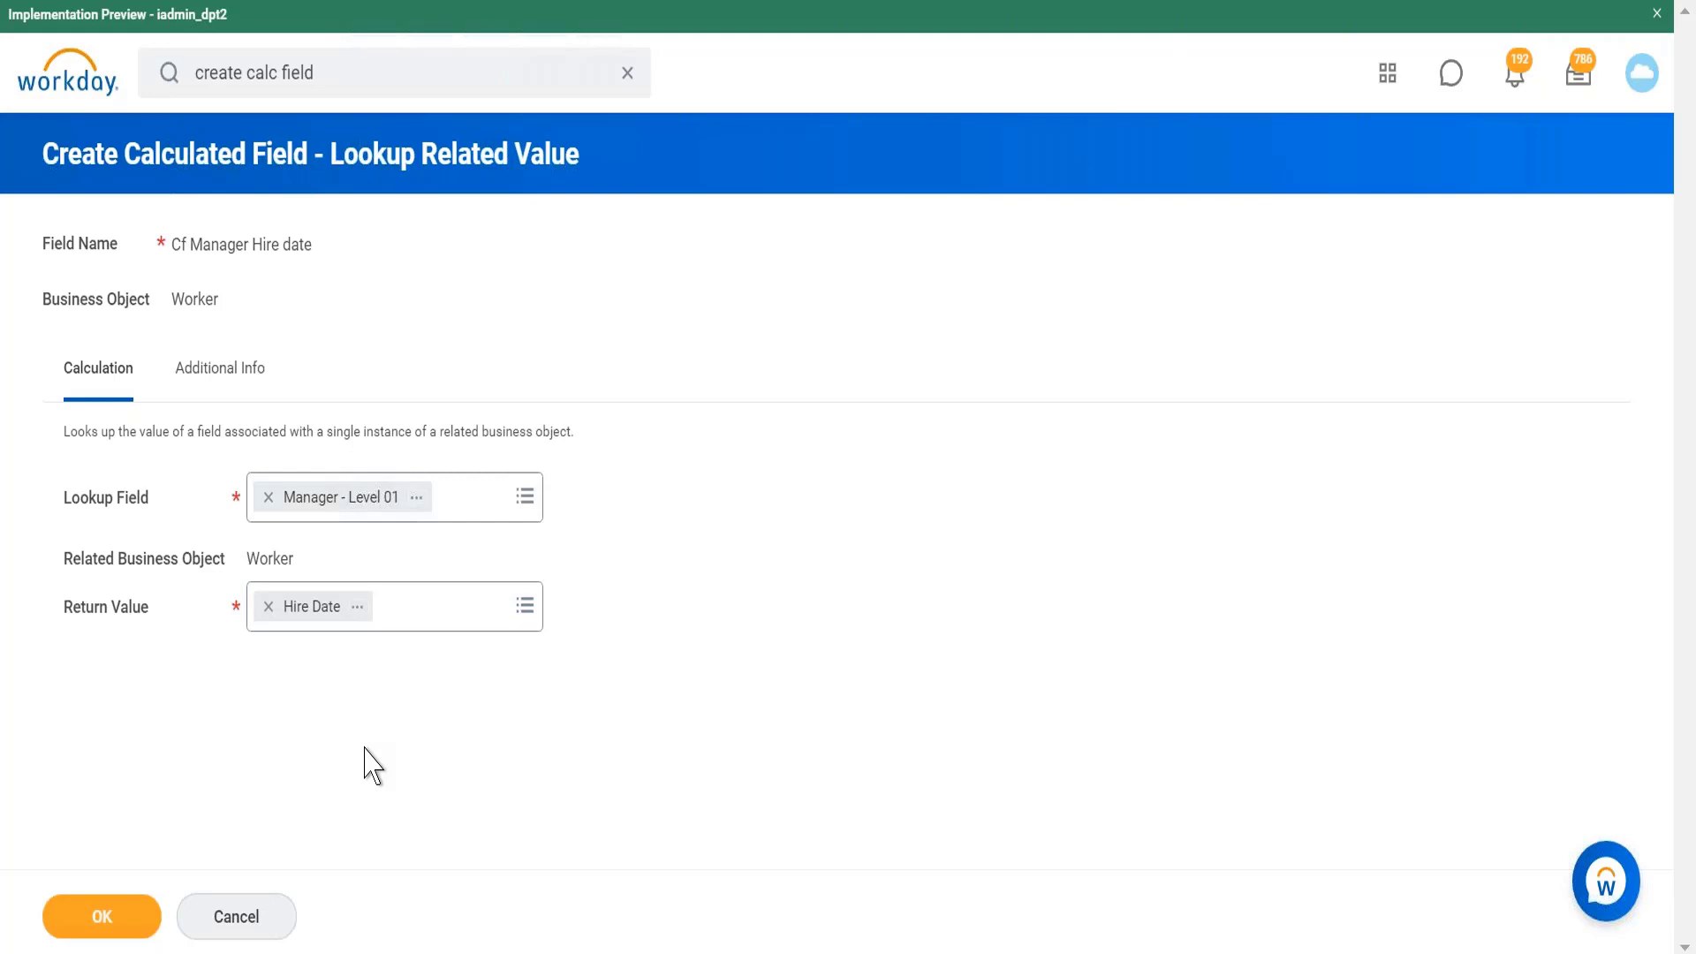
Try replacing the Manager - Level 01 lookup field with Position, comparing the business object details of both fields.
{"action": "left_click", "coordinate": [418, 503]}
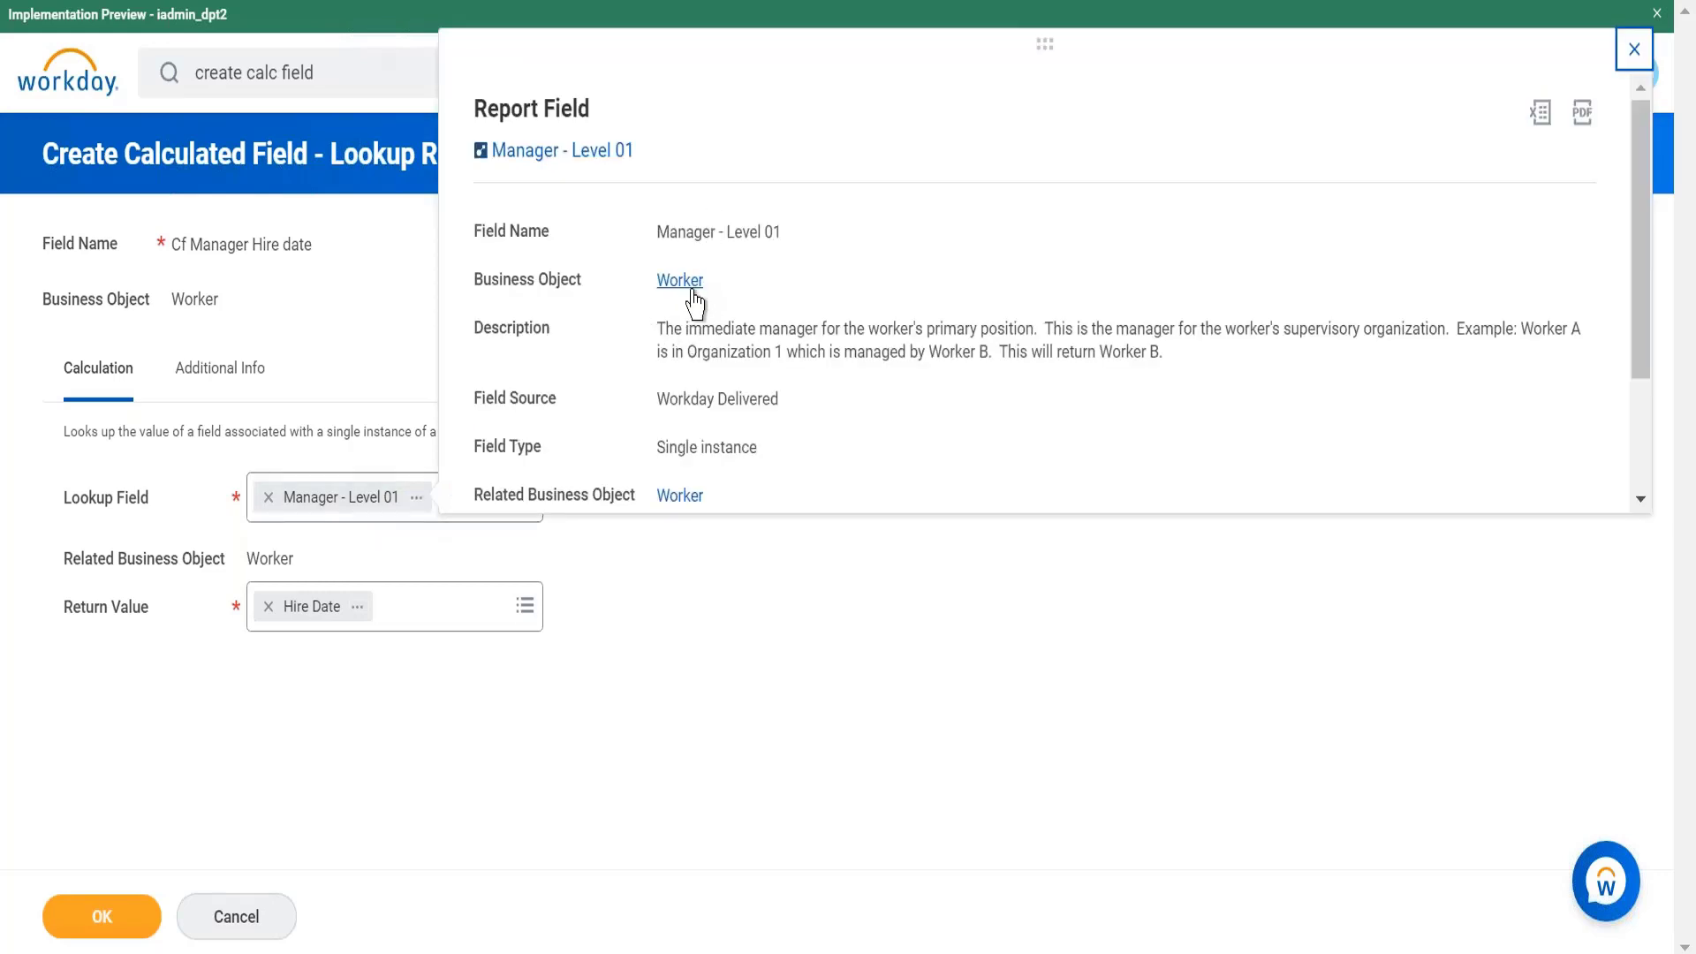
{"action": "mouse_move", "coordinate": [280, 563]}
{"action": "left_click", "coordinate": [268, 498]}
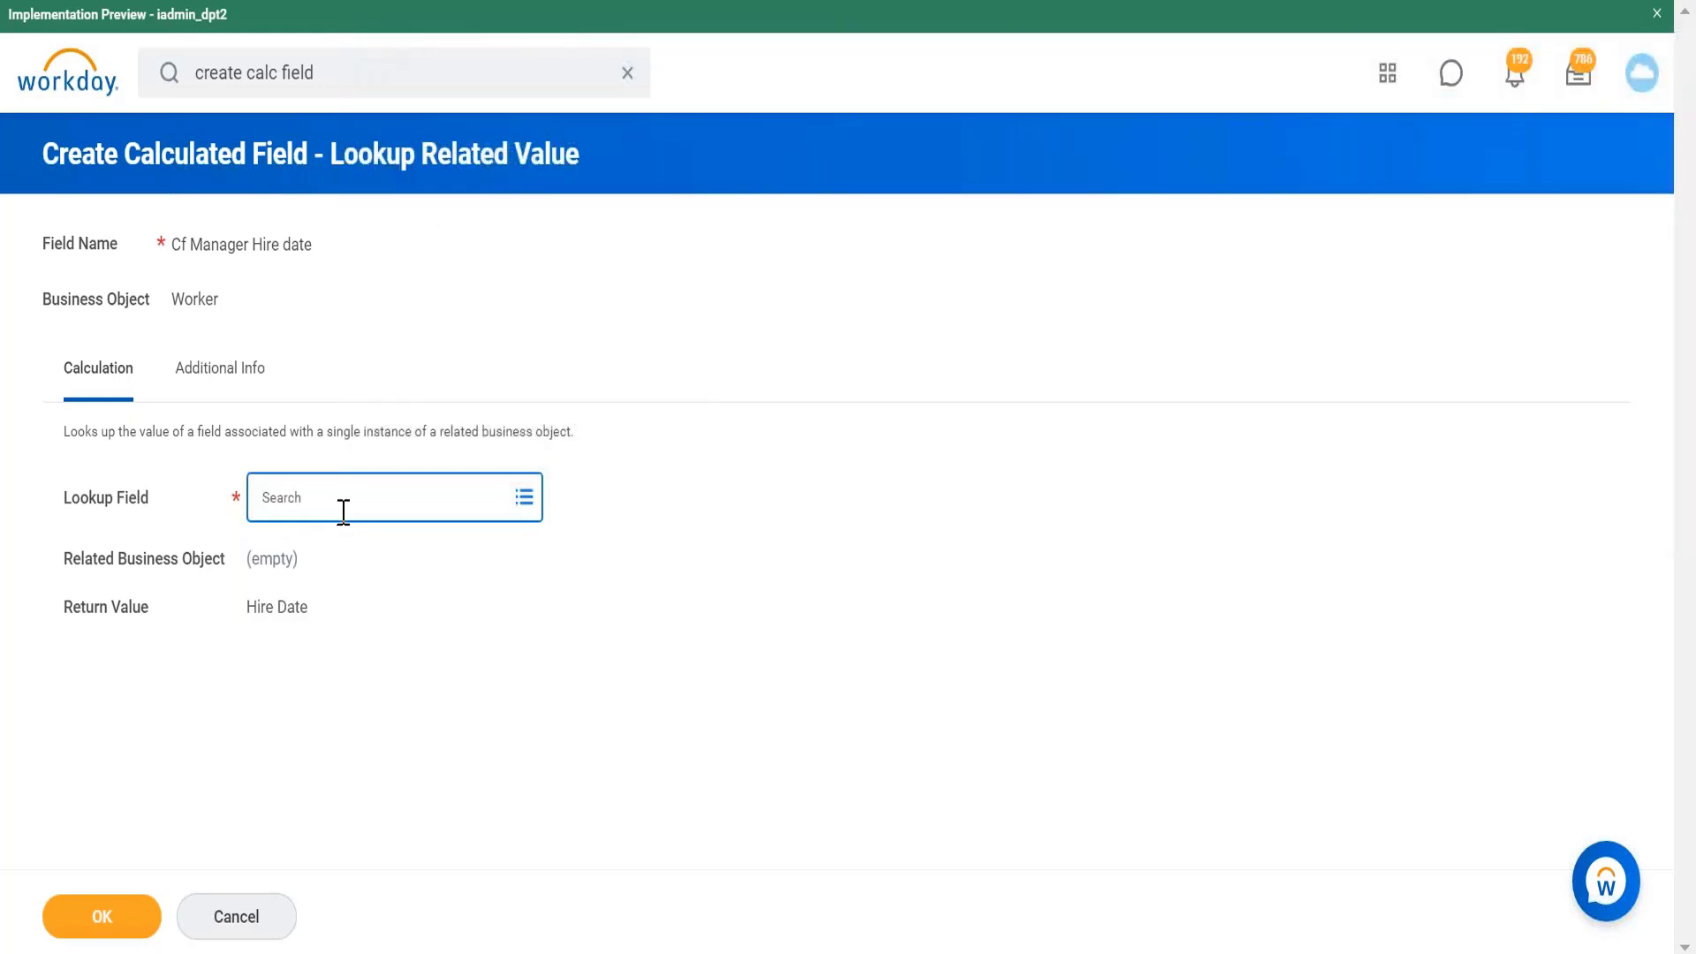
{"action": "type", "text": "orga"}
{"action": "key", "text": "BackSpace"}
{"action": "type", "text": "position"}
{"action": "key", "text": "Return"}
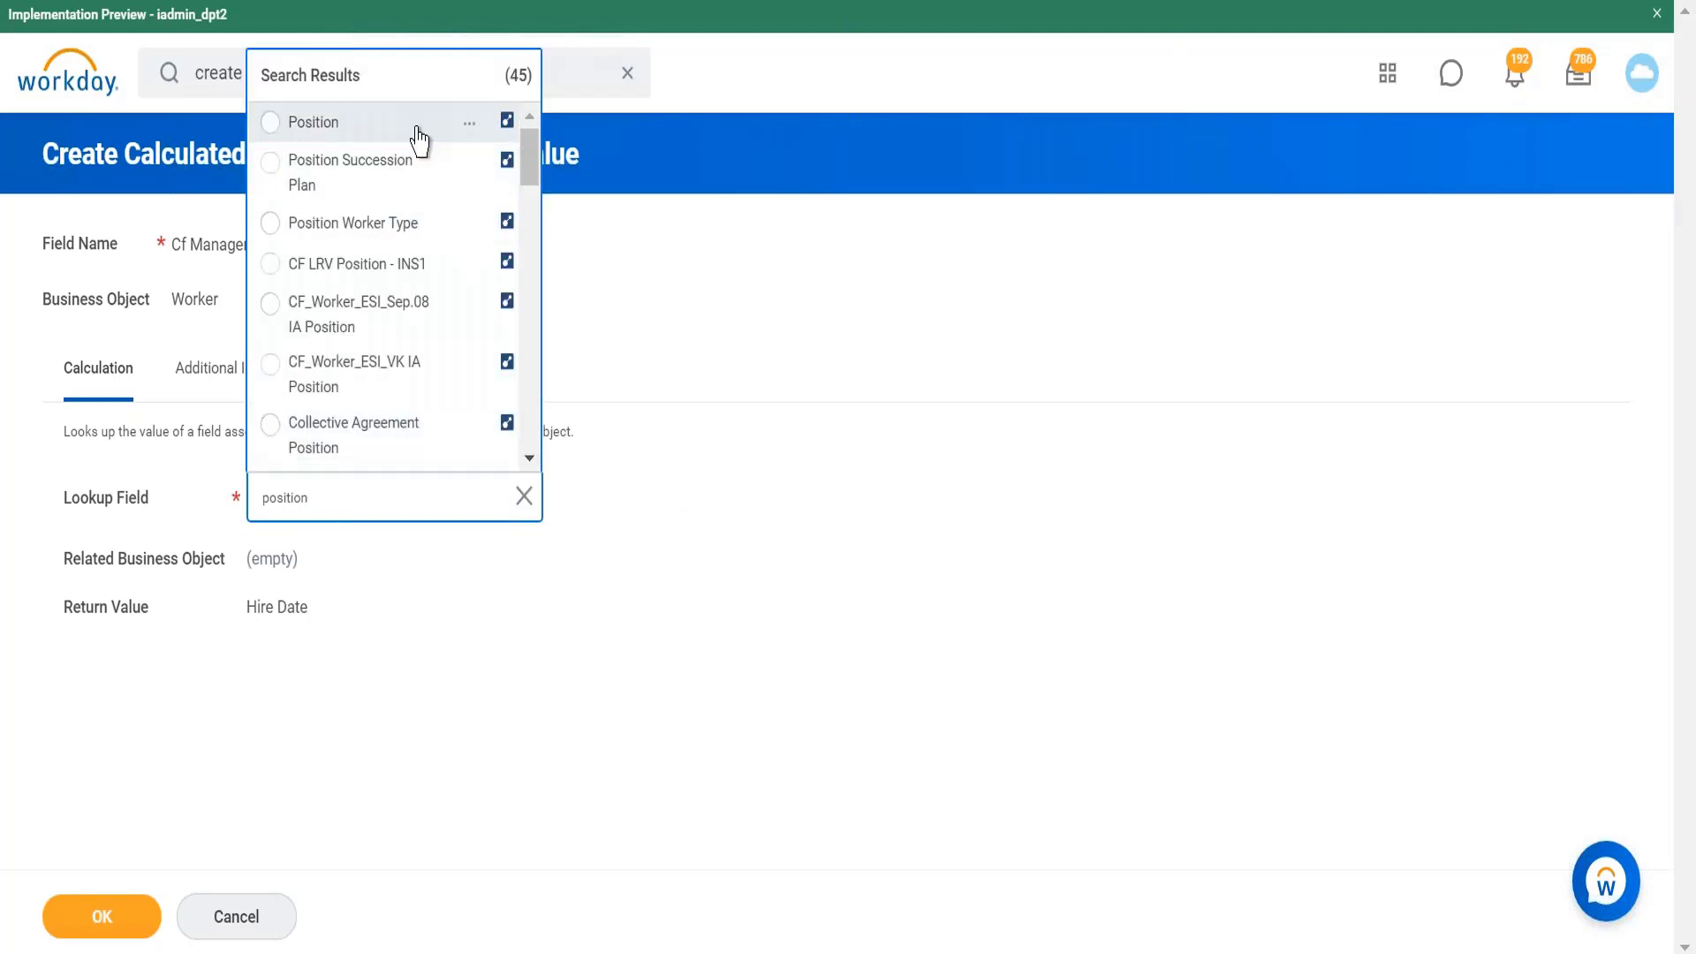
{"action": "left_click", "coordinate": [417, 132]}
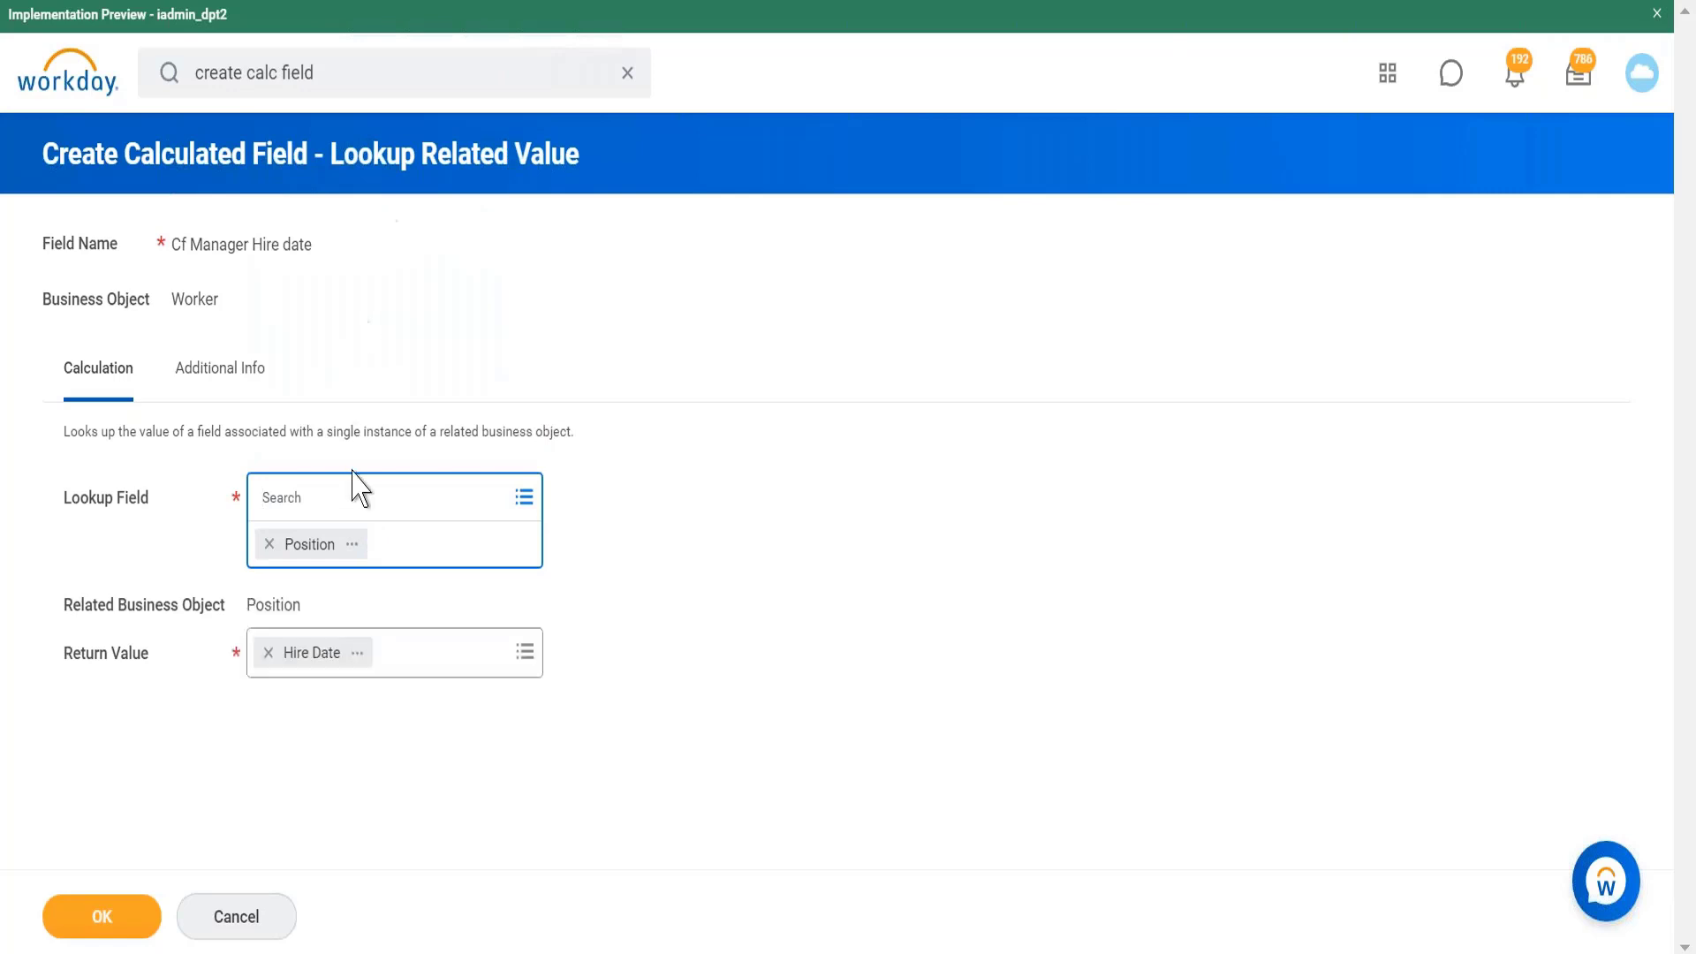
{"action": "left_click", "coordinate": [352, 544]}
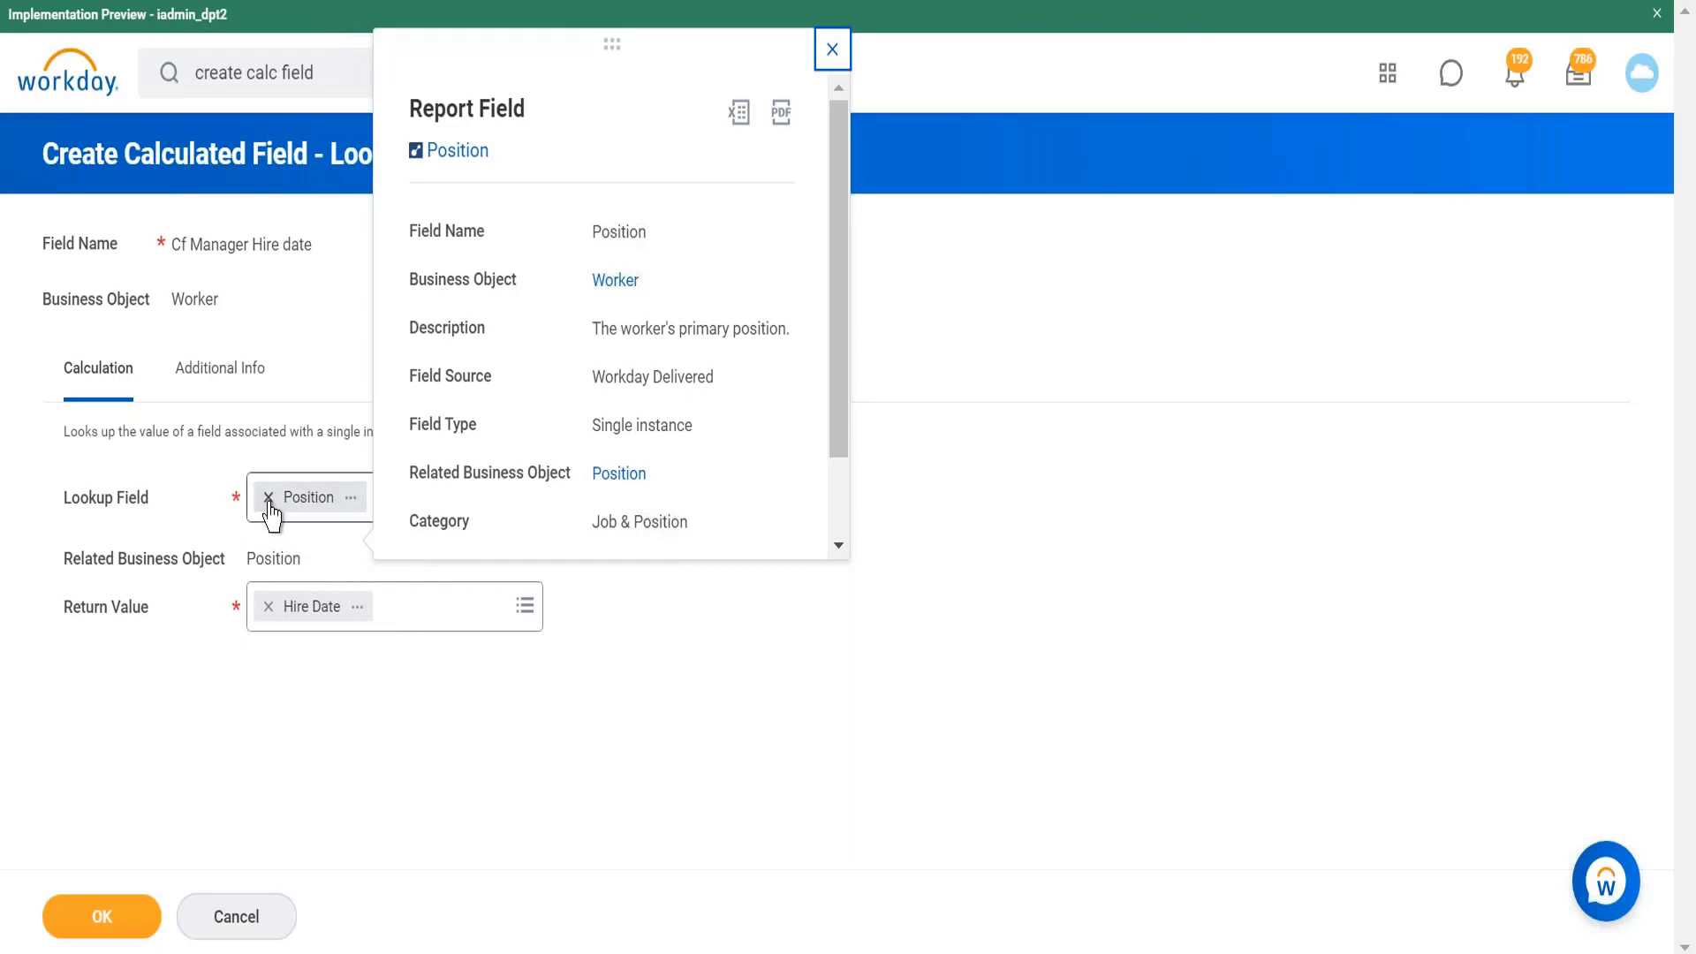
Remove Hire Date from the Return Value and bring up the choices available for the Position lookup.
{"action": "left_click", "coordinate": [268, 608]}
{"action": "left_click", "coordinate": [269, 608]}
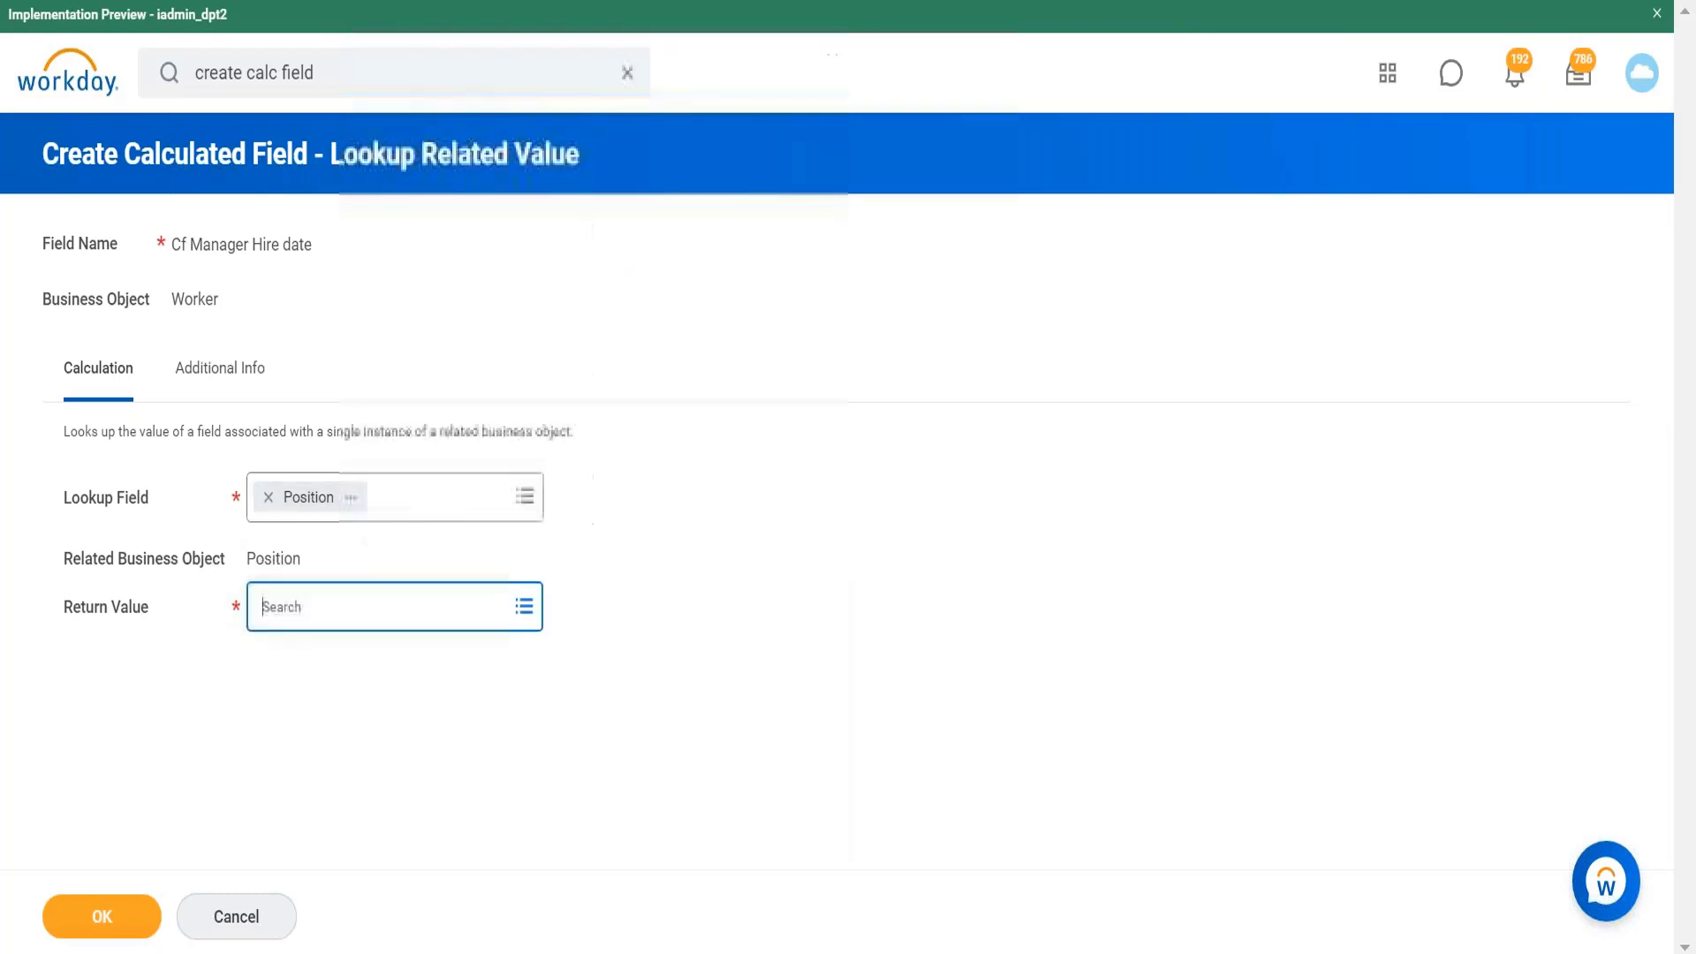
{"action": "left_click", "coordinate": [472, 609]}
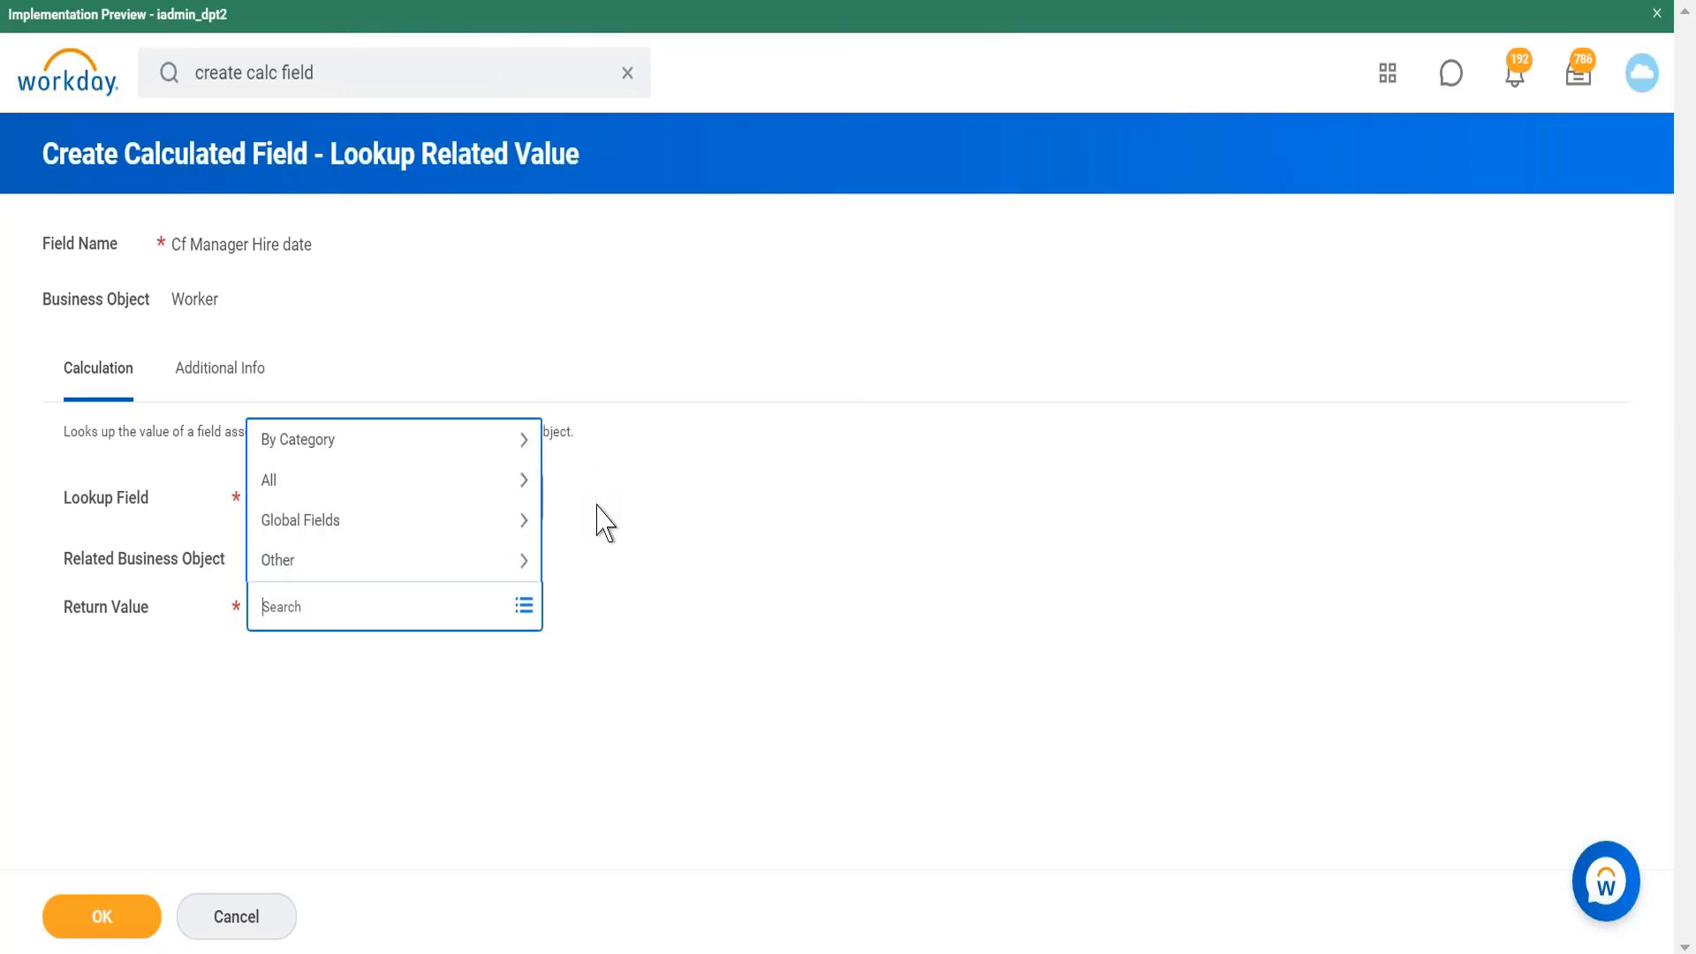
{"action": "left_click", "coordinate": [618, 560]}
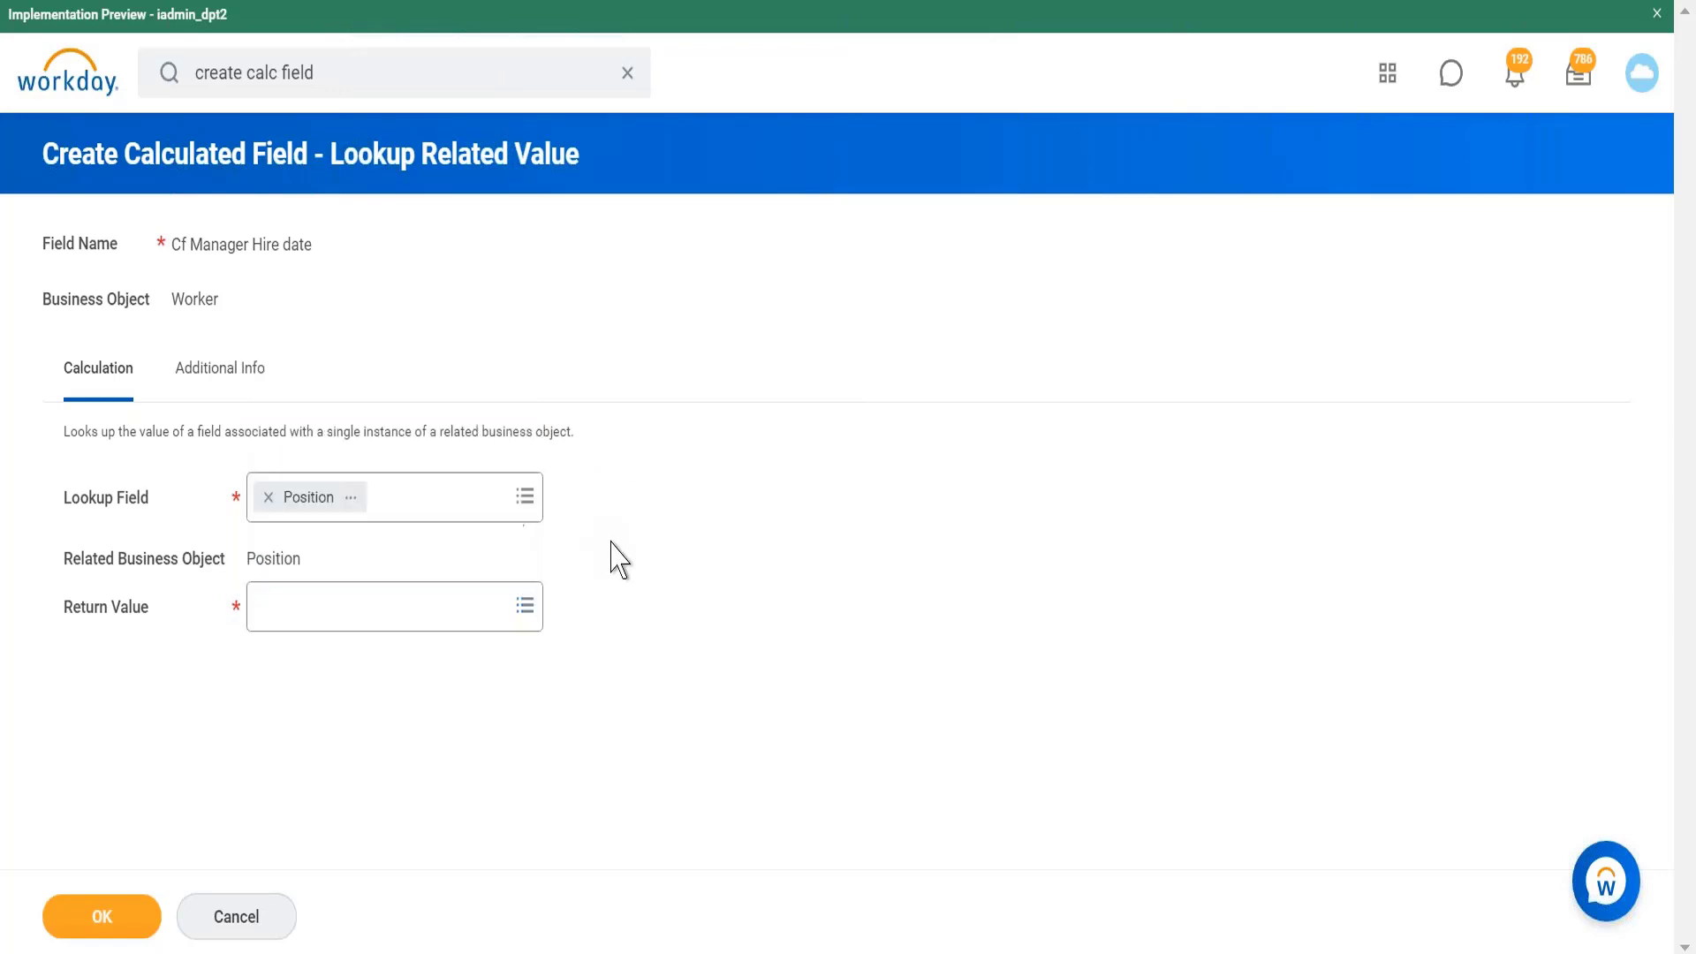
Replace the Position lookup field with Manager - Level 01.
{"action": "left_click", "coordinate": [268, 498]}
{"action": "type", "text": "manager"}
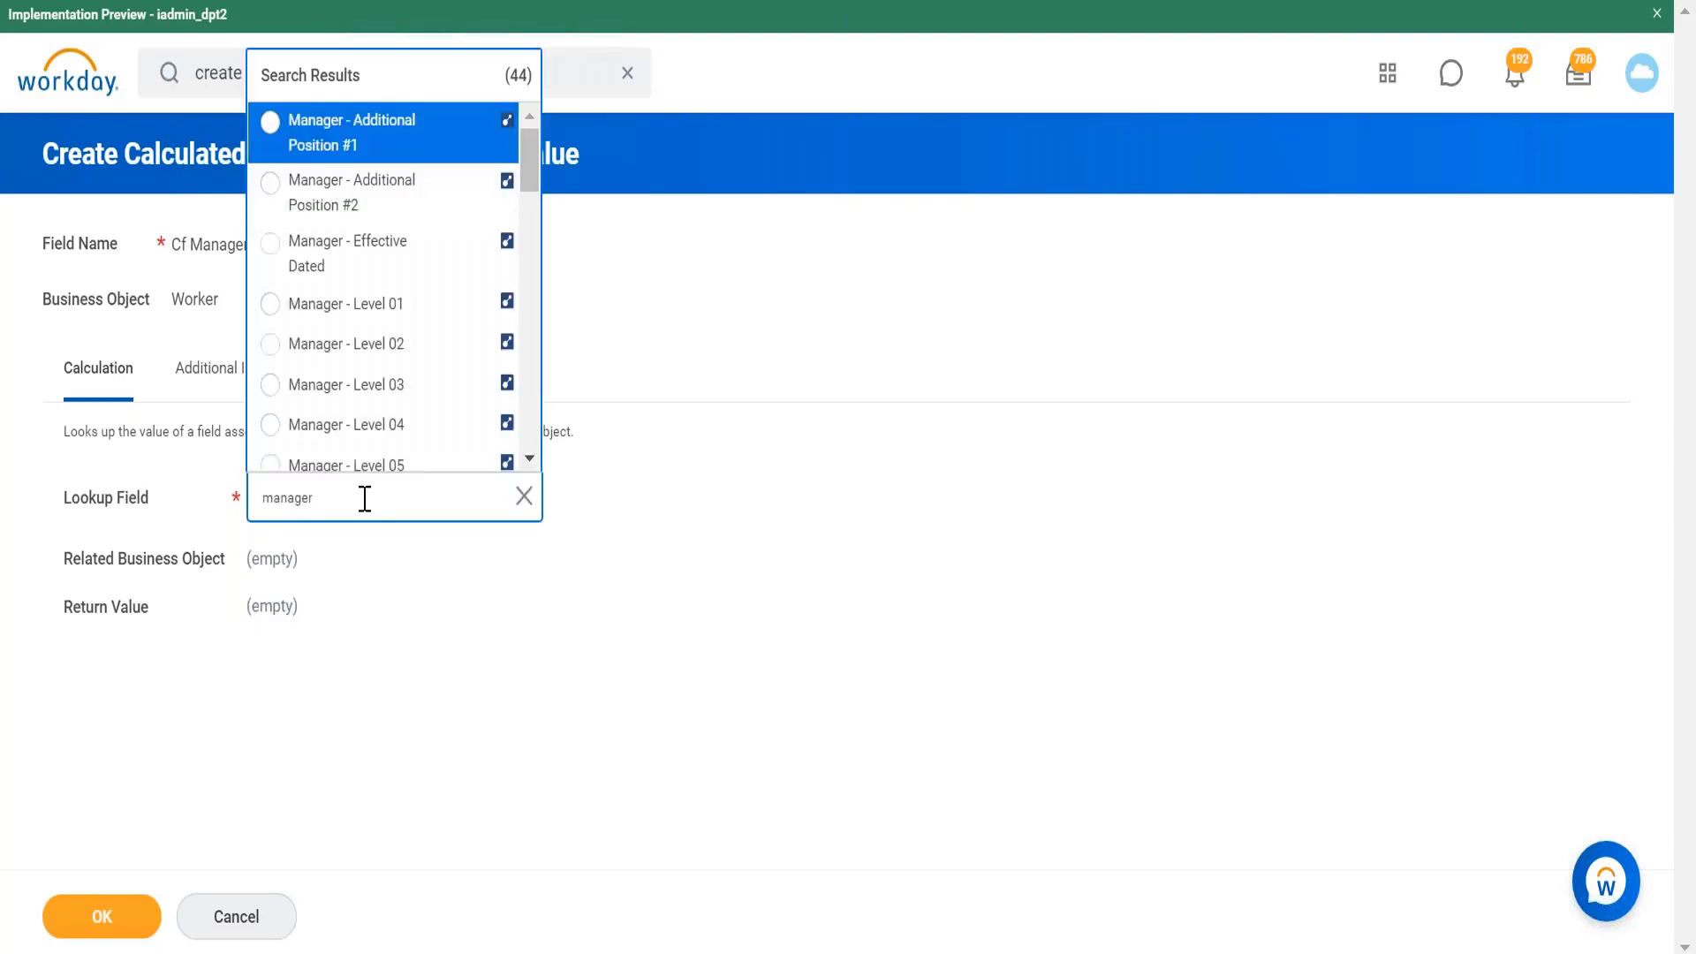
{"action": "left_click", "coordinate": [394, 309]}
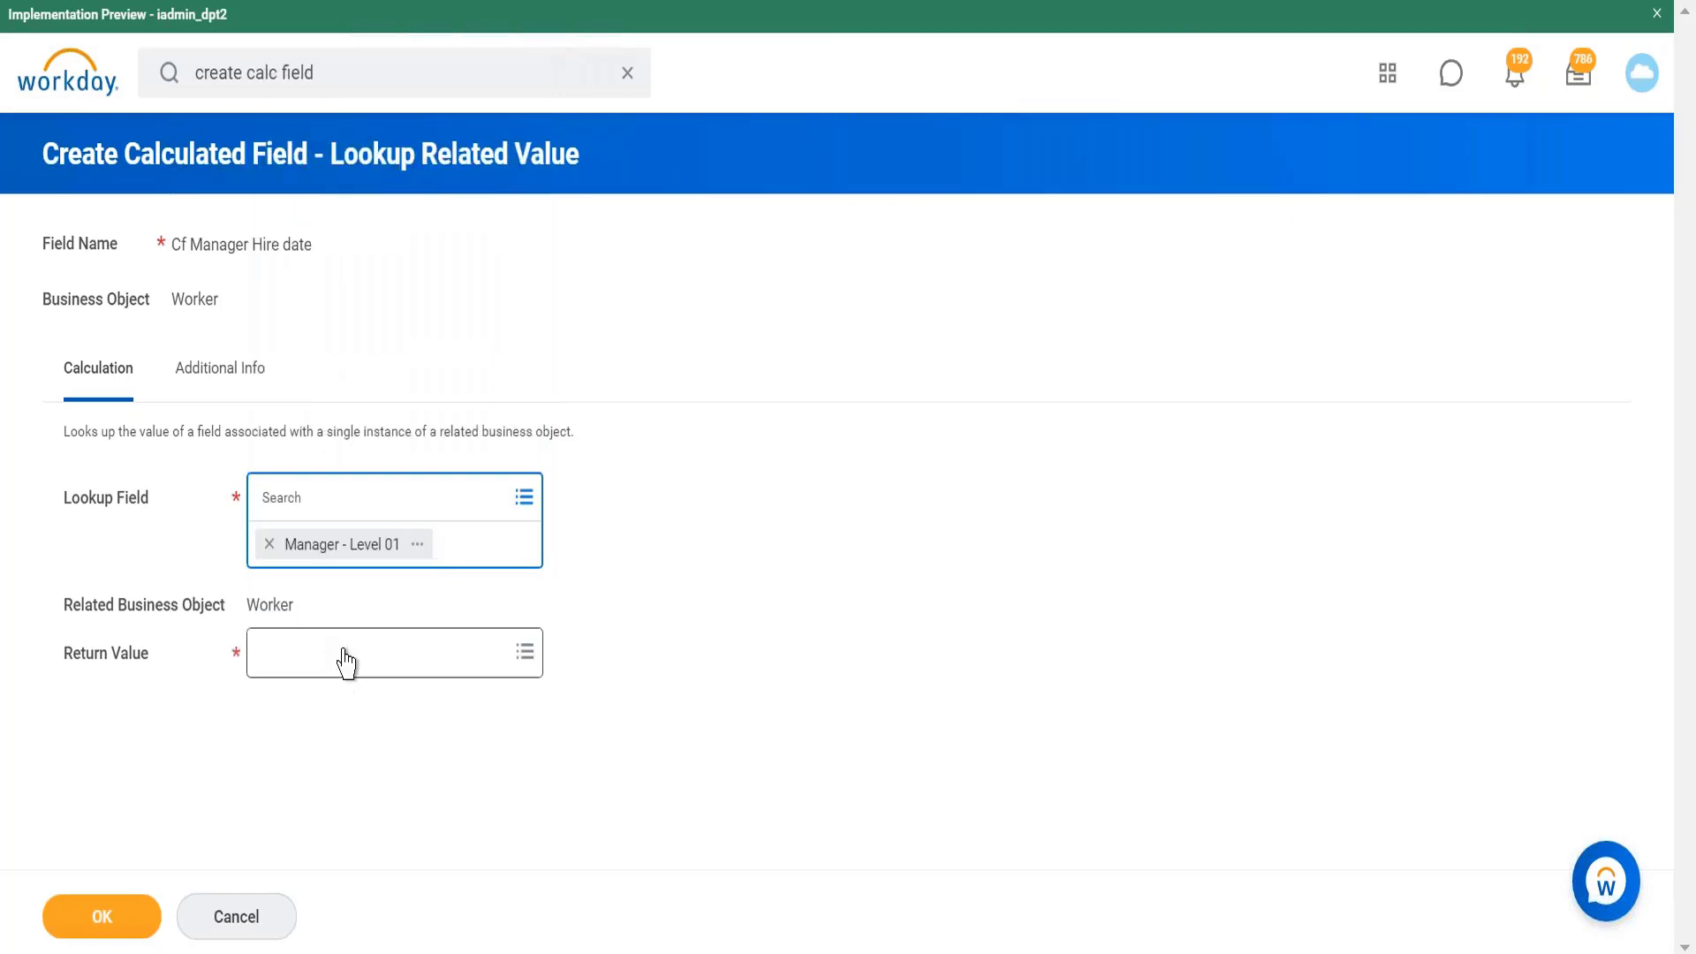
Set the Return Value to Hire Date after checking its field details, and save the manager hire date calculated field.
{"action": "left_click", "coordinate": [352, 670]}
{"action": "type", "text": "hire date"}
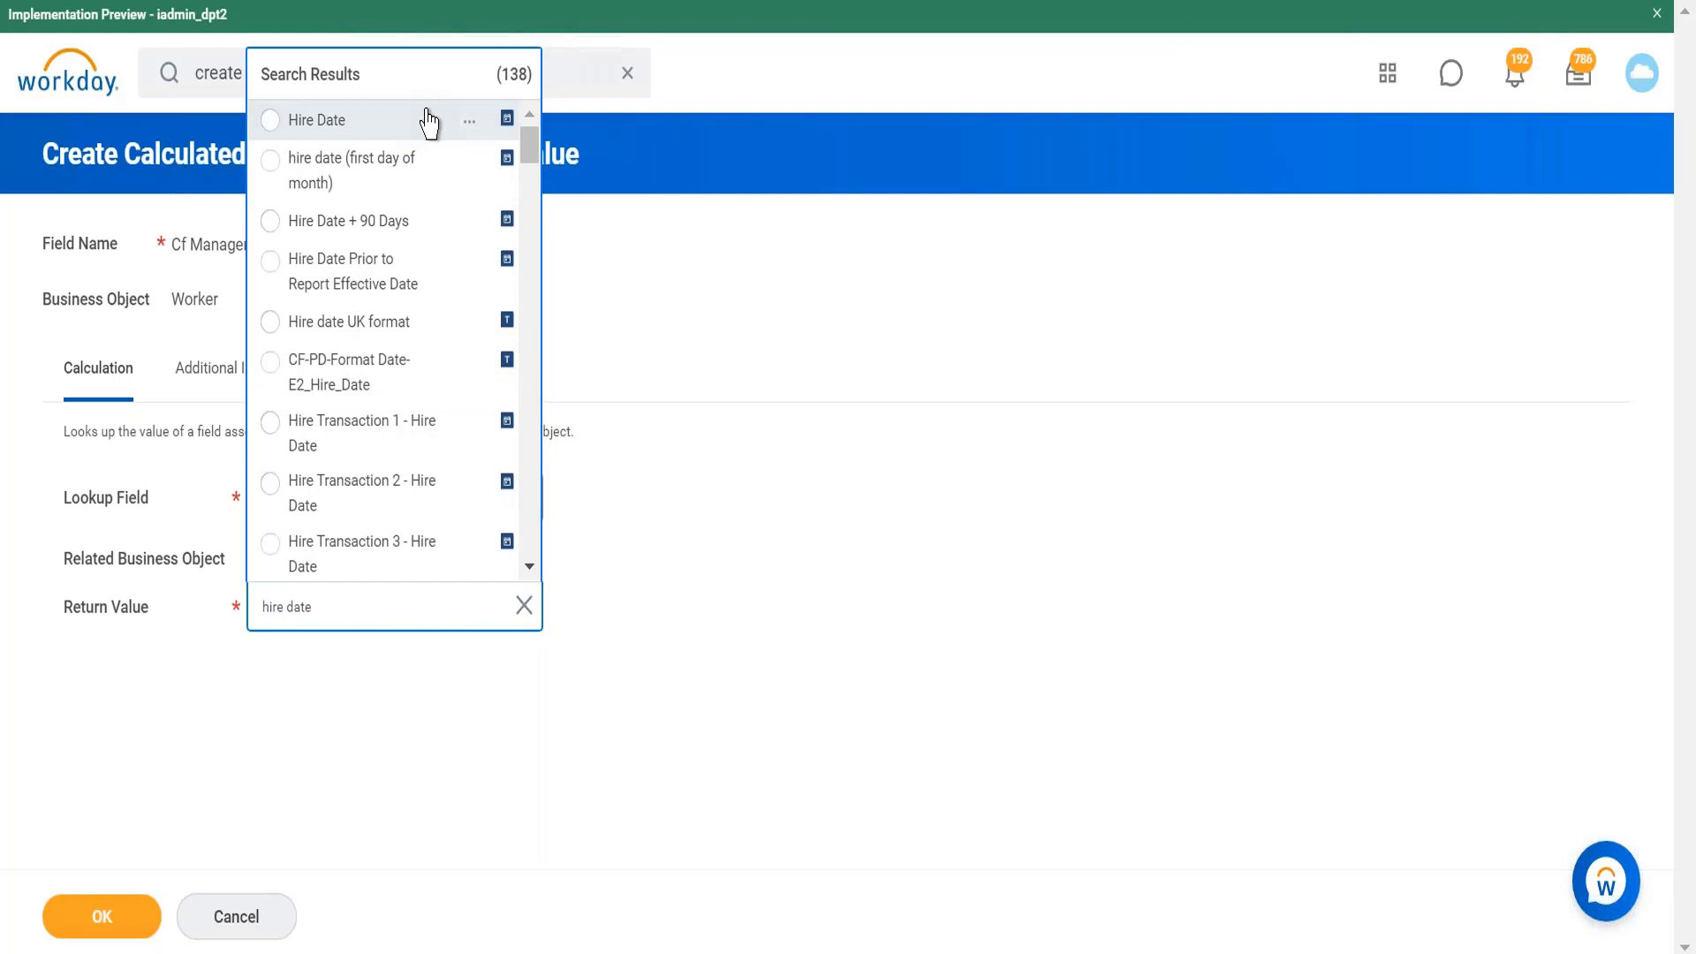
{"action": "left_click", "coordinate": [470, 124]}
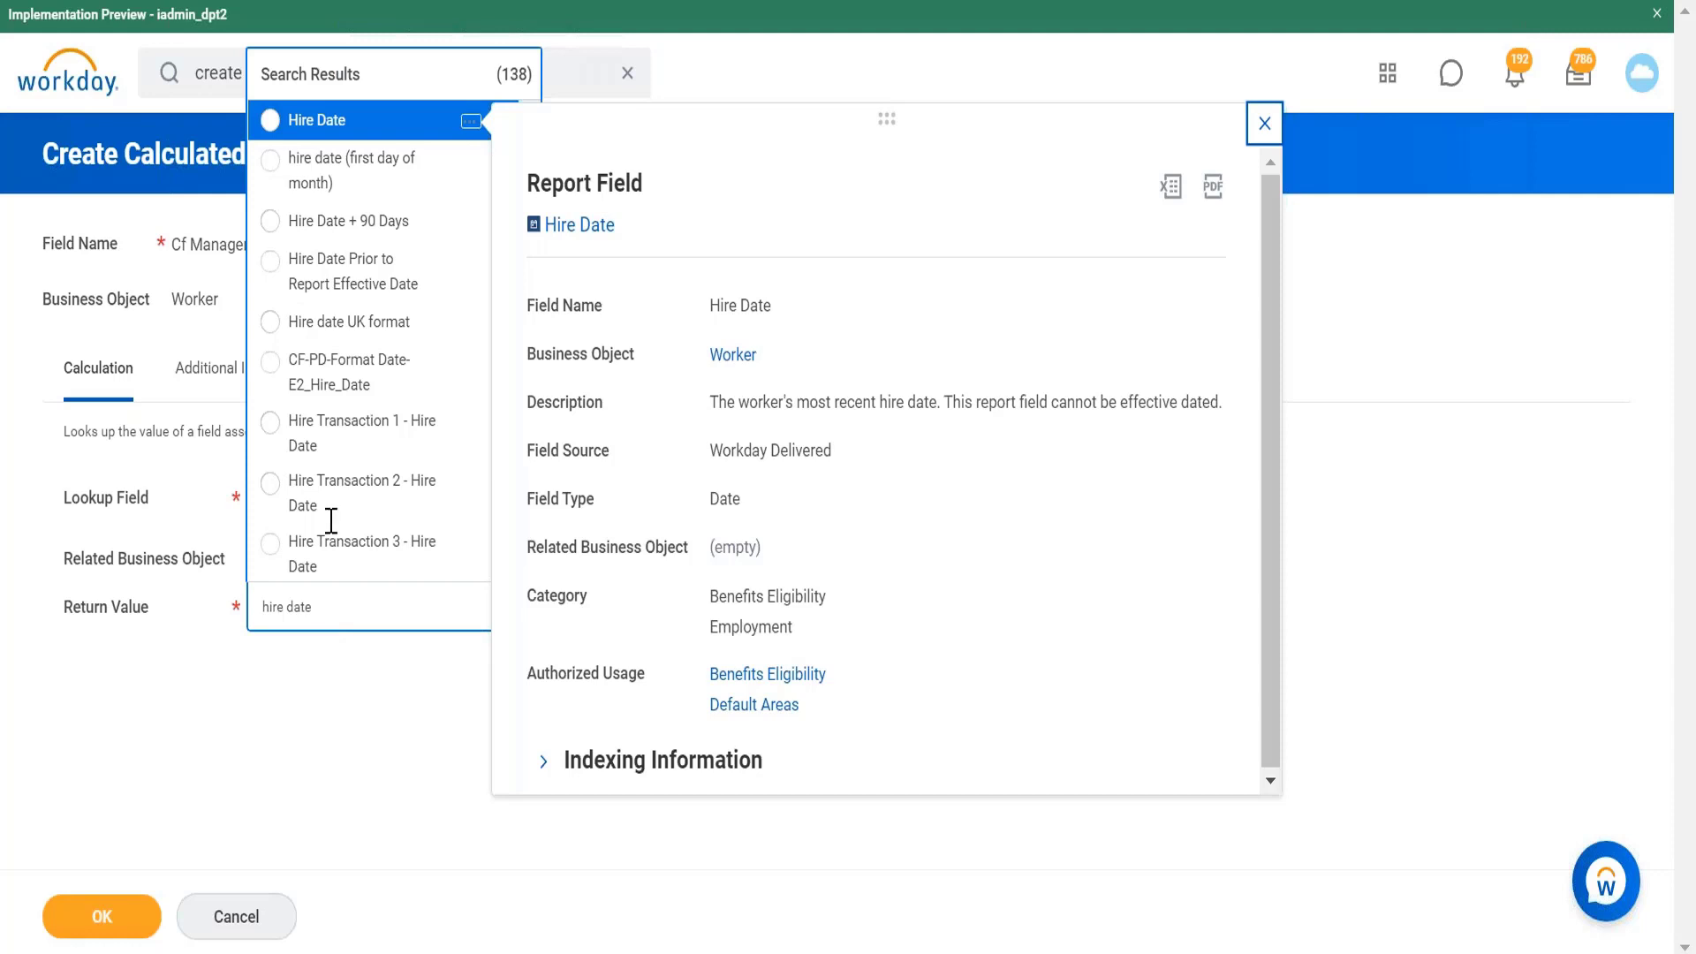
{"action": "left_click", "coordinate": [372, 128]}
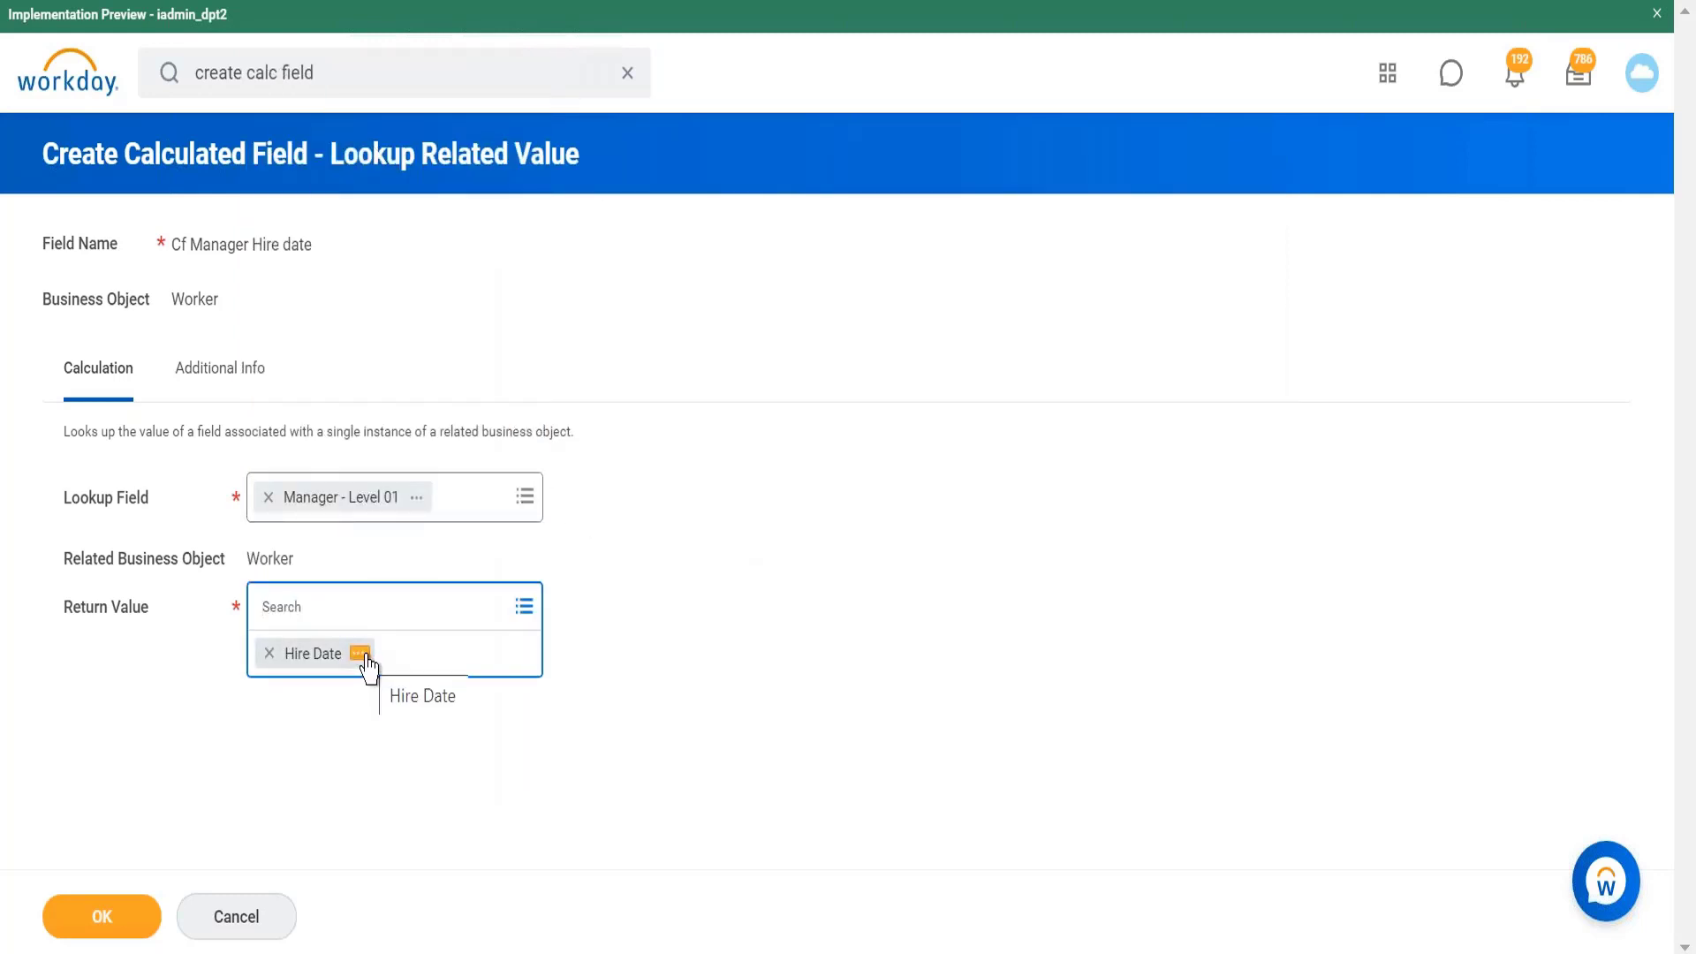
{"action": "left_click", "coordinate": [401, 745]}
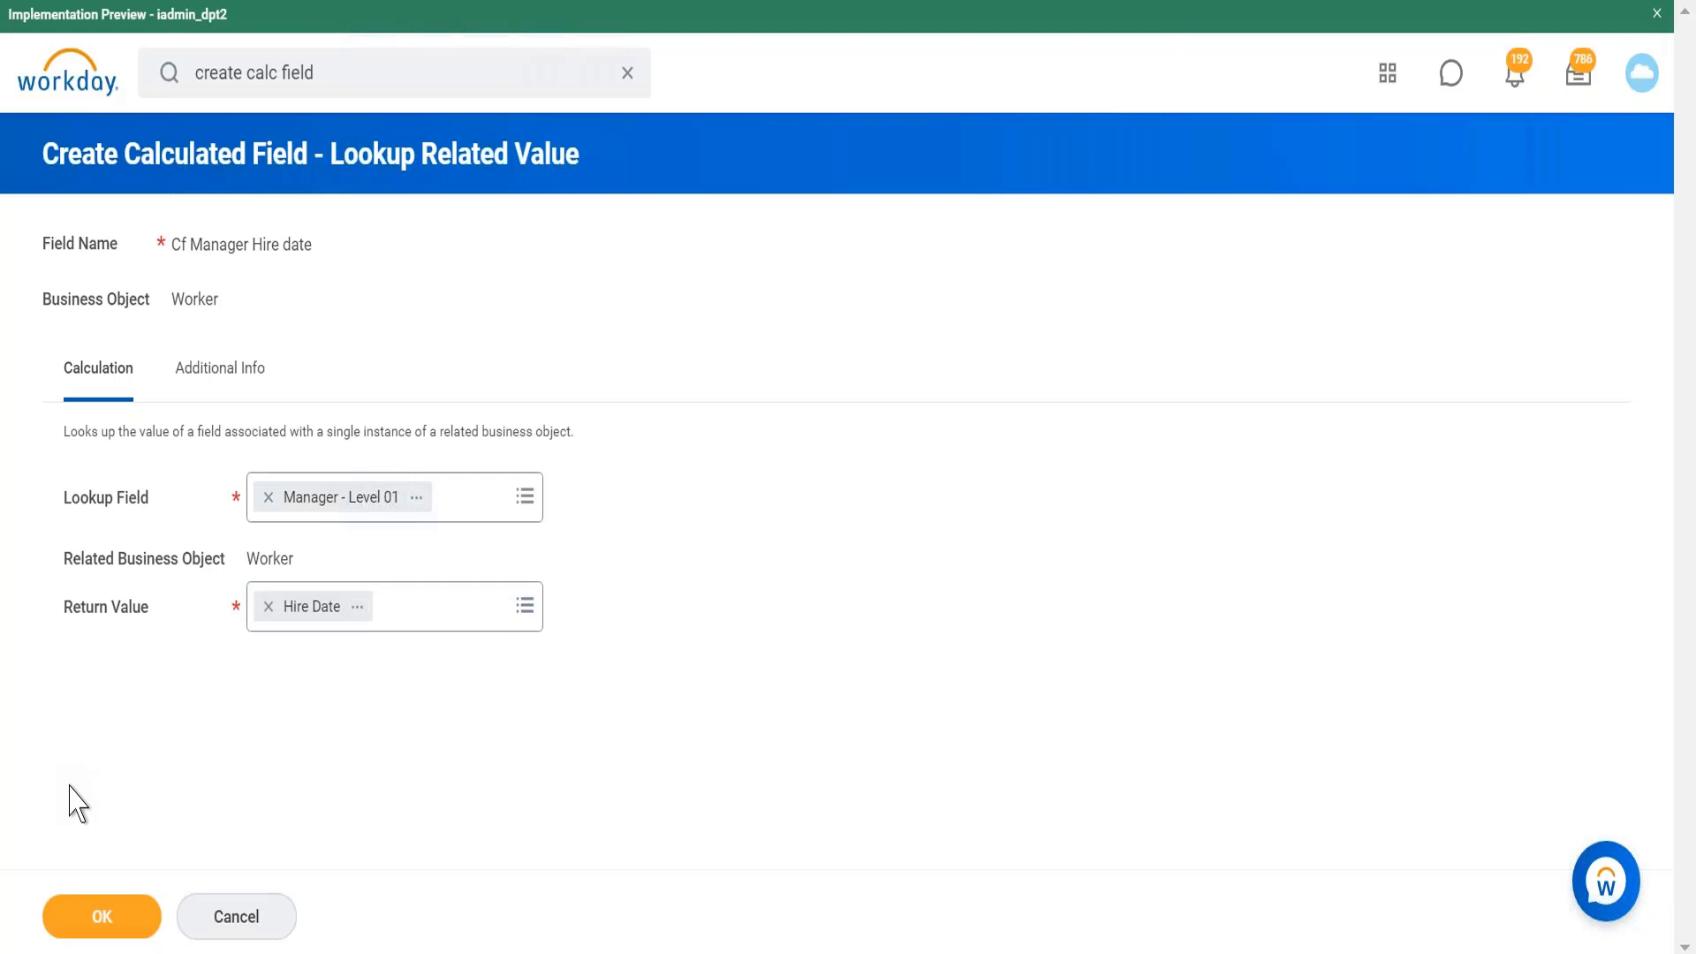
{"action": "left_click", "coordinate": [100, 916]}
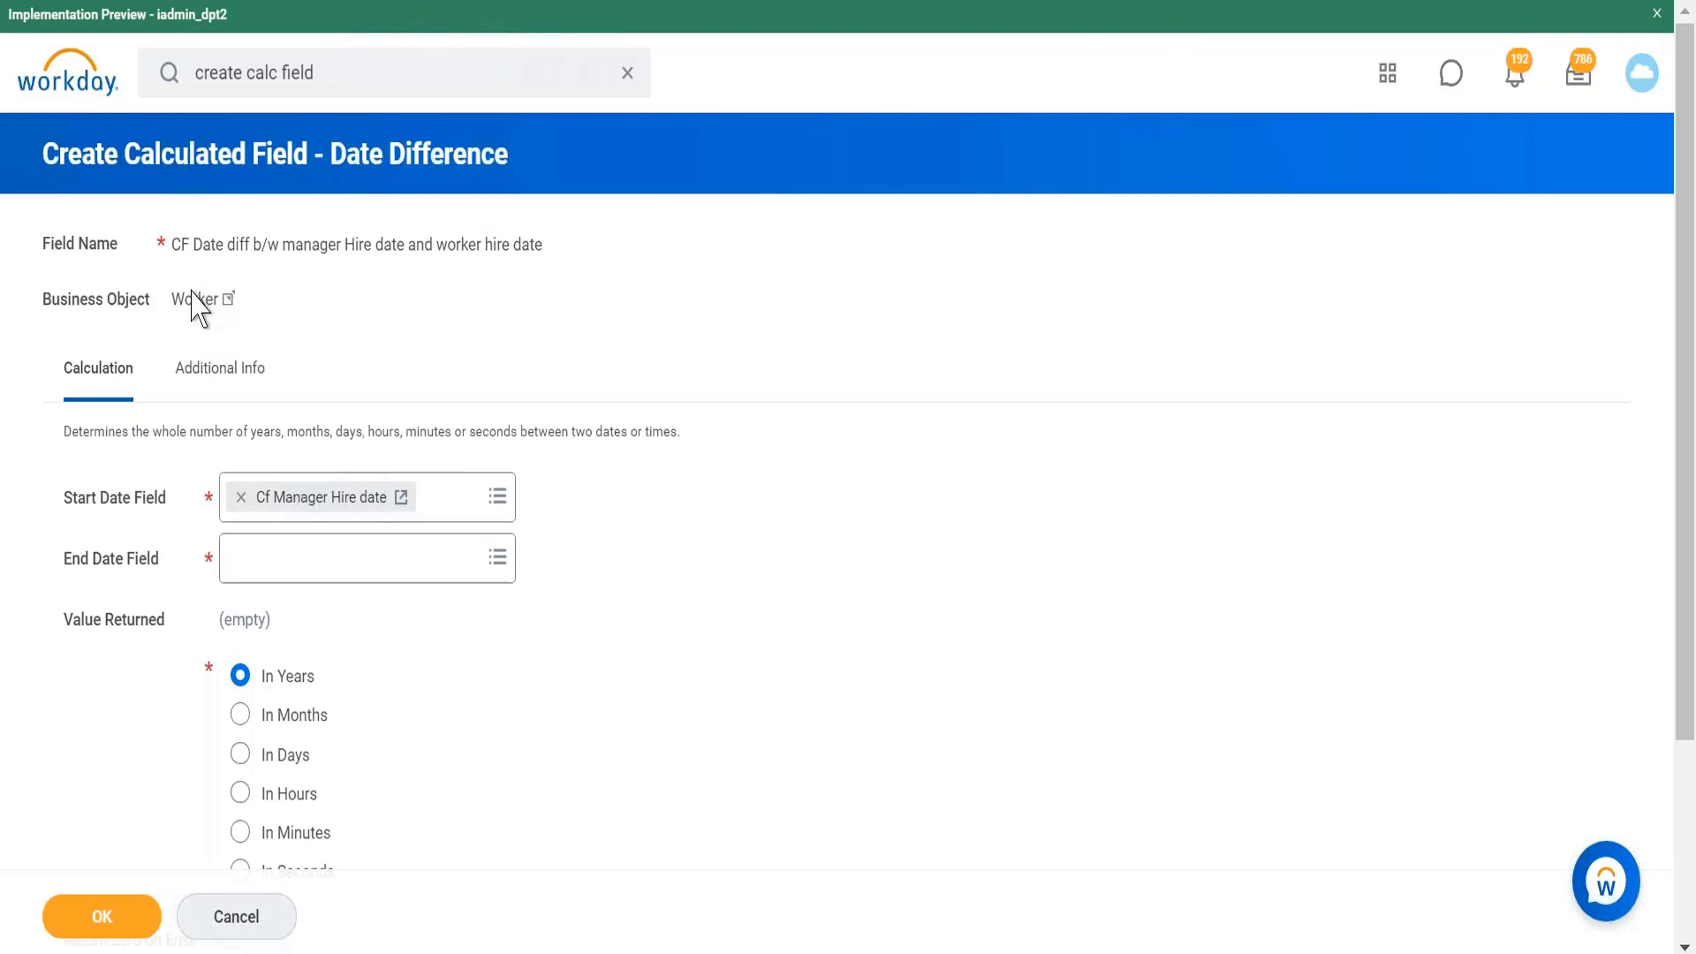
Set the End Date Field to the worker's Hire Date after checking that field's details.
{"action": "left_click", "coordinate": [318, 574]}
{"action": "type", "text": "hire date"}
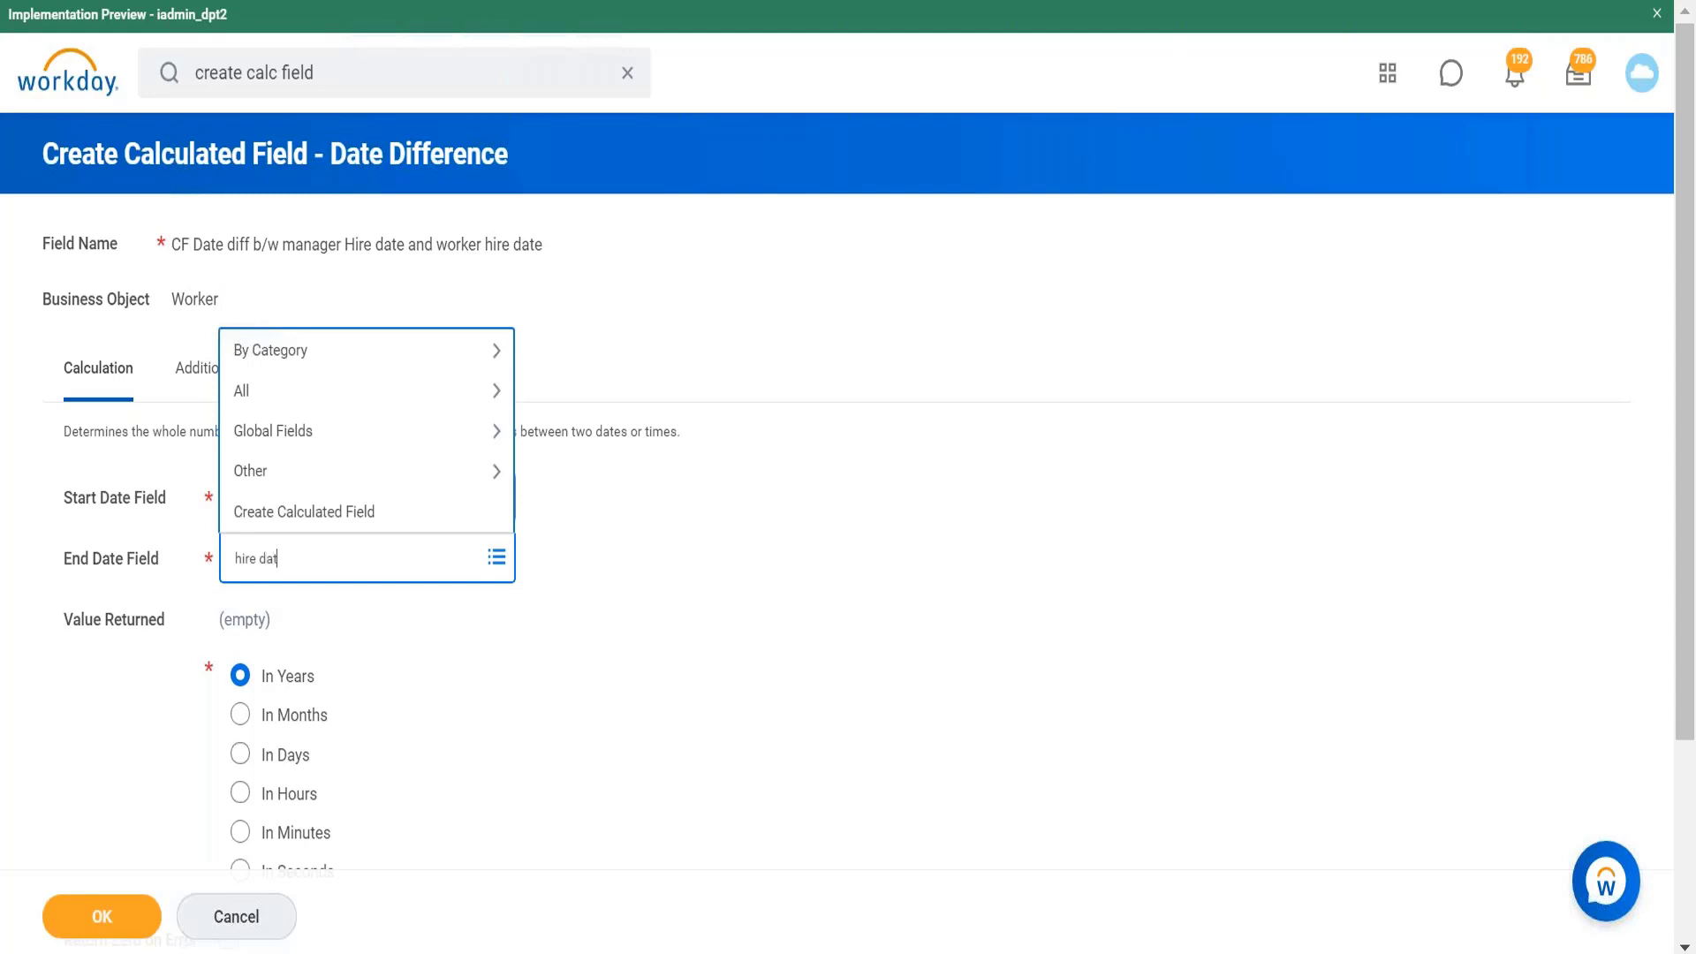
{"action": "key", "text": "Return"}
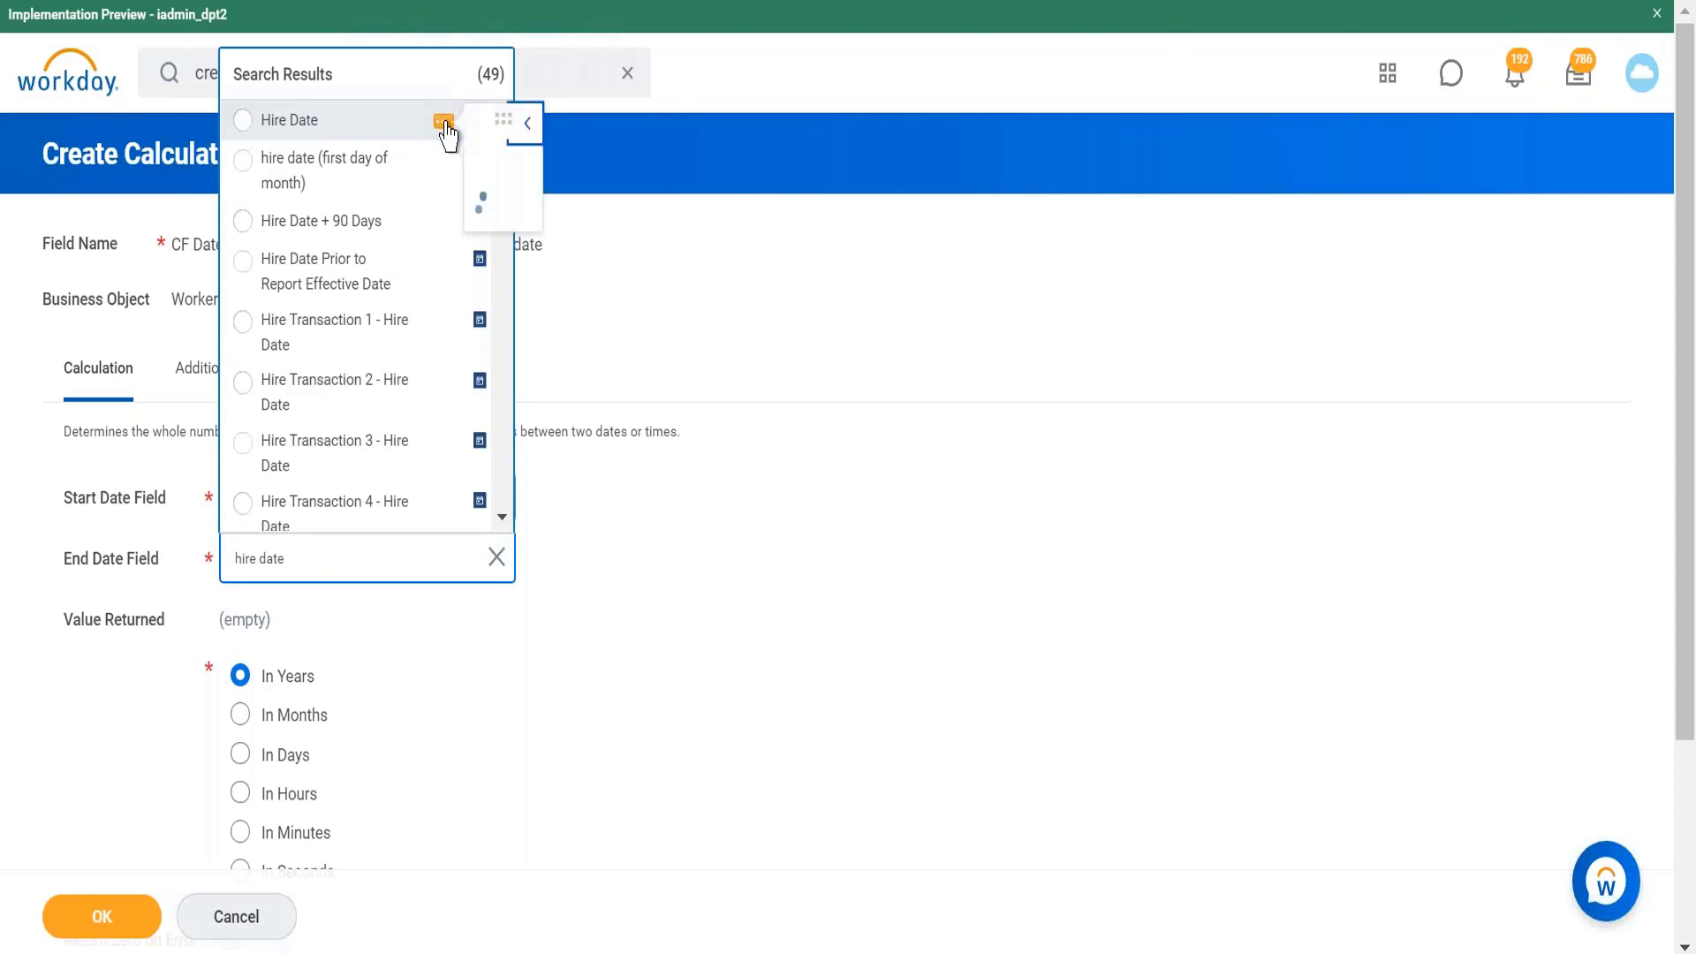
{"action": "left_click", "coordinate": [444, 122]}
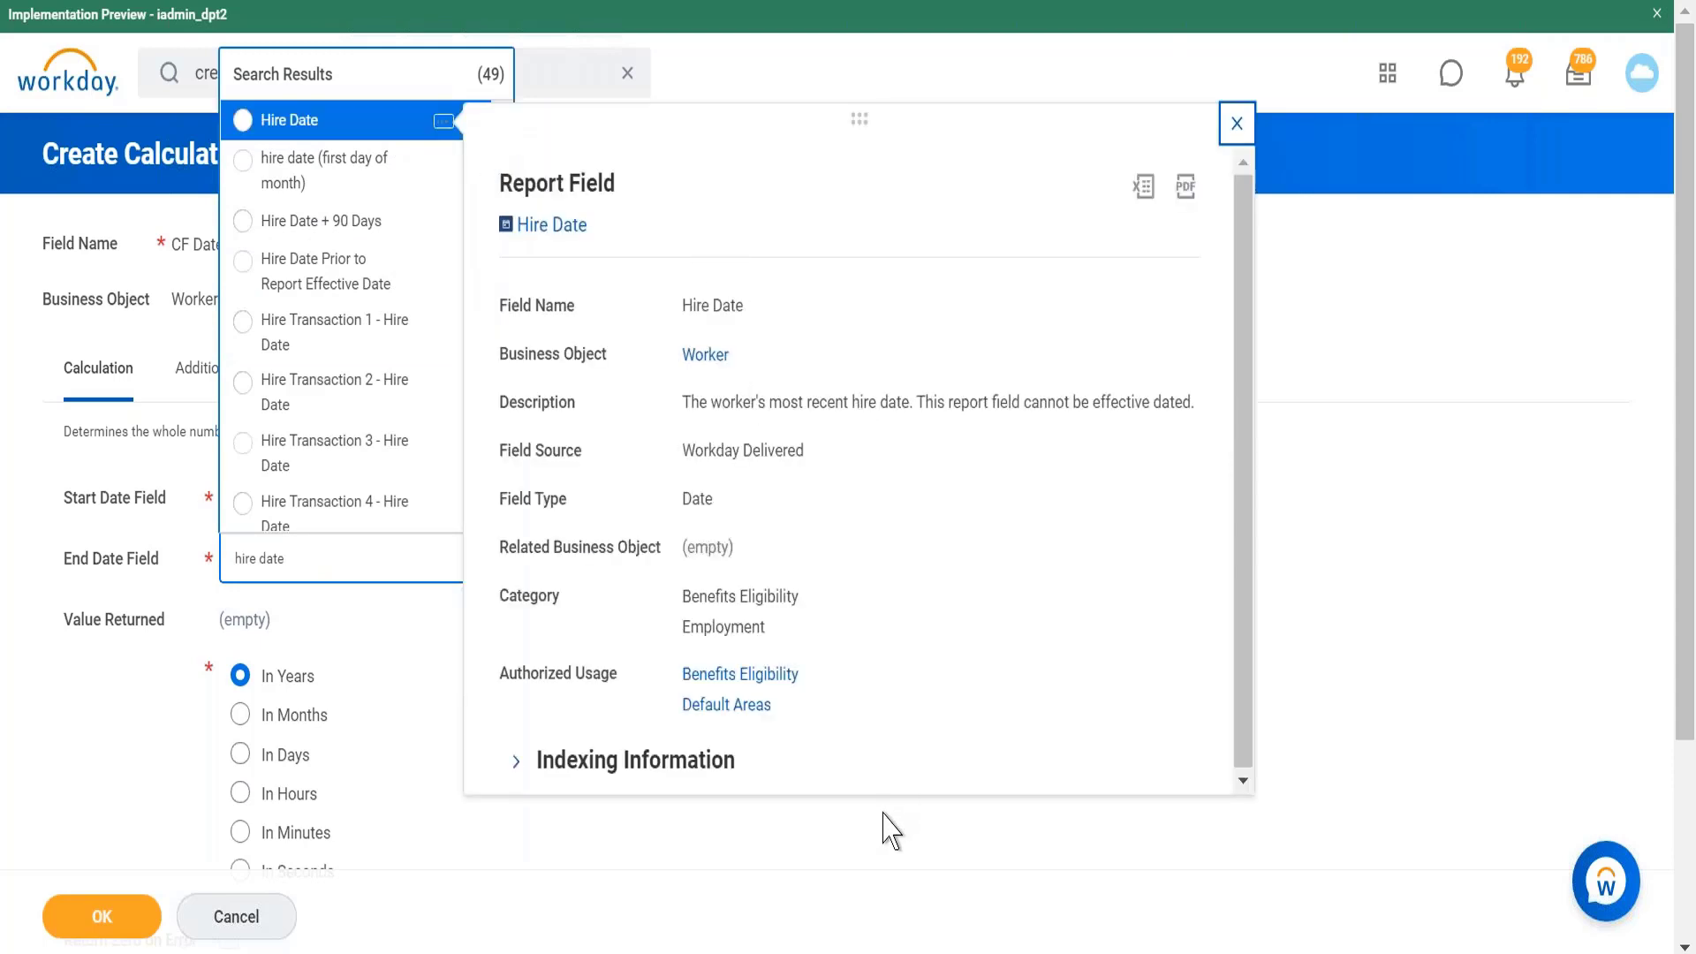
{"action": "left_click", "coordinate": [879, 851]}
{"action": "left_click", "coordinate": [879, 851]}
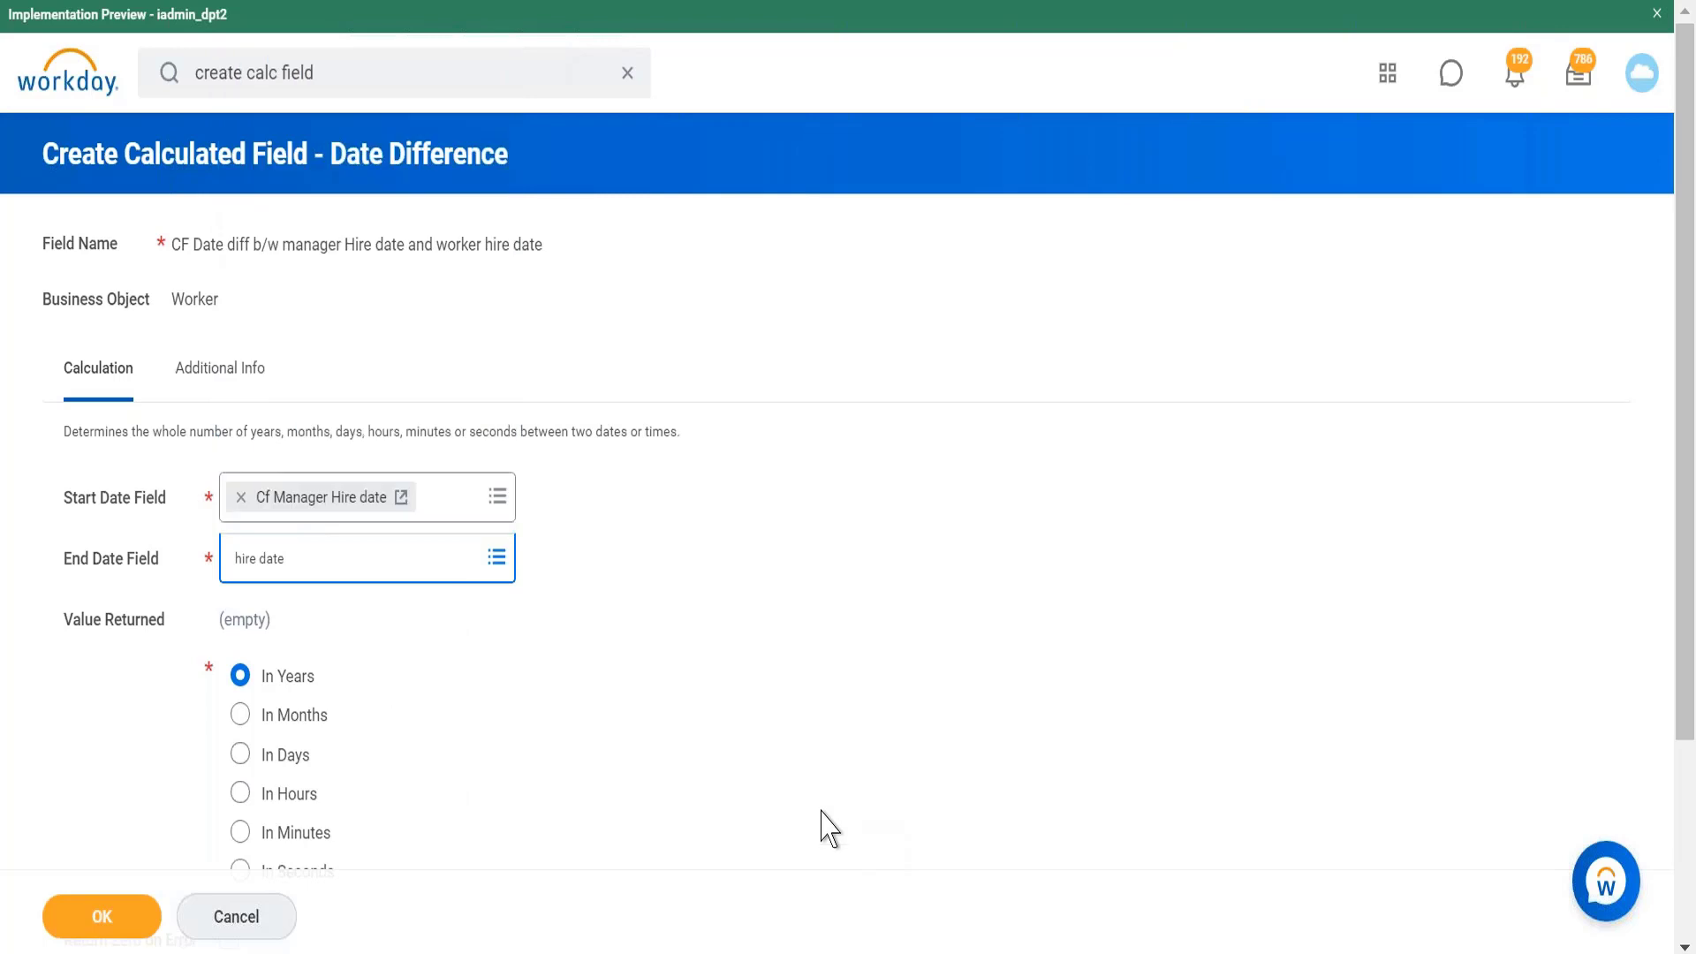
{"action": "left_click", "coordinate": [314, 560]}
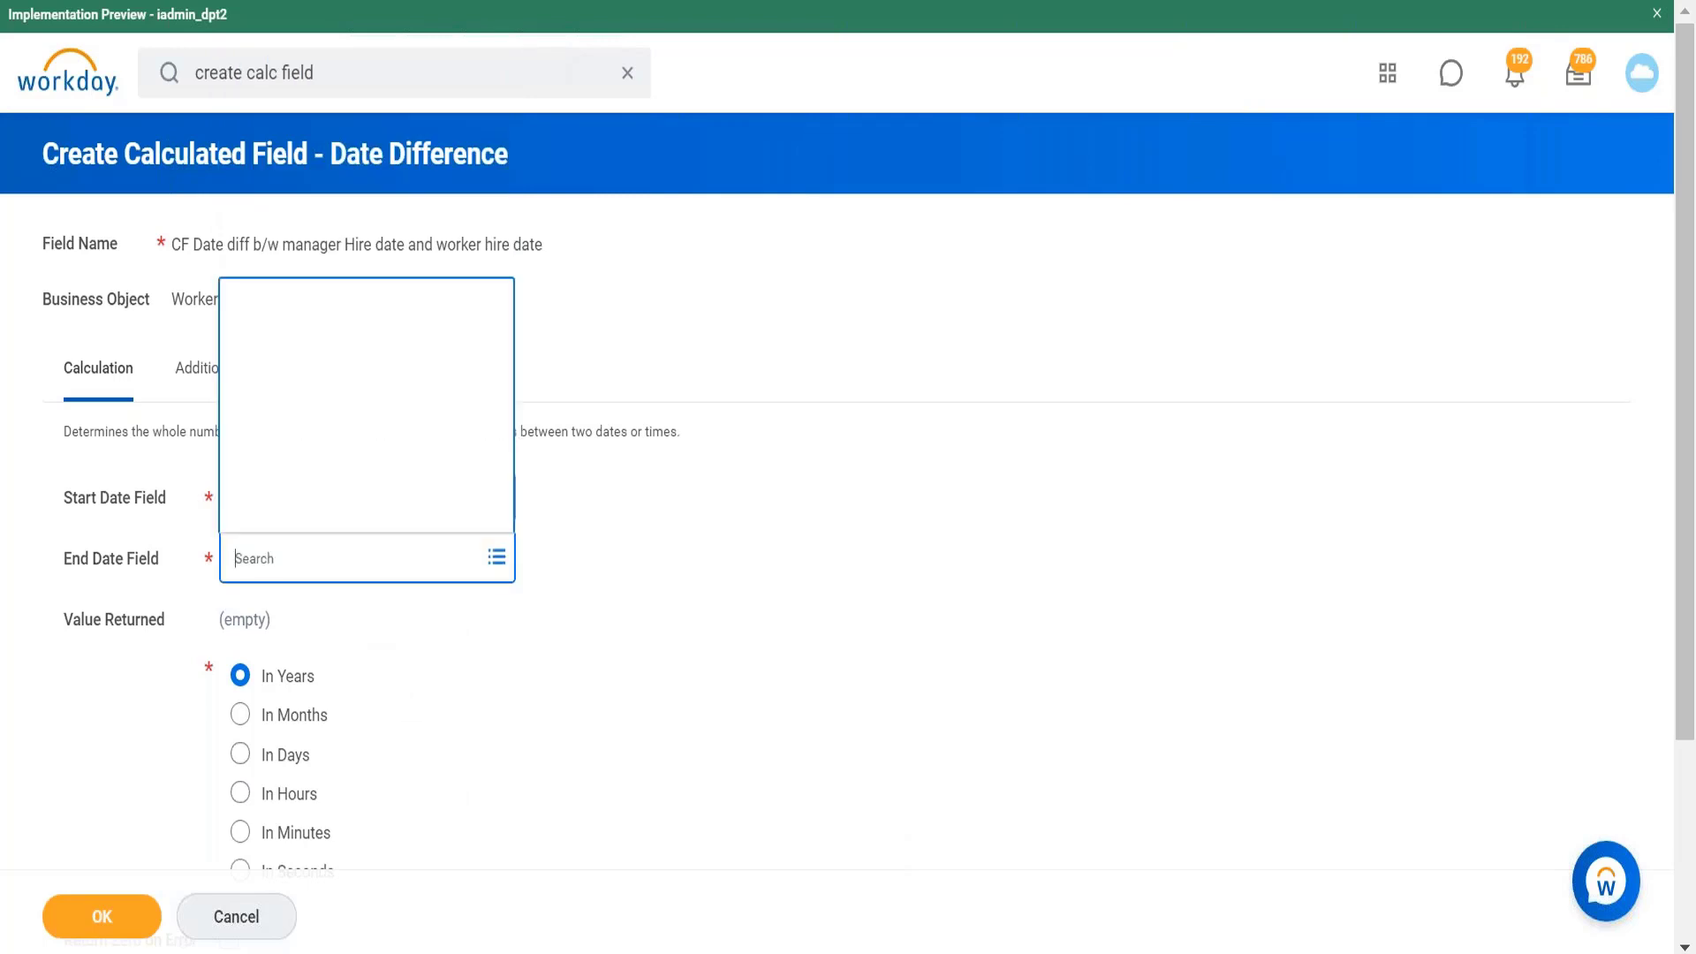
{"action": "type", "text": "hire date"}
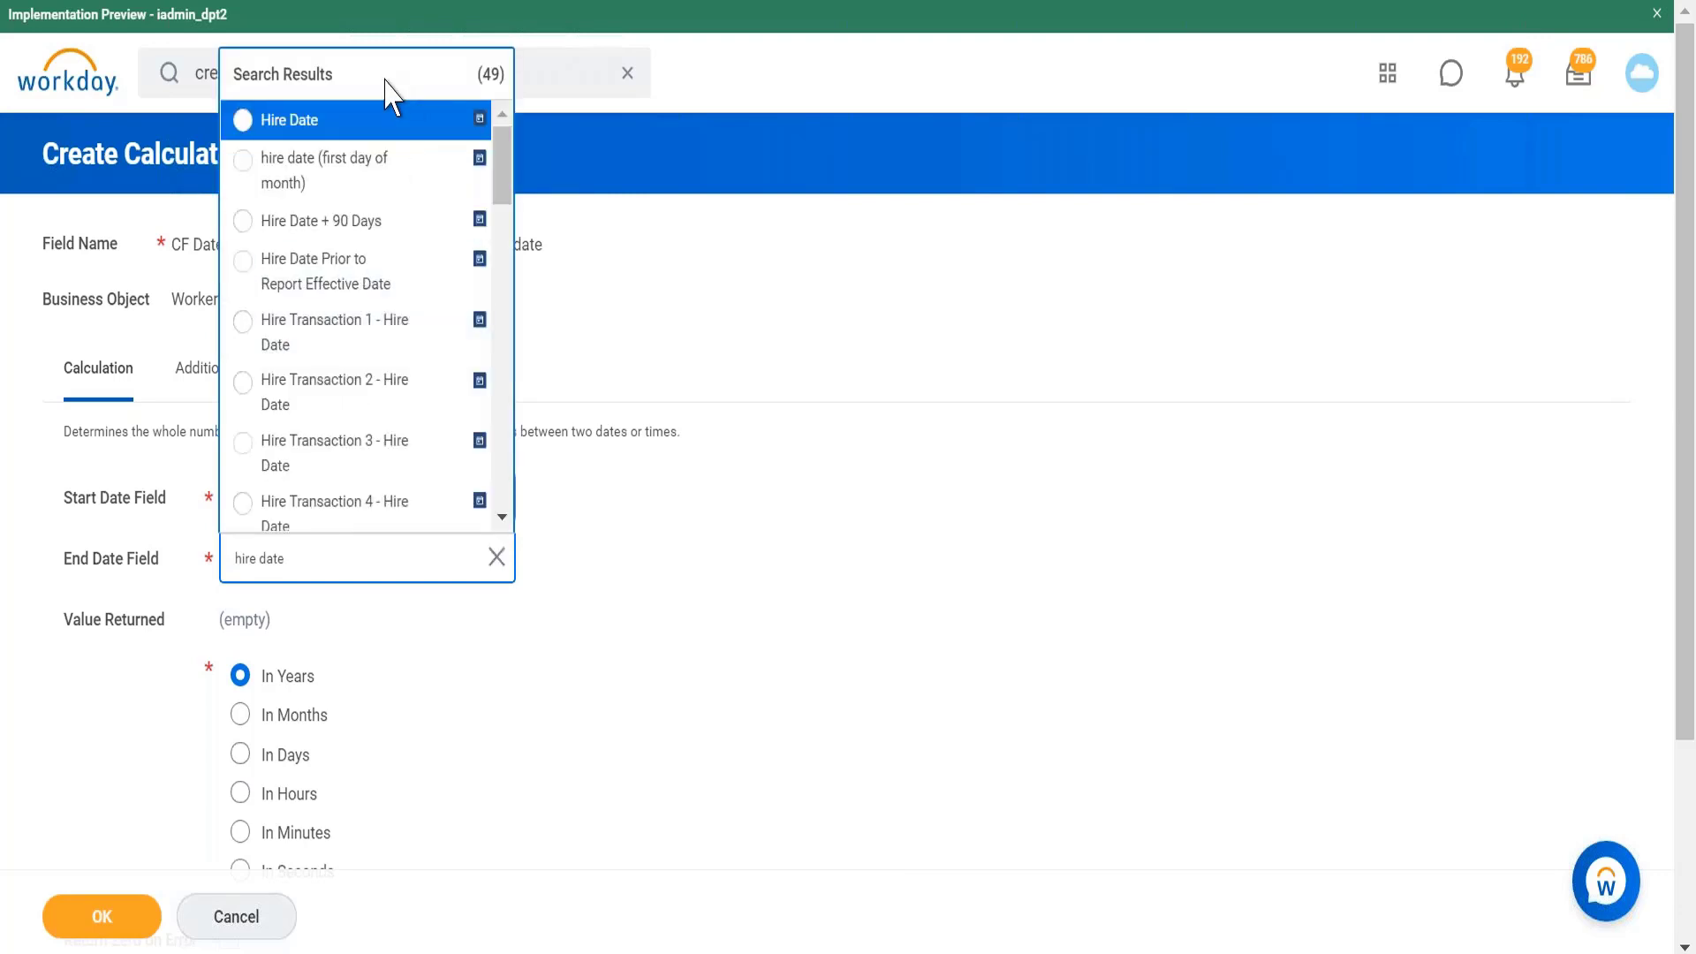
{"action": "left_click", "coordinate": [386, 121]}
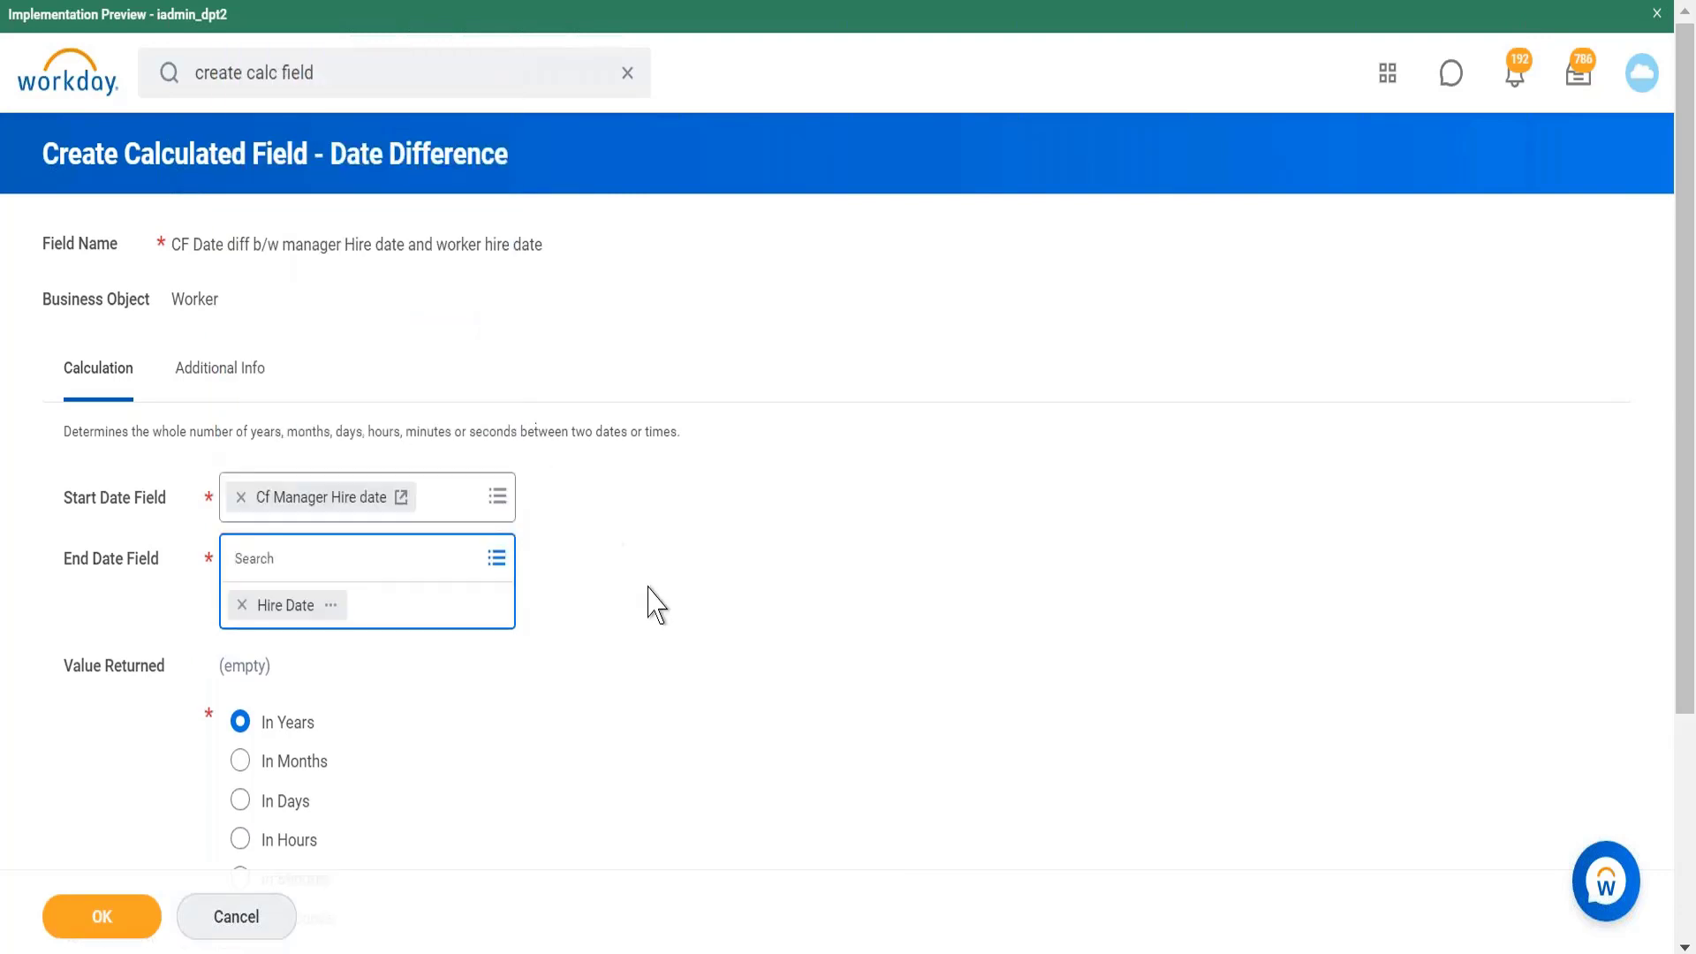
Return the date difference in months with zero returned on error, and save the calculated field.
{"action": "scroll", "coordinate": [651, 600], "scroll_direction": "down", "scroll_amount": 2}
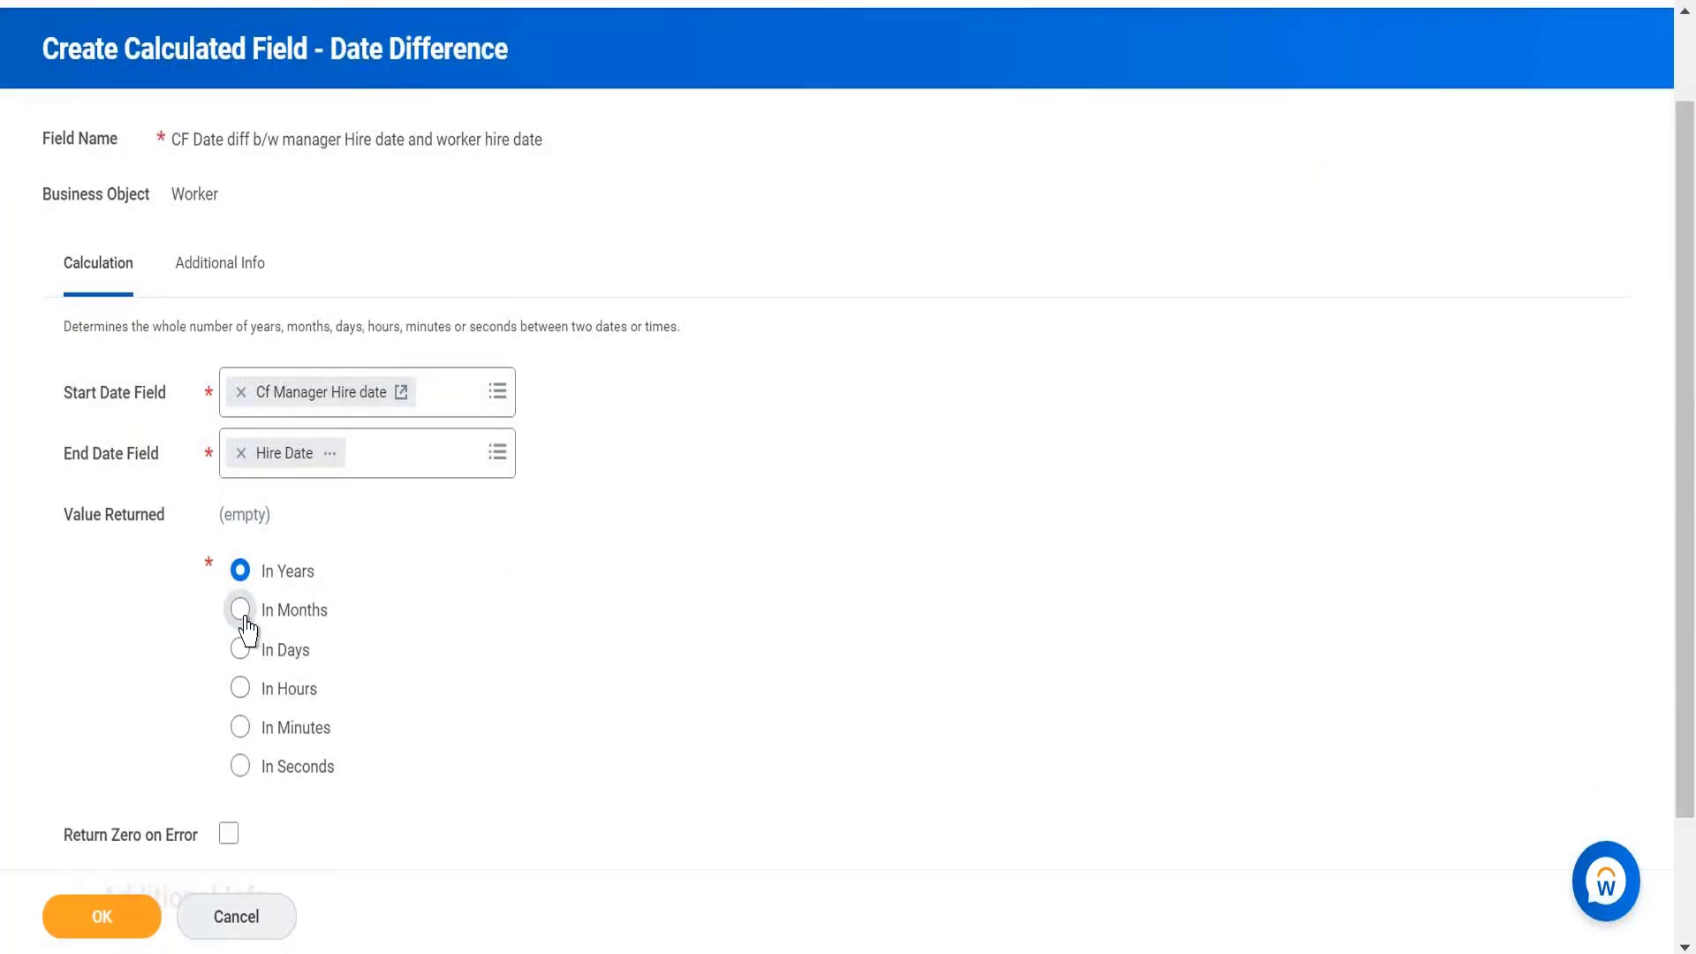
{"action": "left_click", "coordinate": [241, 611]}
{"action": "left_click", "coordinate": [229, 834]}
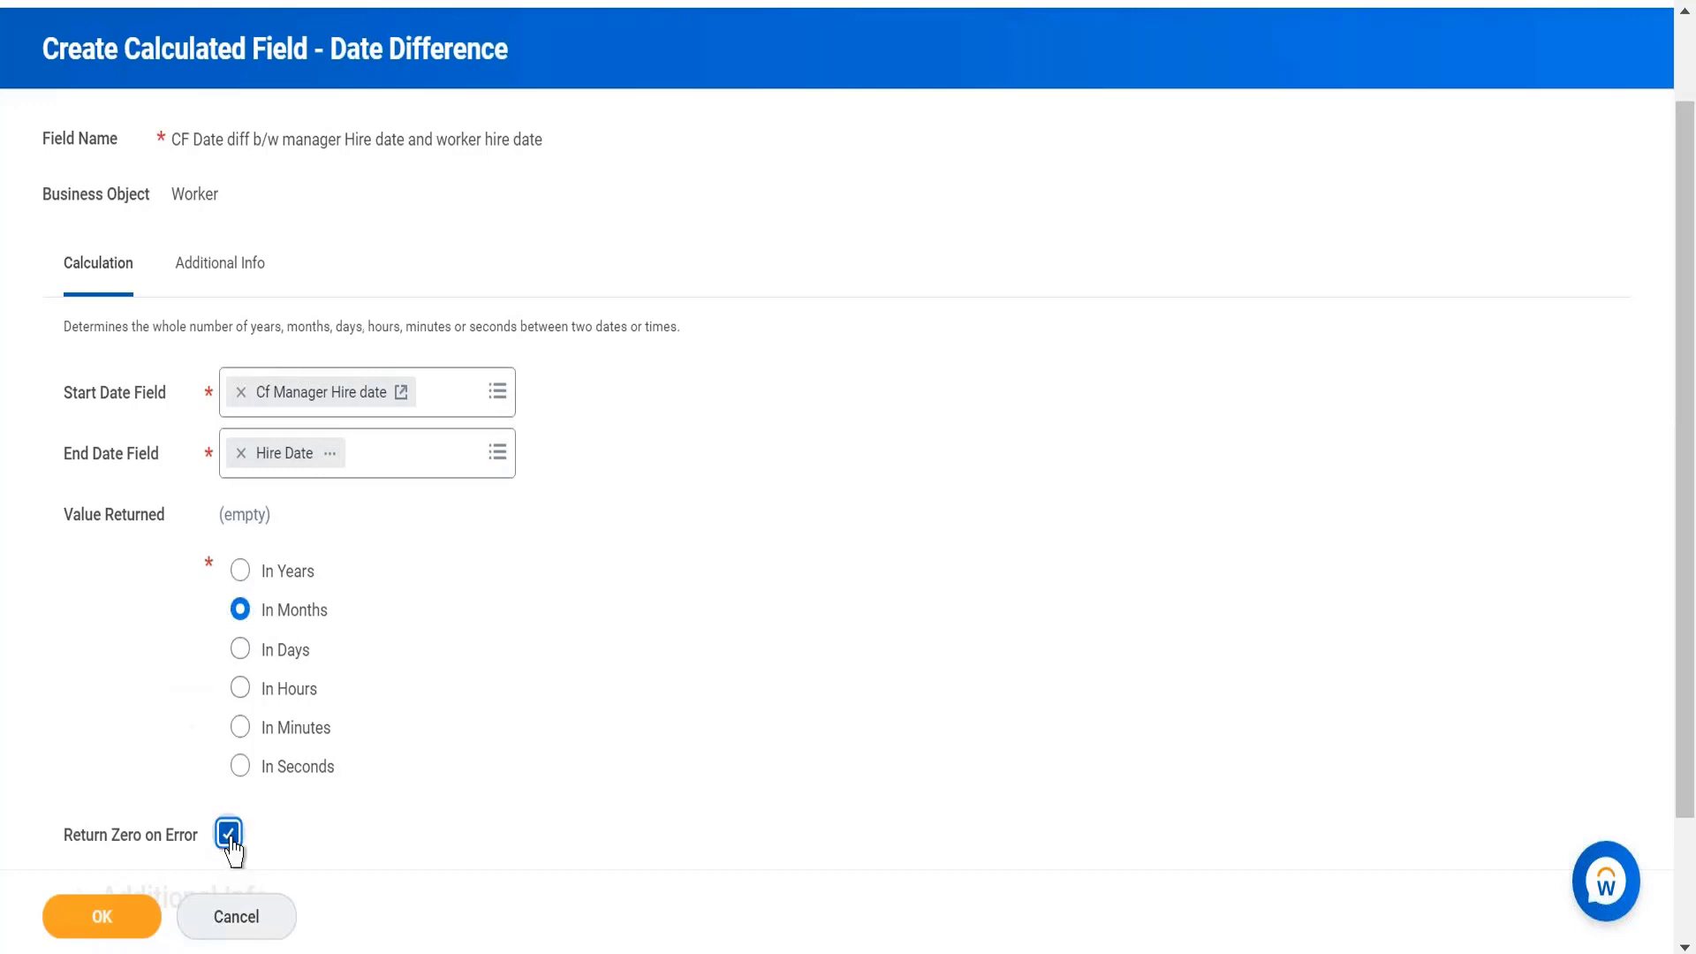
{"action": "left_click", "coordinate": [128, 919]}
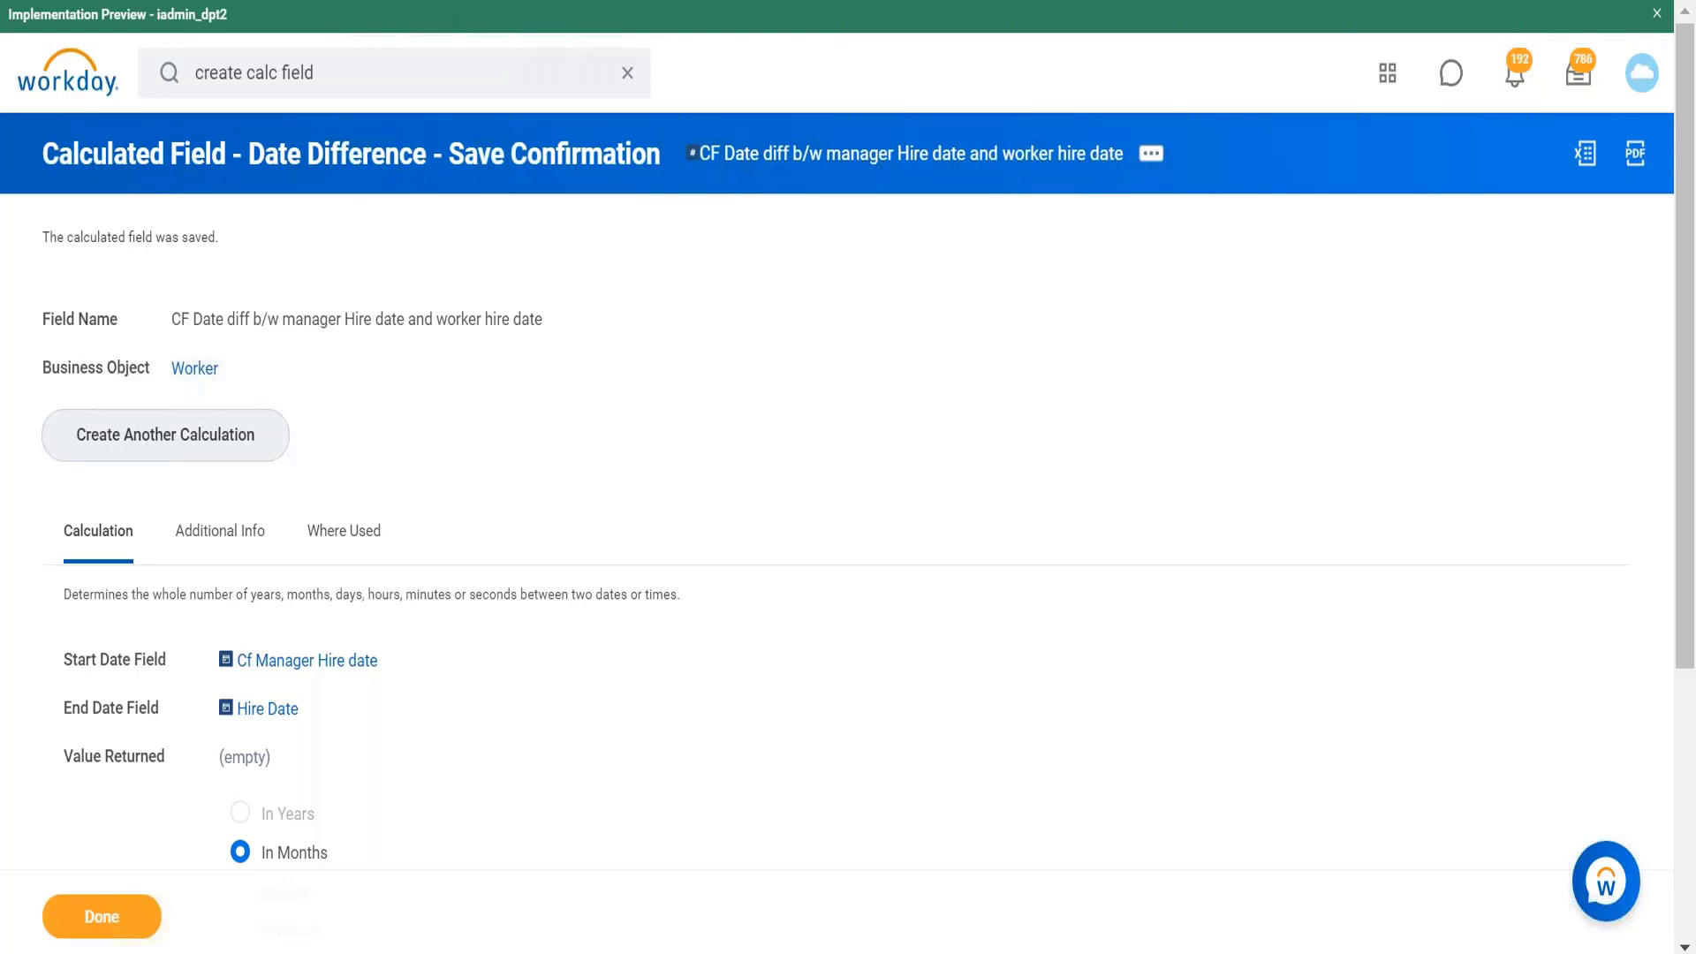
Switch to the Notepad++ notes and add the line "Activity: on the journal line BP pull the company's org code(Code) Using LRV func".
{"action": "left_click", "coordinate": [337, 80]}
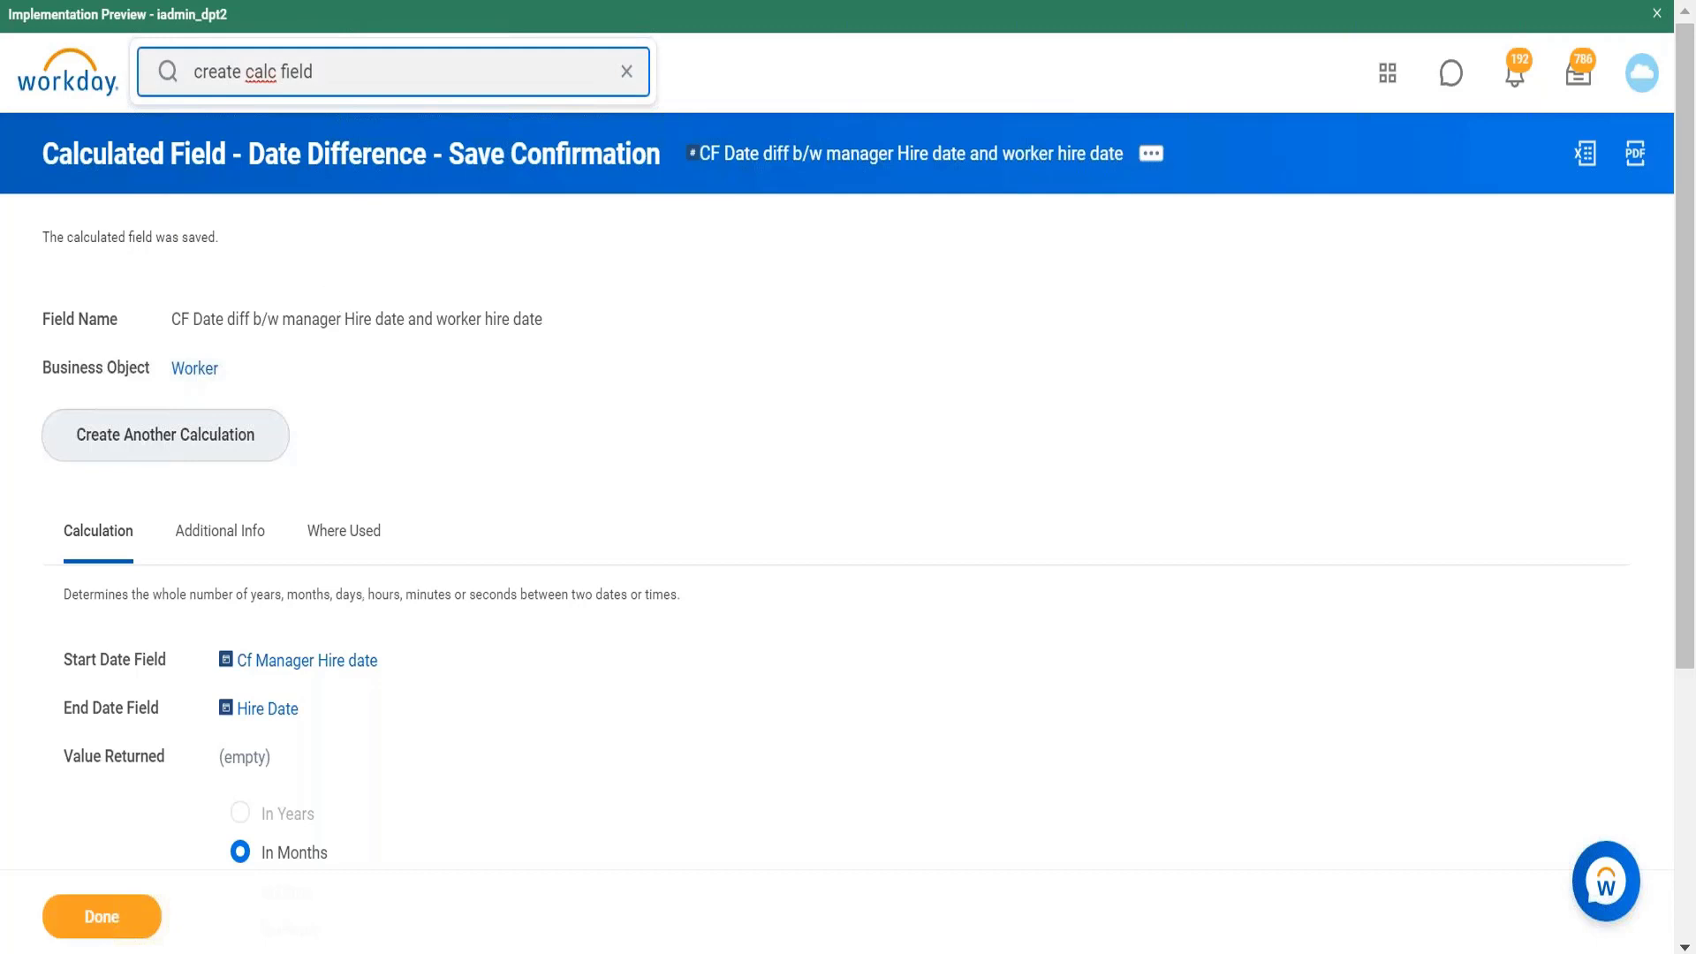
{"action": "key", "text": "alt+Tab"}
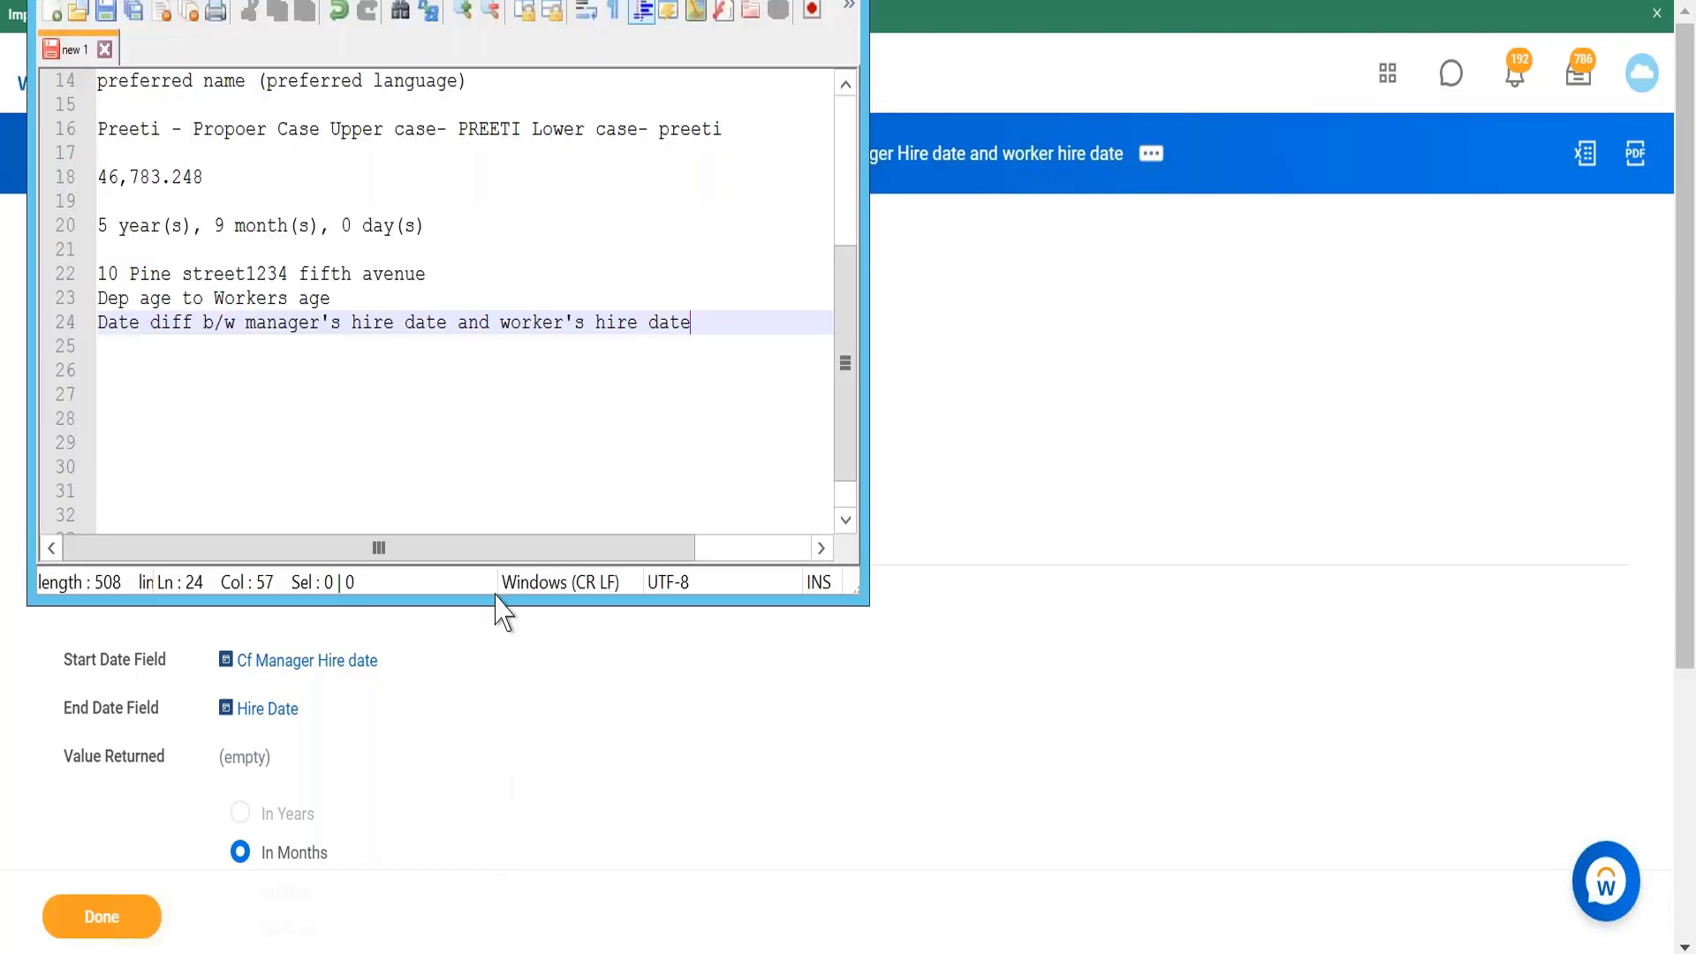
{"action": "key", "text": "Return"}
{"action": "type", "text": "Activity: on the journal line BP pull the company's org code"}
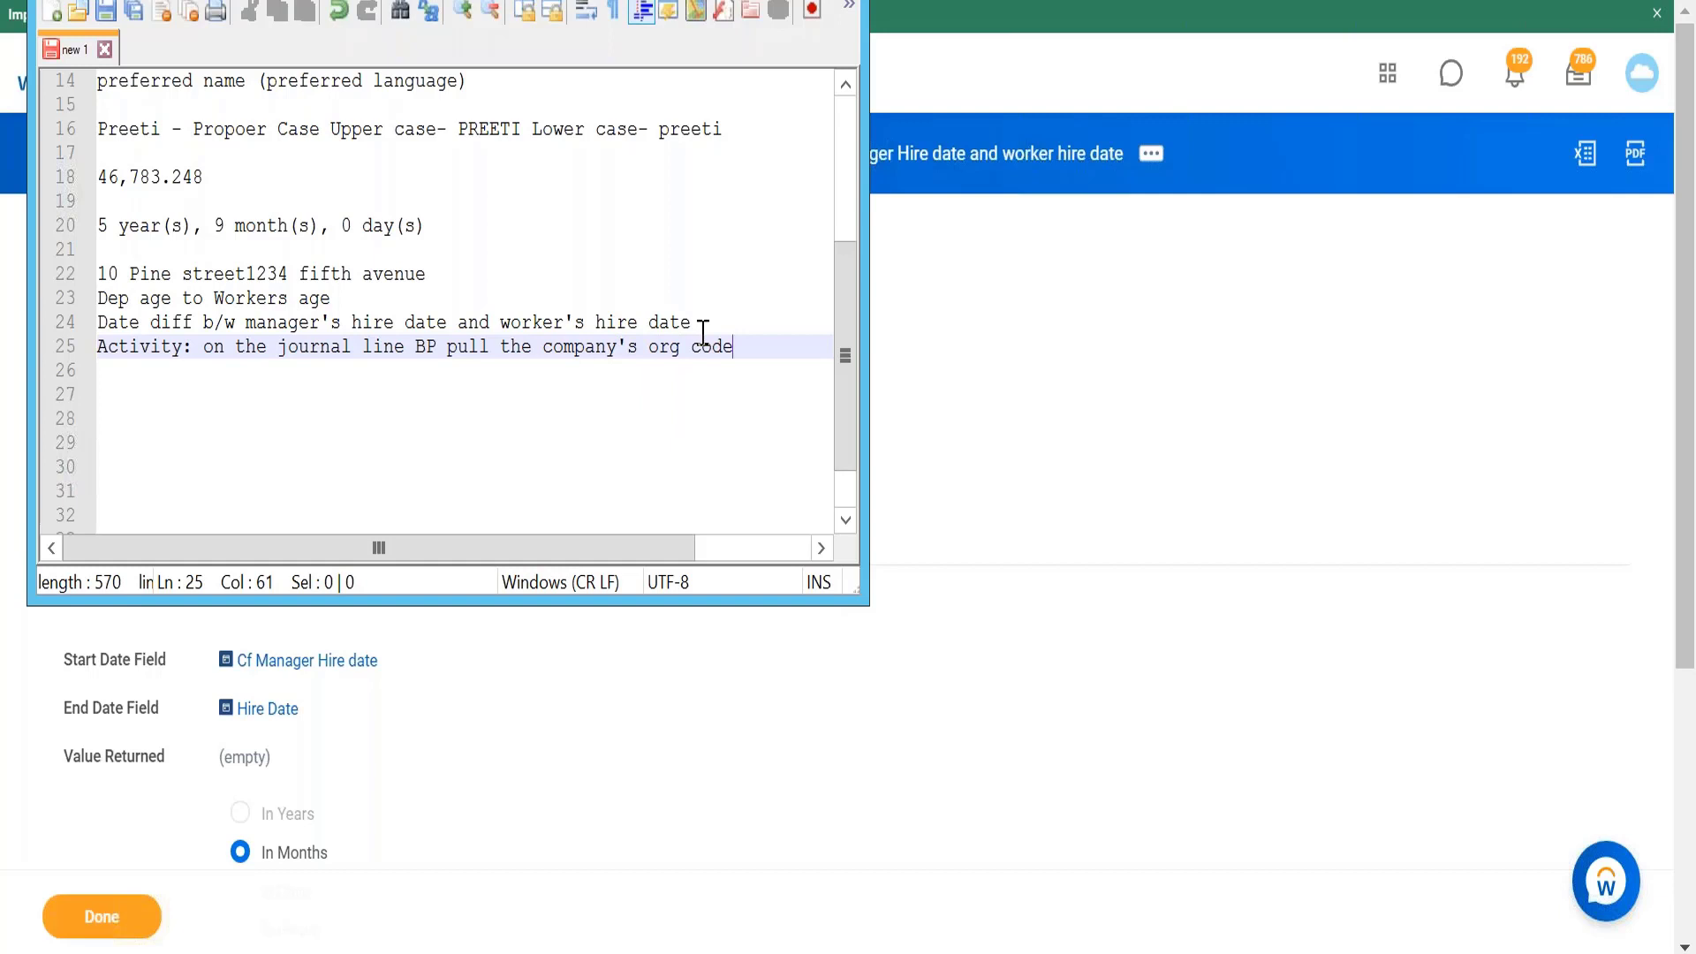
{"action": "type", "text": "(Code"}
{"action": "left_click", "coordinate": [811, 351]}
{"action": "type", "text": "Usi"}
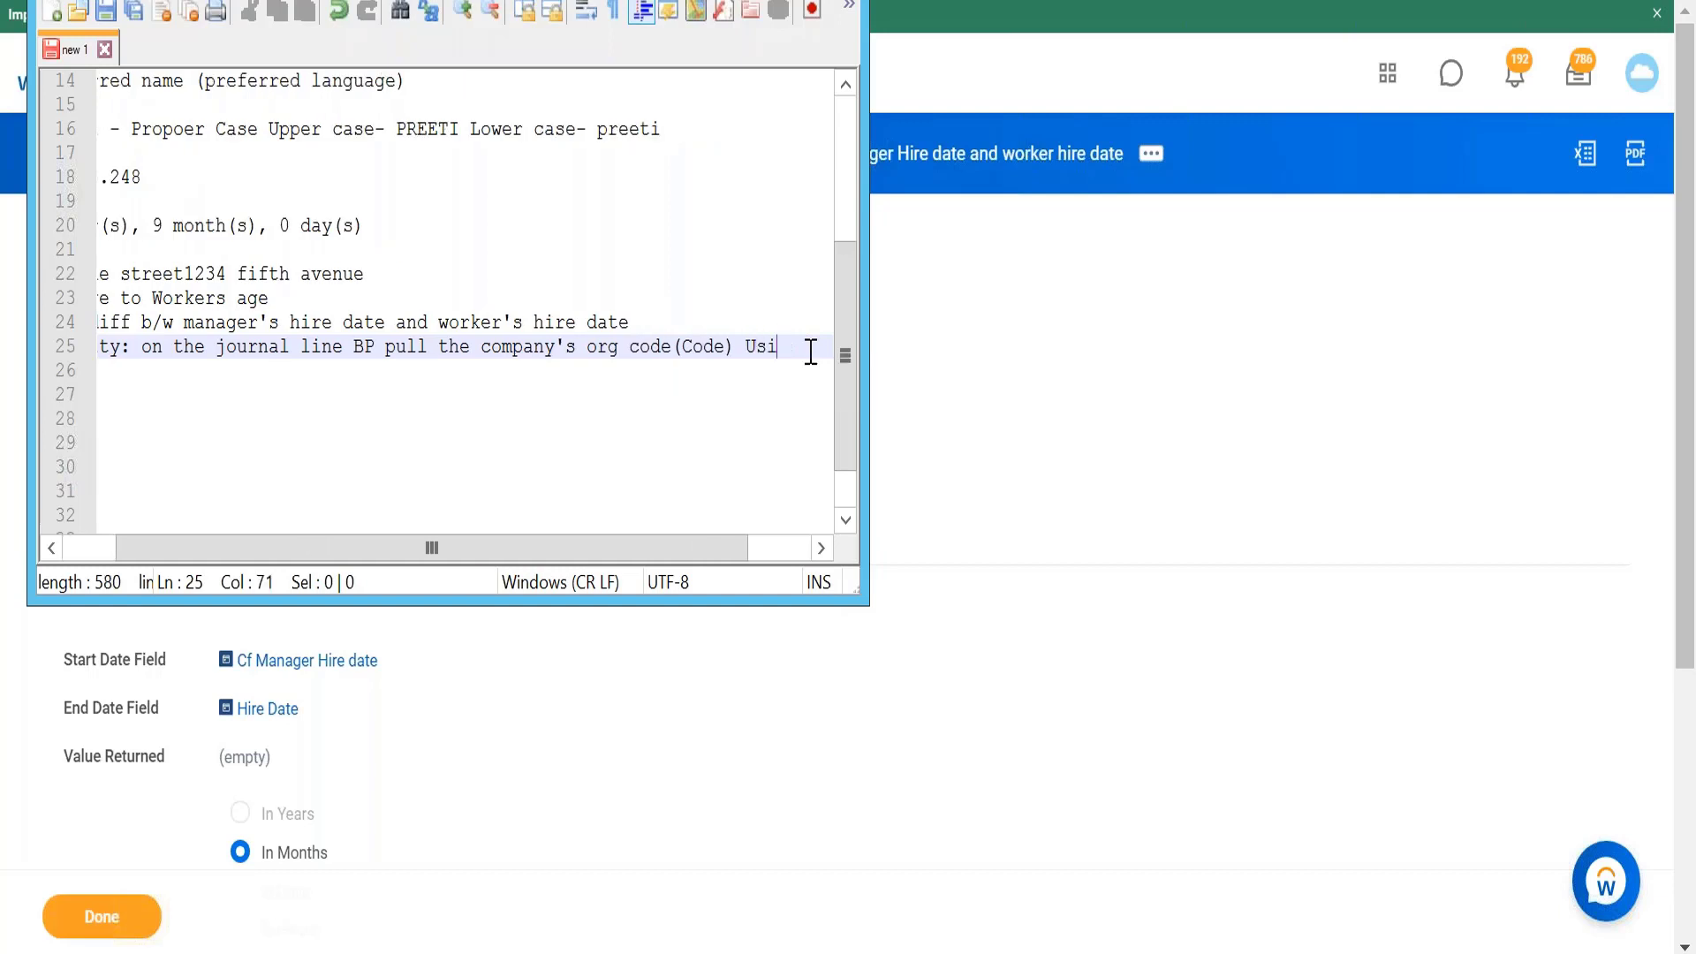
{"action": "type", "text": "ng LRV "}
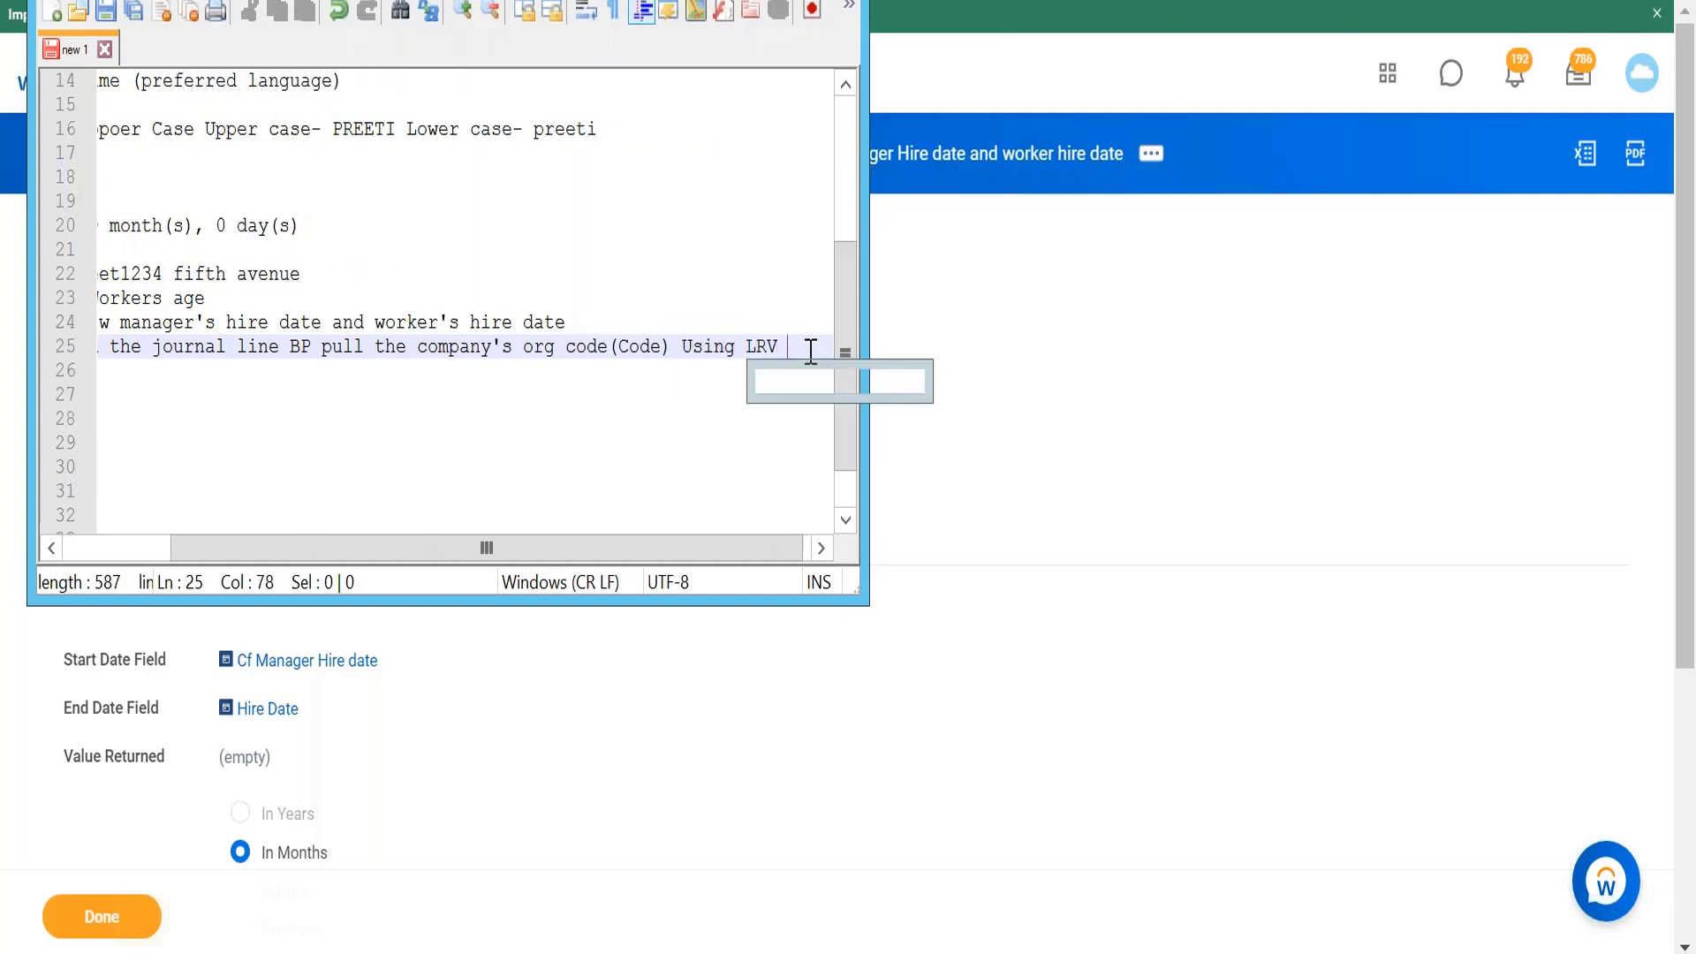
{"action": "type", "text": "func"}
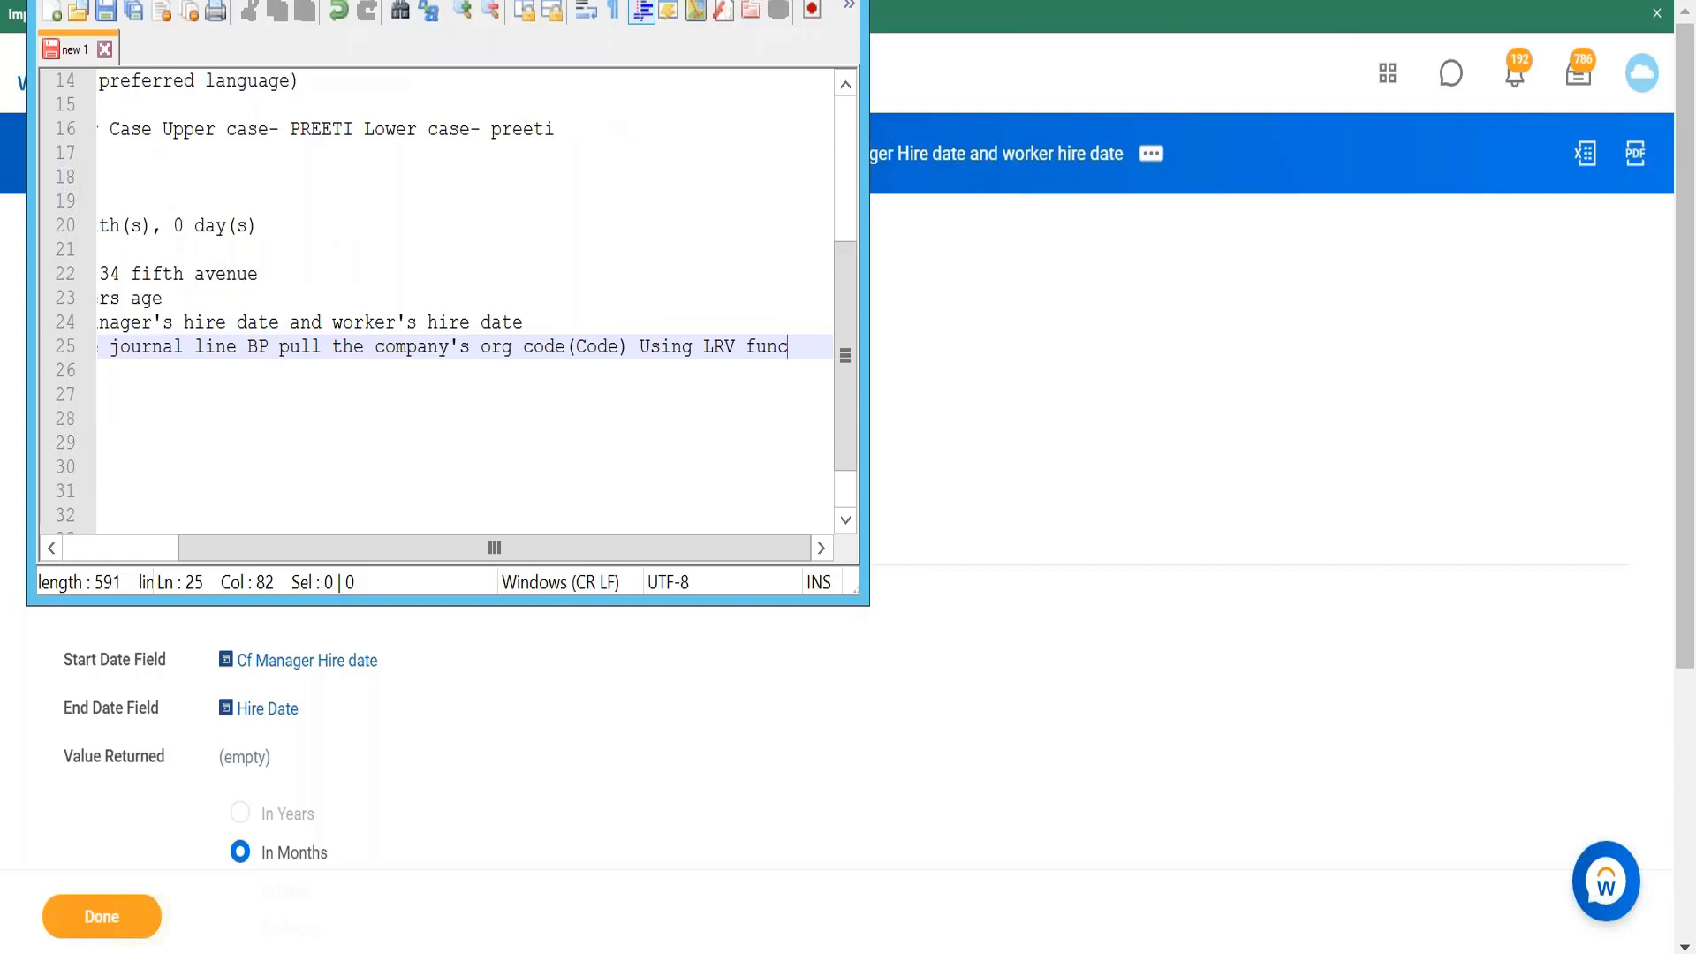
{"action": "left_click", "coordinate": [724, 0]}
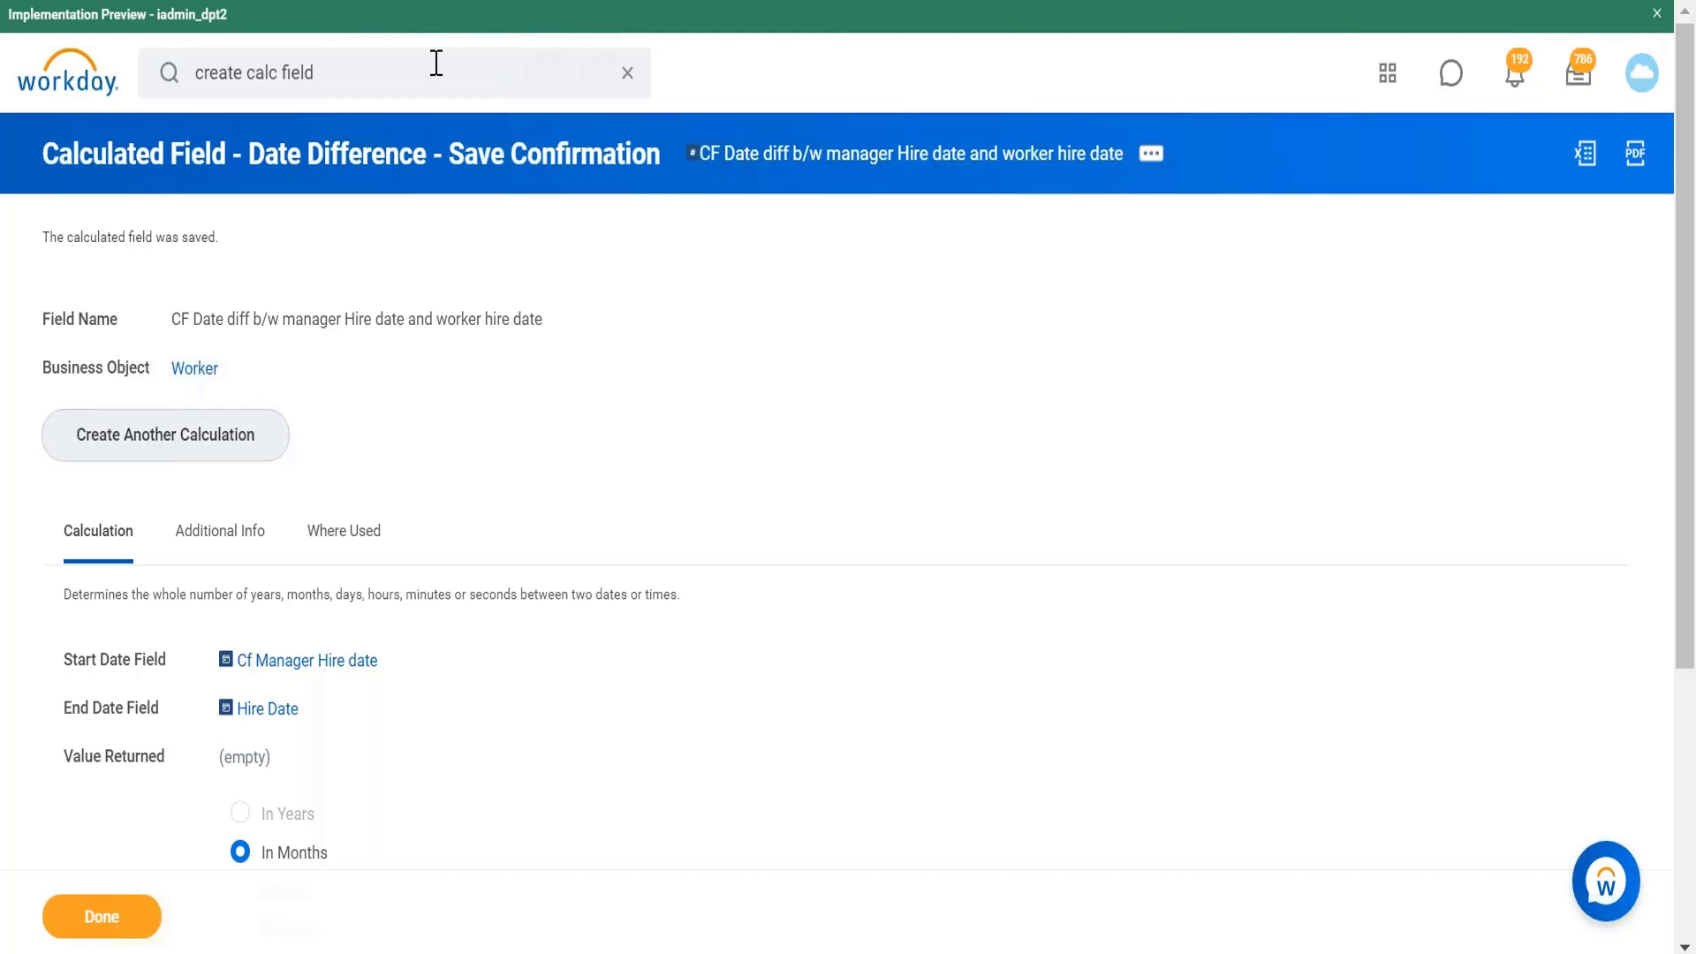
In Workday, start a new calculated field and name it "CF ESI Dependent is spouse".
{"action": "left_click", "coordinate": [389, 77]}
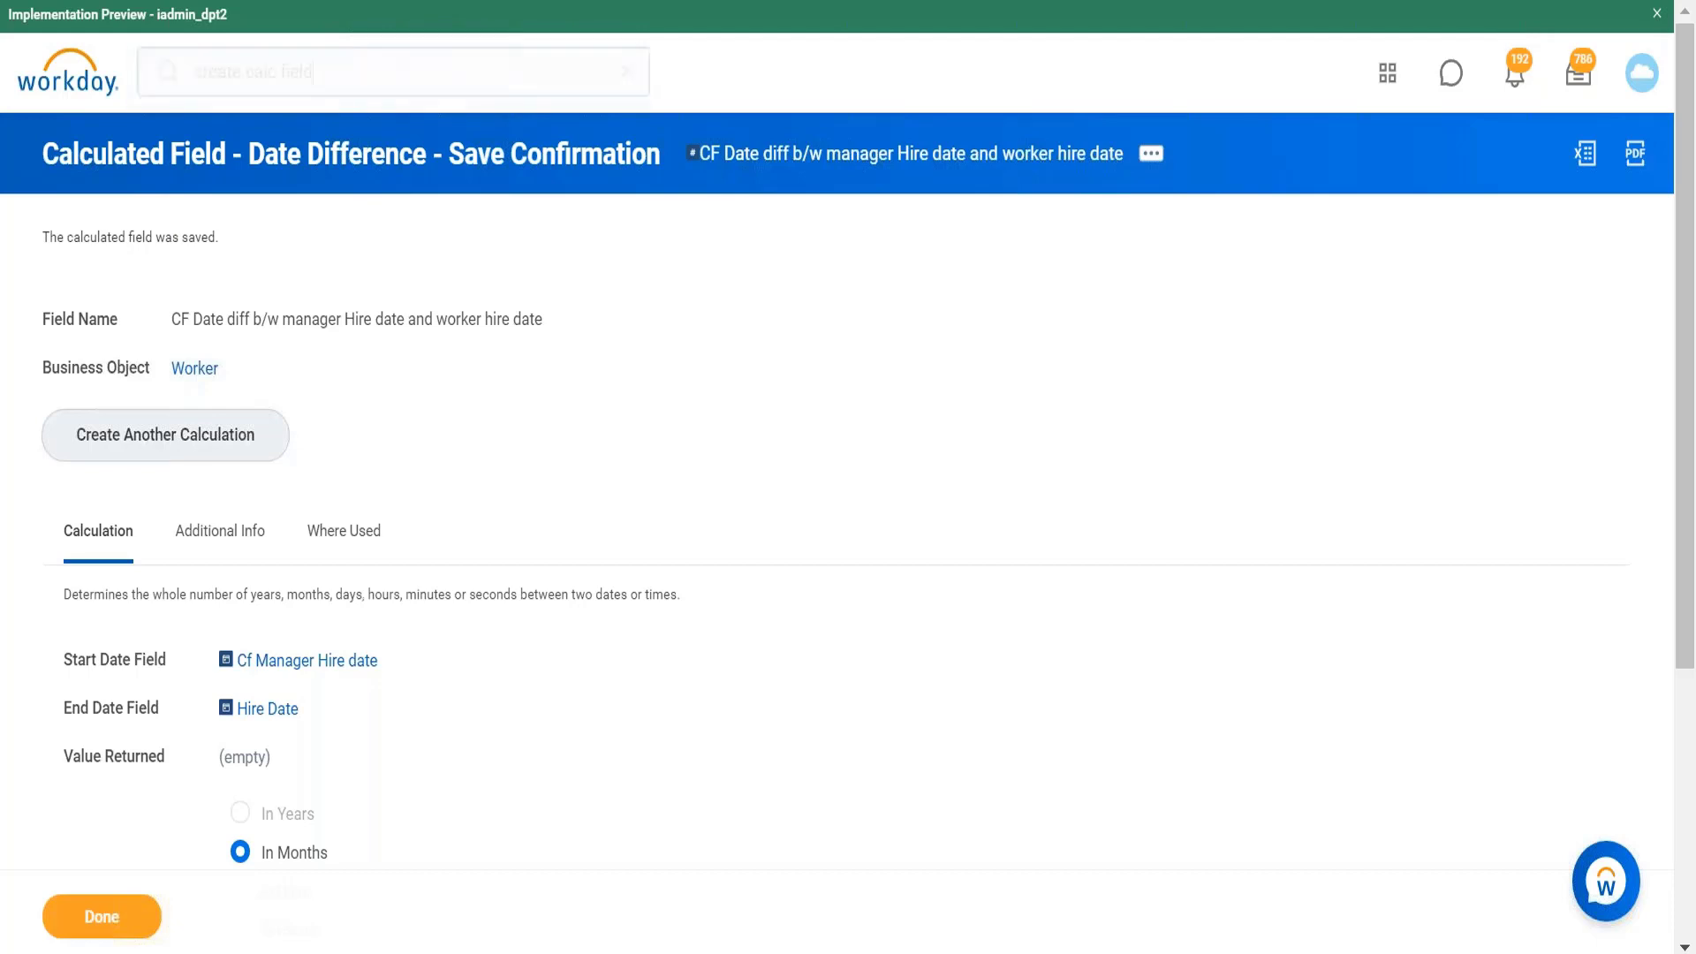
{"action": "key", "text": "Return"}
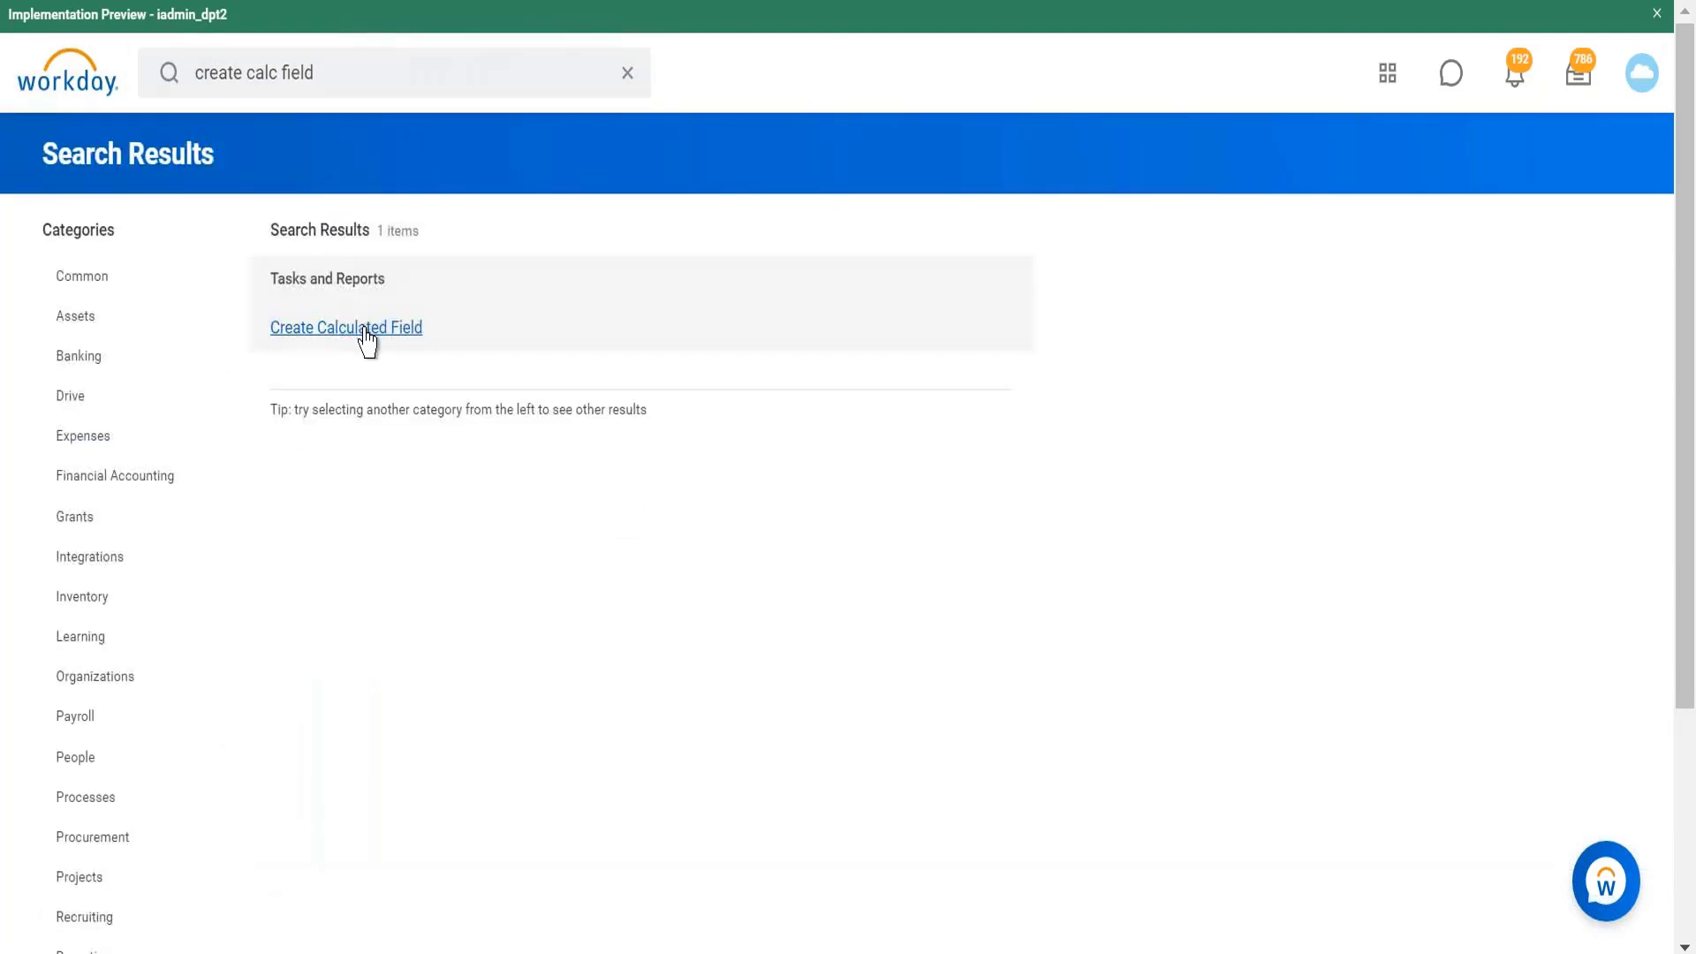
{"action": "left_click", "coordinate": [319, 256]}
{"action": "type", "text": "CF ESI "}
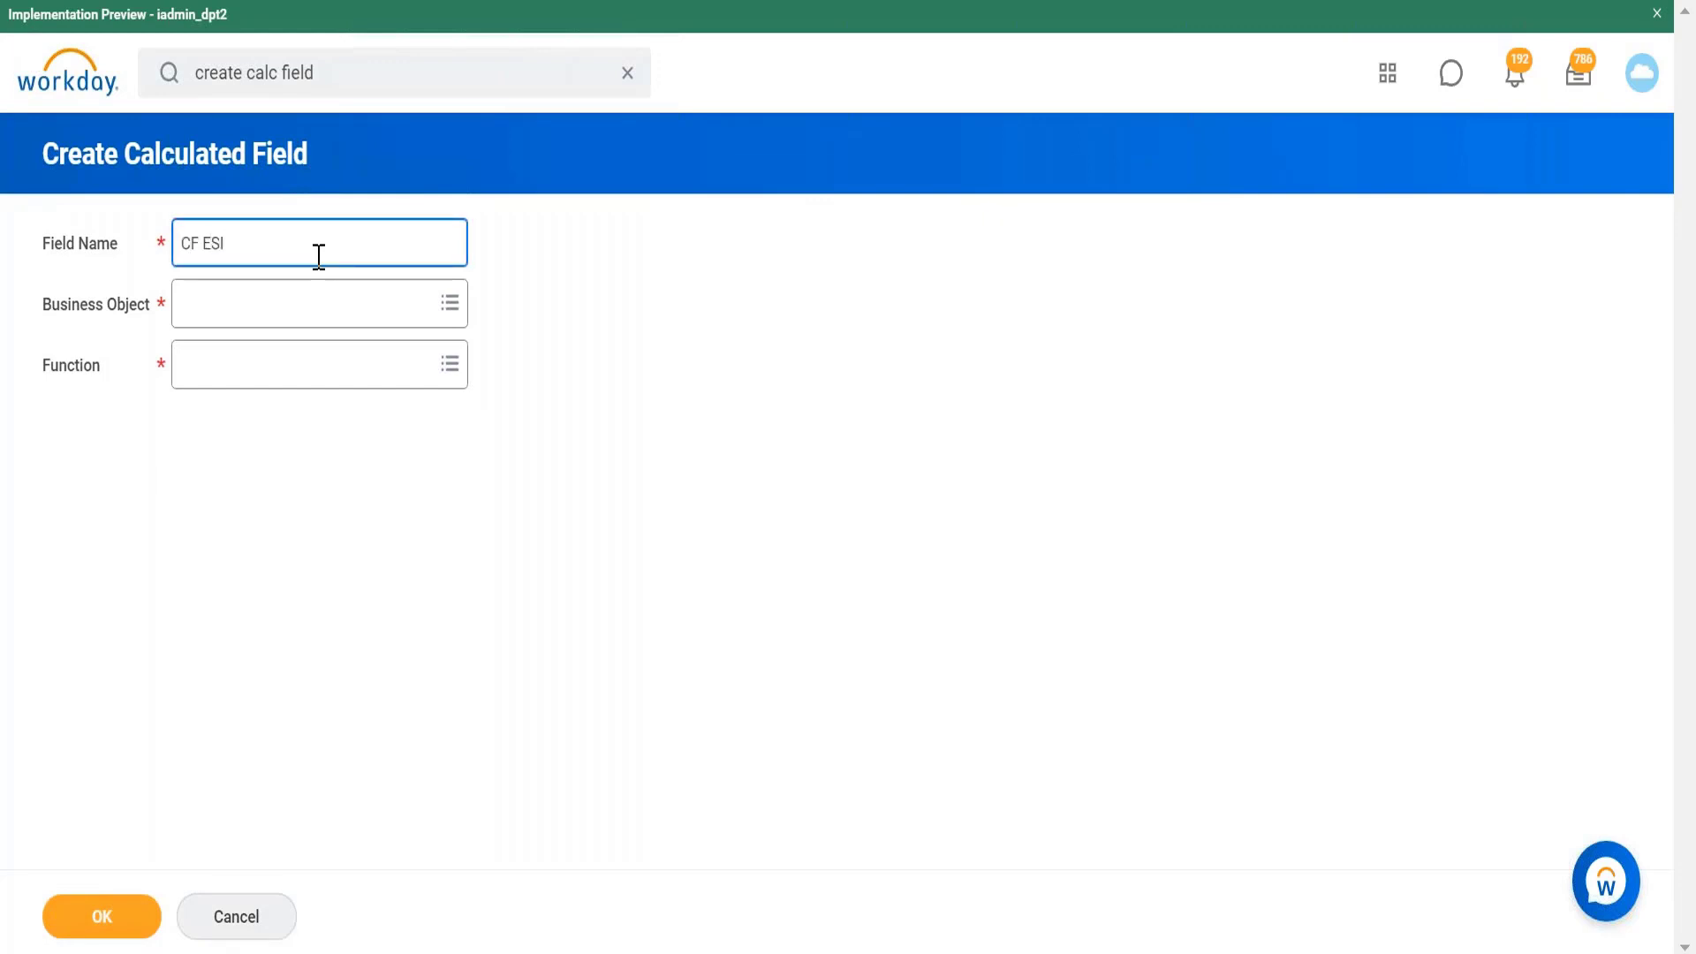
{"action": "type", "text": "Dpendent is spouse"}
{"action": "left_click", "coordinate": [240, 244]}
{"action": "type", "text": "e"}
Set the business object to Worker and the function to Extract Single Instance, and continue to the calculation definition.
{"action": "left_click", "coordinate": [265, 314]}
{"action": "type", "text": "worker"}
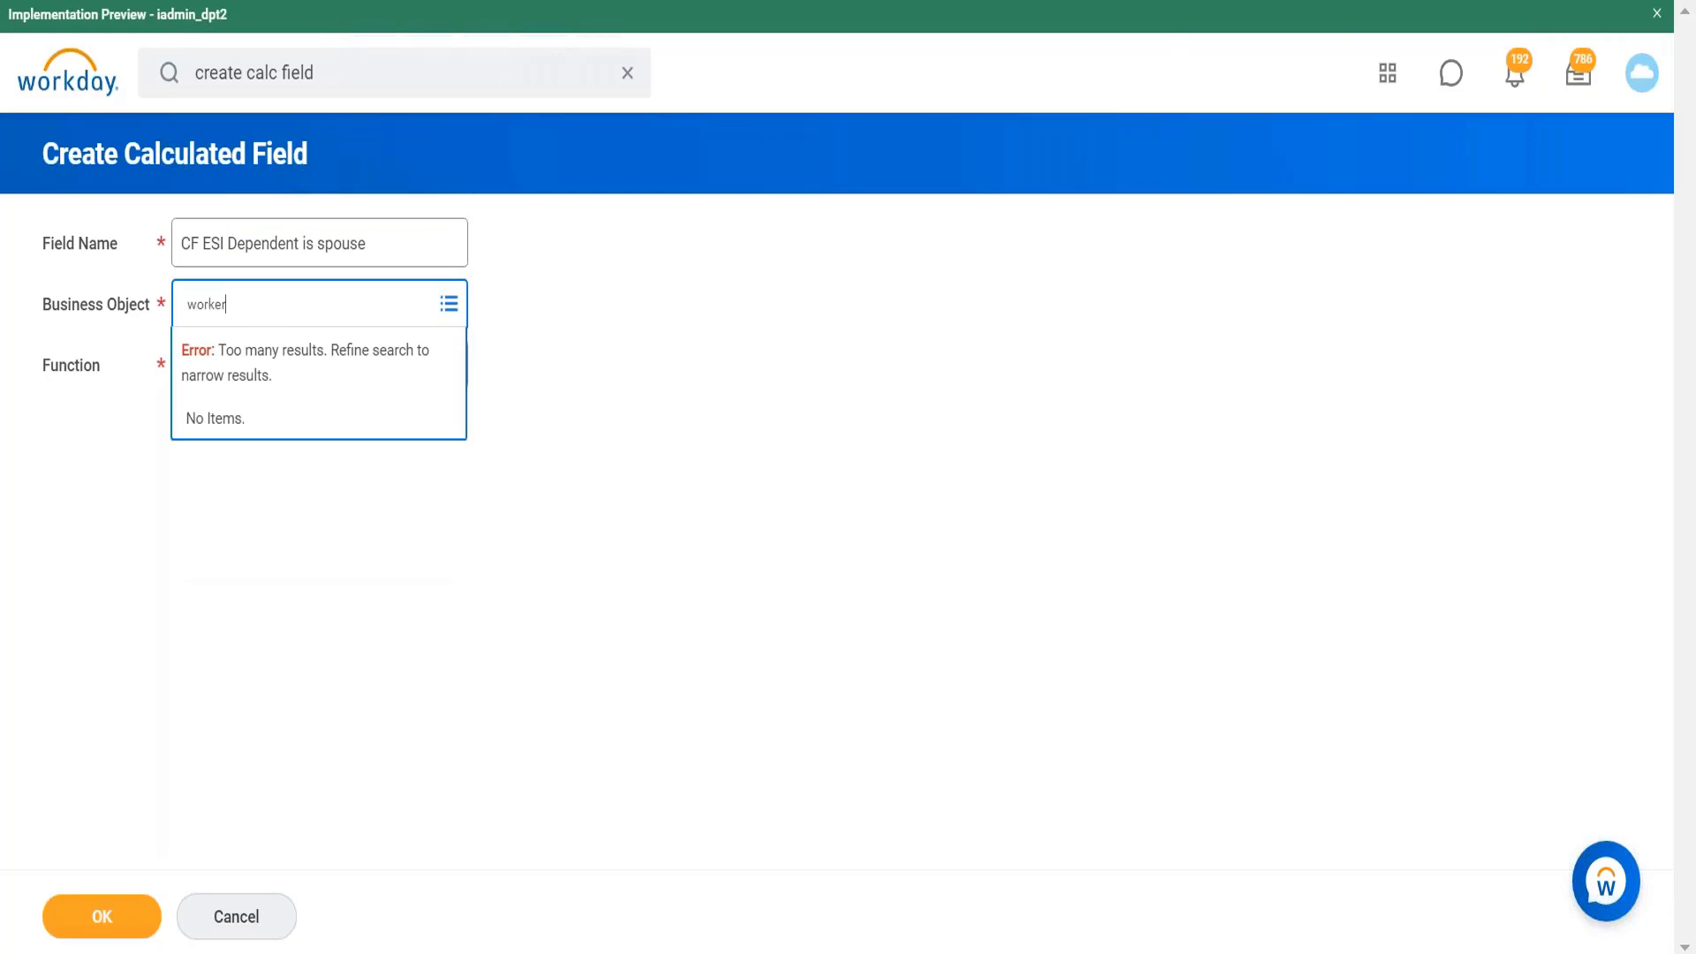
{"action": "key", "text": "Return"}
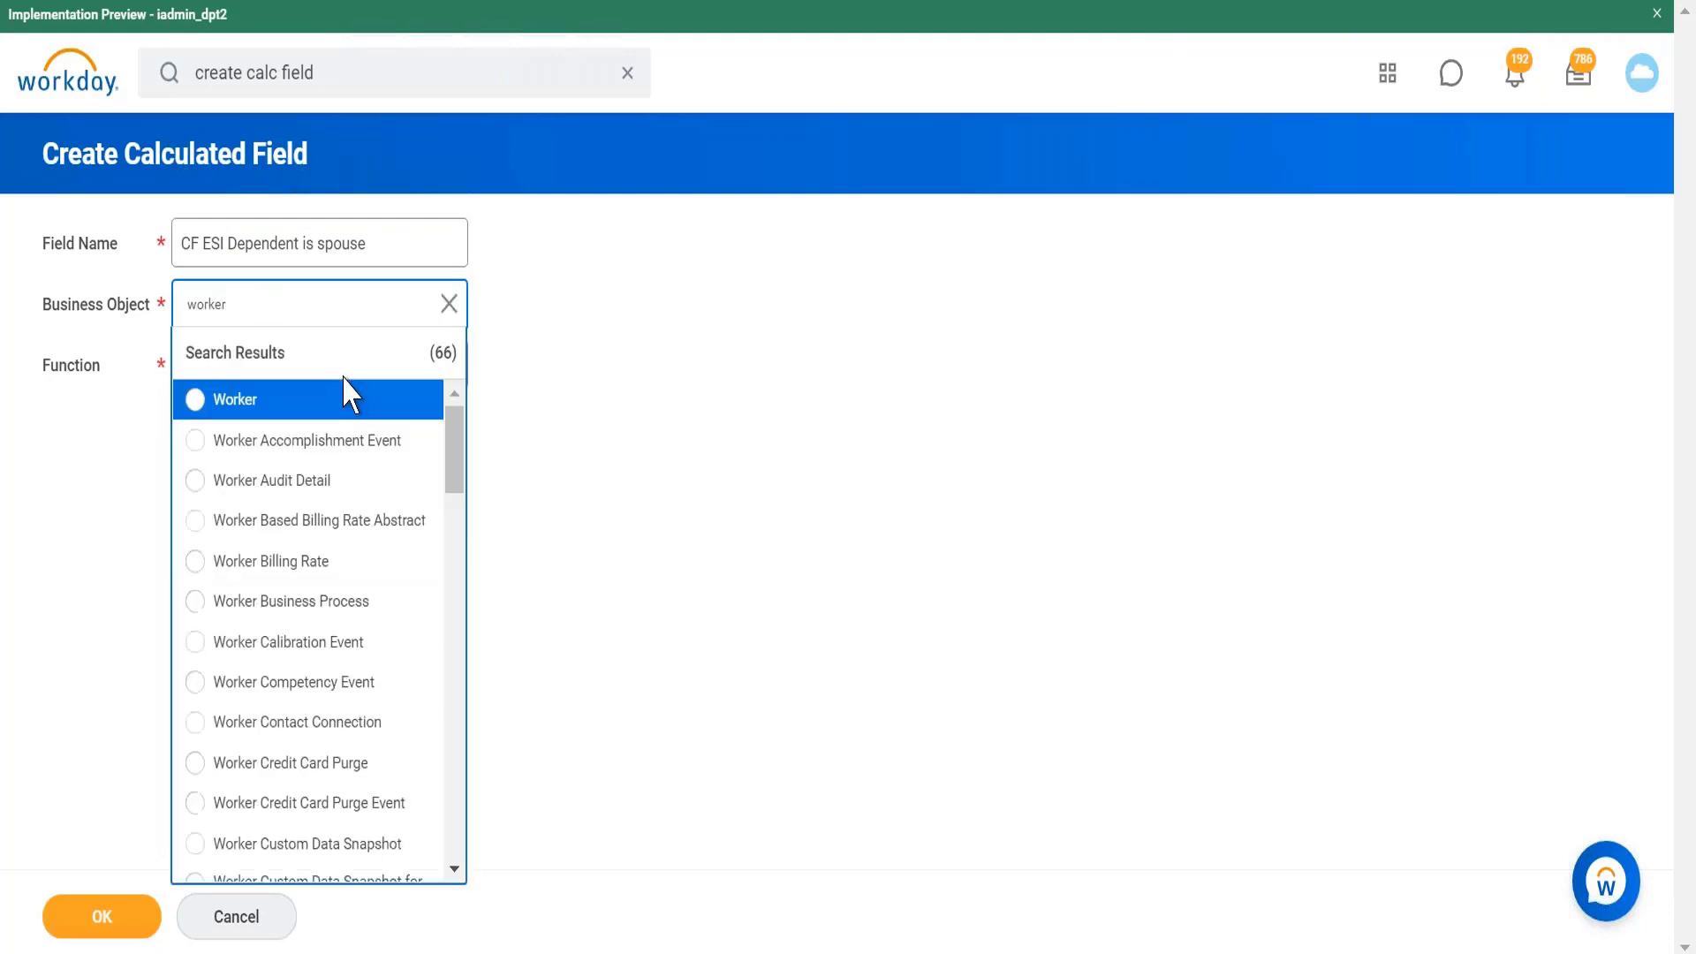
{"action": "left_click", "coordinate": [351, 405]}
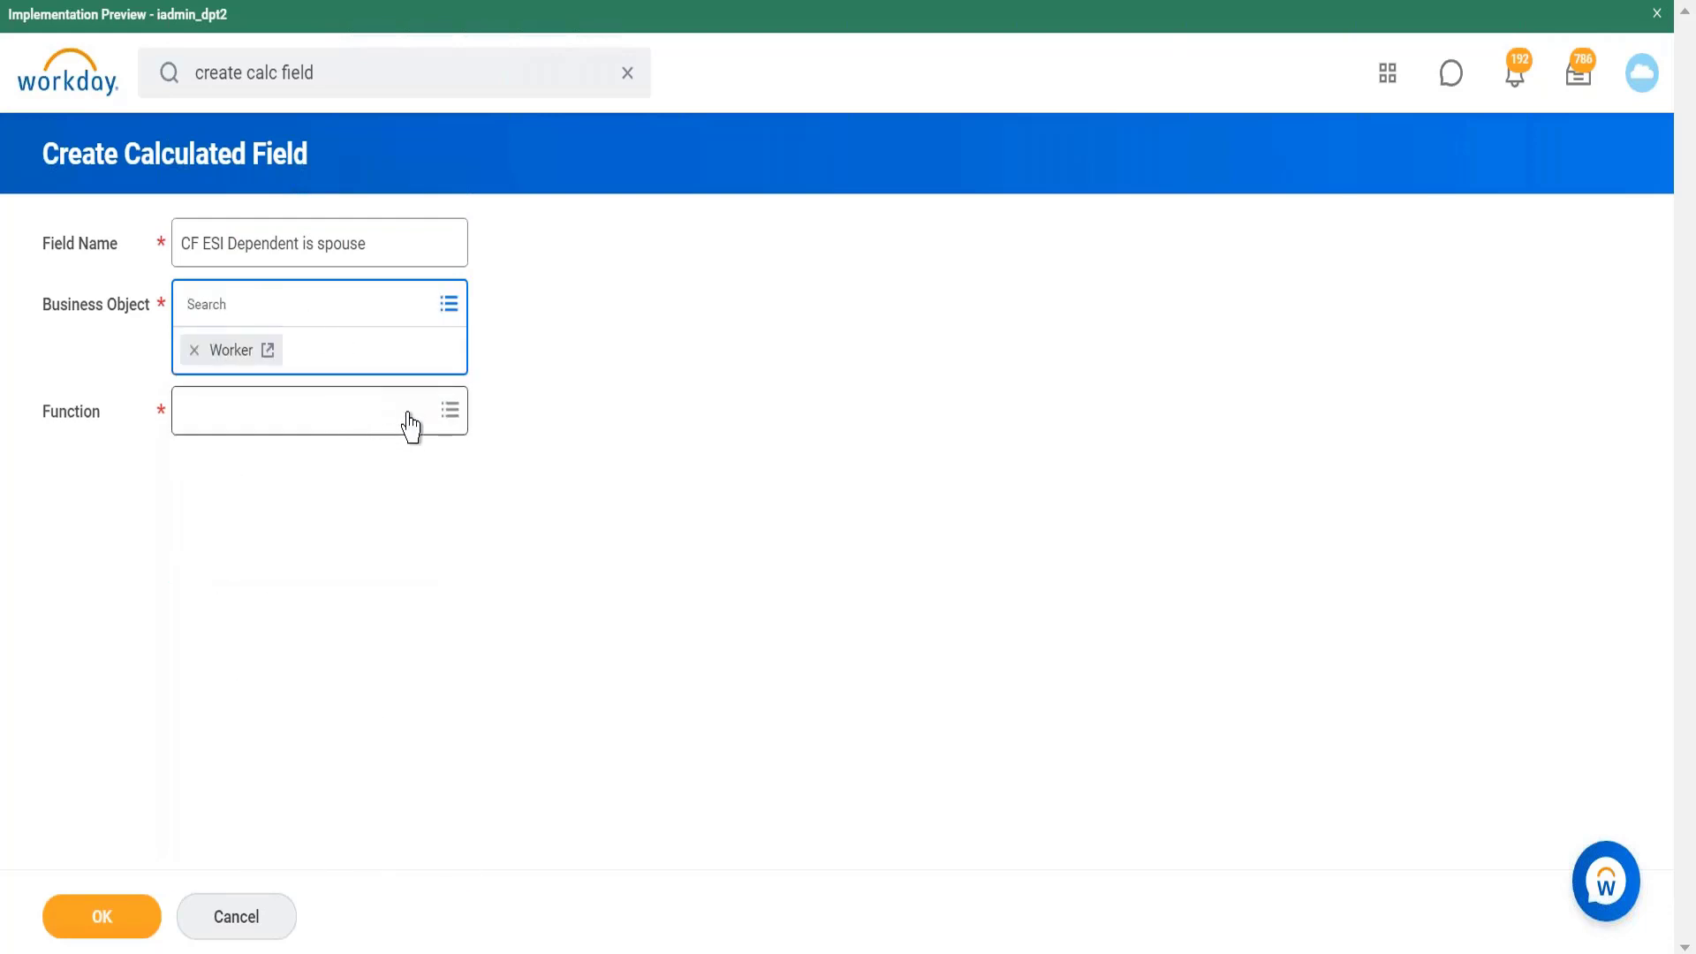
{"action": "left_click", "coordinate": [409, 420]}
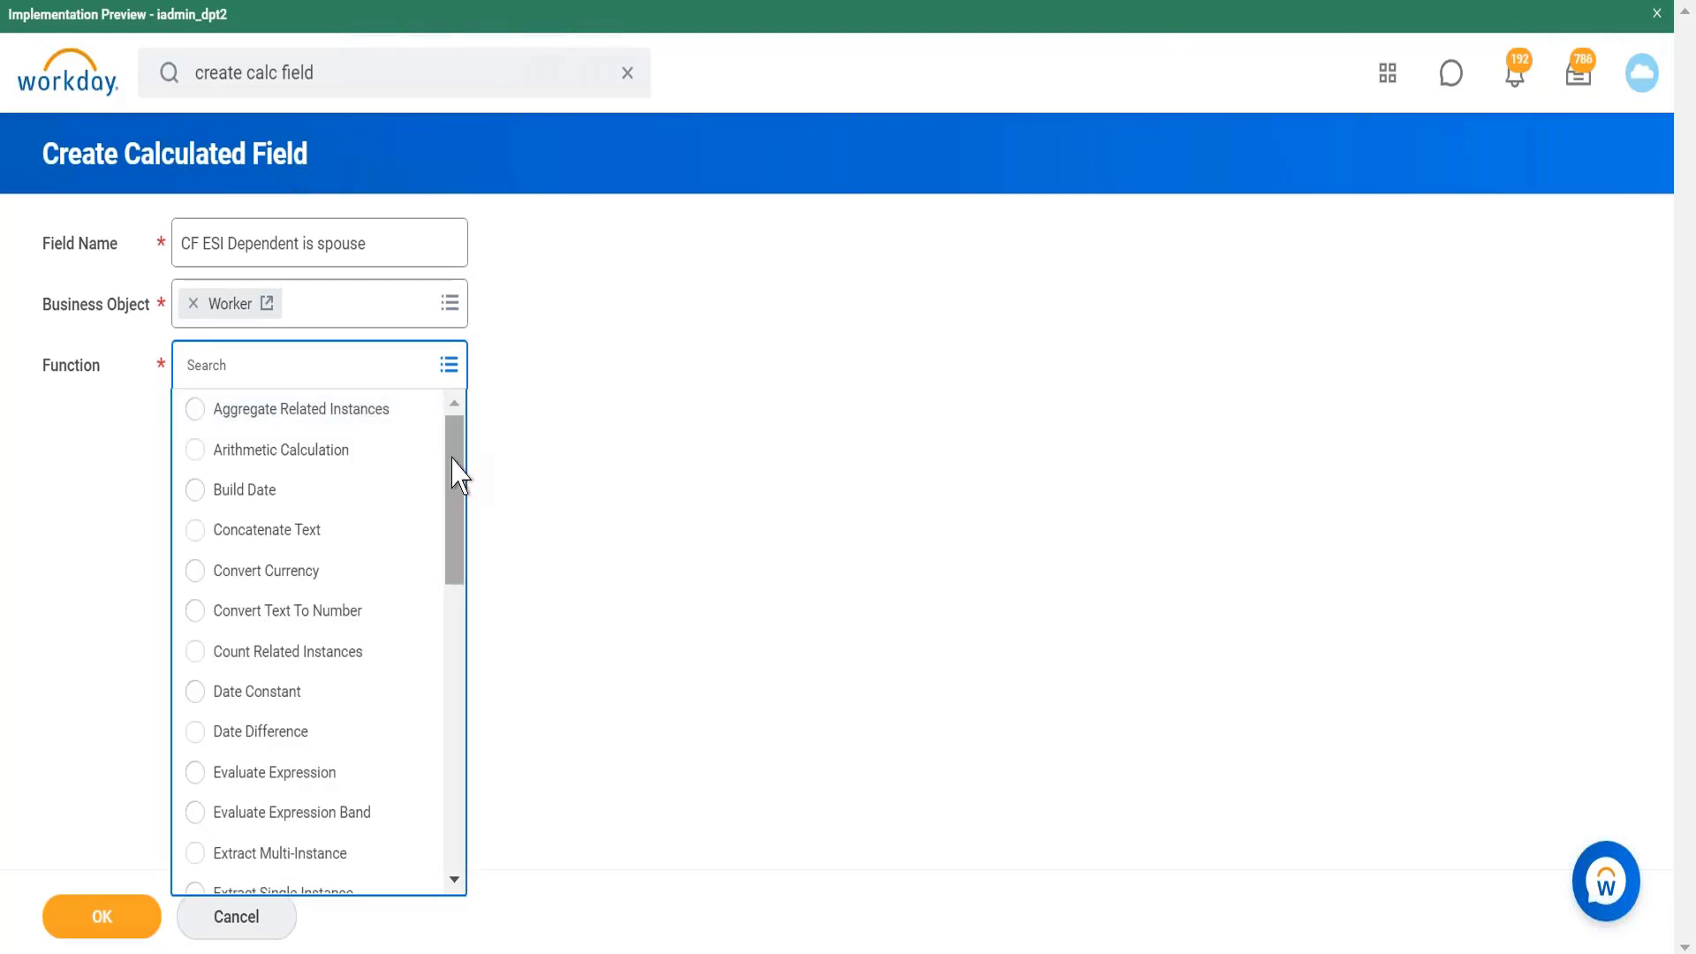
{"action": "left_click_drag", "start_coordinate": [458, 473], "coordinate": [457, 516]}
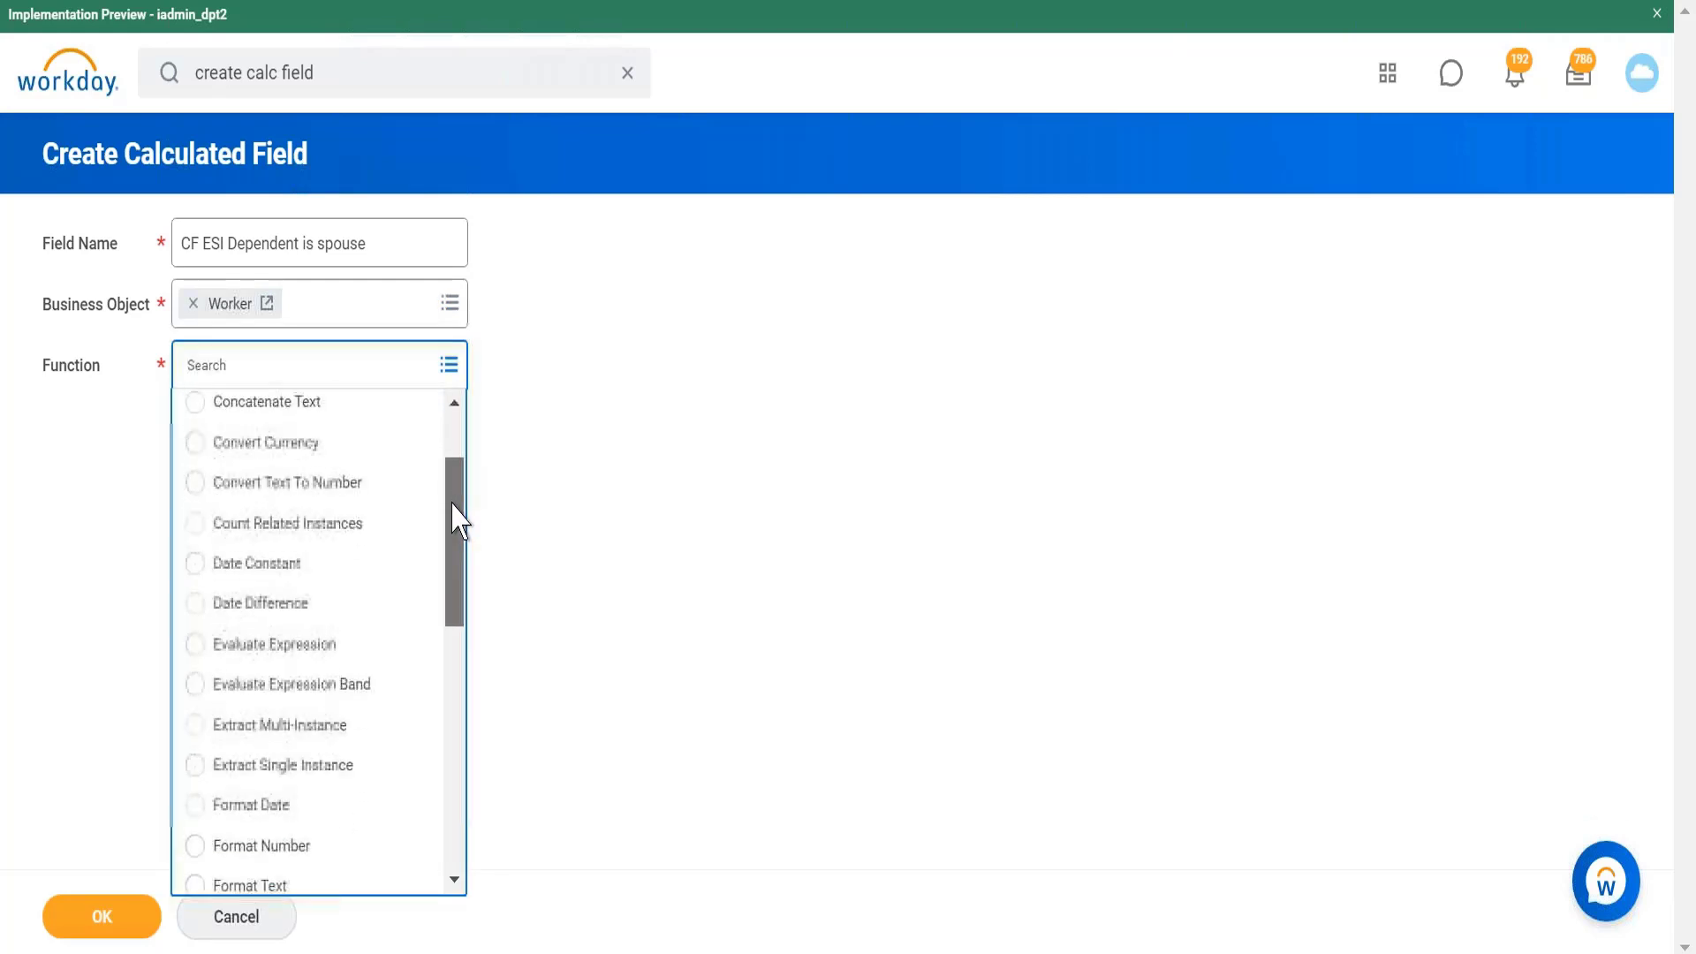
{"action": "left_click", "coordinate": [305, 764]}
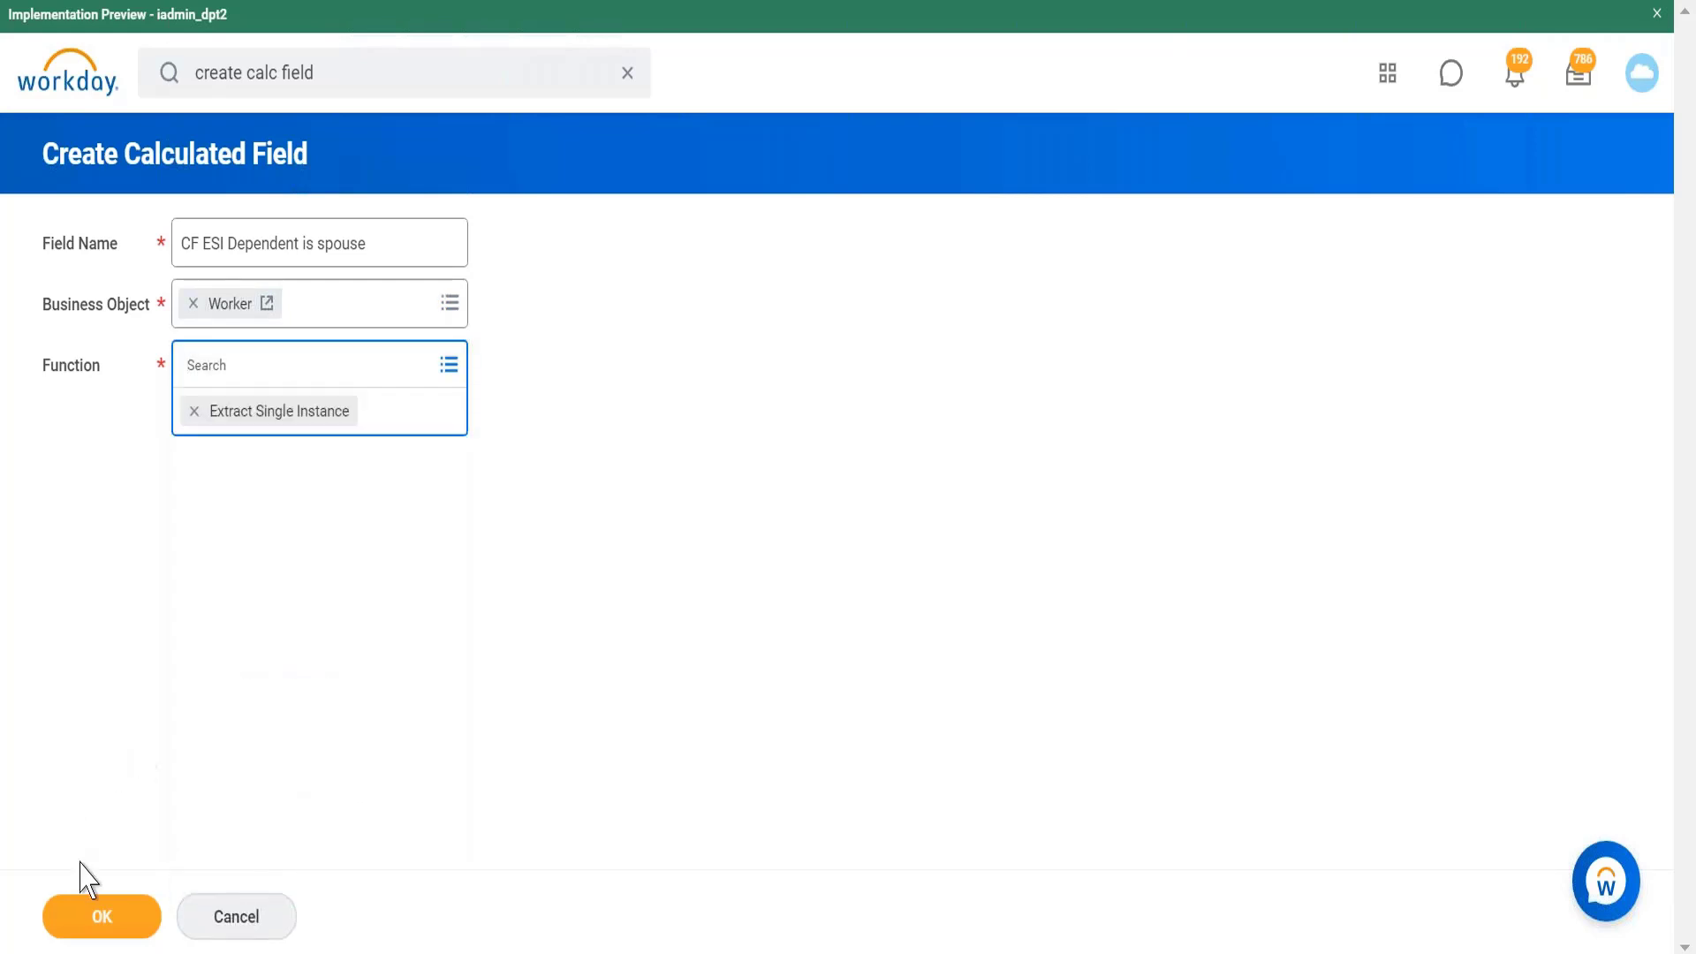
{"action": "left_click", "coordinate": [108, 926]}
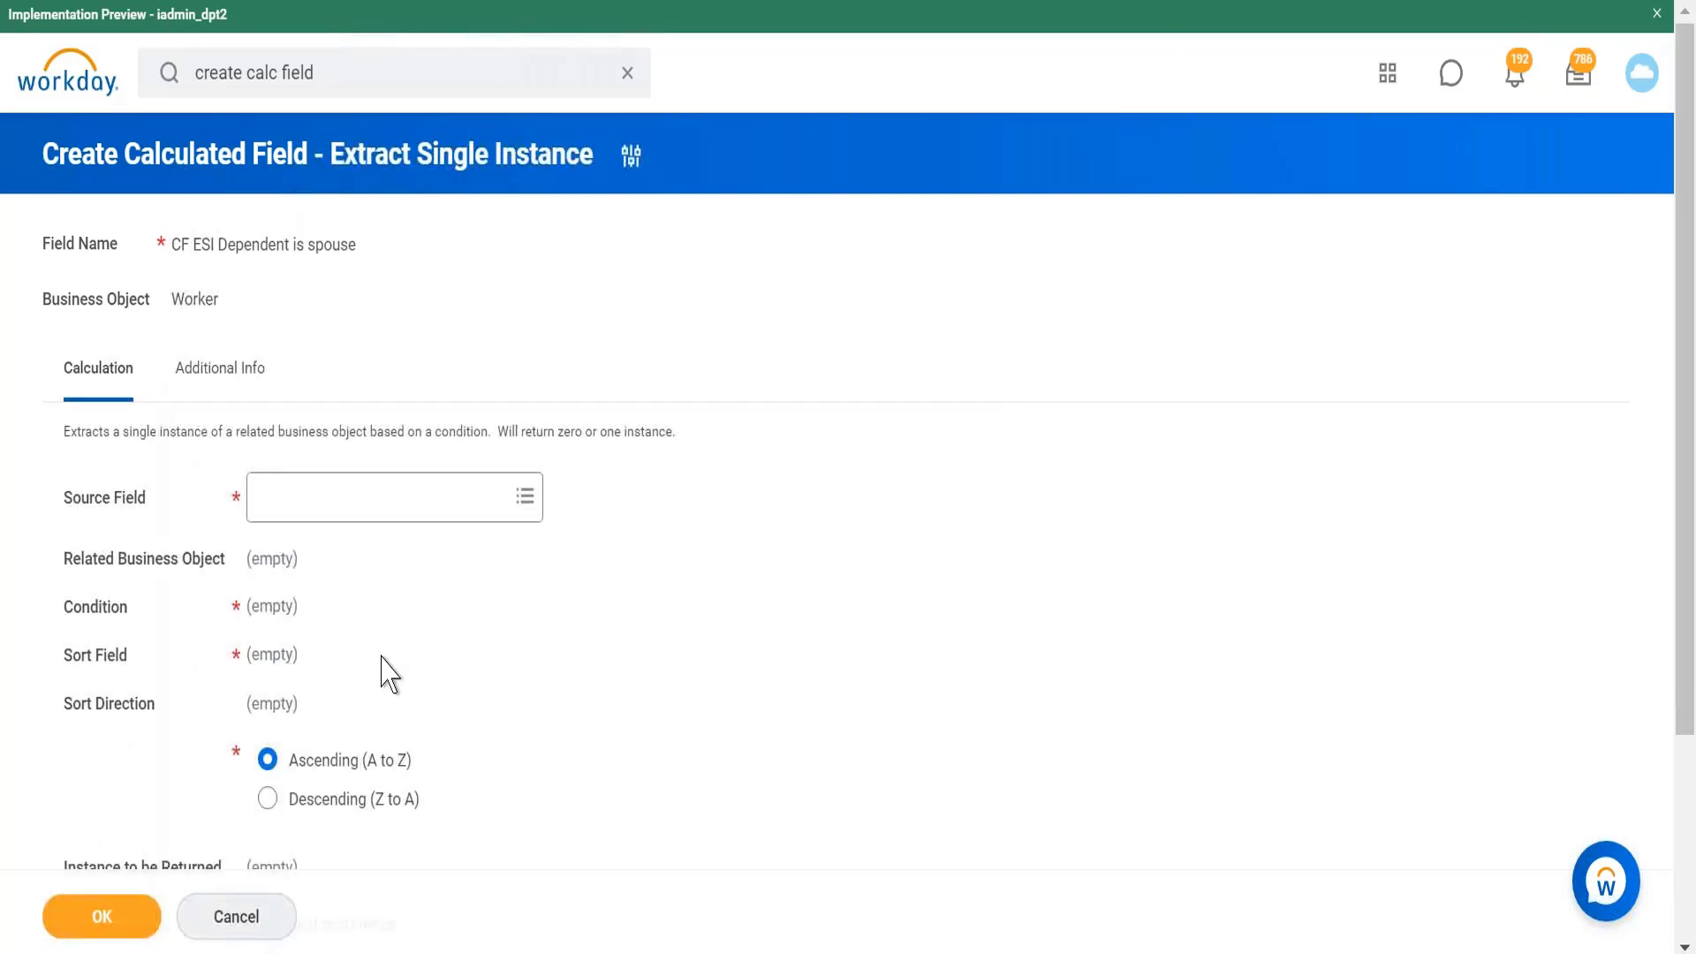
Search the Source Field for "dependent" and choose Dependents.
{"action": "left_click", "coordinate": [458, 500]}
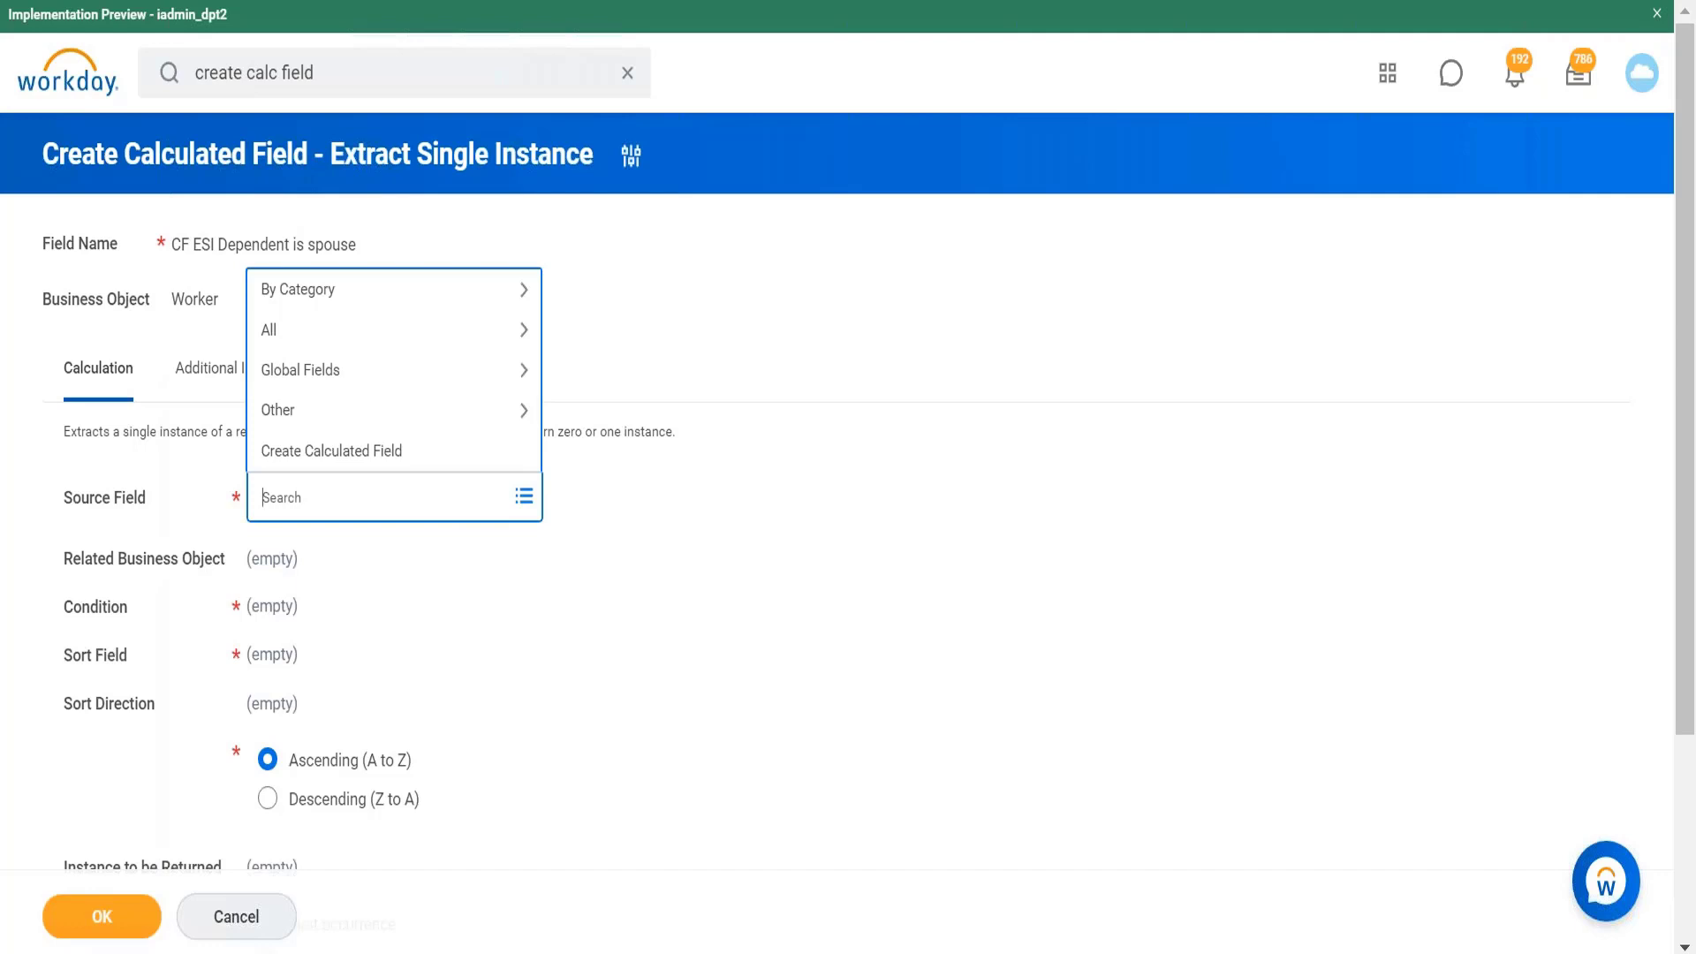
{"action": "type", "text": "dependent"}
{"action": "key", "text": "Return"}
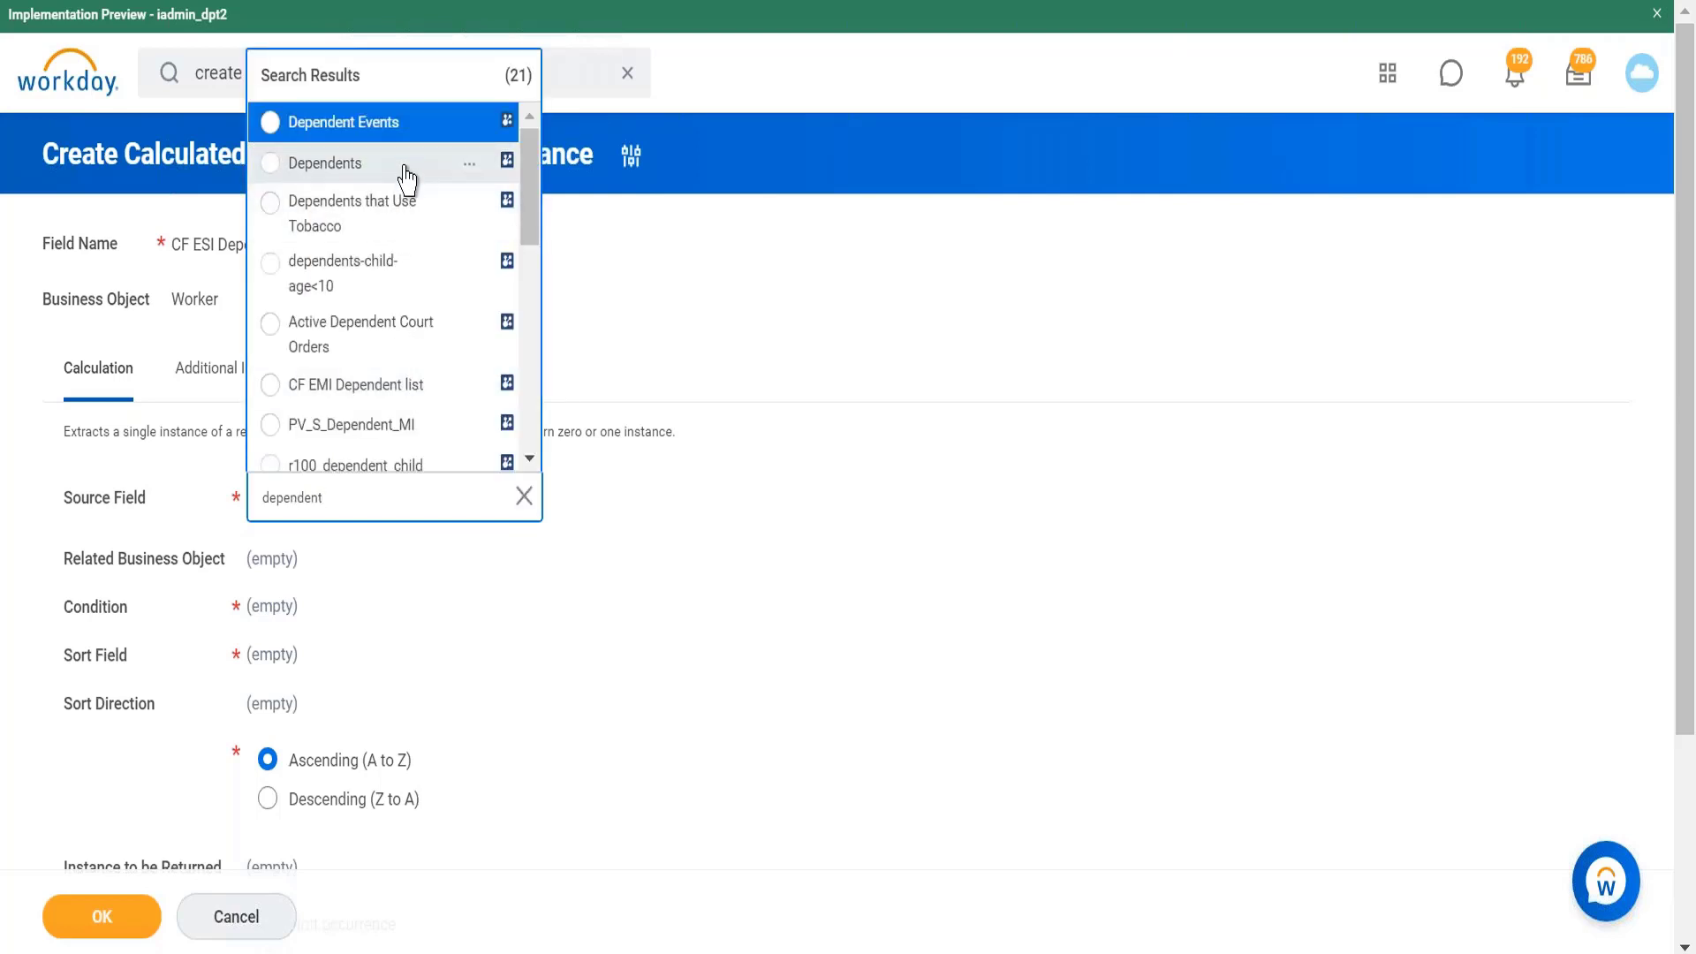
{"action": "left_click", "coordinate": [406, 172]}
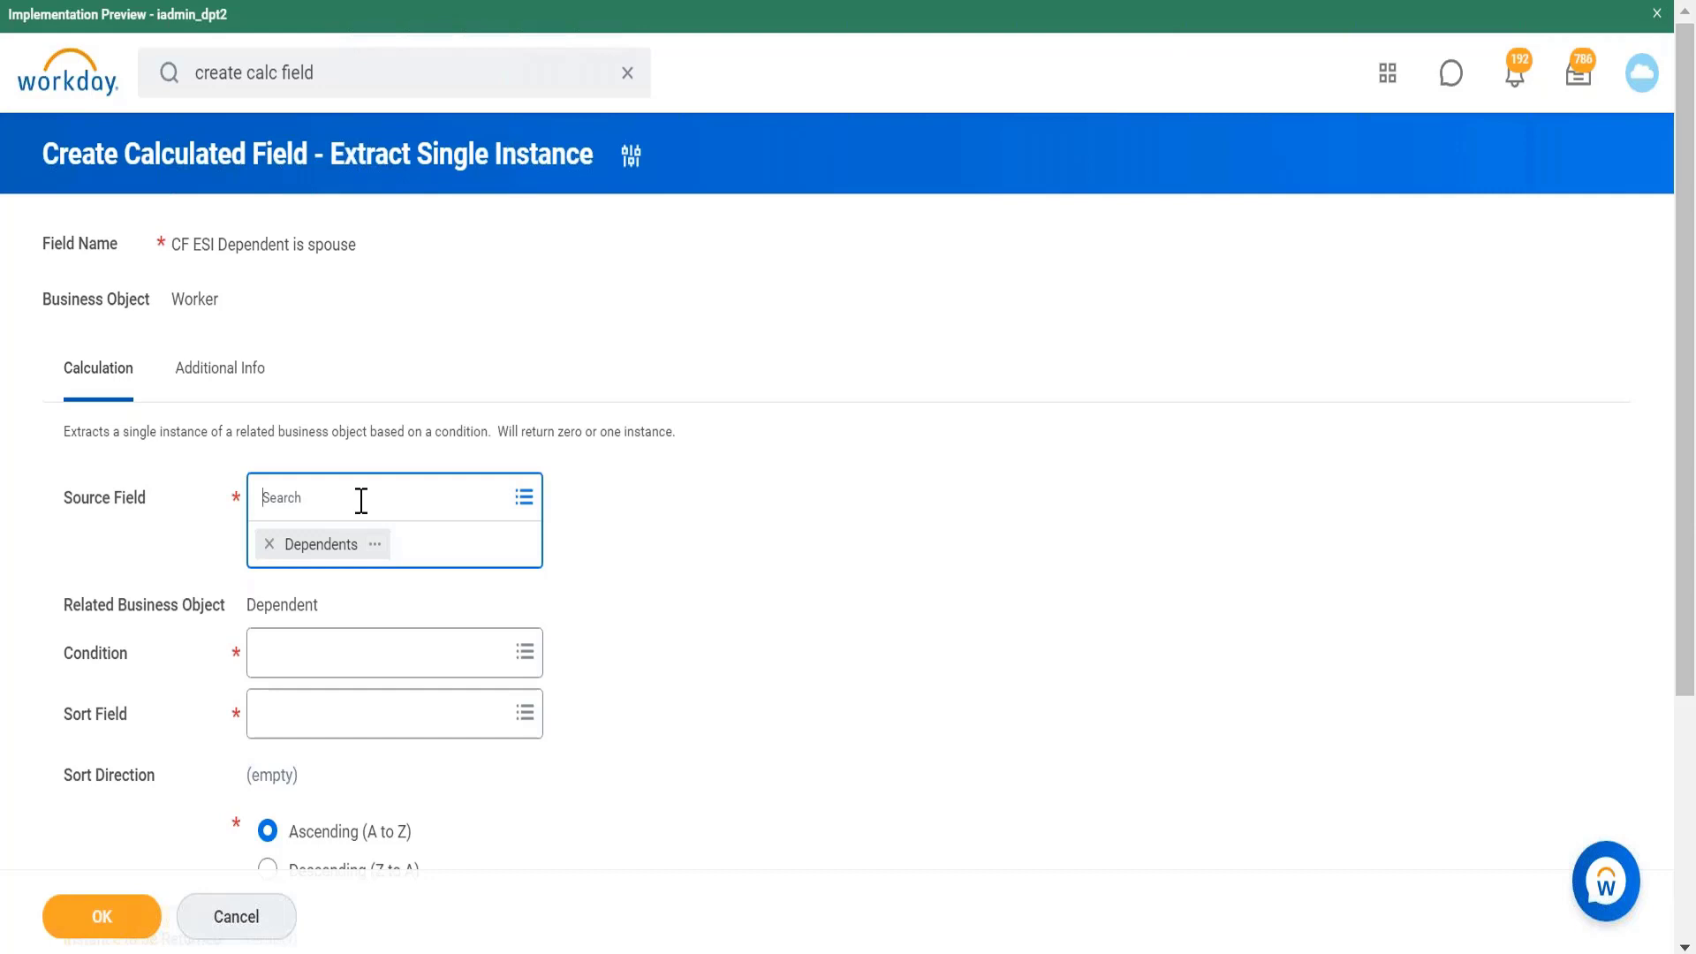
Examine the report field details of the Dependents source field, including its field type and related business object.
{"action": "left_click", "coordinate": [525, 497]}
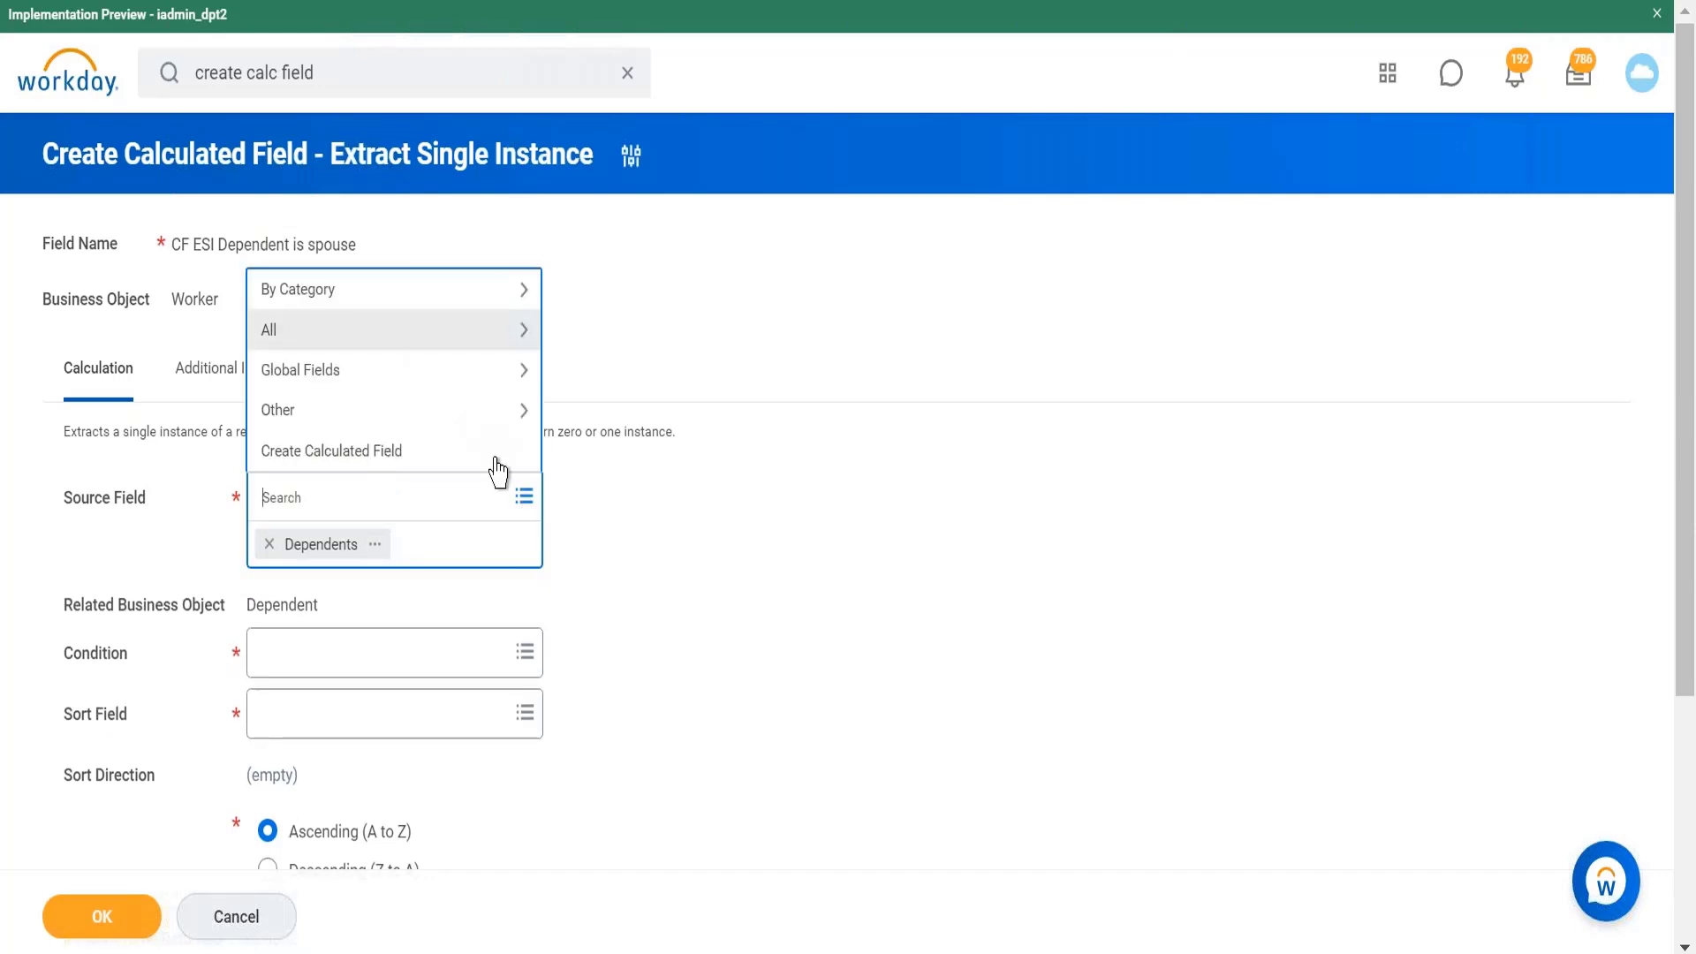
{"action": "left_click", "coordinate": [489, 501]}
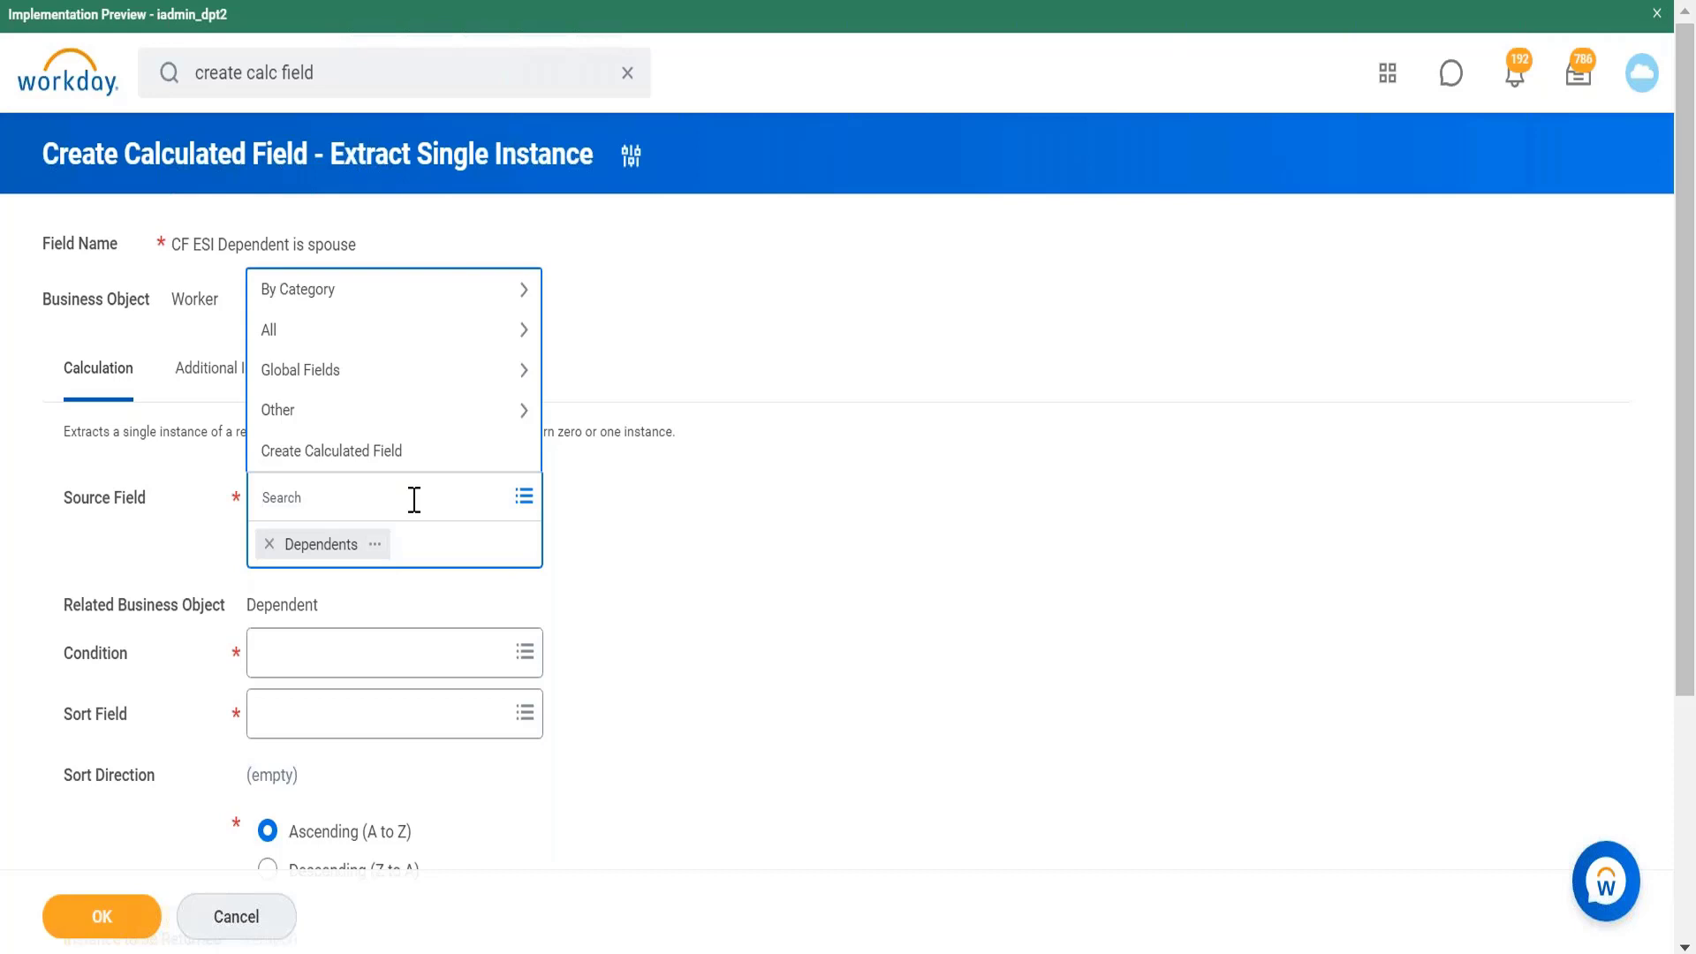
{"action": "left_click", "coordinate": [375, 544]}
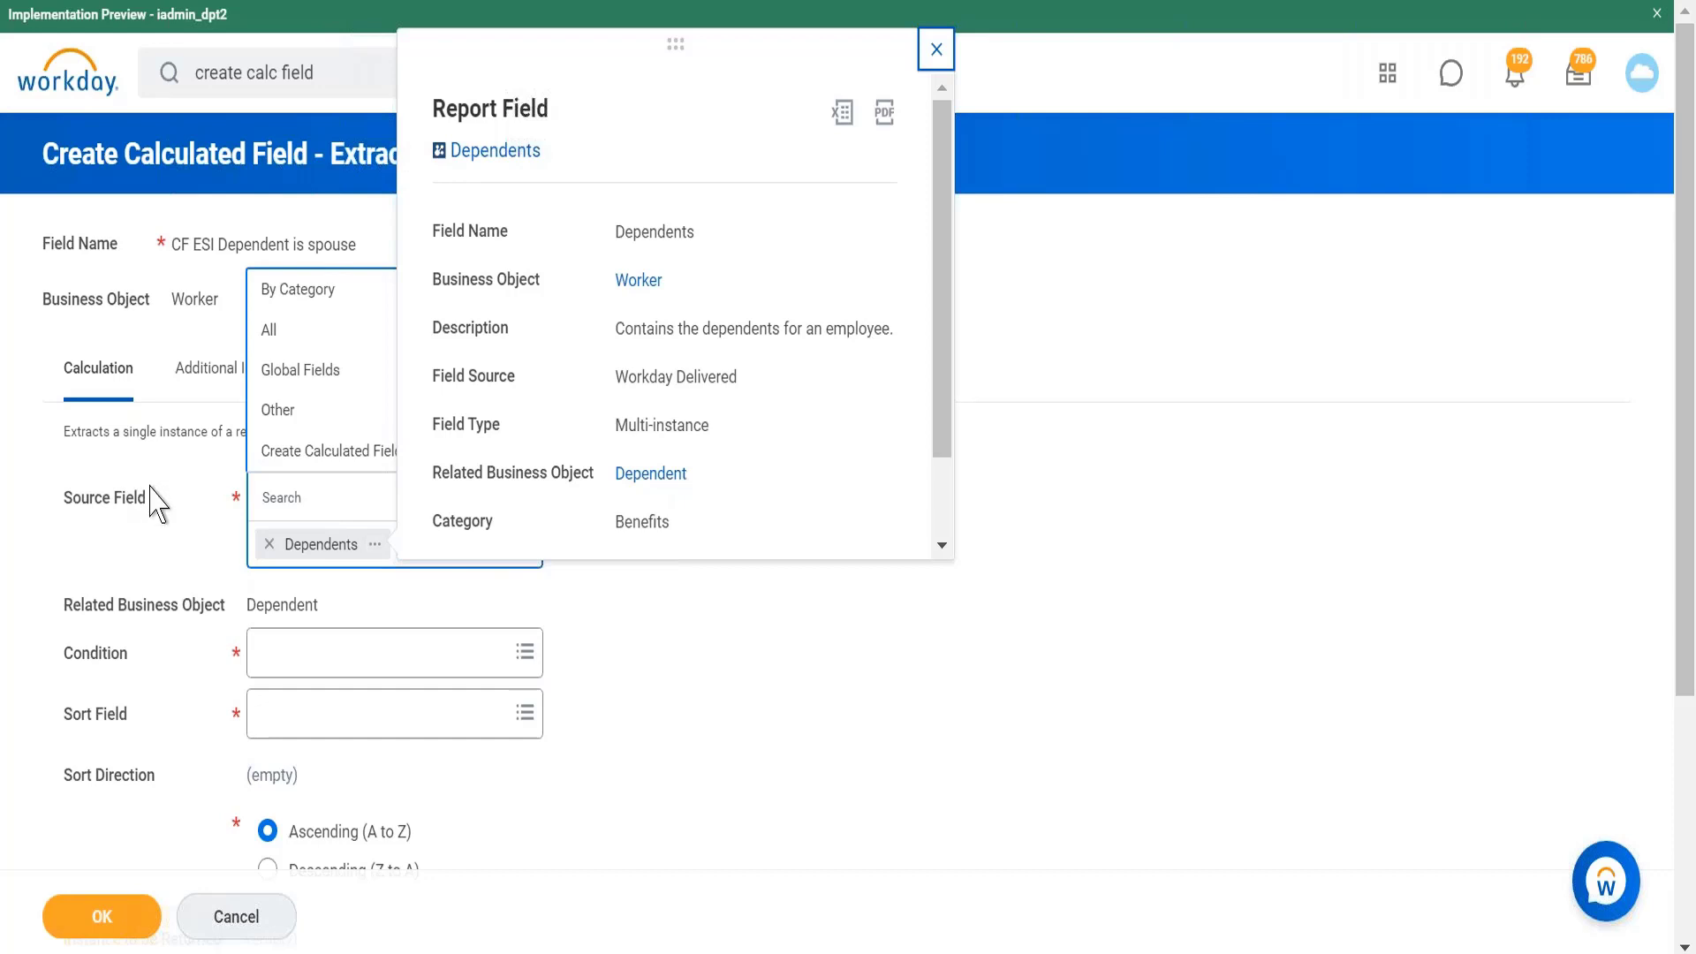
{"action": "left_click", "coordinate": [676, 640]}
{"action": "left_click", "coordinate": [757, 522]}
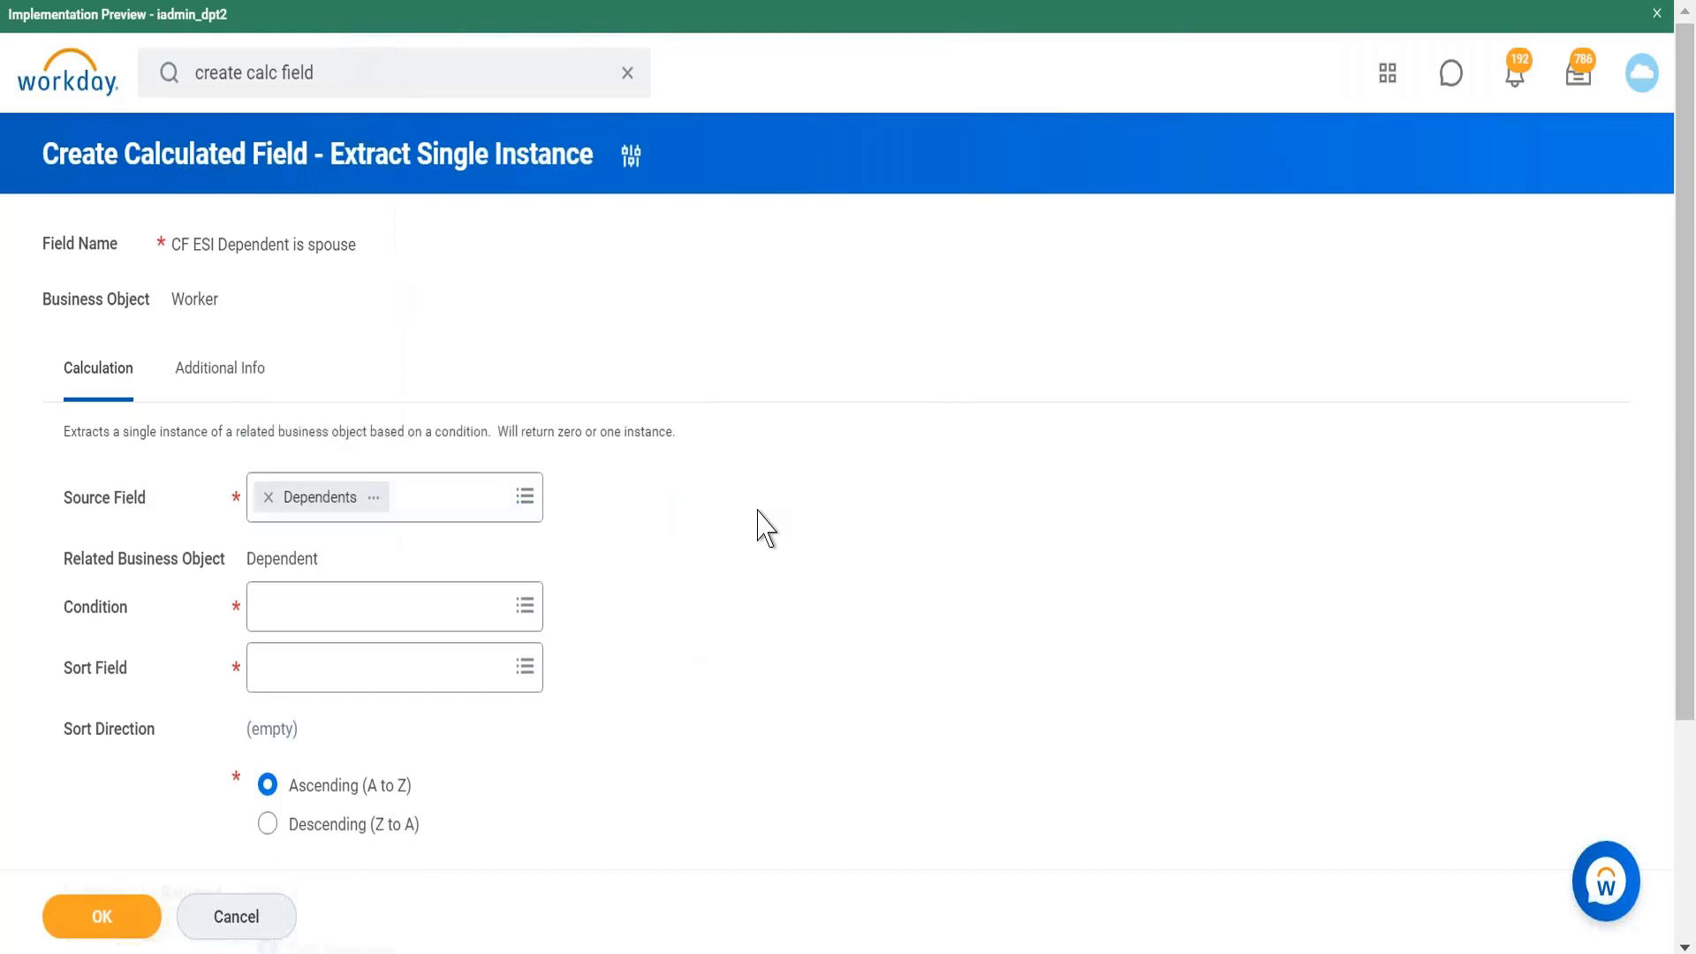
Switch to the Notepad++ notes and add a "Worker Dependent" heading on line 28.
{"action": "mouse_move", "coordinate": [322, 559]}
{"action": "left_click", "coordinate": [461, 951]}
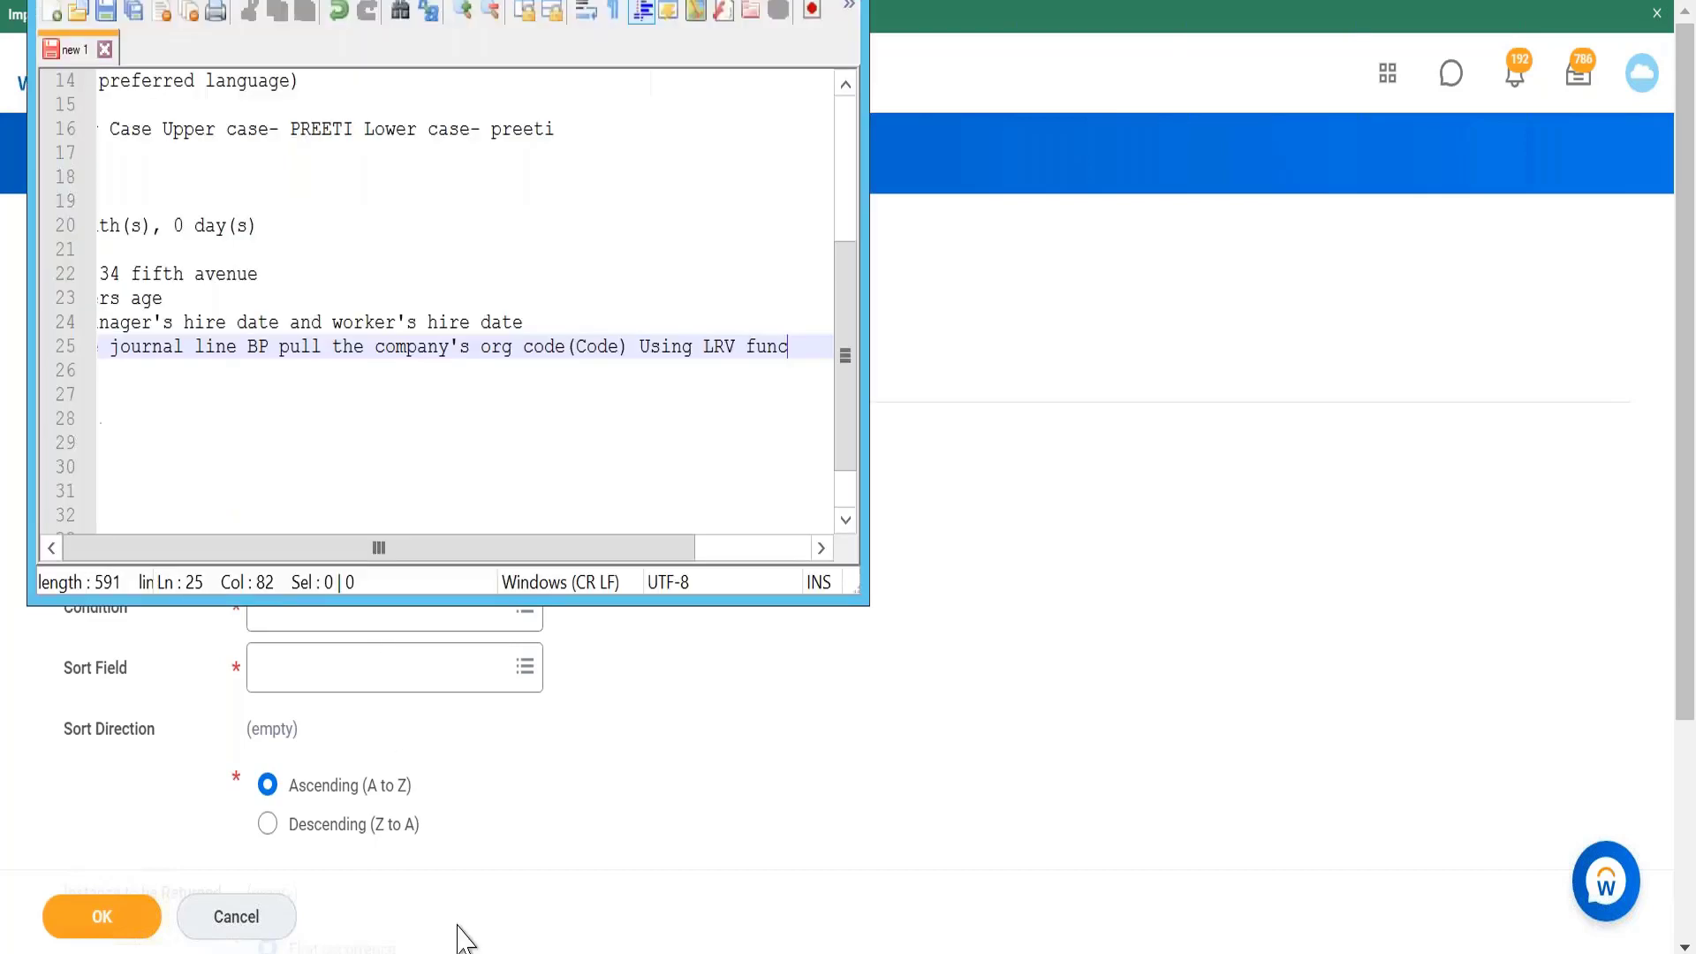
{"action": "left_click", "coordinate": [141, 406]}
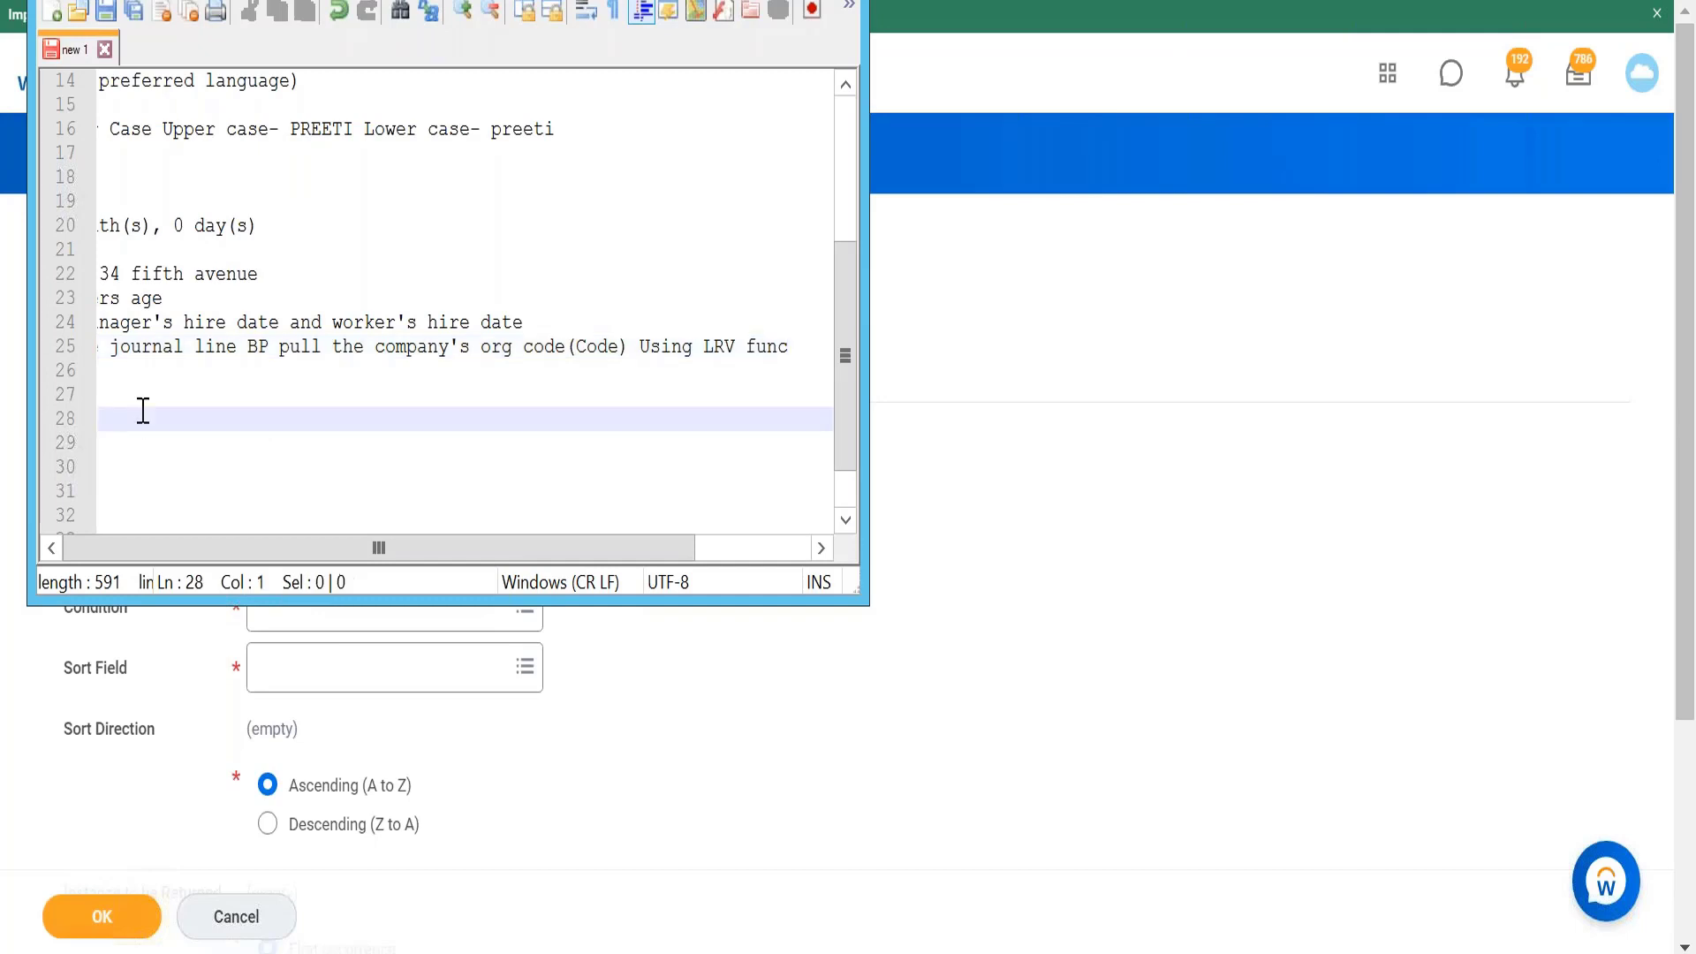
{"action": "scroll", "coordinate": [141, 406], "scroll_direction": "down", "scroll_amount": 1}
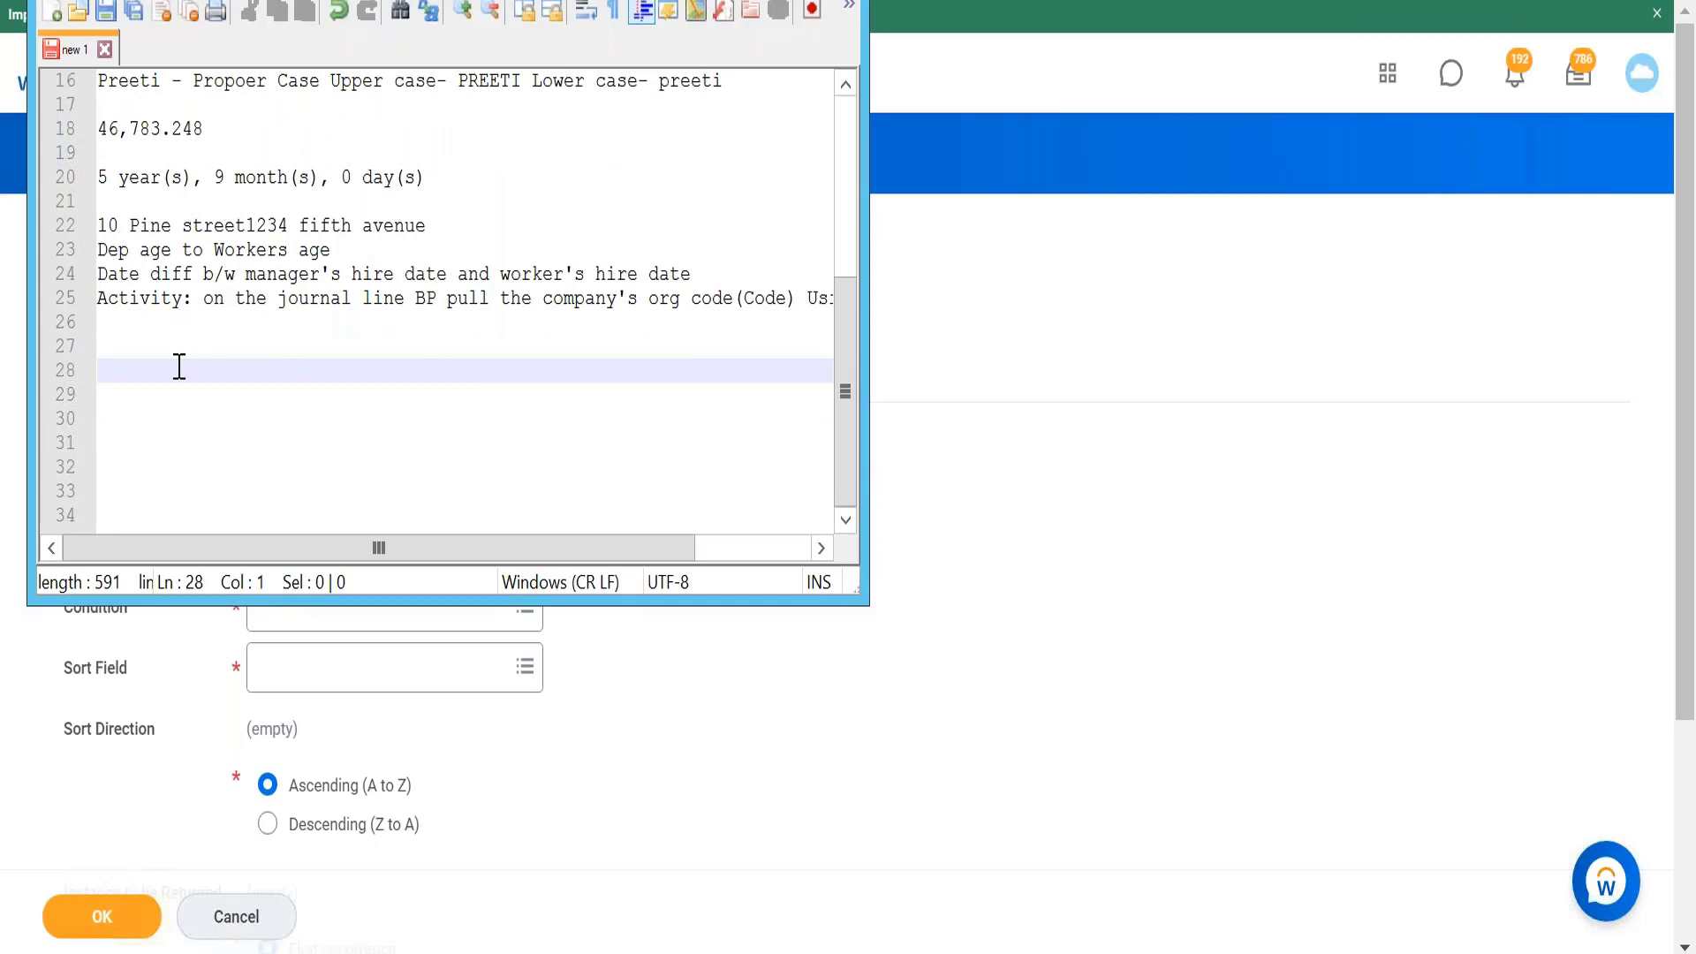
{"action": "type", "text": "Worker Depended"}
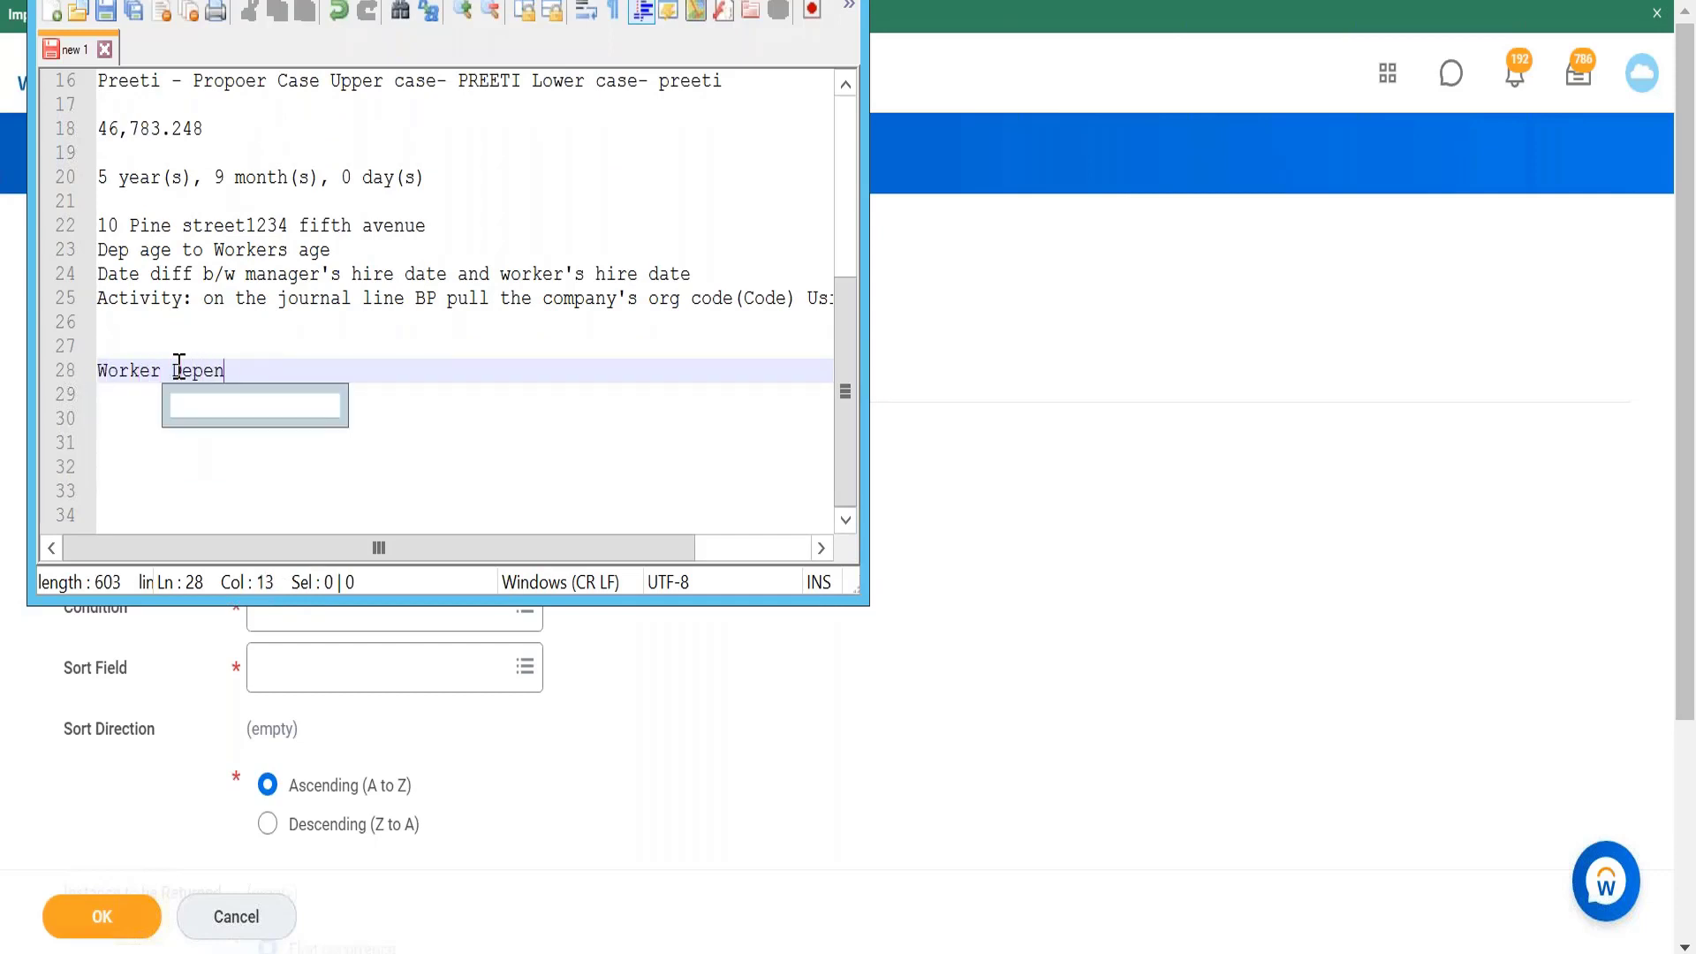
{"action": "key", "text": "BackSpace"}
{"action": "key", "text": "BackSpace"}
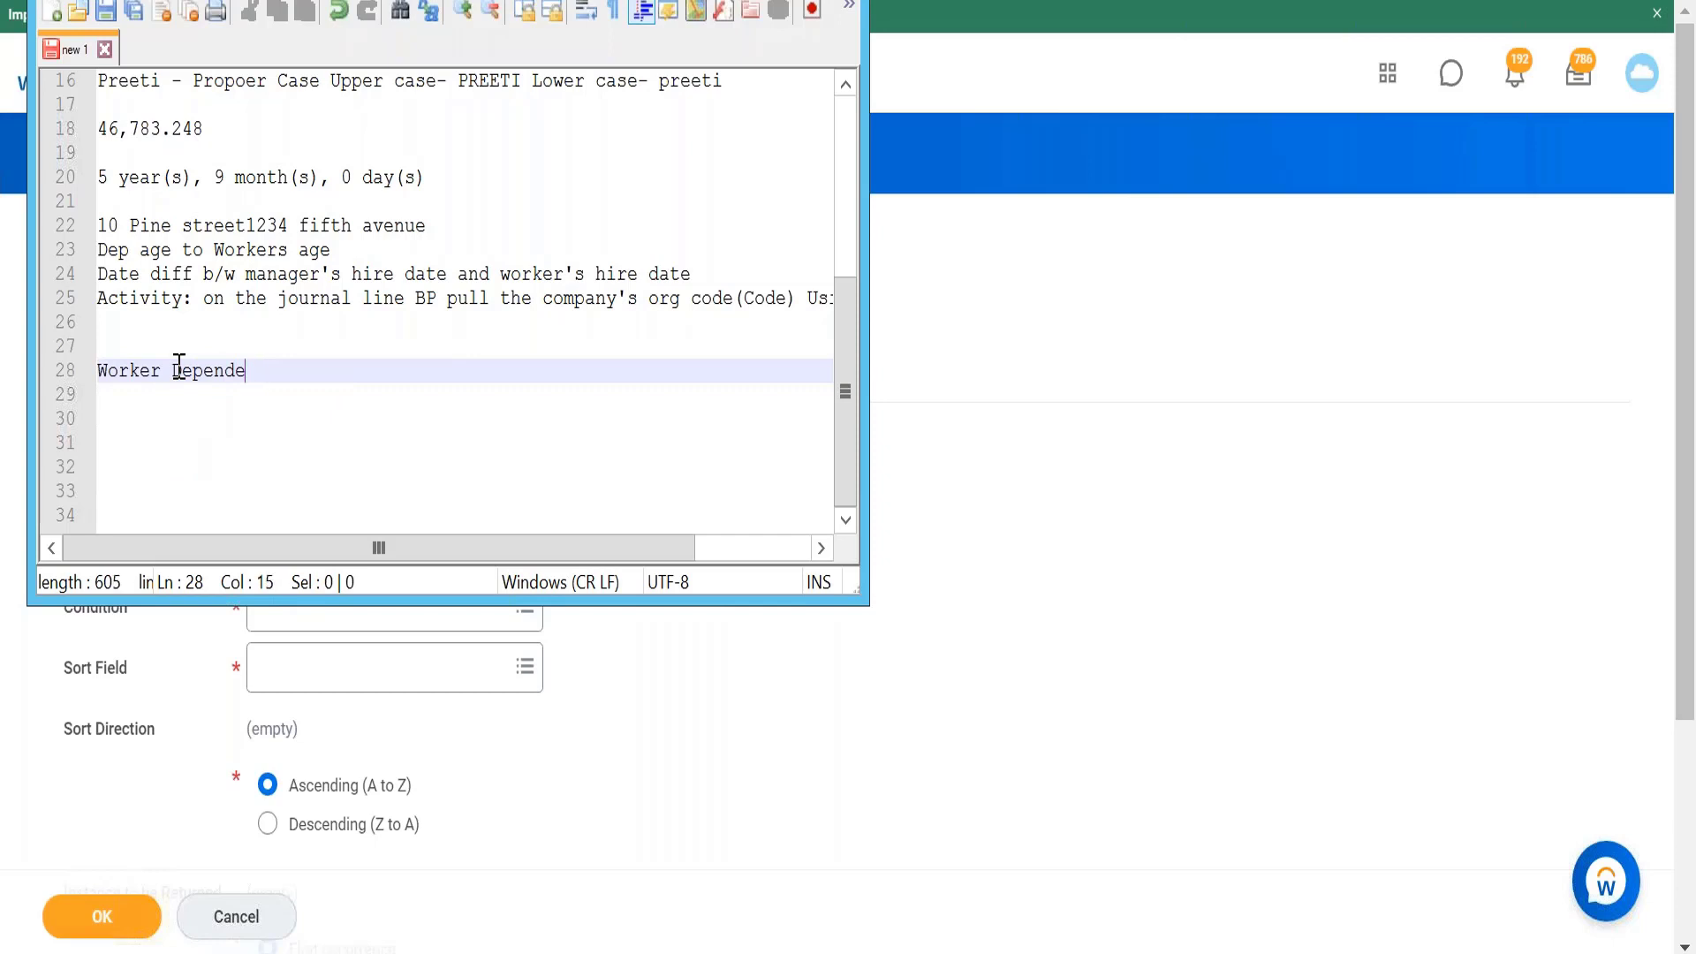
{"action": "type", "text": "nt"}
{"action": "key", "text": "Return"}
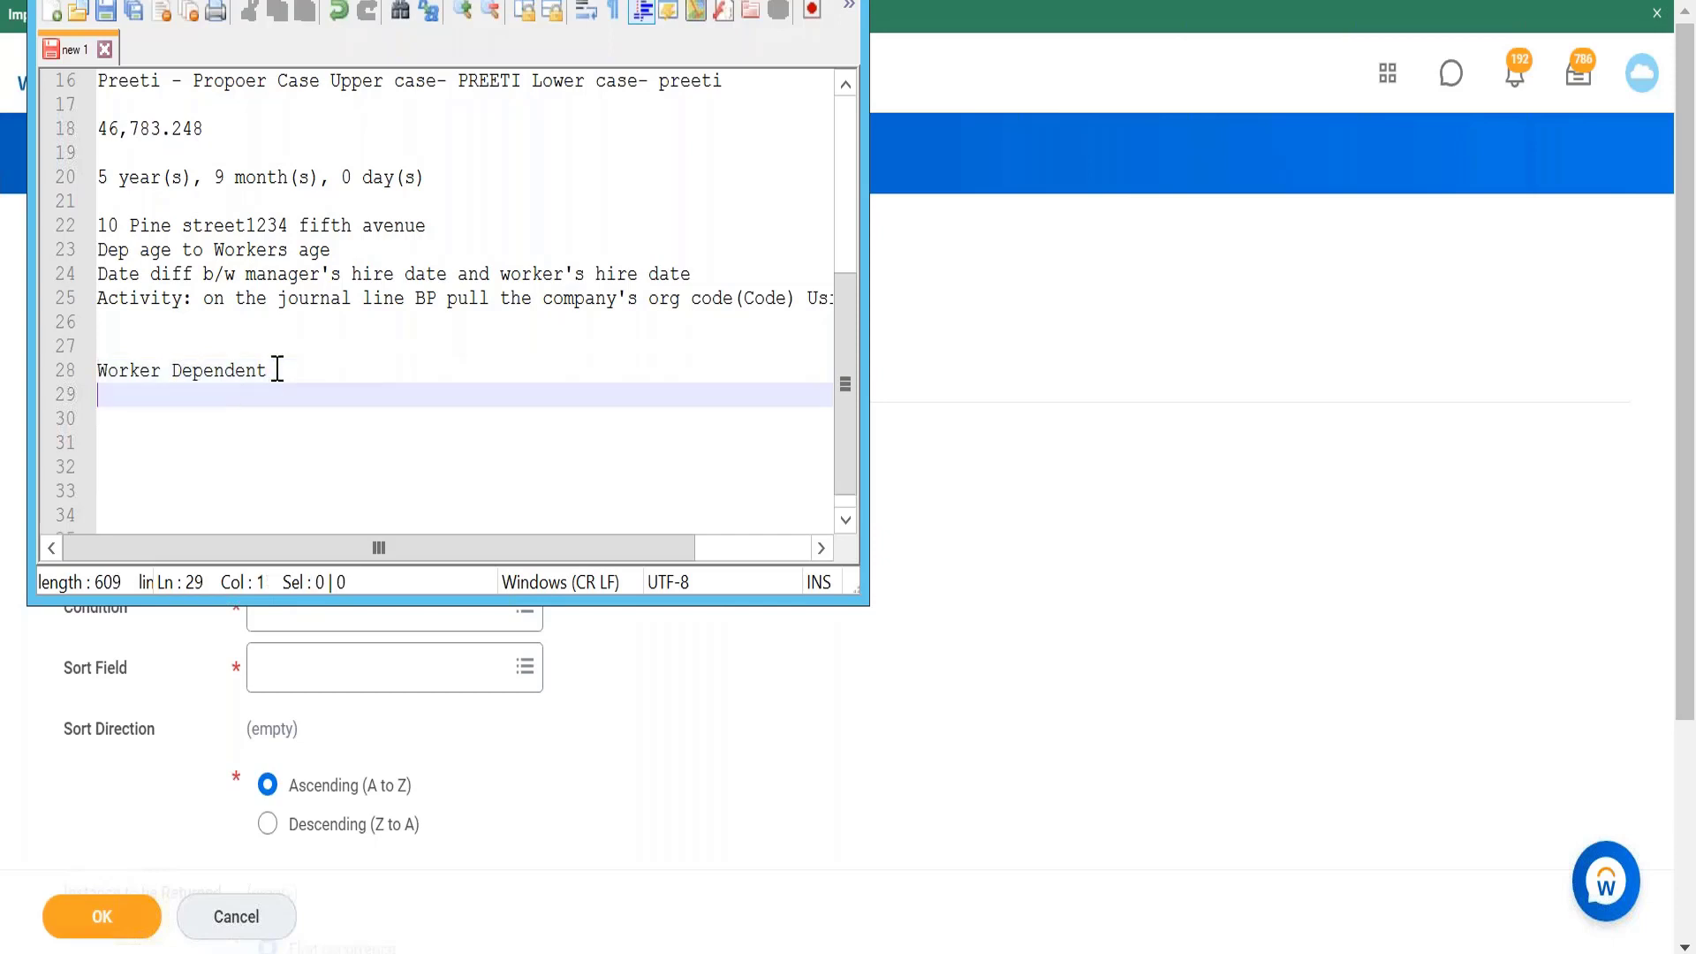
Below the heading, enter the worker's name with dependents ABC, XYZ and Husband on successive lines, and highlight ABC.
{"action": "type", "text": "Sravanti"}
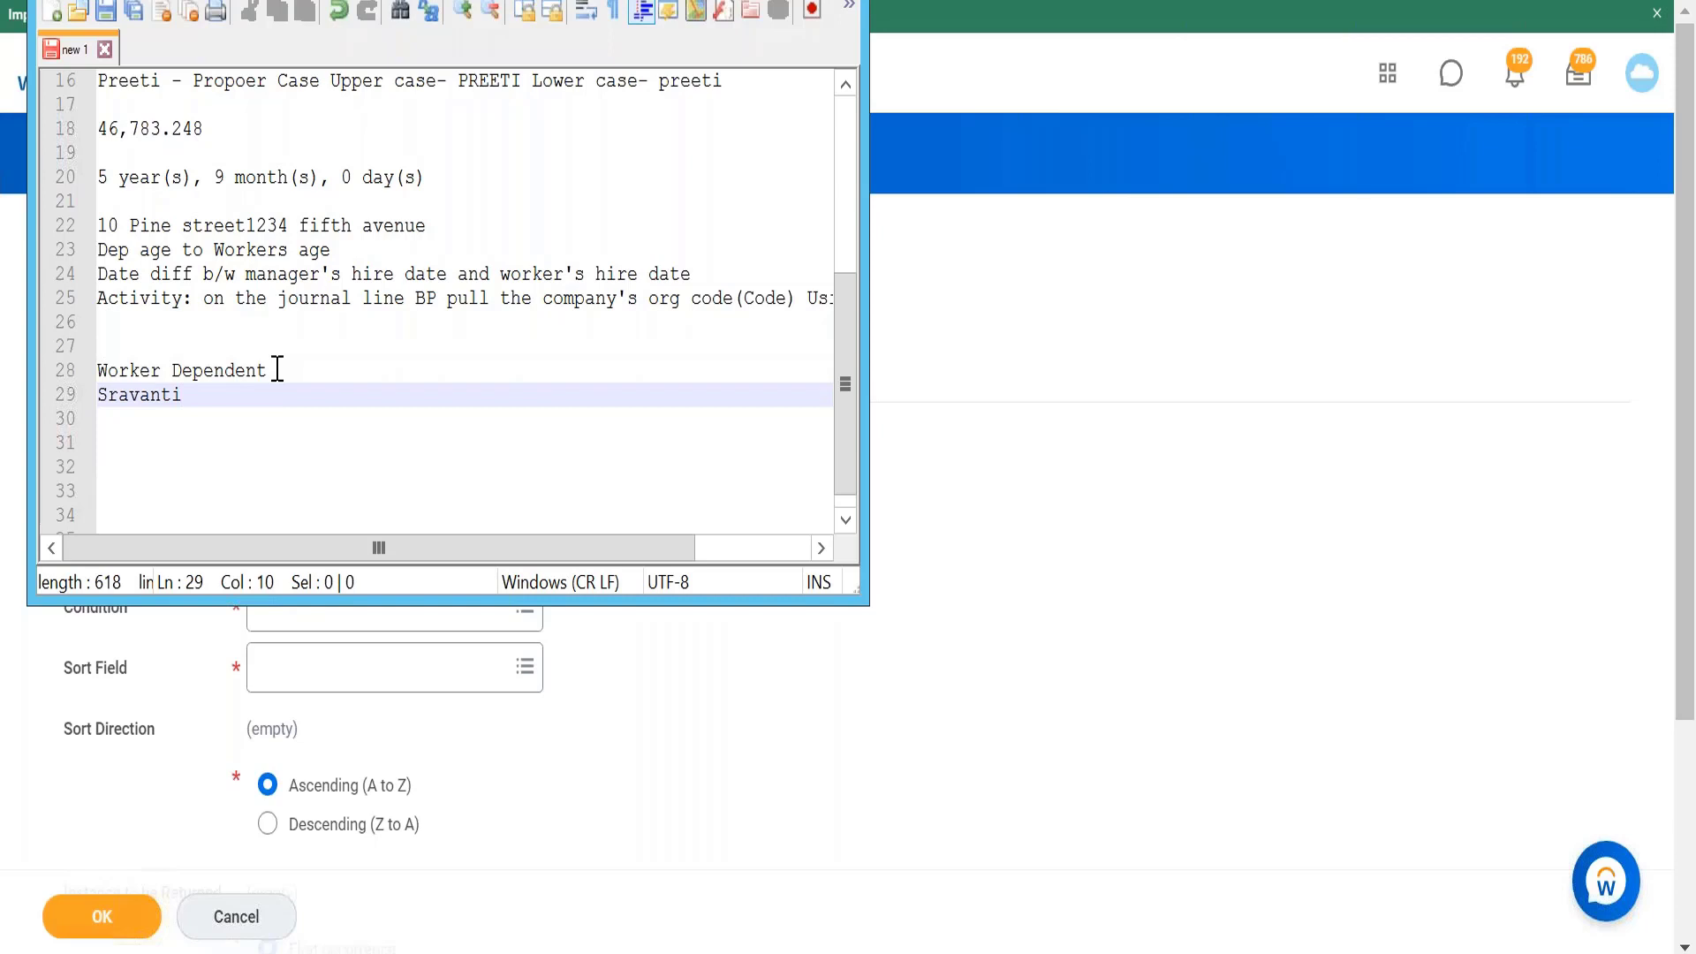
{"action": "type", "text": " ABC"}
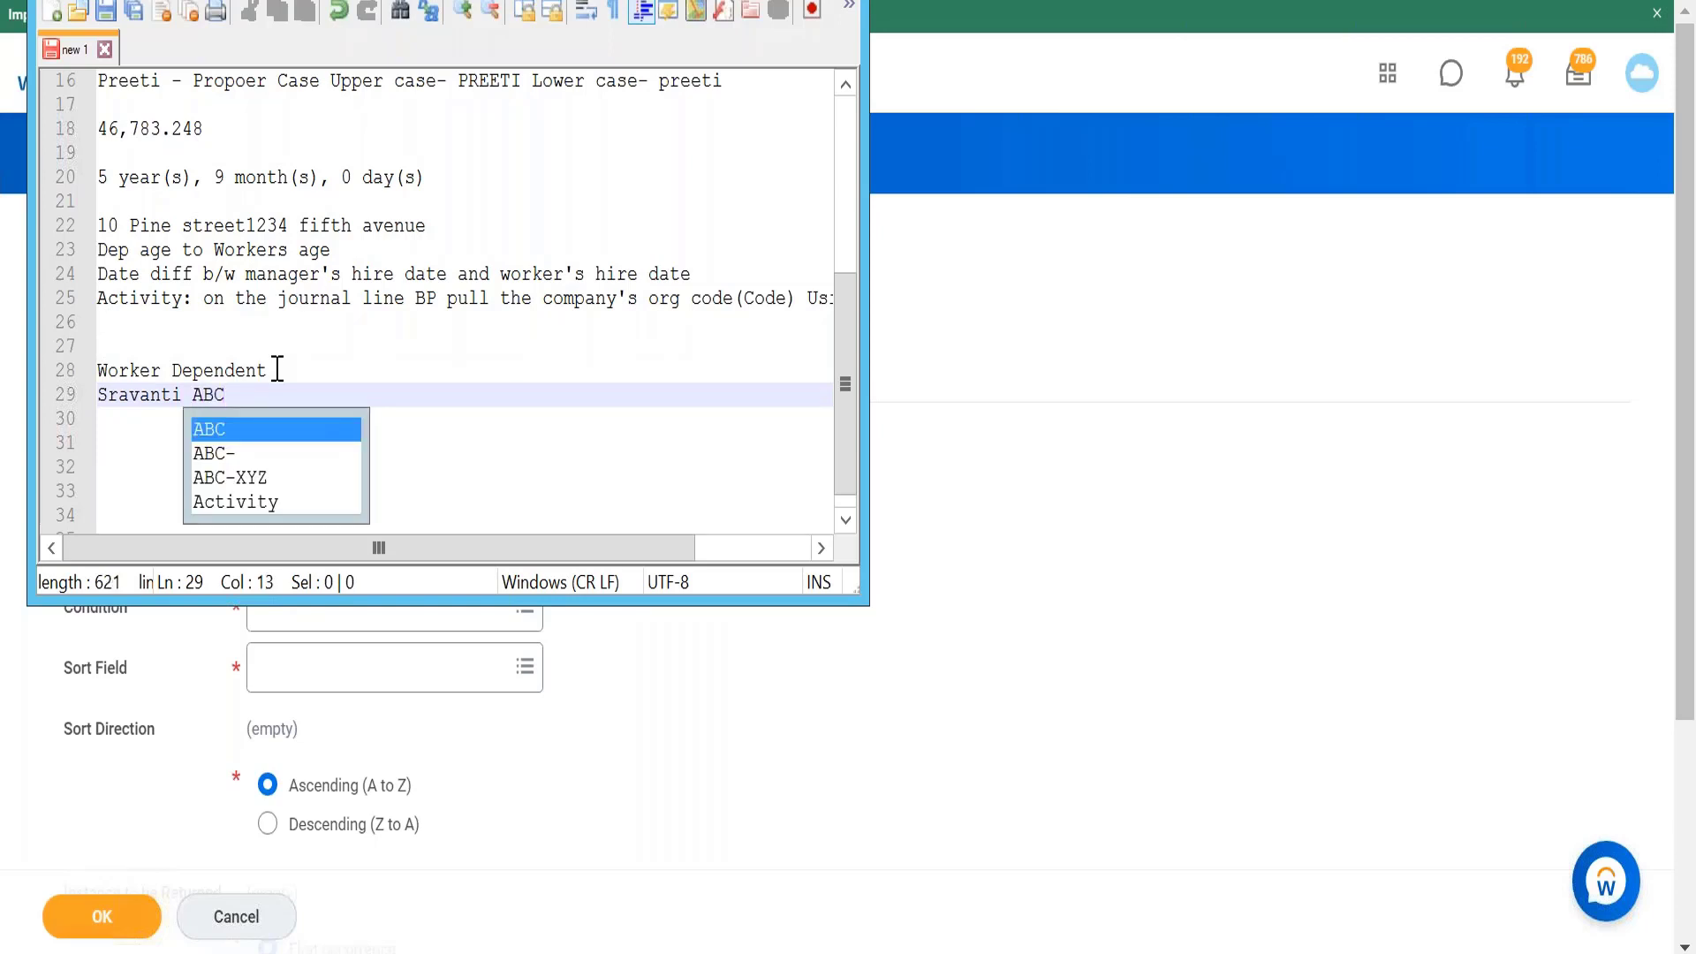
{"action": "key", "text": "Escape"}
{"action": "key", "text": "Return"}
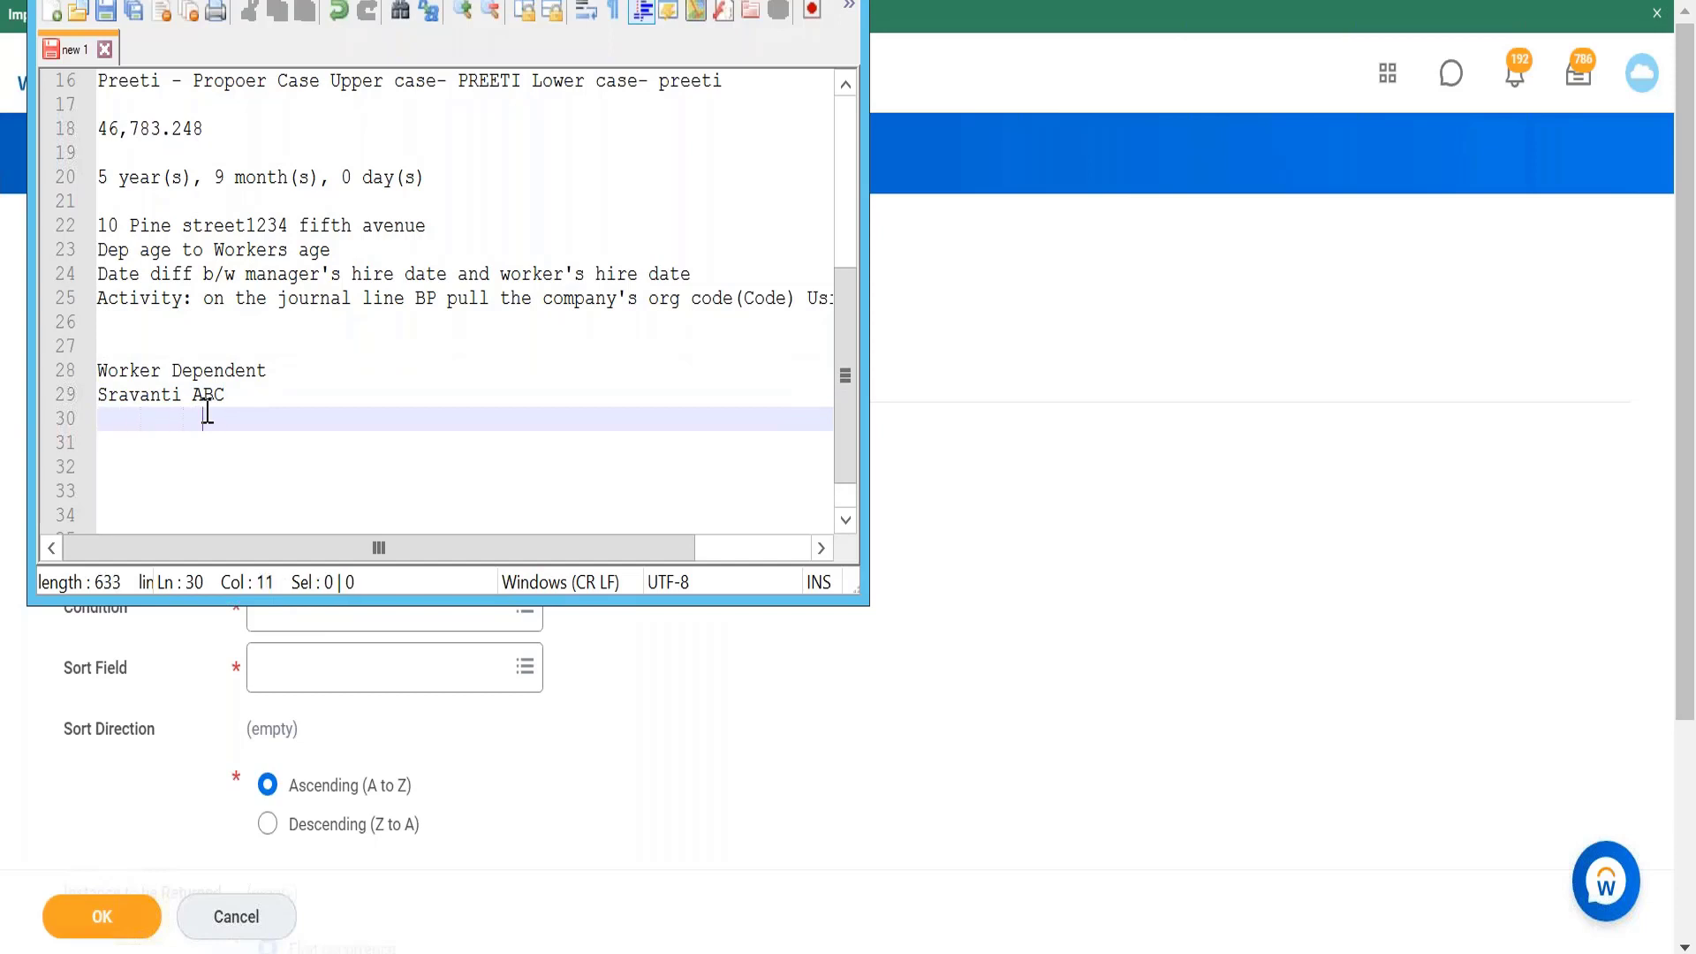
{"action": "key", "text": "BackSpace"}
{"action": "type", "text": "XY"}
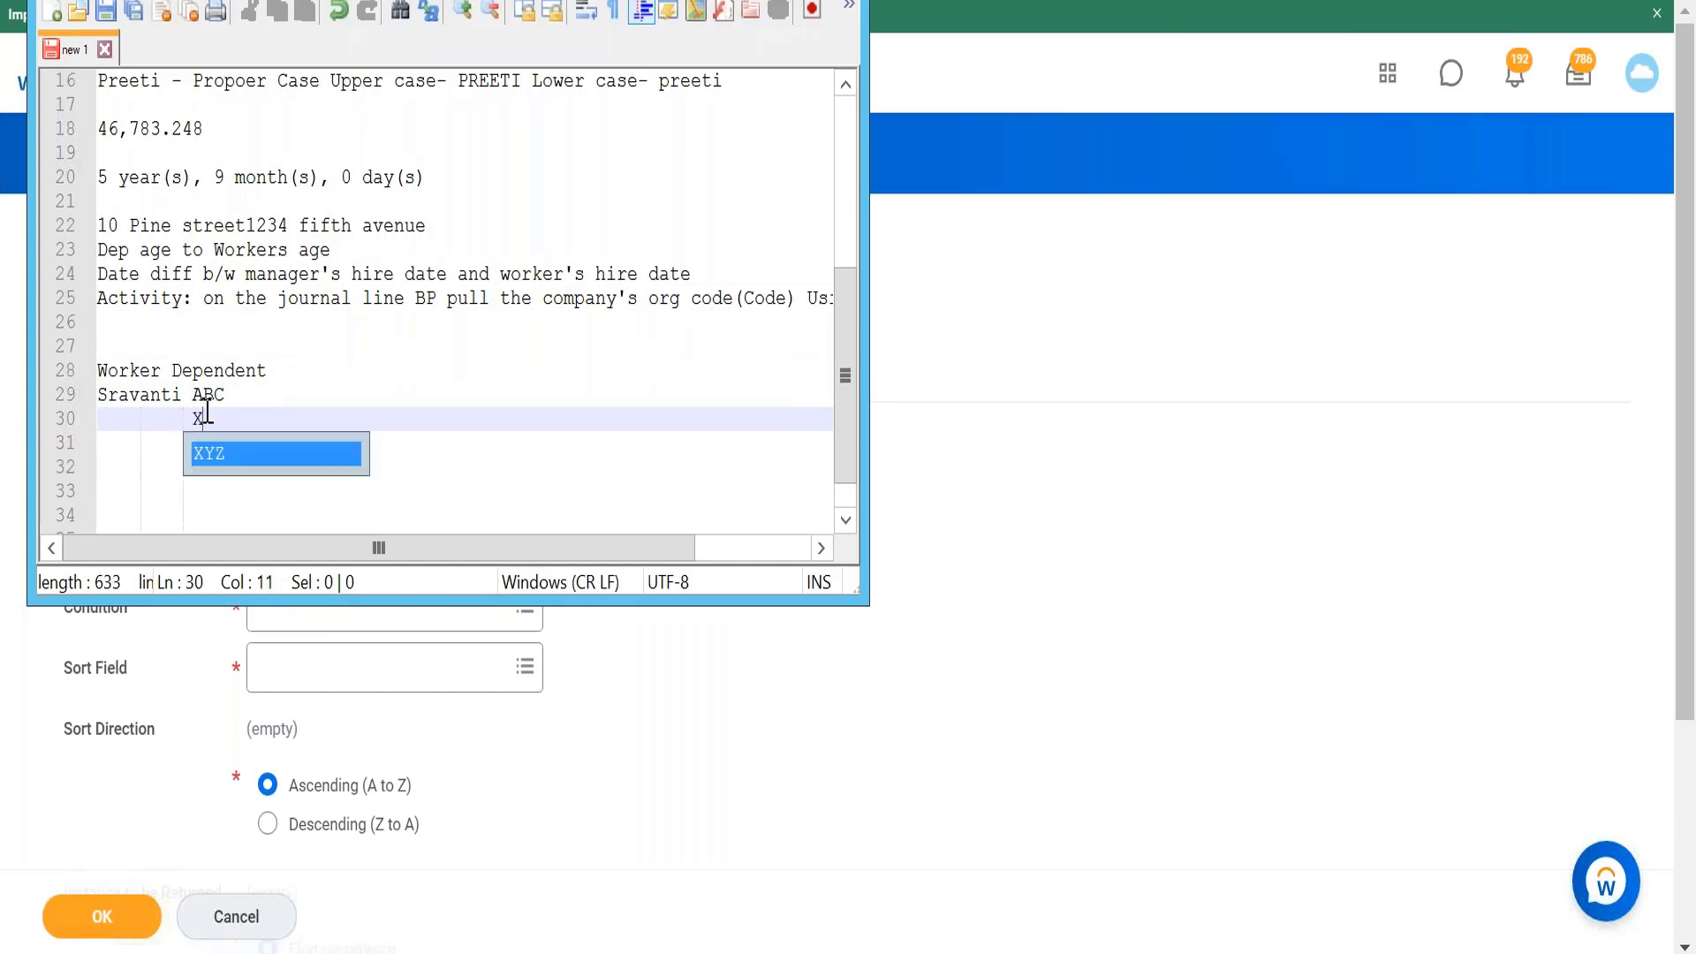
{"action": "key", "text": "BackSpace"}
{"action": "type", "text": "YZ"}
{"action": "key", "text": "Escape"}
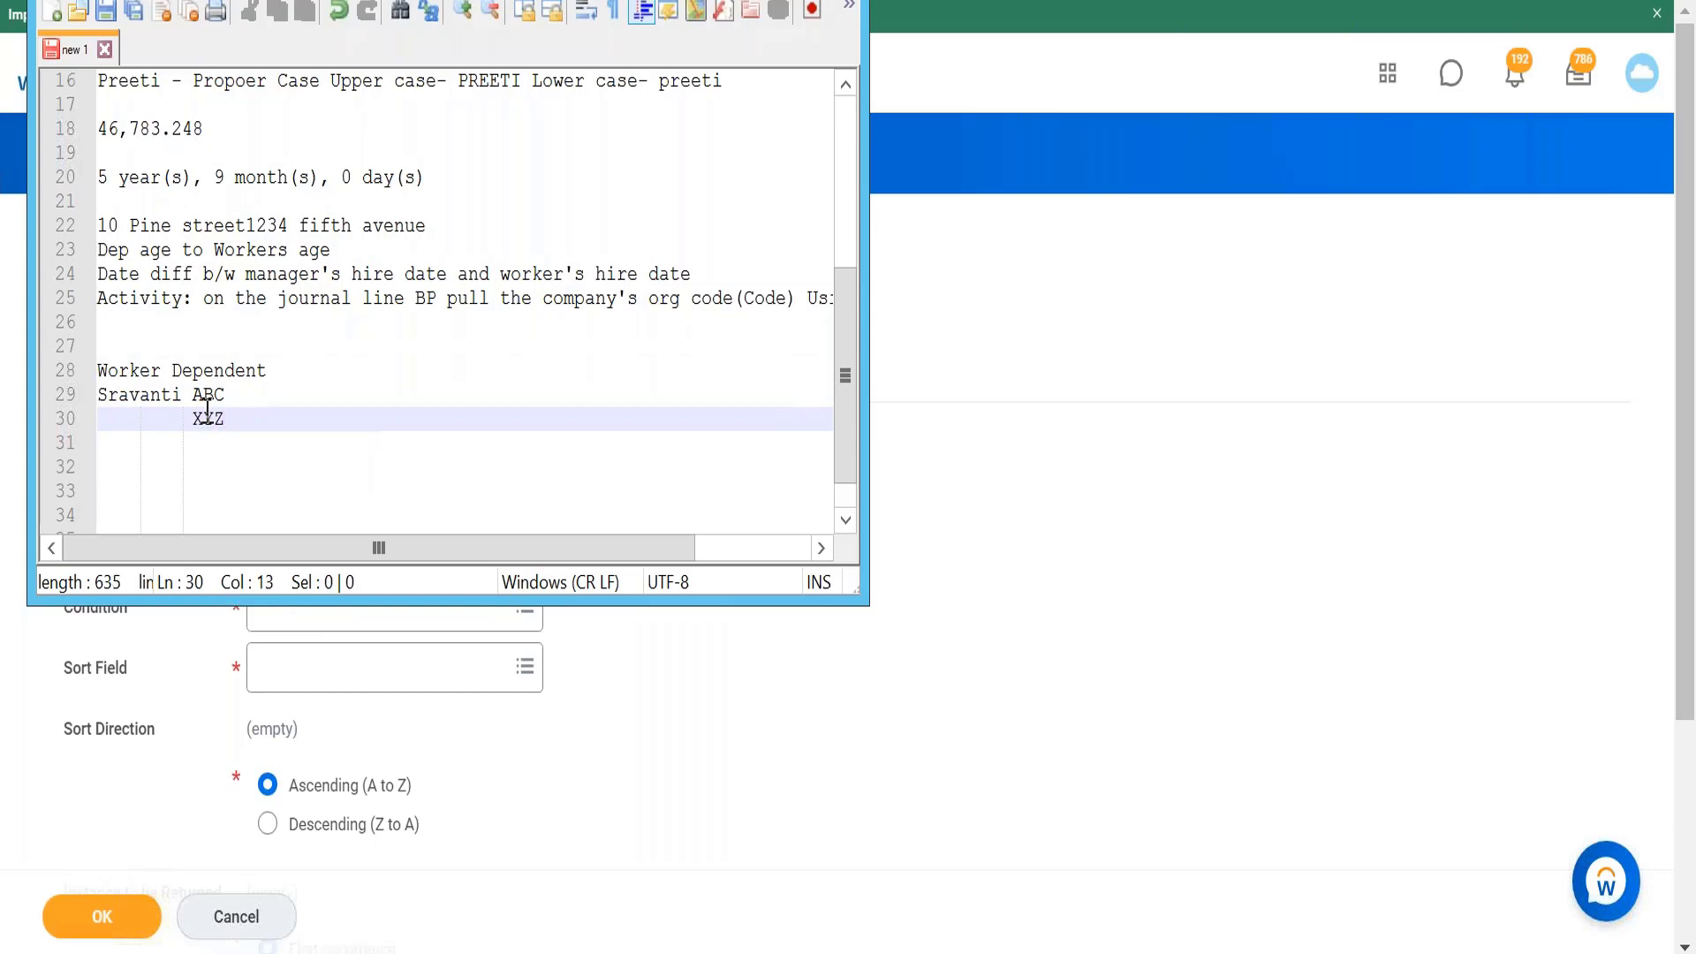
{"action": "key", "text": "Return"}
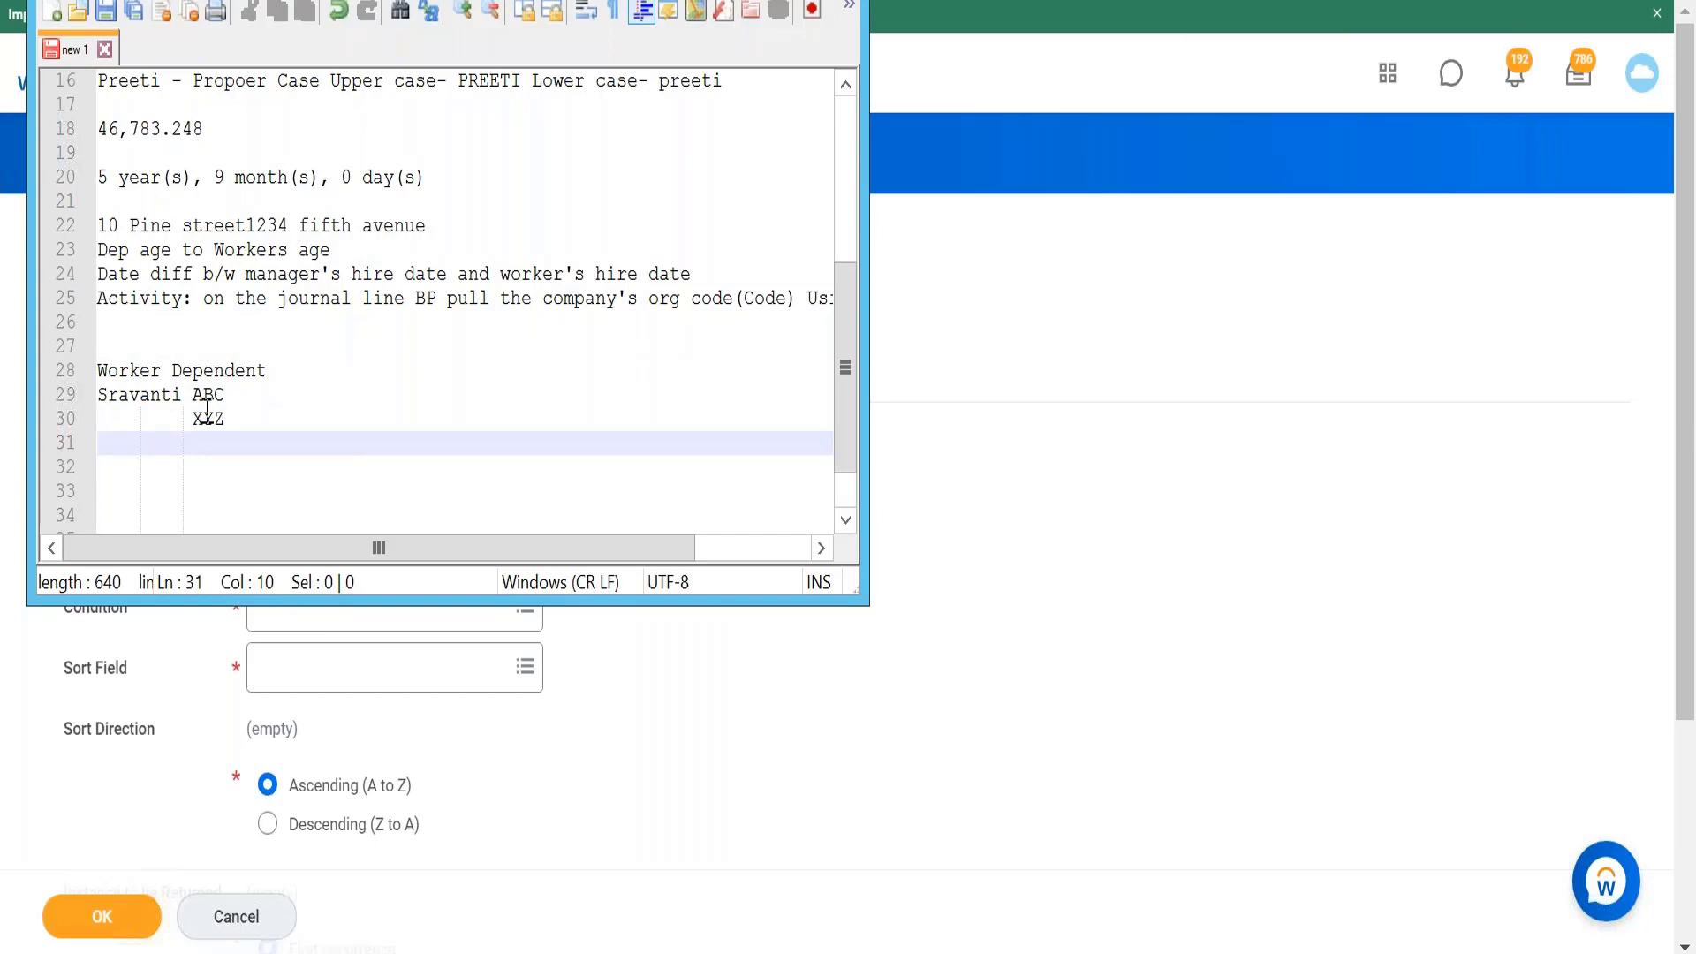
{"action": "type", "text": "Husband"}
{"action": "left_click_drag", "start_coordinate": [192, 393], "coordinate": [235, 396]}
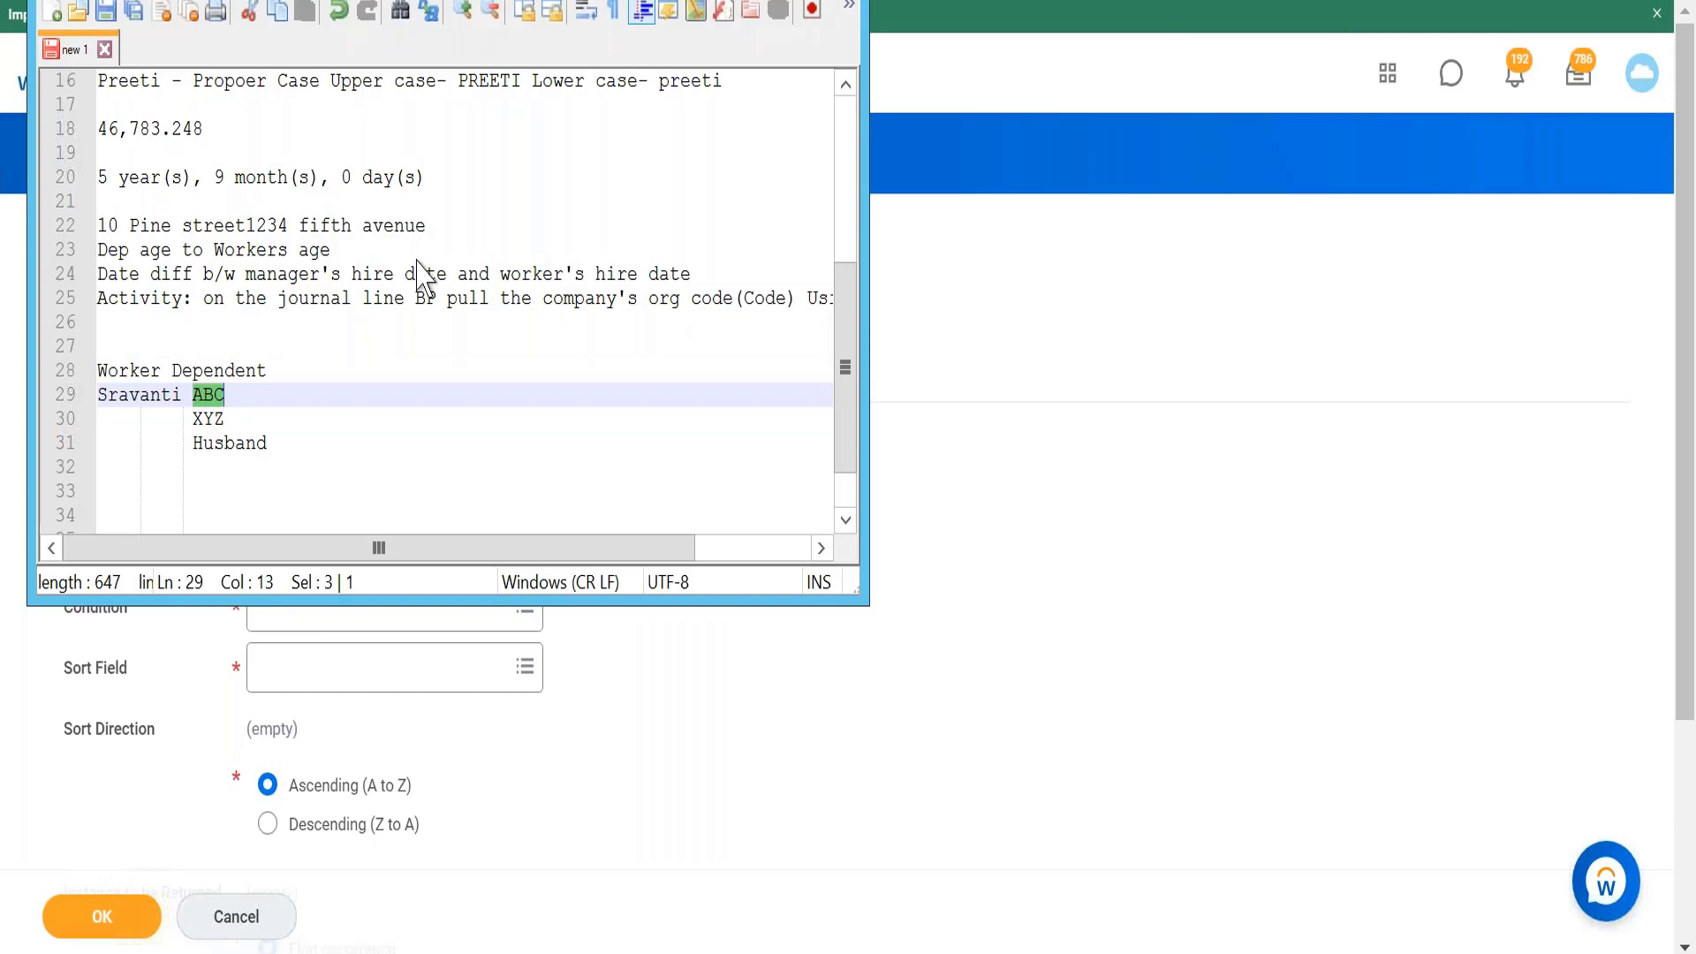
Return to Workday, search the Source Field for "dependent" and choose Dependents.
{"action": "key", "text": "alt+Tab"}
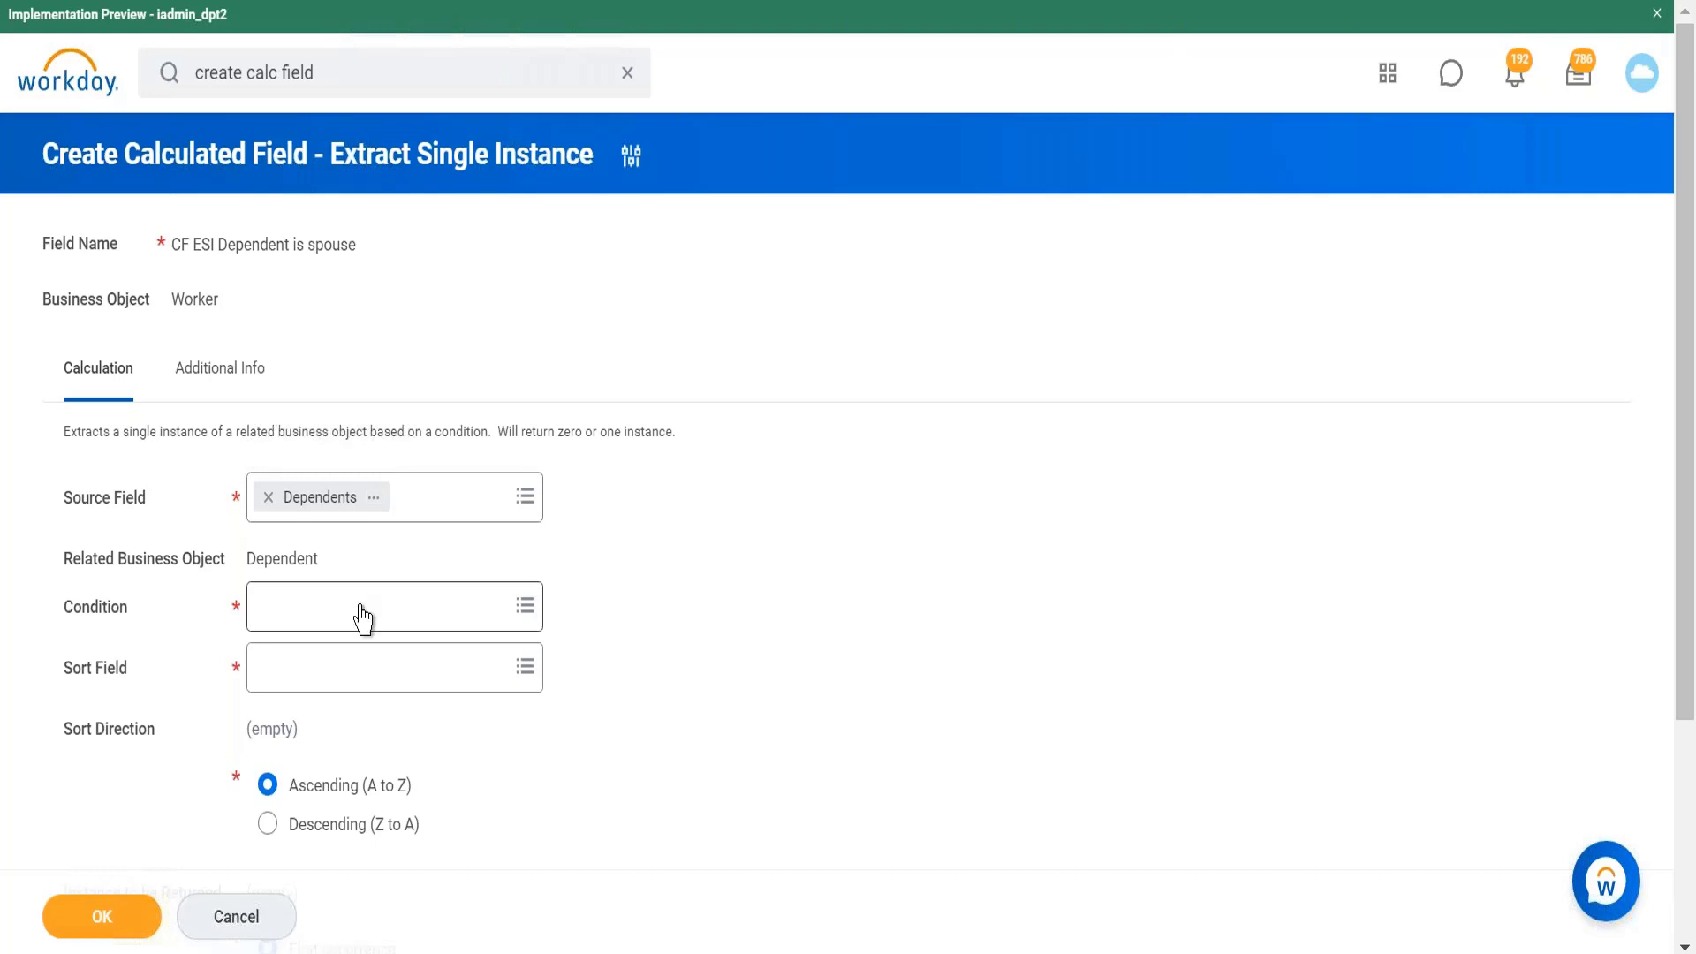
{"action": "type", "text": "dent"}
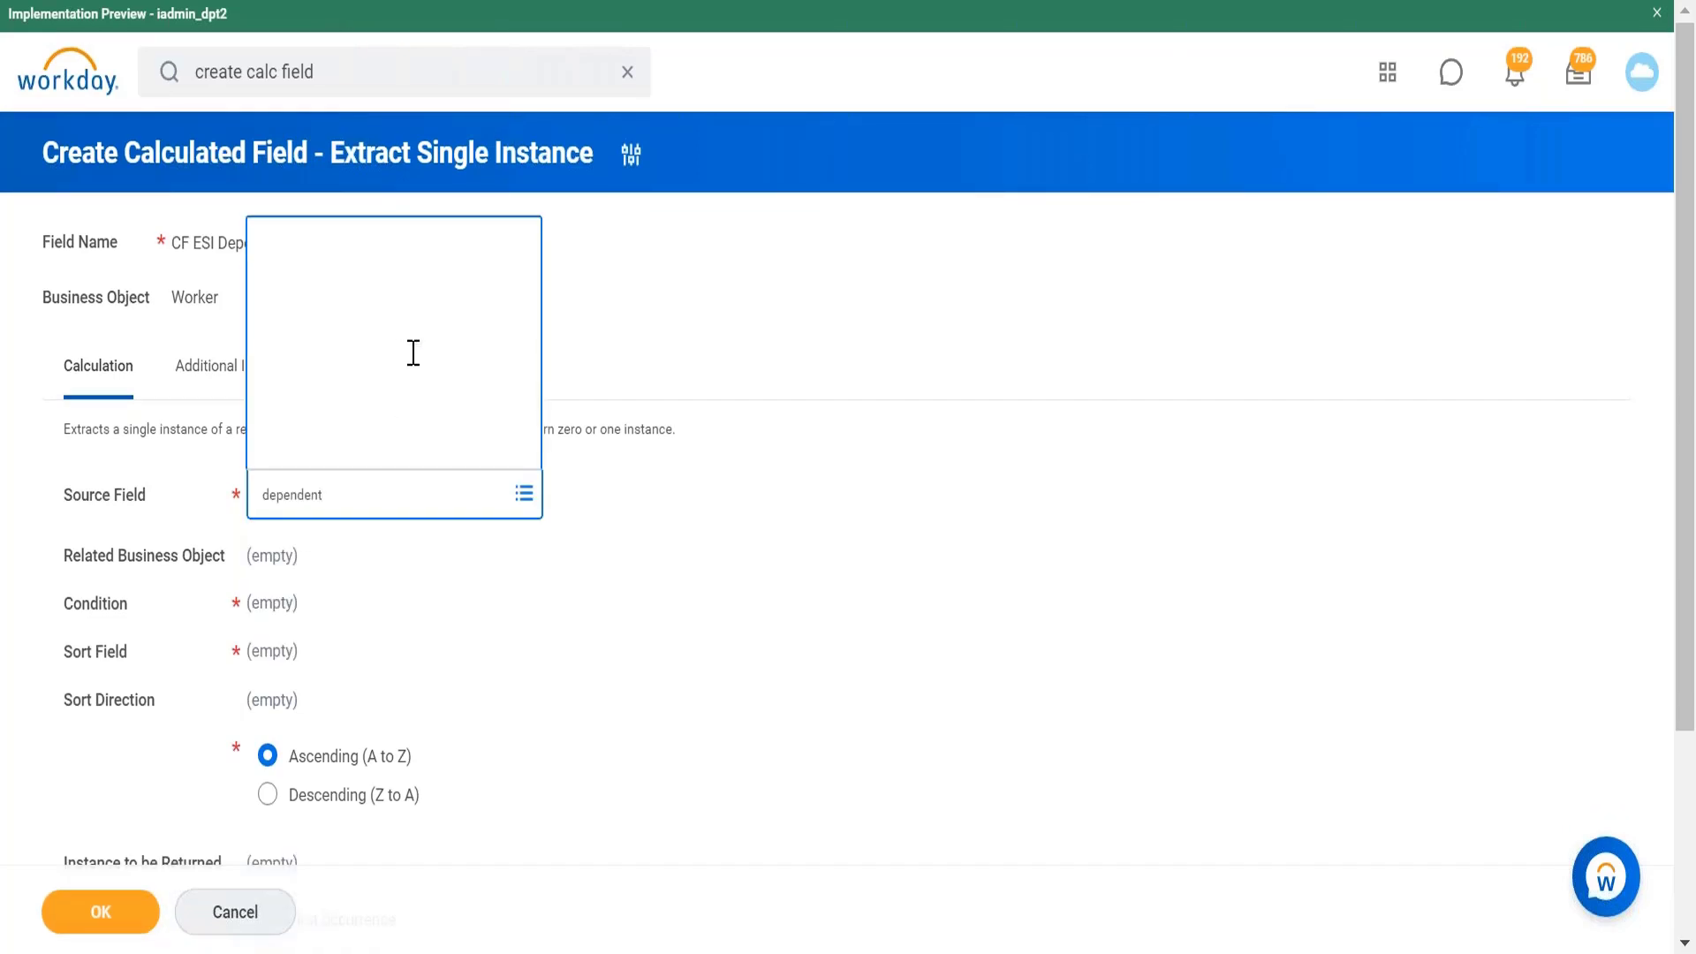
{"action": "left_click", "coordinate": [346, 162]}
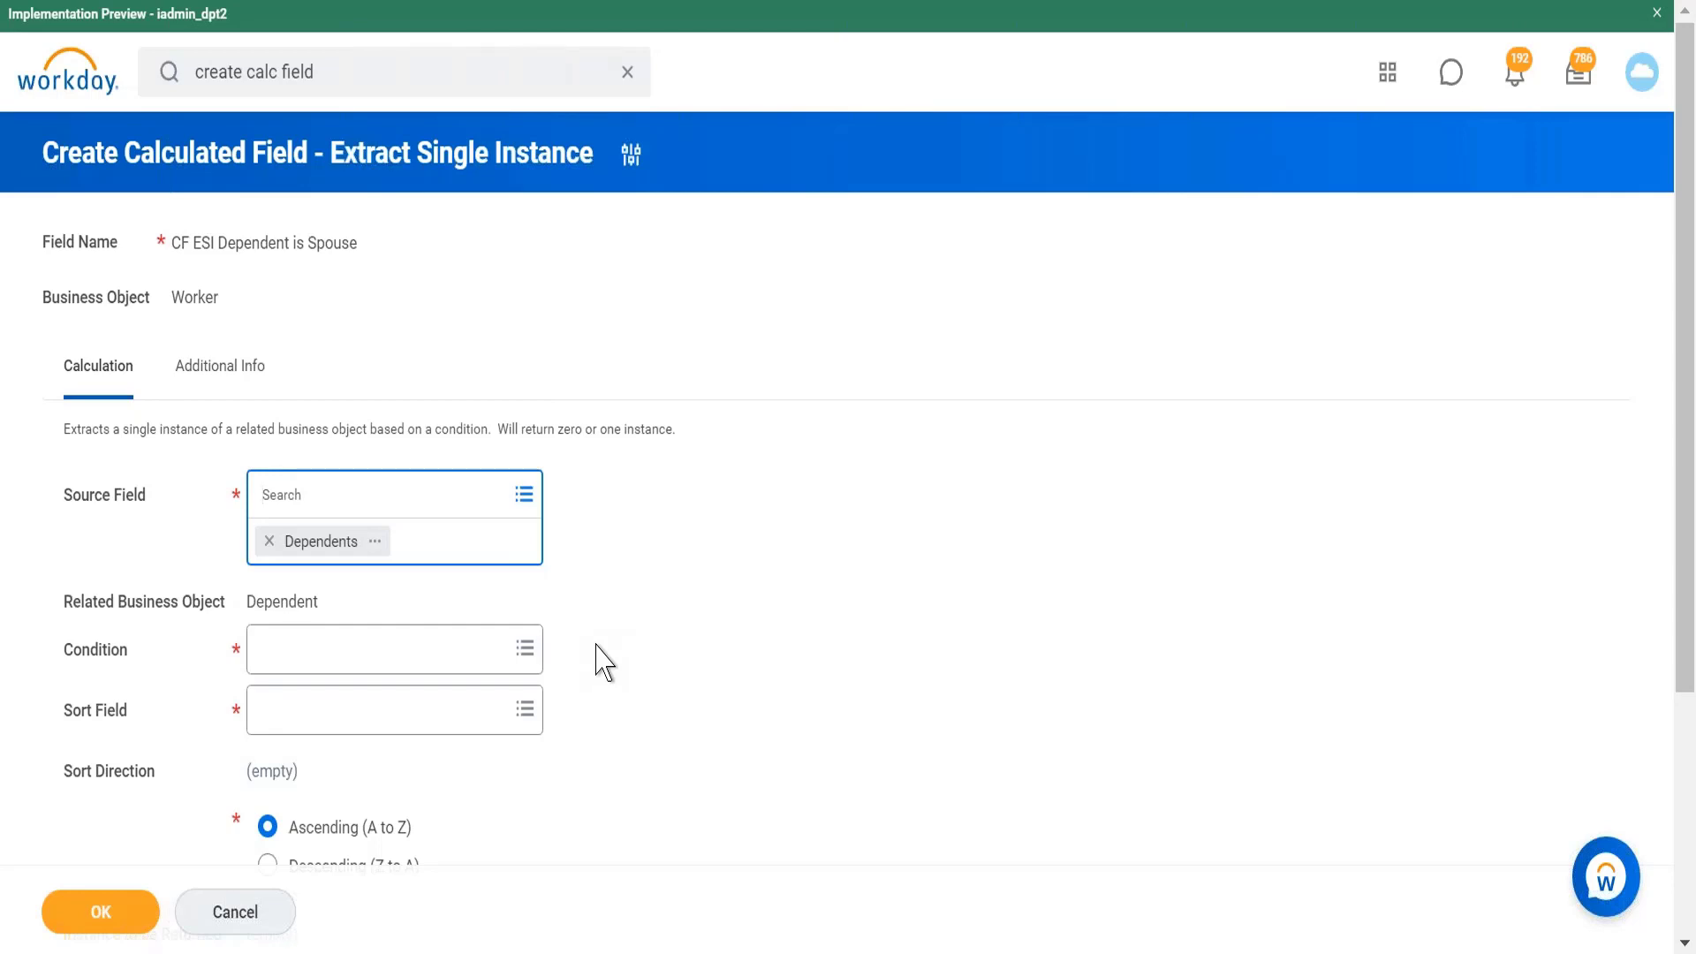
Search the Condition for "is true" and choose Is True.
{"action": "left_click", "coordinate": [442, 660]}
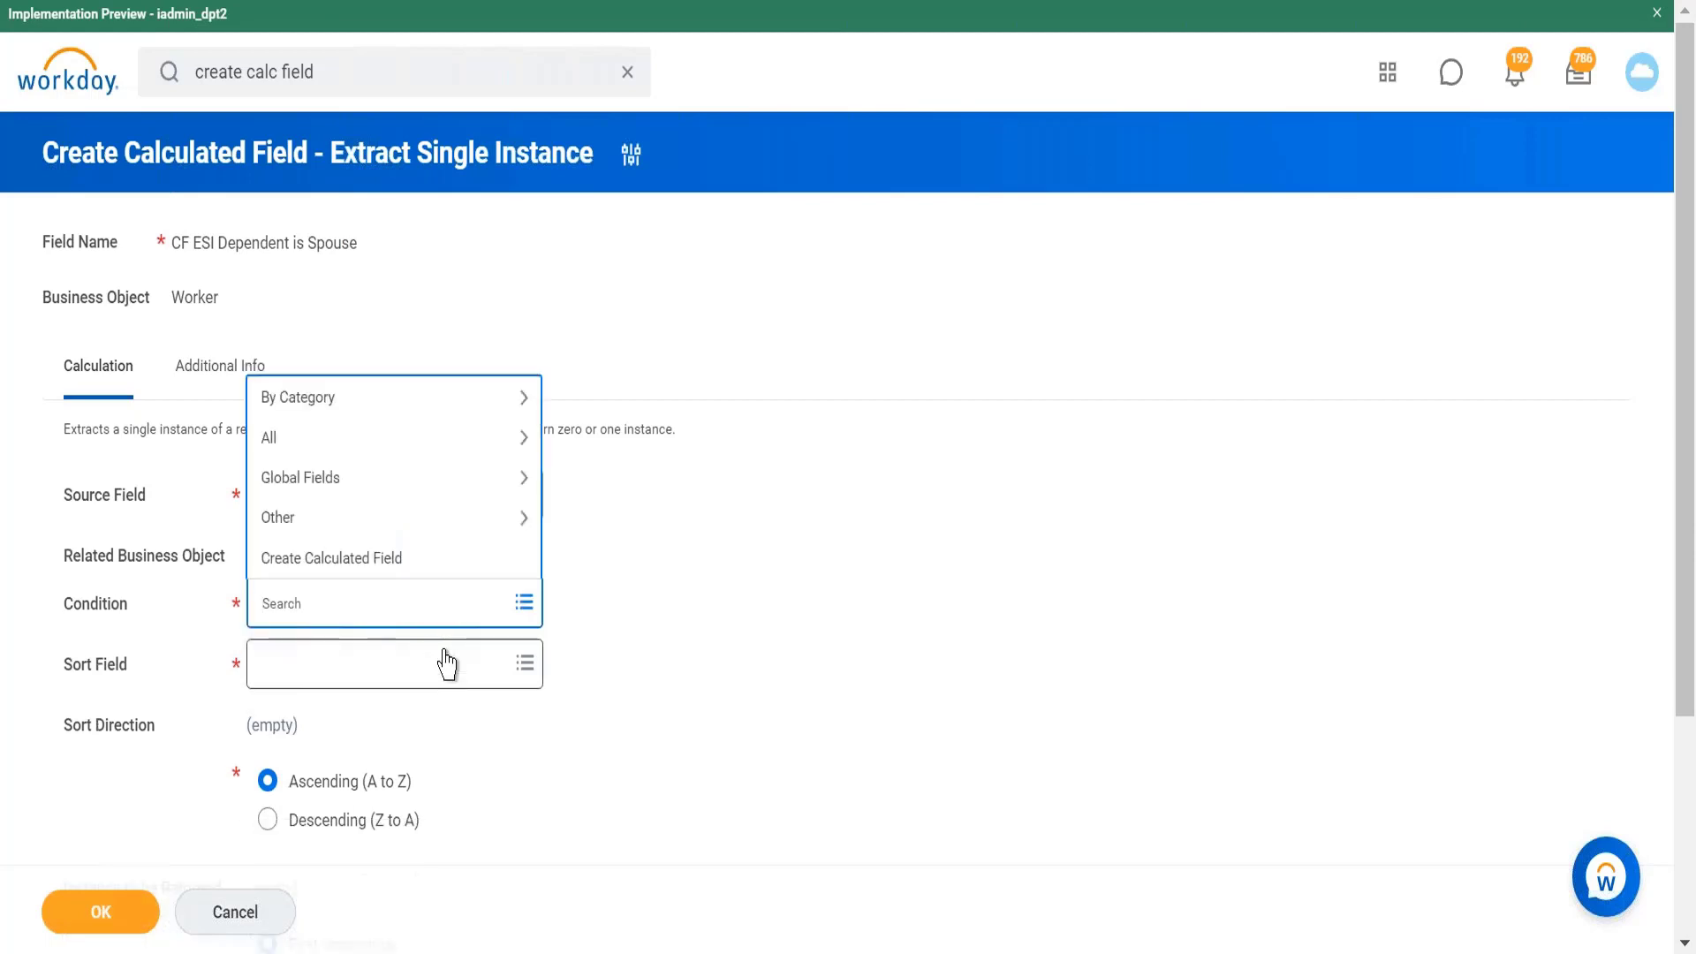
{"action": "type", "text": "is true"}
{"action": "key", "text": "Return"}
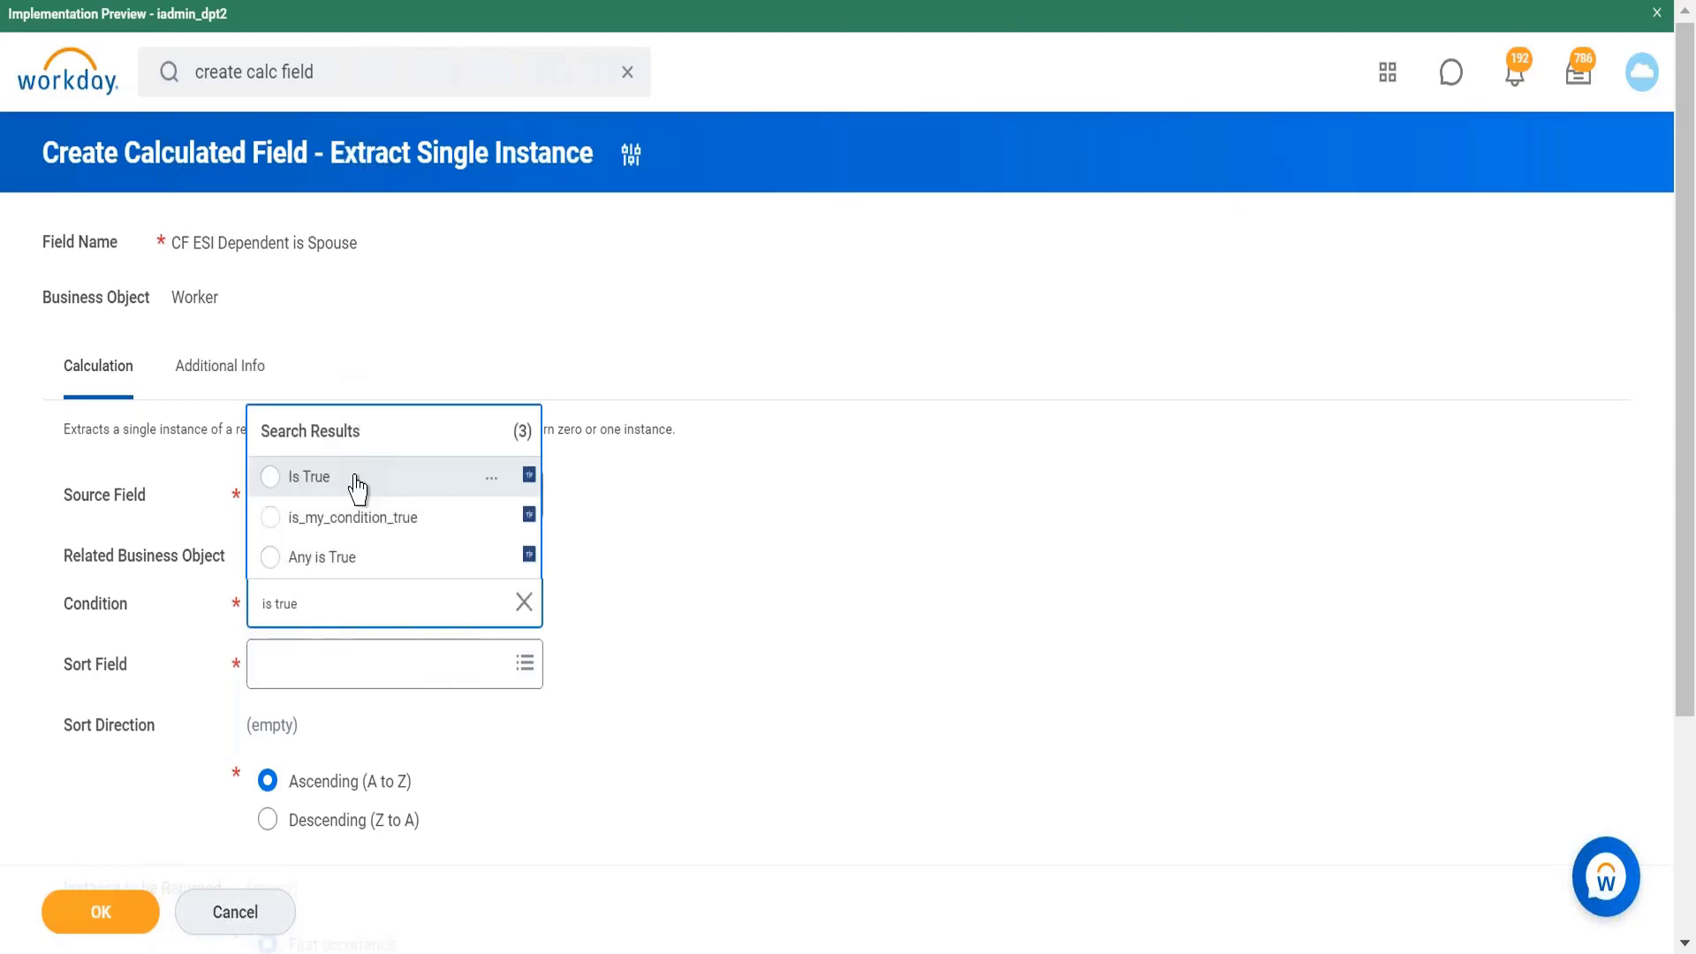
{"action": "left_click", "coordinate": [356, 481]}
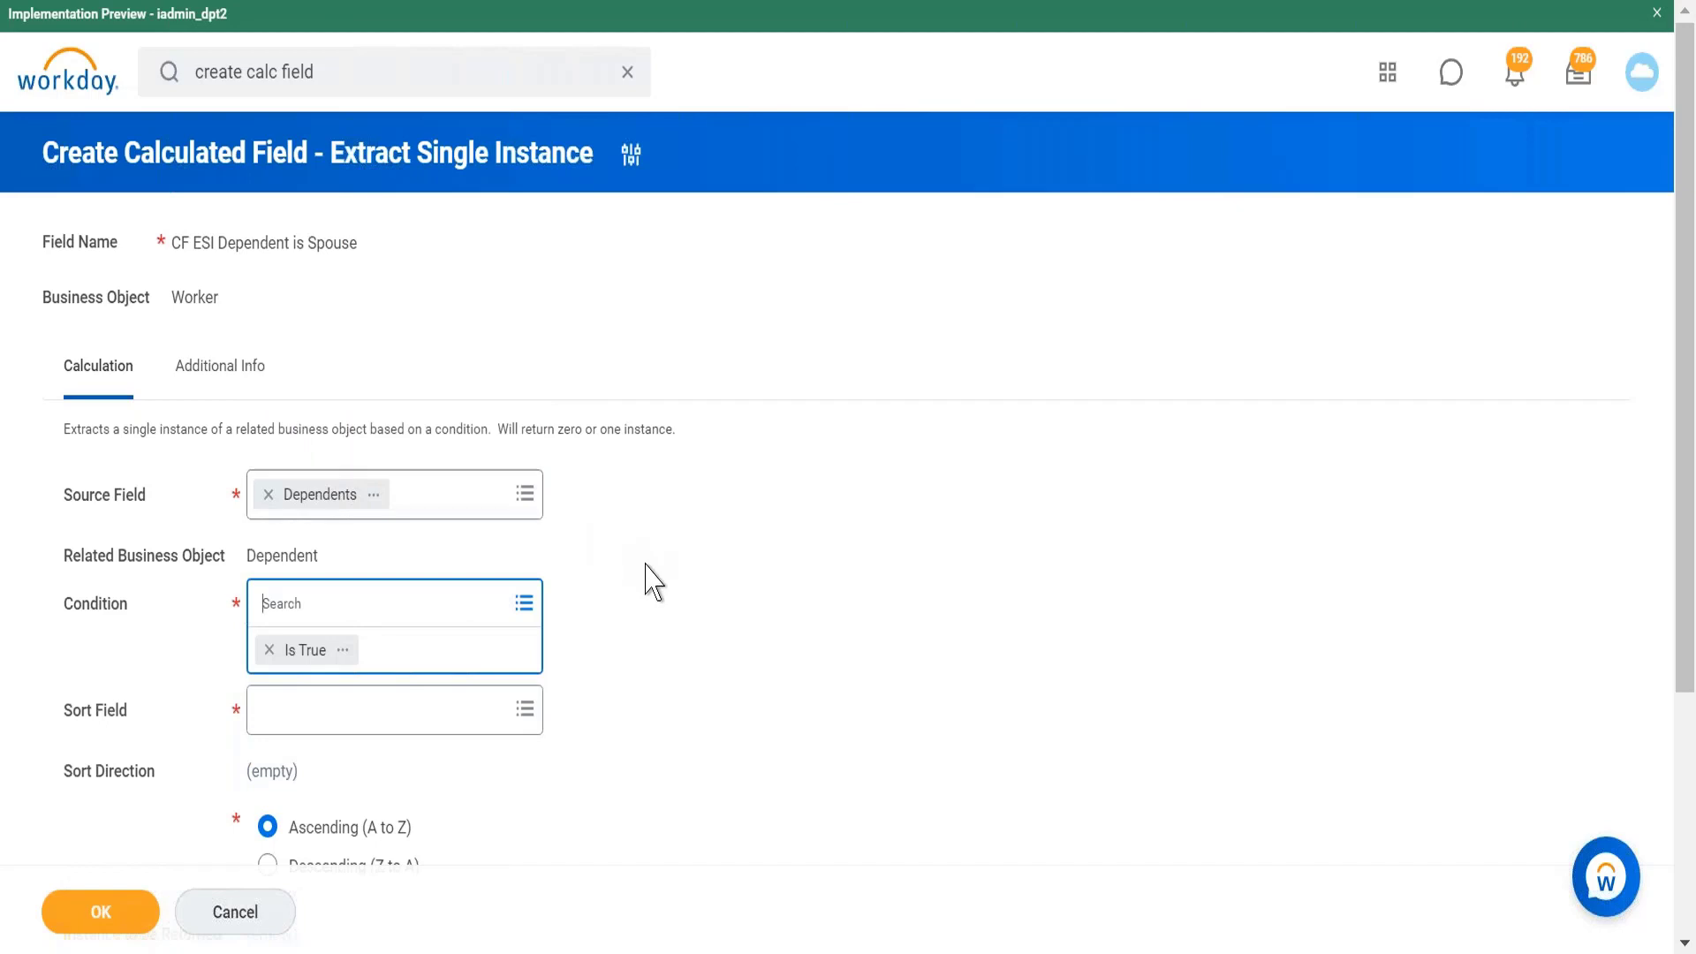
Search the Sort Field for "age" and choose Age.
{"action": "left_click", "coordinate": [504, 718]}
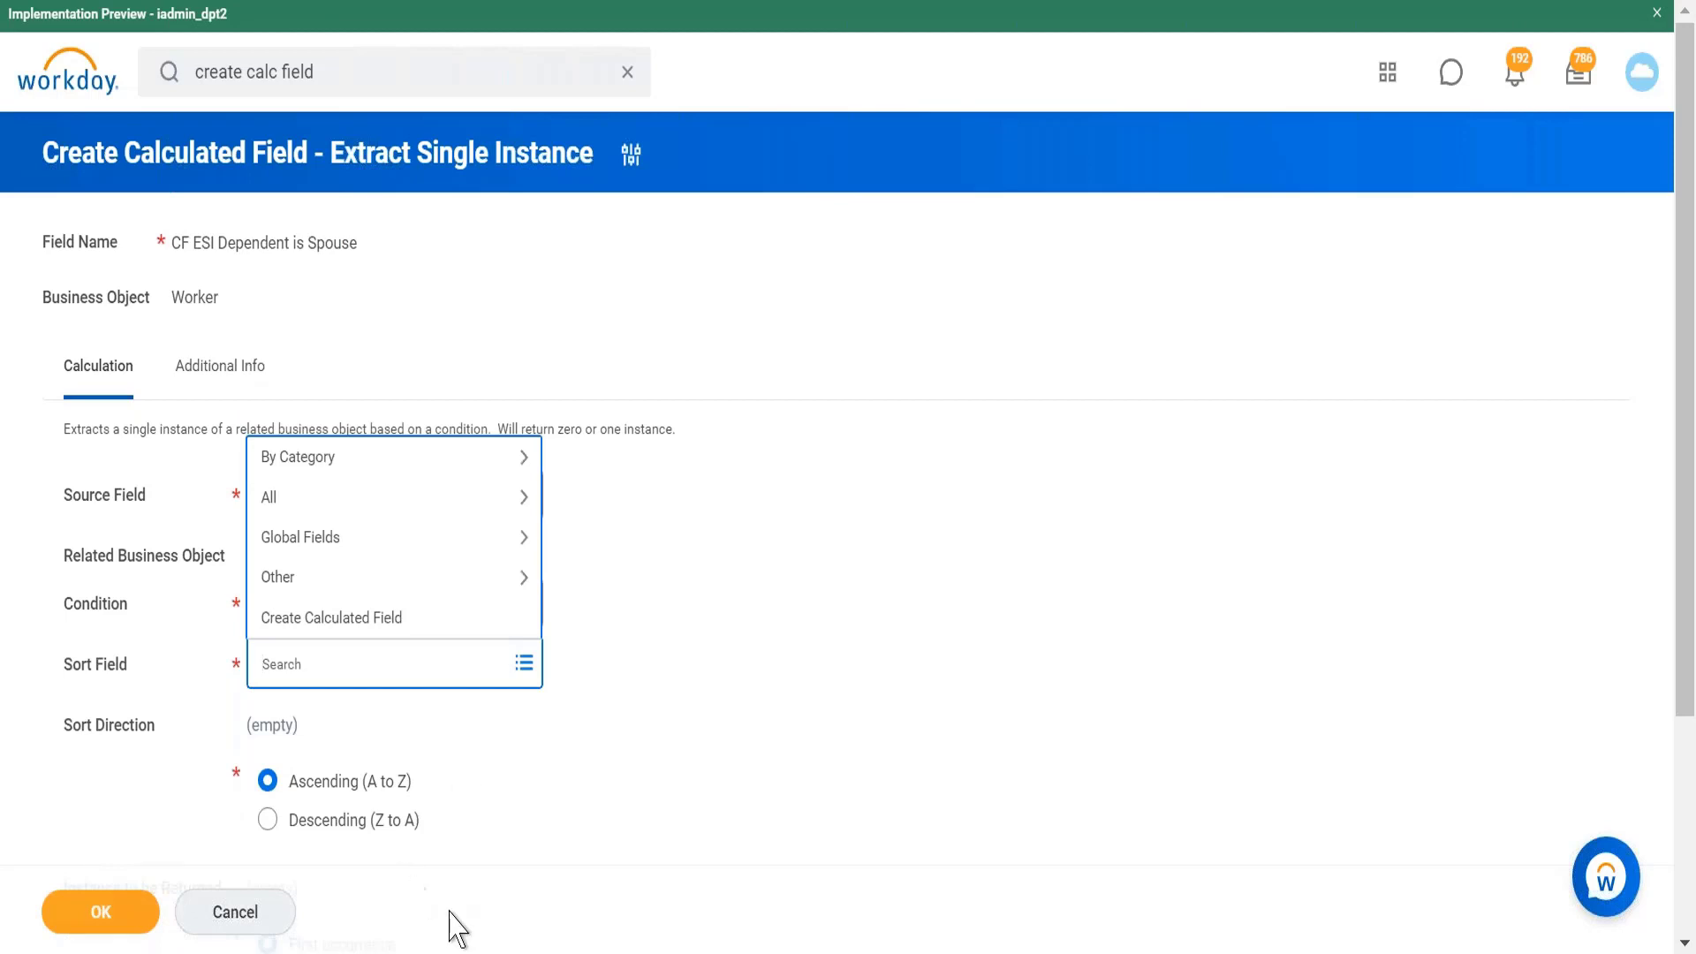
{"action": "mouse_move", "coordinate": [478, 952]}
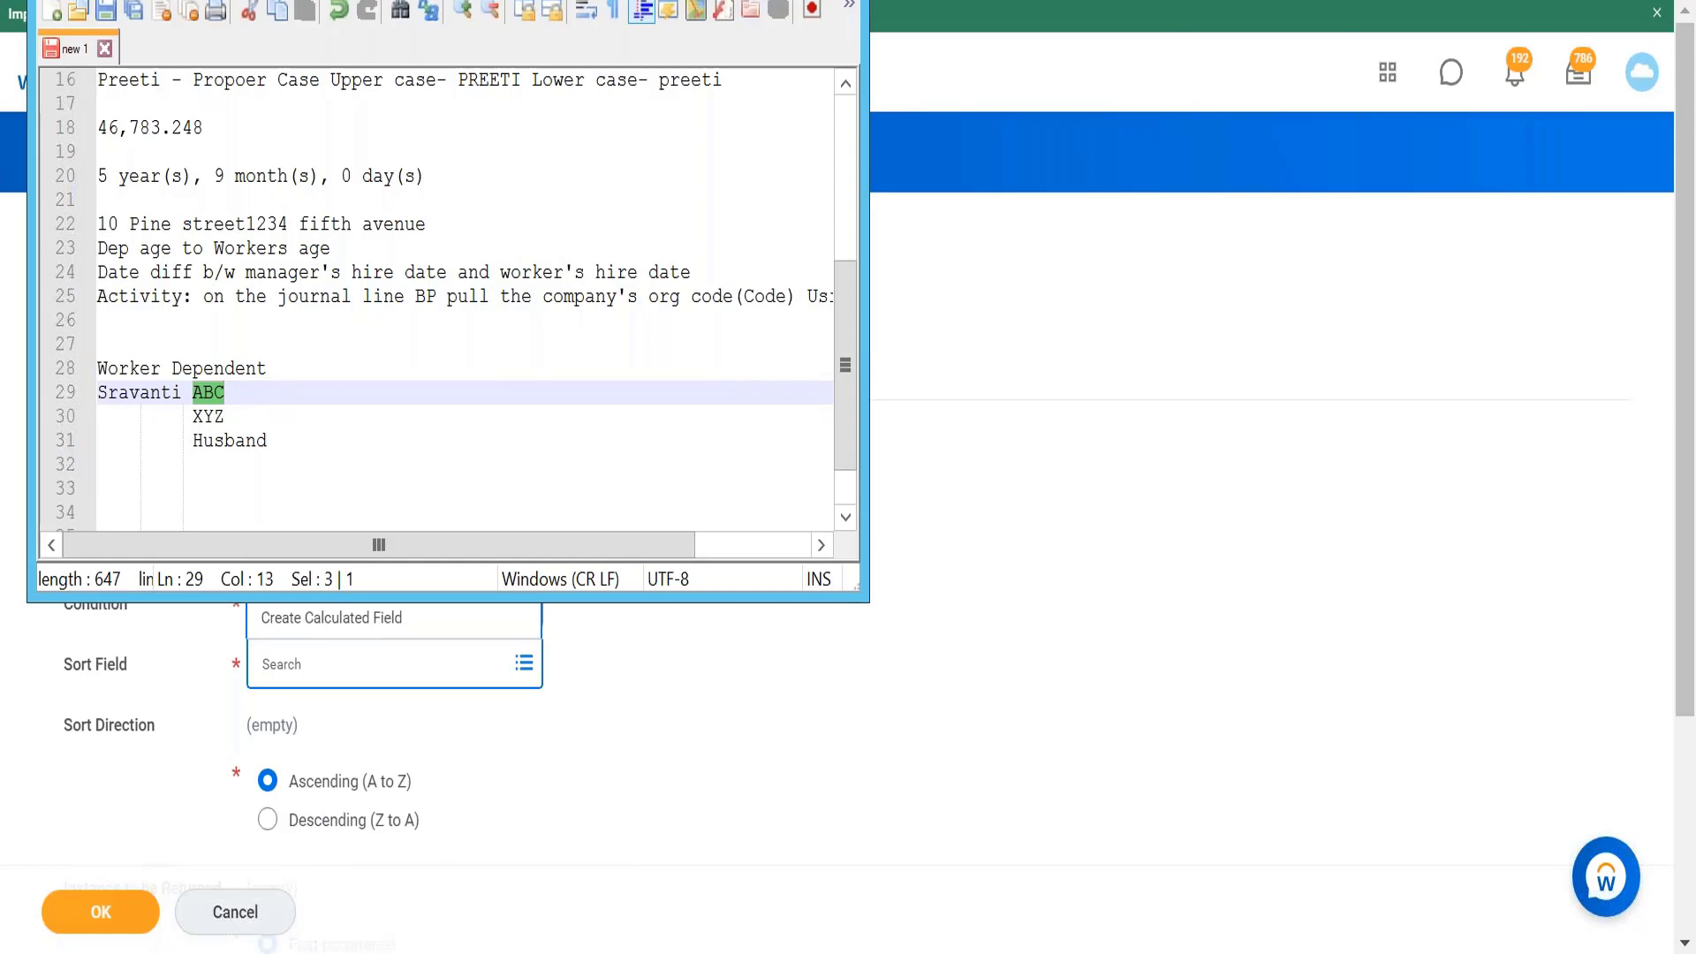
{"action": "left_click", "coordinate": [750, 1]}
{"action": "type", "text": "age"}
{"action": "key", "text": "Return"}
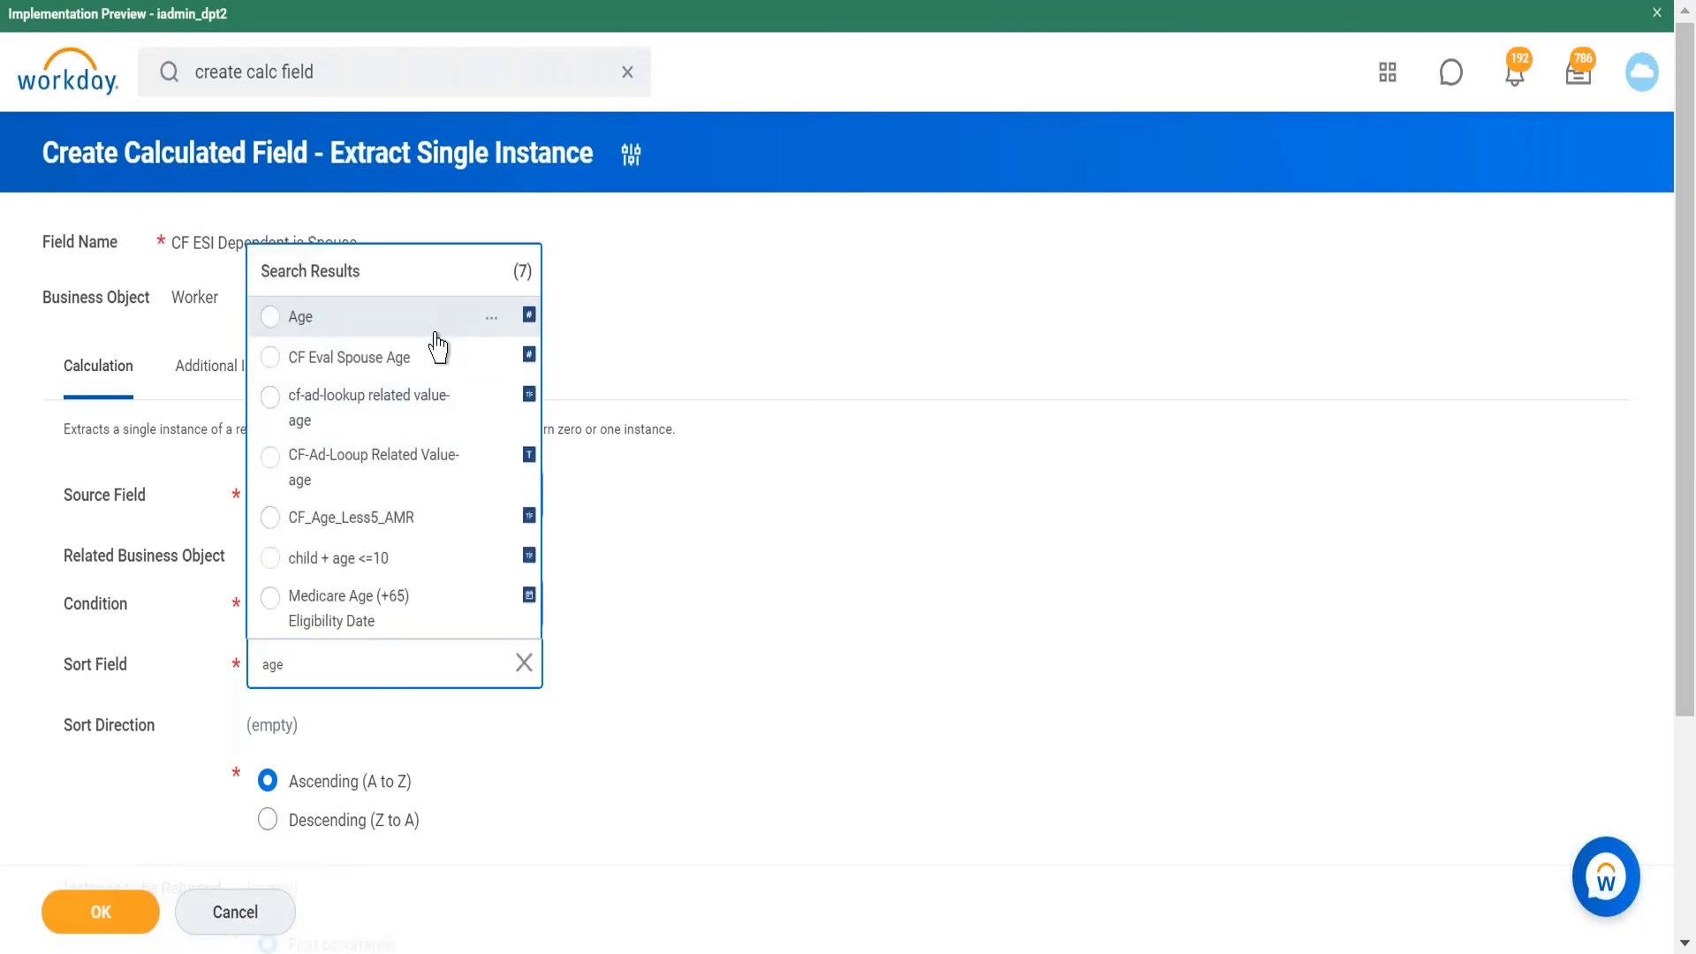
{"action": "left_click", "coordinate": [440, 327]}
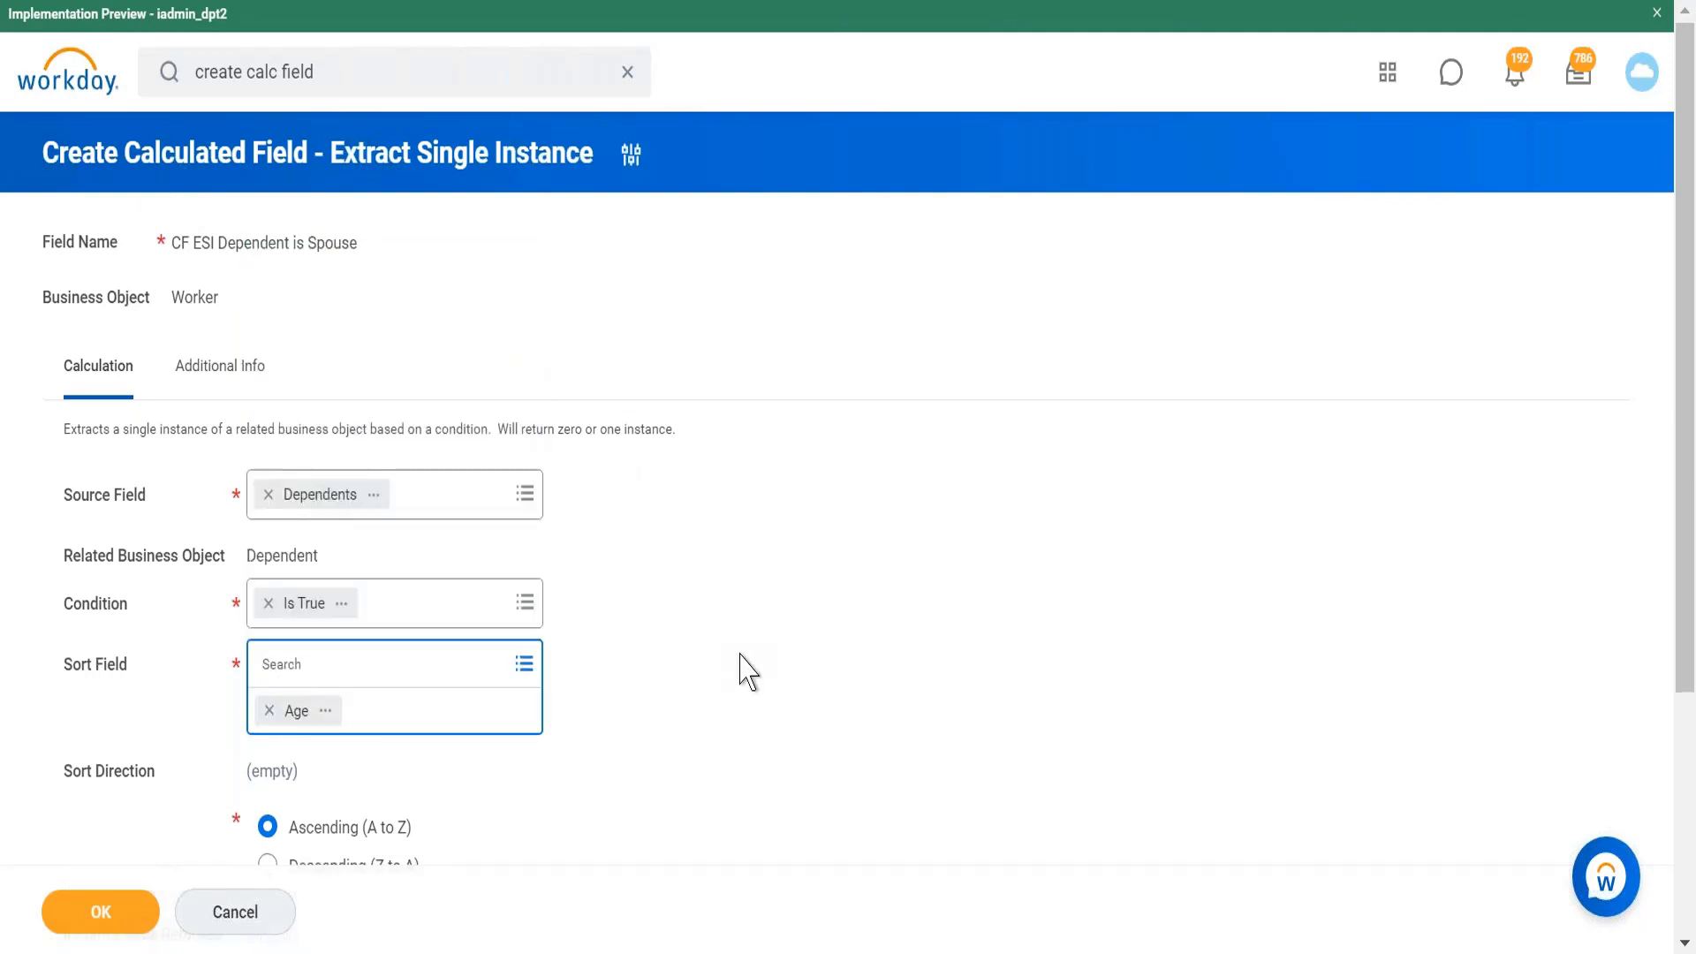
Try Descending (Z to A) sorting, switch to Ascending (A to Z), and set the instance to be returned to Last occurrence.
{"action": "scroll", "coordinate": [741, 670], "scroll_direction": "down", "scroll_amount": 4}
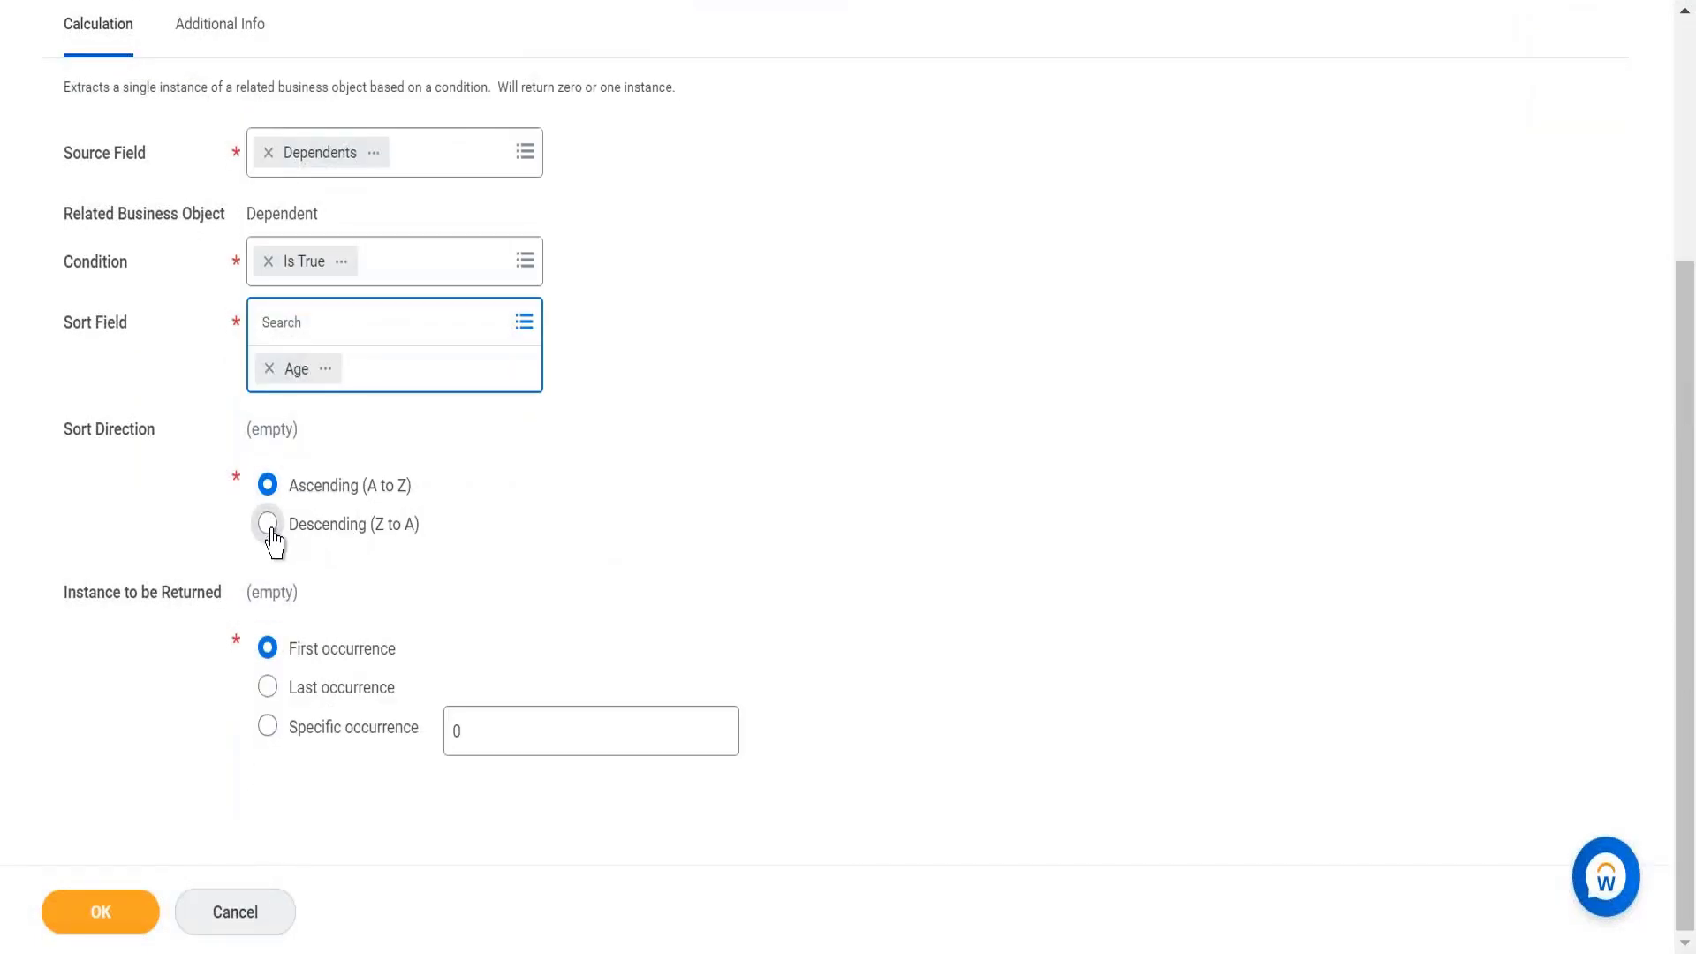
{"action": "left_click", "coordinate": [271, 530]}
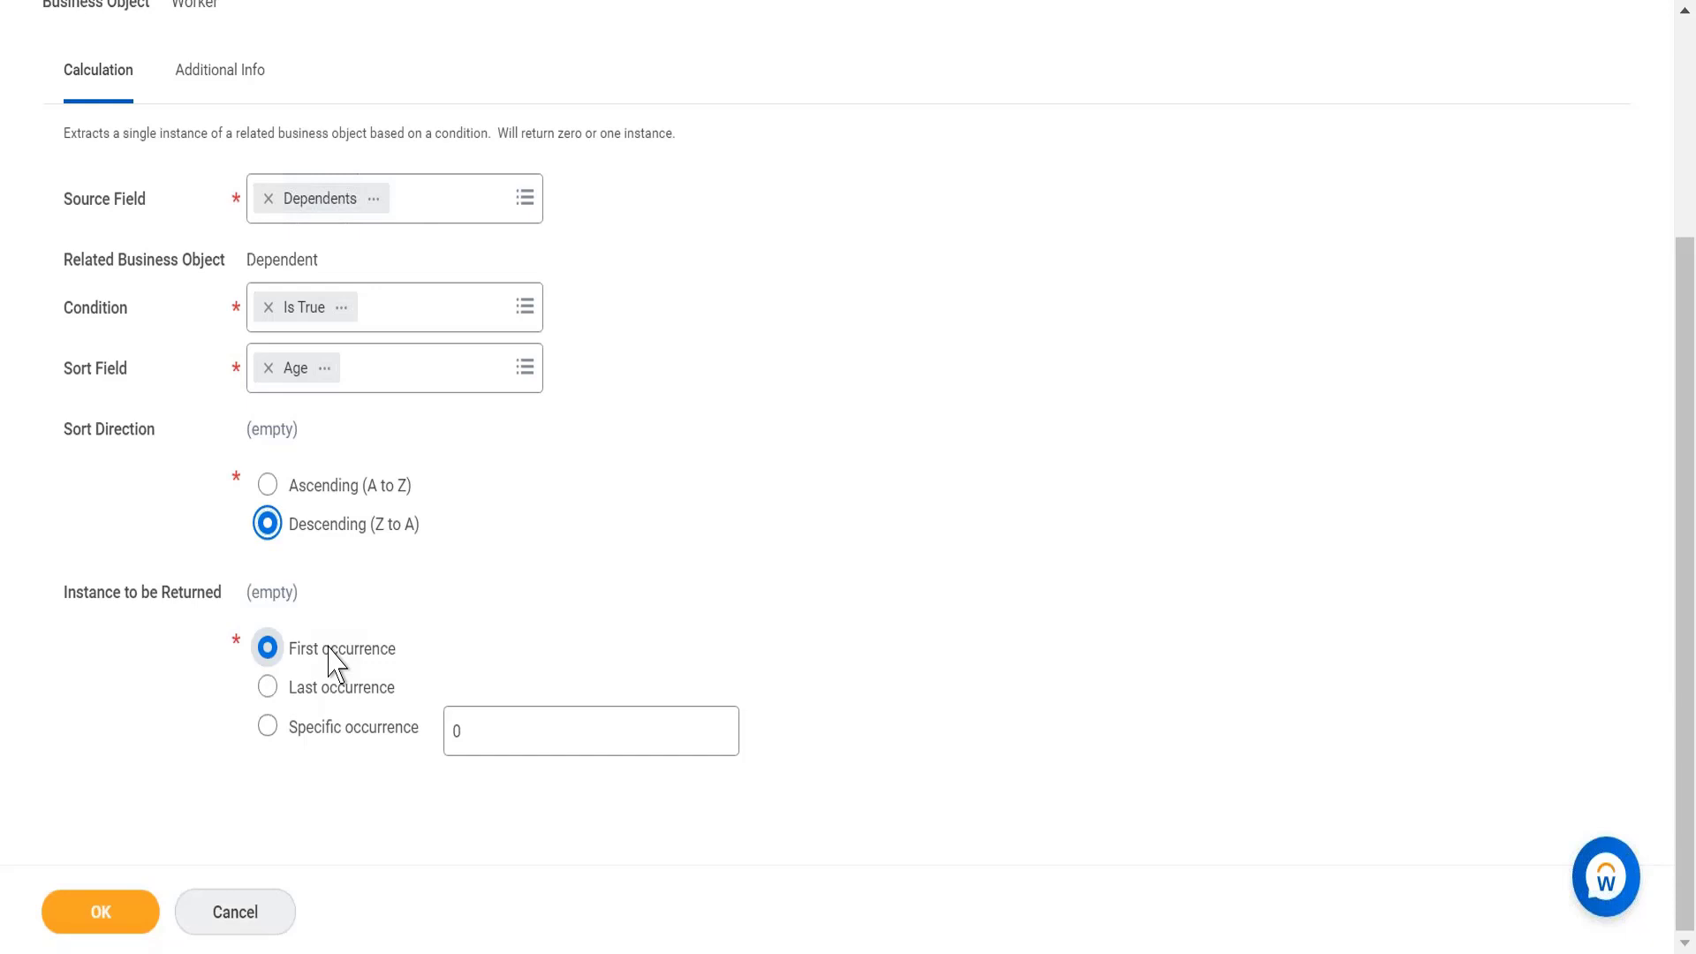
{"action": "left_click", "coordinate": [297, 489]}
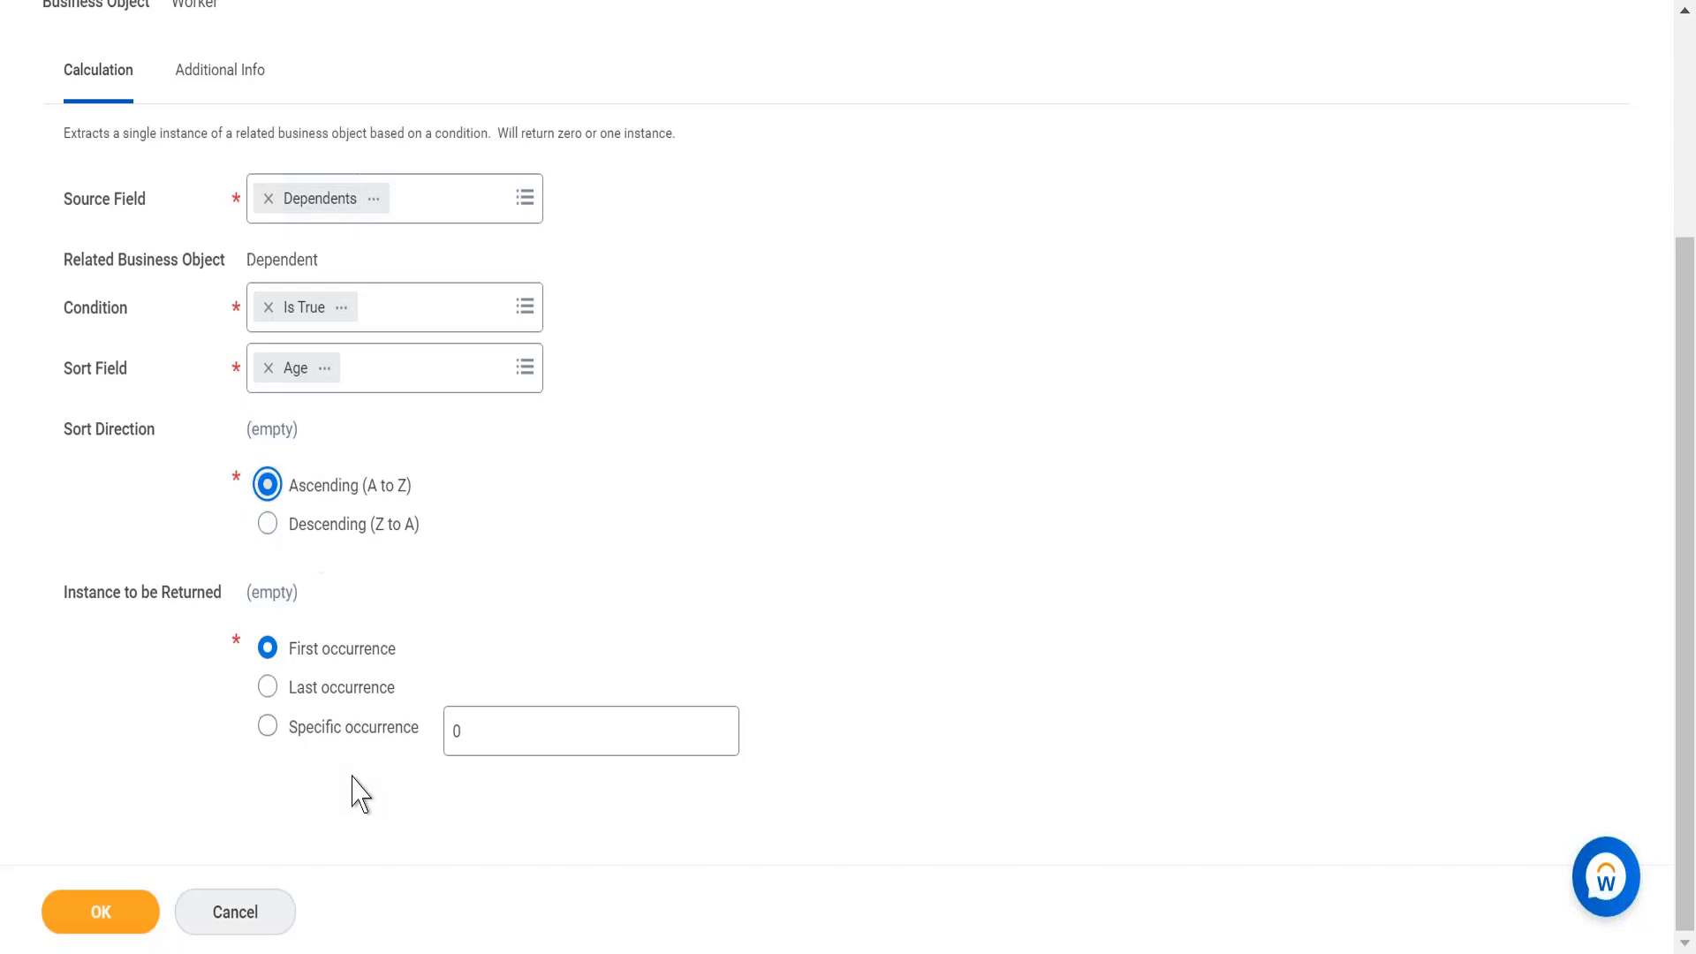
{"action": "left_click", "coordinate": [327, 698]}
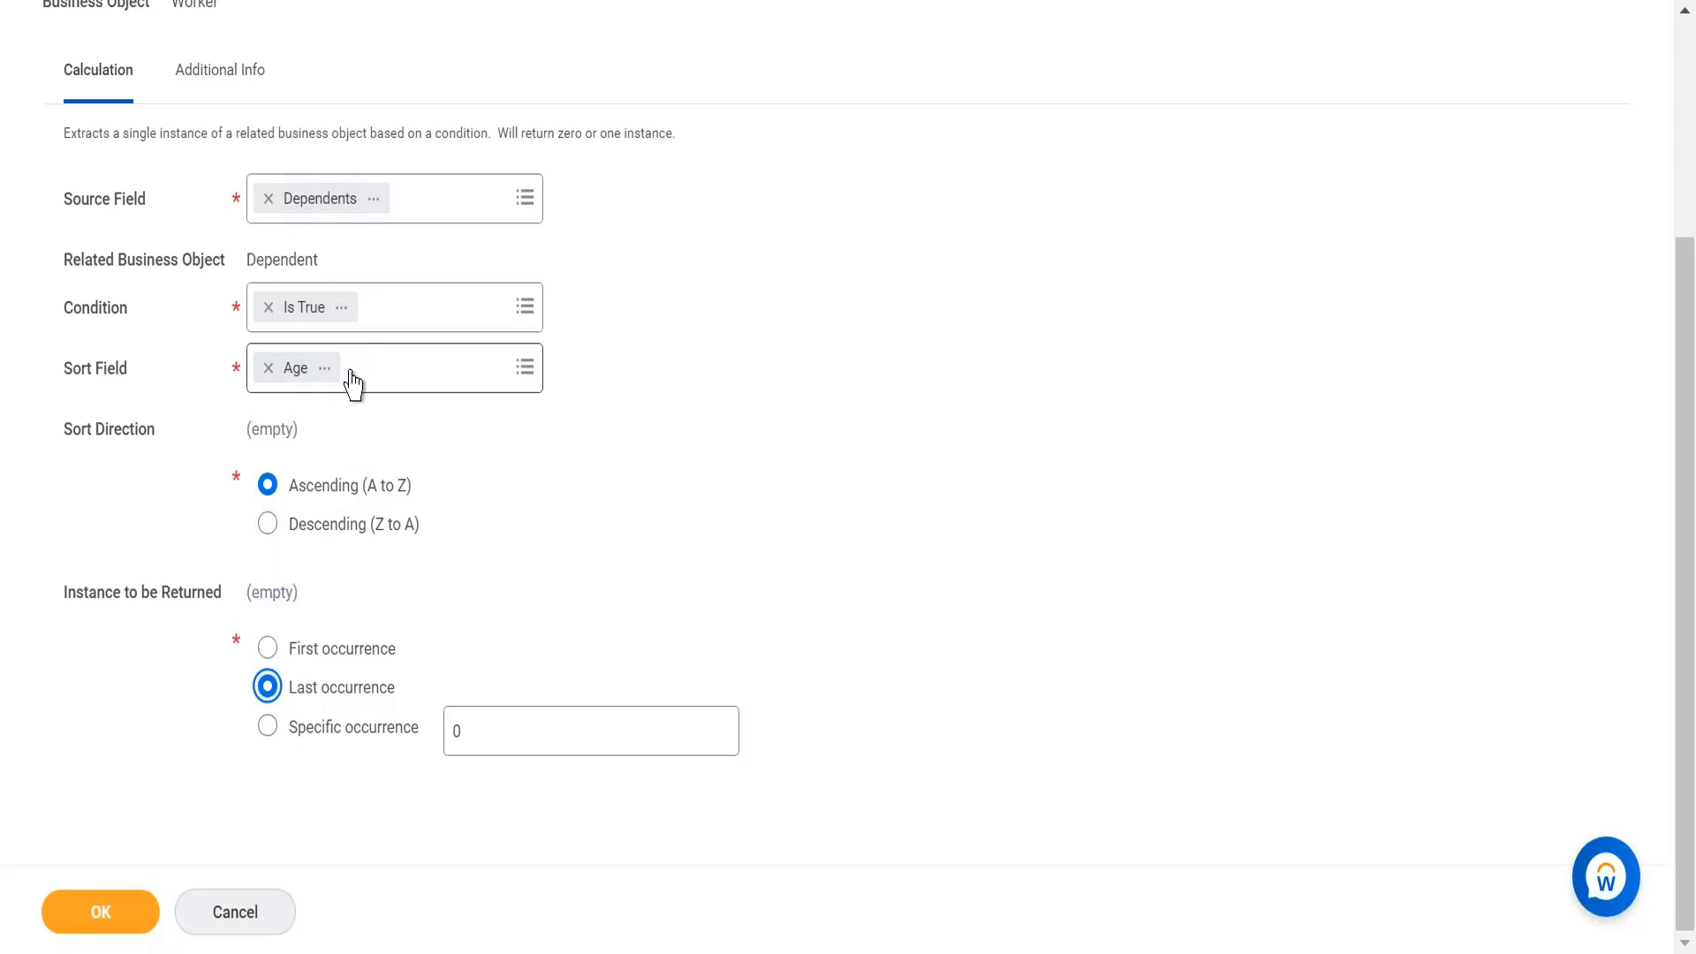
Replace the Age sort field with Is True.
{"action": "left_click", "coordinate": [268, 369]}
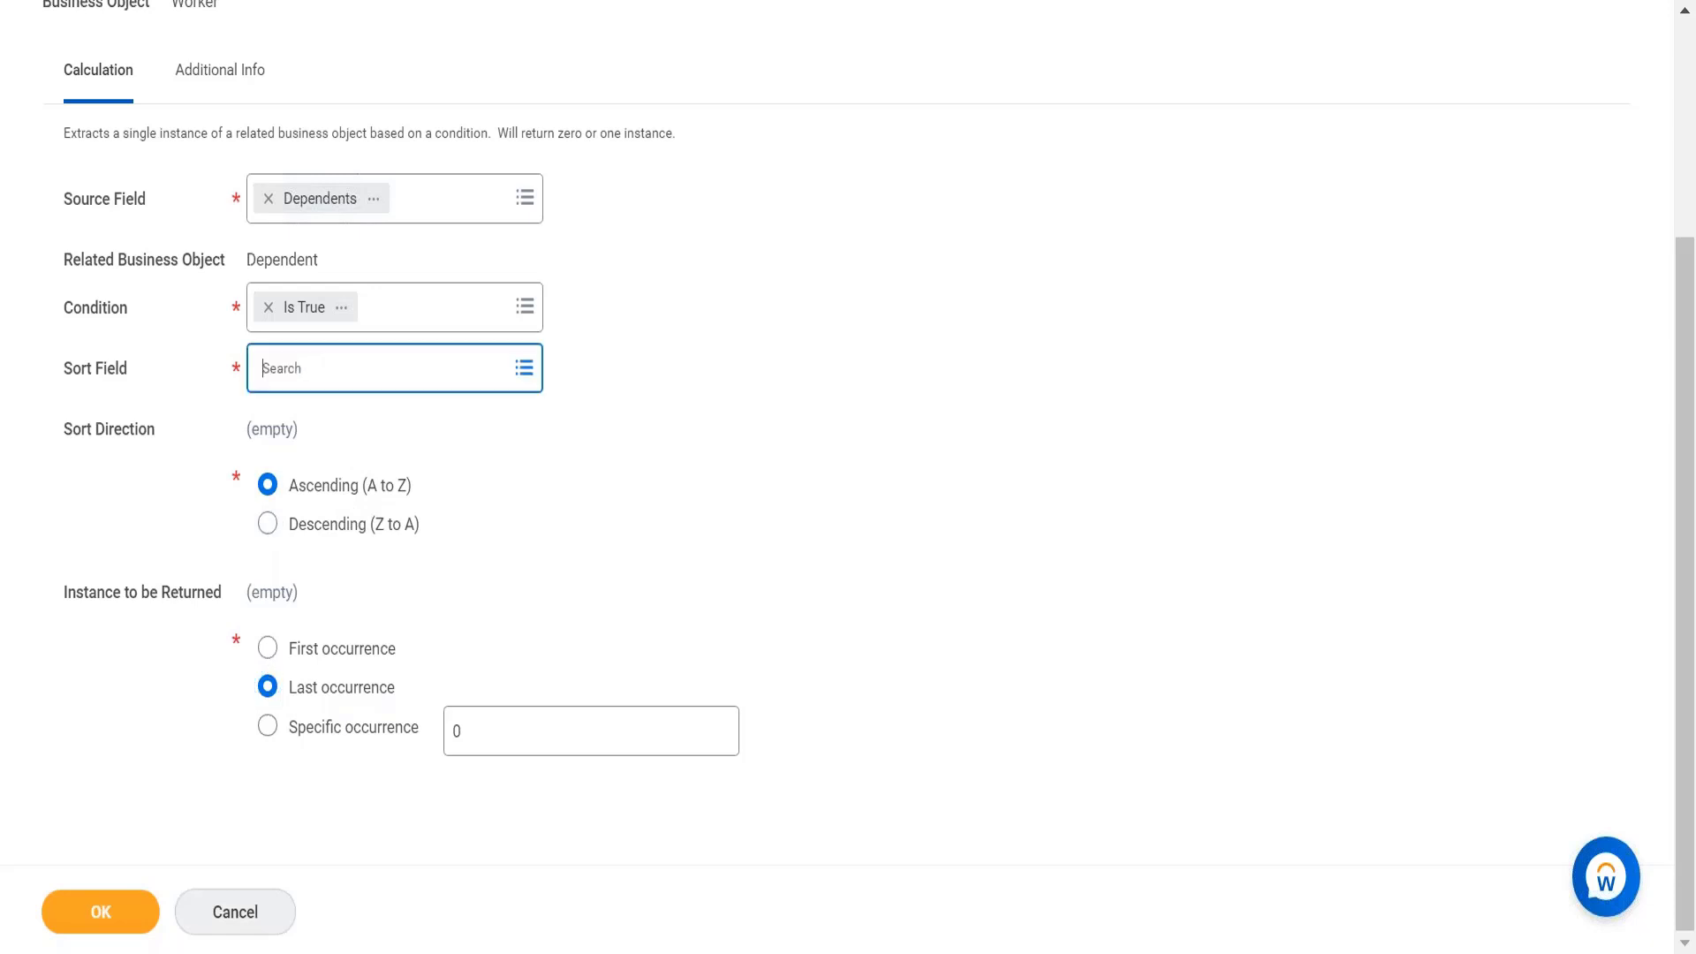
{"action": "type", "text": "is"}
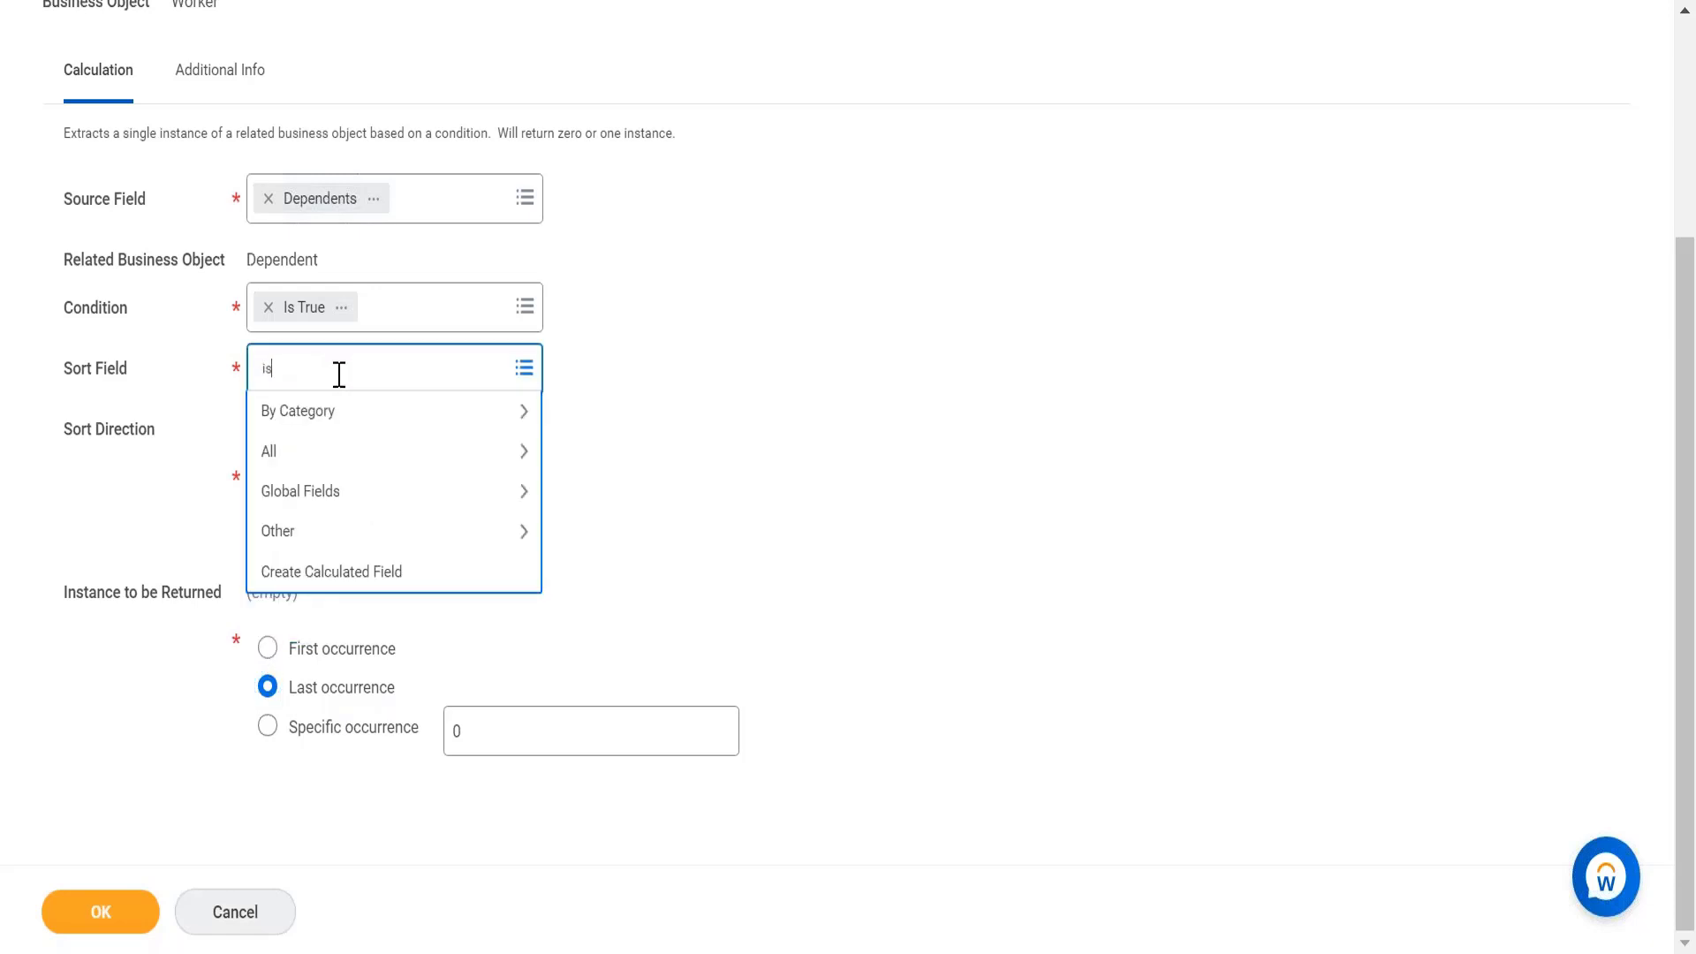
{"action": "type", "text": " true"}
{"action": "key", "text": "Return"}
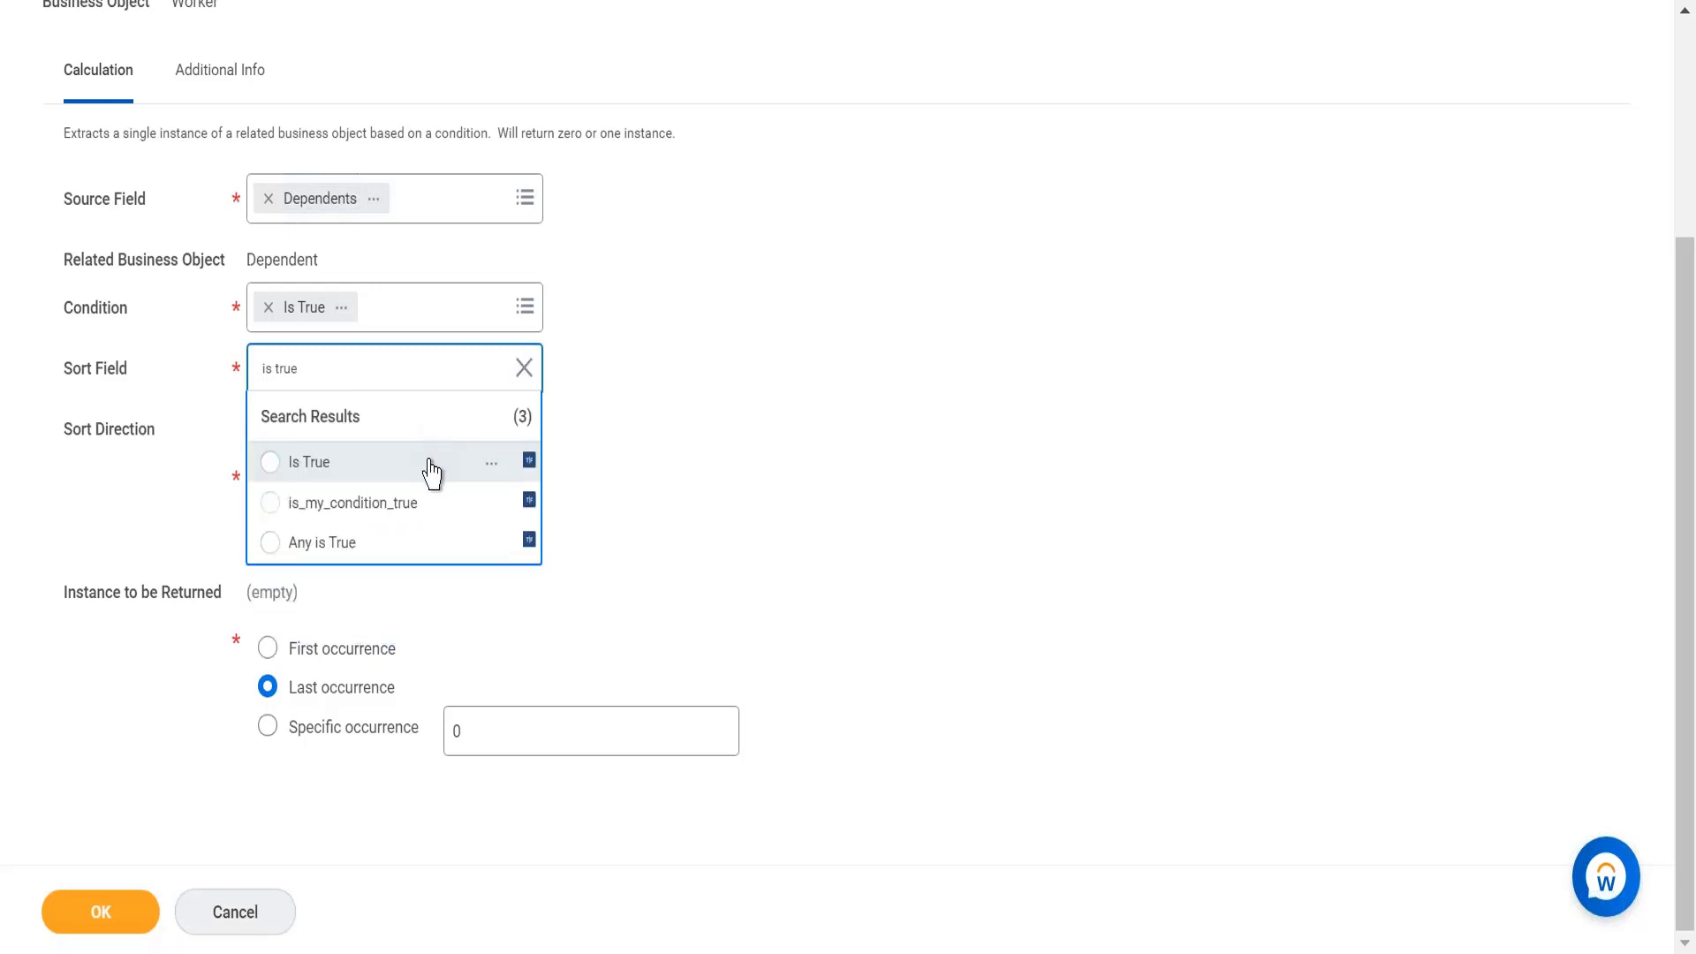
{"action": "left_click", "coordinate": [430, 468]}
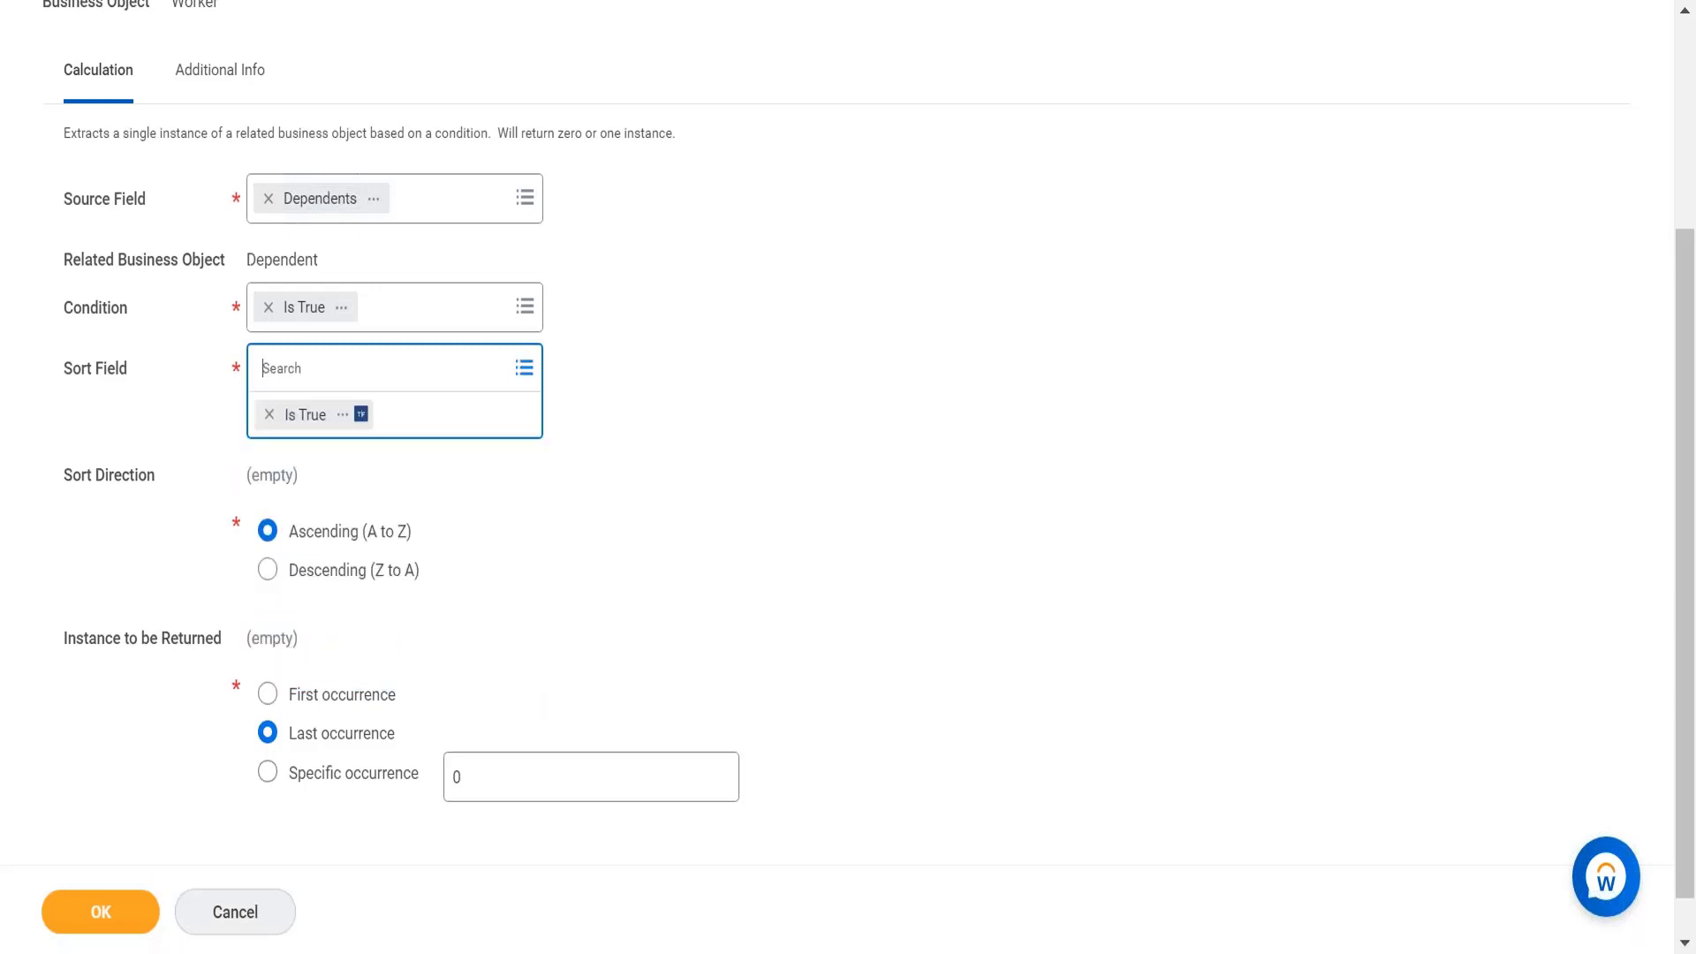
Set the instance to be returned to First occurrence and the sort direction to Descending (Z to A).
{"action": "left_click", "coordinate": [307, 590]}
{"action": "left_click", "coordinate": [329, 651]}
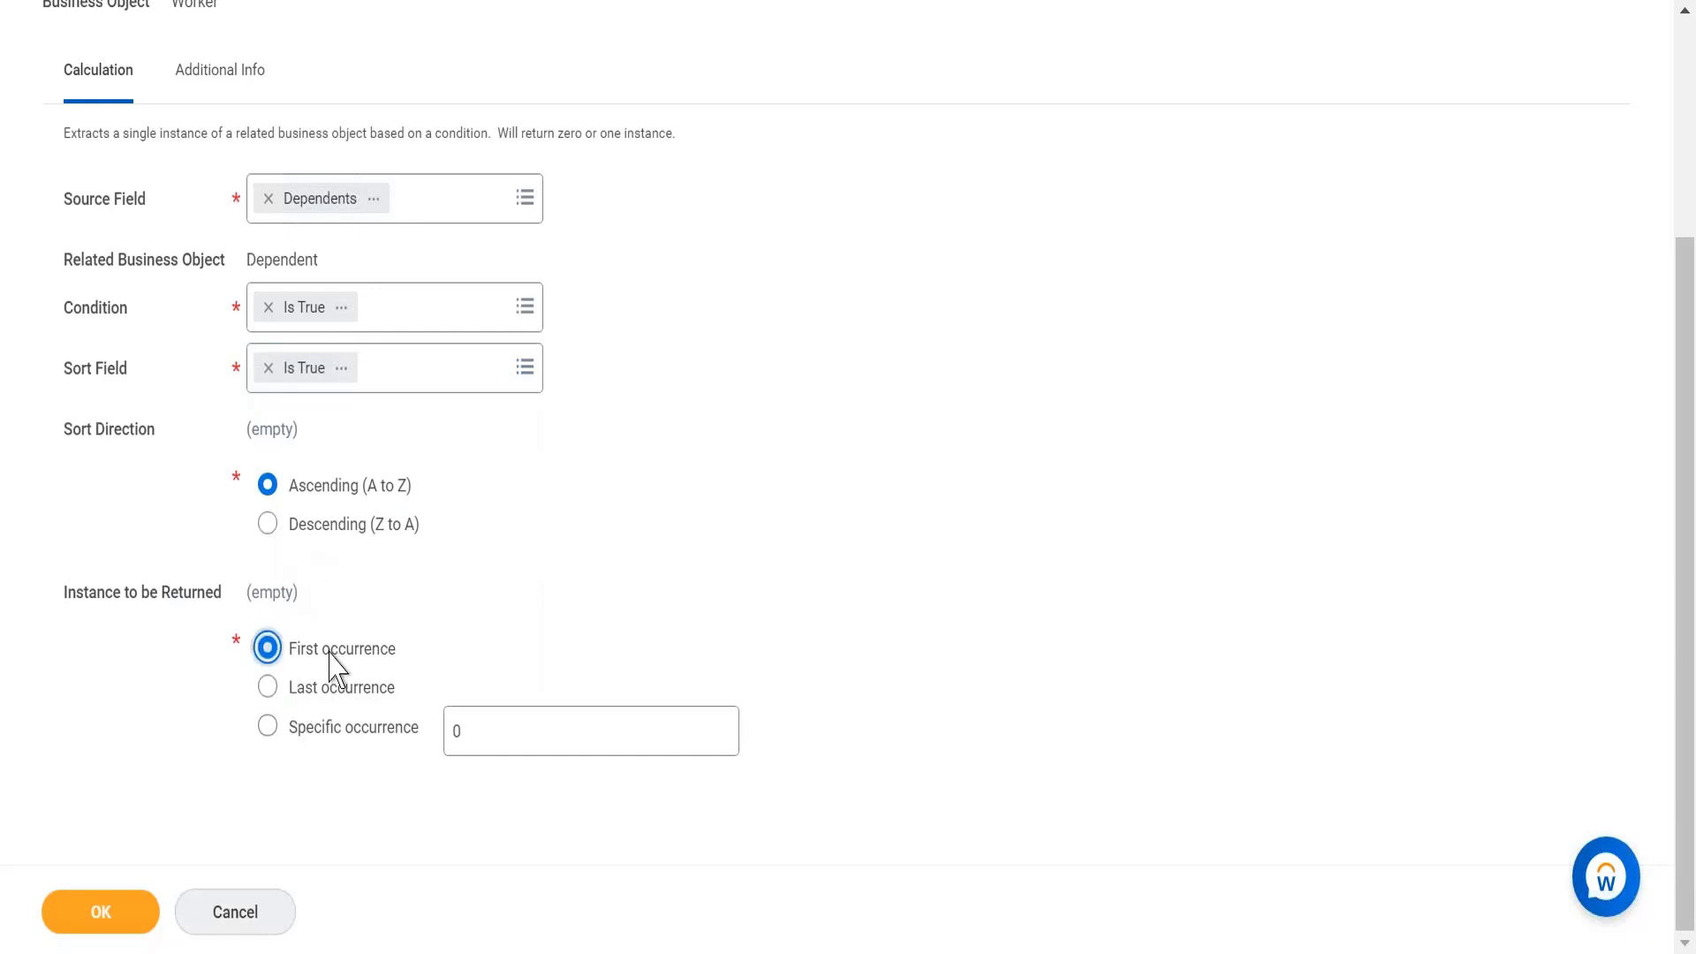
{"action": "left_click", "coordinate": [270, 530]}
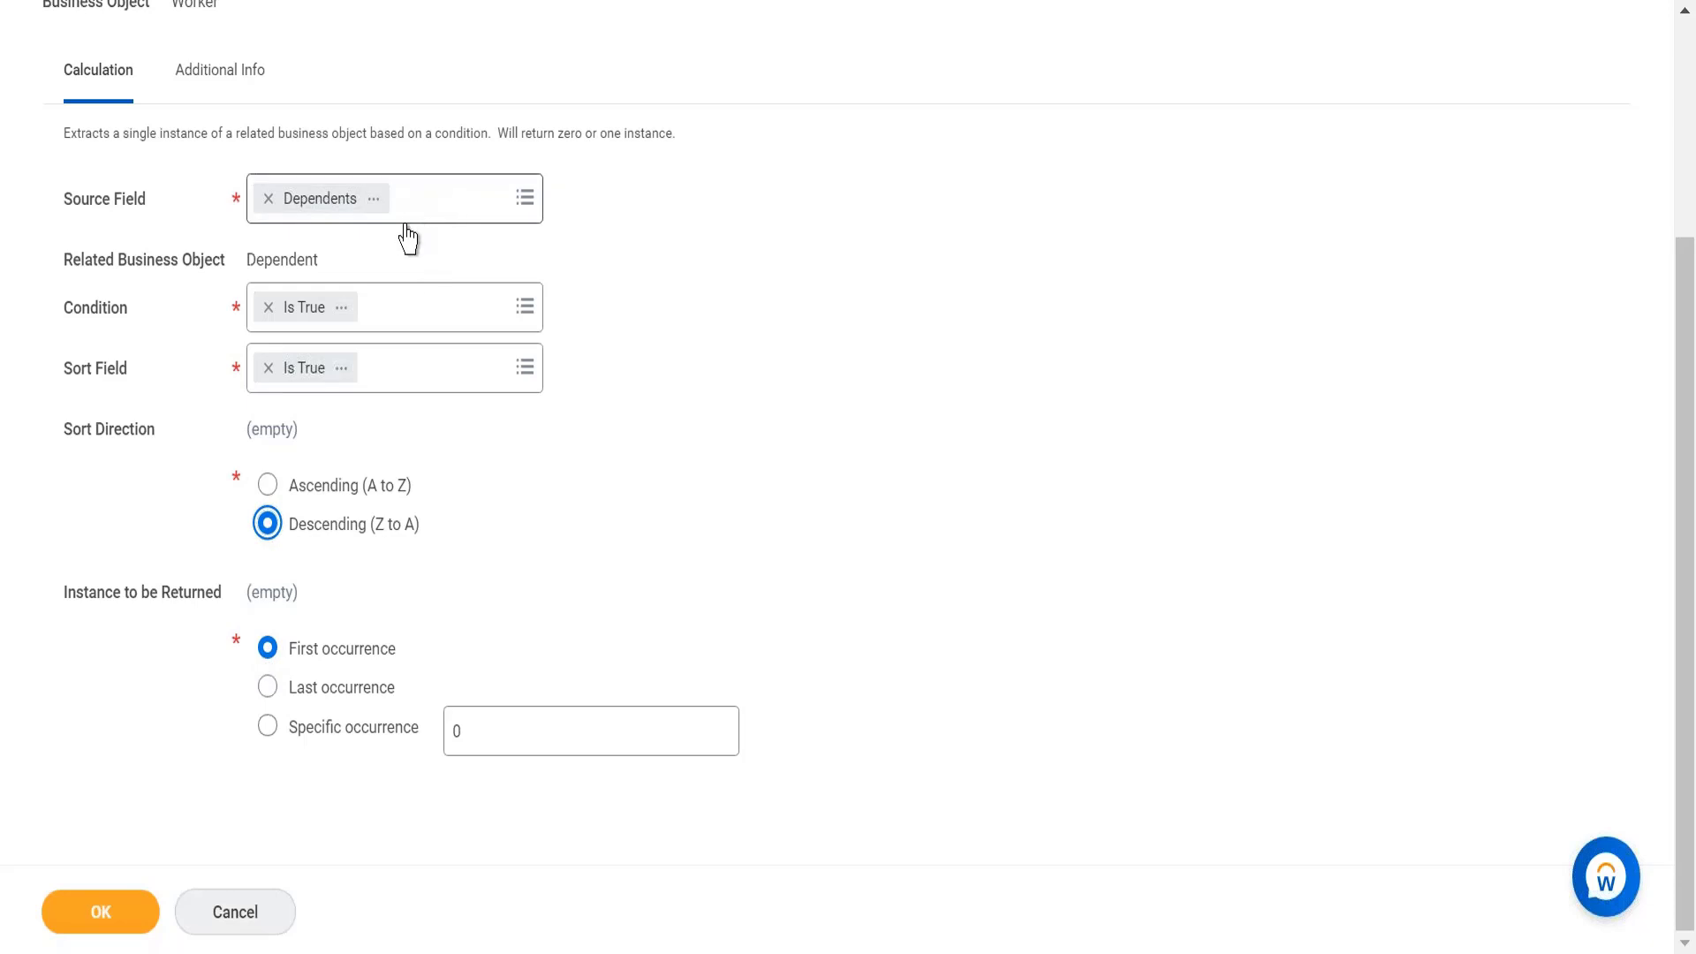
Replace the Is True sort field with Age.
{"action": "left_click", "coordinate": [269, 369]}
{"action": "type", "text": "age"}
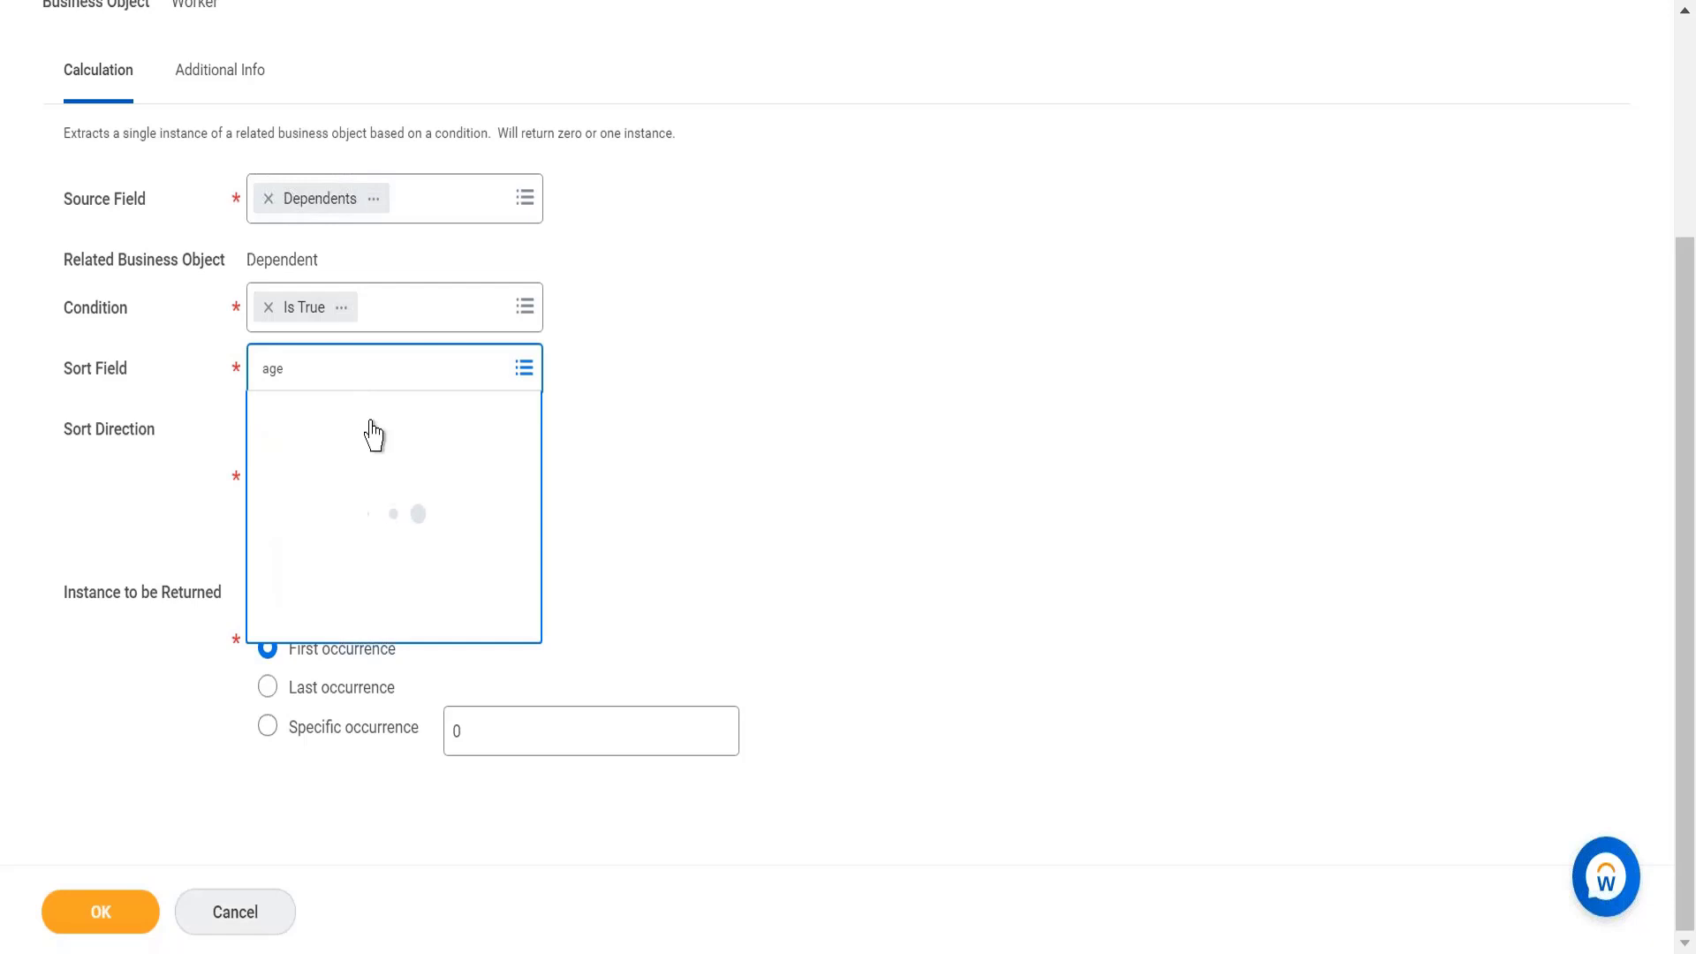
{"action": "left_click", "coordinate": [381, 481]}
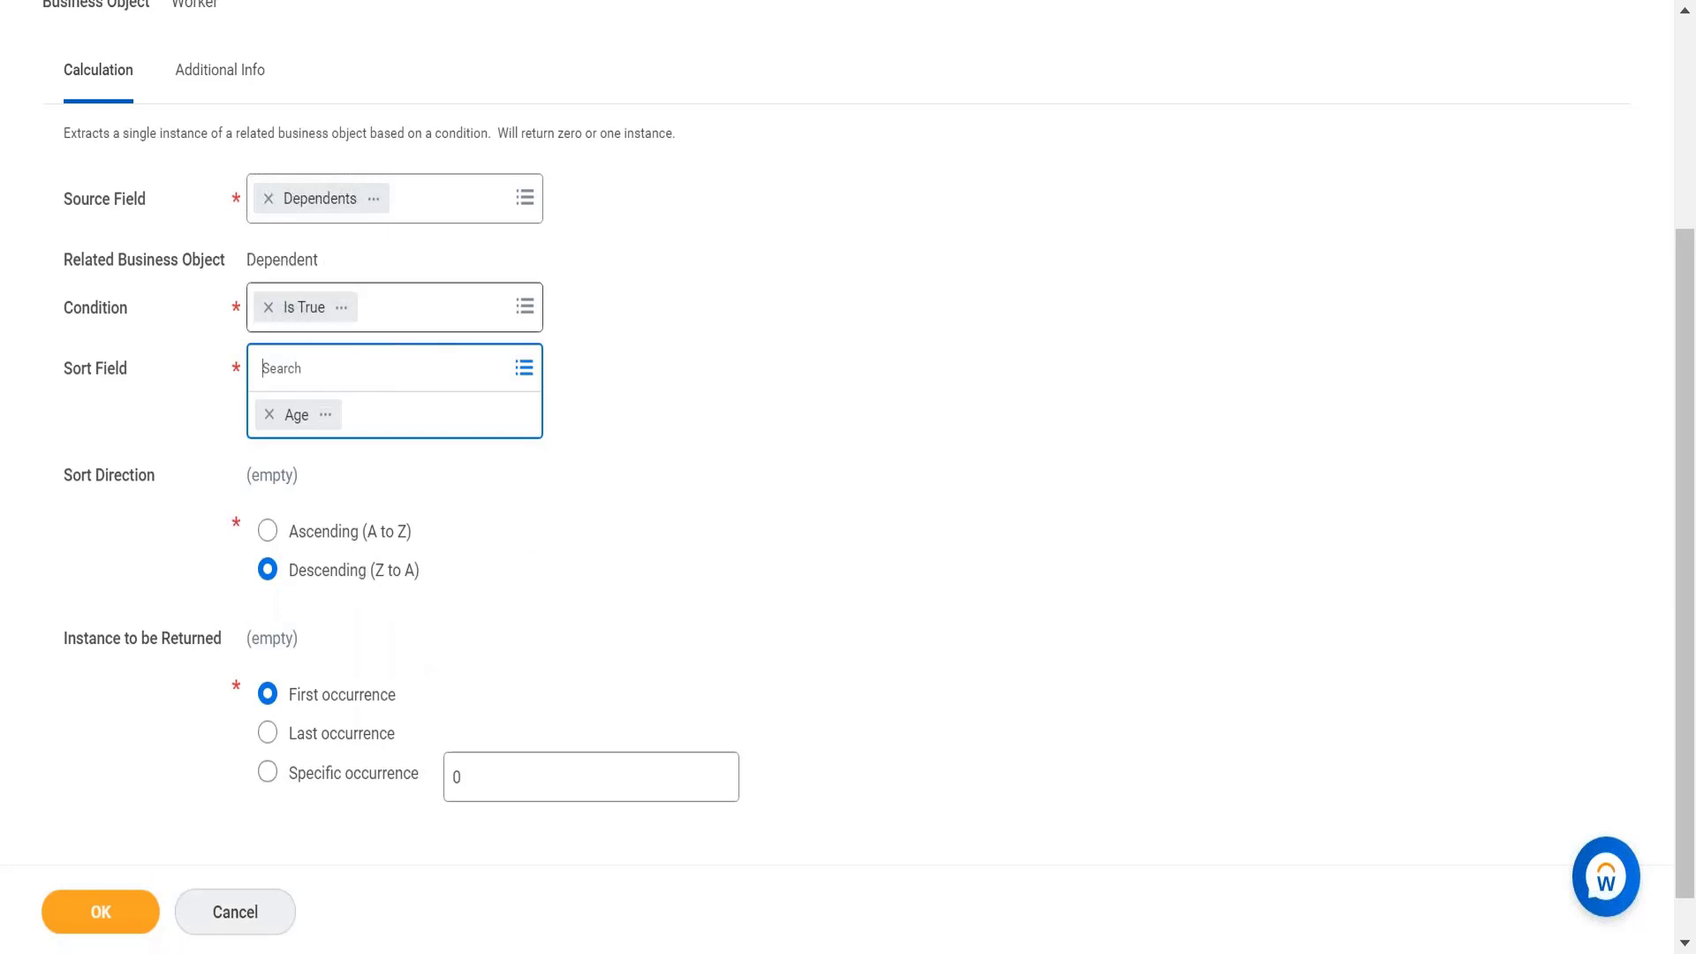
Remove Is True from the Condition and start creating a new calculated field for it.
{"action": "left_click", "coordinate": [269, 307]}
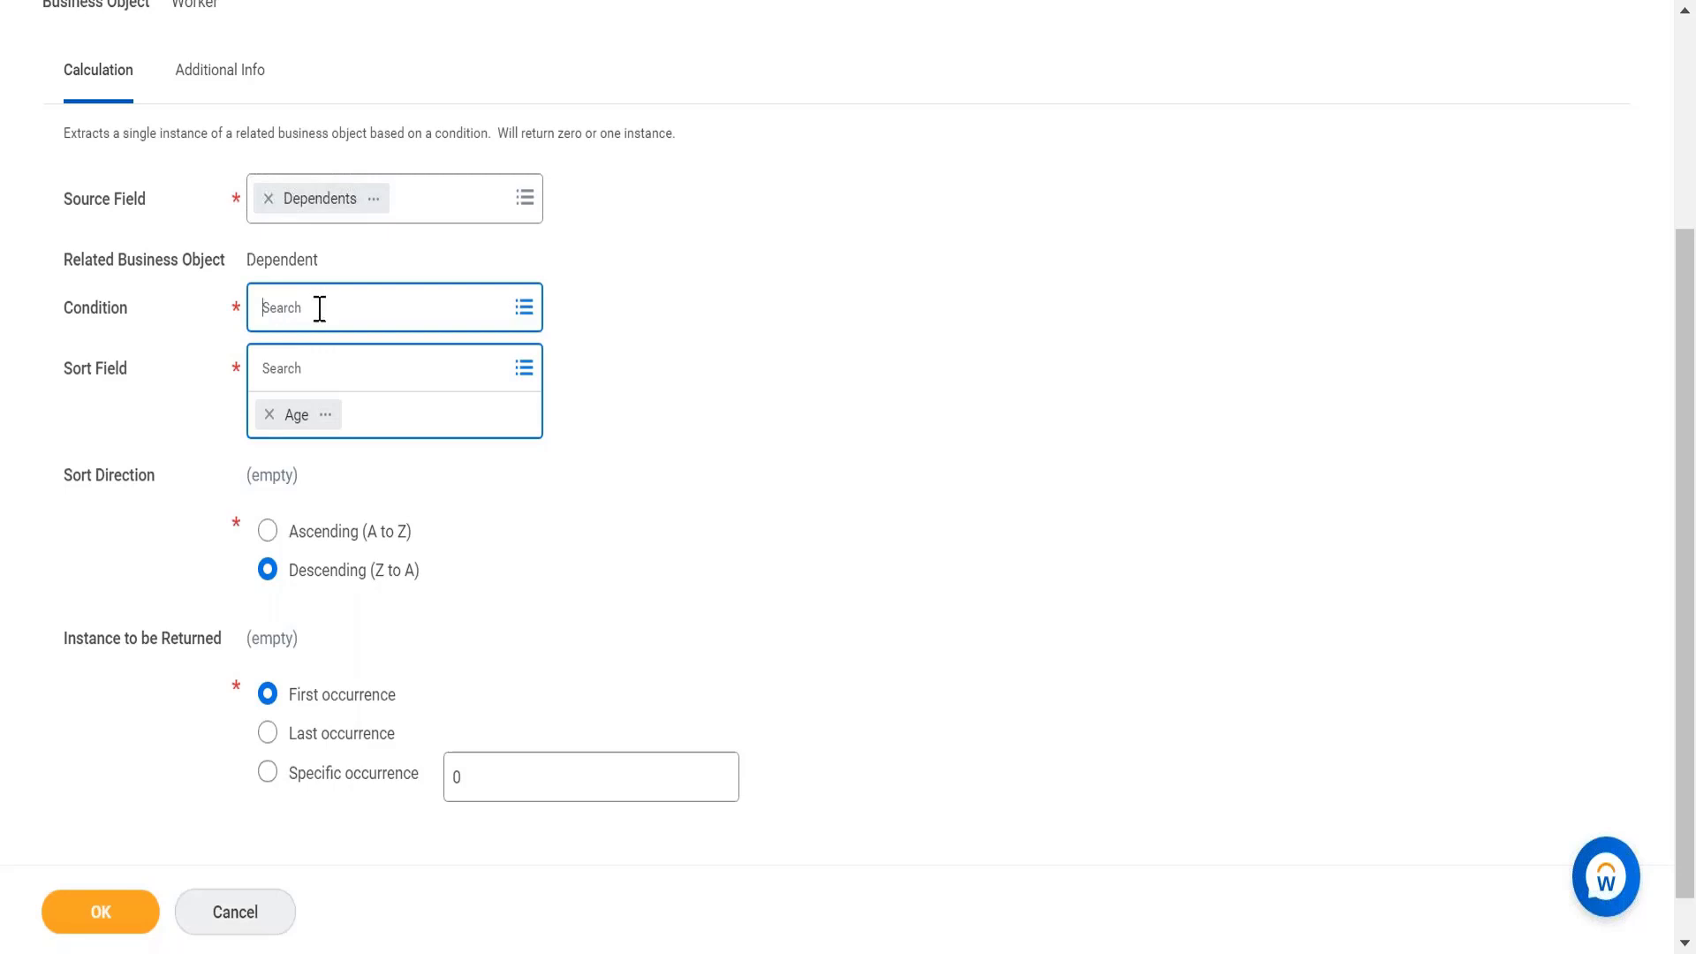
{"action": "left_click", "coordinate": [412, 303]}
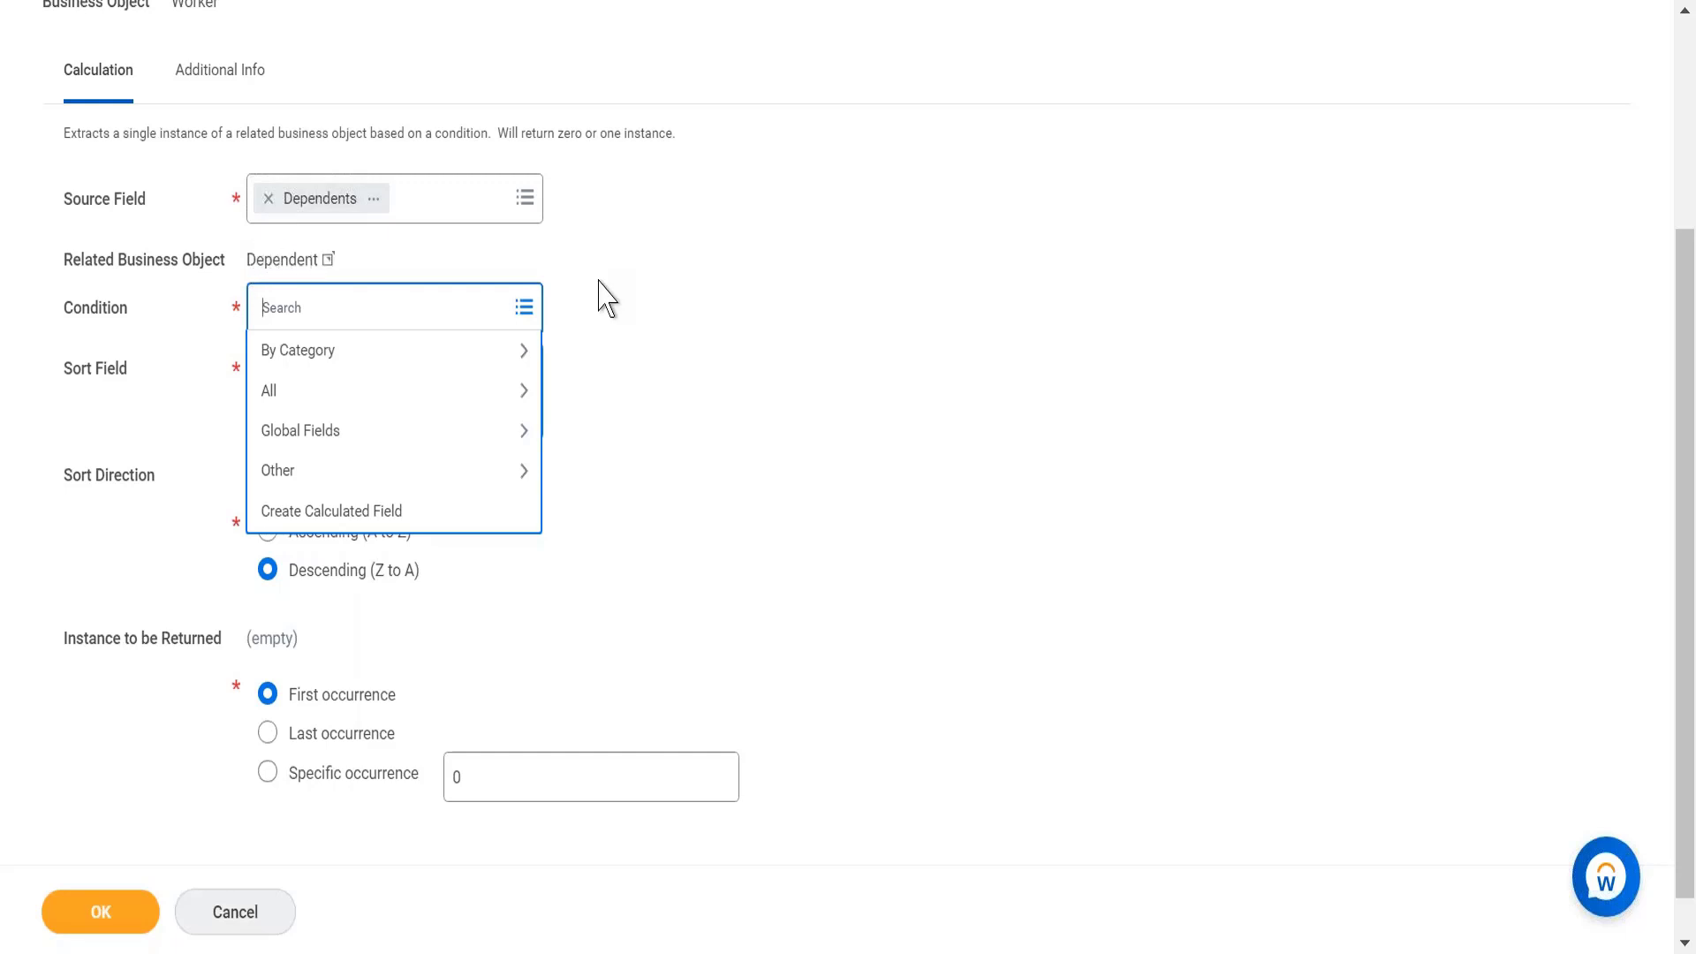
{"action": "key", "text": "ctrl+minus"}
{"action": "key", "text": "ctrl+minus"}
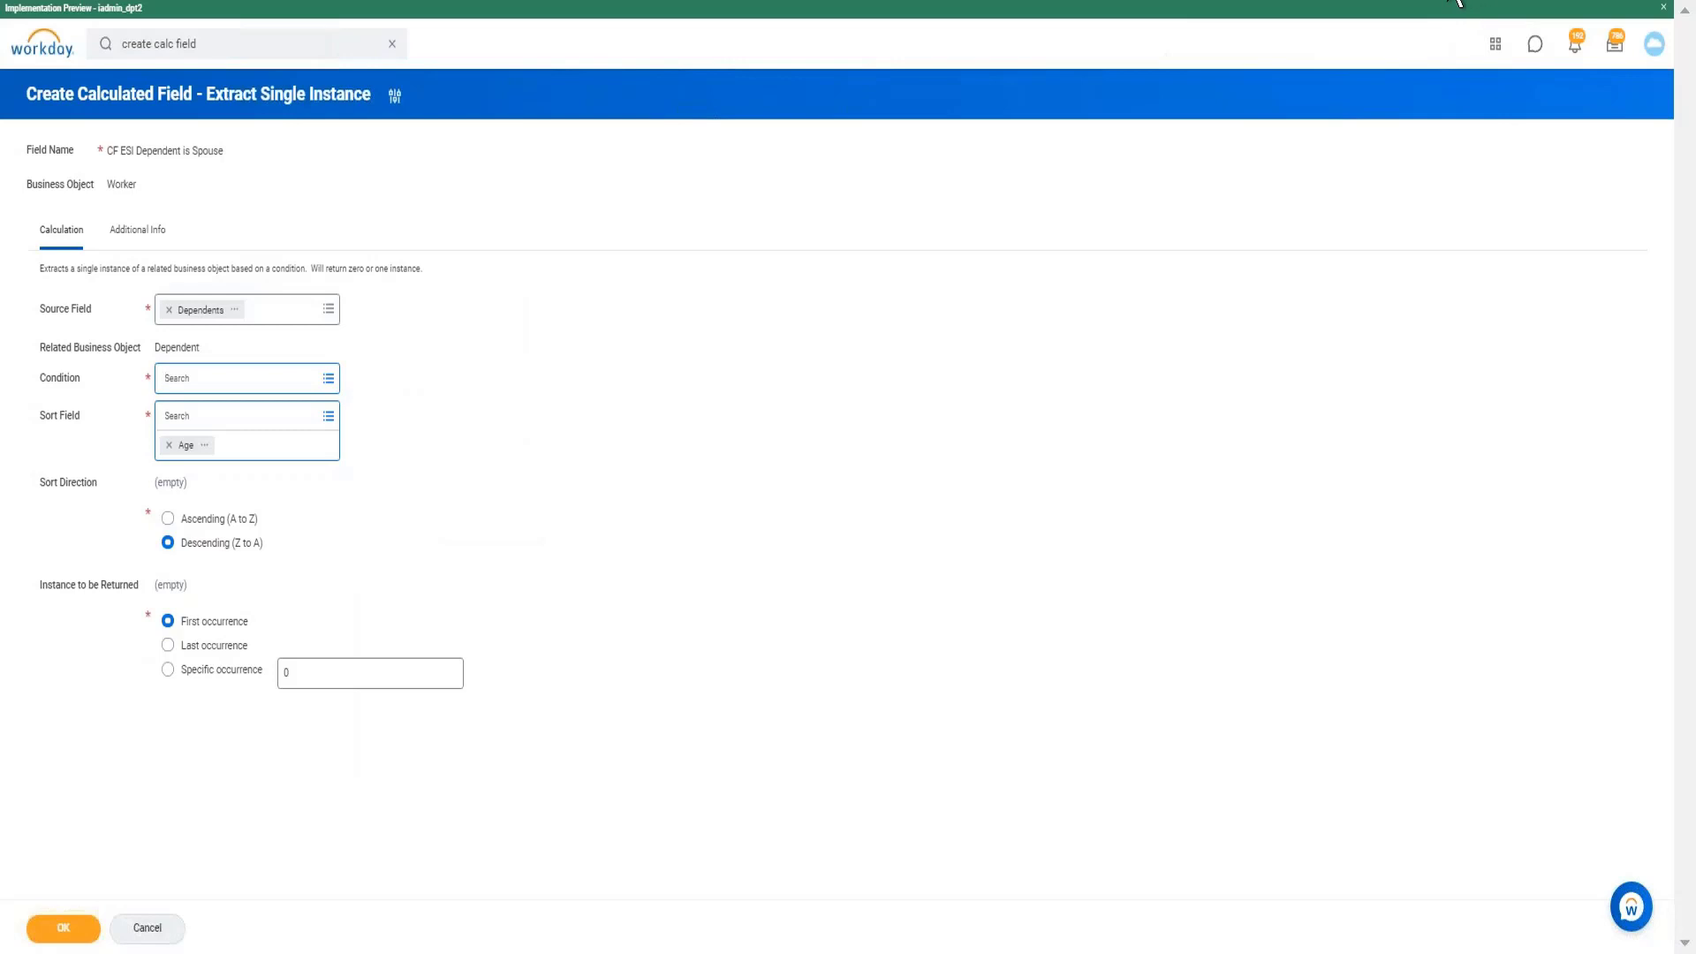
{"action": "left_click", "coordinate": [1455, 0]}
{"action": "left_click", "coordinate": [1445, 24]}
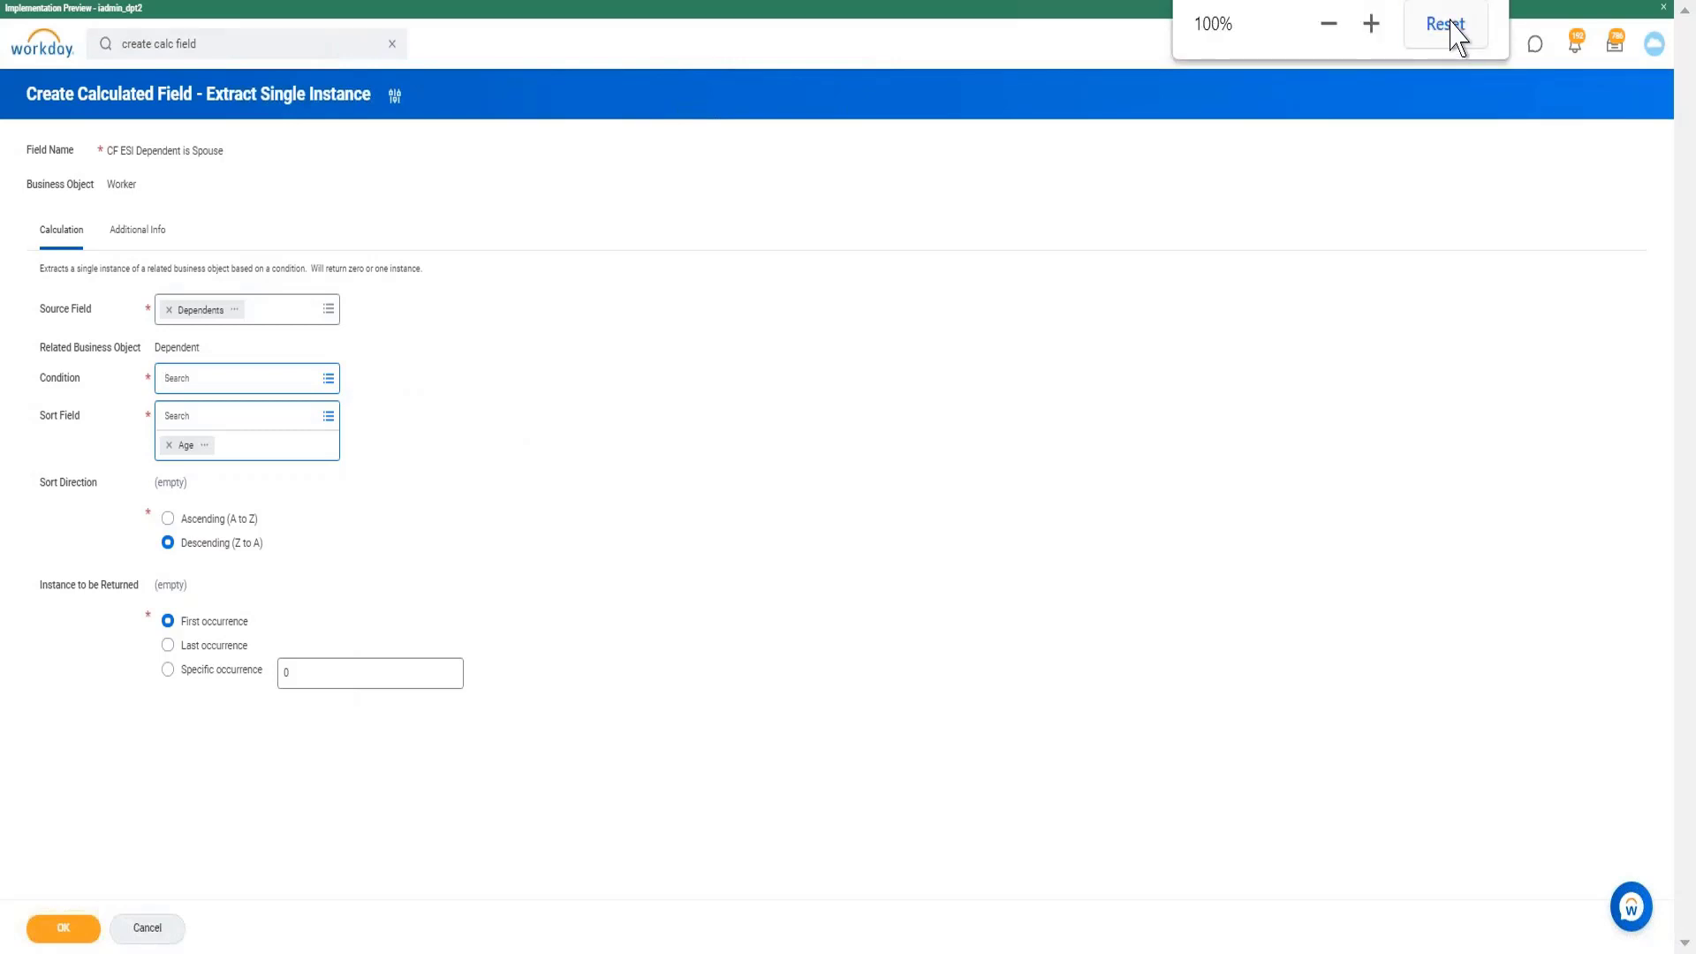
{"action": "left_click", "coordinate": [1327, 24]}
{"action": "left_click", "coordinate": [793, 491]}
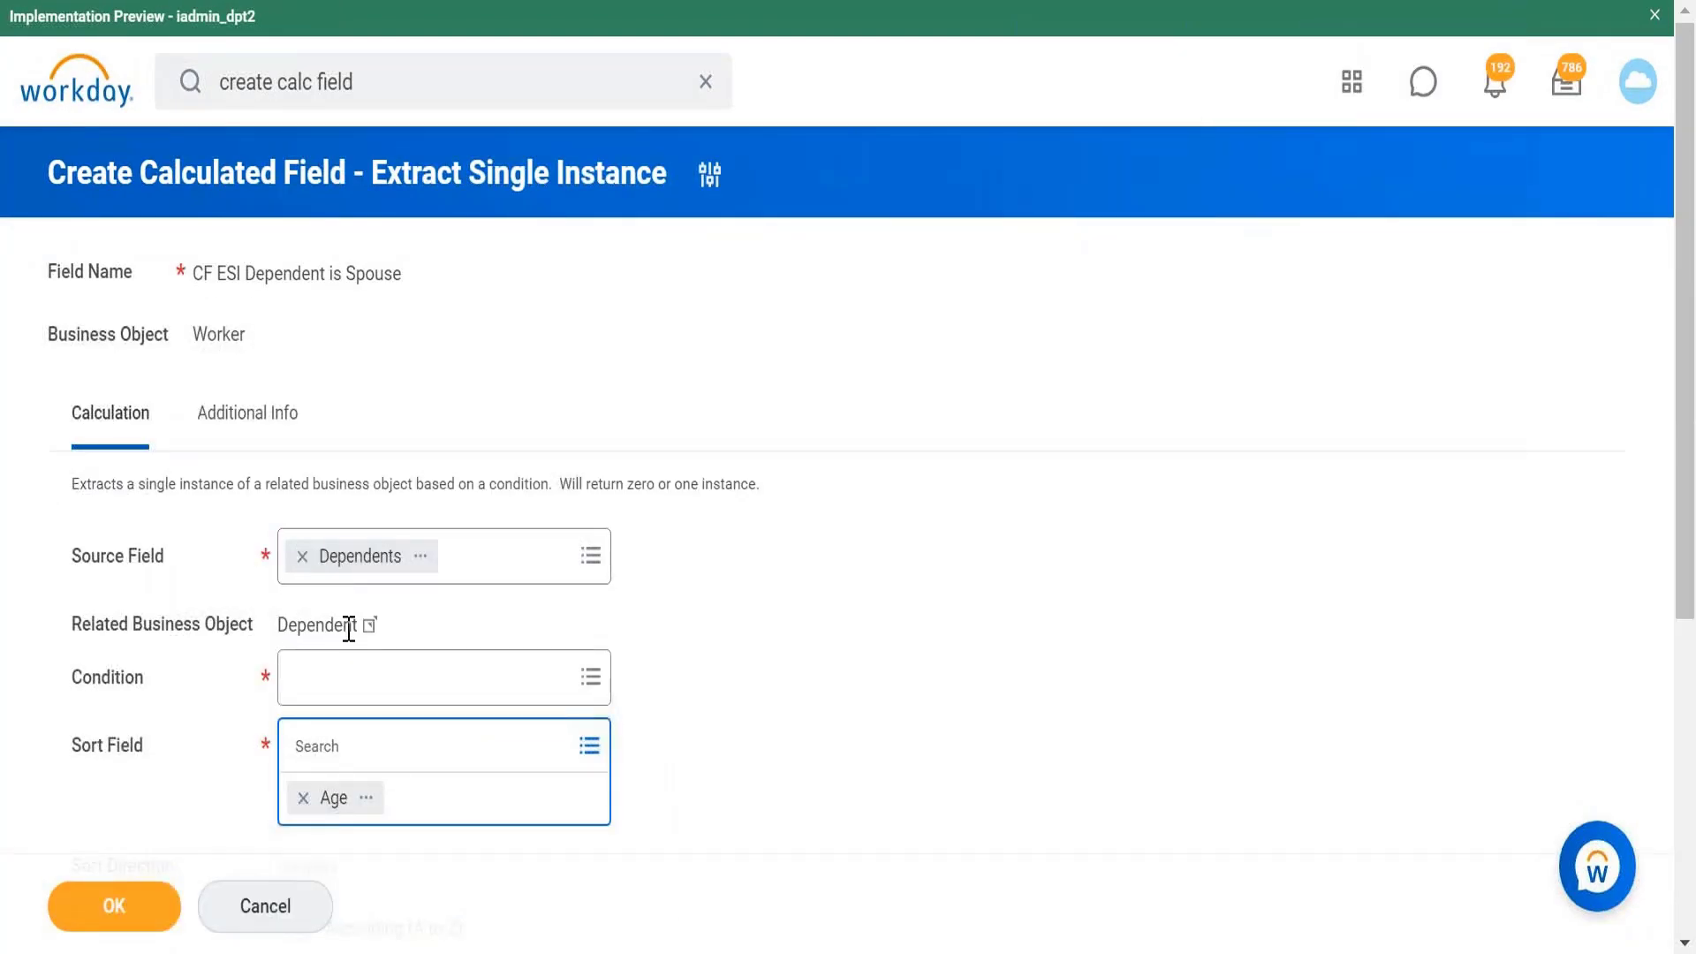
{"action": "left_click", "coordinate": [339, 687]}
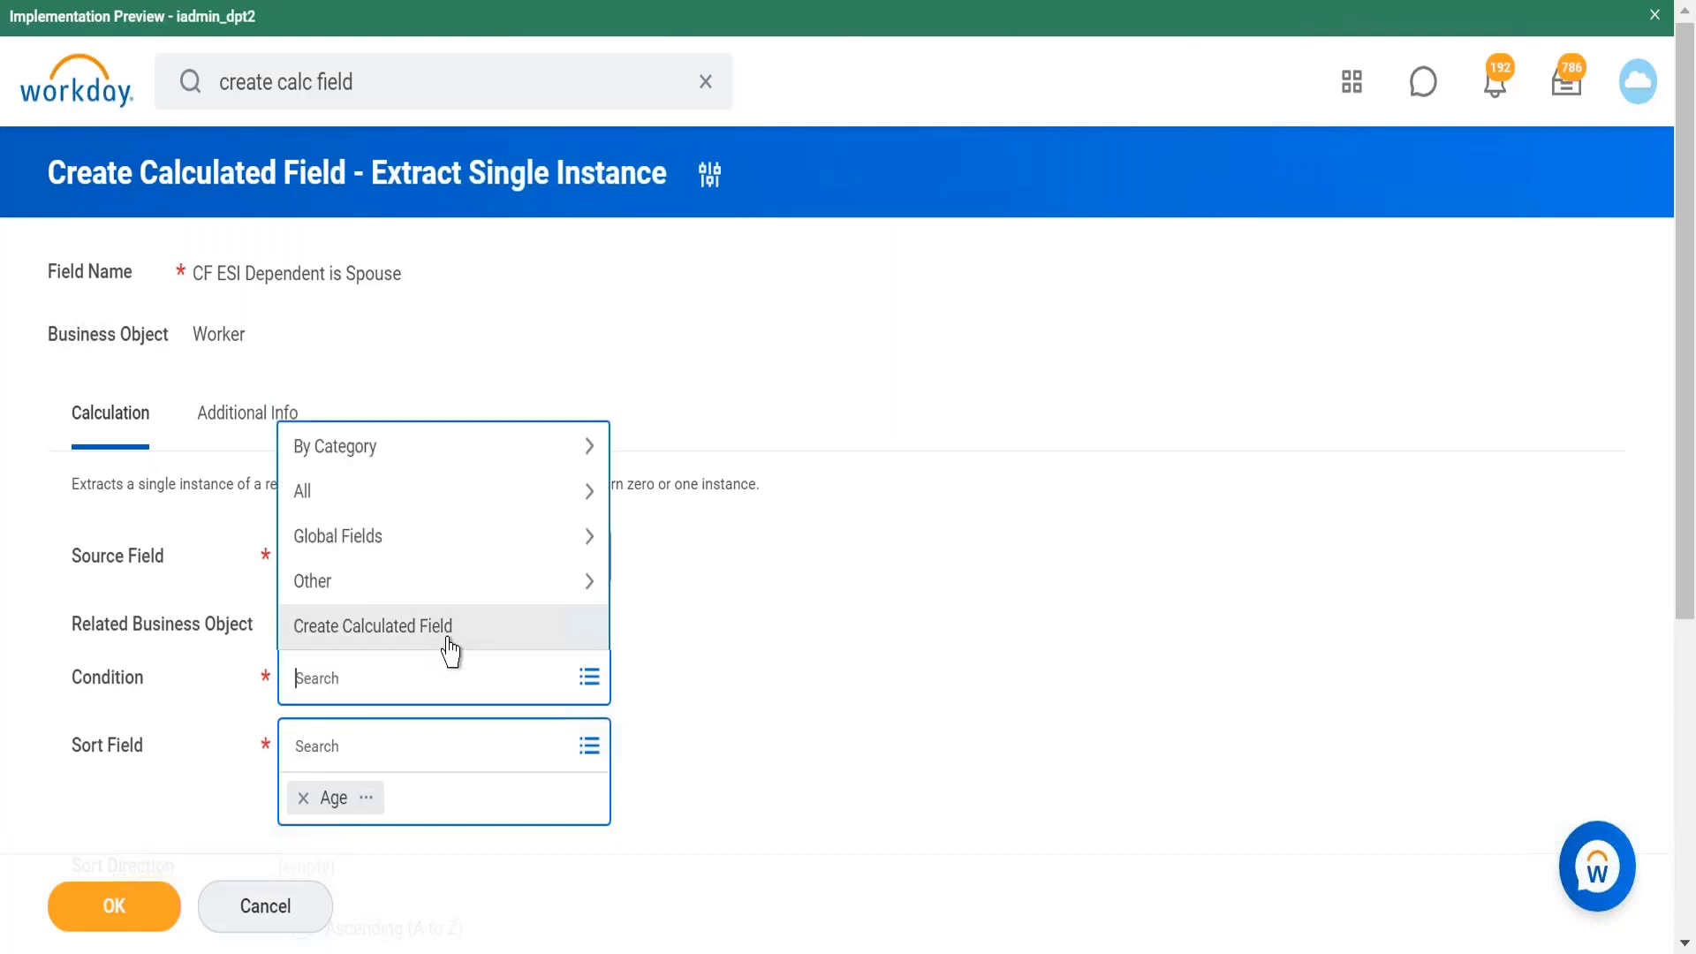
{"action": "left_click", "coordinate": [448, 638]}
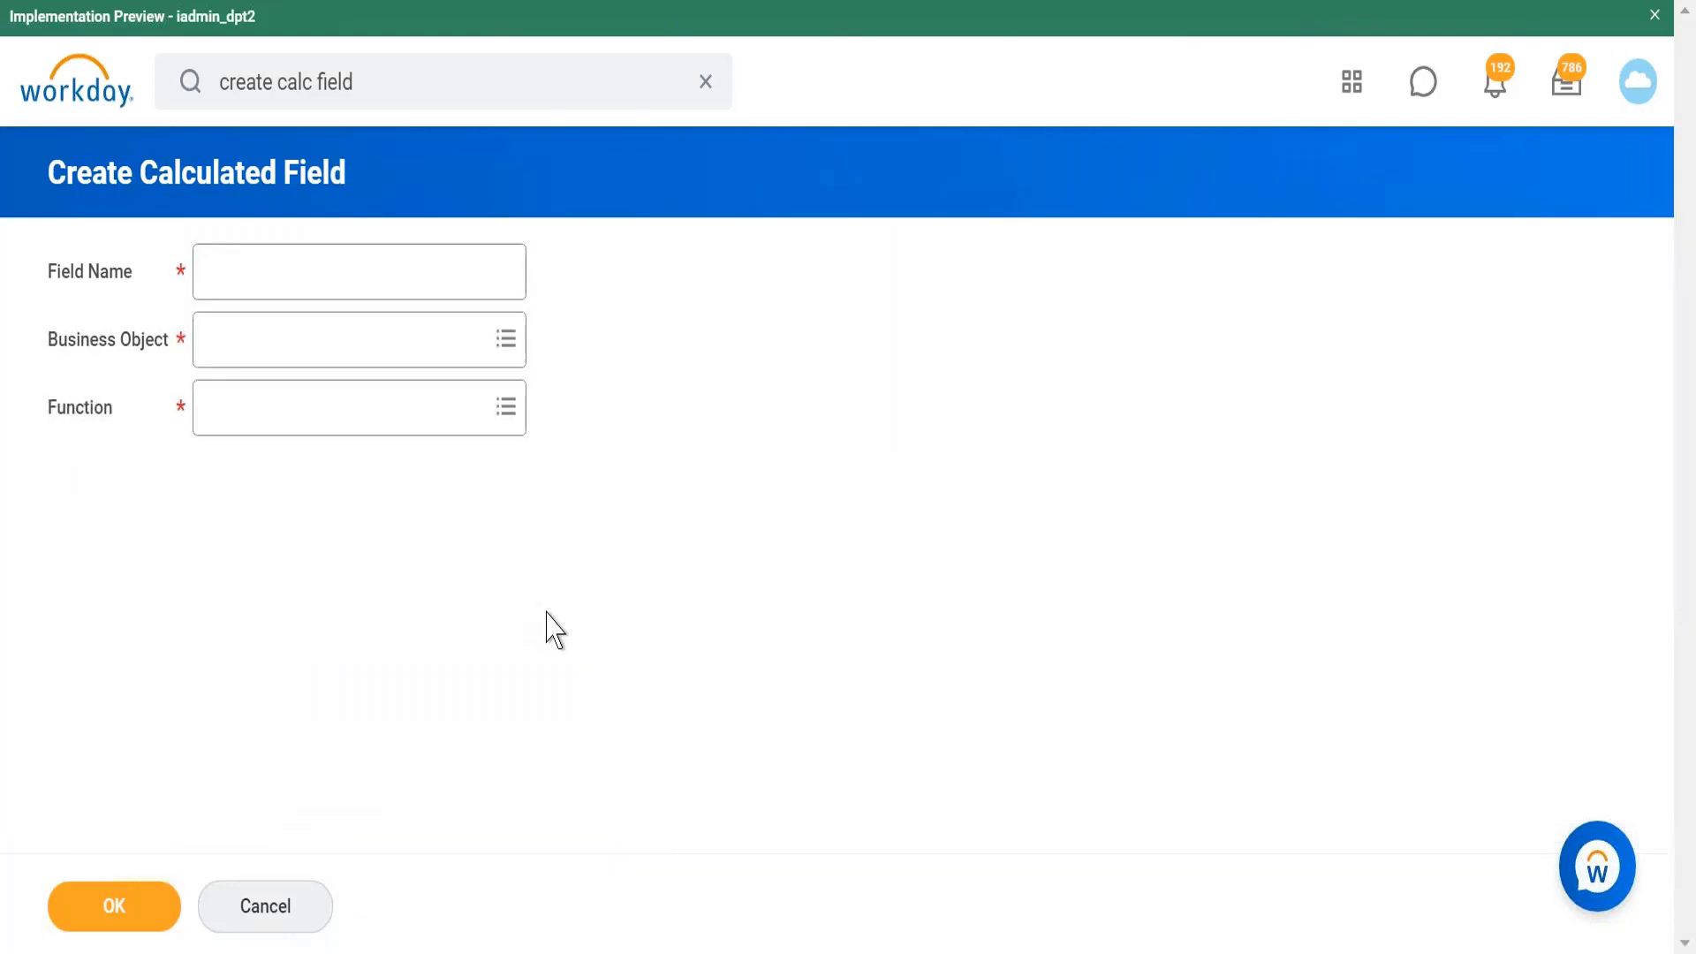
Name the new calculated field "CF T/F Relation of dependent is spouse".
{"action": "left_click", "coordinate": [411, 285]}
{"action": "type", "text": "CF T/F"}
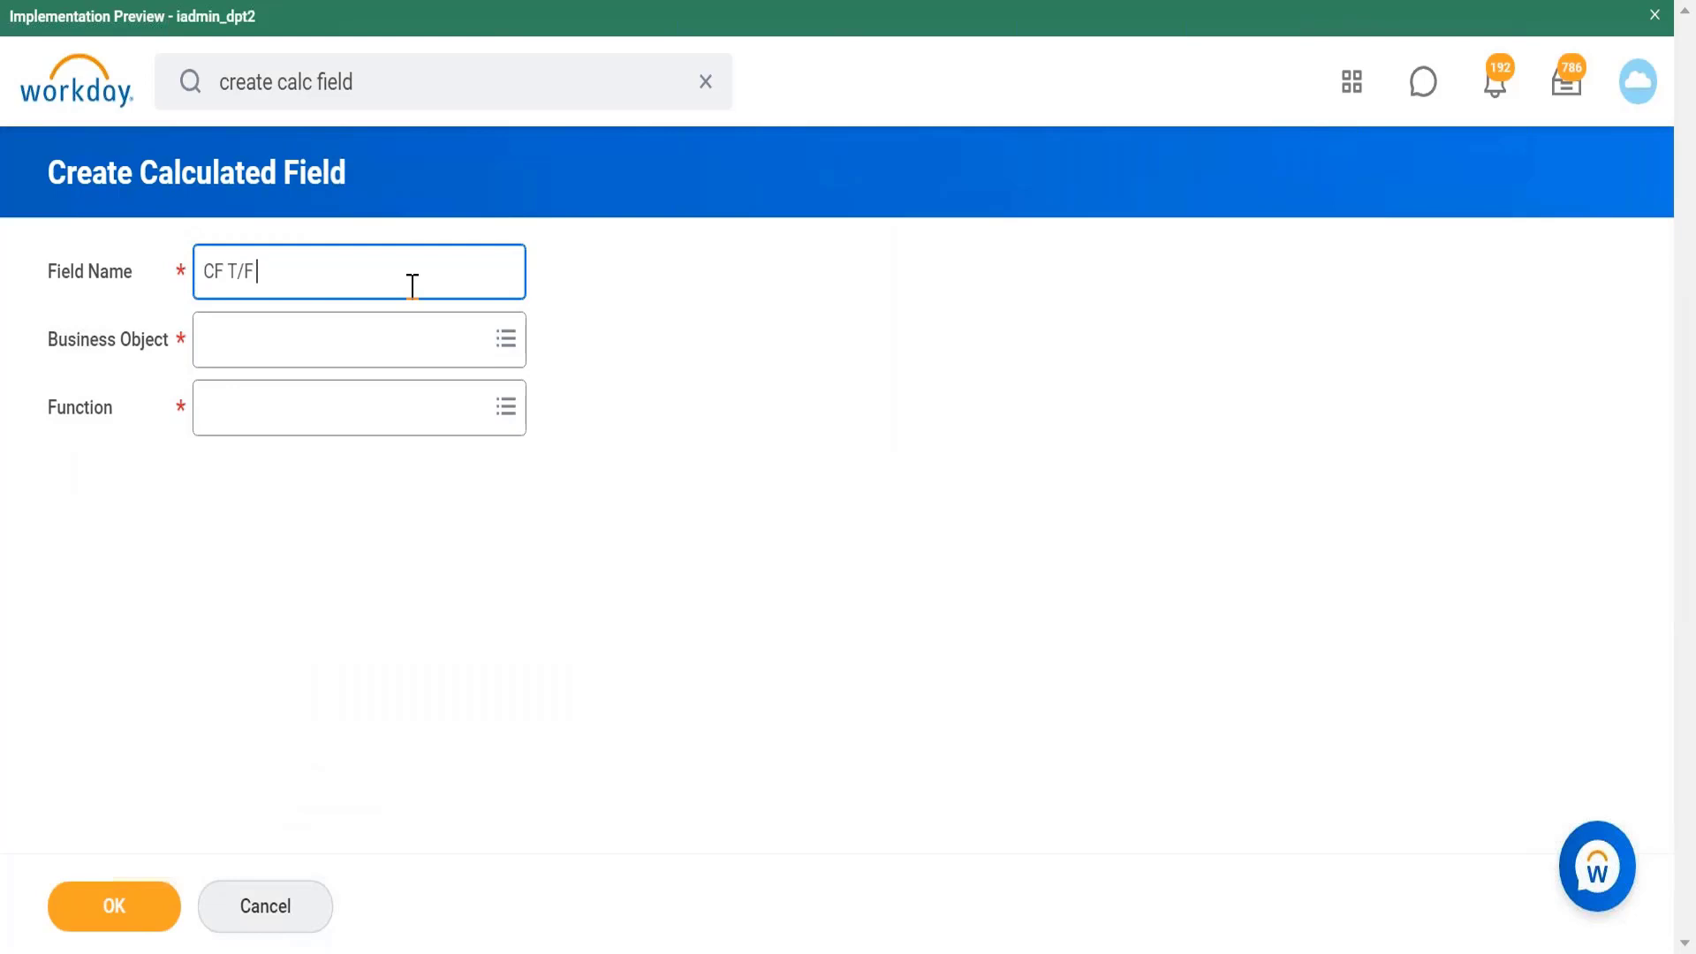
{"action": "type", "text": " Rlation"}
{"action": "key", "text": "BackSpace"}
{"action": "key", "text": "BackSpace"}
{"action": "key", "text": "BackSpace"}
{"action": "key", "text": "BackSpace"}
{"action": "type", "text": "elation of dependent is spouse"}
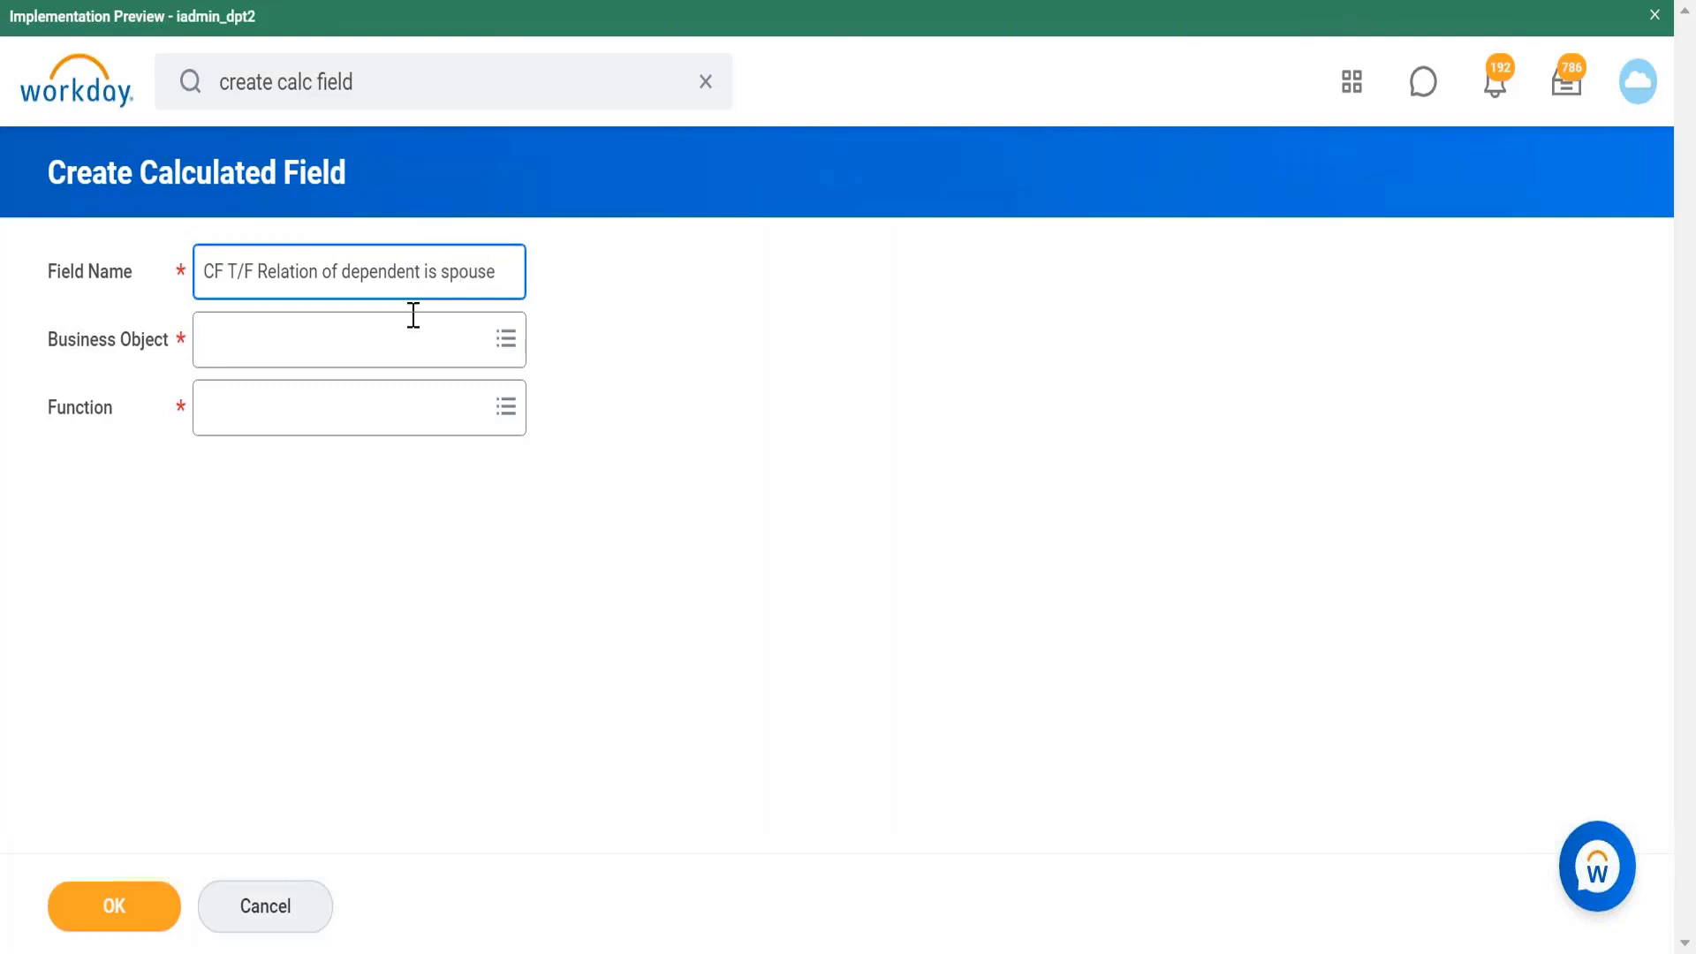
Search the business objects for "dependent" and set the field's business object to Dependent.
{"action": "left_click", "coordinate": [416, 357]}
{"action": "type", "text": "dep"}
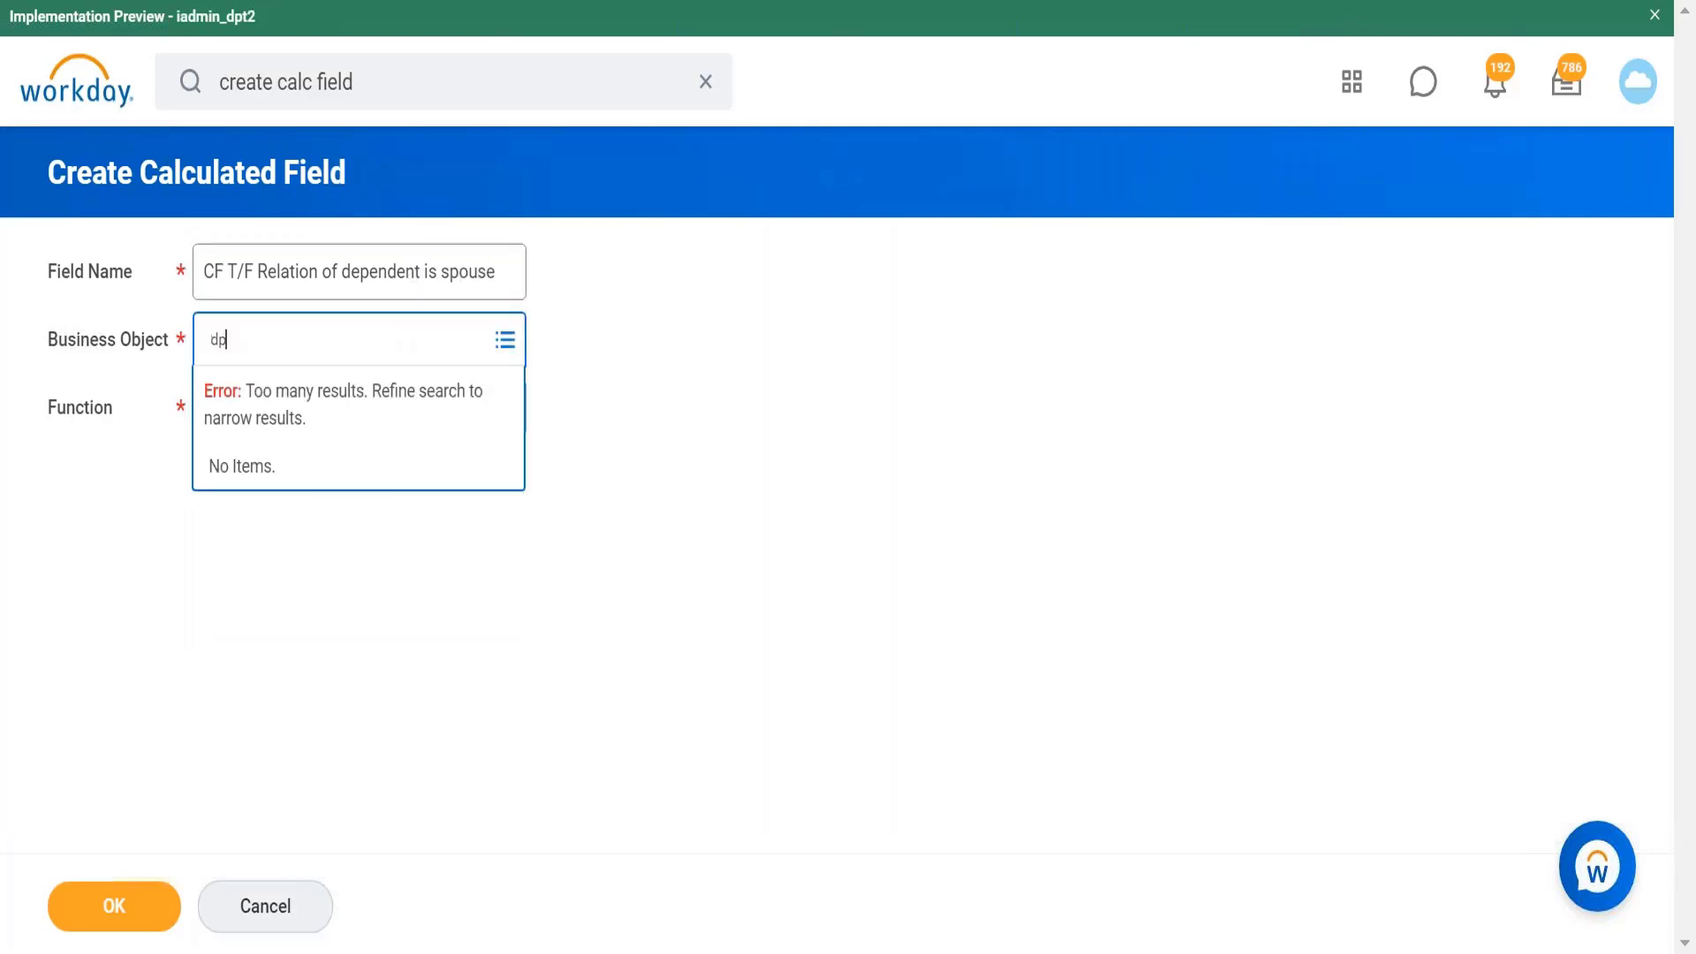
{"action": "type", "text": "e"}
{"action": "key", "text": "BackSpace"}
{"action": "key", "text": "BackSpace"}
{"action": "type", "text": "ependent"}
{"action": "key", "text": "Return"}
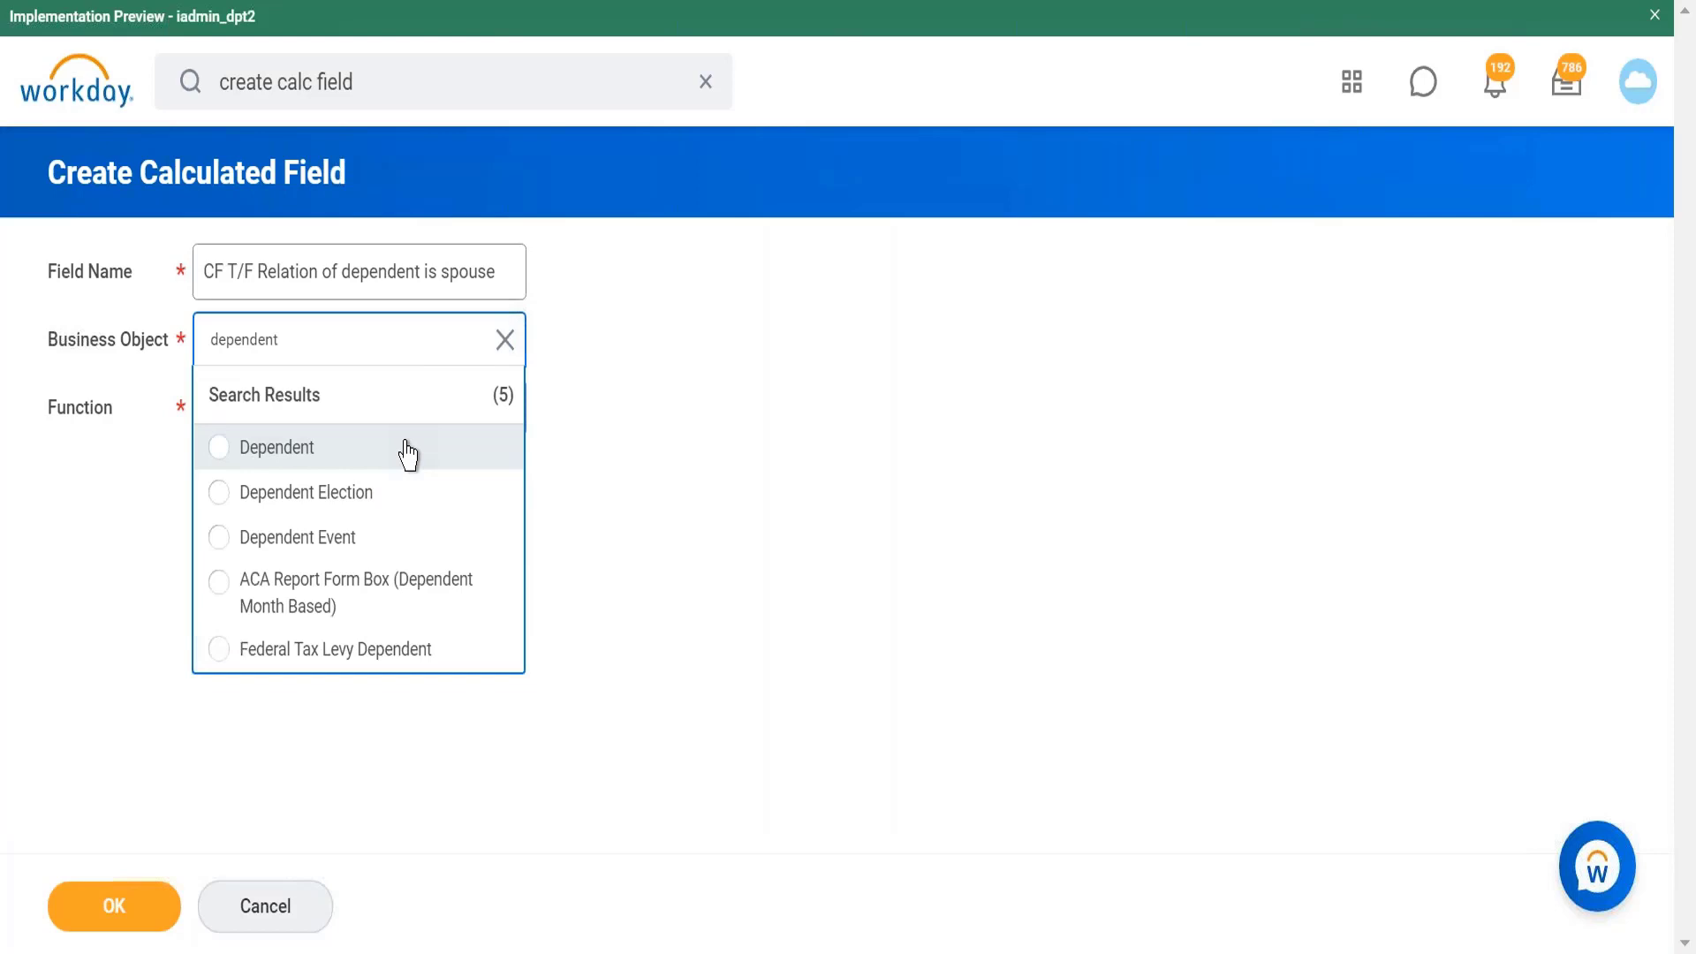
{"action": "left_click", "coordinate": [408, 454]}
Choose True/False Condition as the function and continue to the calculation definition.
{"action": "left_click", "coordinate": [359, 462]}
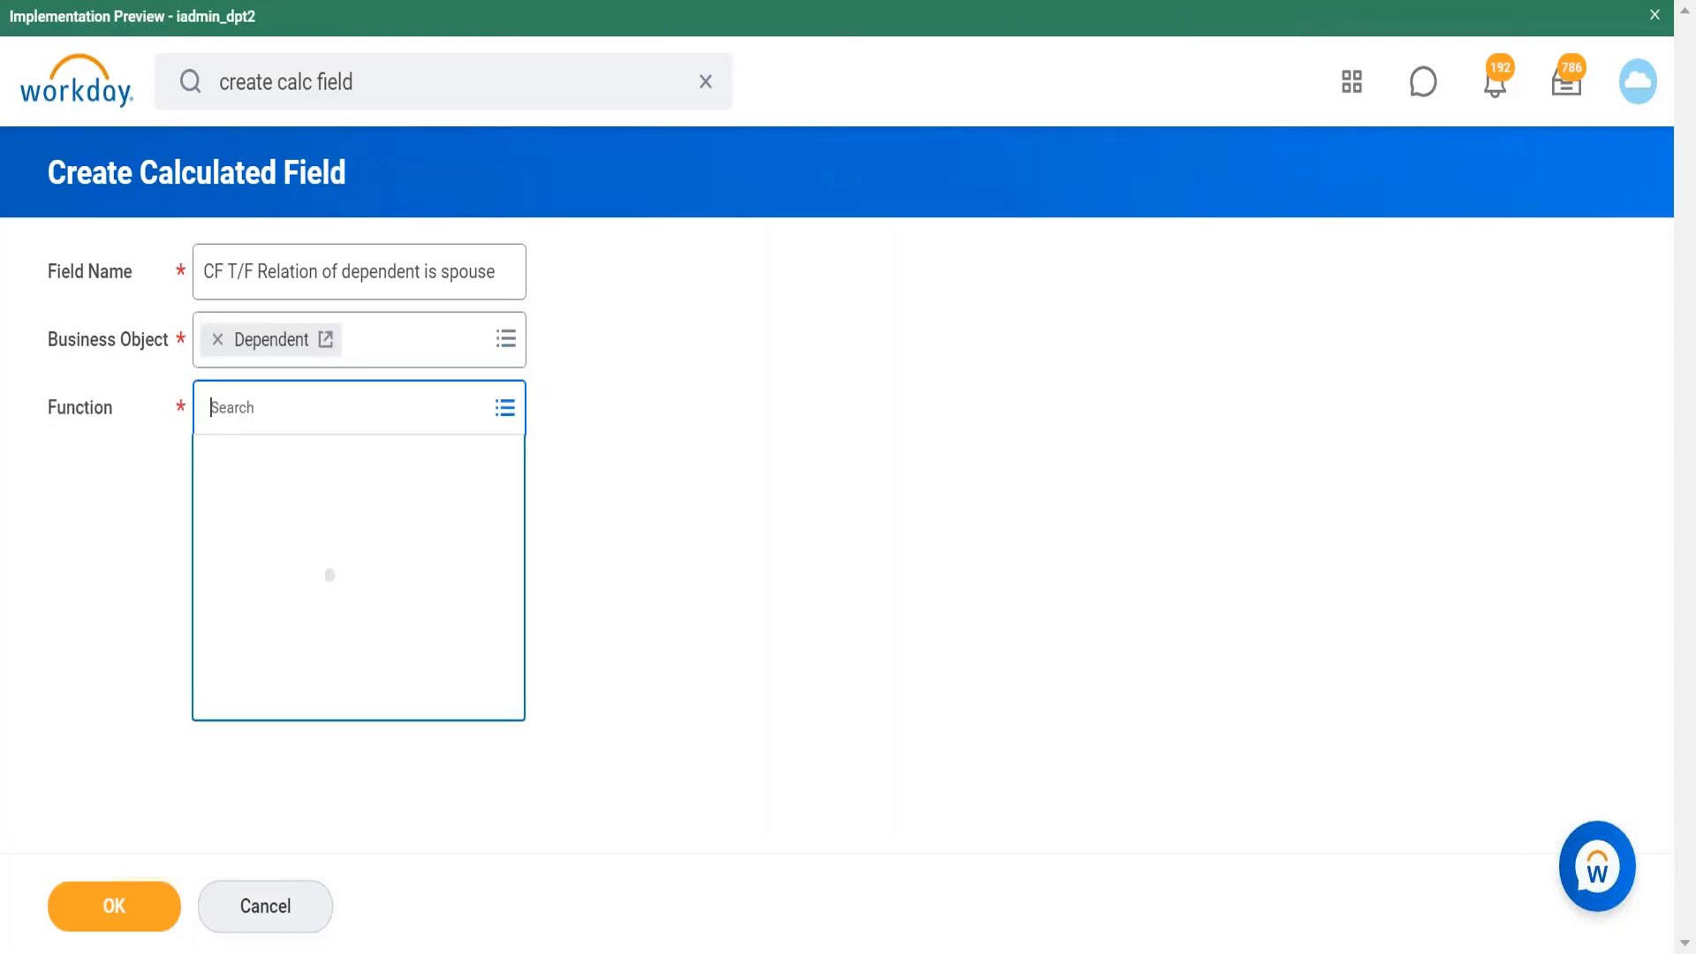
{"action": "scroll", "coordinate": [518, 544], "scroll_direction": "down", "scroll_amount": 10}
{"action": "scroll", "coordinate": [477, 897], "scroll_direction": "down", "scroll_amount": 2}
{"action": "left_click", "coordinate": [371, 883]}
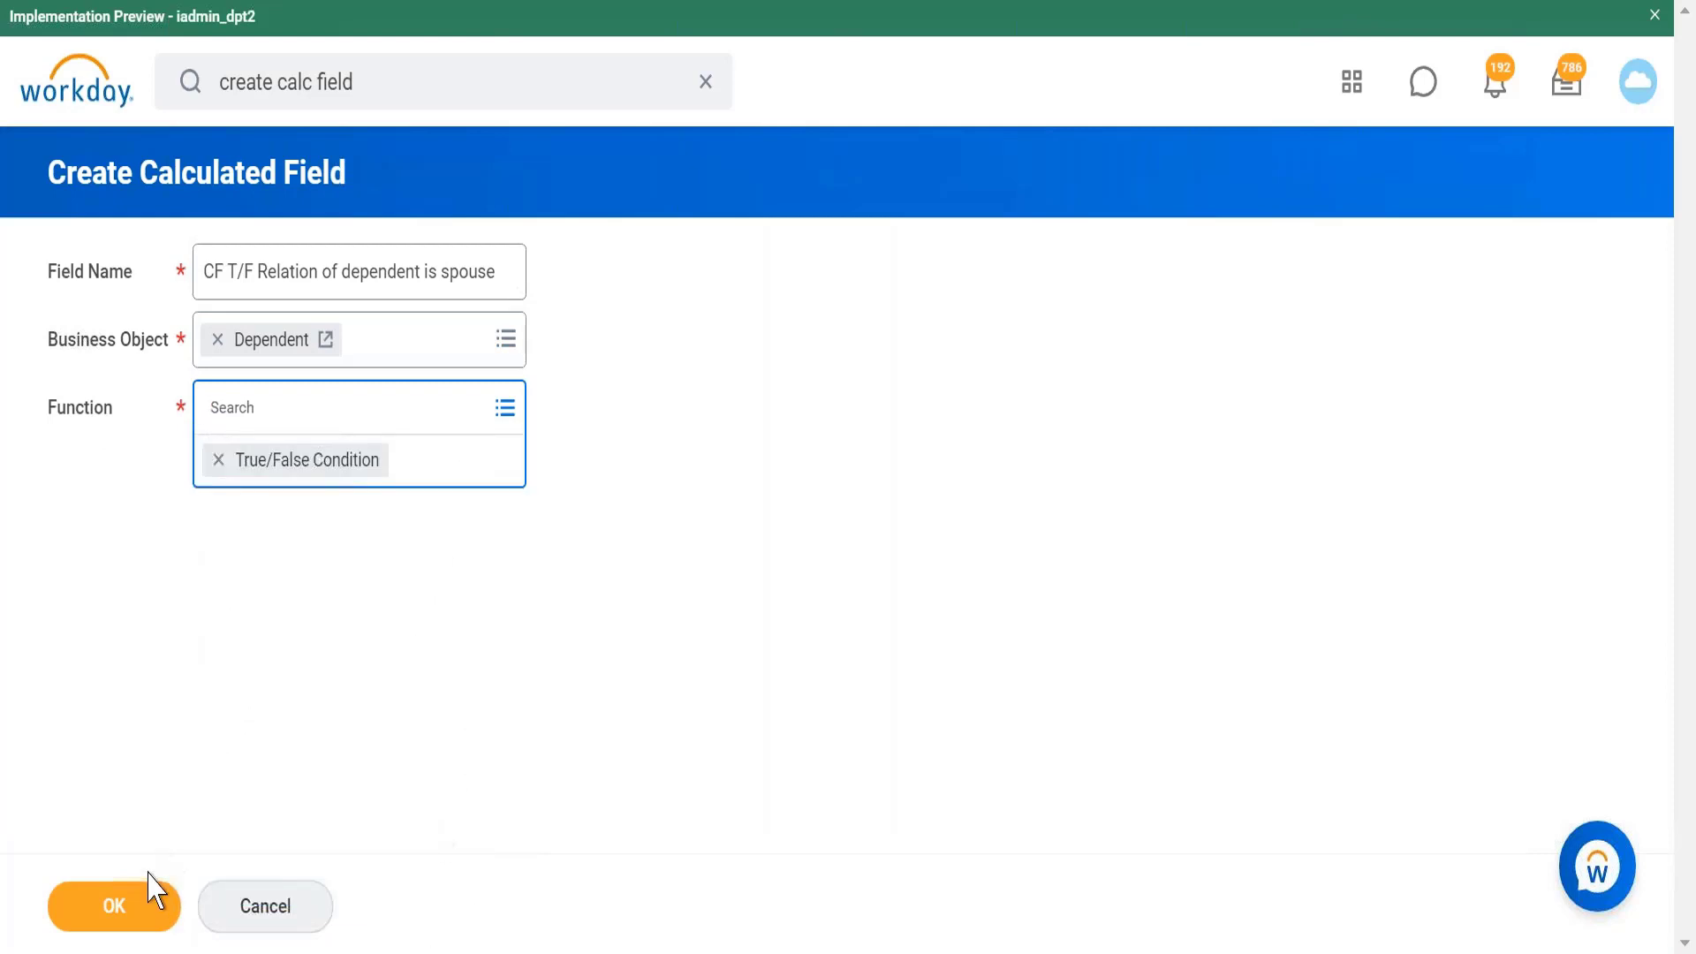
{"action": "left_click", "coordinate": [132, 913]}
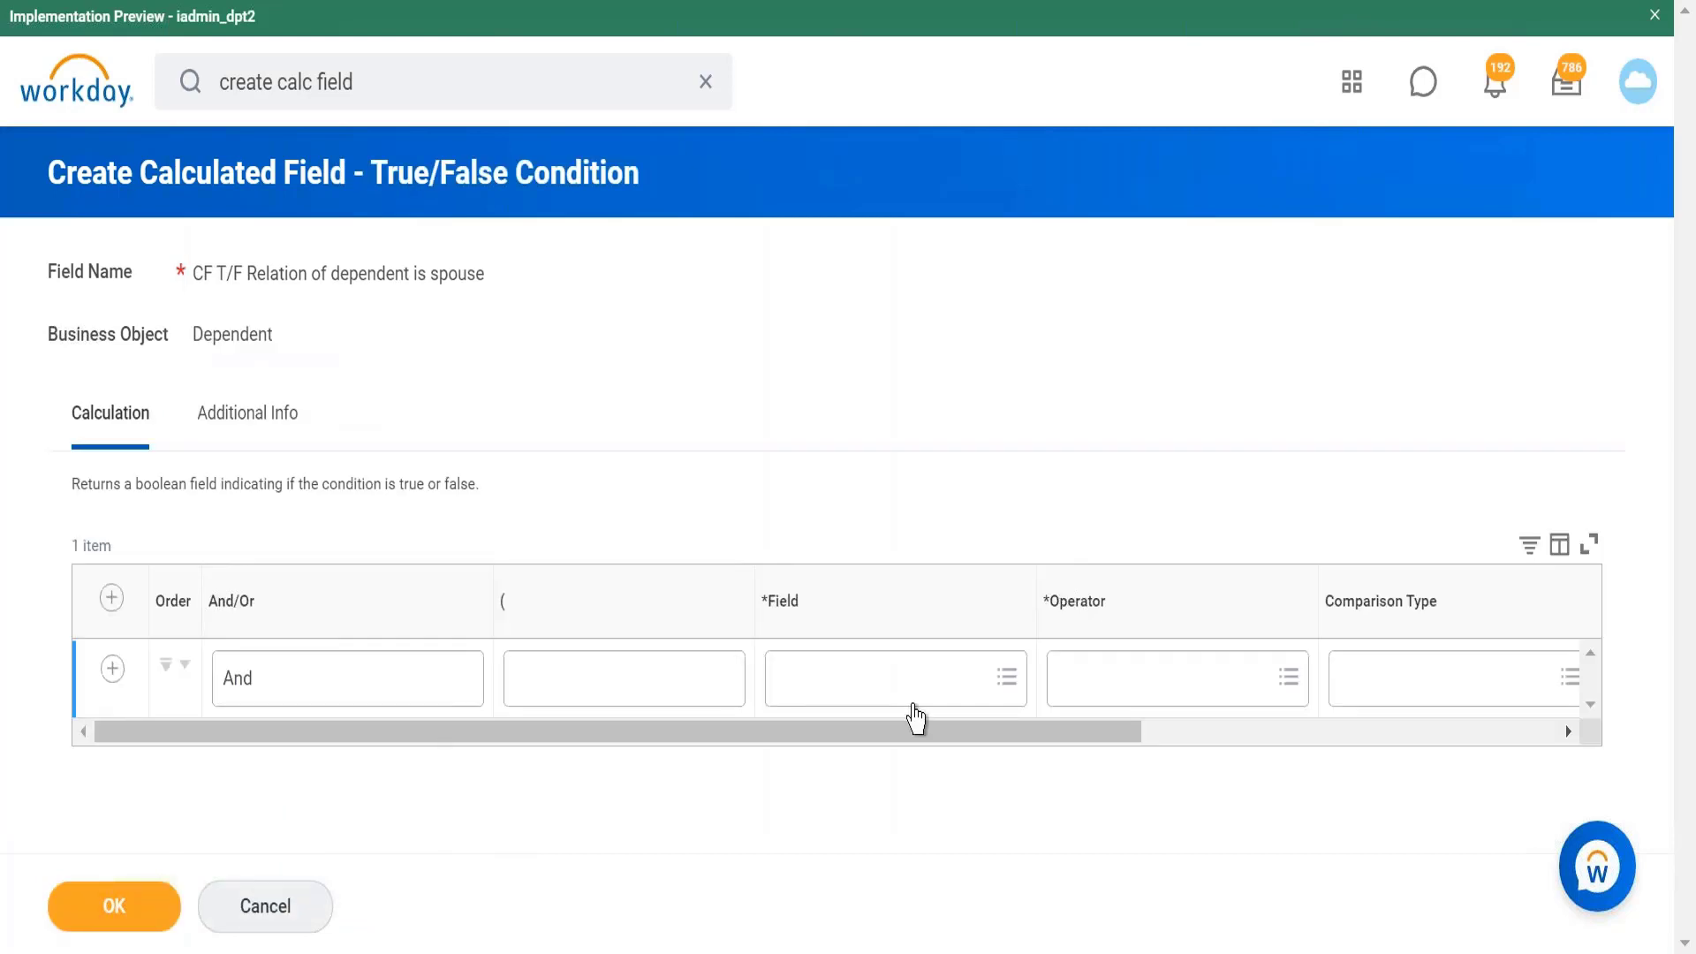
Search for "relationship" and set the condition row's field to Relationship.
{"action": "left_click", "coordinate": [920, 707]}
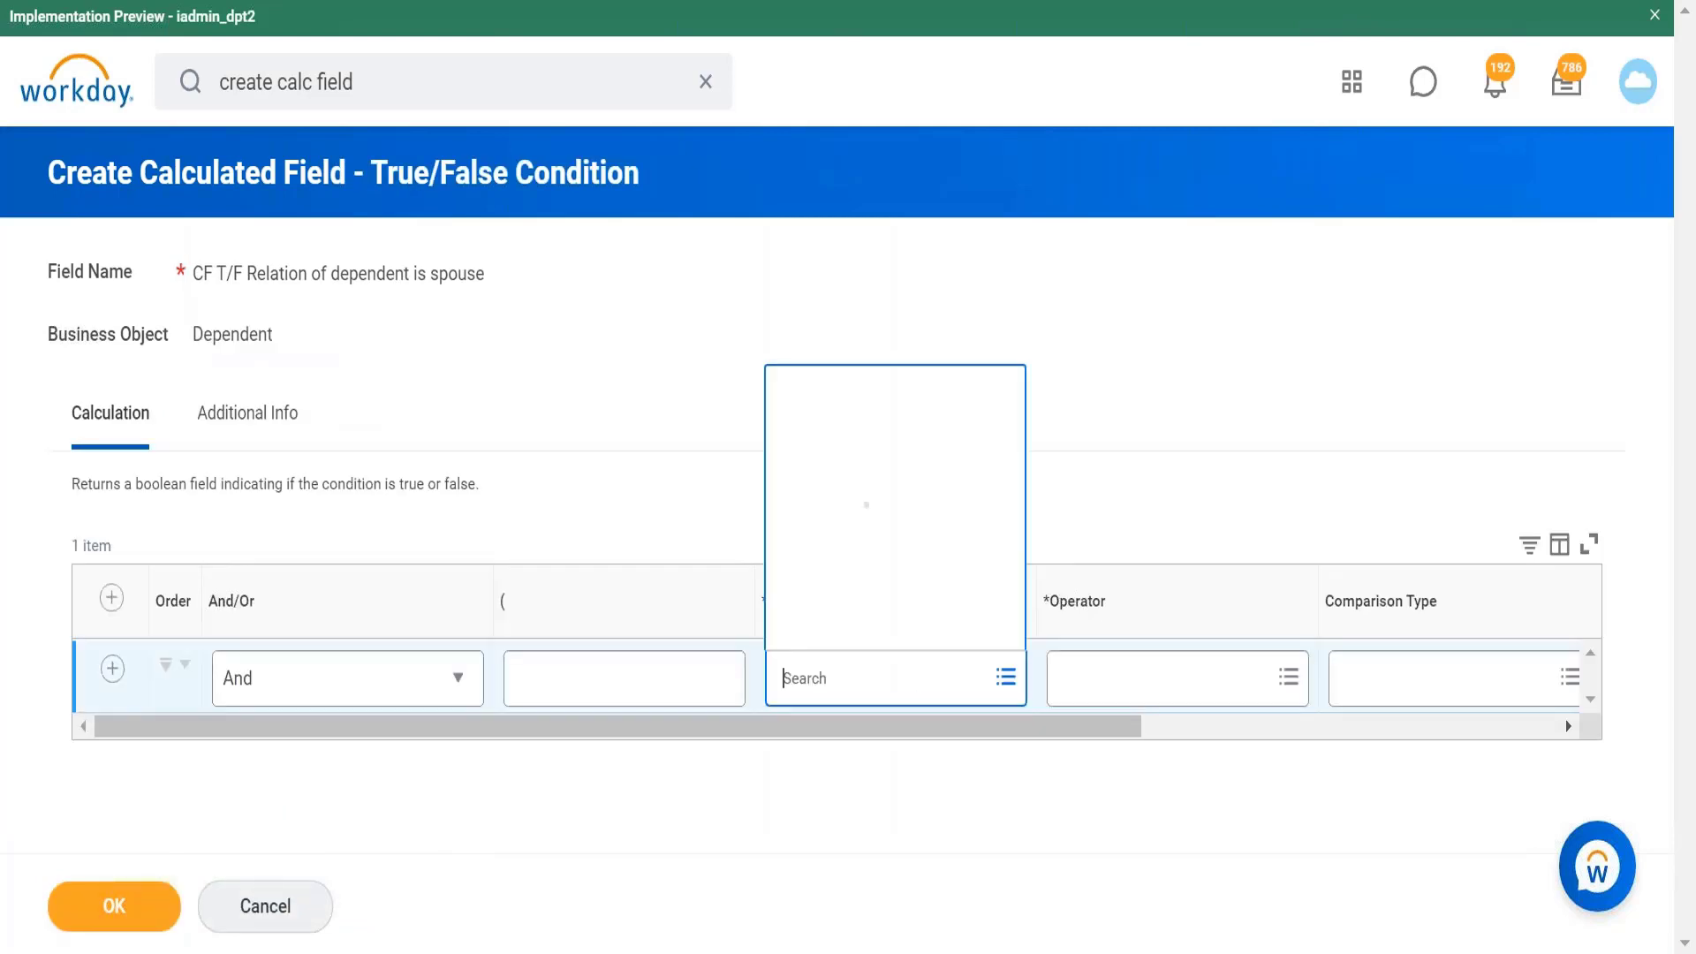
{"action": "type", "text": "relationshi"}
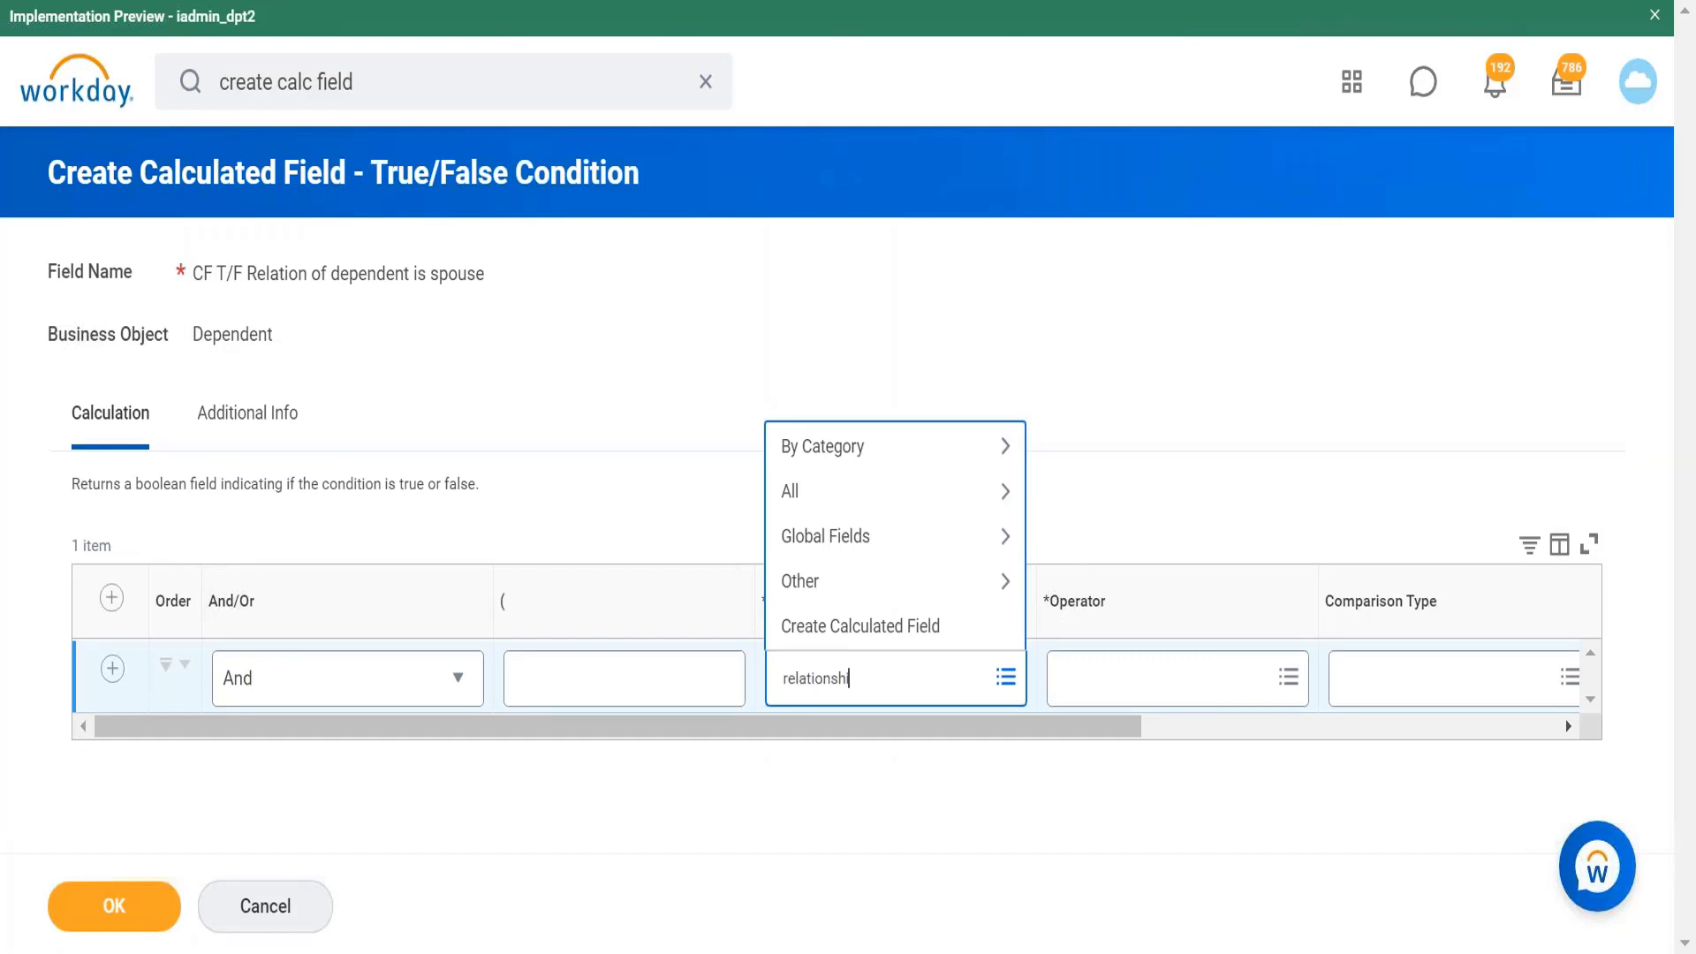
{"action": "type", "text": "p"}
{"action": "key", "text": "Return"}
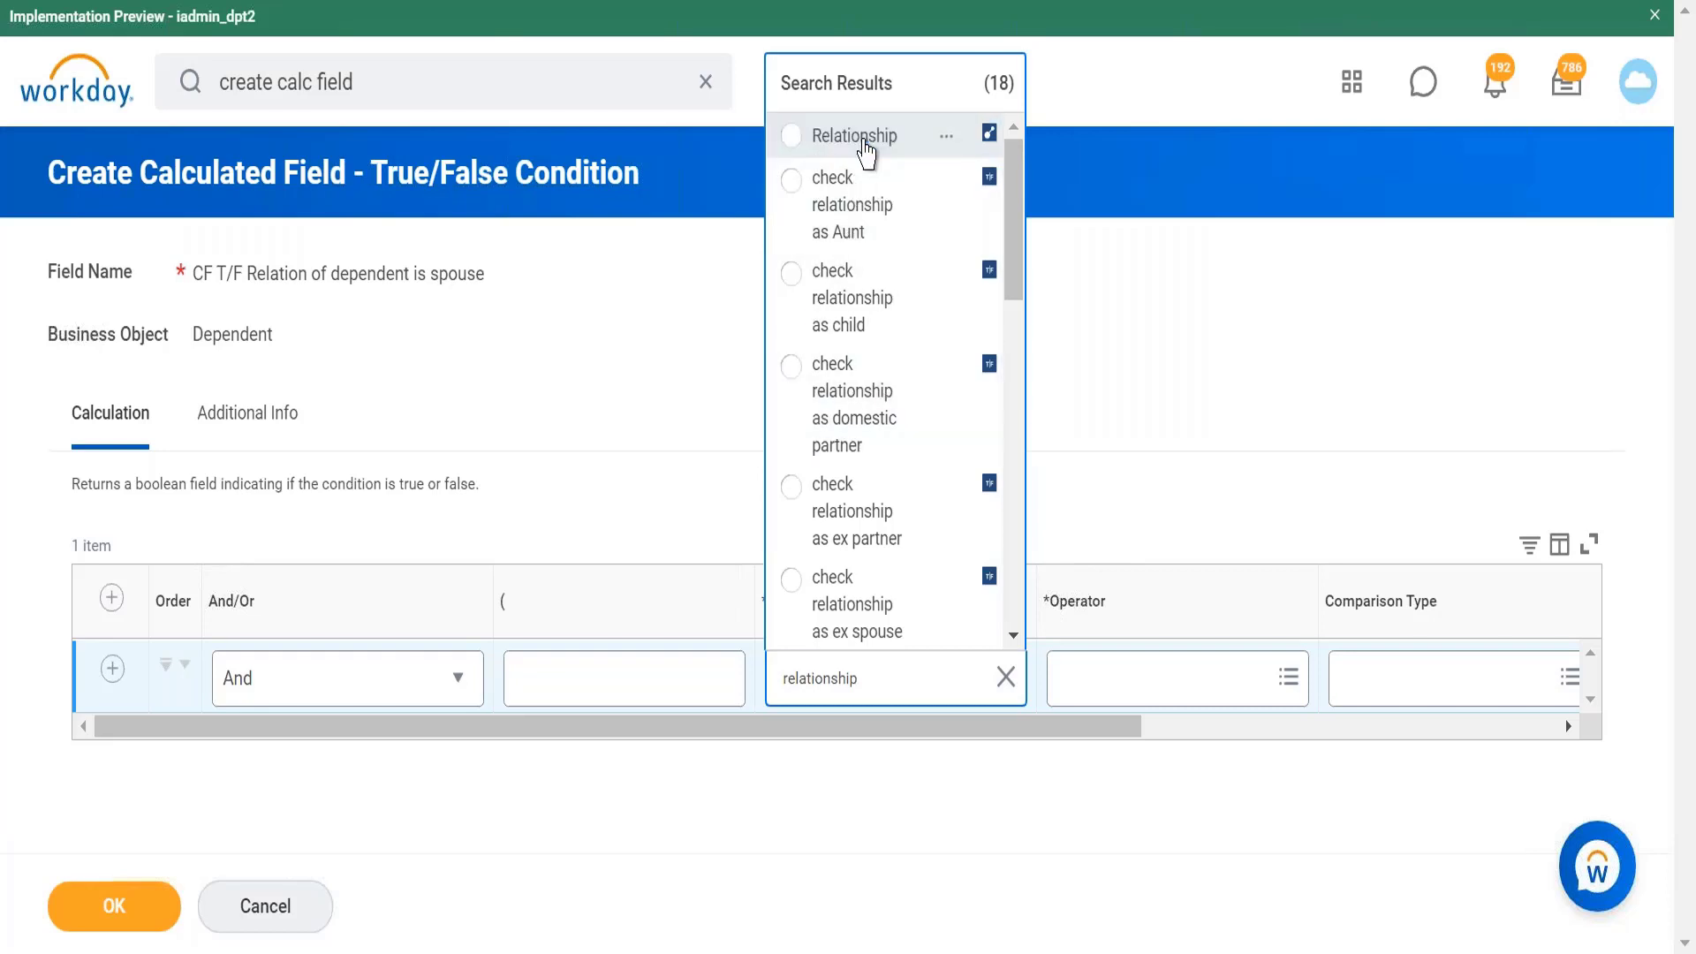
{"action": "left_click", "coordinate": [854, 136]}
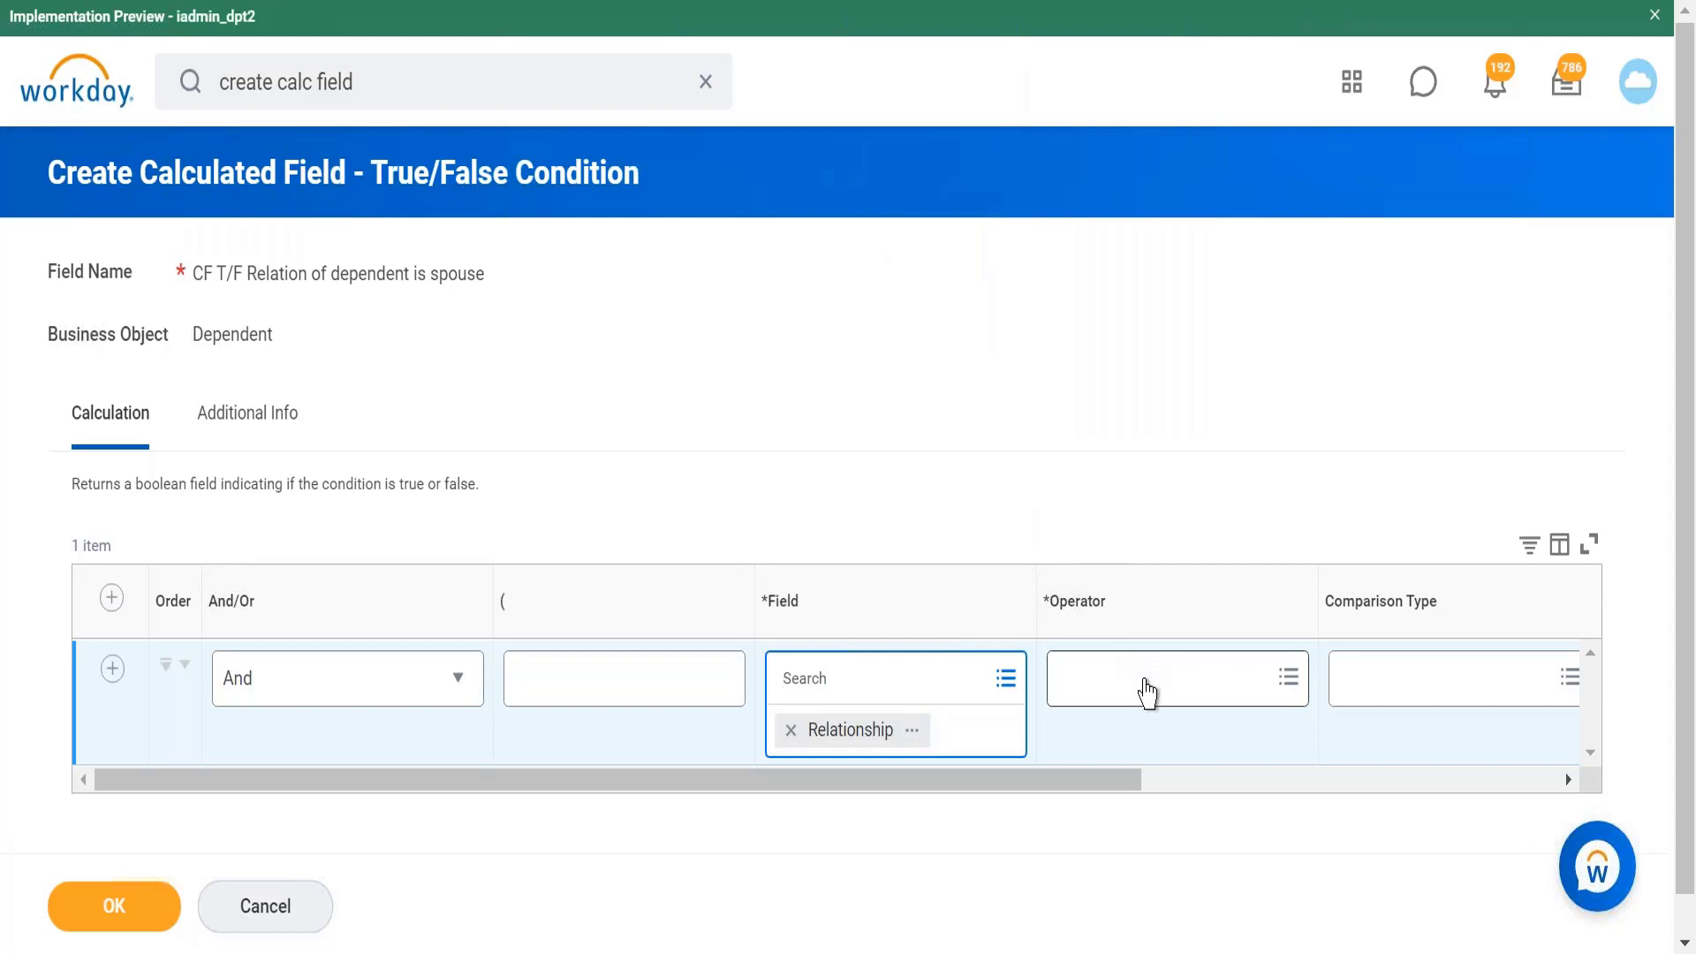
Set the condition row's operator to "in the selection list".
{"action": "left_click", "coordinate": [1145, 702]}
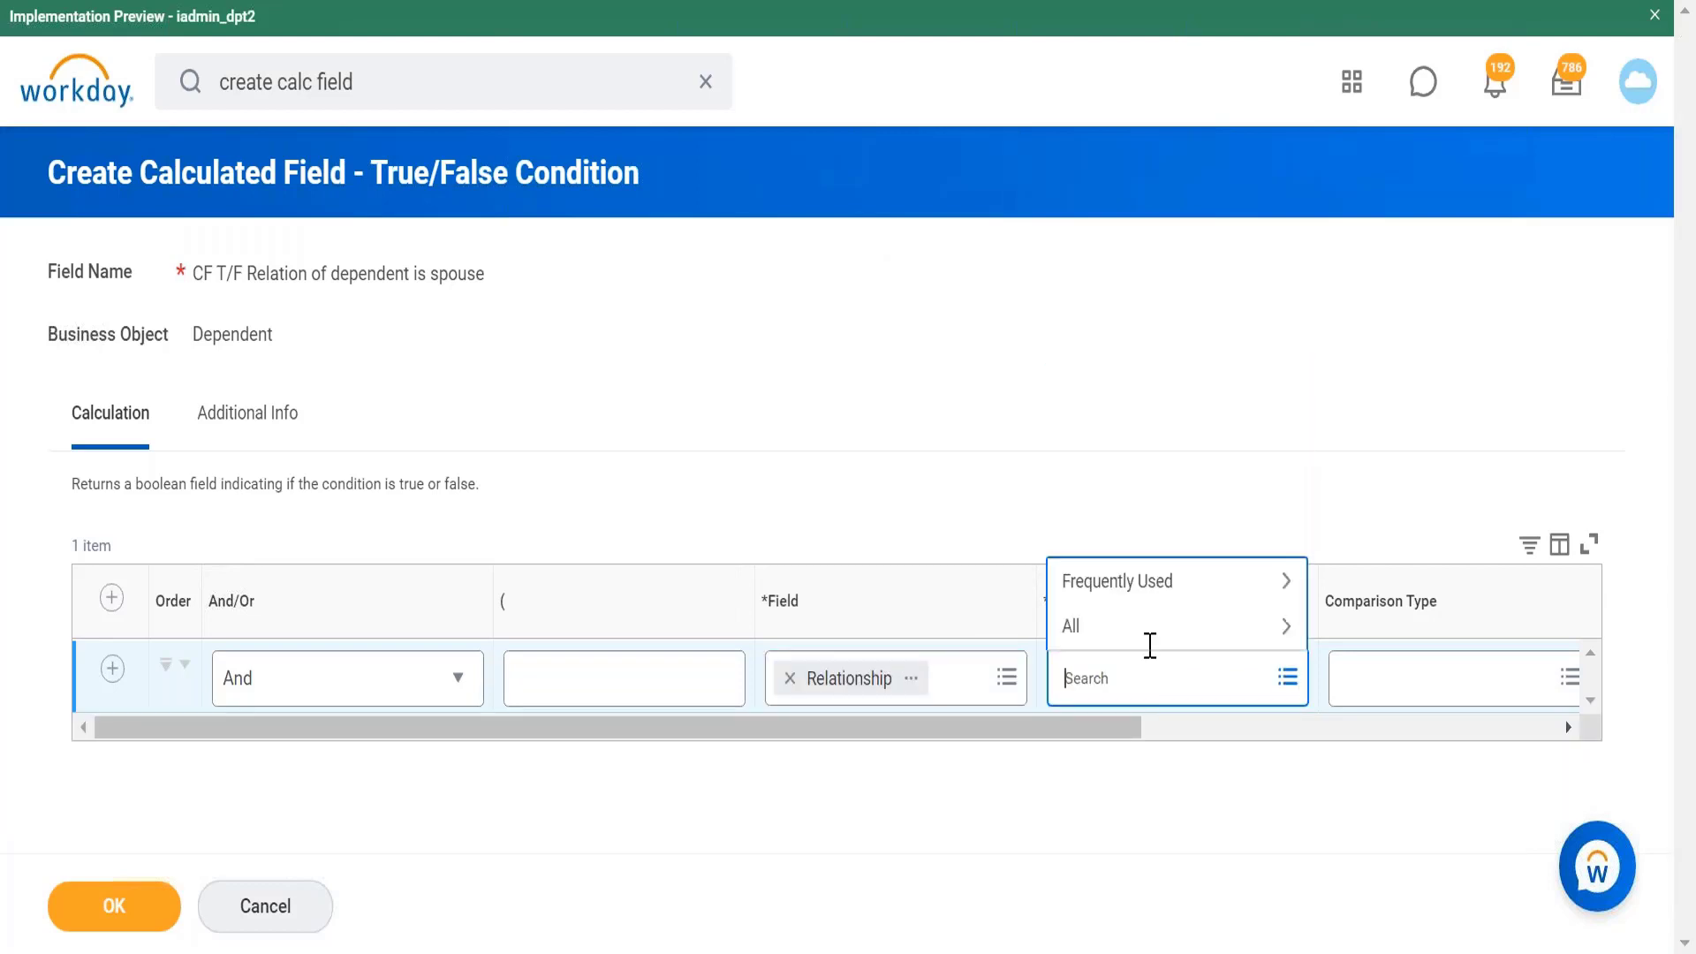
{"action": "left_click", "coordinate": [1151, 599]}
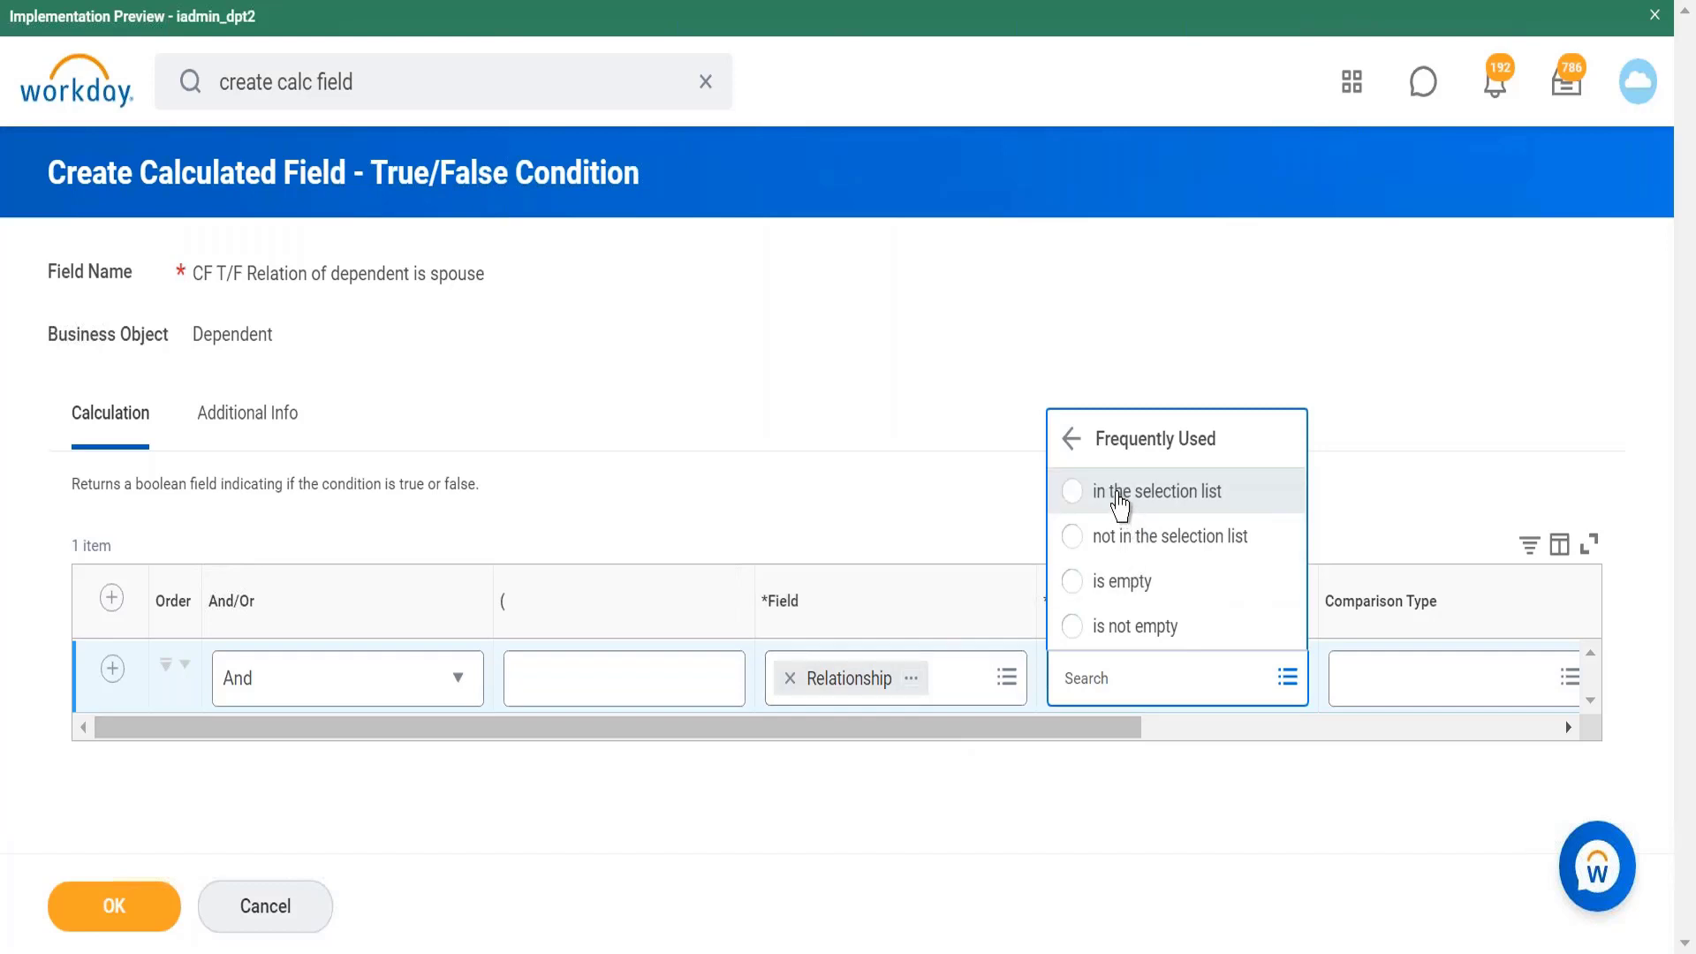
{"action": "left_click", "coordinate": [1119, 499]}
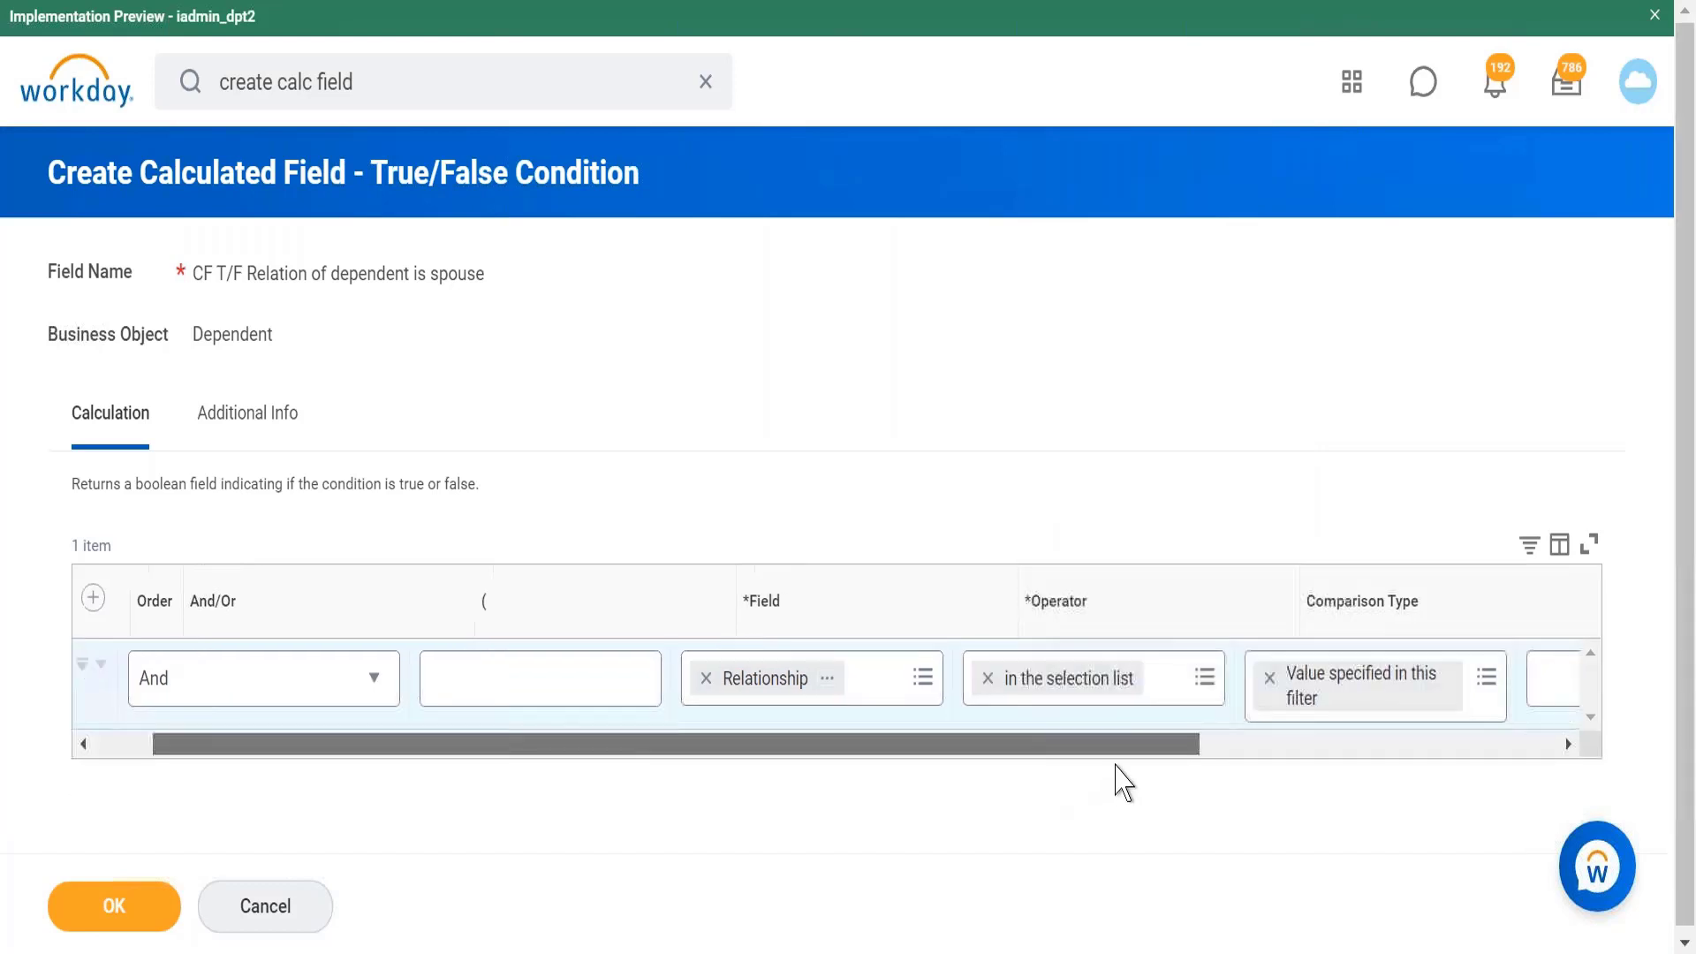
Set the comparison value to Spouse and save the True/False Condition field.
{"action": "left_click", "coordinate": [1161, 700]}
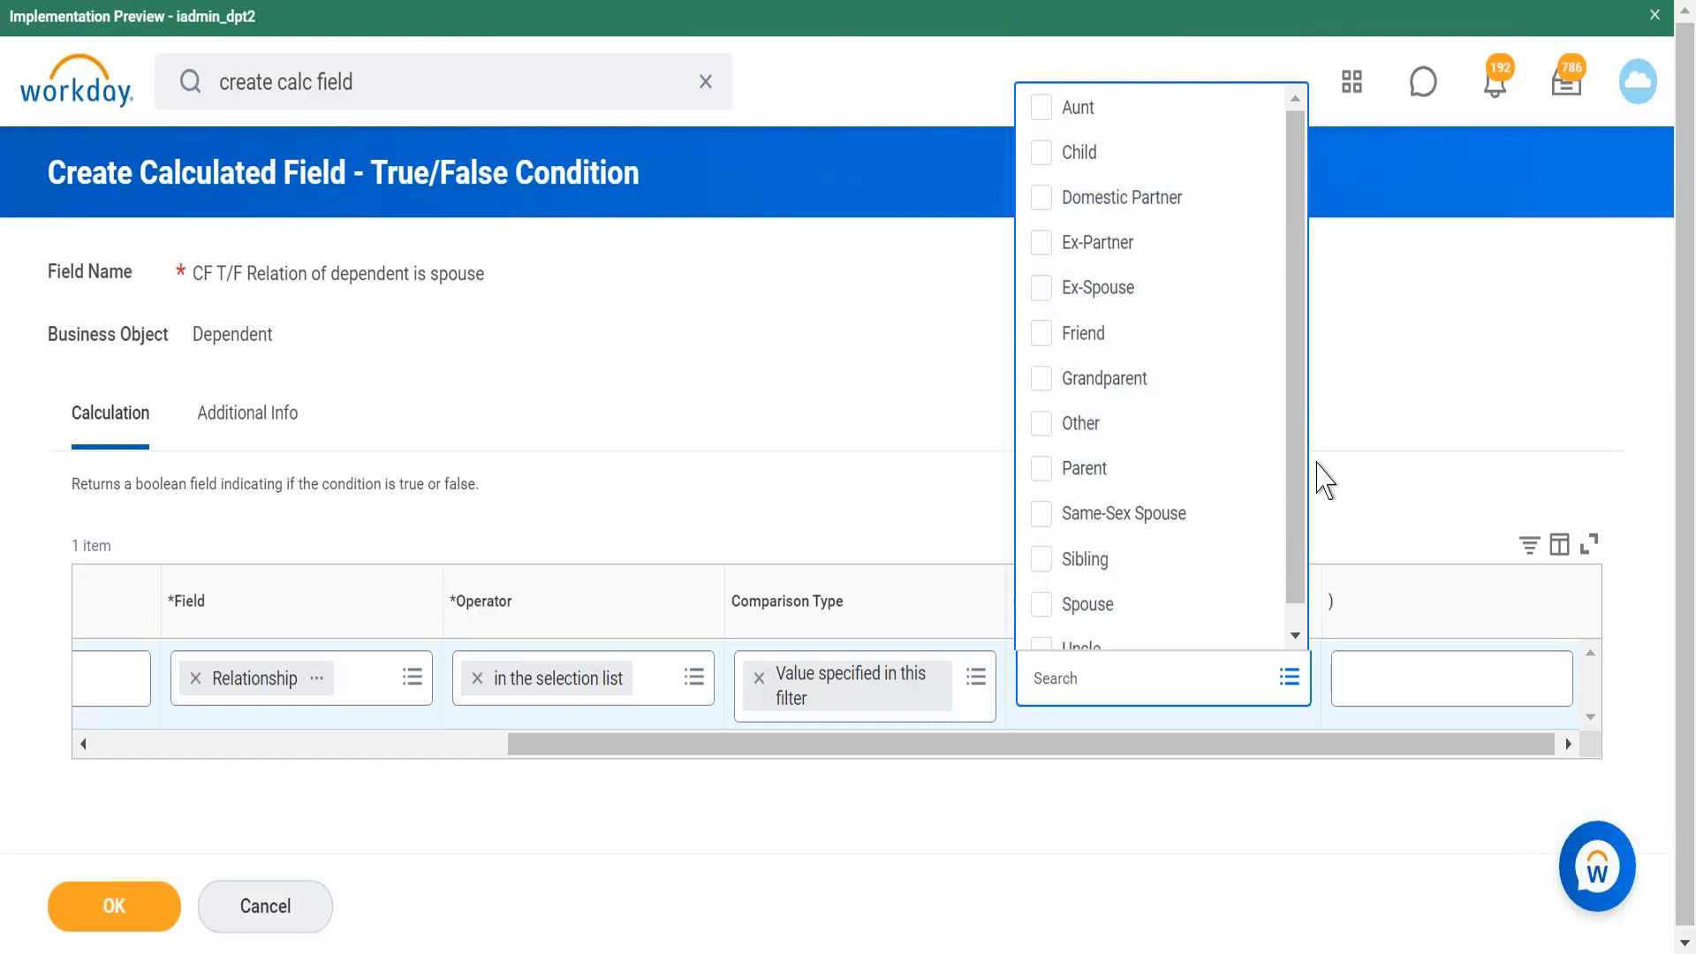
{"action": "left_click_drag", "start_coordinate": [1296, 480], "coordinate": [1293, 590]}
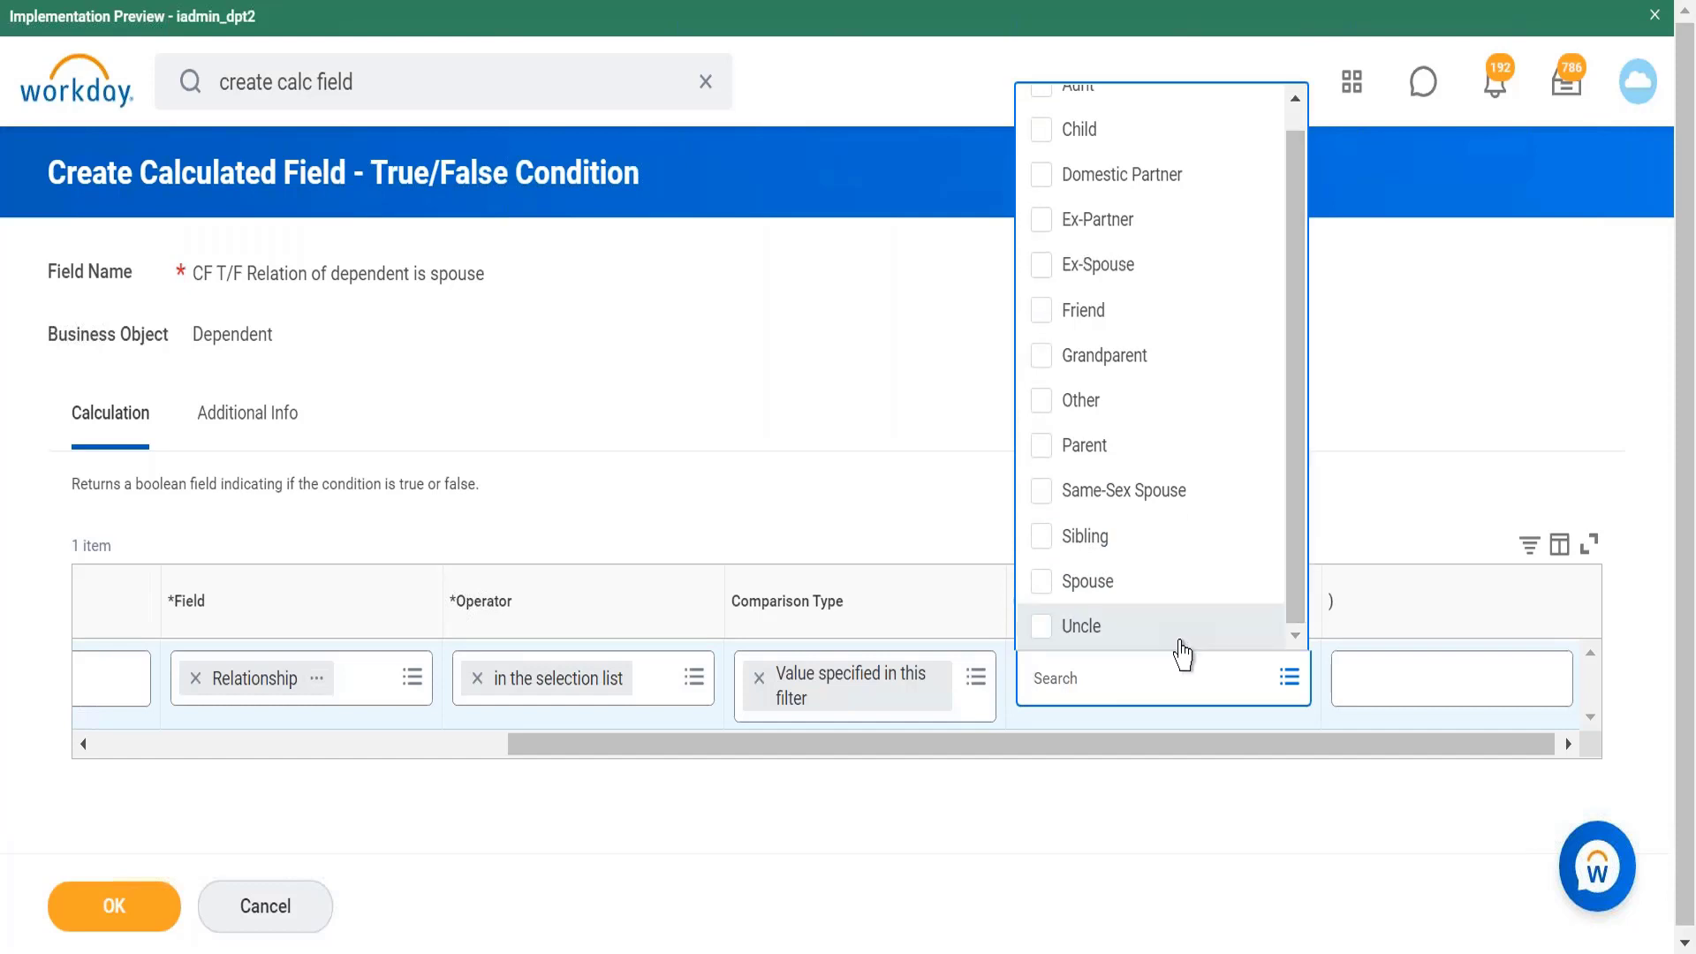
{"action": "left_click", "coordinate": [1146, 604]}
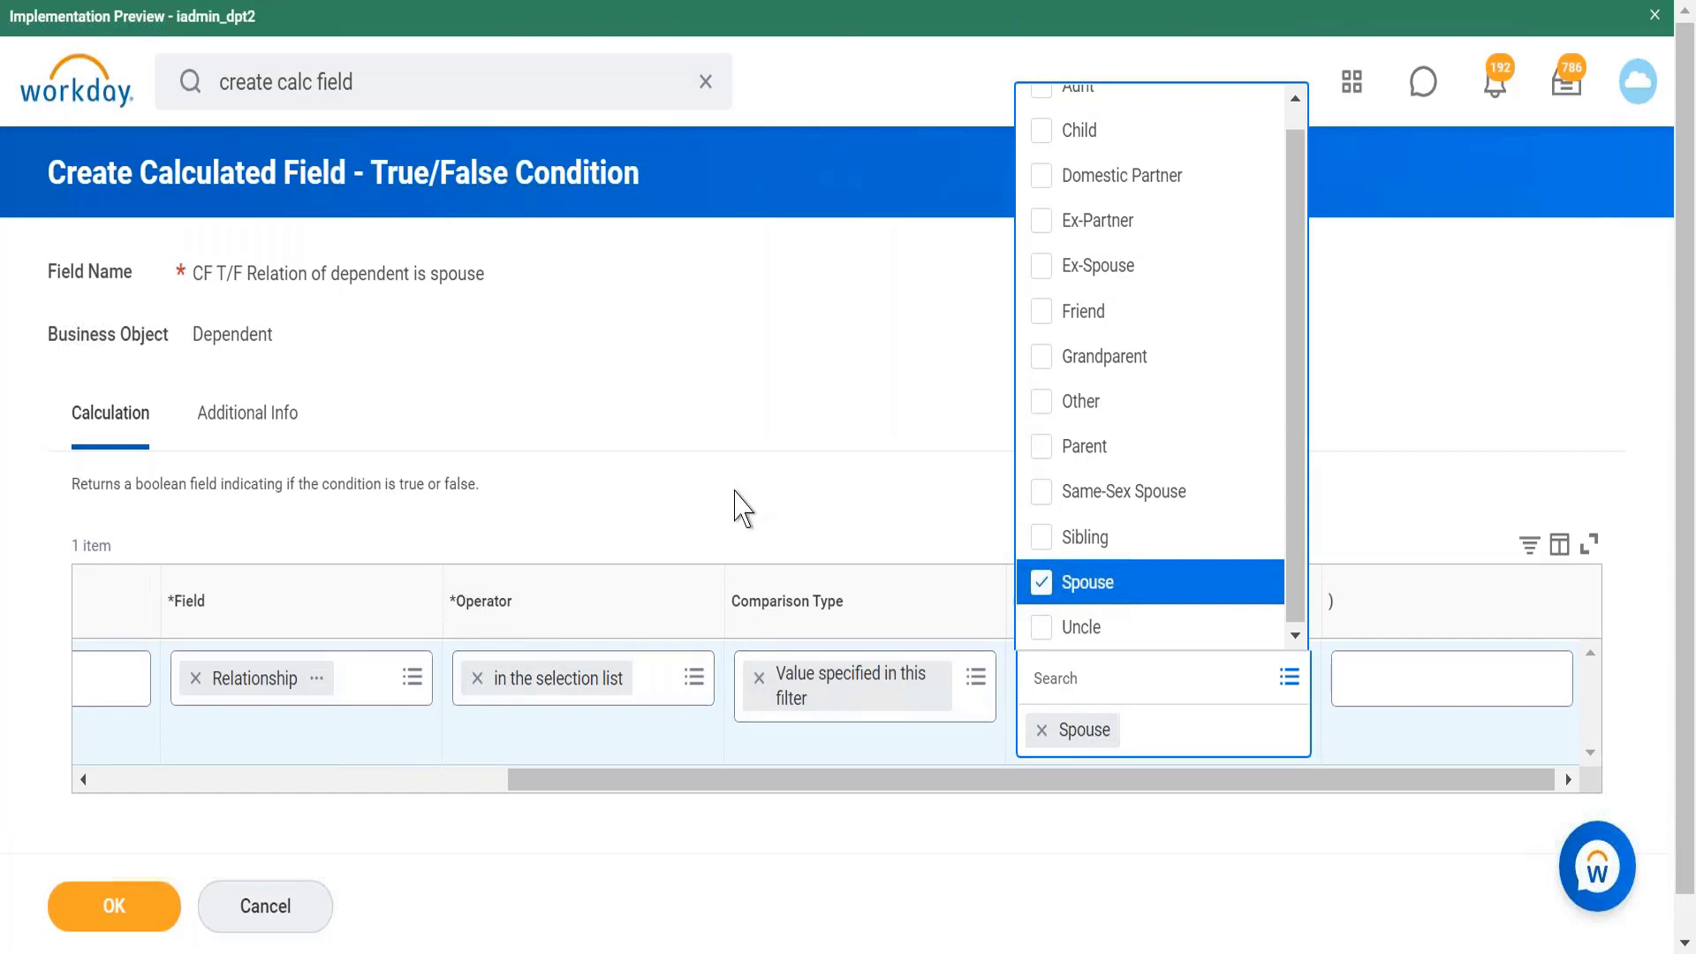
{"action": "left_click", "coordinate": [697, 686]}
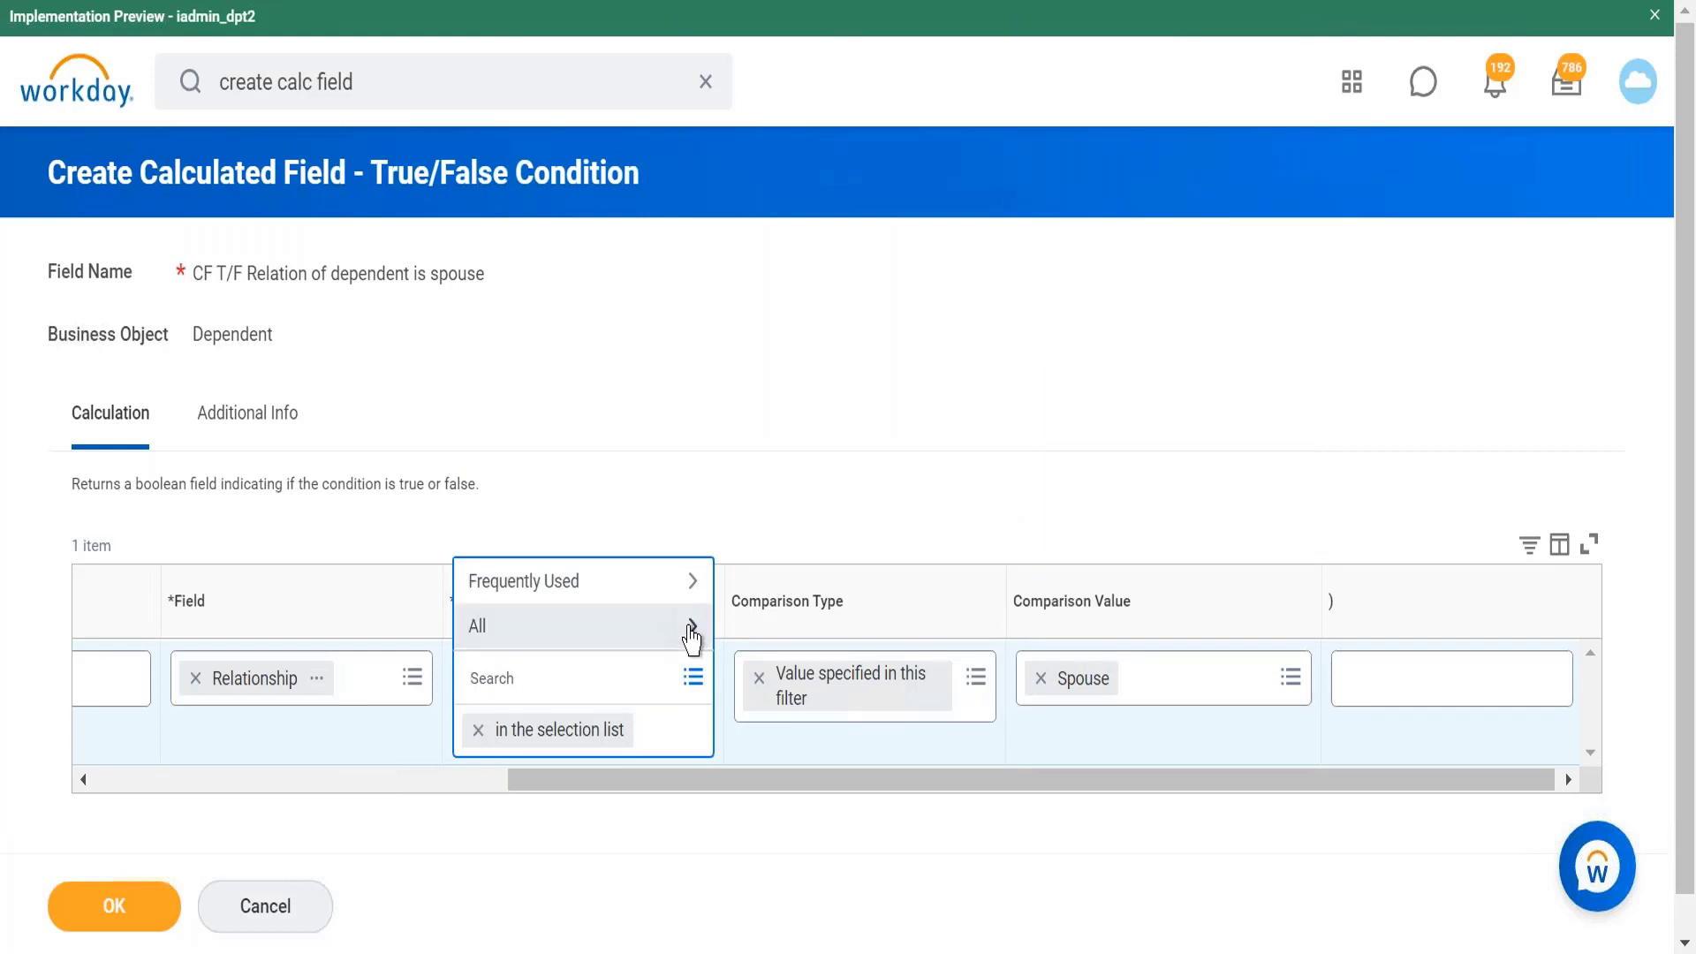
{"action": "left_click", "coordinate": [857, 497]}
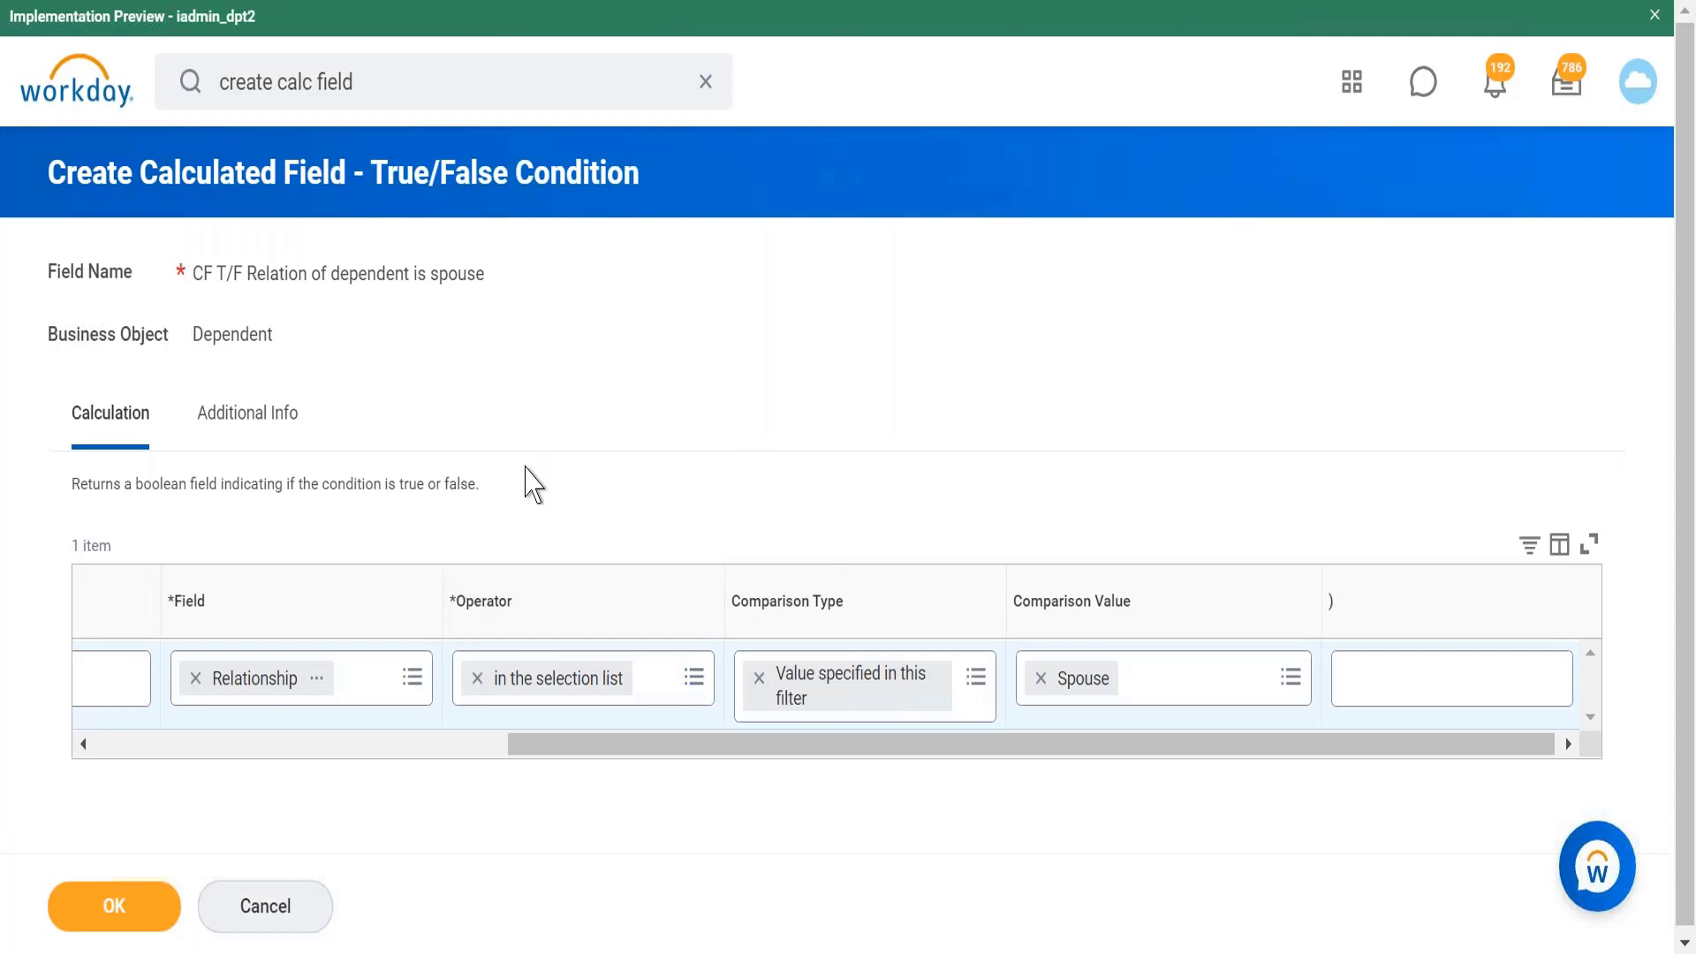
{"action": "left_click", "coordinate": [121, 909]}
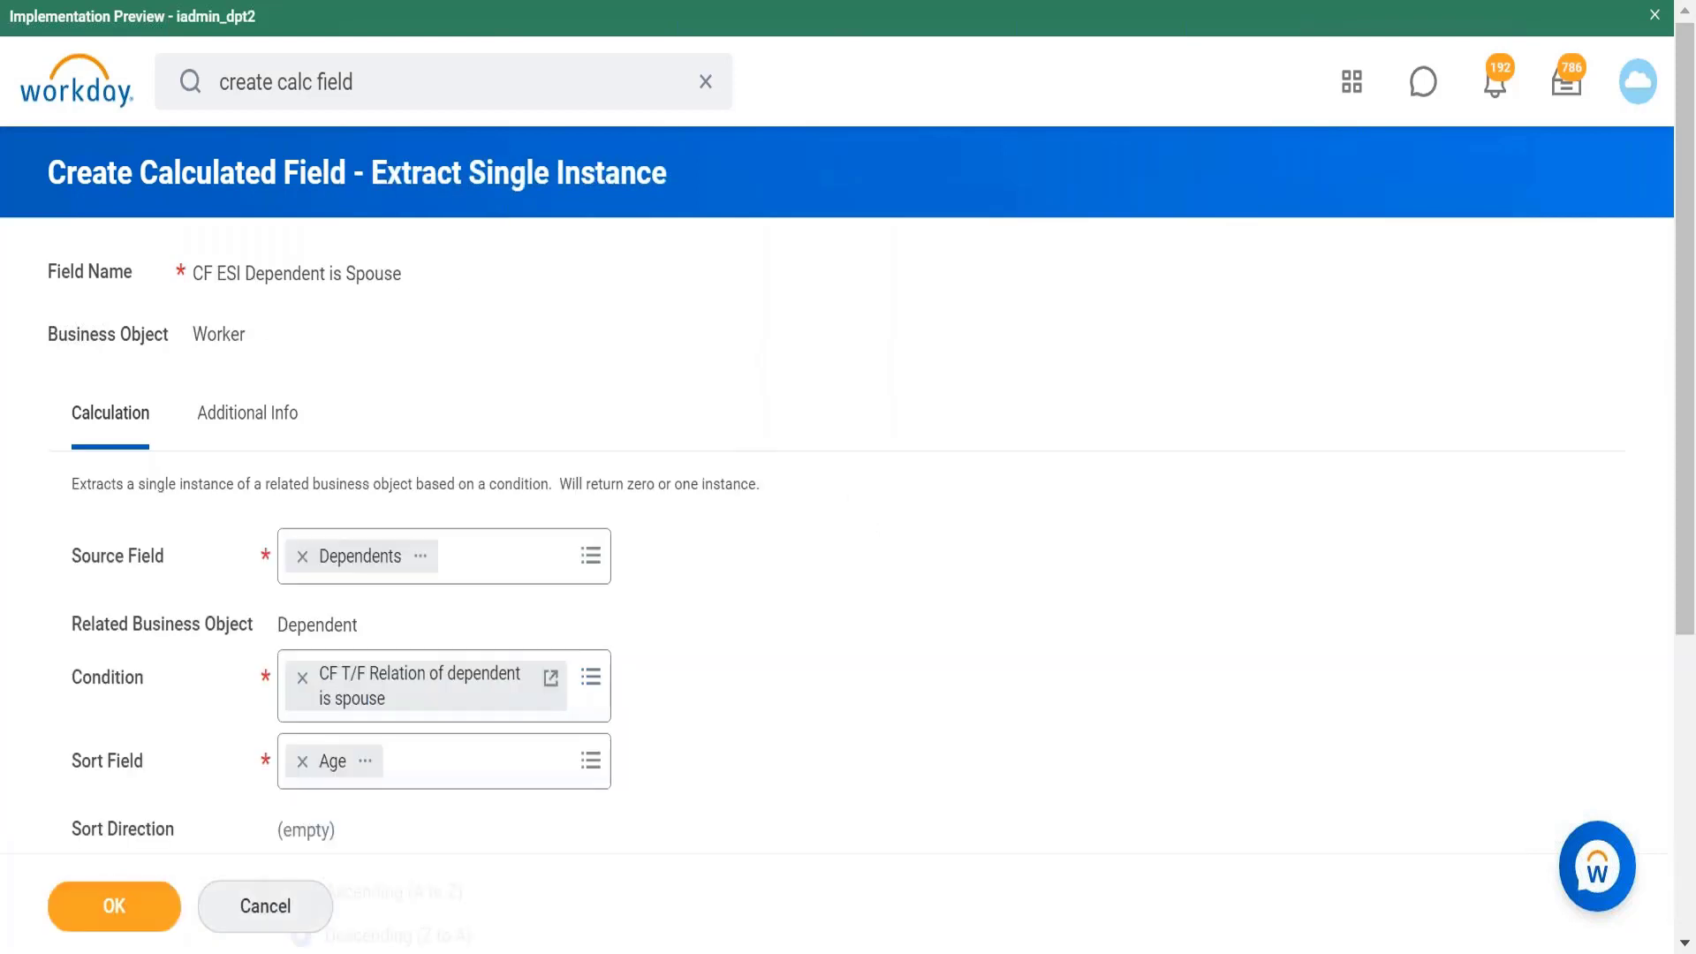
Replace the Age sort field with Is True in the Extract Single Instance calculation.
{"action": "left_click", "coordinate": [297, 761]}
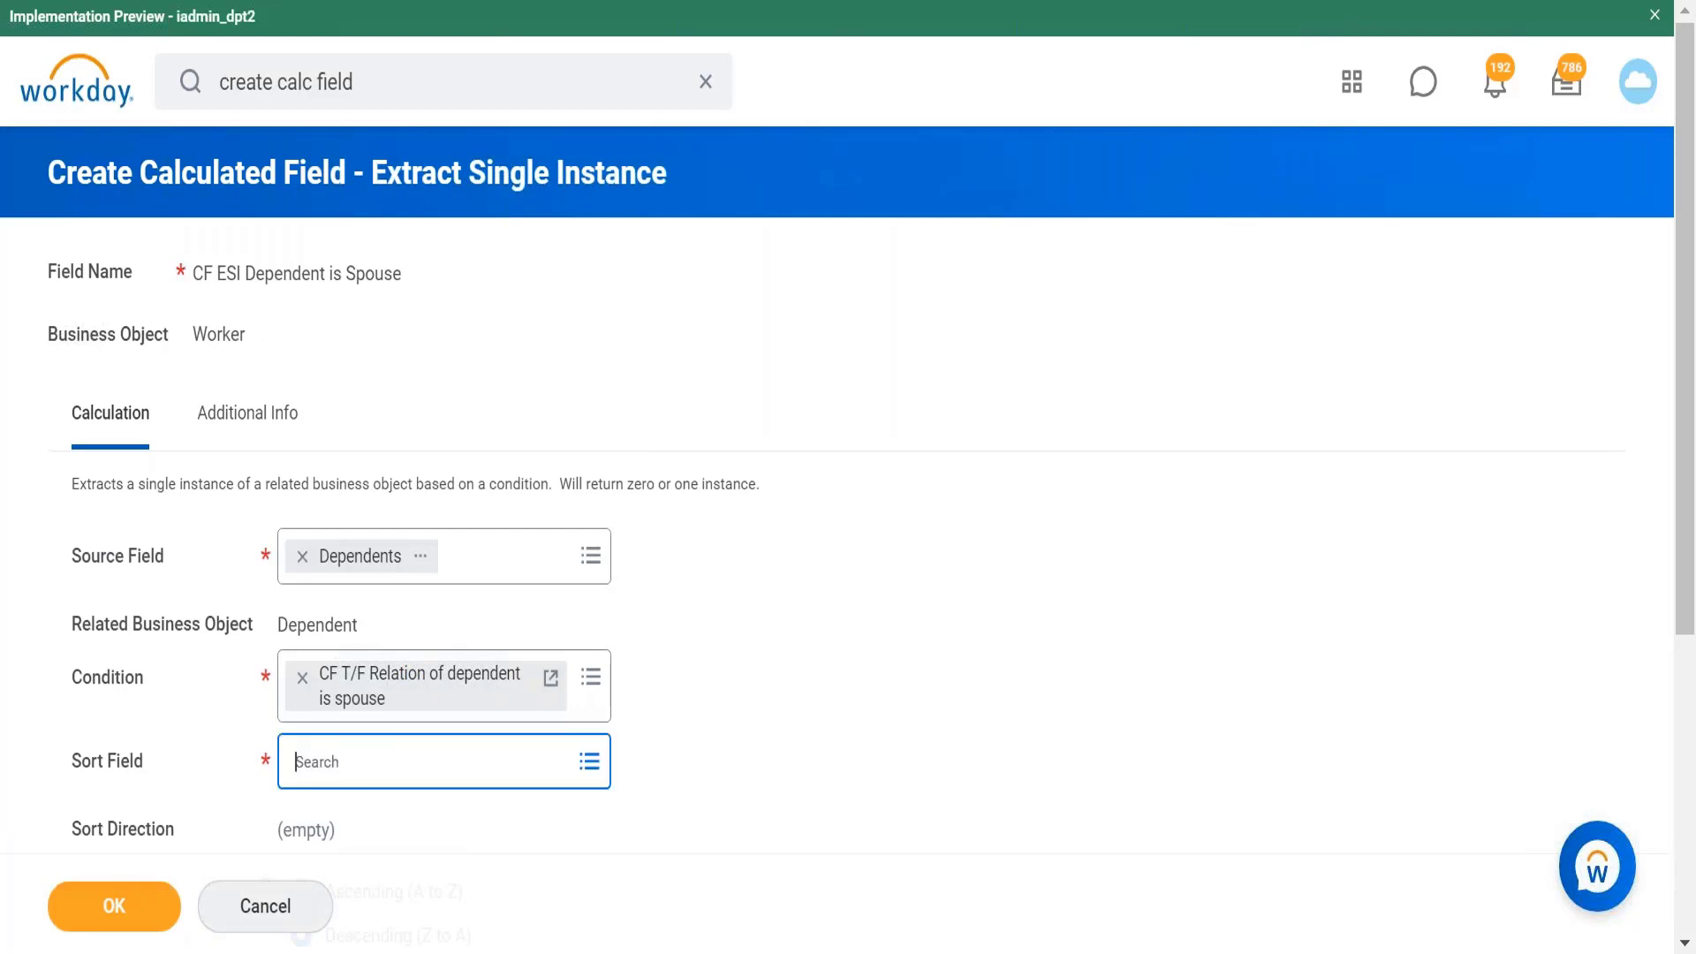
{"action": "left_click", "coordinate": [456, 754]}
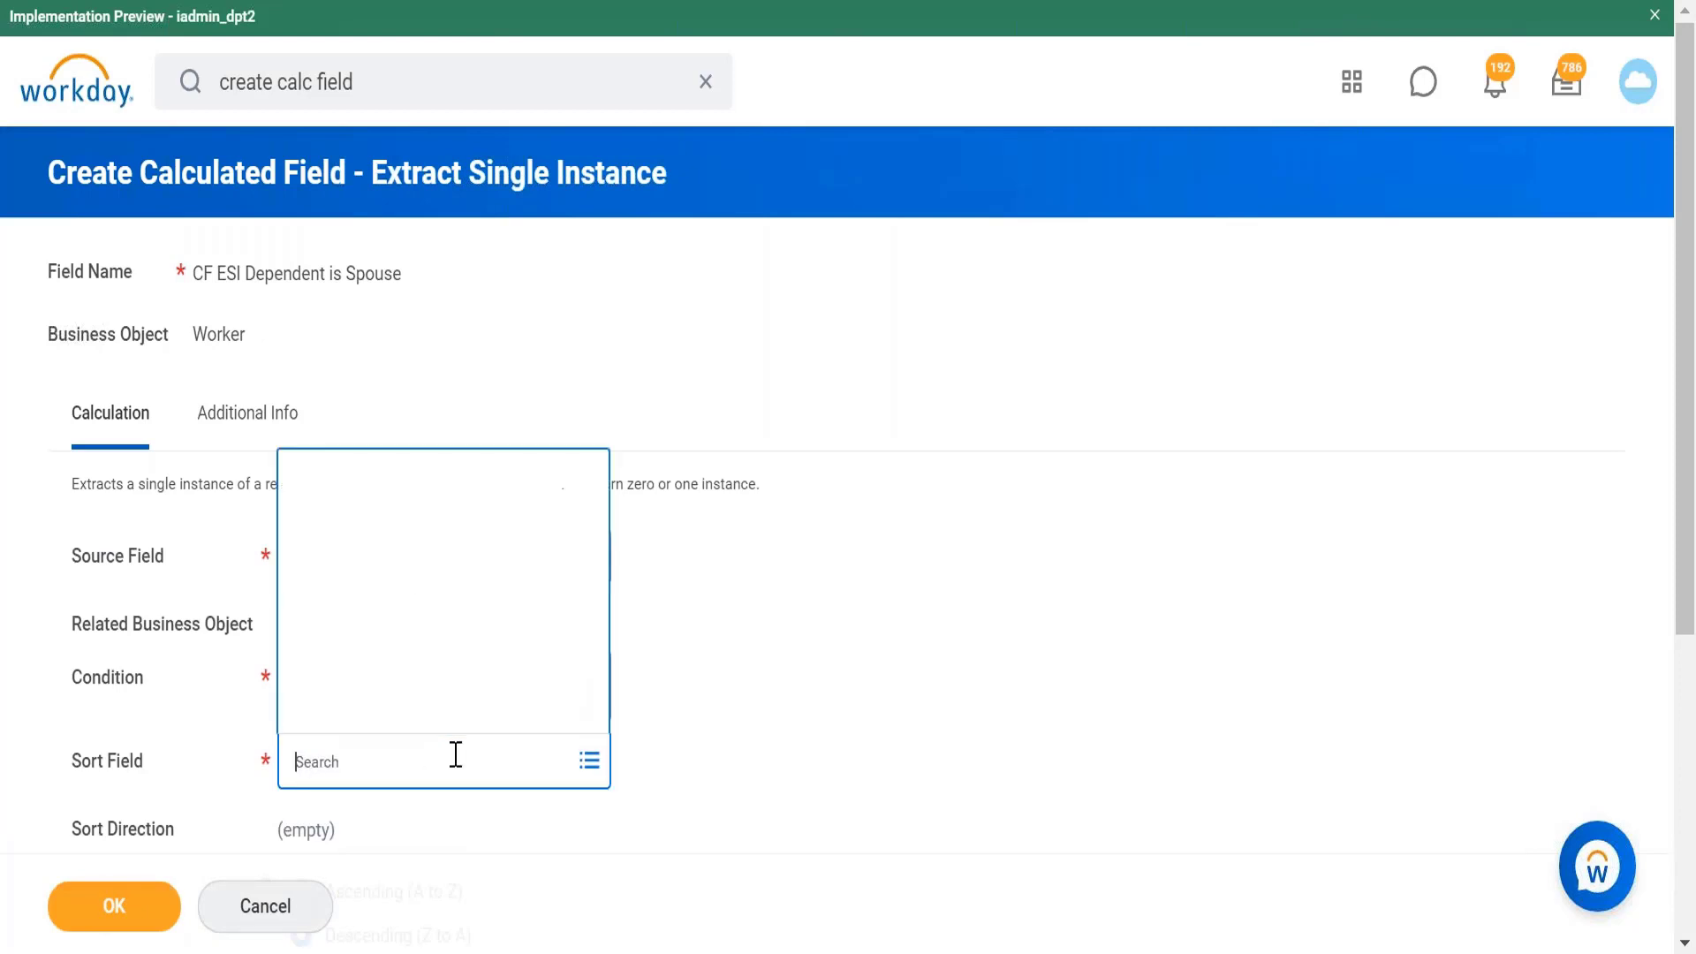
{"action": "type", "text": "is true"}
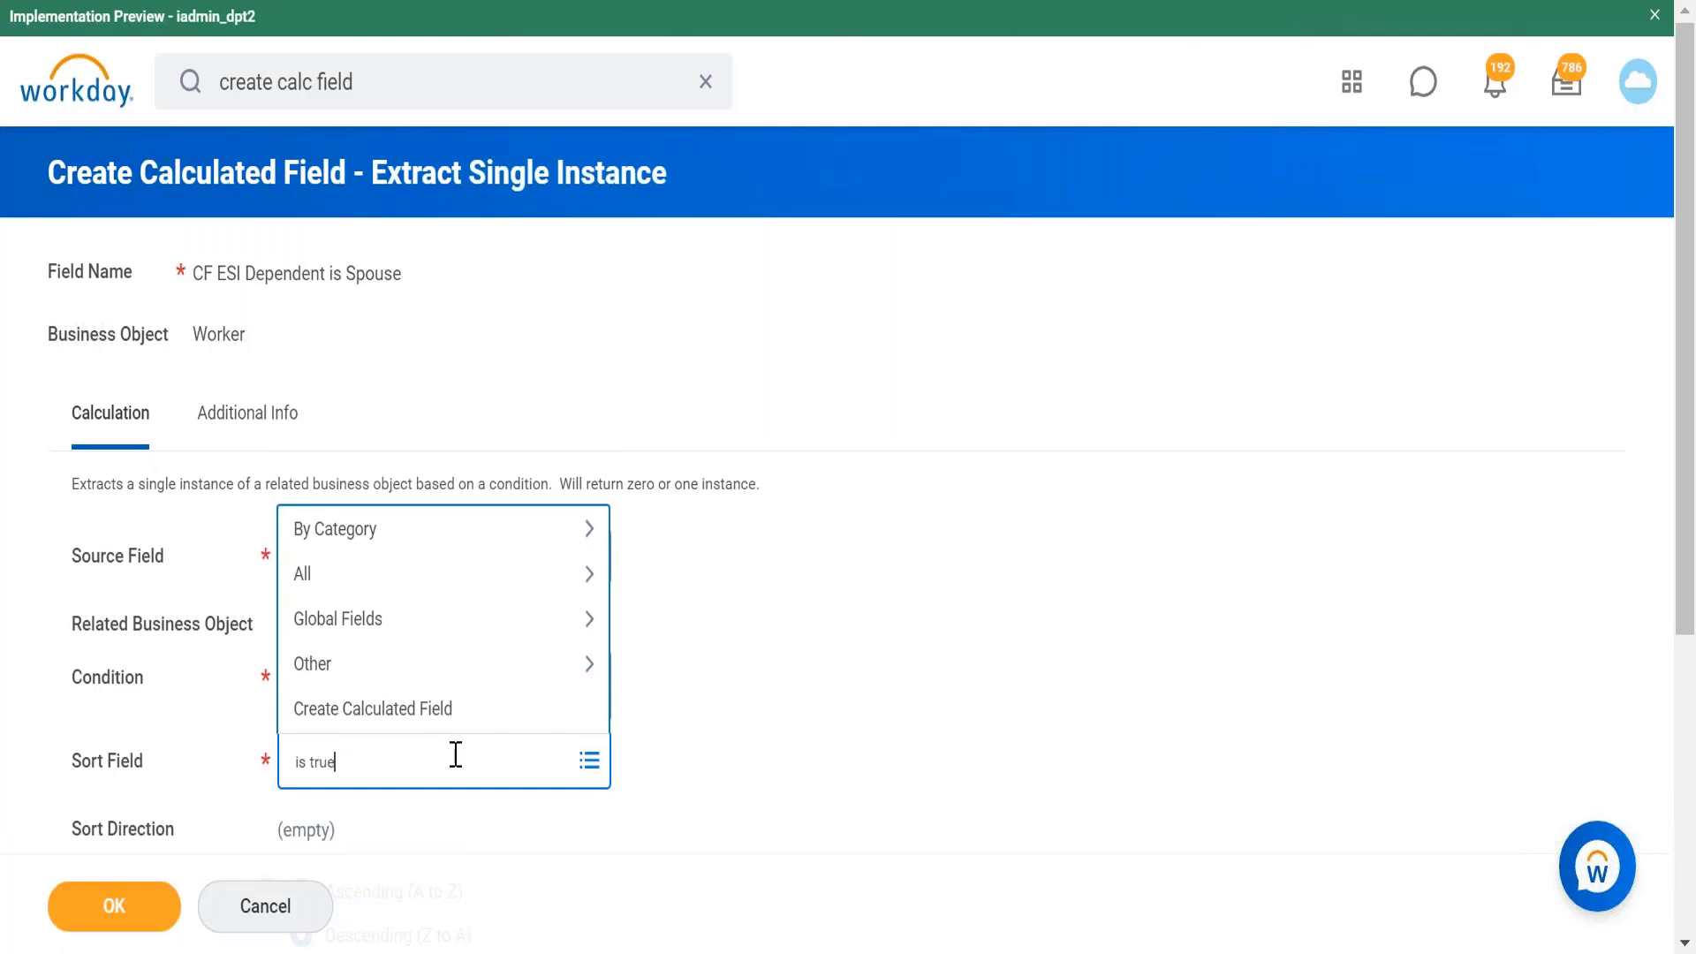
{"action": "key", "text": "Return"}
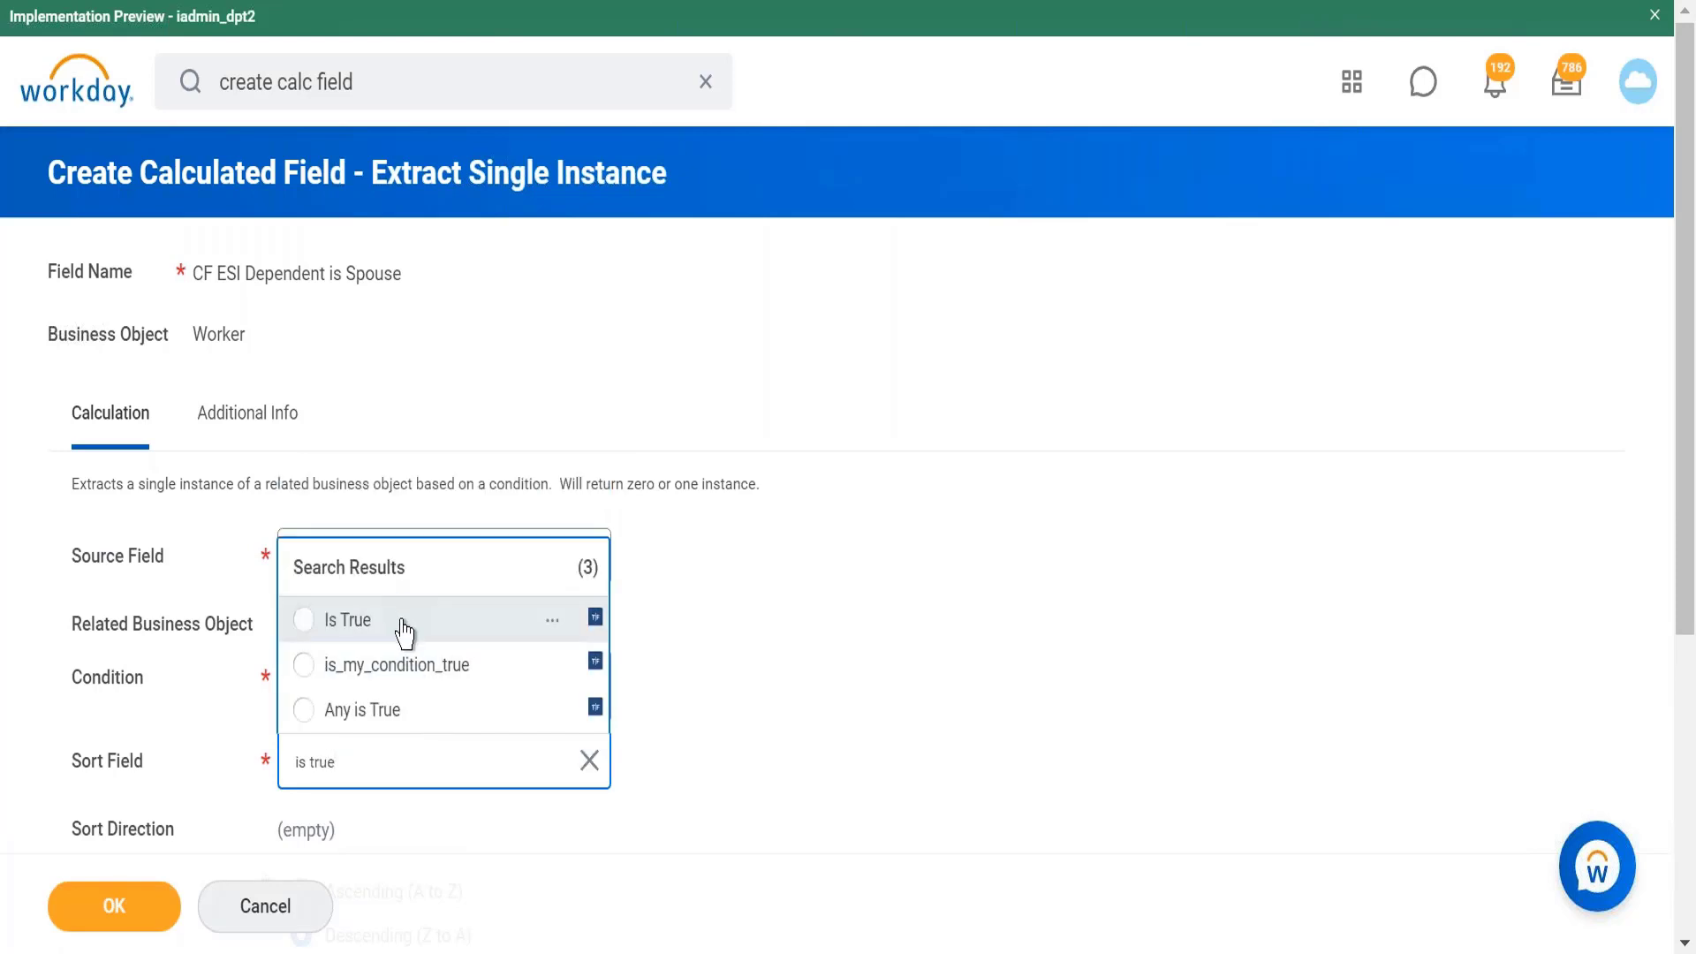
{"action": "left_click", "coordinate": [398, 625]}
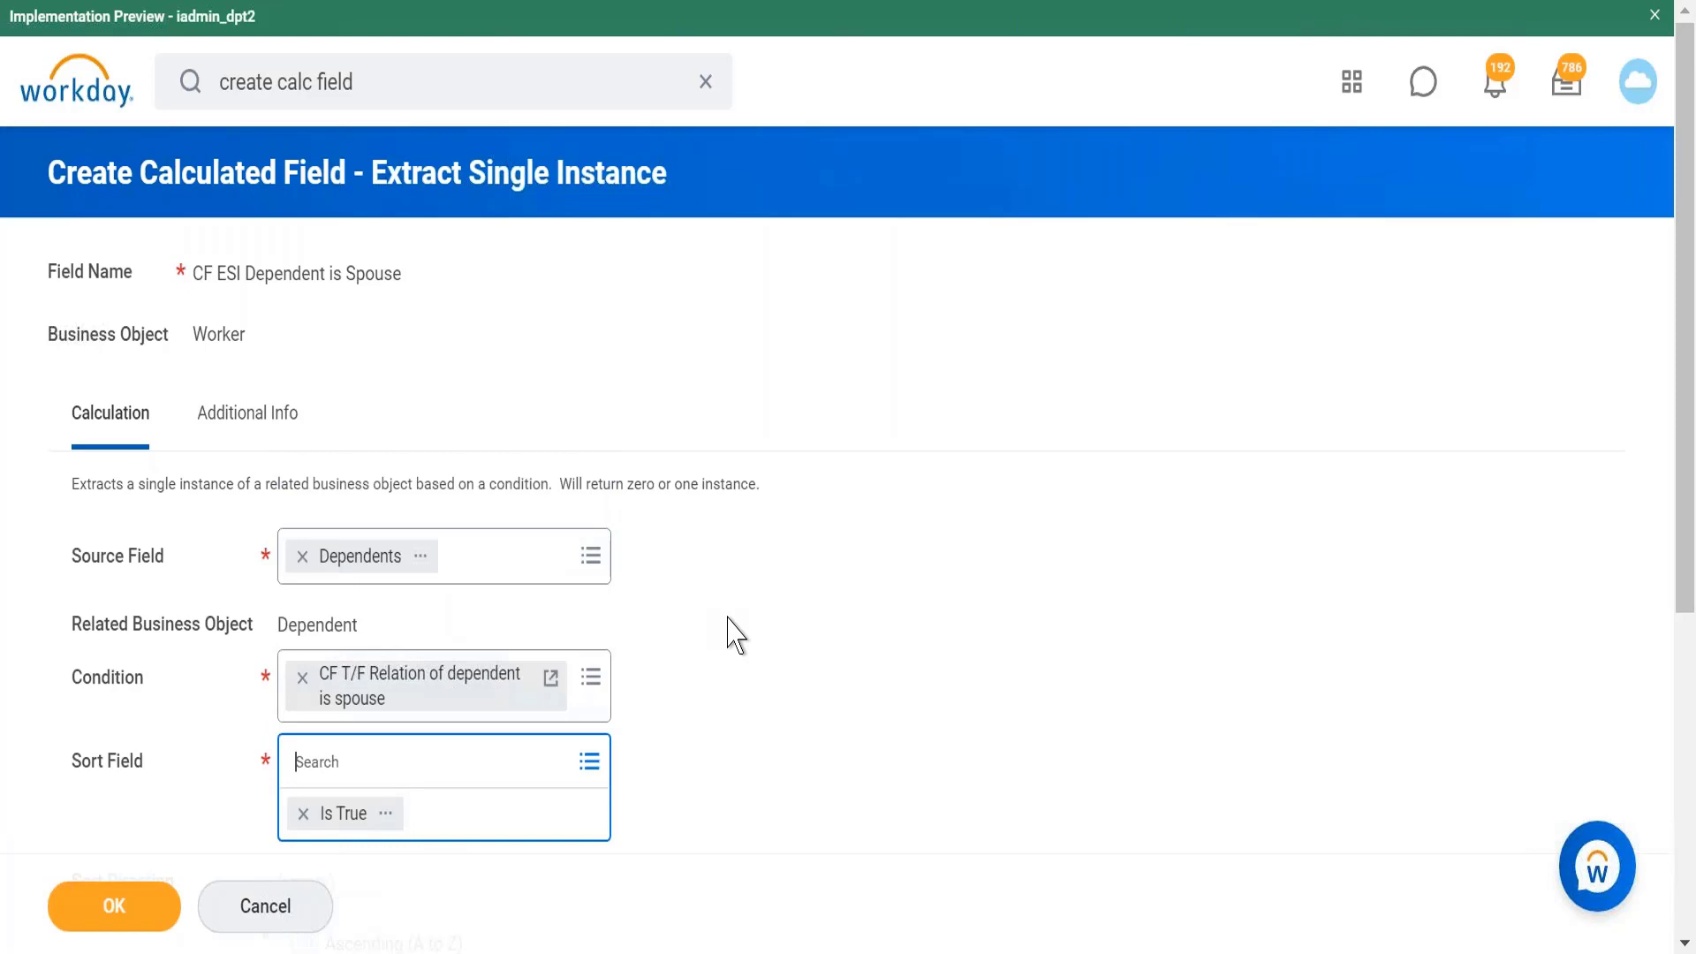
Switch to the Notepad++ notes to view the Worker and Dependent example, and return to the calculated field form.
{"action": "scroll", "coordinate": [736, 634], "scroll_direction": "down", "scroll_amount": 6}
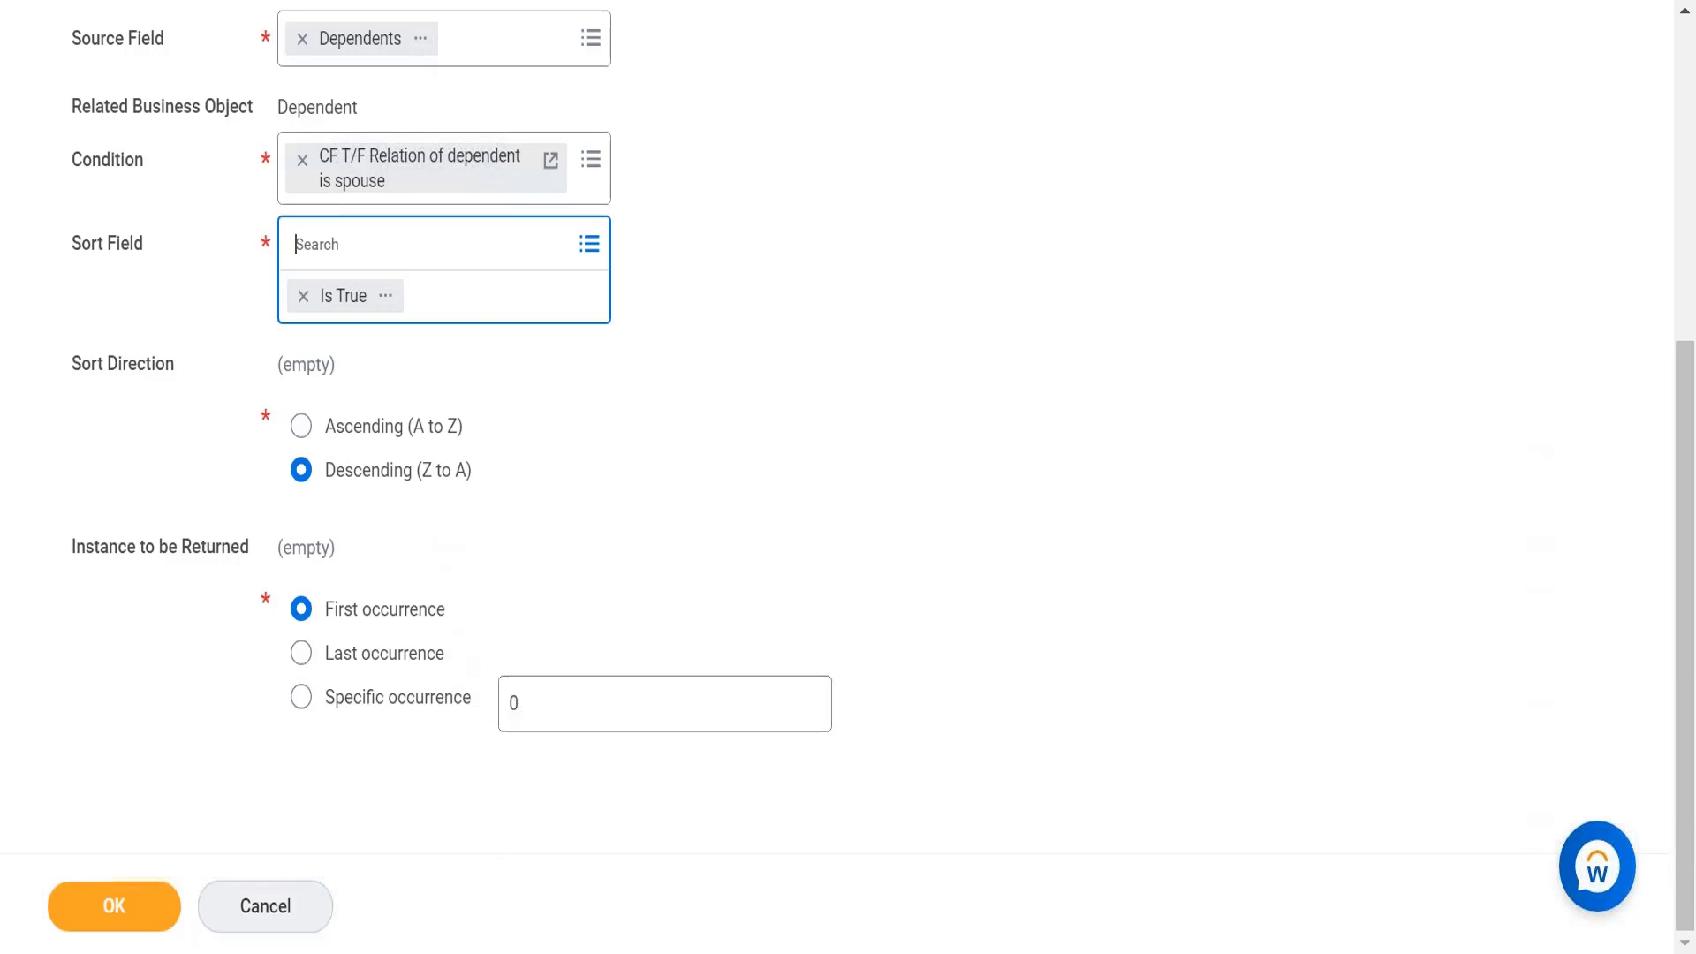
{"action": "key", "text": "alt+Tab"}
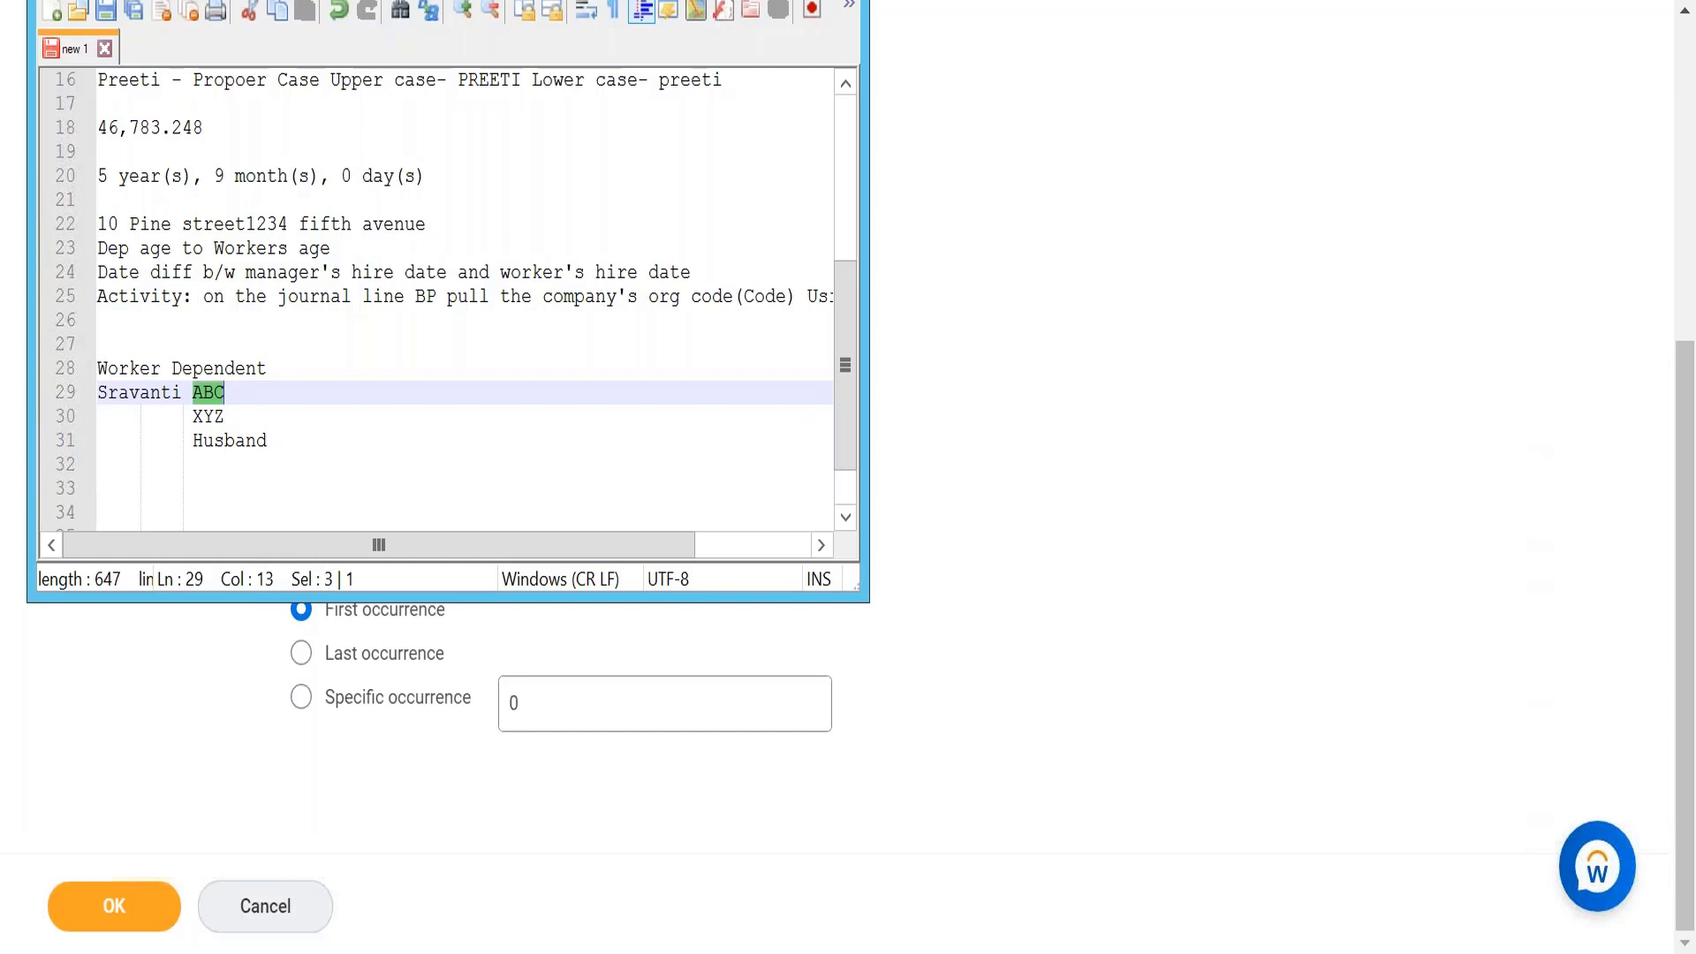
{"action": "left_click", "coordinate": [757, 2]}
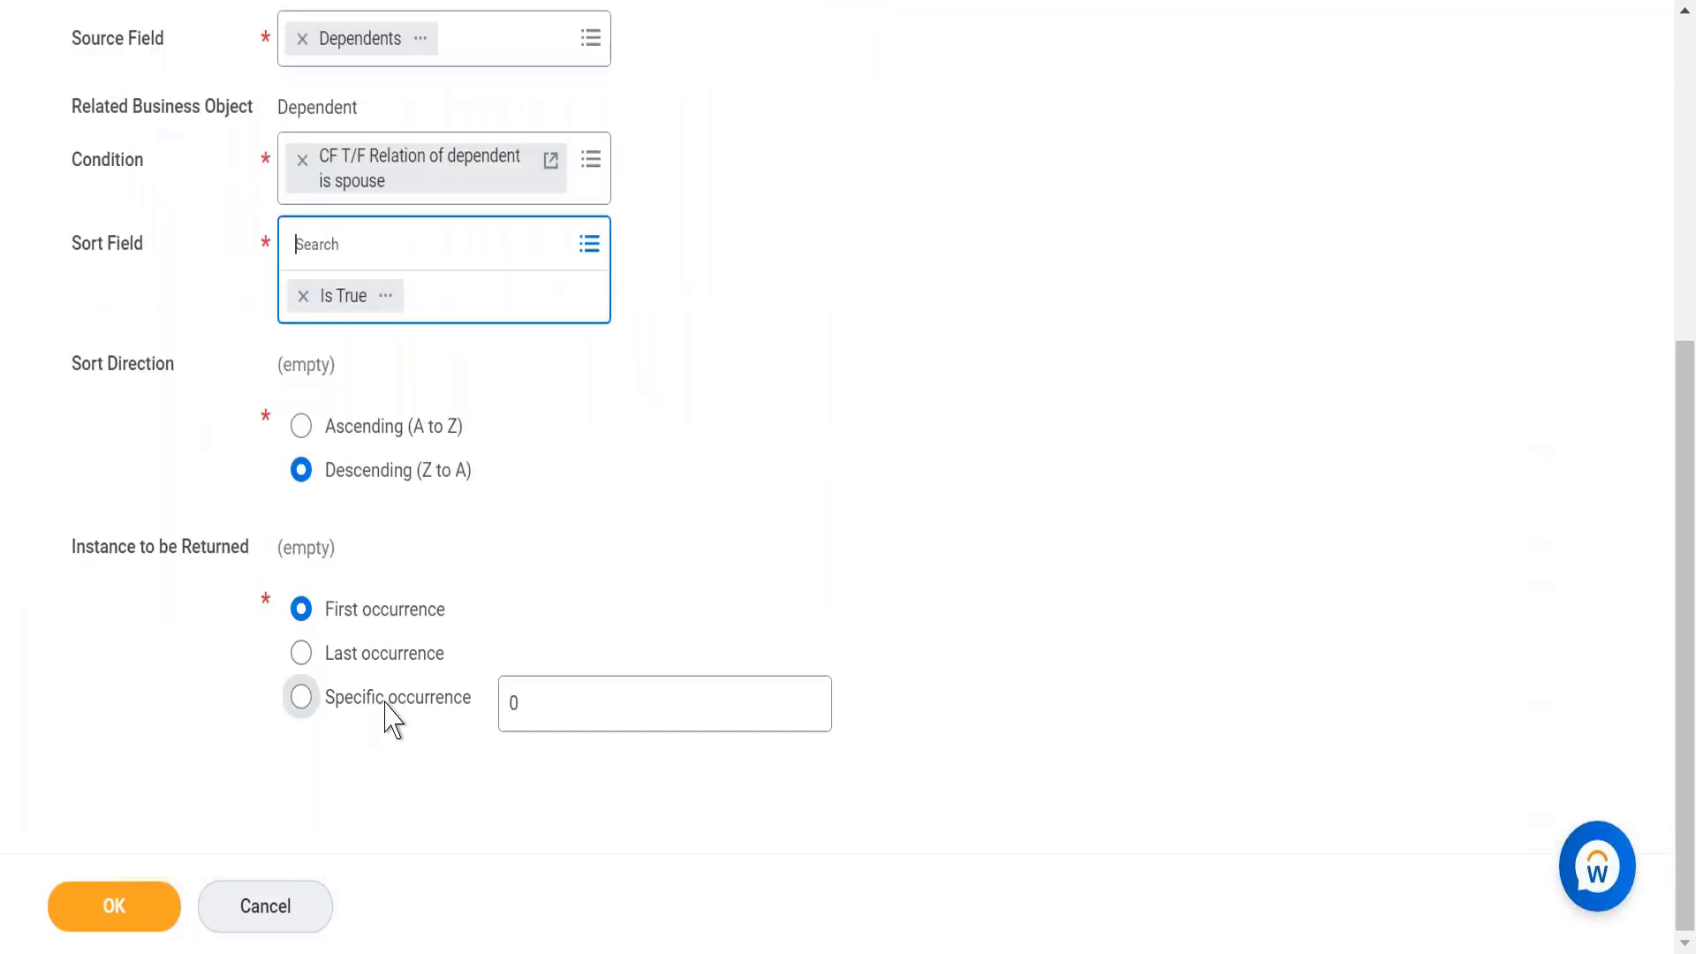
Set the instance to be returned to specific occurrence 2.
{"action": "left_click", "coordinate": [386, 702]}
{"action": "left_click", "coordinate": [548, 695]}
{"action": "key", "text": "BackSpace"}
{"action": "type", "text": "2"}
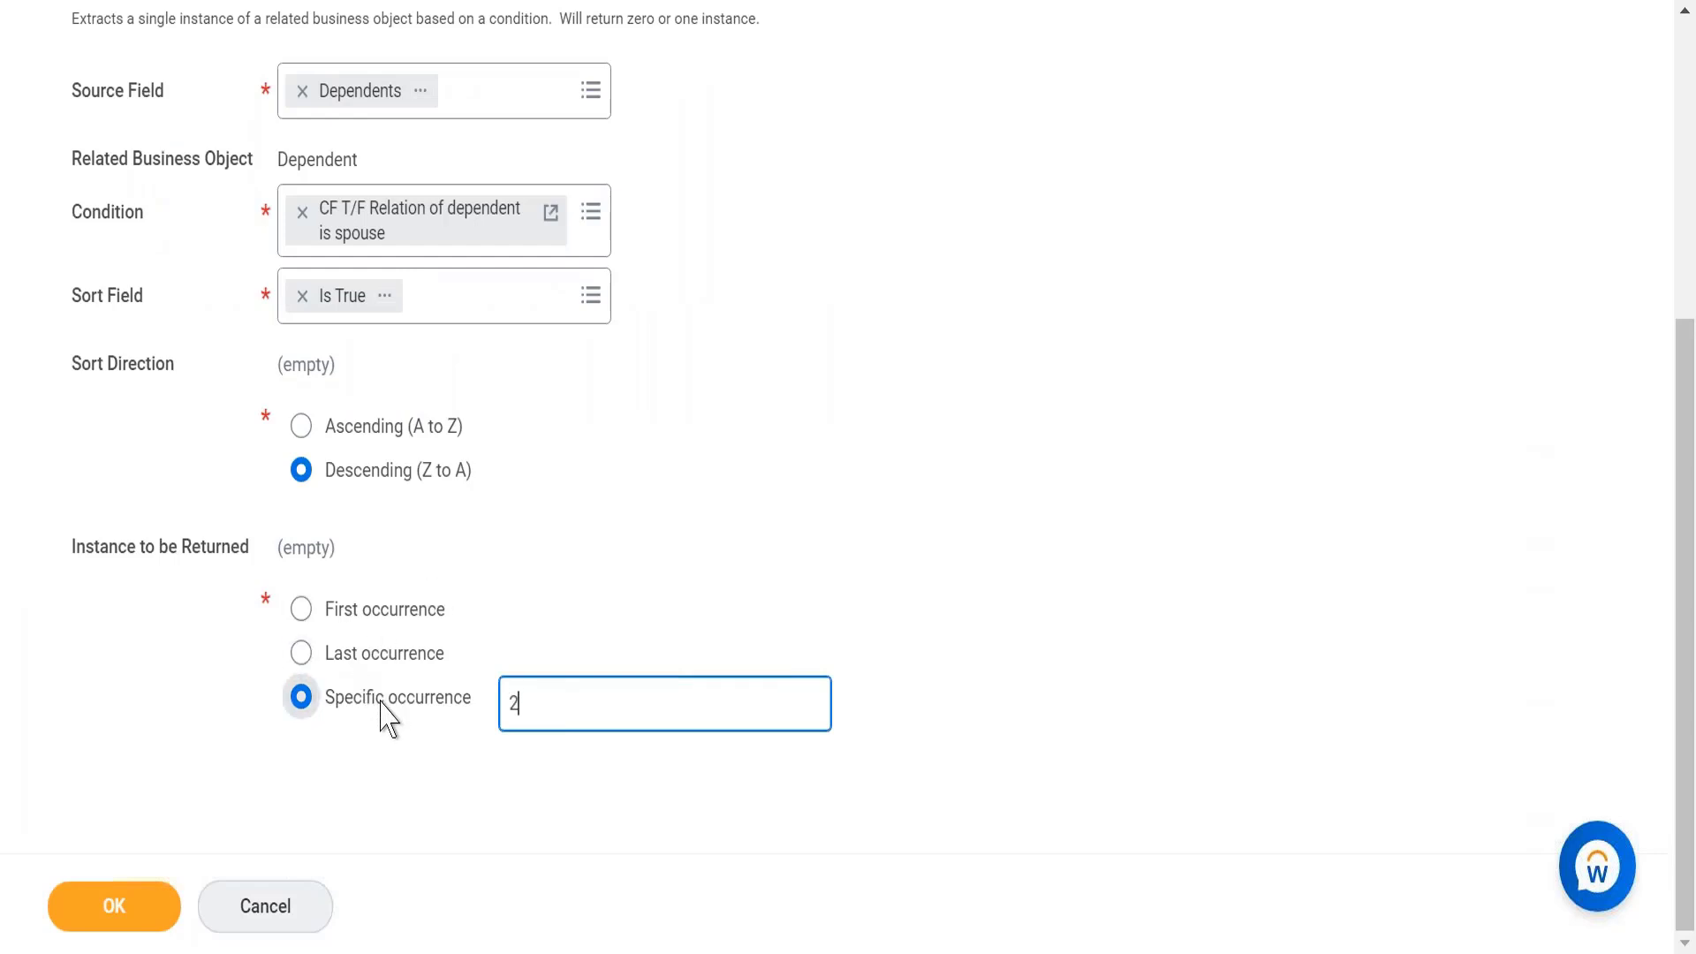
{"action": "mouse_move", "coordinate": [386, 716]}
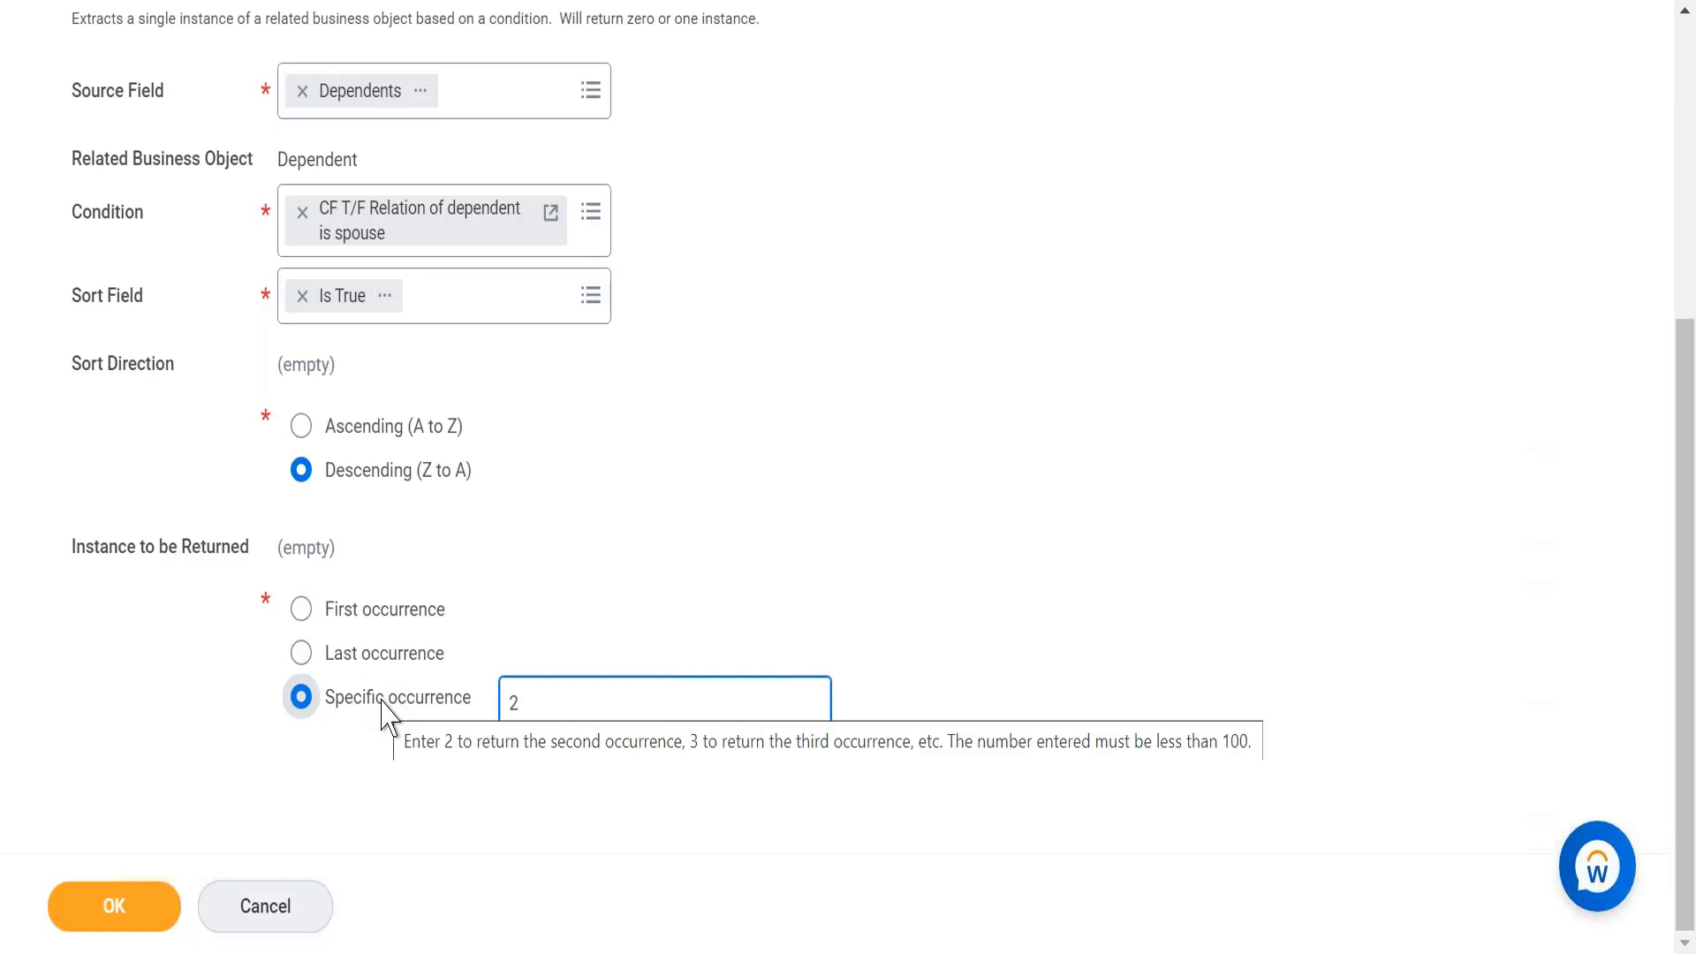
Set the instance to be returned to Last occurrence and save the Extract Single Instance calculated field.
{"action": "left_click", "coordinate": [395, 664]}
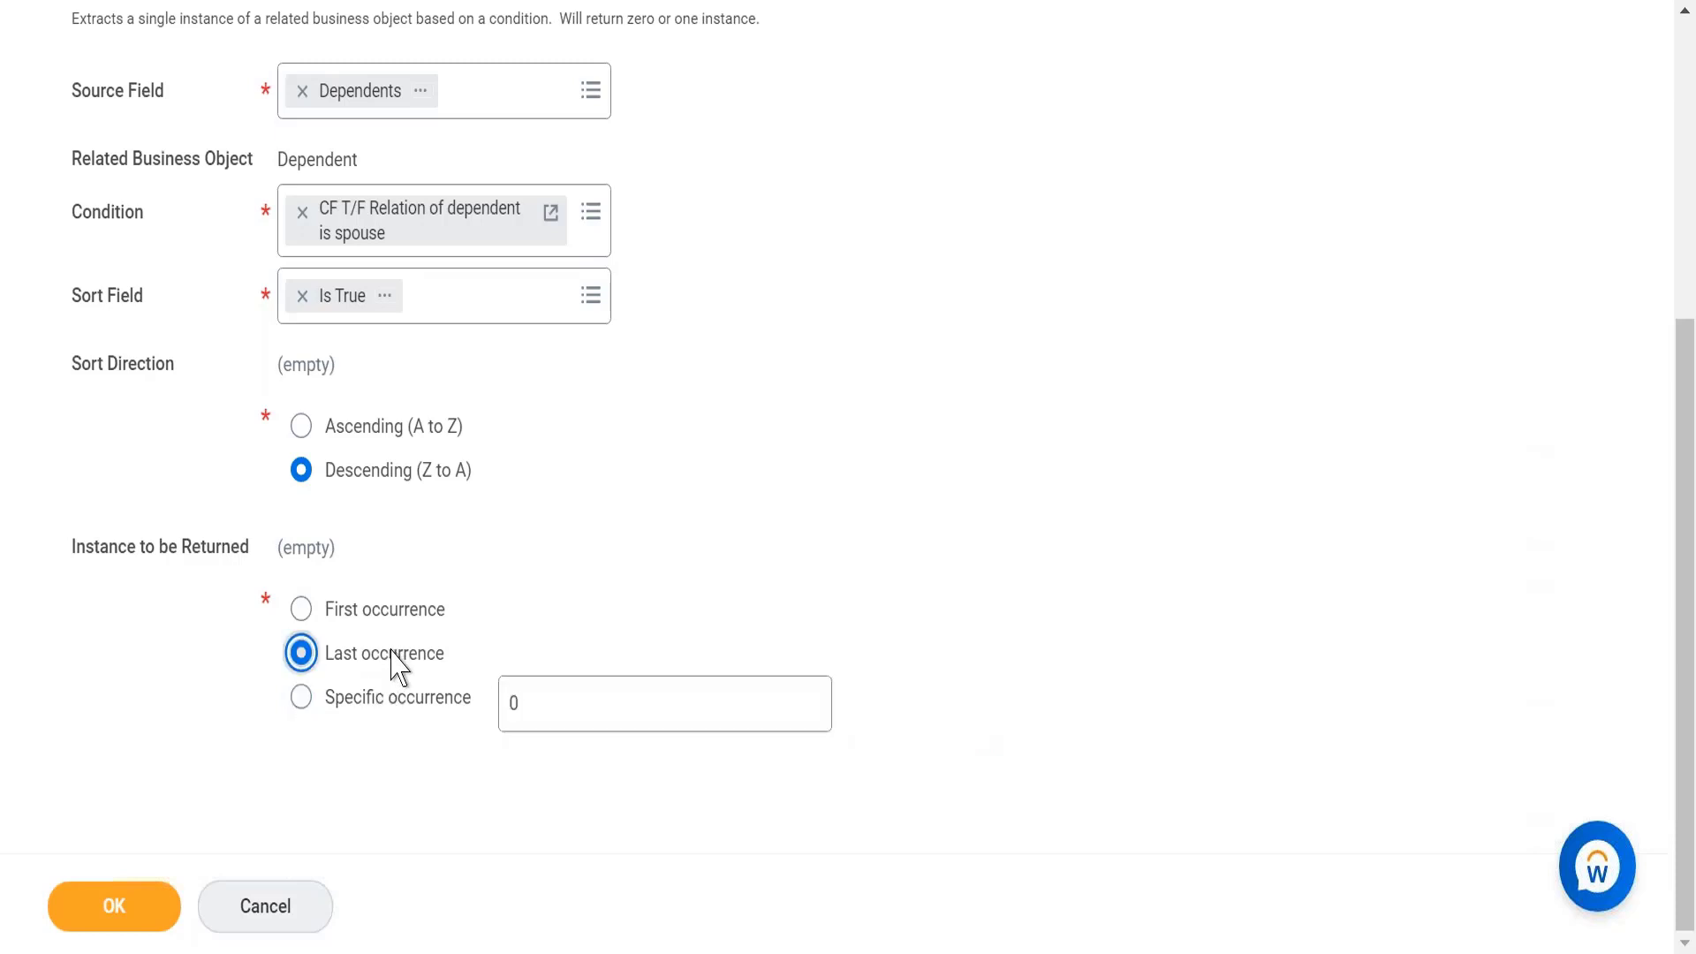
{"action": "mouse_move", "coordinate": [525, 706]}
{"action": "left_click", "coordinate": [121, 907]}
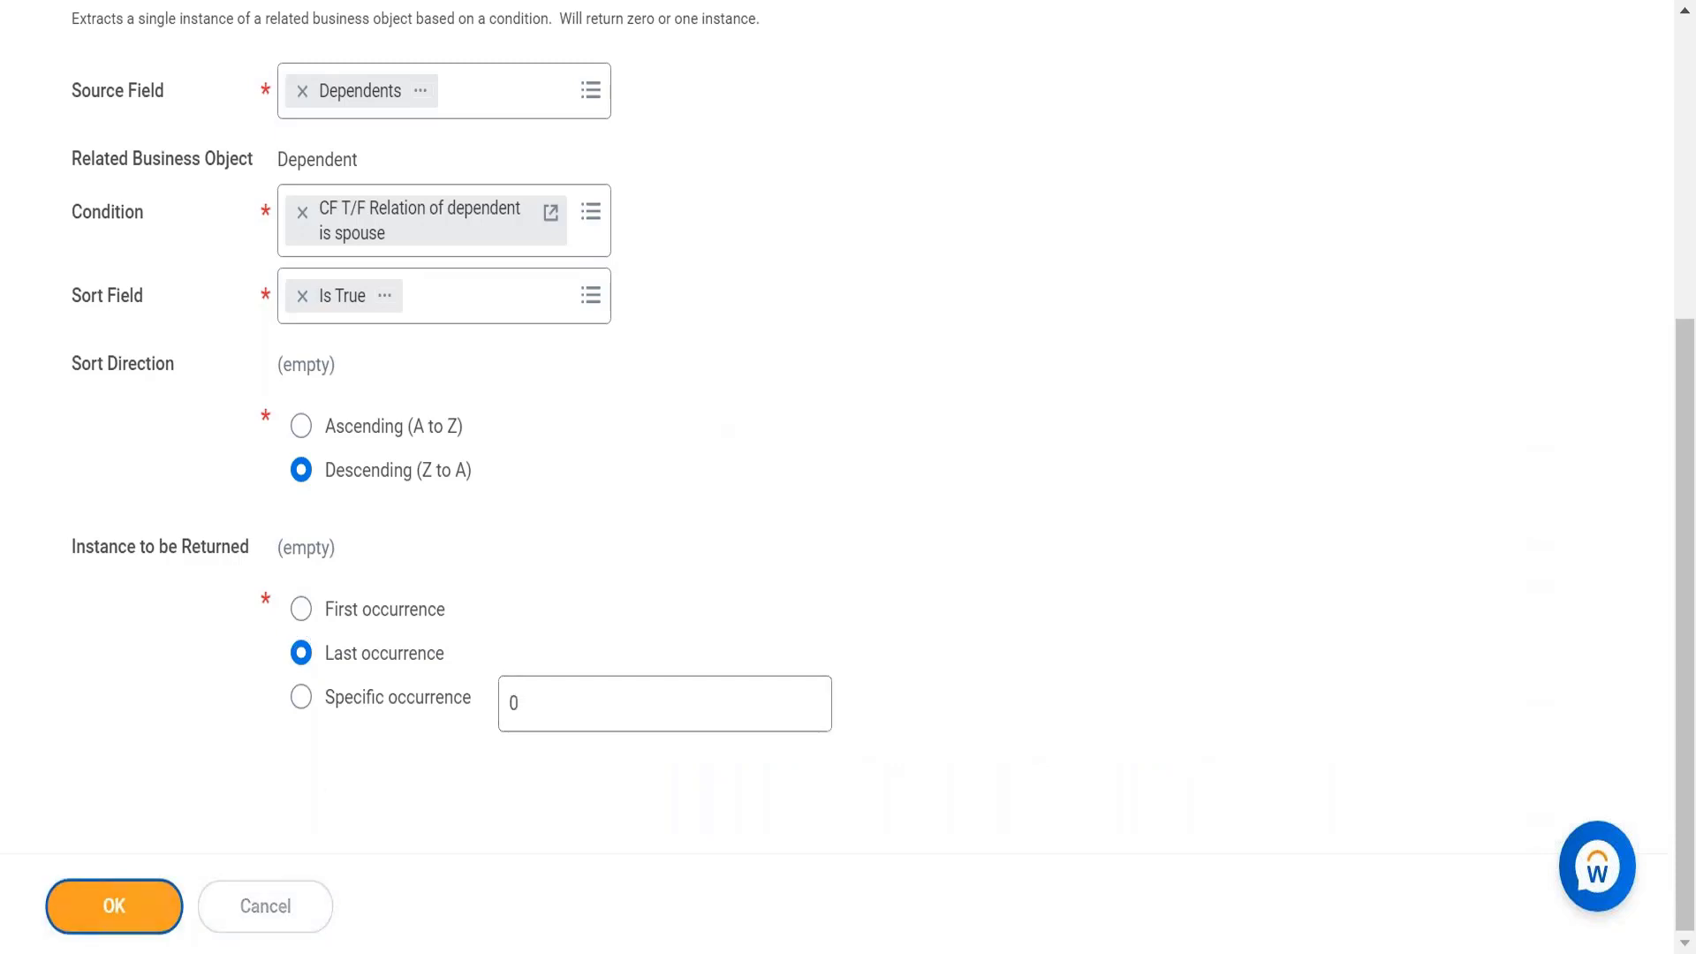
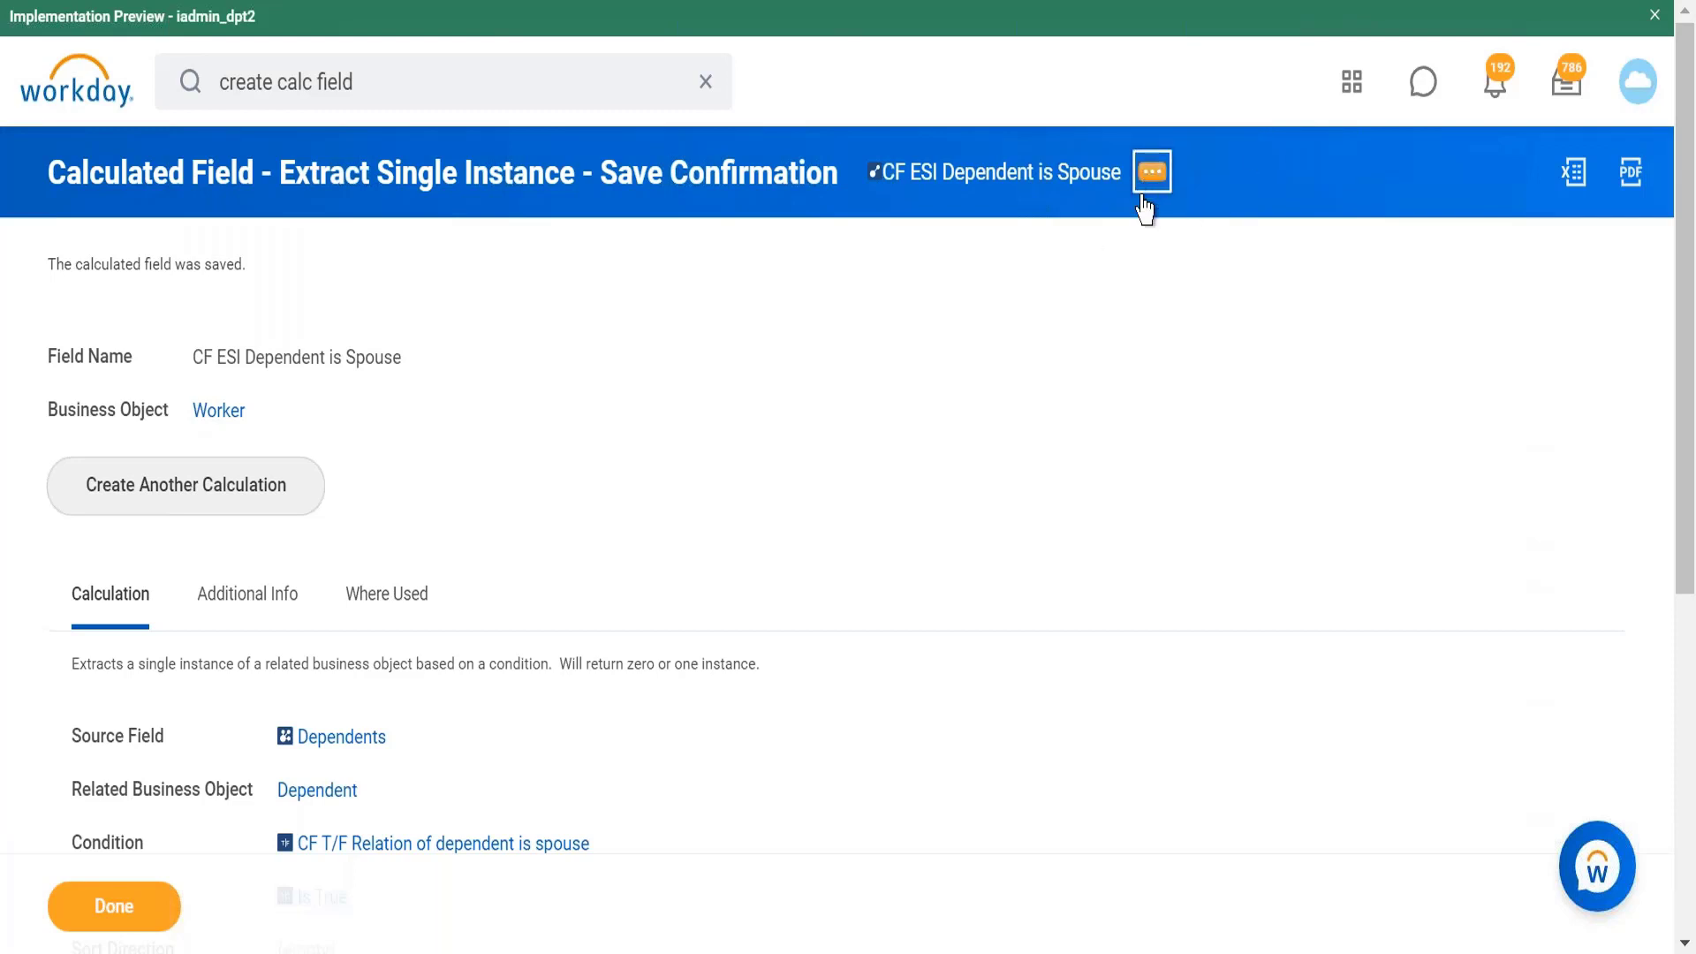
View the related calculated field actions for CF ESI Dependent is Spouse, close them, and review the saved calculation details.
{"action": "left_click", "coordinate": [1148, 177]}
{"action": "mouse_move", "coordinate": [402, 328]}
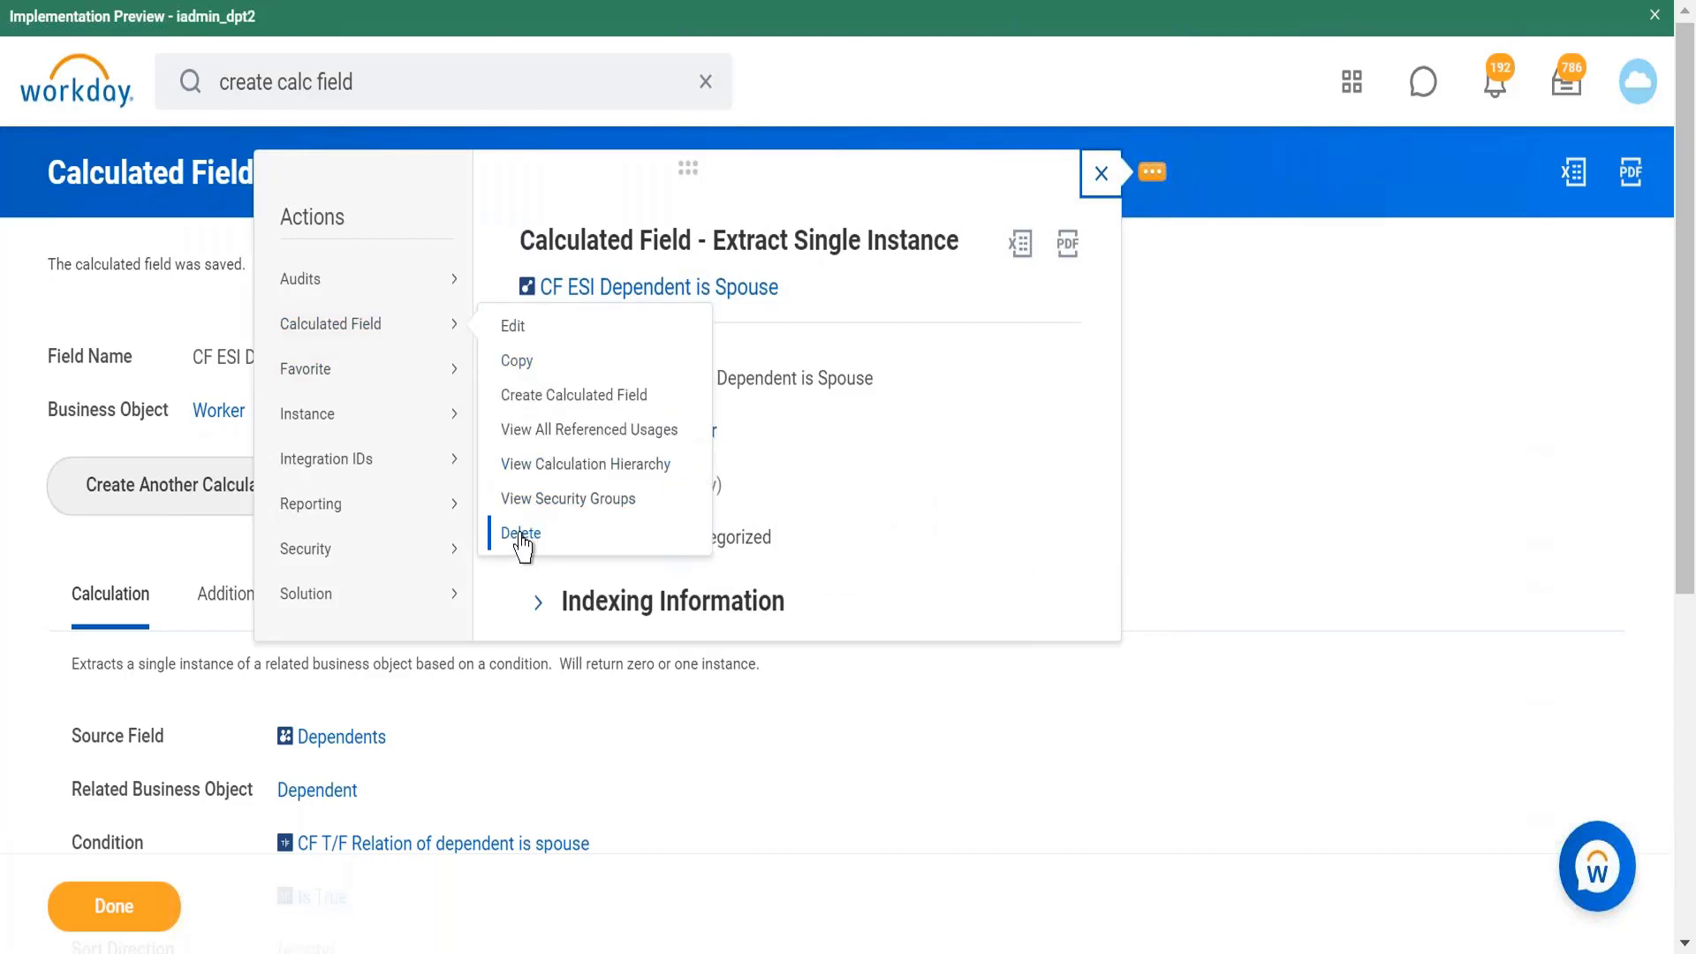
{"action": "left_click", "coordinate": [1311, 315]}
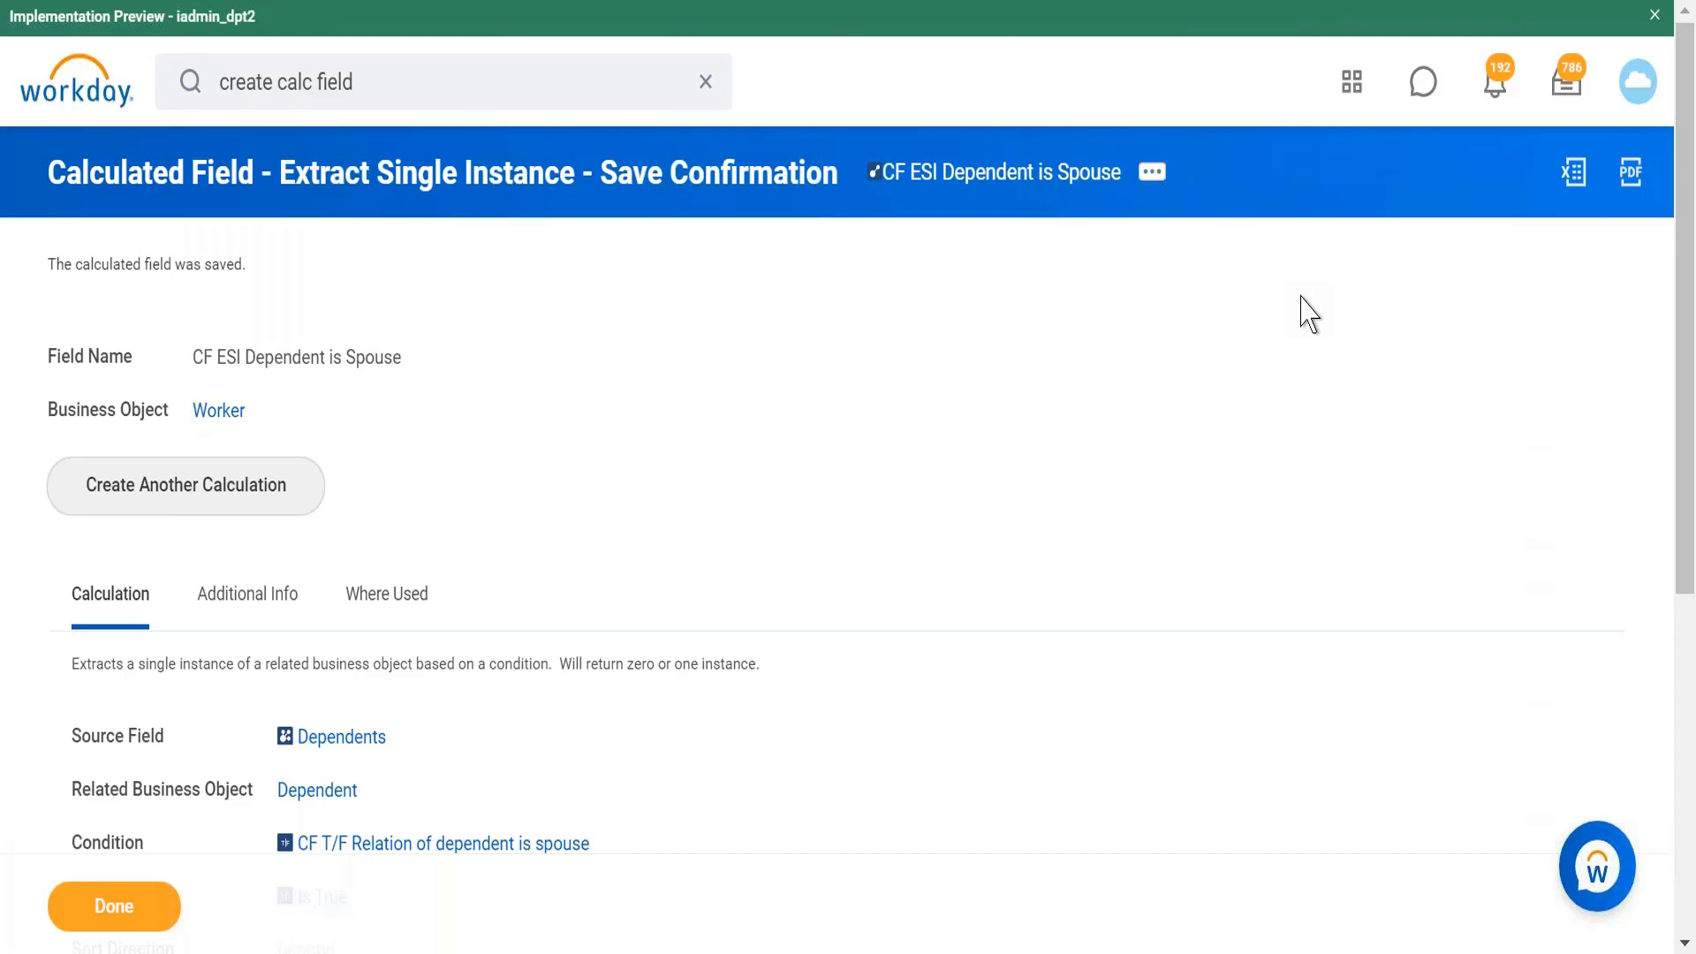
{"action": "scroll", "coordinate": [1301, 298], "scroll_direction": "down", "scroll_amount": 3}
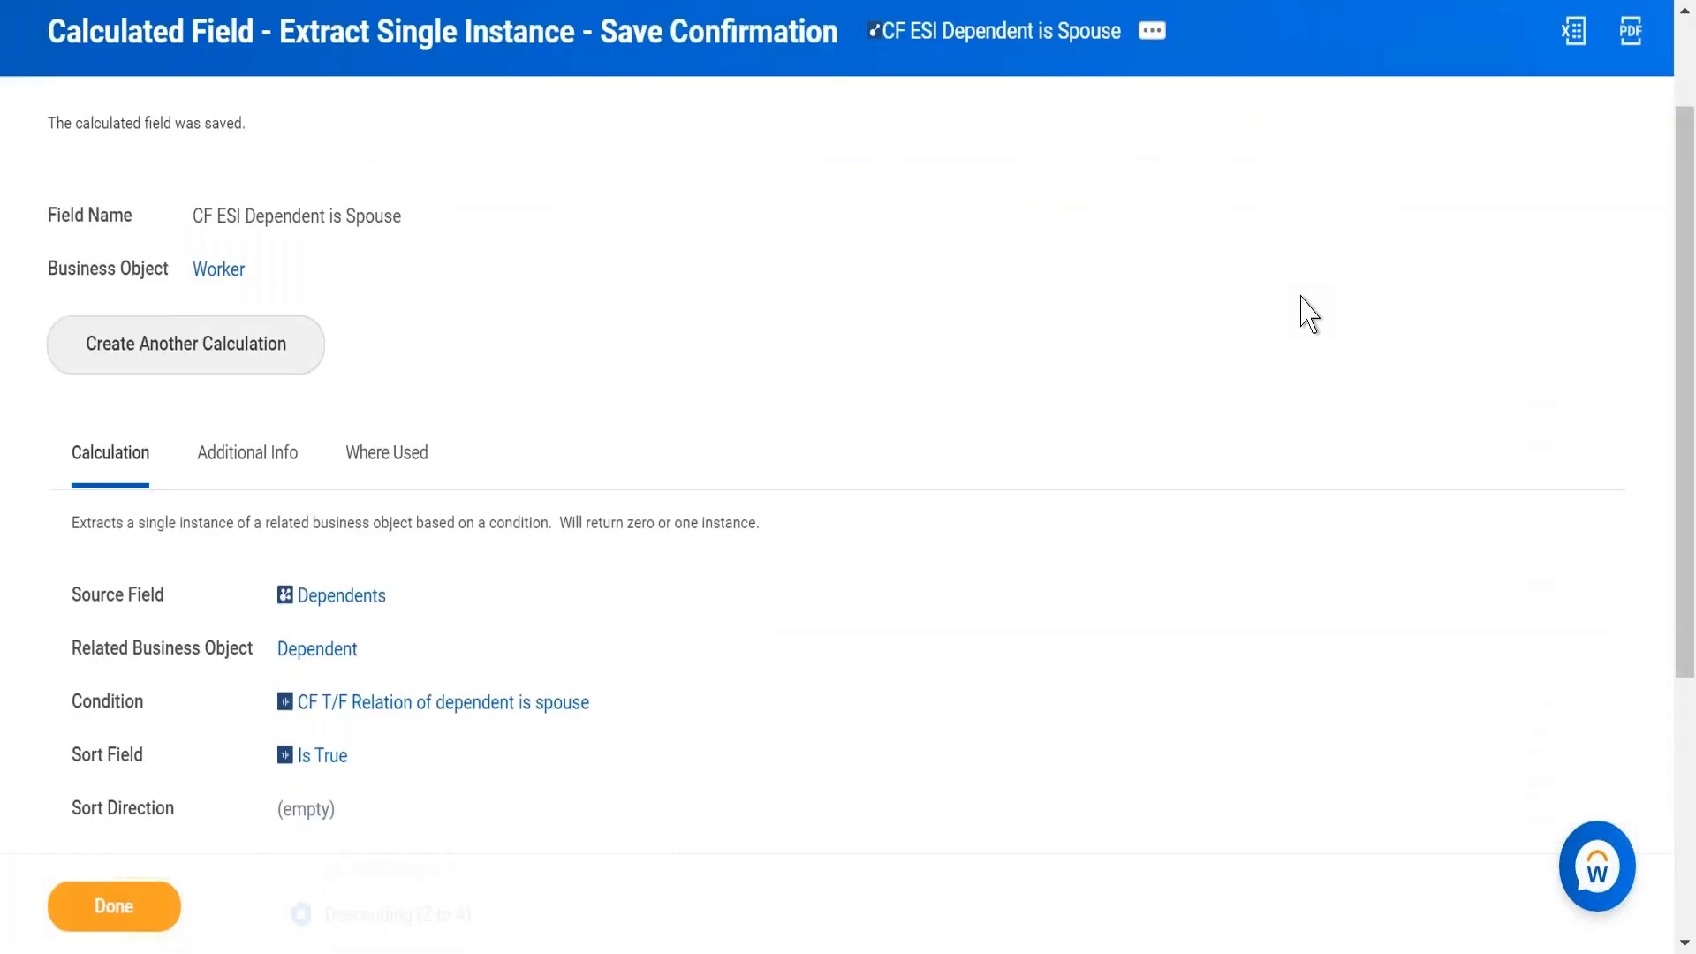
{"action": "scroll", "coordinate": [1302, 298], "scroll_direction": "up", "scroll_amount": 1}
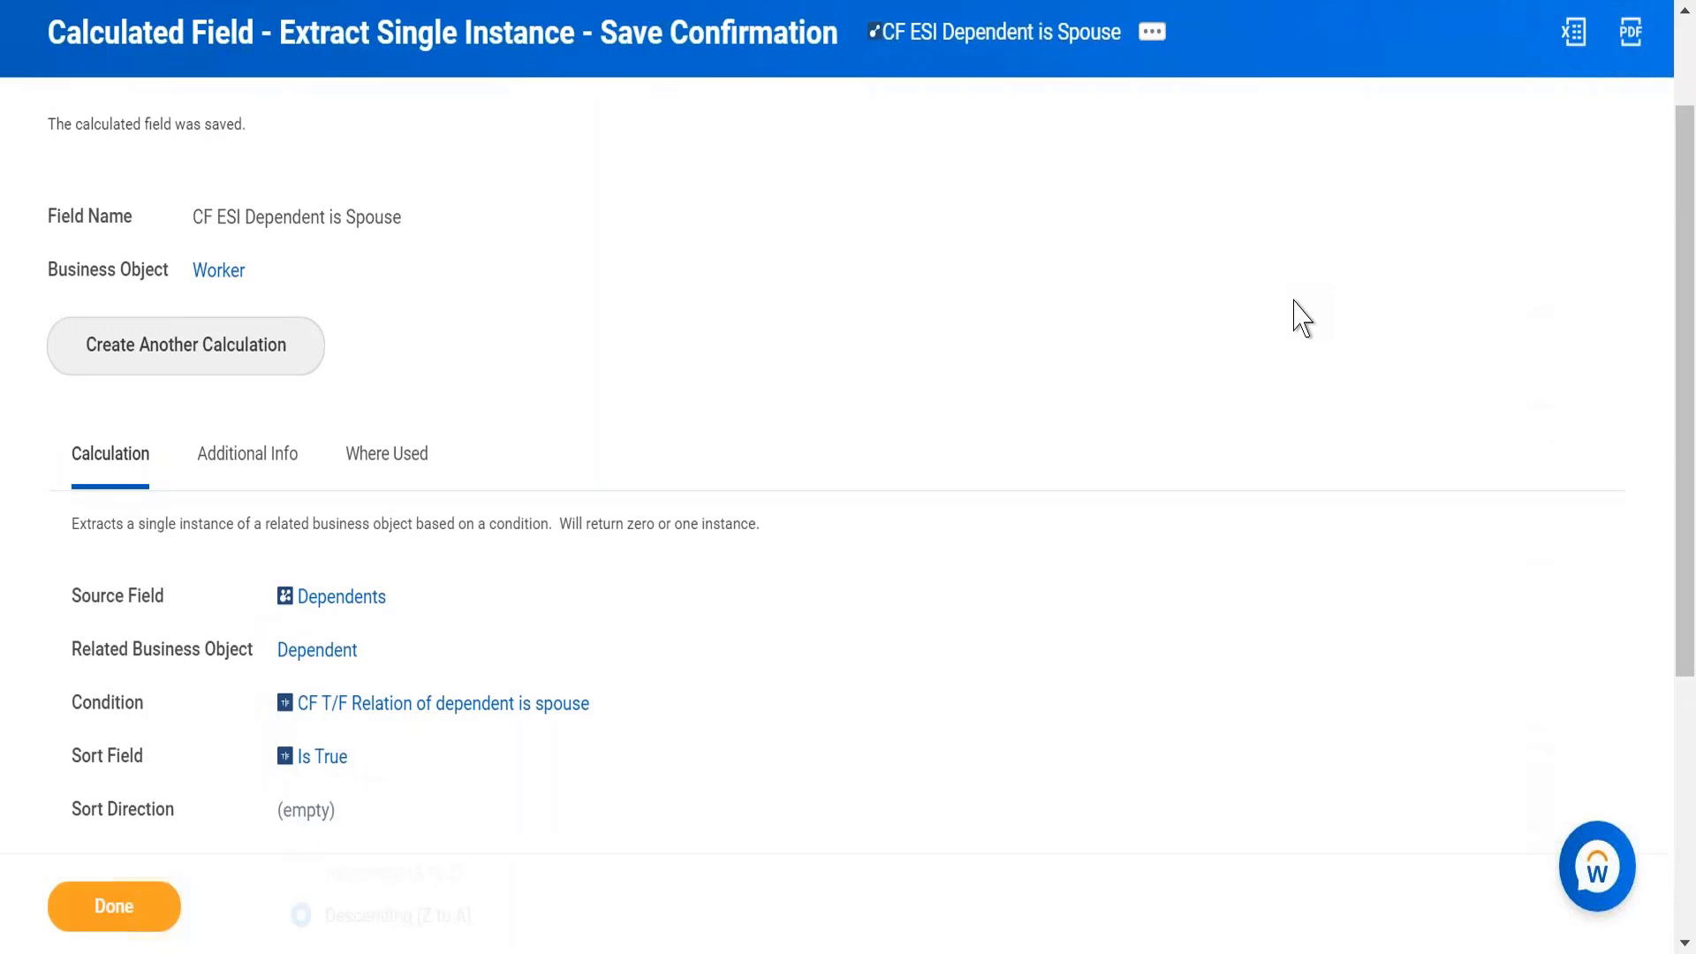
Switch to the Notepad++ notes and replace the example dependents ABC and XYZ with Father and Mother.
{"action": "left_click", "coordinate": [473, 952]}
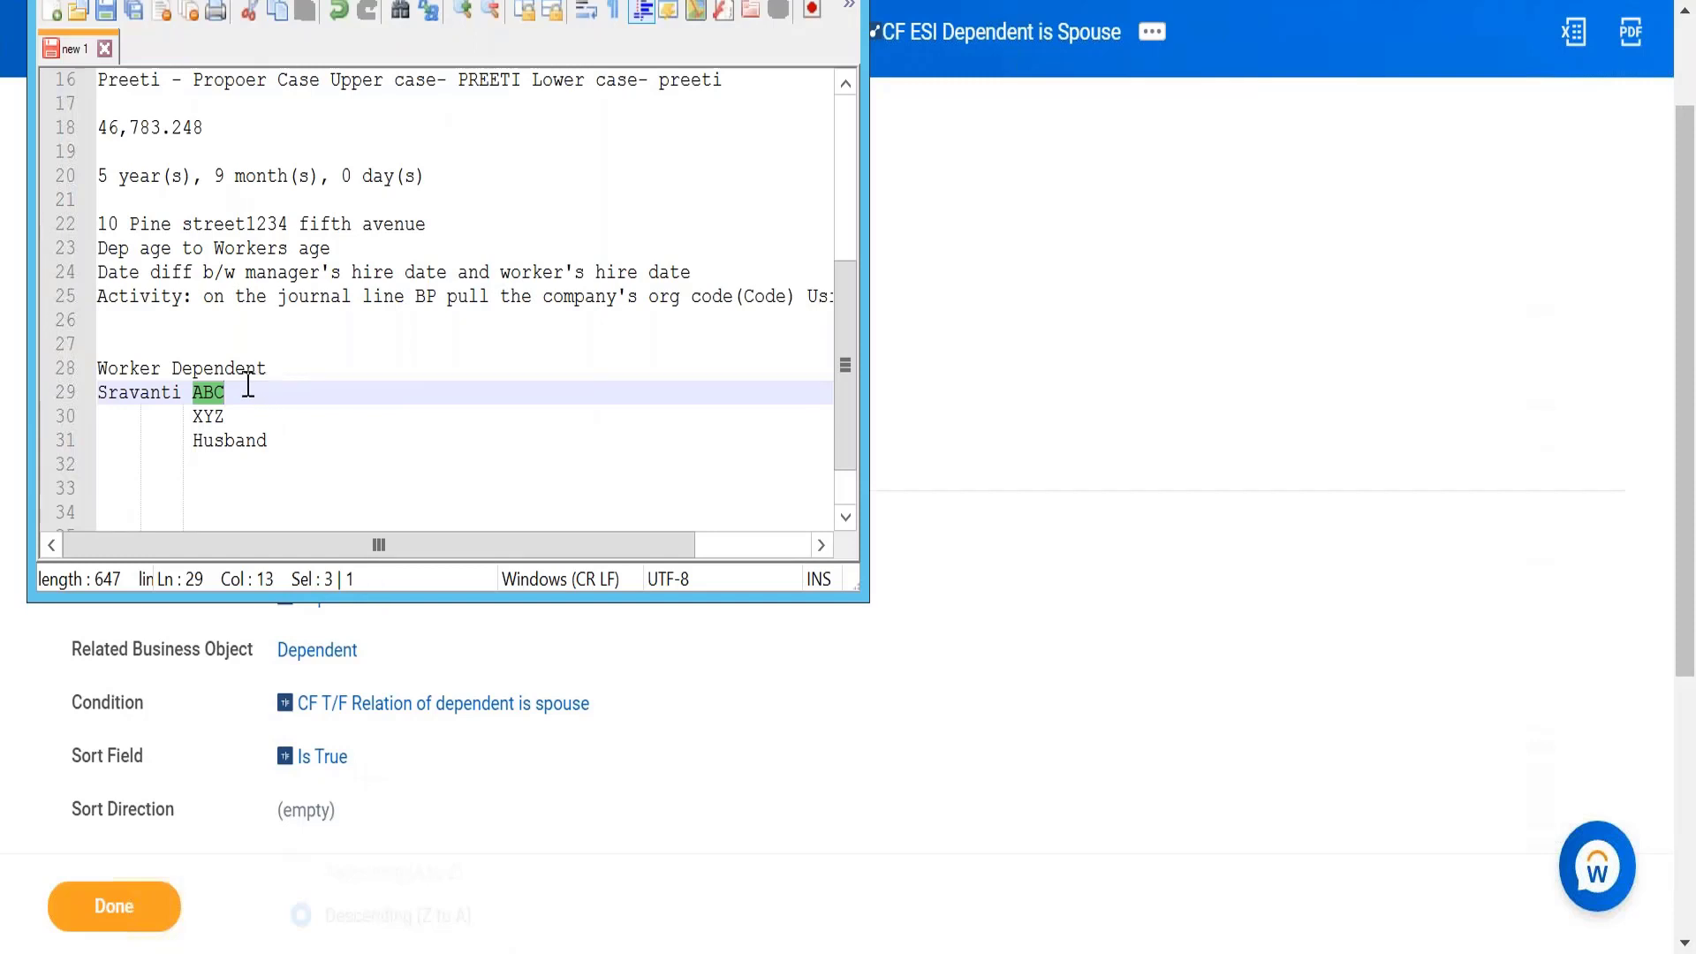
{"action": "key", "text": "BackSpace"}
{"action": "key", "text": "BackSpace"}
{"action": "key", "text": "BackSpace"}
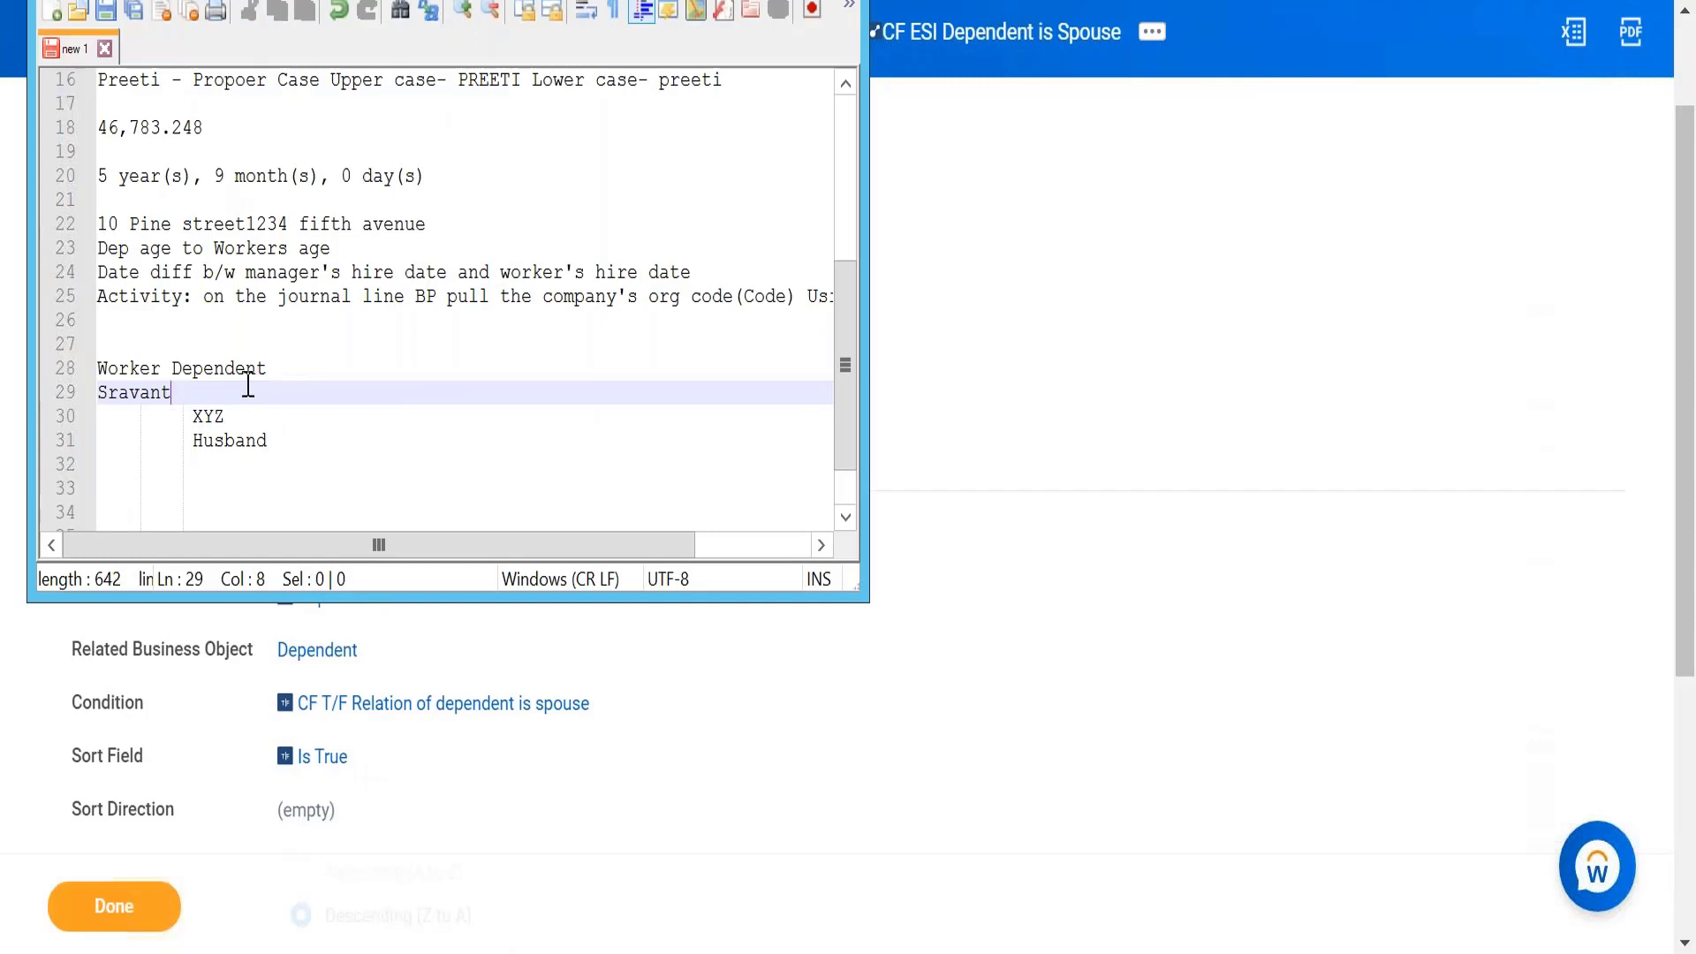
{"action": "type", "text": "i Father"}
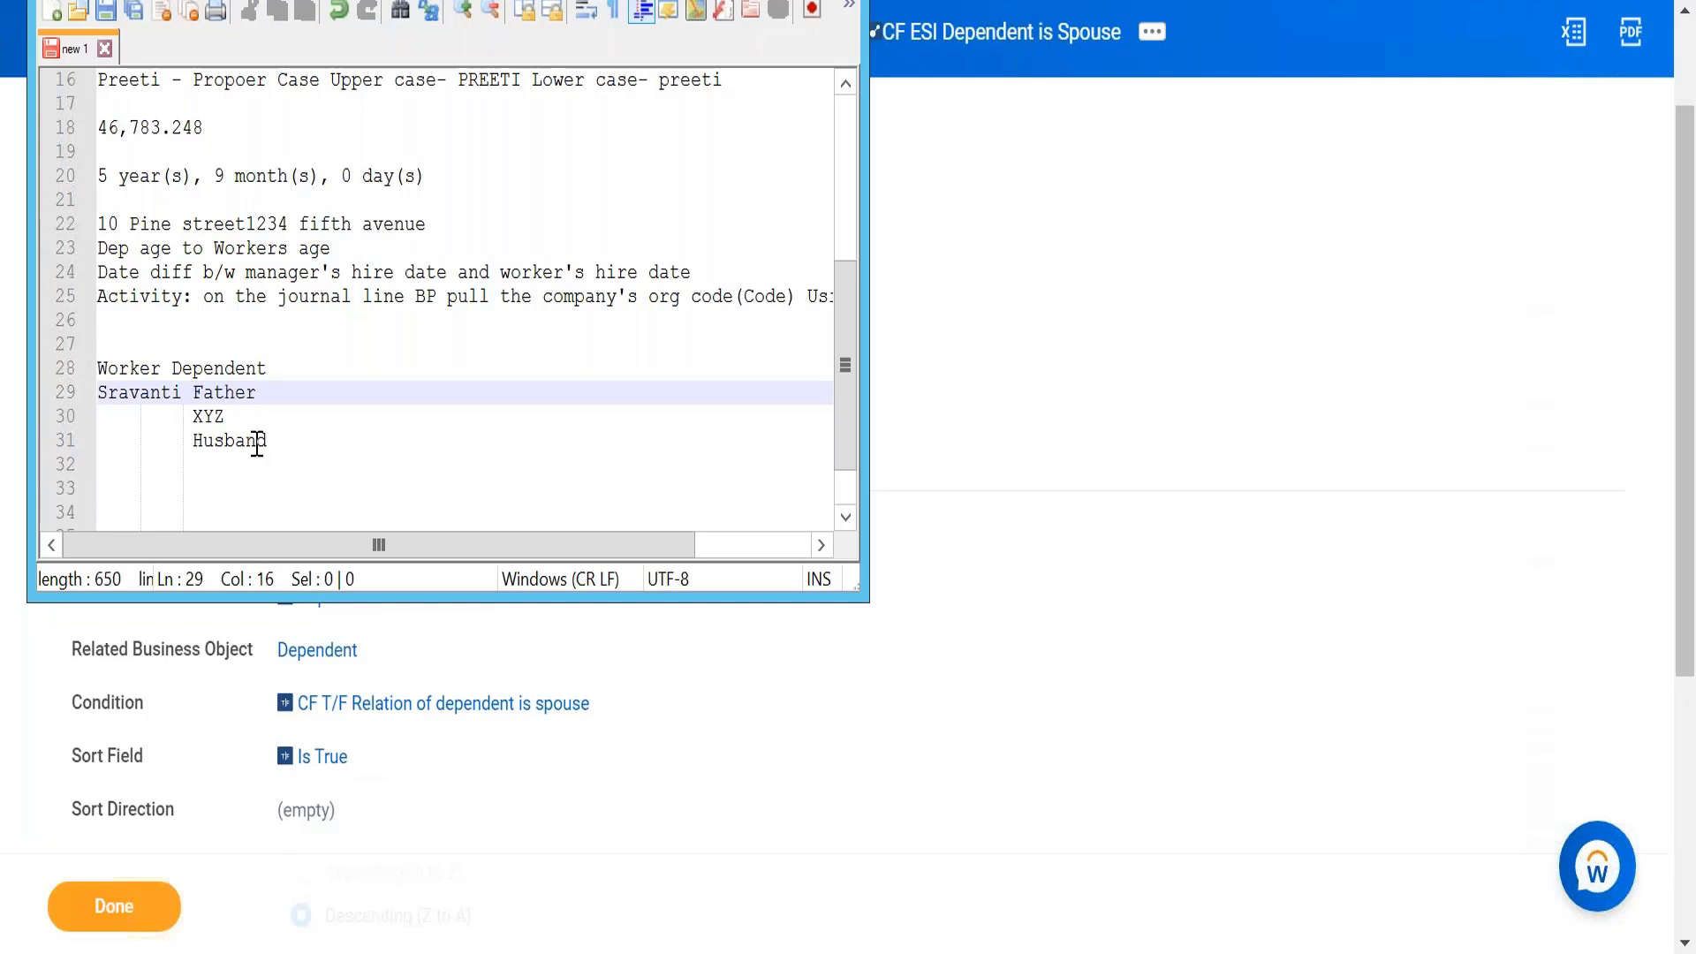
{"action": "left_click", "coordinate": [233, 414]}
{"action": "key", "text": "BackSpace"}
{"action": "key", "text": "BackSpace"}
{"action": "key", "text": "BackSpace"}
{"action": "type", "text": "Mother"}
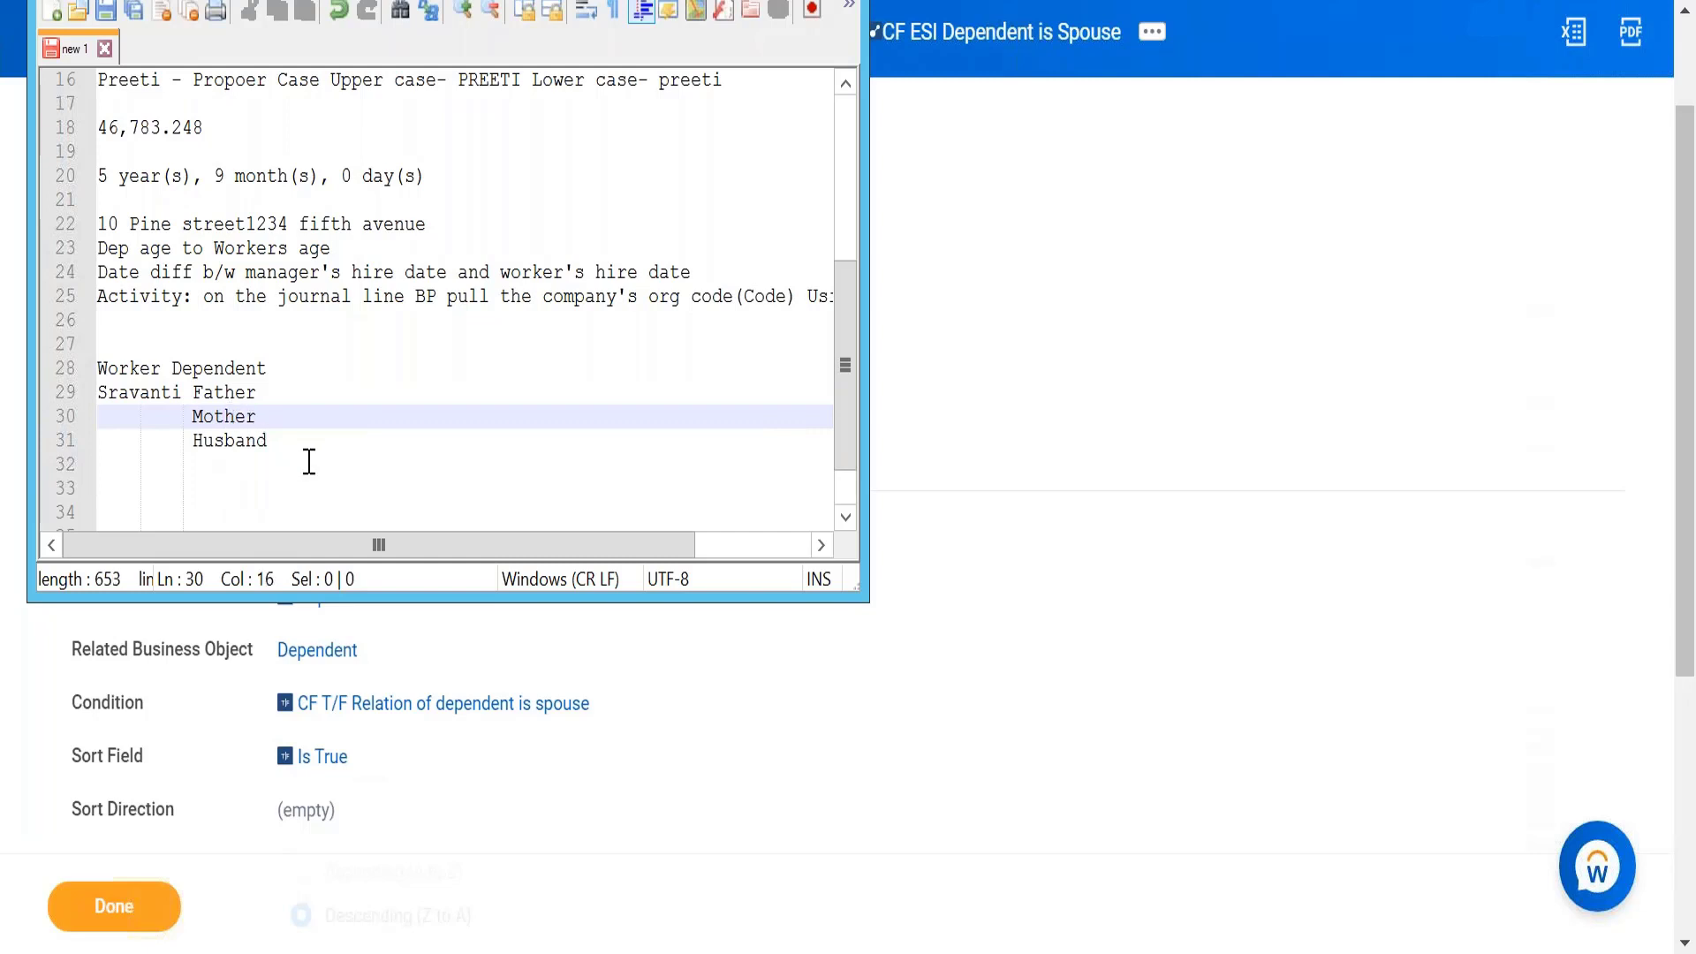
Add Female Child and Male Child on separate lines below Husband in the dependent list.
{"action": "left_click", "coordinate": [280, 438]}
{"action": "key", "text": "Return"}
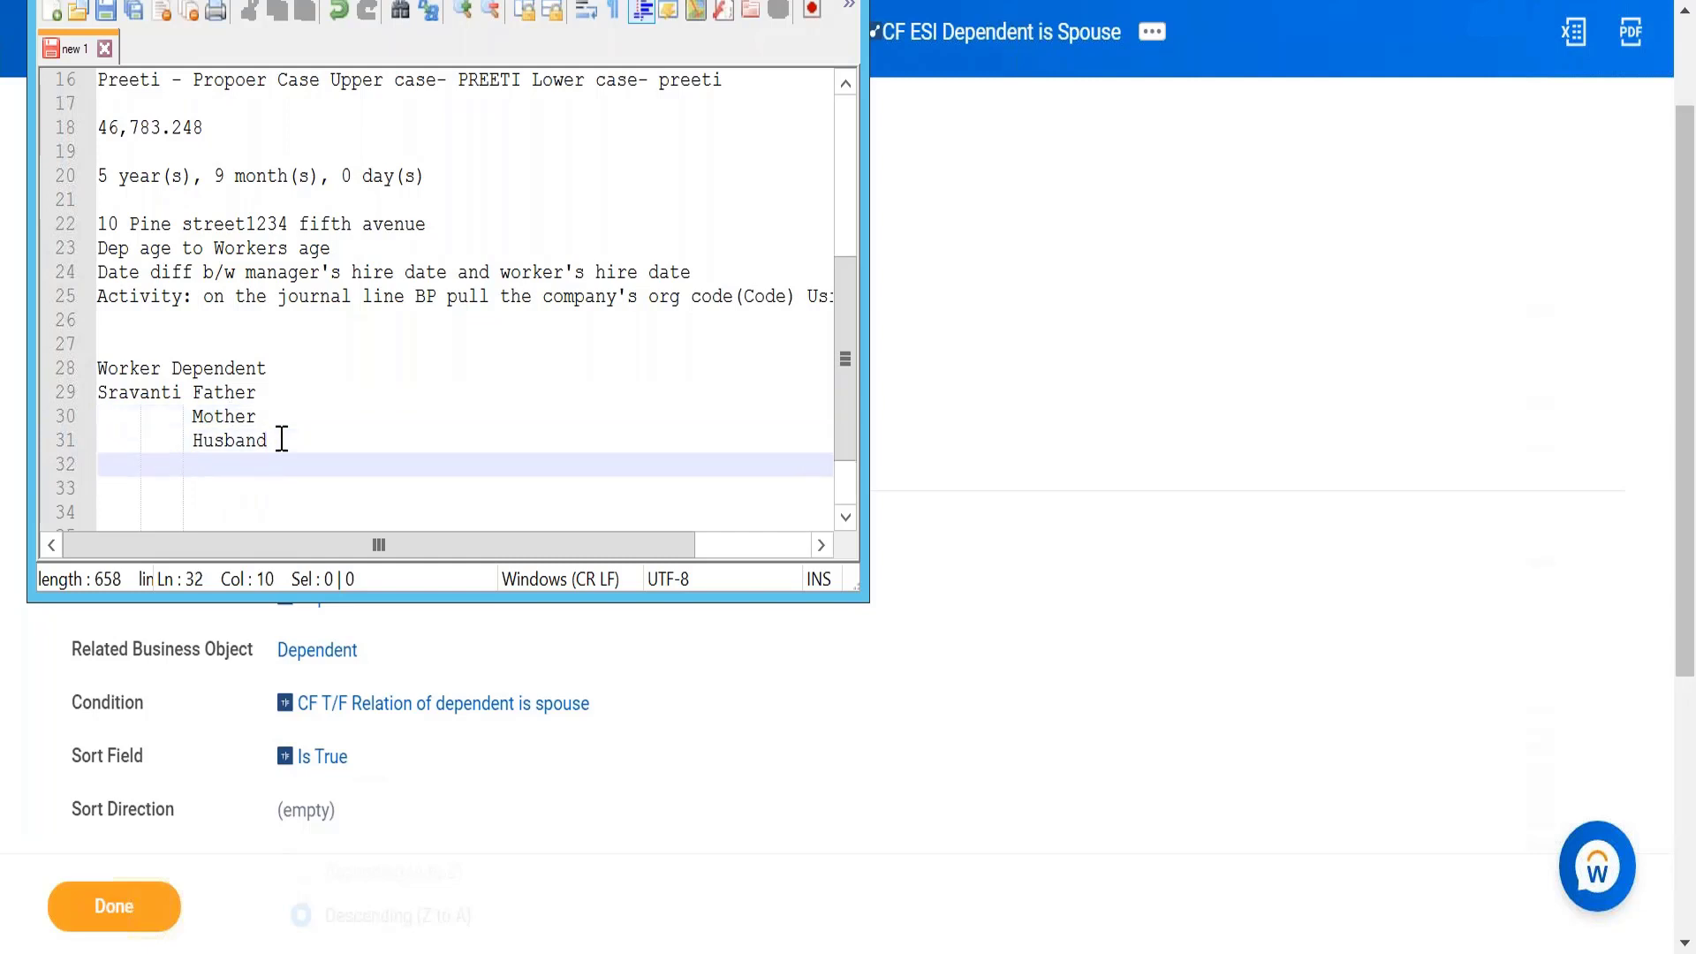
{"action": "type", "text": "Female Child"}
{"action": "key", "text": "Return"}
{"action": "type", "text": "Male Child"}
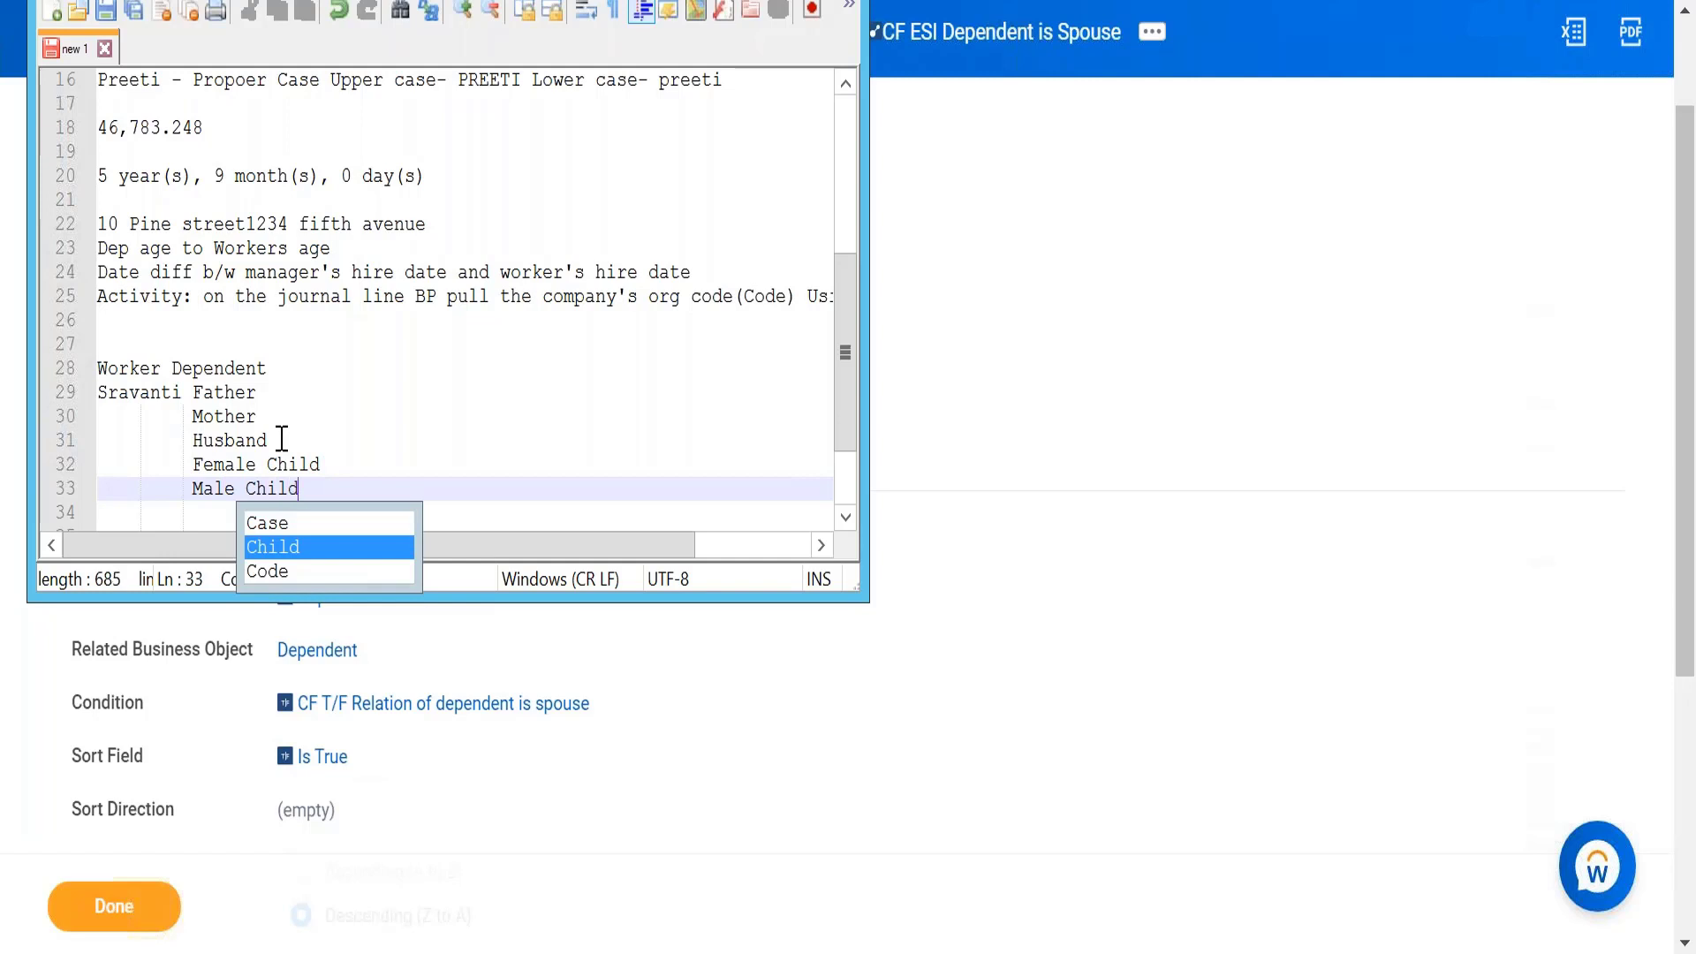
{"action": "key", "text": "Escape"}
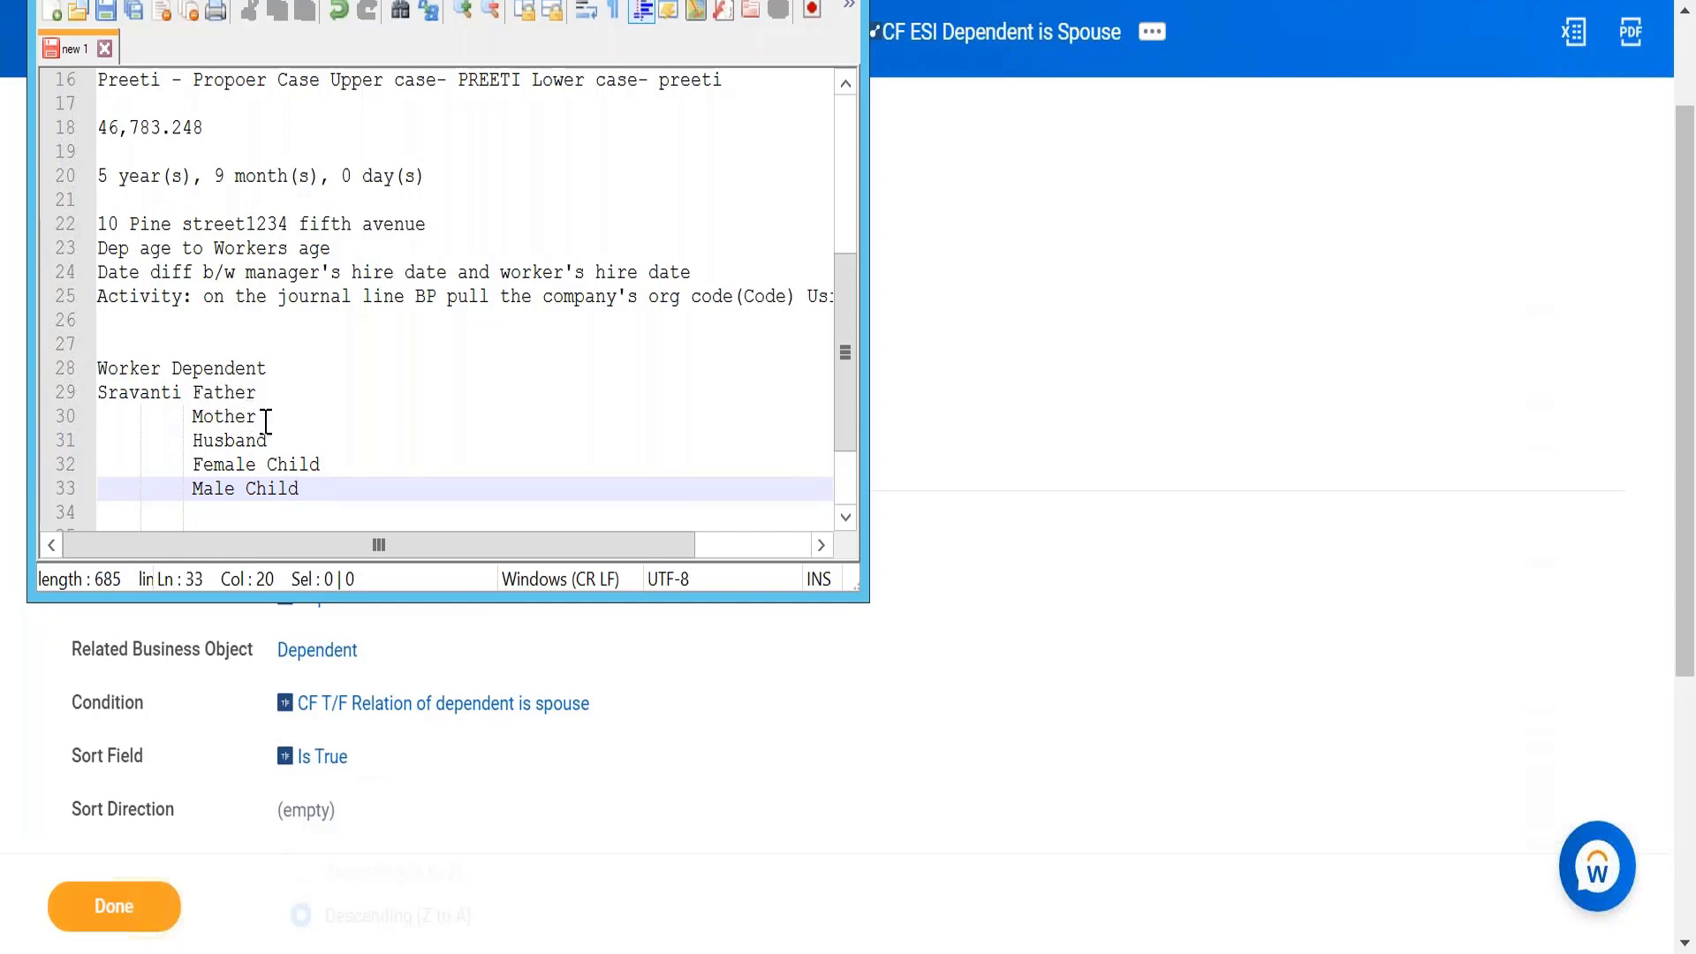
Change the Male Child entry in the dependent list to Female Child.
{"action": "left_click", "coordinate": [234, 488]}
{"action": "key", "text": "BackSpace"}
{"action": "key", "text": "BackSpace"}
{"action": "key", "text": "BackSpace"}
{"action": "key", "text": "BackSpace"}
{"action": "type", "text": "Femal"}
{"action": "key", "text": "BackSpace"}
{"action": "type", "text": "le"}
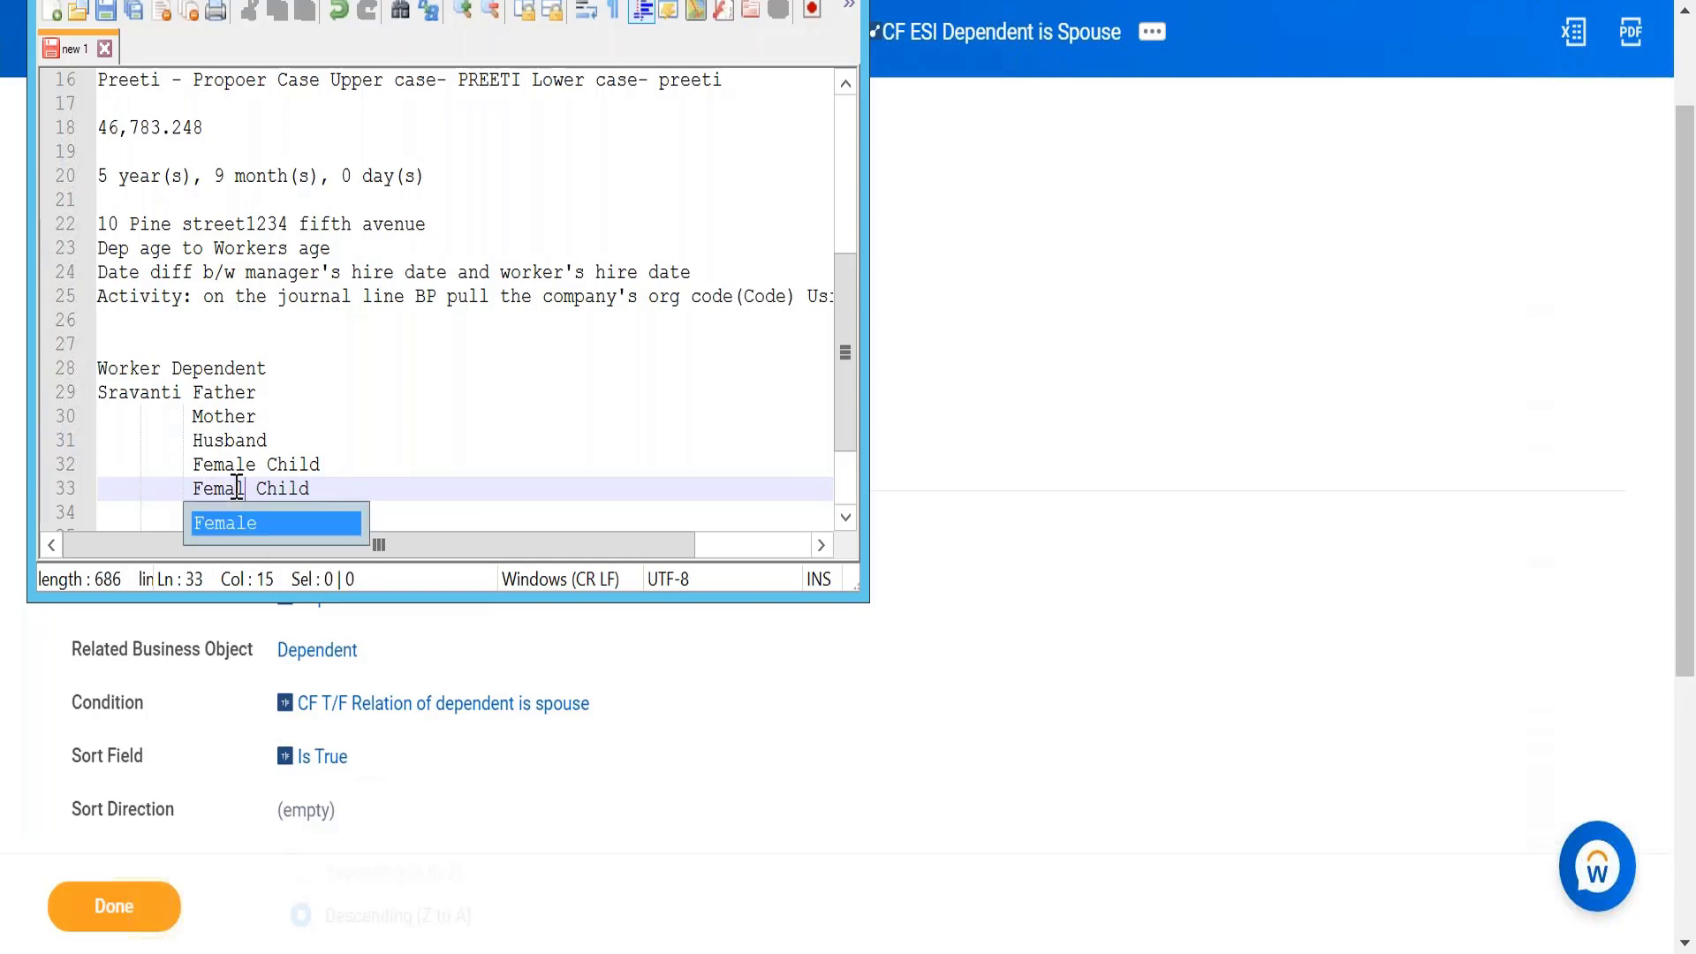
{"action": "left_click", "coordinate": [400, 470]}
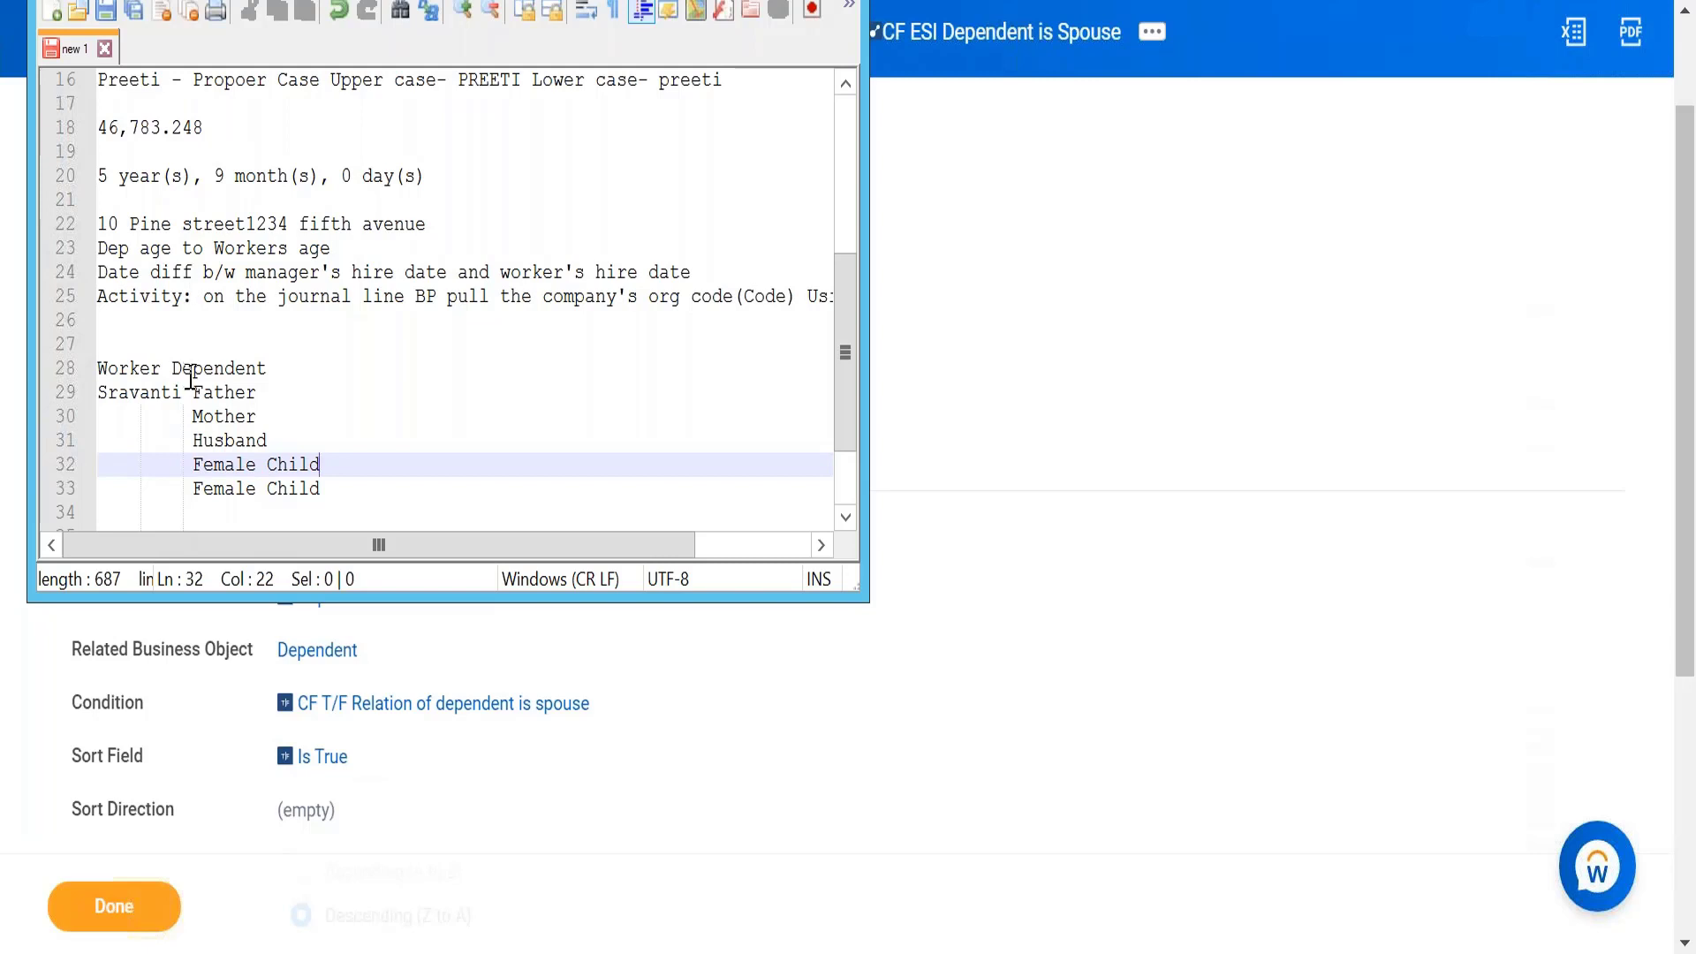
Append "age" to the first Female Child entry in the dependent list.
{"action": "left_click_drag", "start_coordinate": [193, 392], "coordinate": [339, 491]}
{"action": "left_click", "coordinate": [195, 464]}
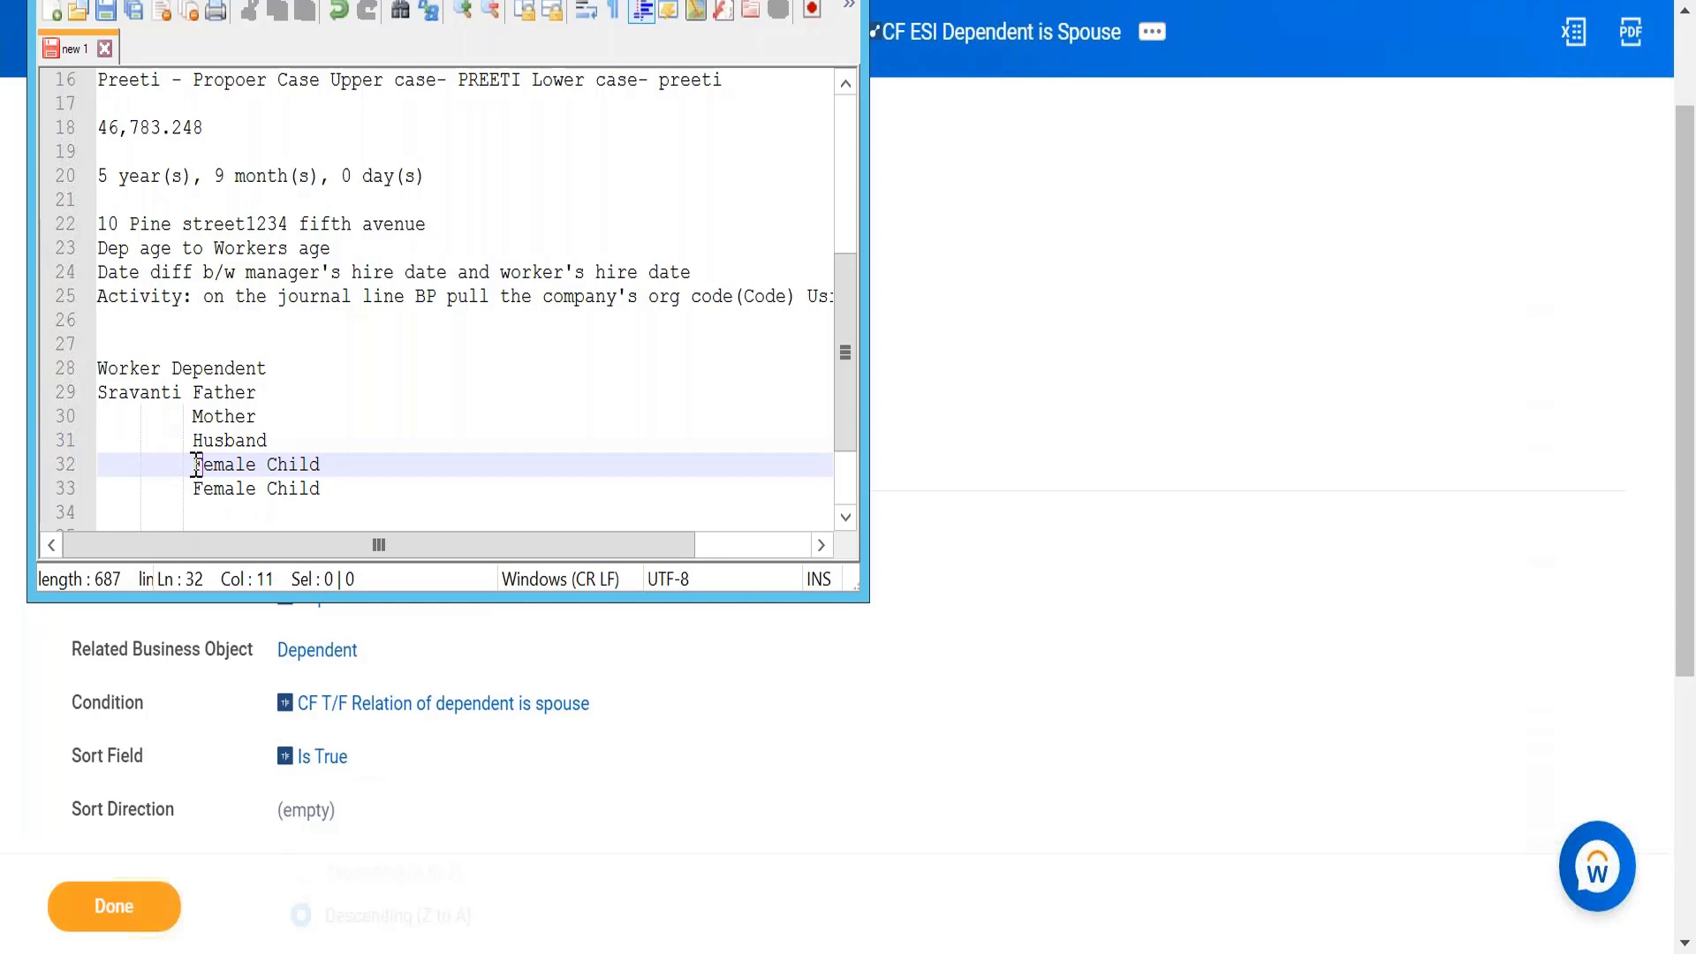
{"action": "left_click", "coordinate": [385, 469]}
{"action": "type", "text": "age"}
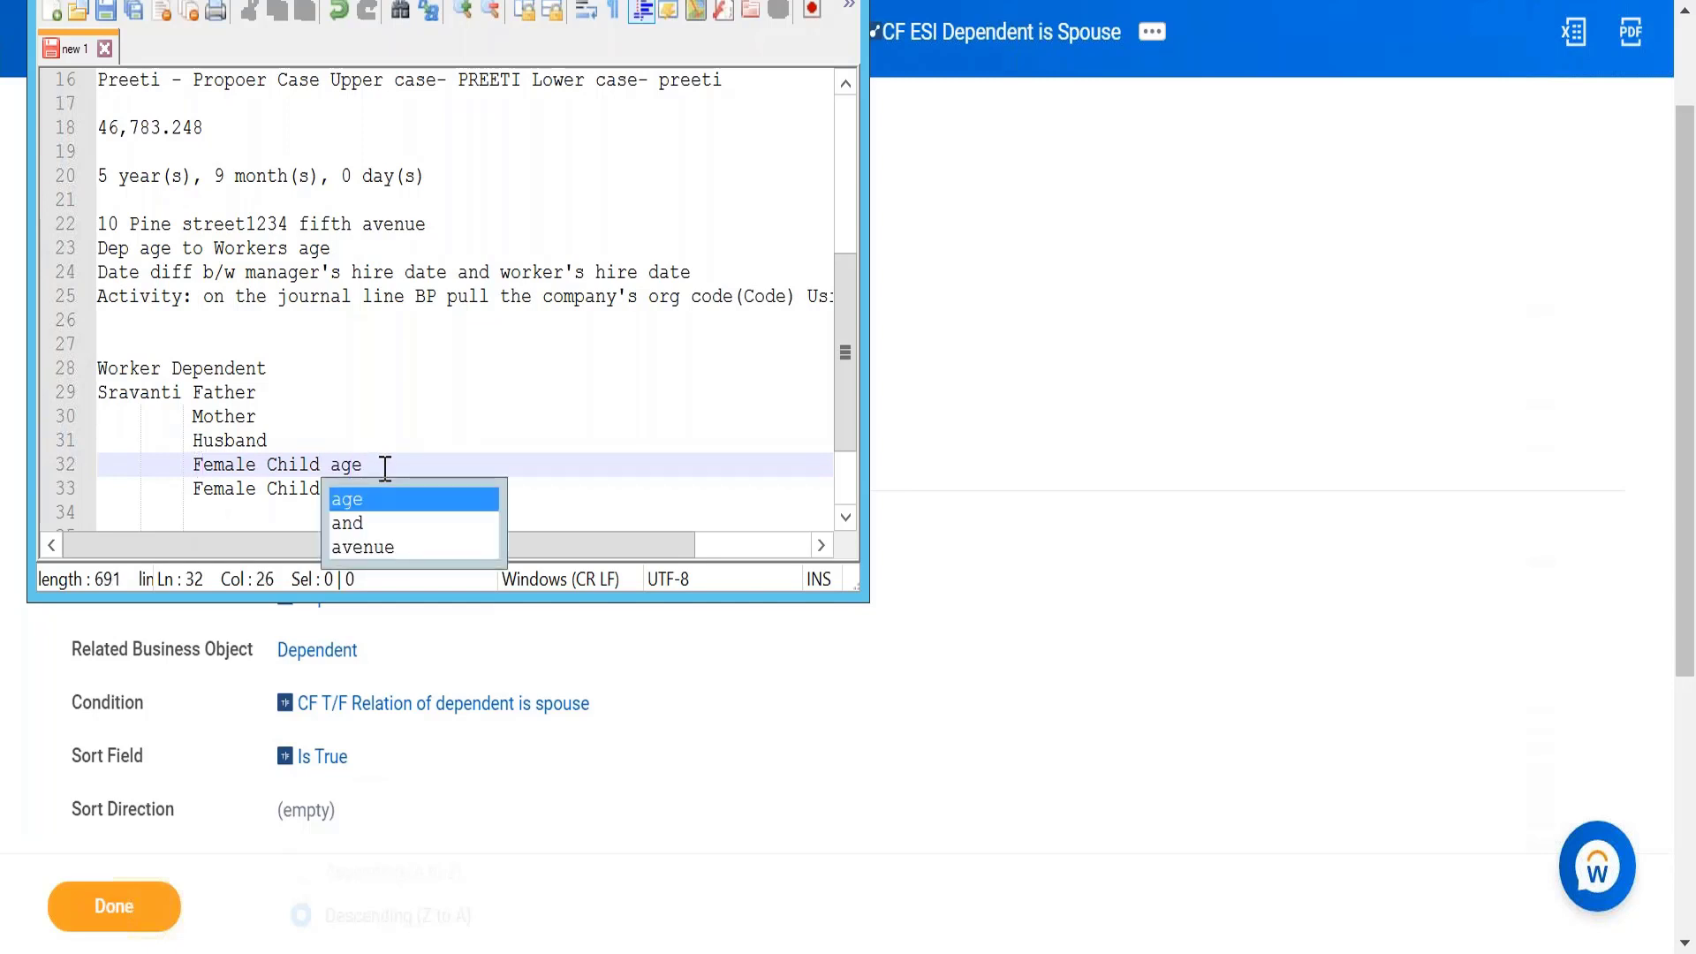
{"action": "key", "text": "Escape"}
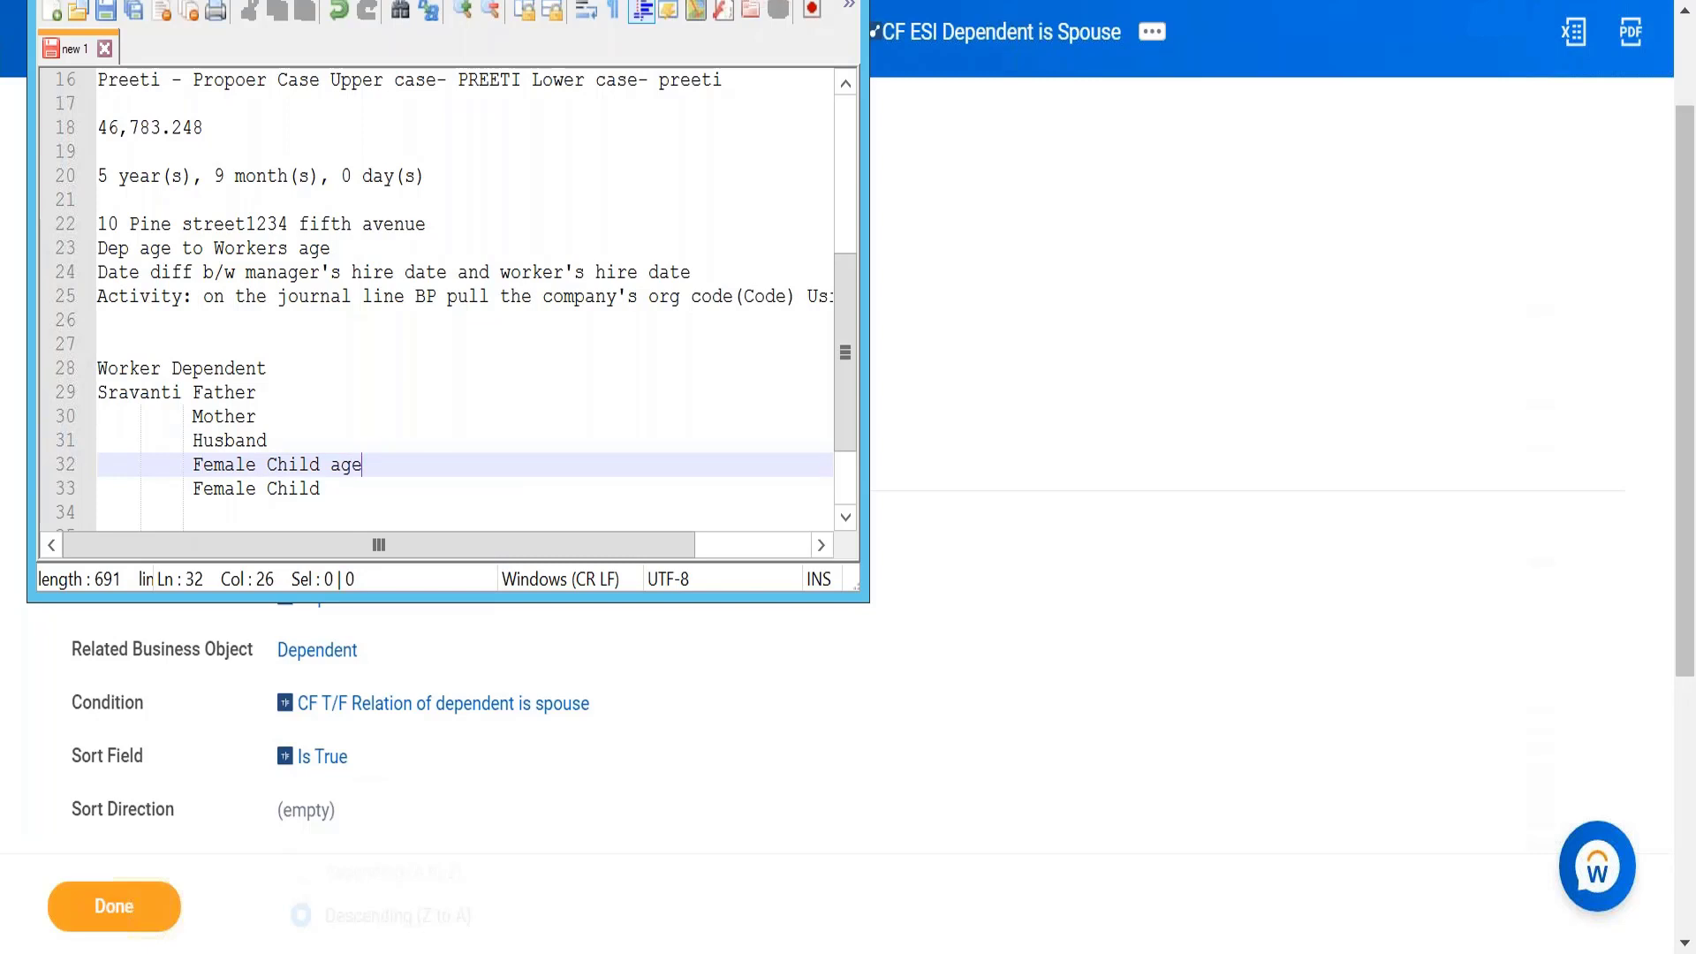
Switch back to Workday, rerun the "create calc field" search, and open the Create Calculated Field task.
{"action": "key", "text": "alt+Tab"}
{"action": "scroll", "coordinate": [571, 189], "scroll_direction": "up", "scroll_amount": 2}
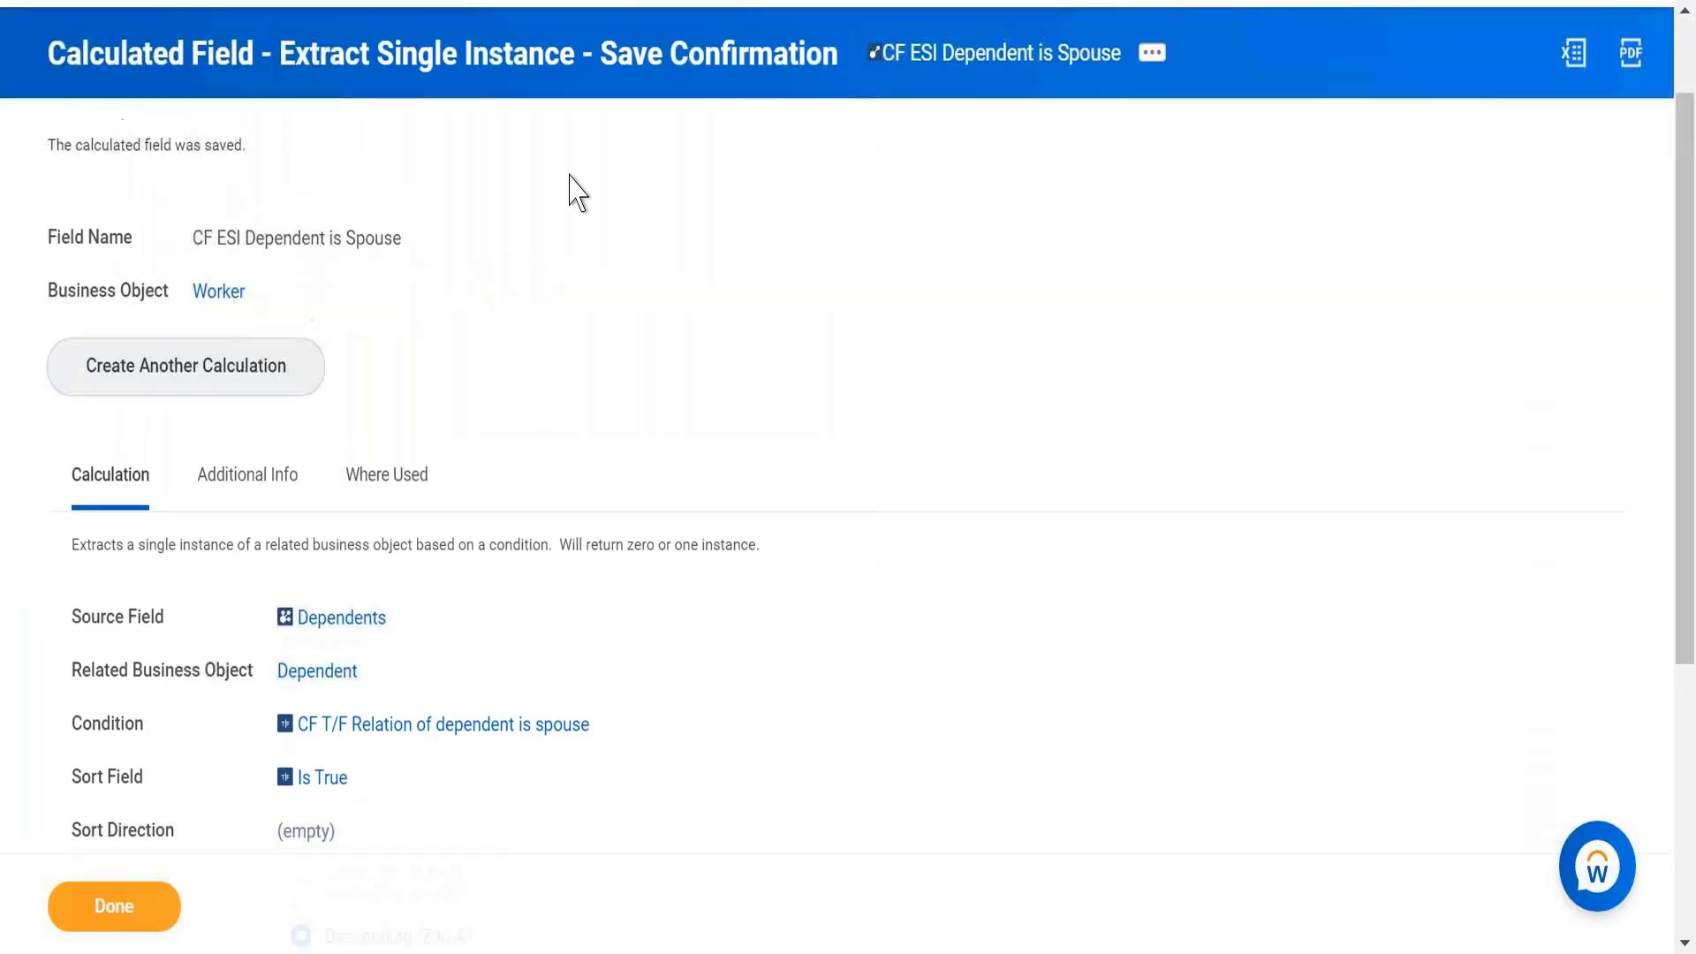
{"action": "left_click", "coordinate": [437, 94]}
{"action": "key", "text": "Return"}
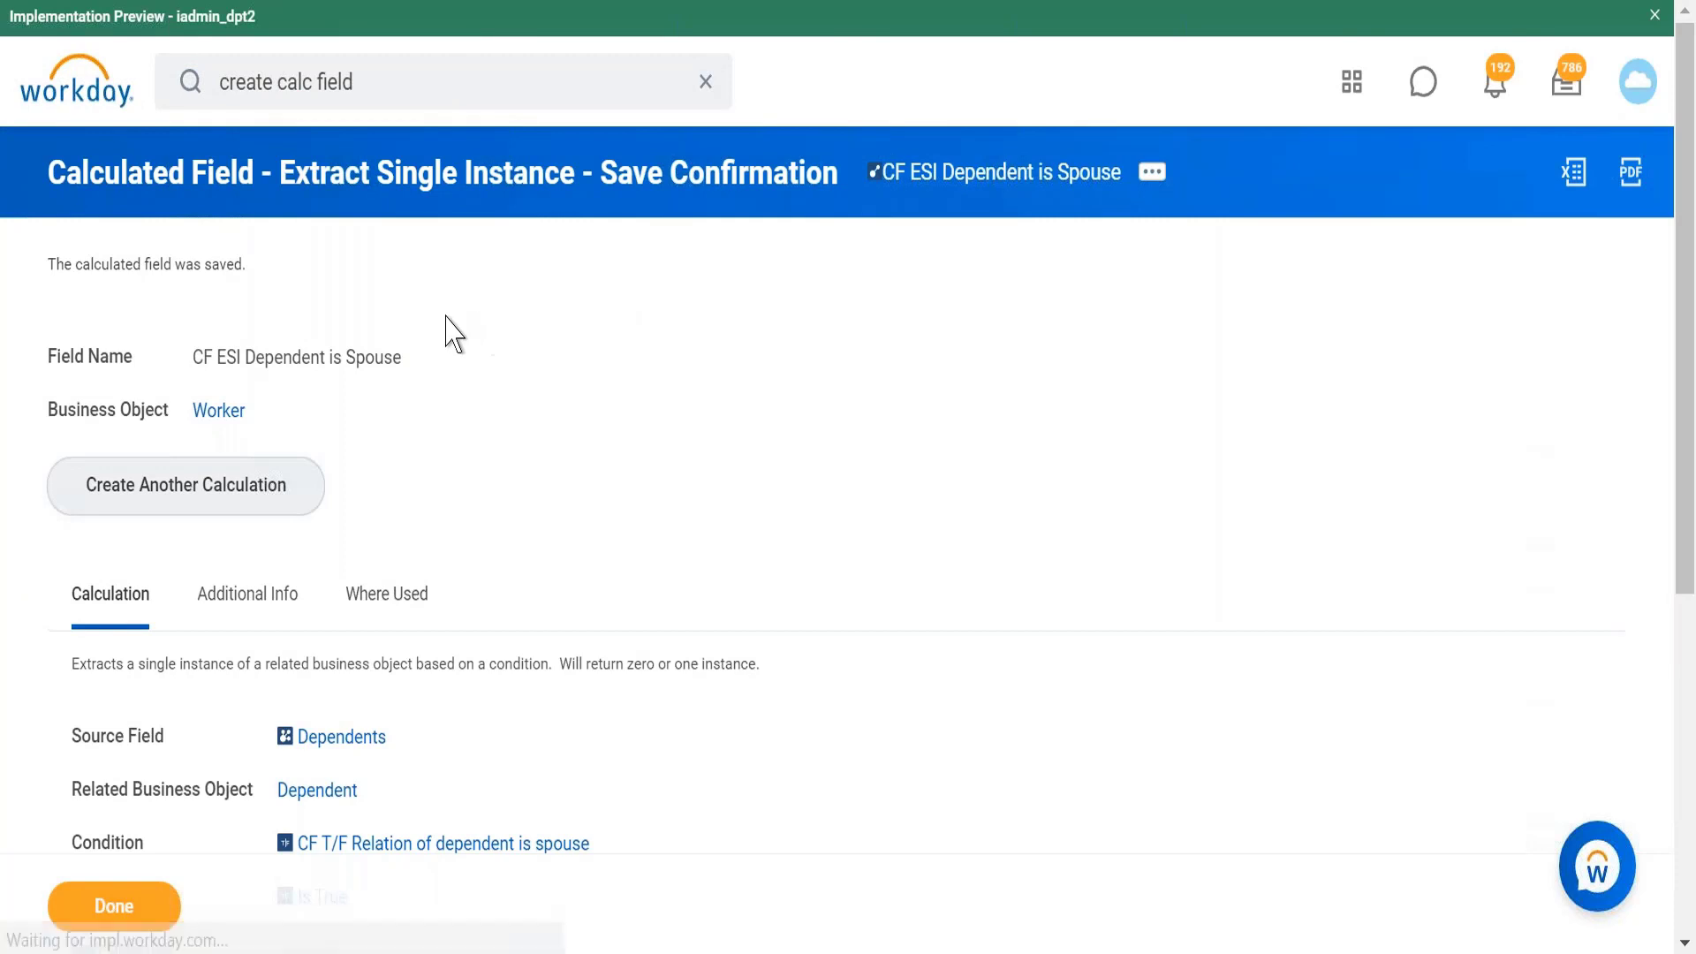
{"action": "left_click", "coordinate": [450, 368]}
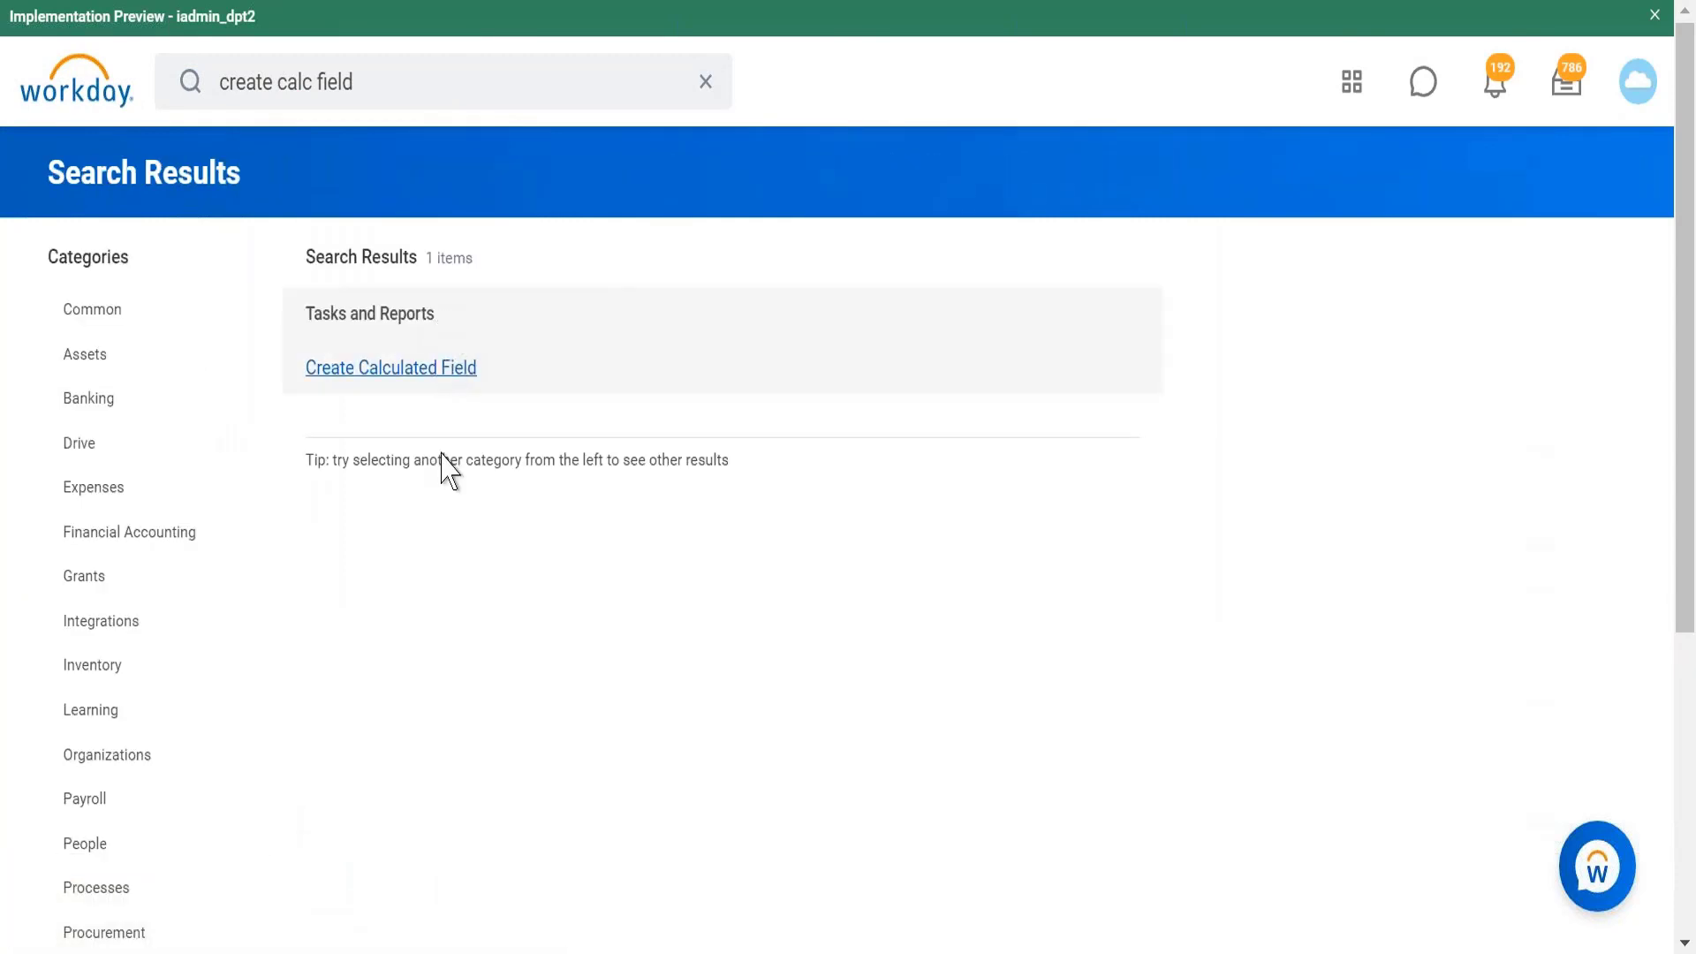
Name the new field CF EMI Female Children and set its business object to Worker.
{"action": "left_click", "coordinate": [396, 277]}
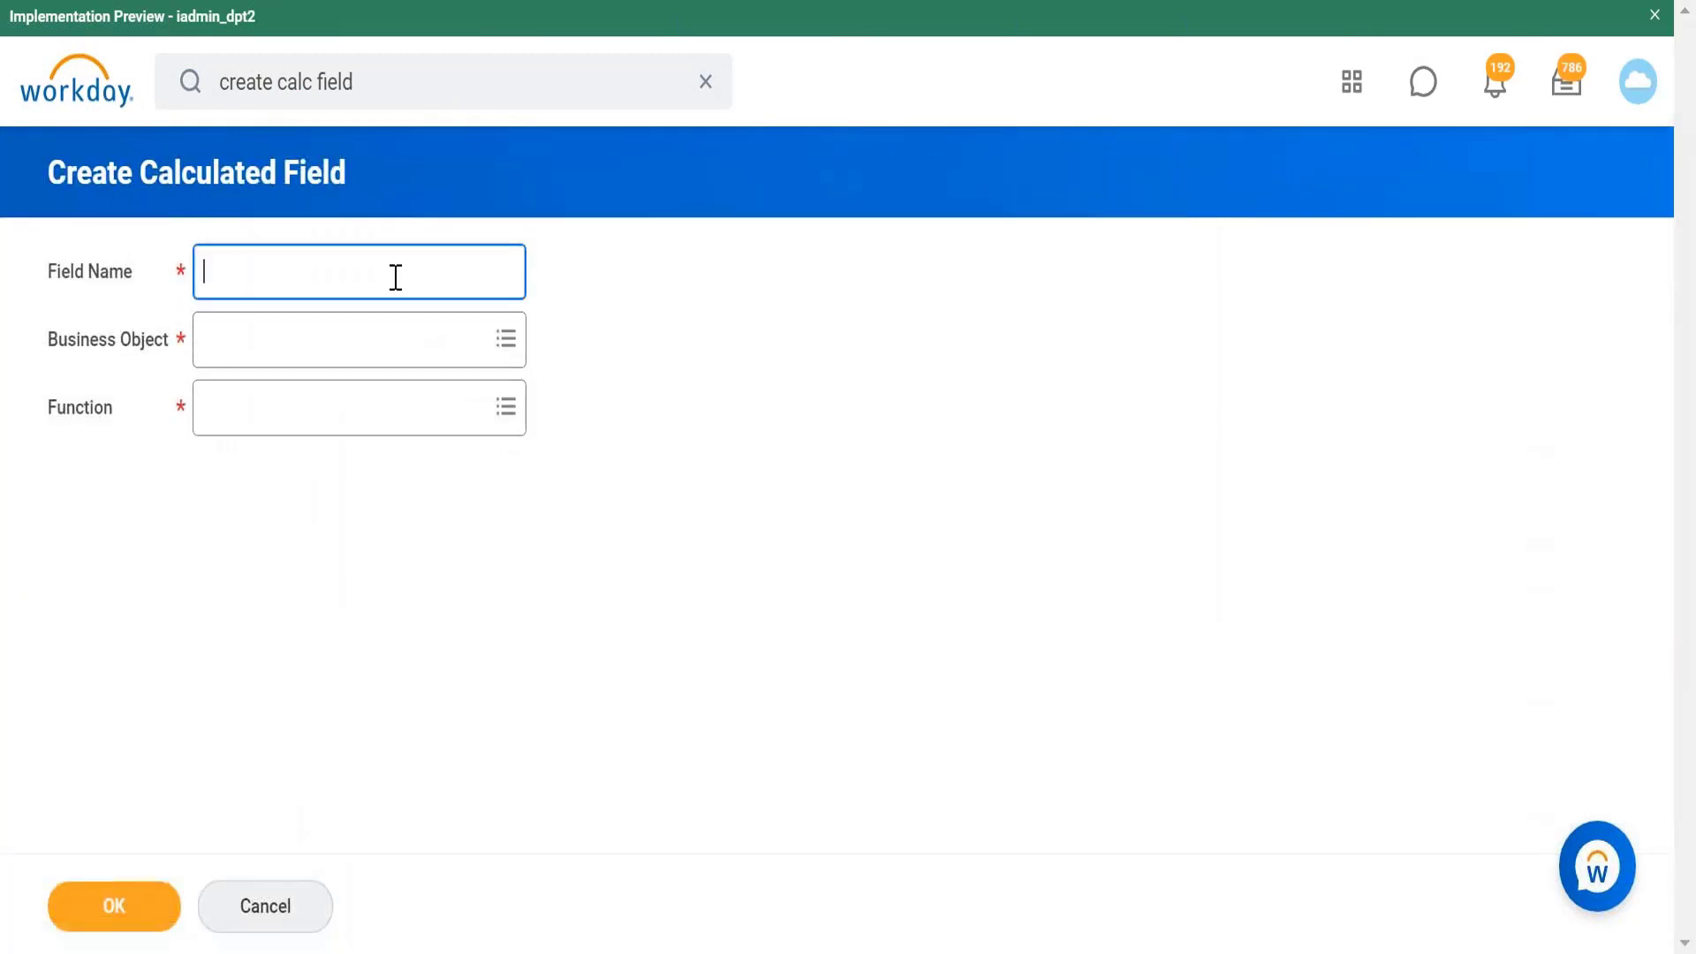
{"action": "type", "text": "CF EMI Female Children"}
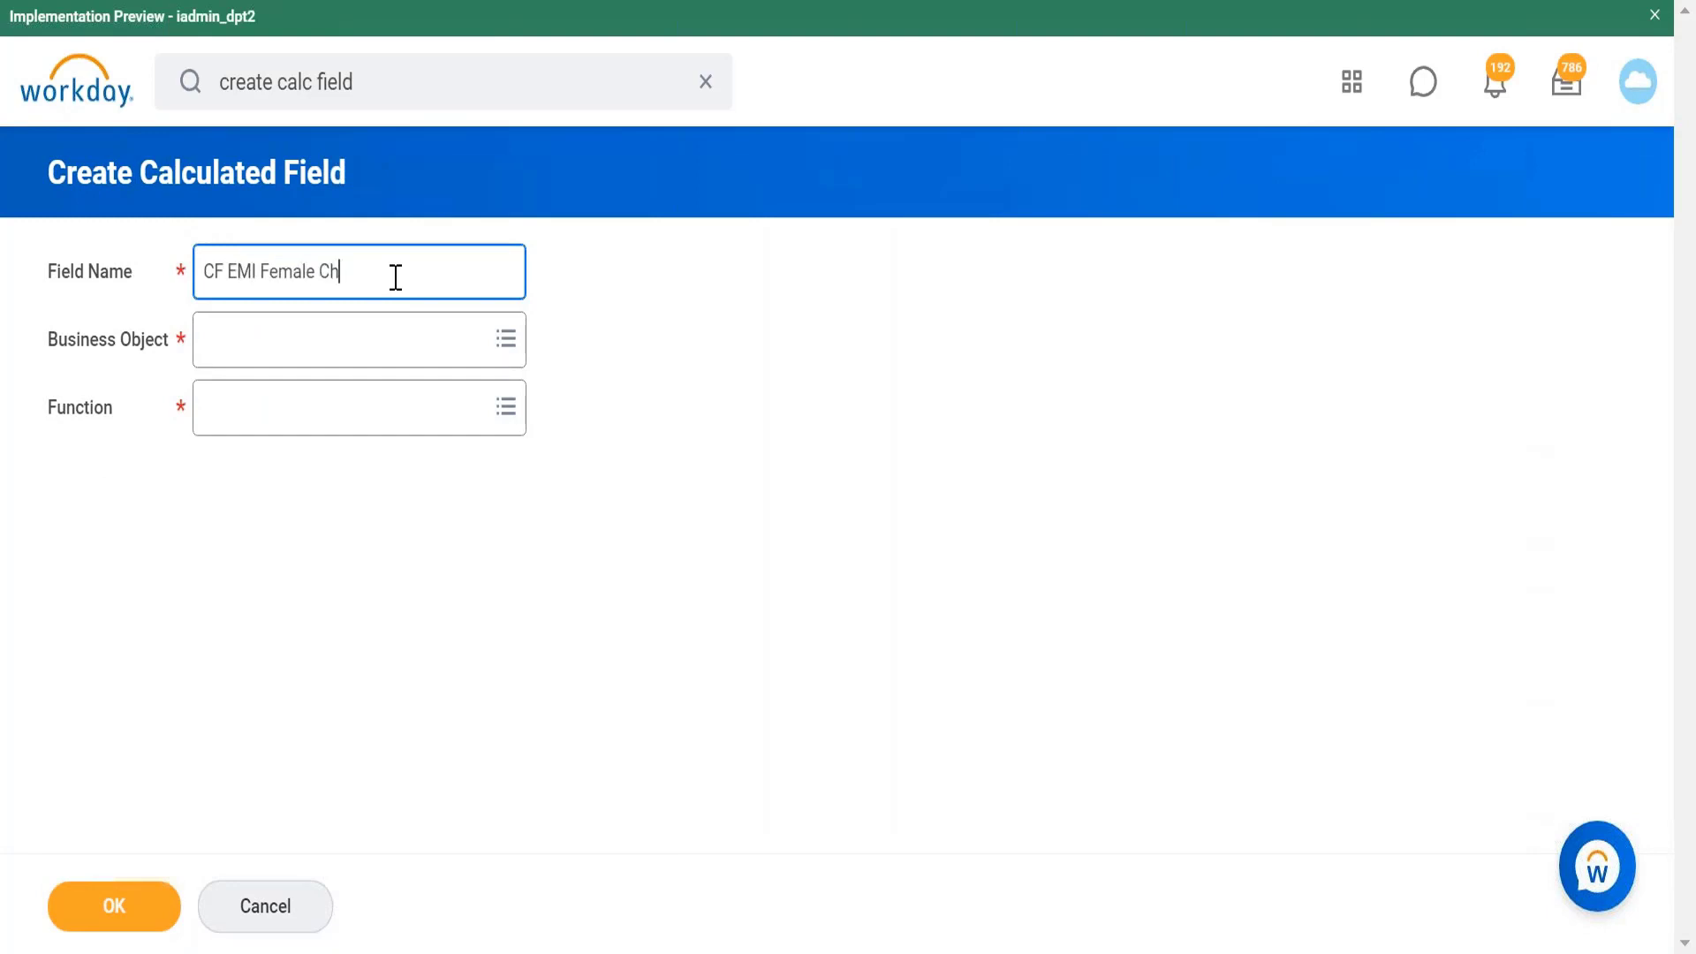
{"action": "left_click", "coordinate": [337, 350]}
{"action": "type", "text": "worker"}
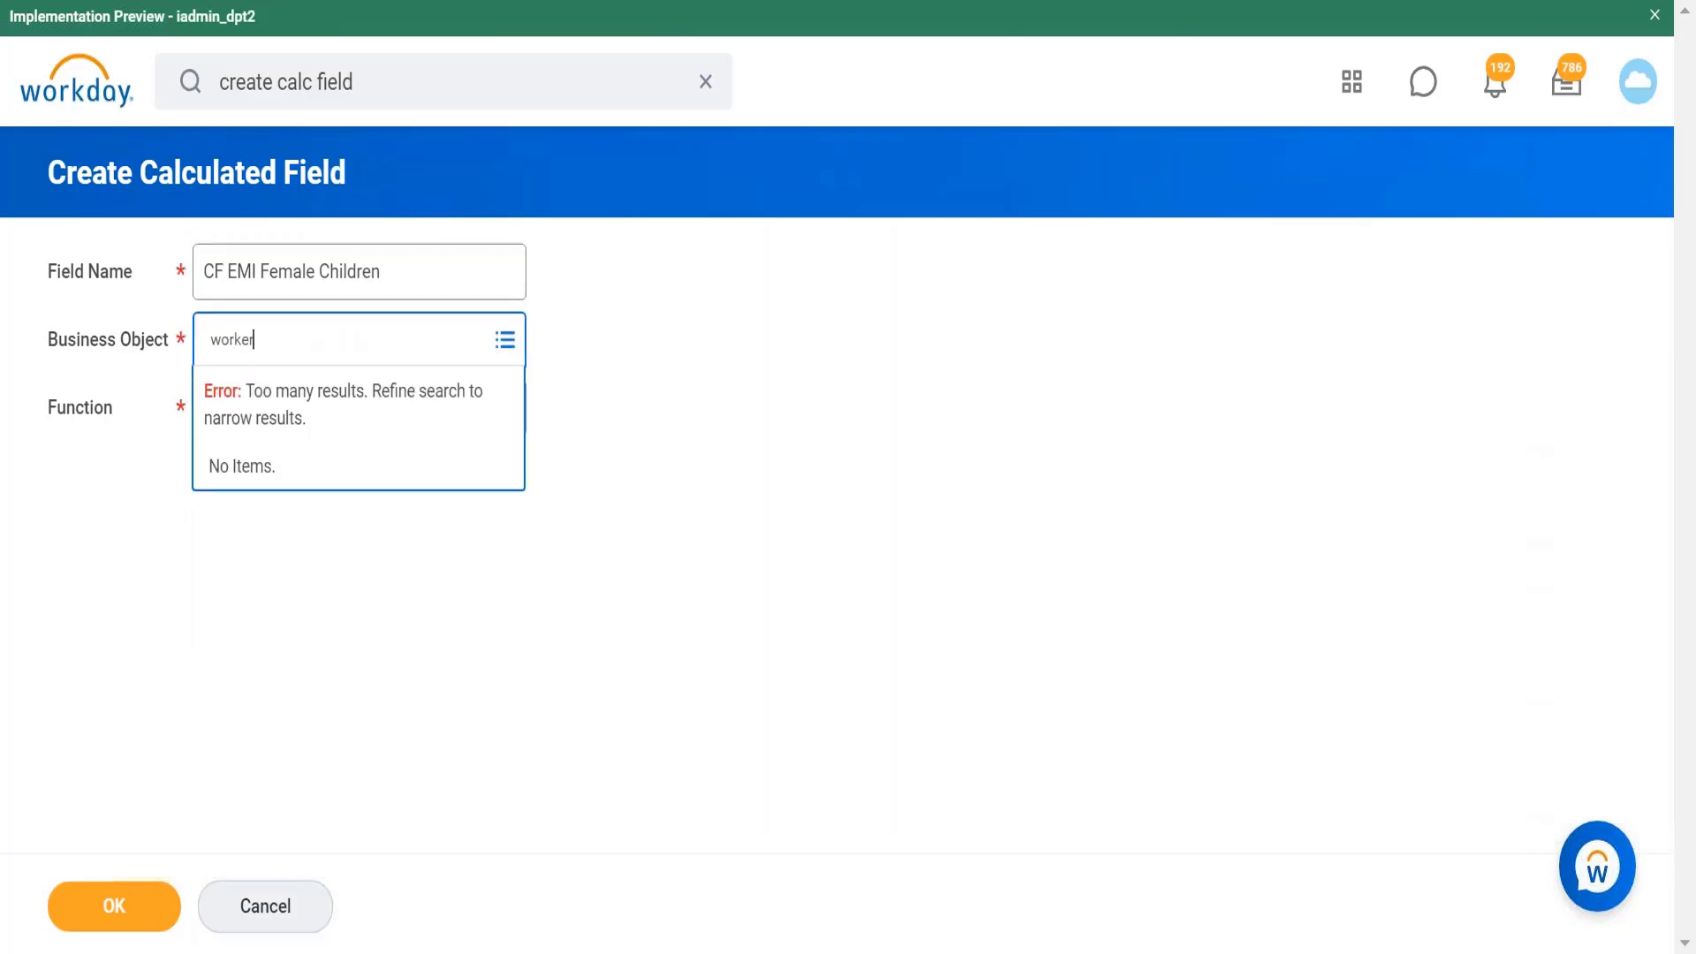
{"action": "key", "text": "Return"}
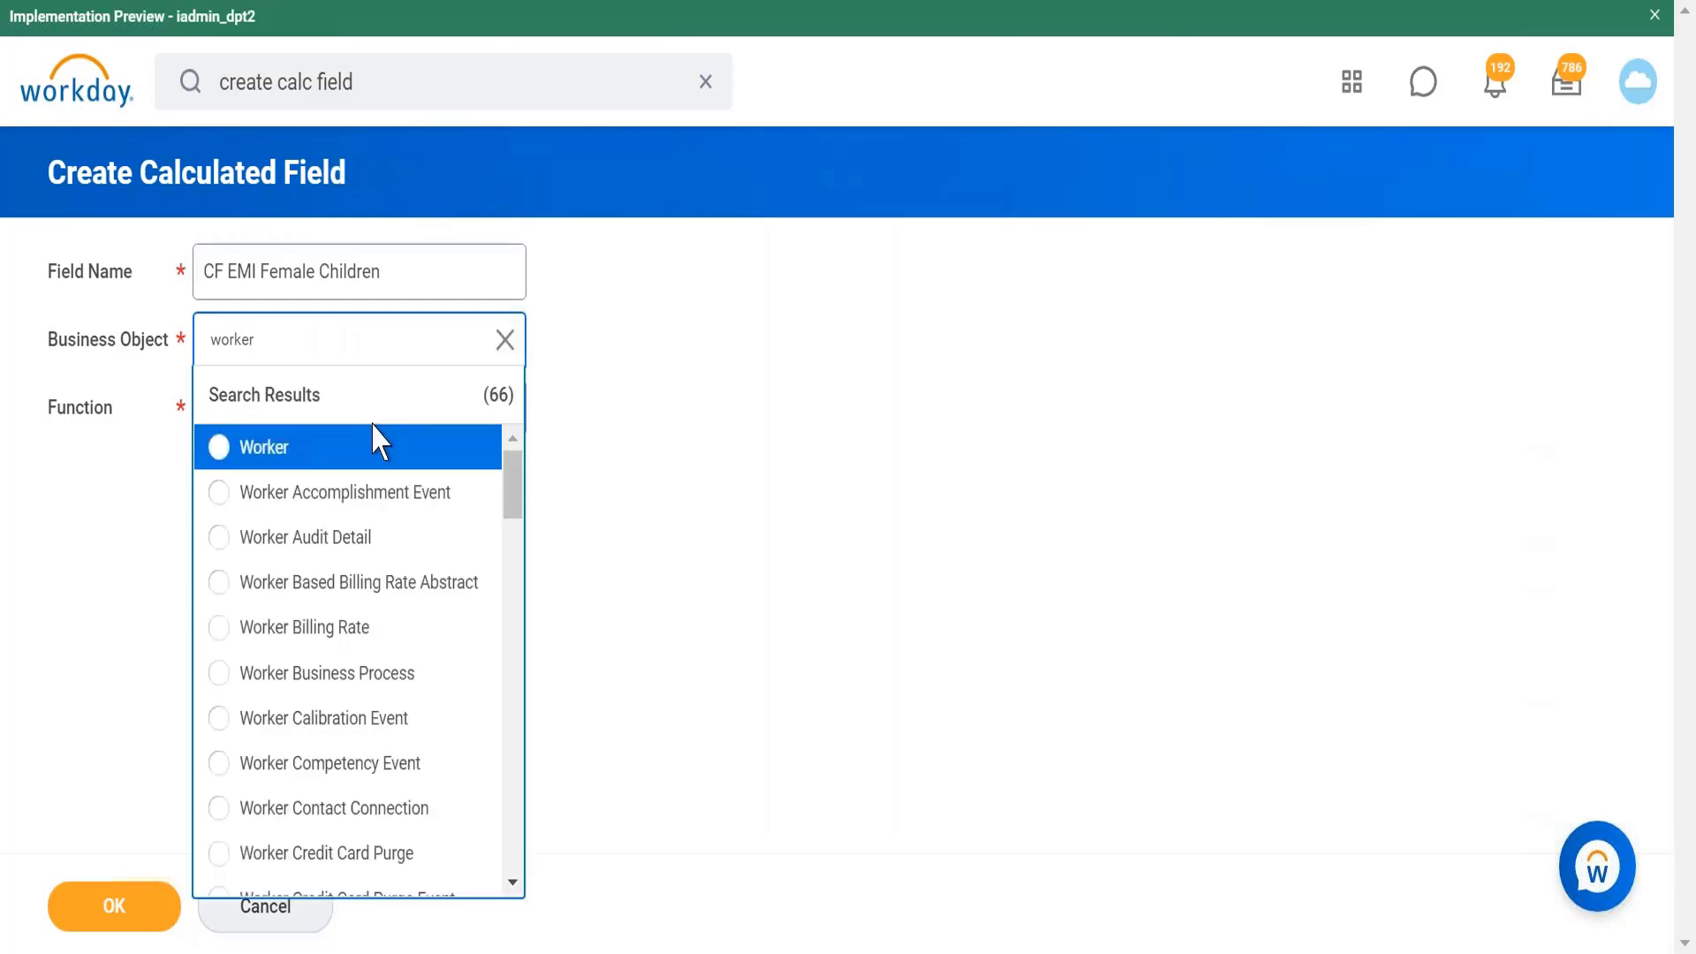
{"action": "left_click", "coordinate": [382, 455]}
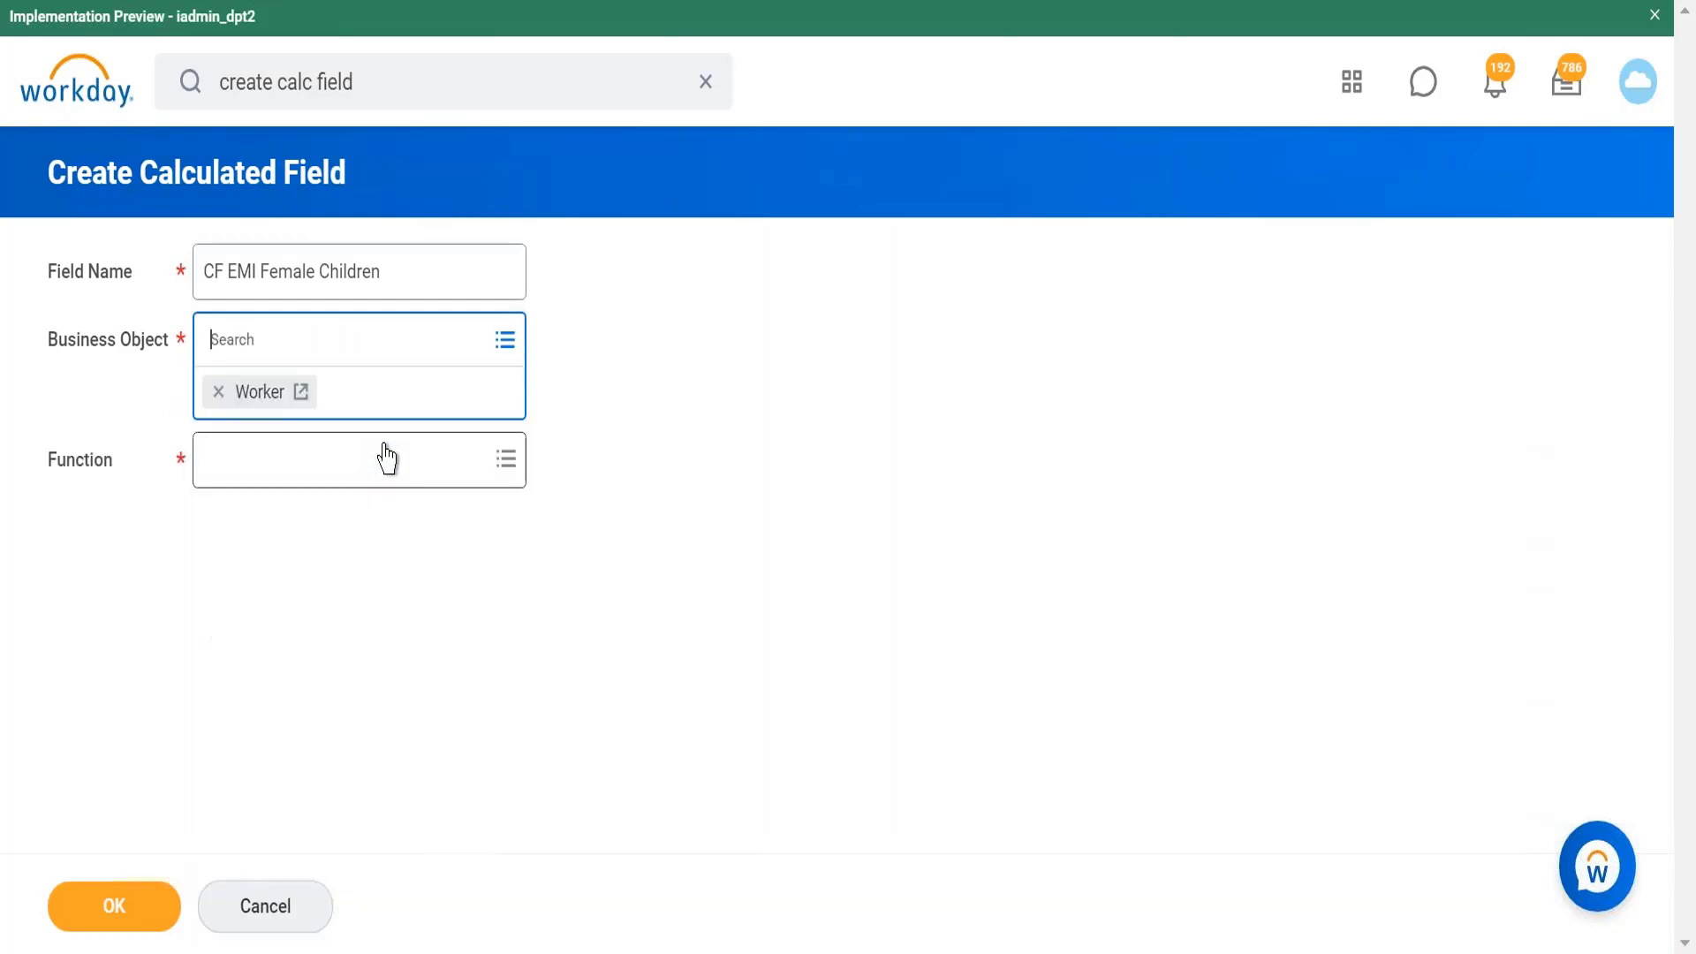
Choose Extract Multi-Instance as the field's function and continue to its calculation settings.
{"action": "left_click", "coordinate": [428, 479]}
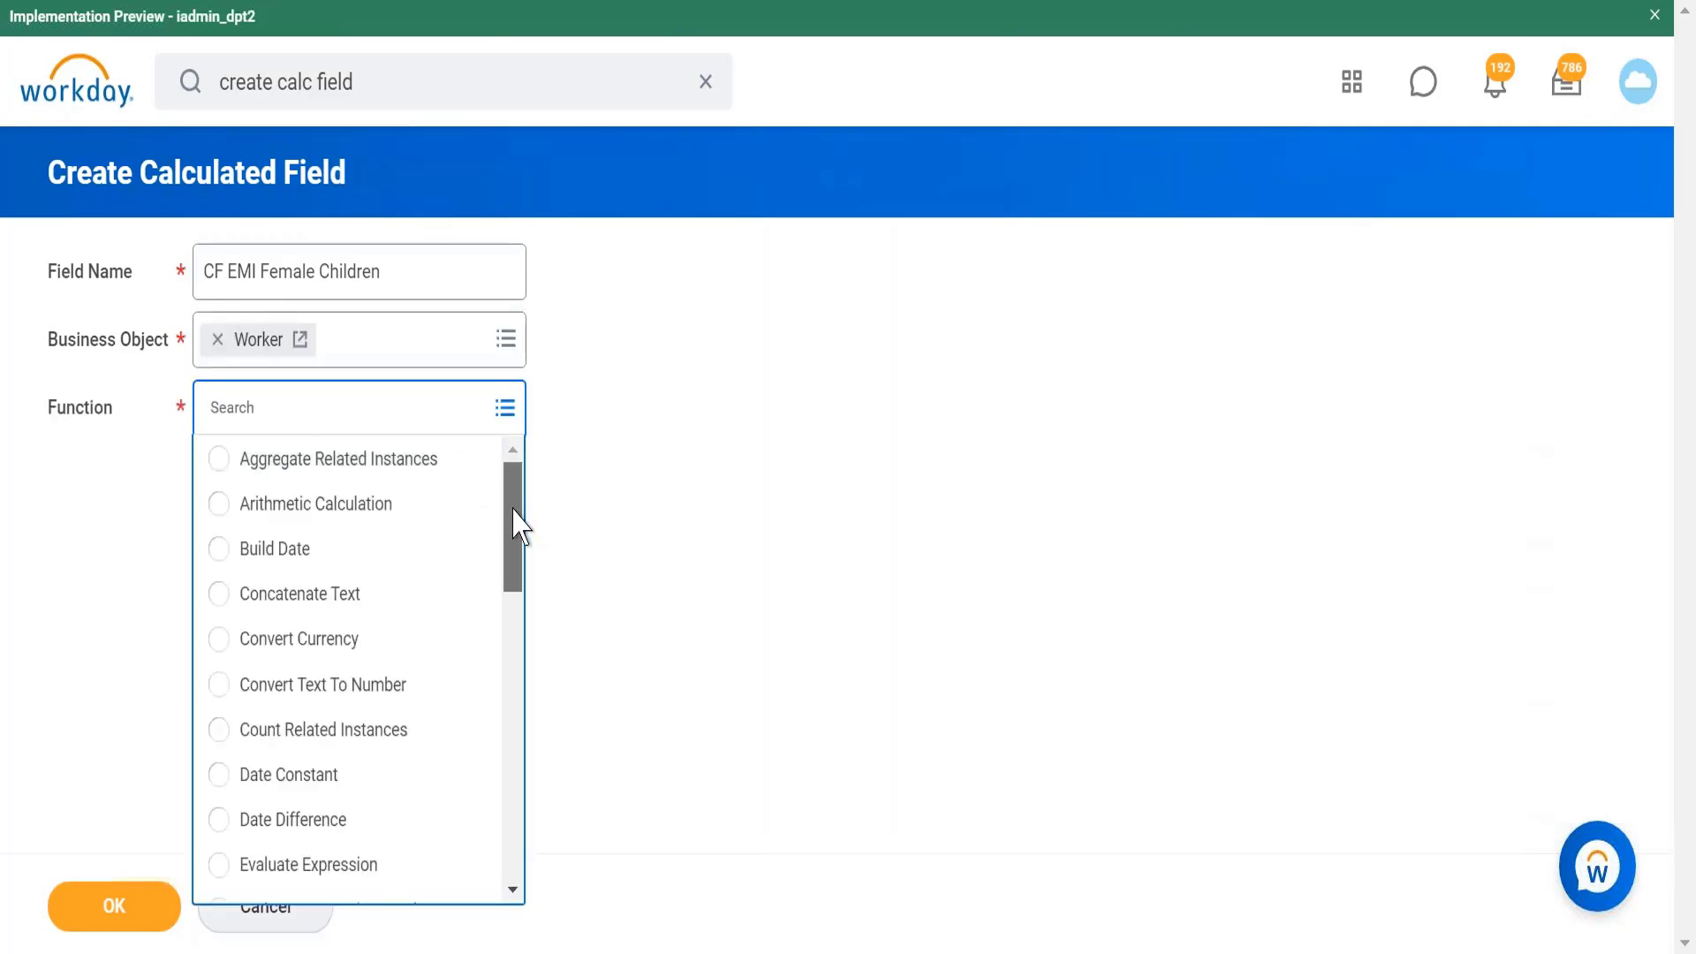
{"action": "scroll", "coordinate": [521, 565], "scroll_direction": "down", "scroll_amount": 3}
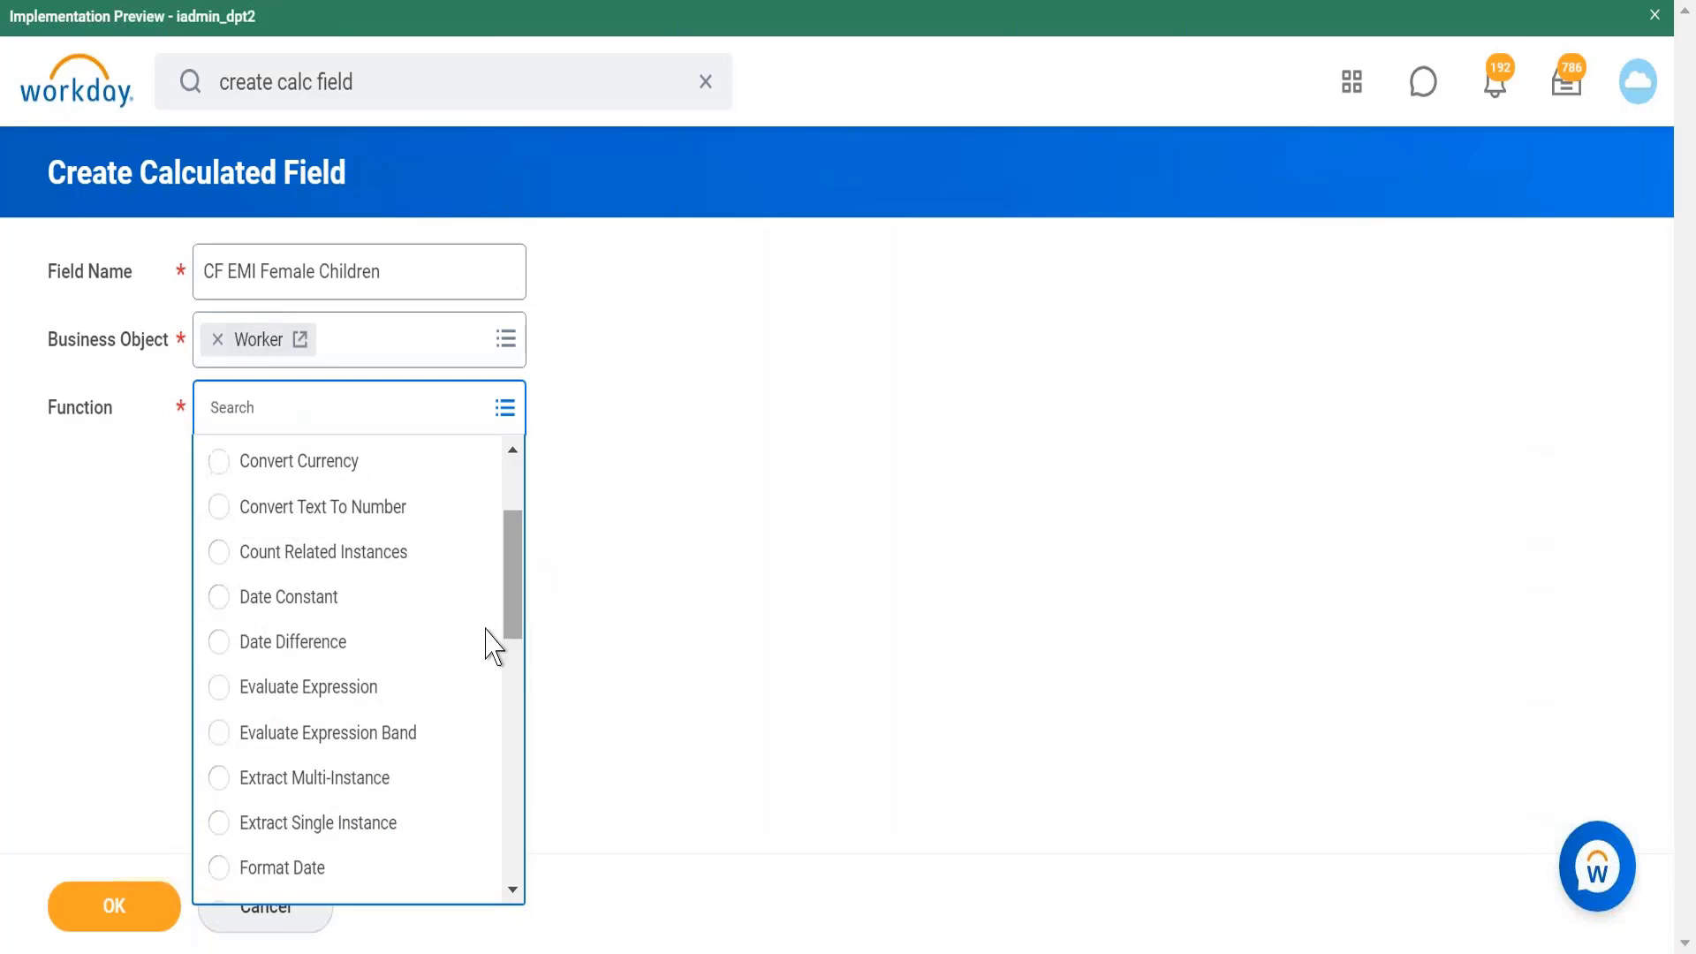
{"action": "left_click", "coordinate": [383, 780]}
{"action": "left_click", "coordinate": [77, 901]}
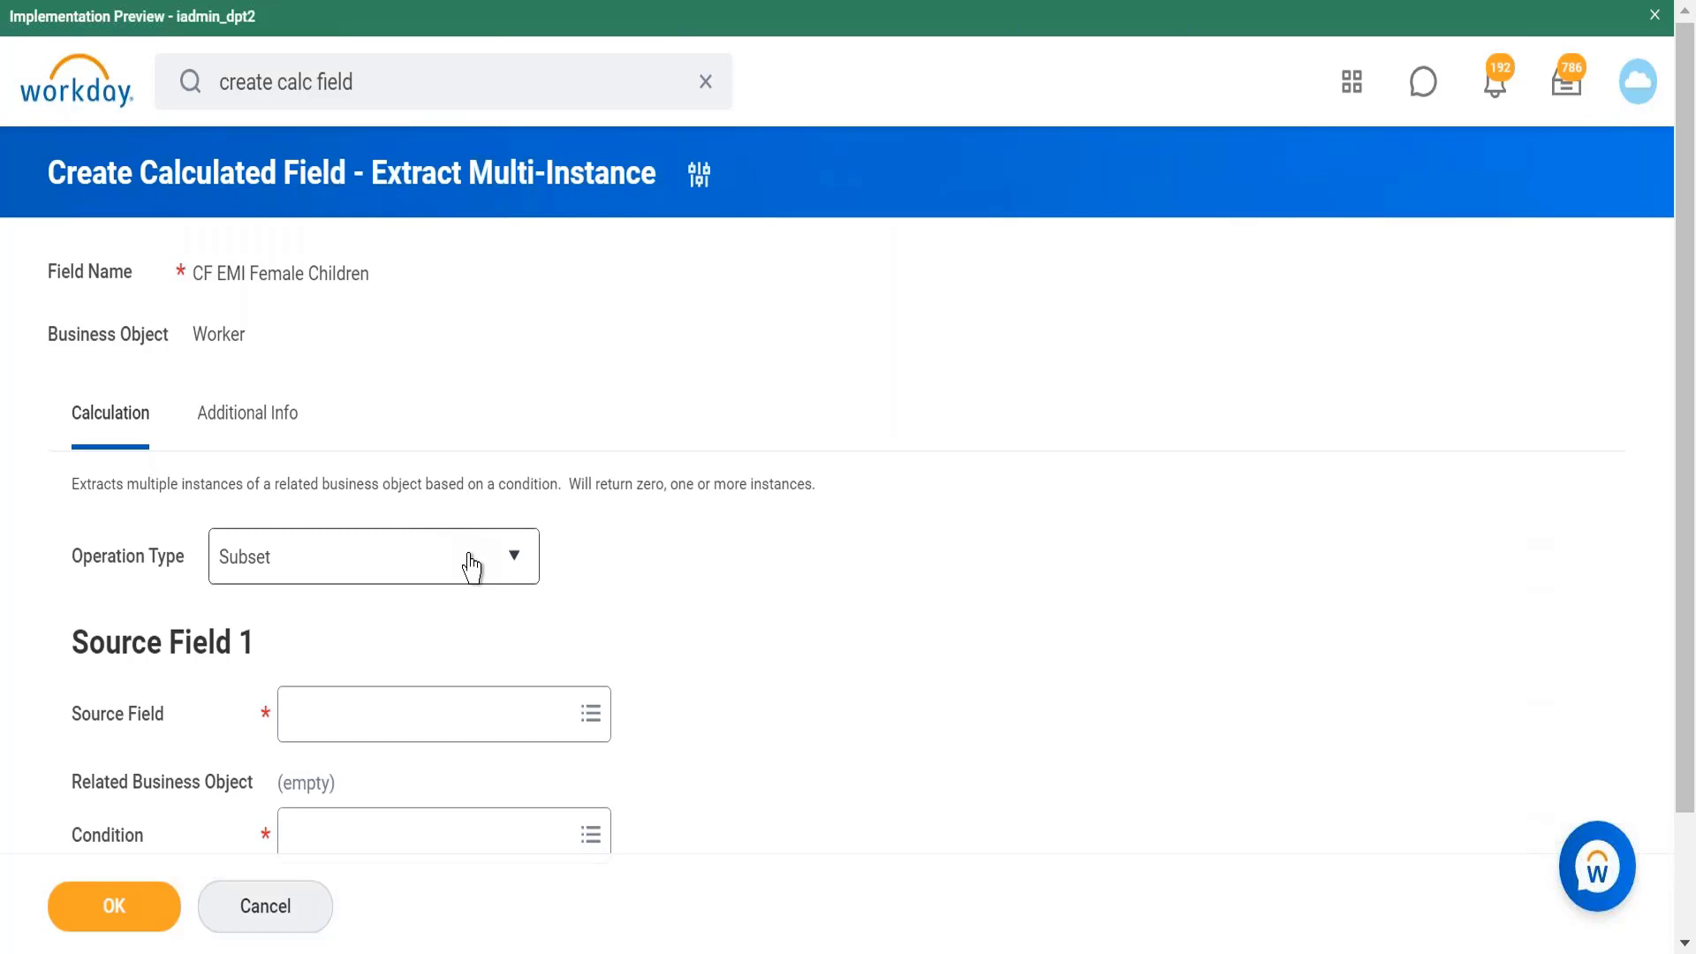
Check the available operation types, and in the Notepad++ notes remove the blank line below the "Female Child age" entry.
{"action": "left_click", "coordinate": [471, 566]}
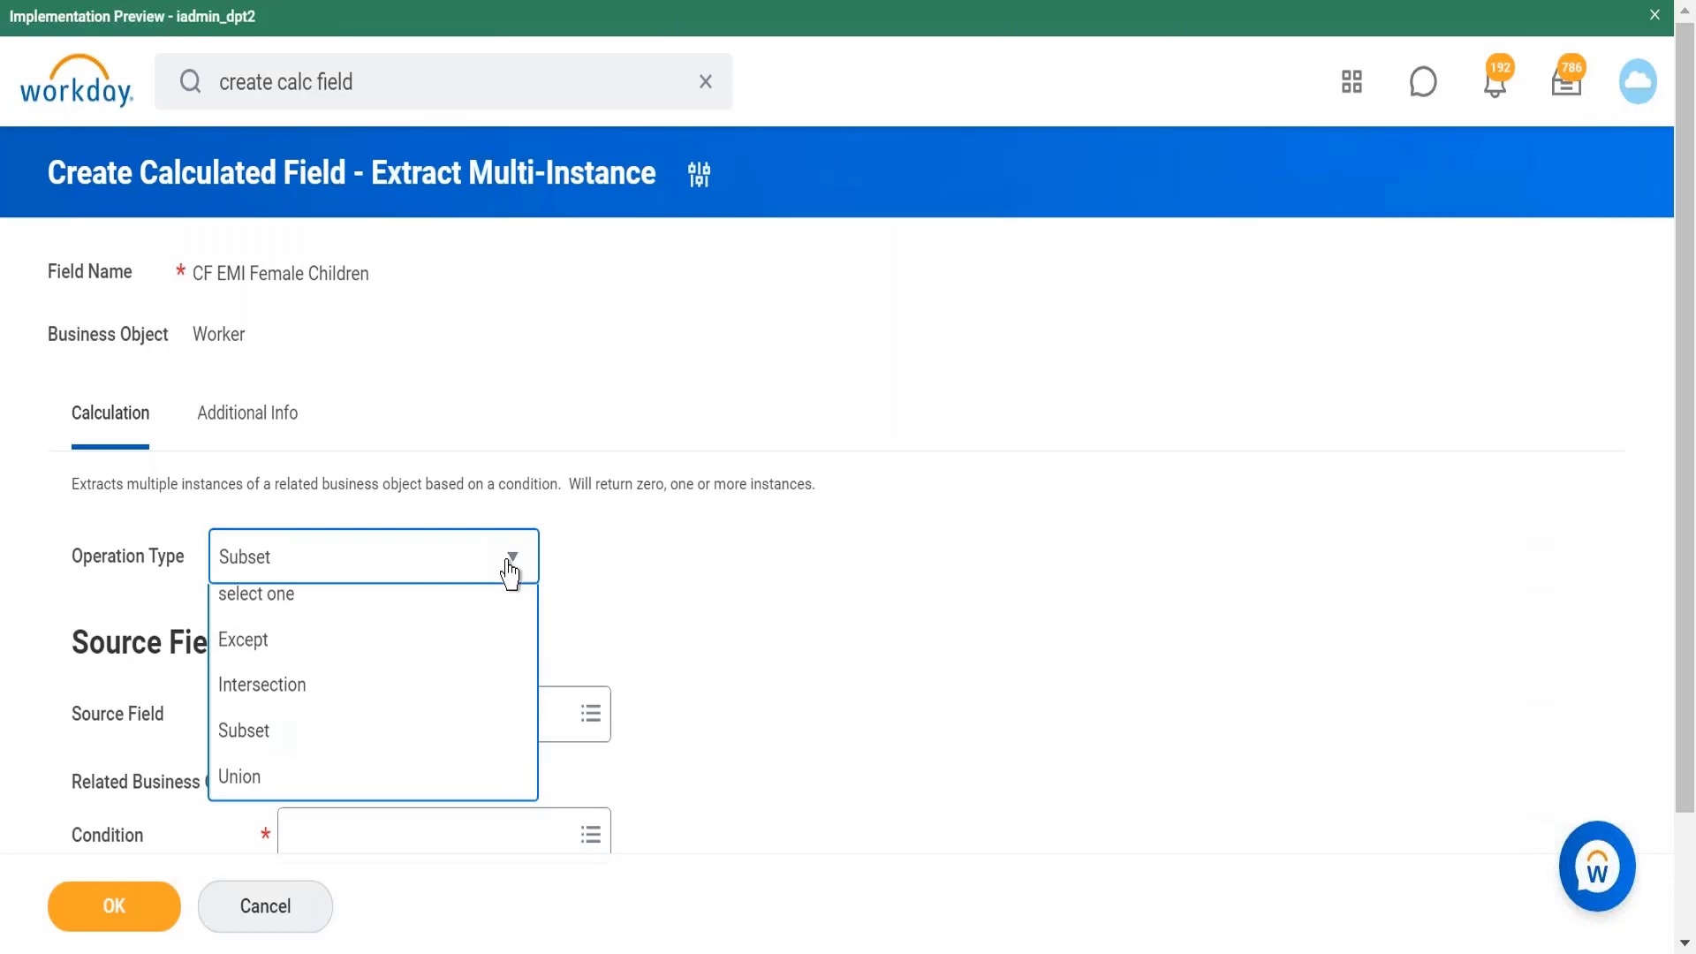
{"action": "left_click", "coordinate": [511, 570]}
{"action": "key", "text": "alt+Tab"}
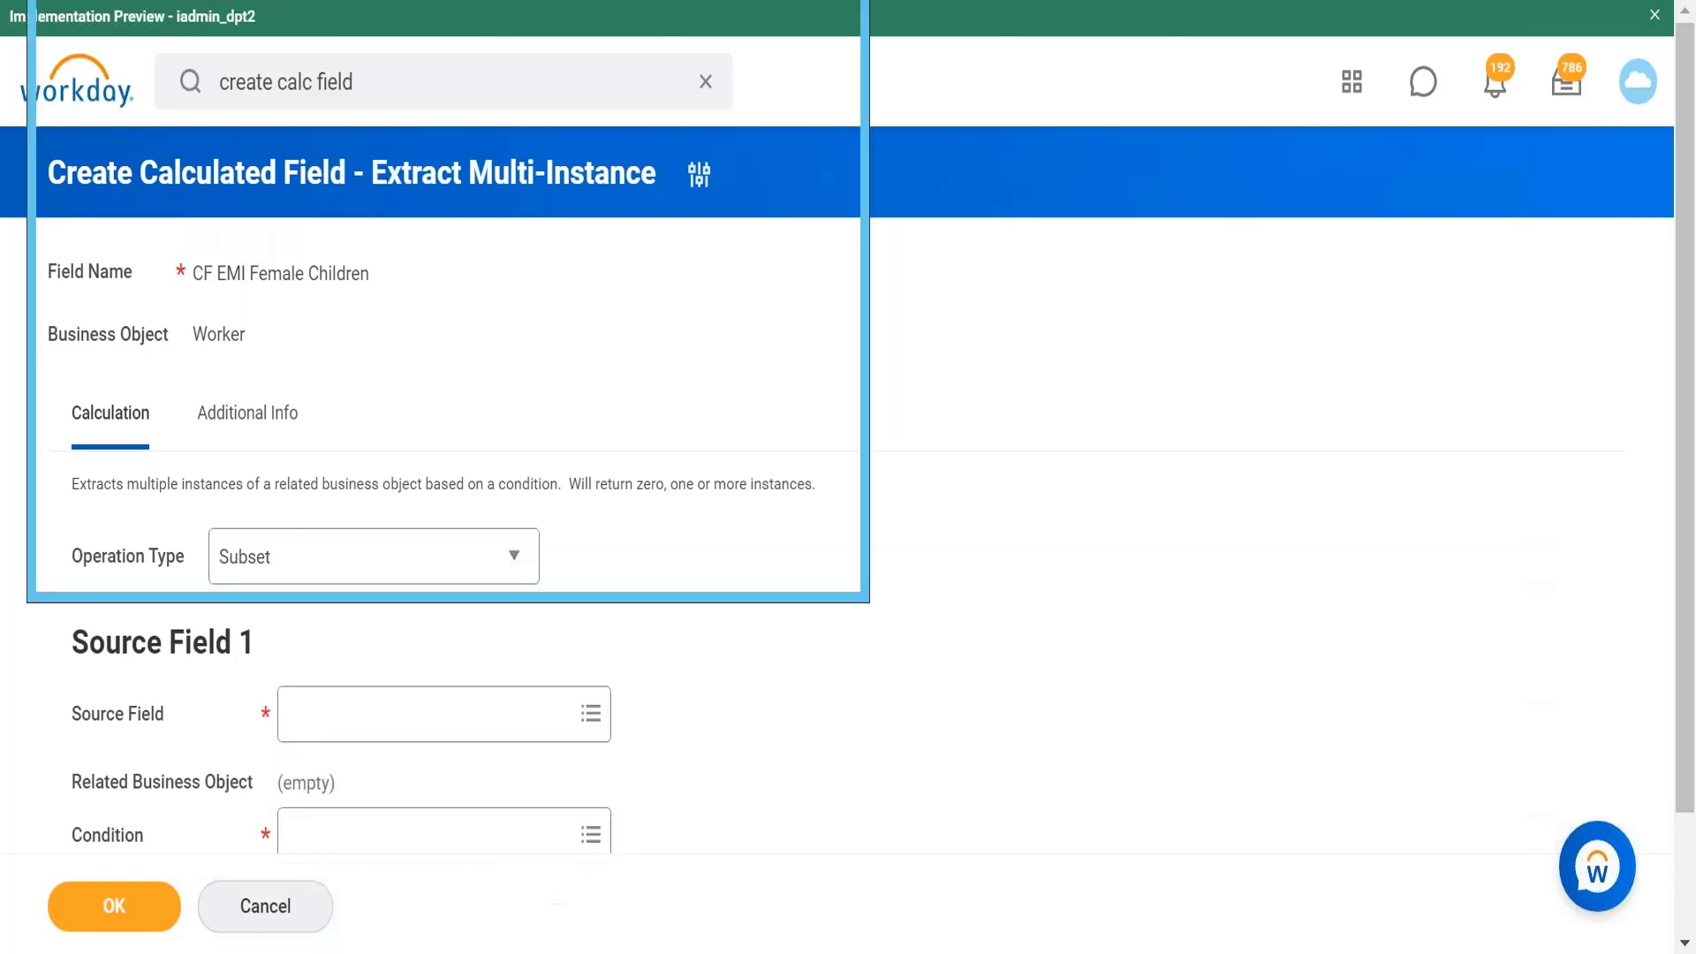
{"action": "key", "text": "Return"}
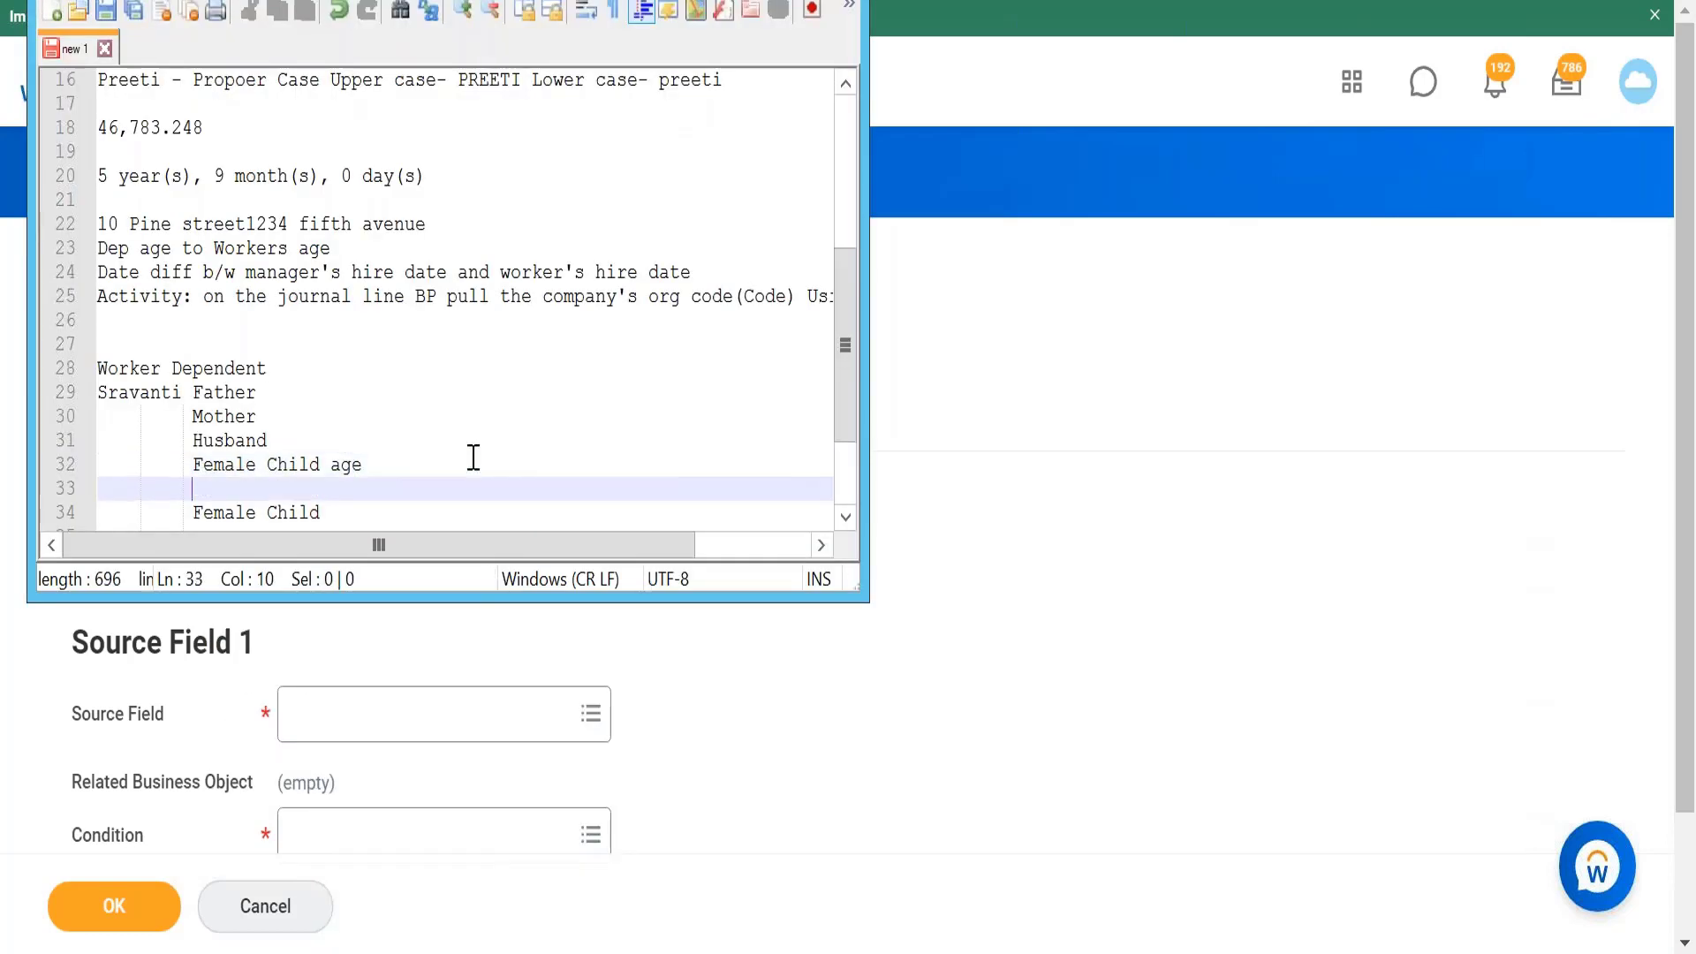
{"action": "key", "text": "BackSpace"}
{"action": "key", "text": "BackSpace"}
{"action": "key", "text": "BackSpace"}
{"action": "key", "text": "BackSpace"}
{"action": "key", "text": "BackSpace"}
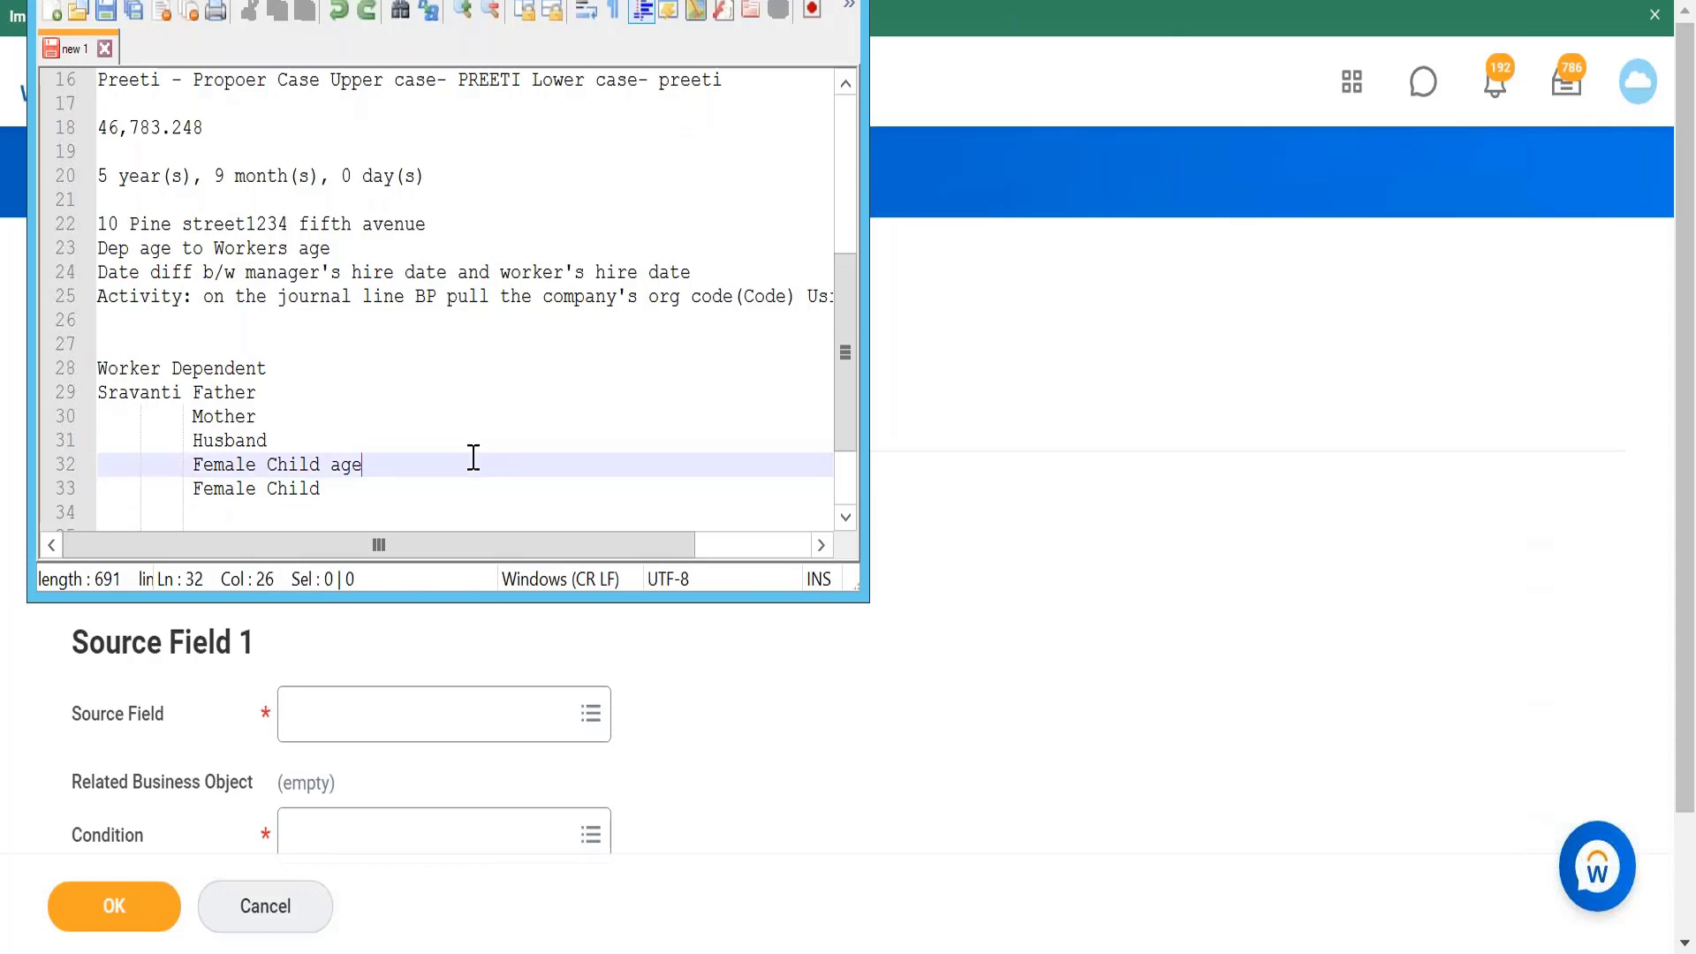
Add the line "subset- Dependents: Children" below the dependent list, separated from it by a blank line.
{"action": "left_click", "coordinate": [346, 496]}
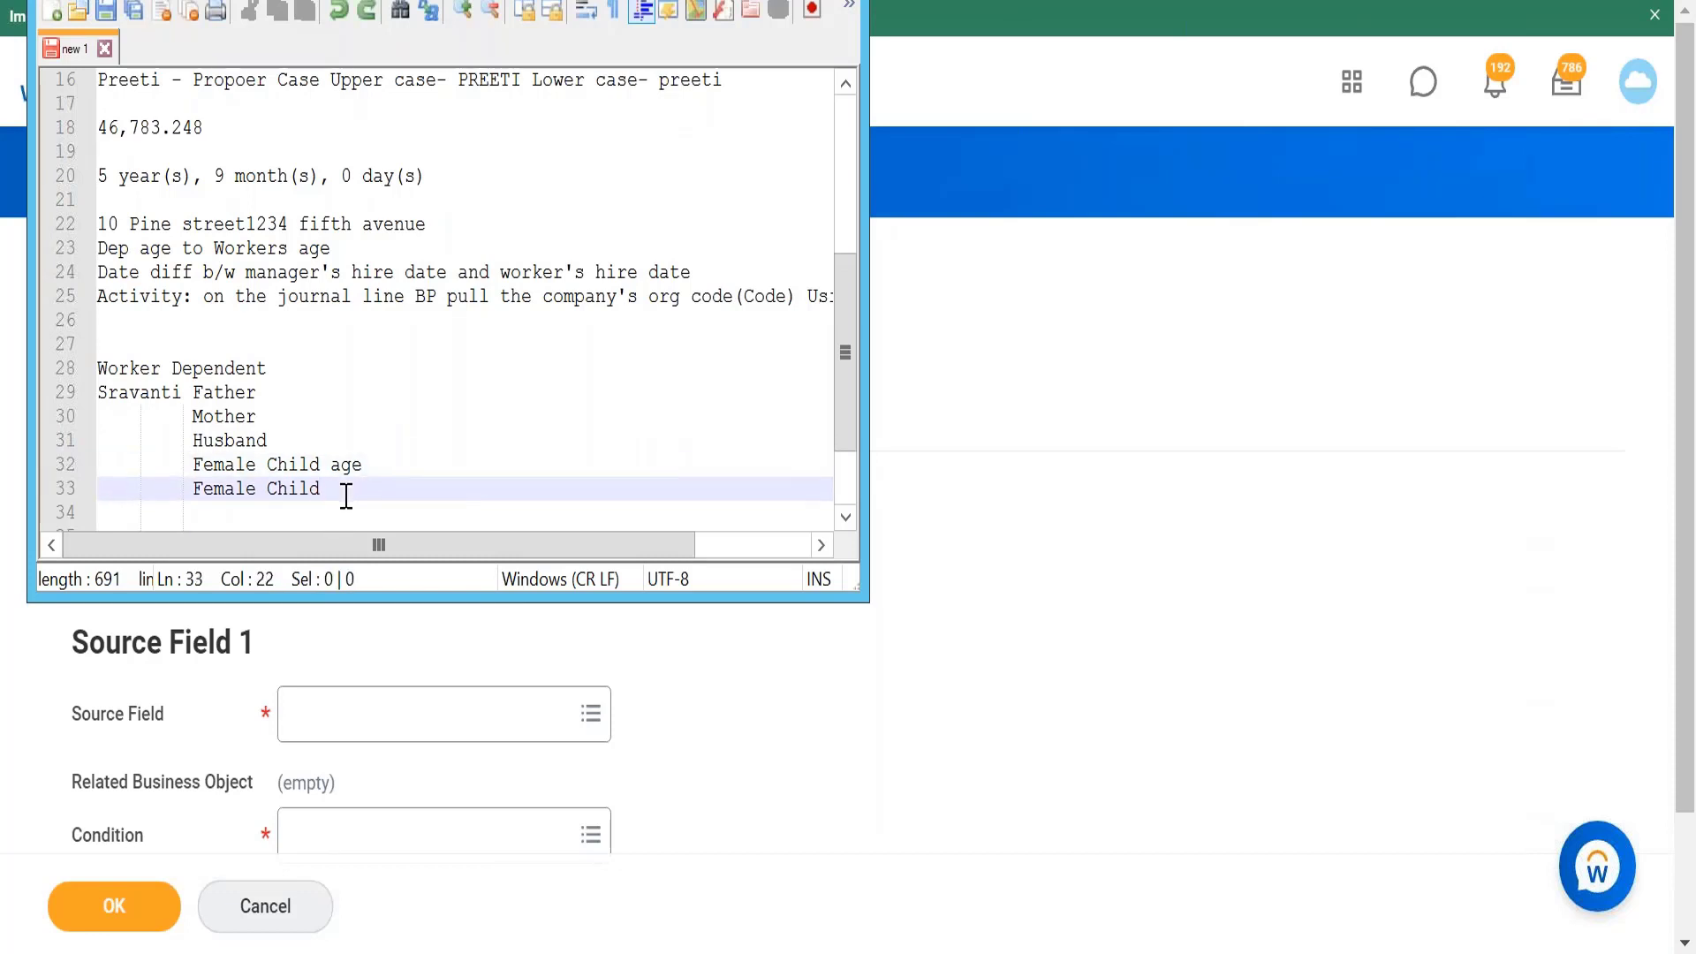
{"action": "key", "text": "Return"}
{"action": "key", "text": "Return"}
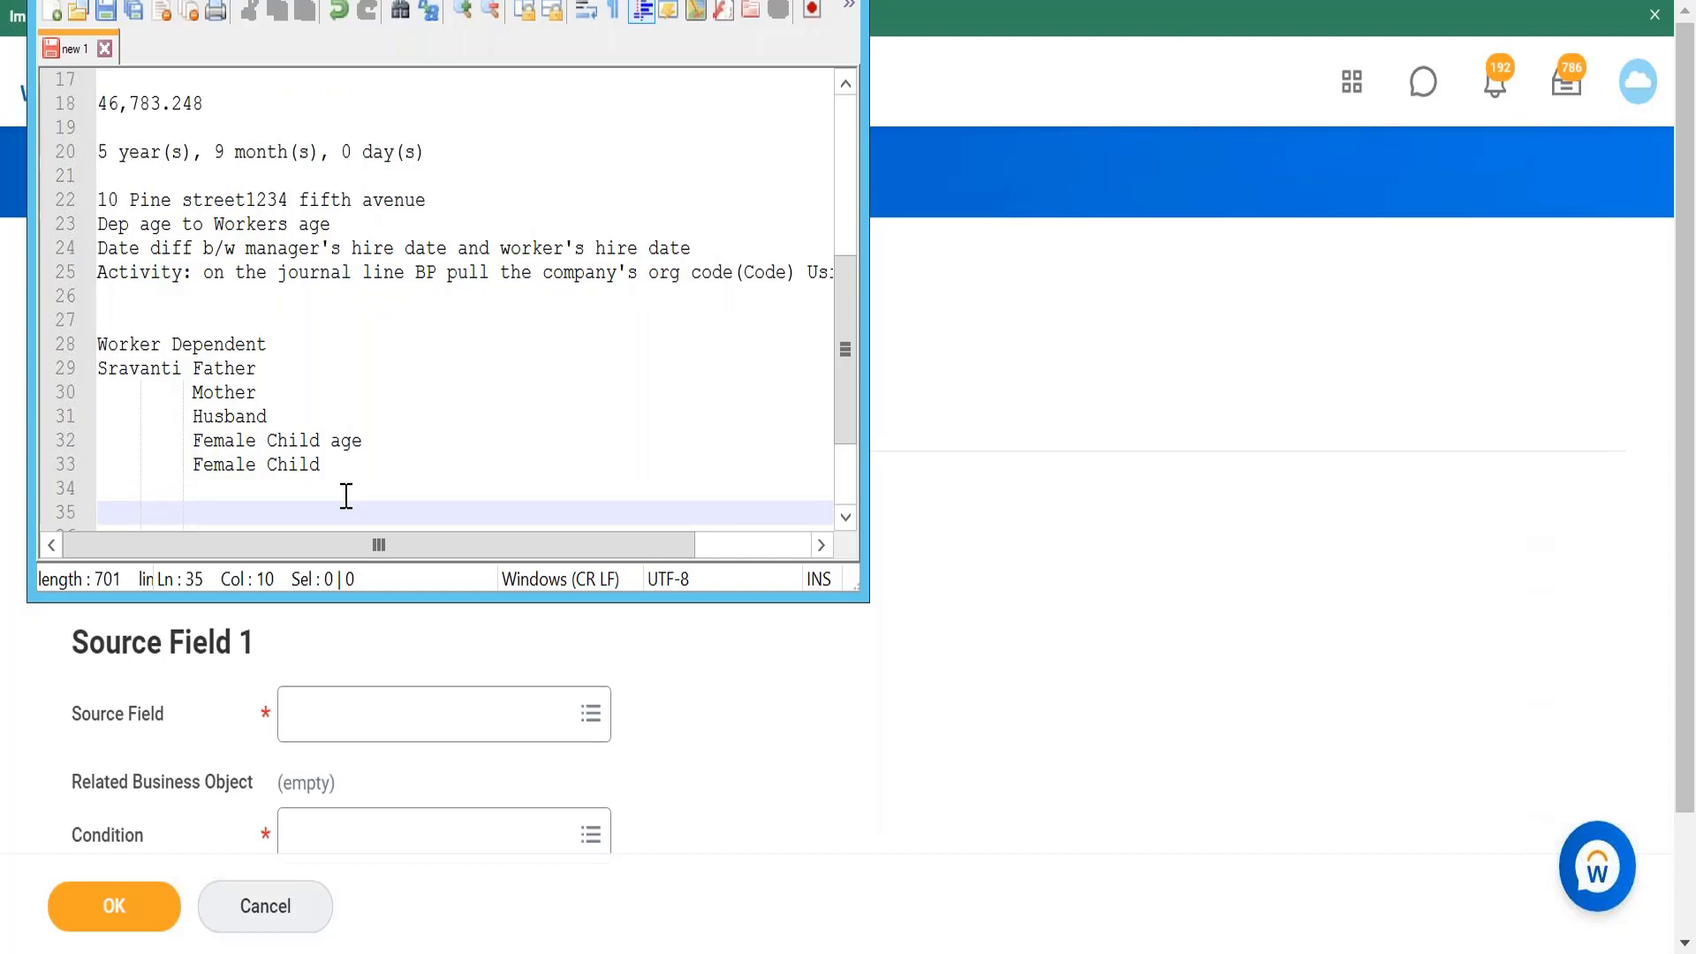
{"action": "type", "text": "subset- Dependen"}
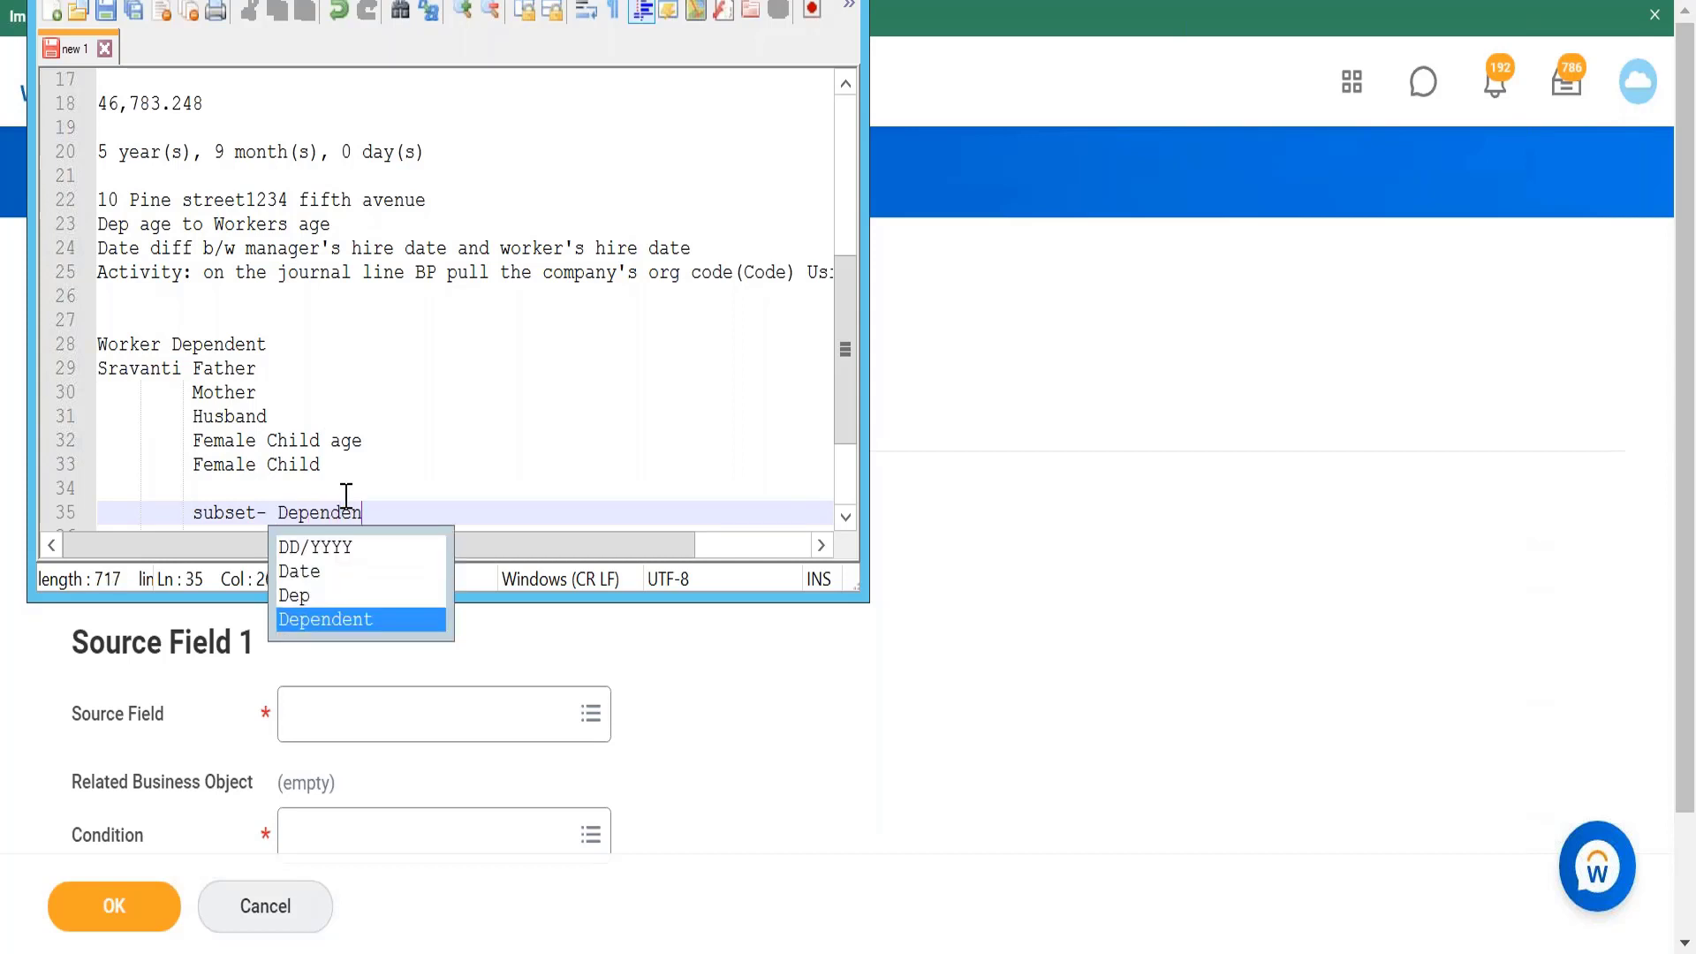
{"action": "type", "text": "ts"}
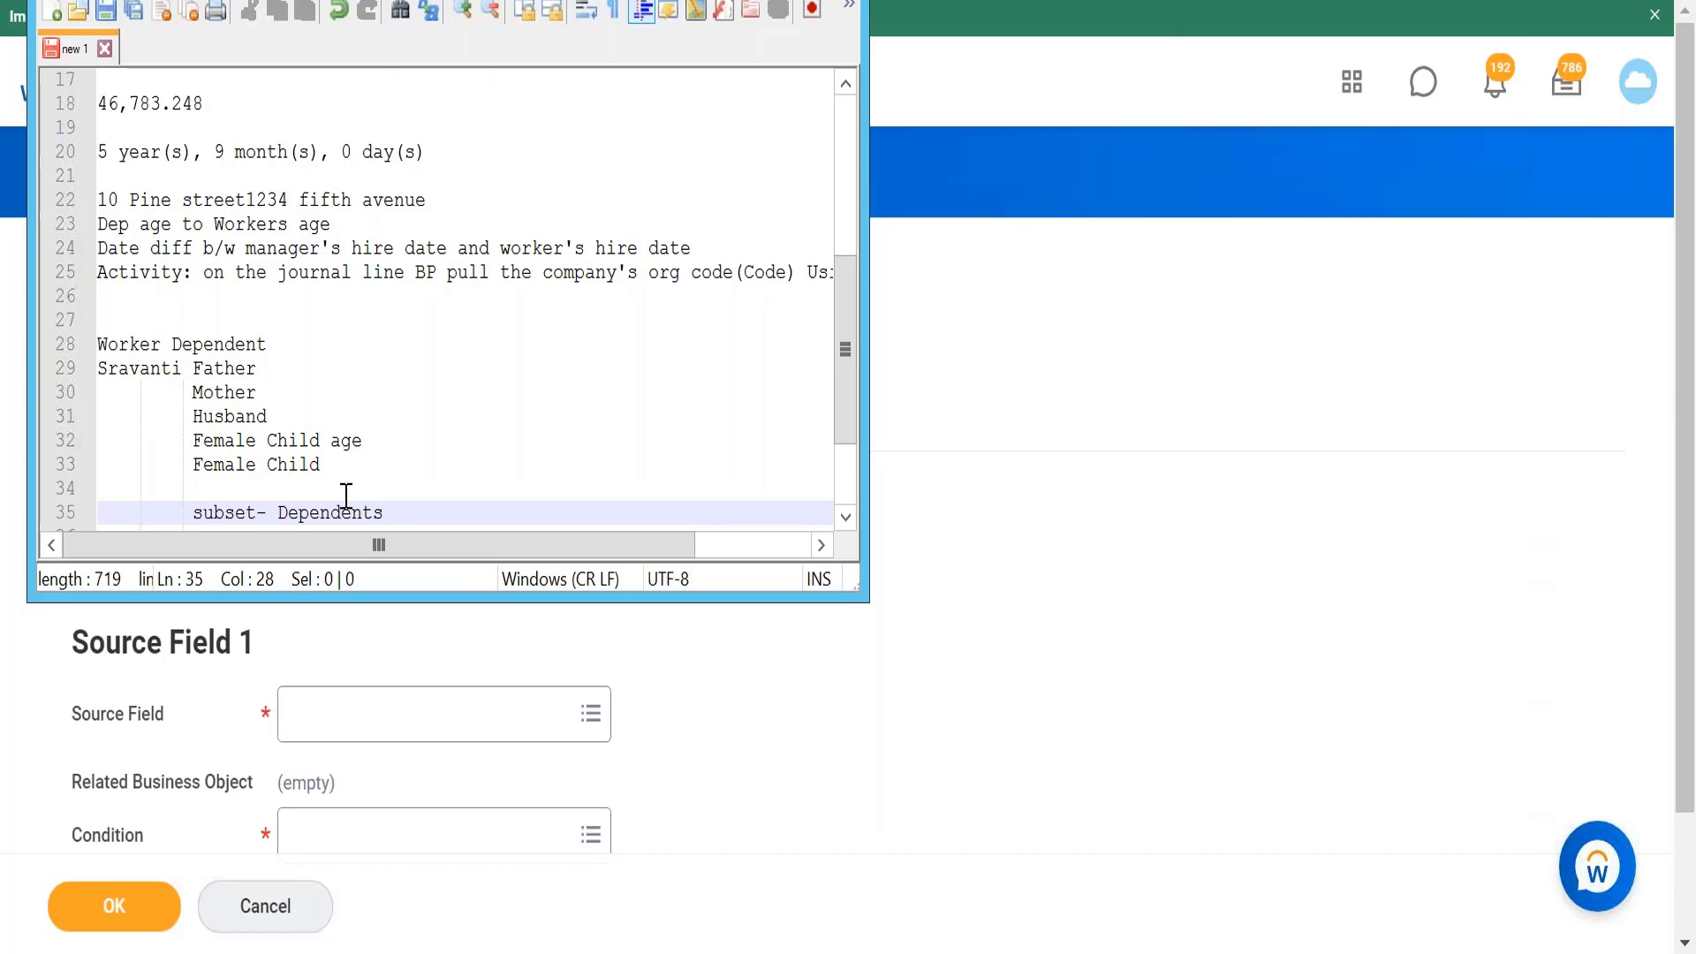
{"action": "type", "text": ":"}
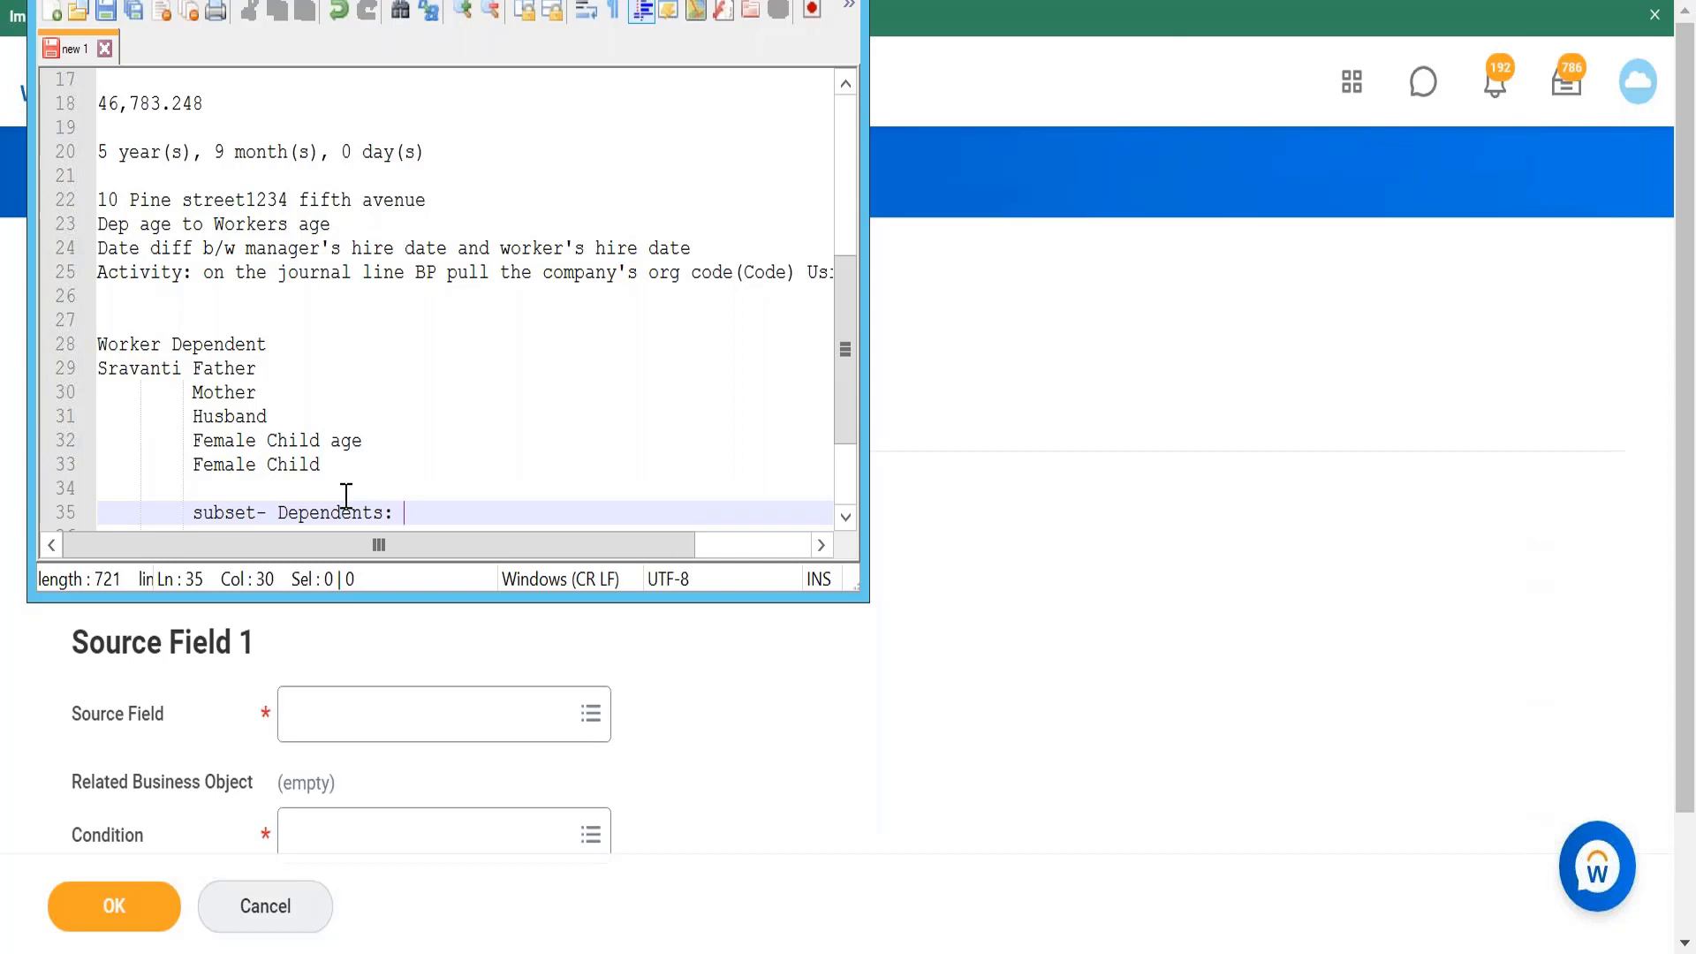
{"action": "type", "text": "Children"}
Add a new line below the subset note reading "intersection: Female dependents: Male dependents".
{"action": "key", "text": "Return"}
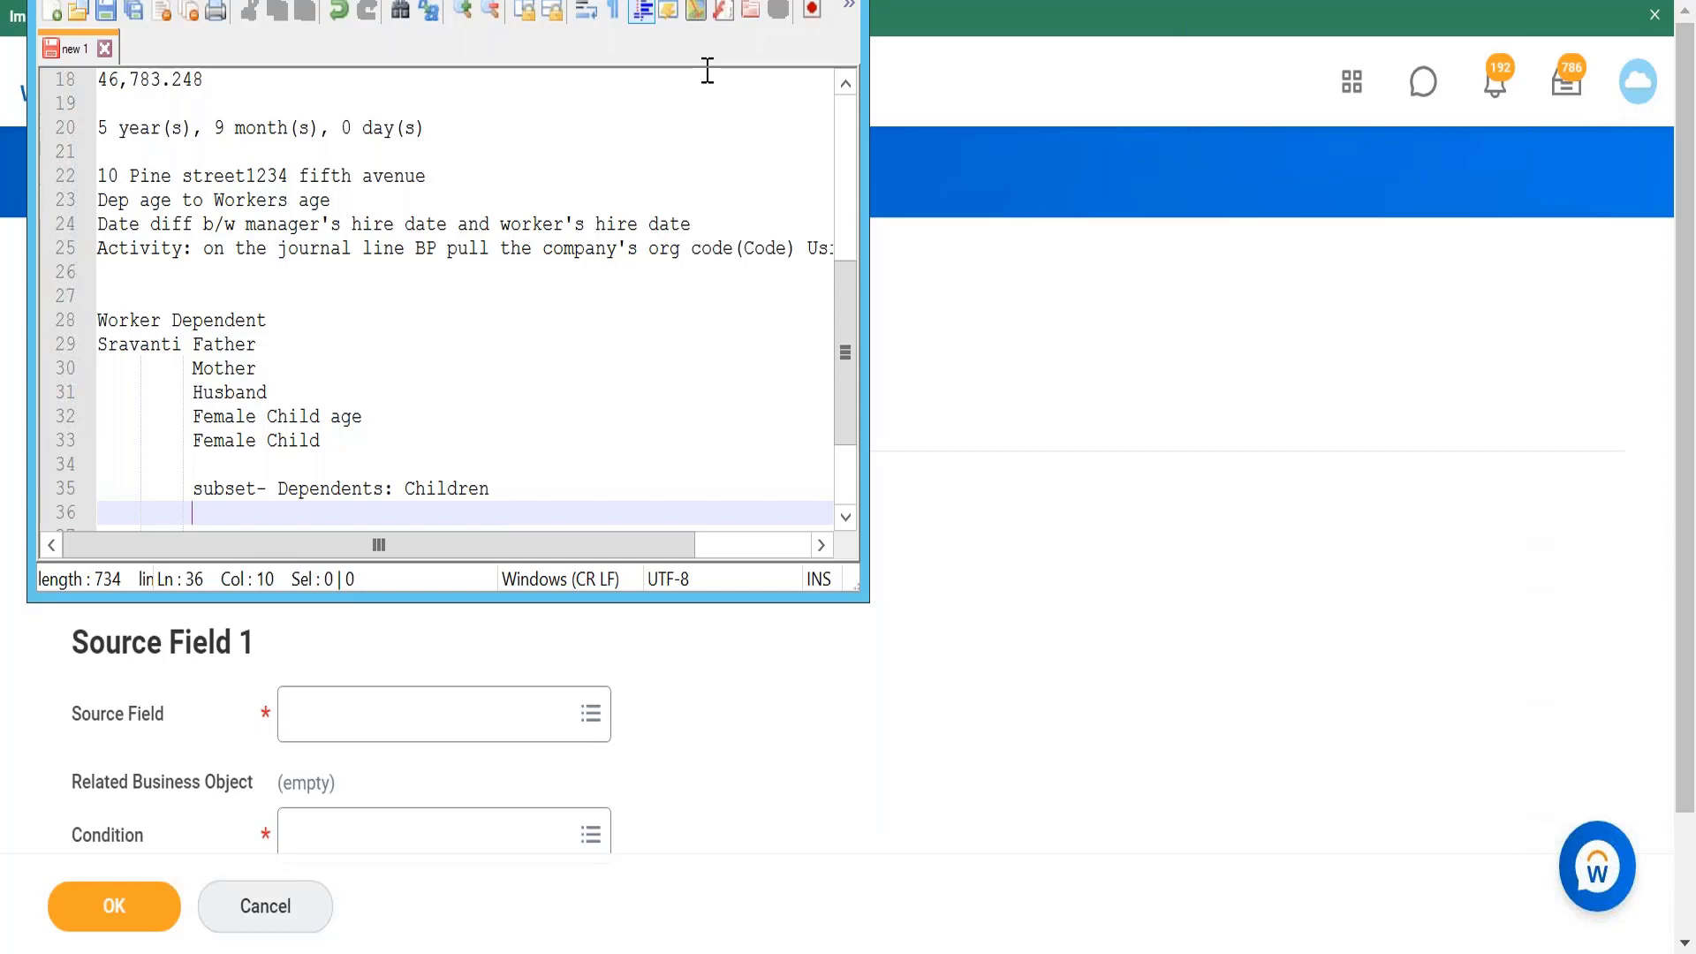
{"action": "type", "text": "intersention"}
{"action": "key", "text": "BackSpace"}
{"action": "key", "text": "BackSpace"}
{"action": "key", "text": "BackSpace"}
{"action": "key", "text": "BackSpace"}
{"action": "key", "text": "BackSpace"}
{"action": "type", "text": "ction:"}
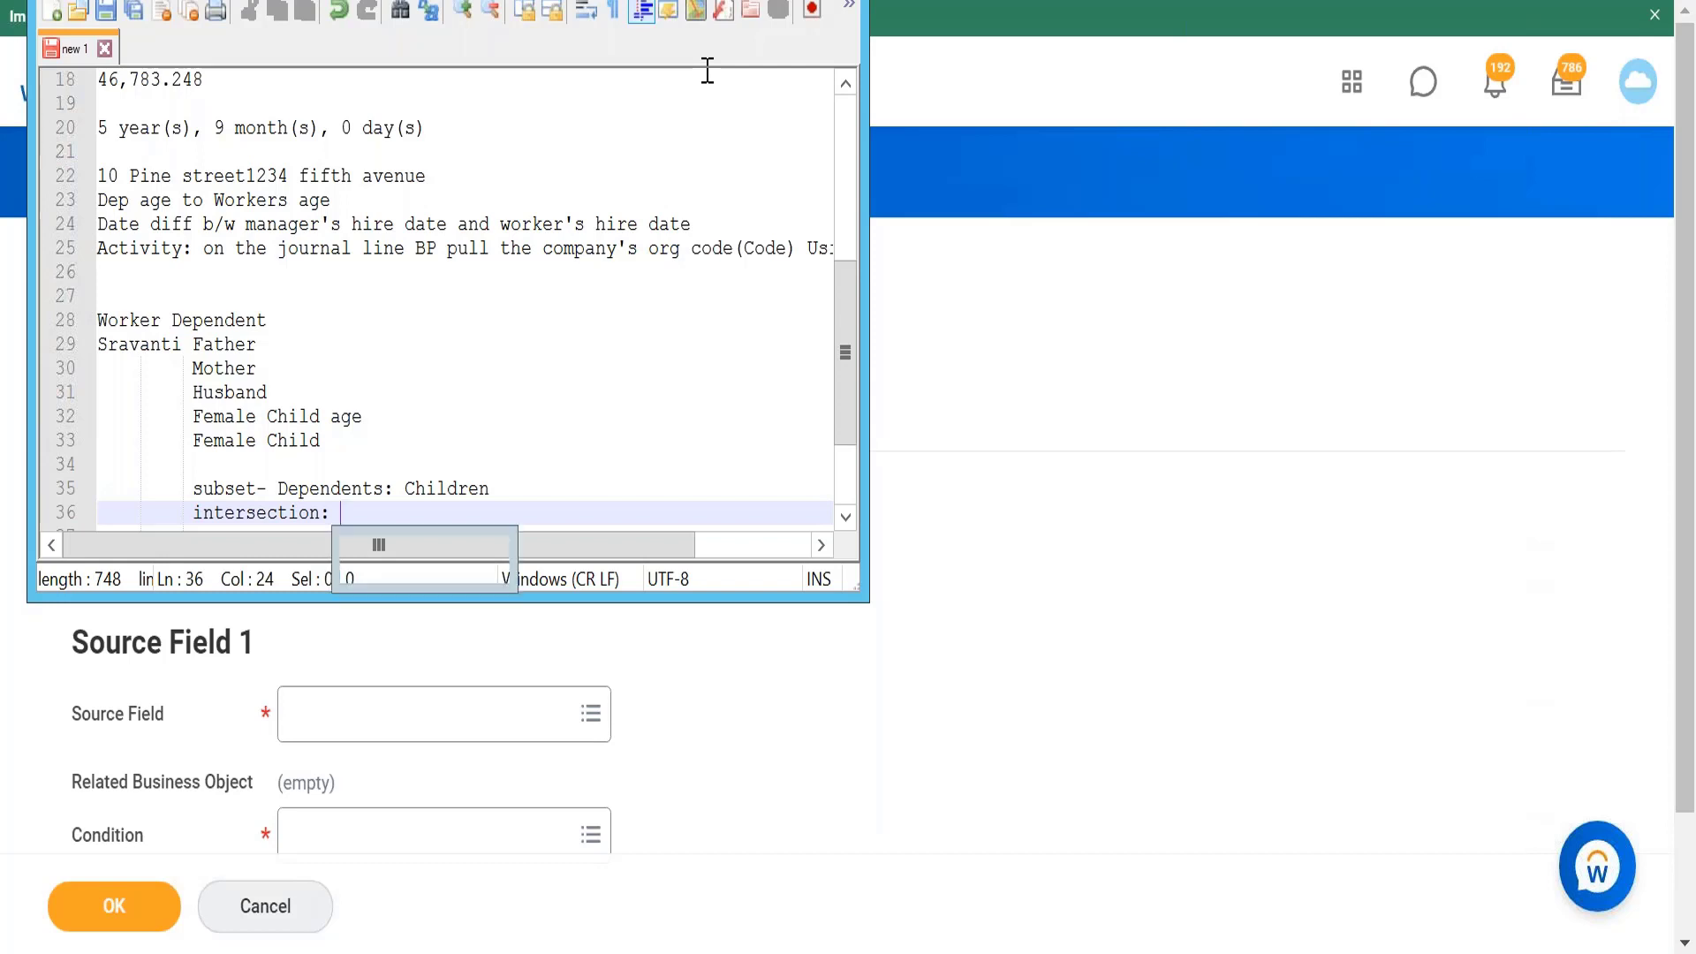
{"action": "type", "text": "Female dee"}
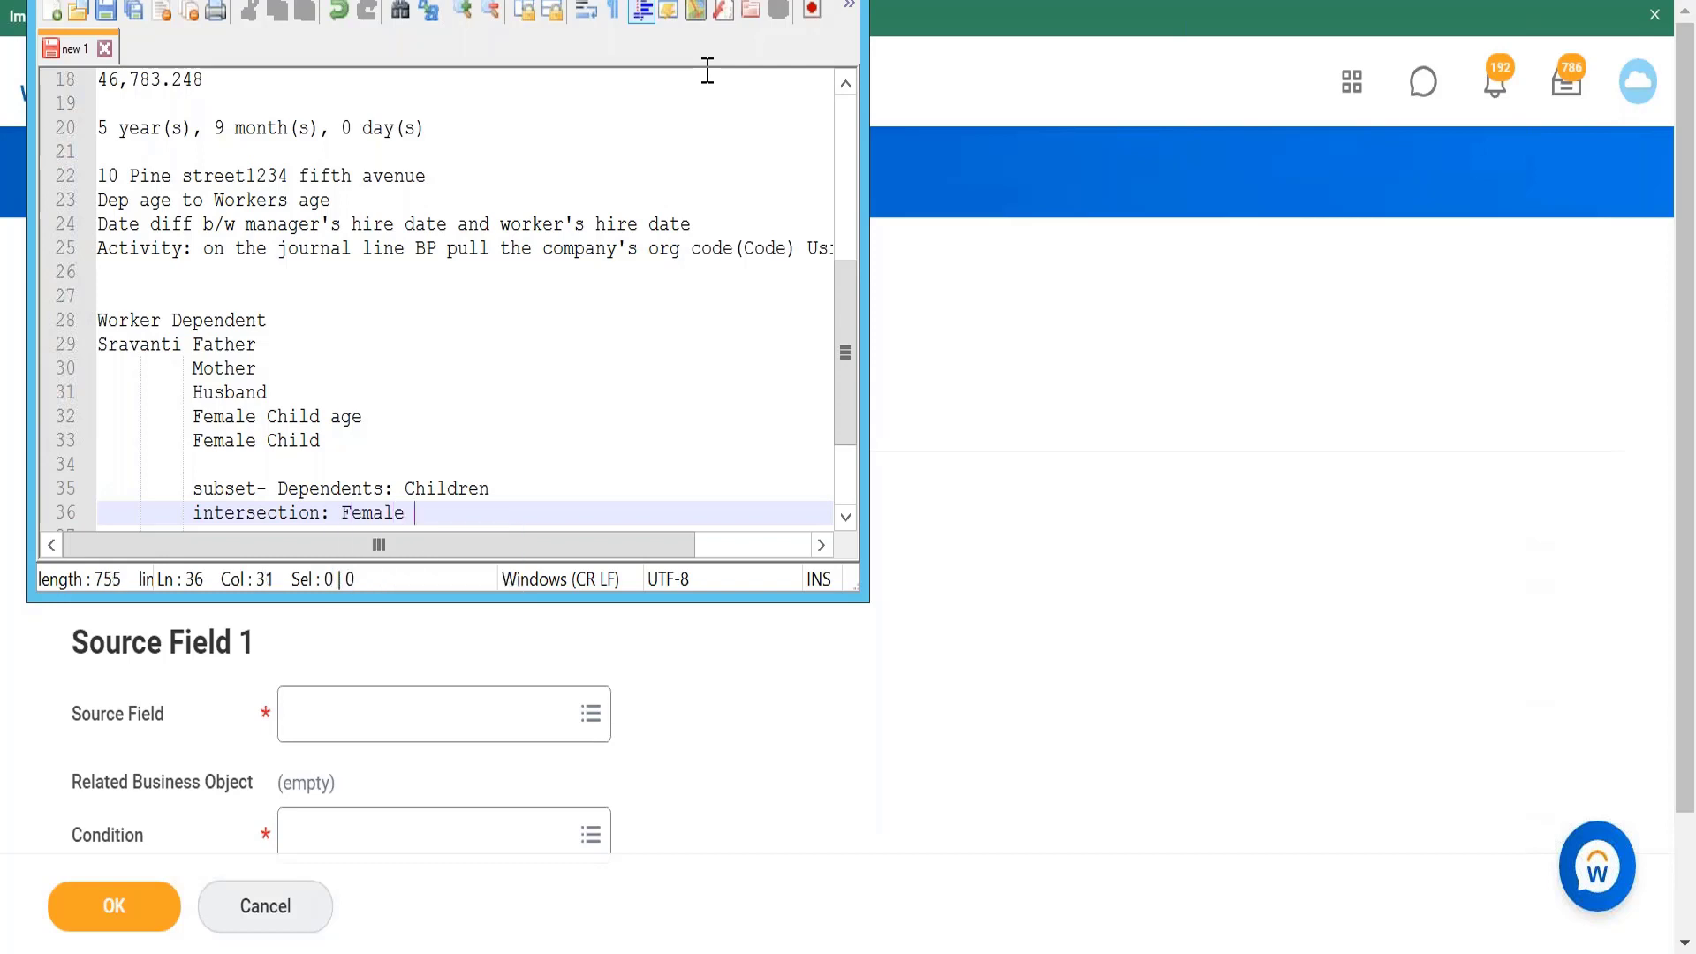
{"action": "key", "text": "BackSpace"}
{"action": "type", "text": "pendents: Malae"}
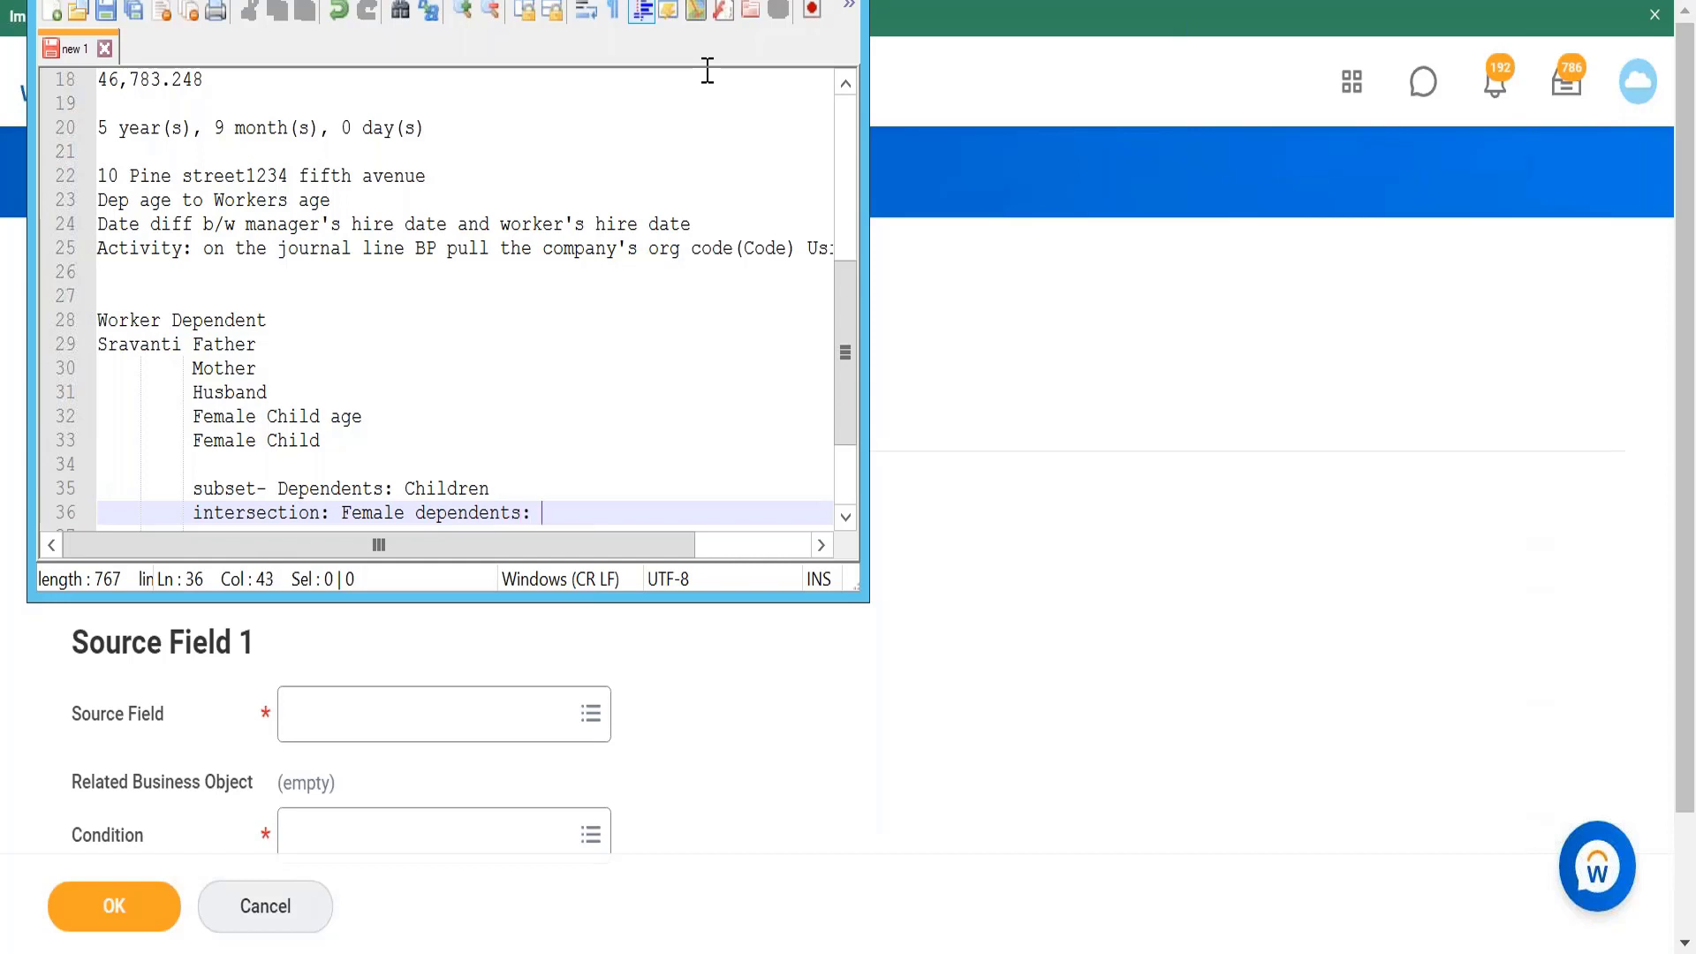
{"action": "key", "text": "BackSpace"}
{"action": "key", "text": "BackSpace"}
{"action": "key", "text": "BackSpace"}
{"action": "type", "text": "e depend"}
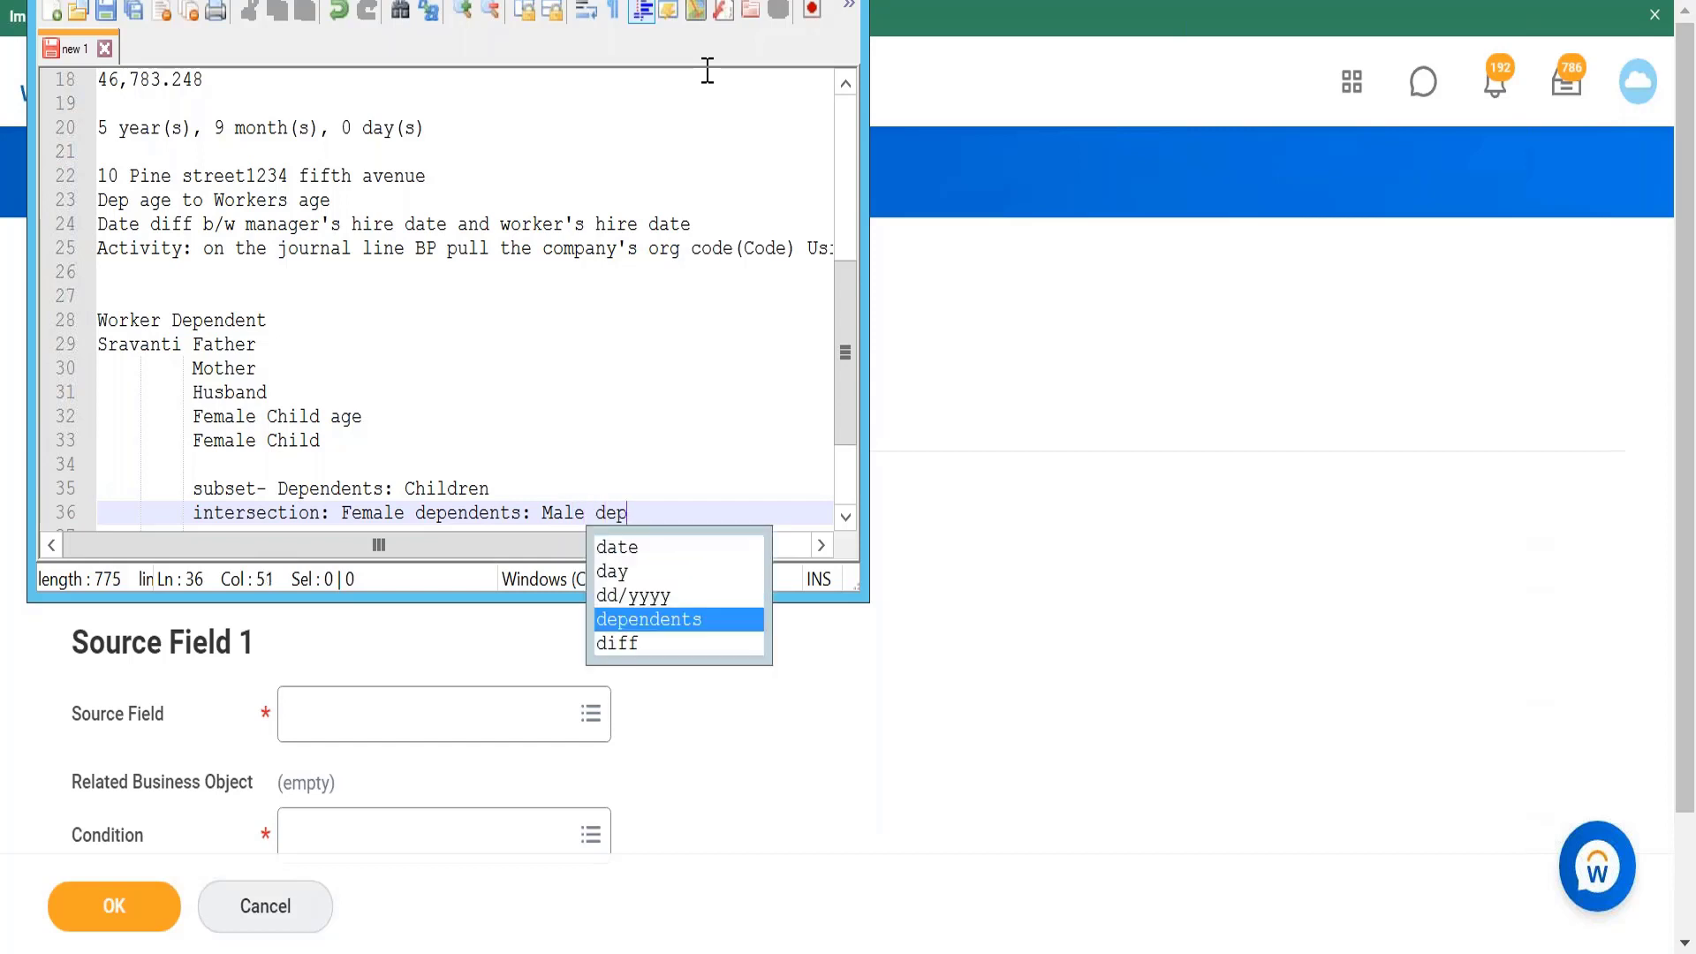
{"action": "type", "text": "ents"}
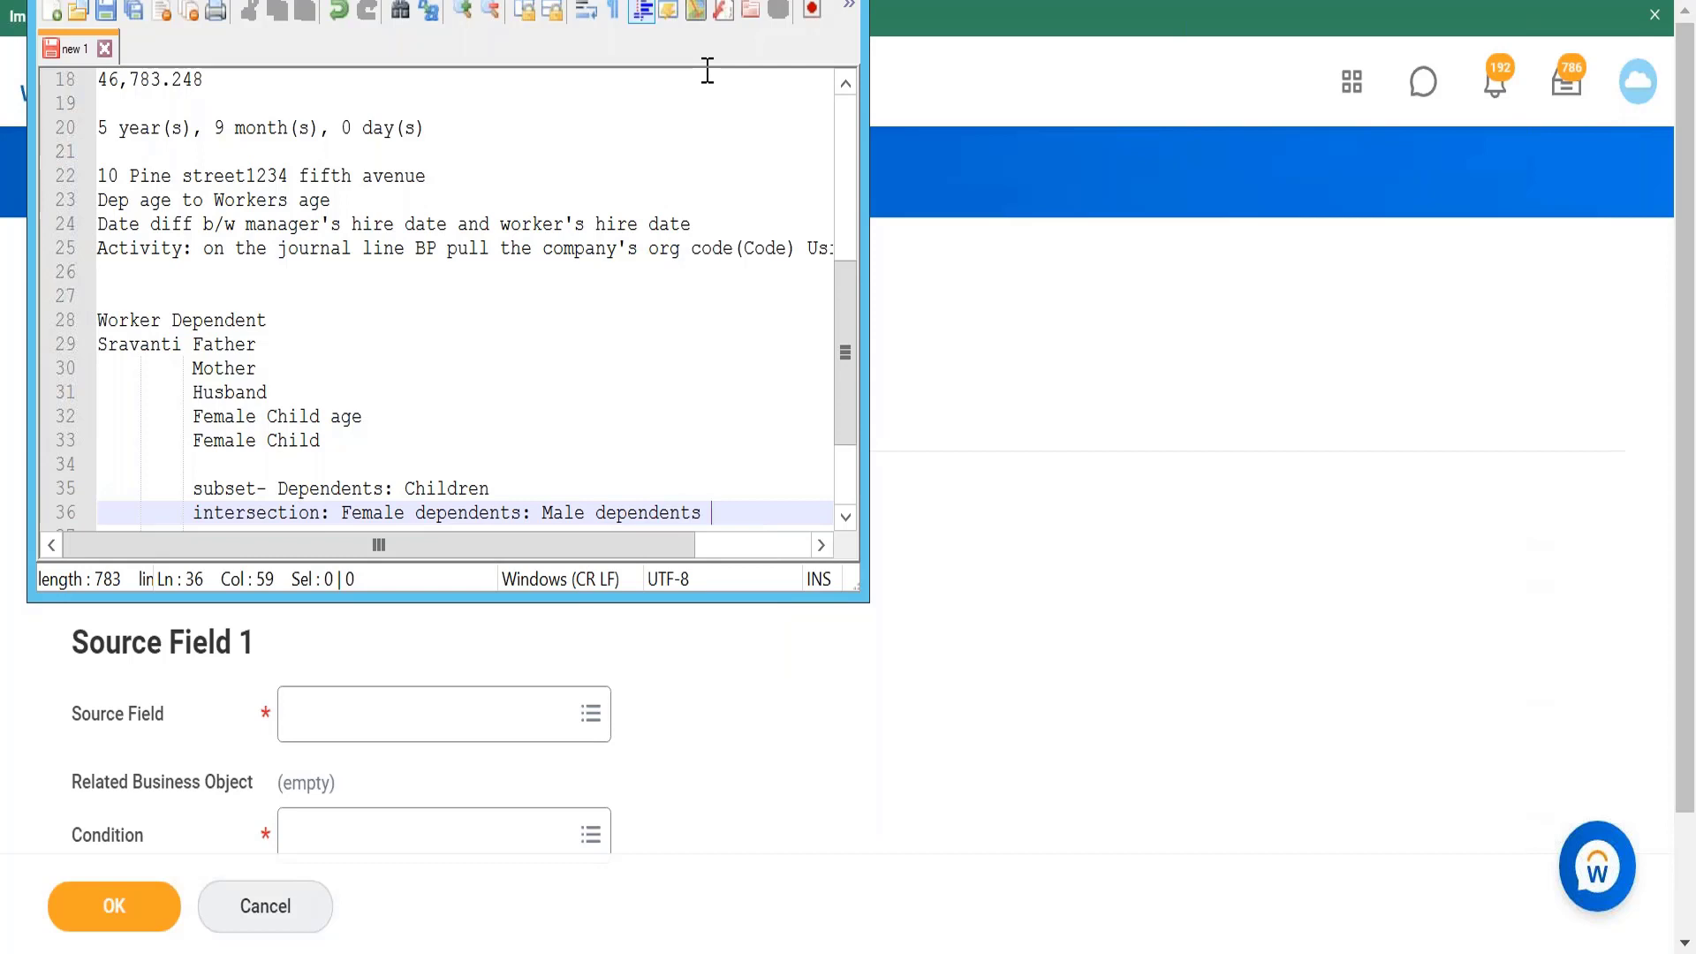
Append "Dependents of type parents" to the intersection line, with "Dependents" spelled correctly.
{"action": "type", "text": " Dpendents of type"}
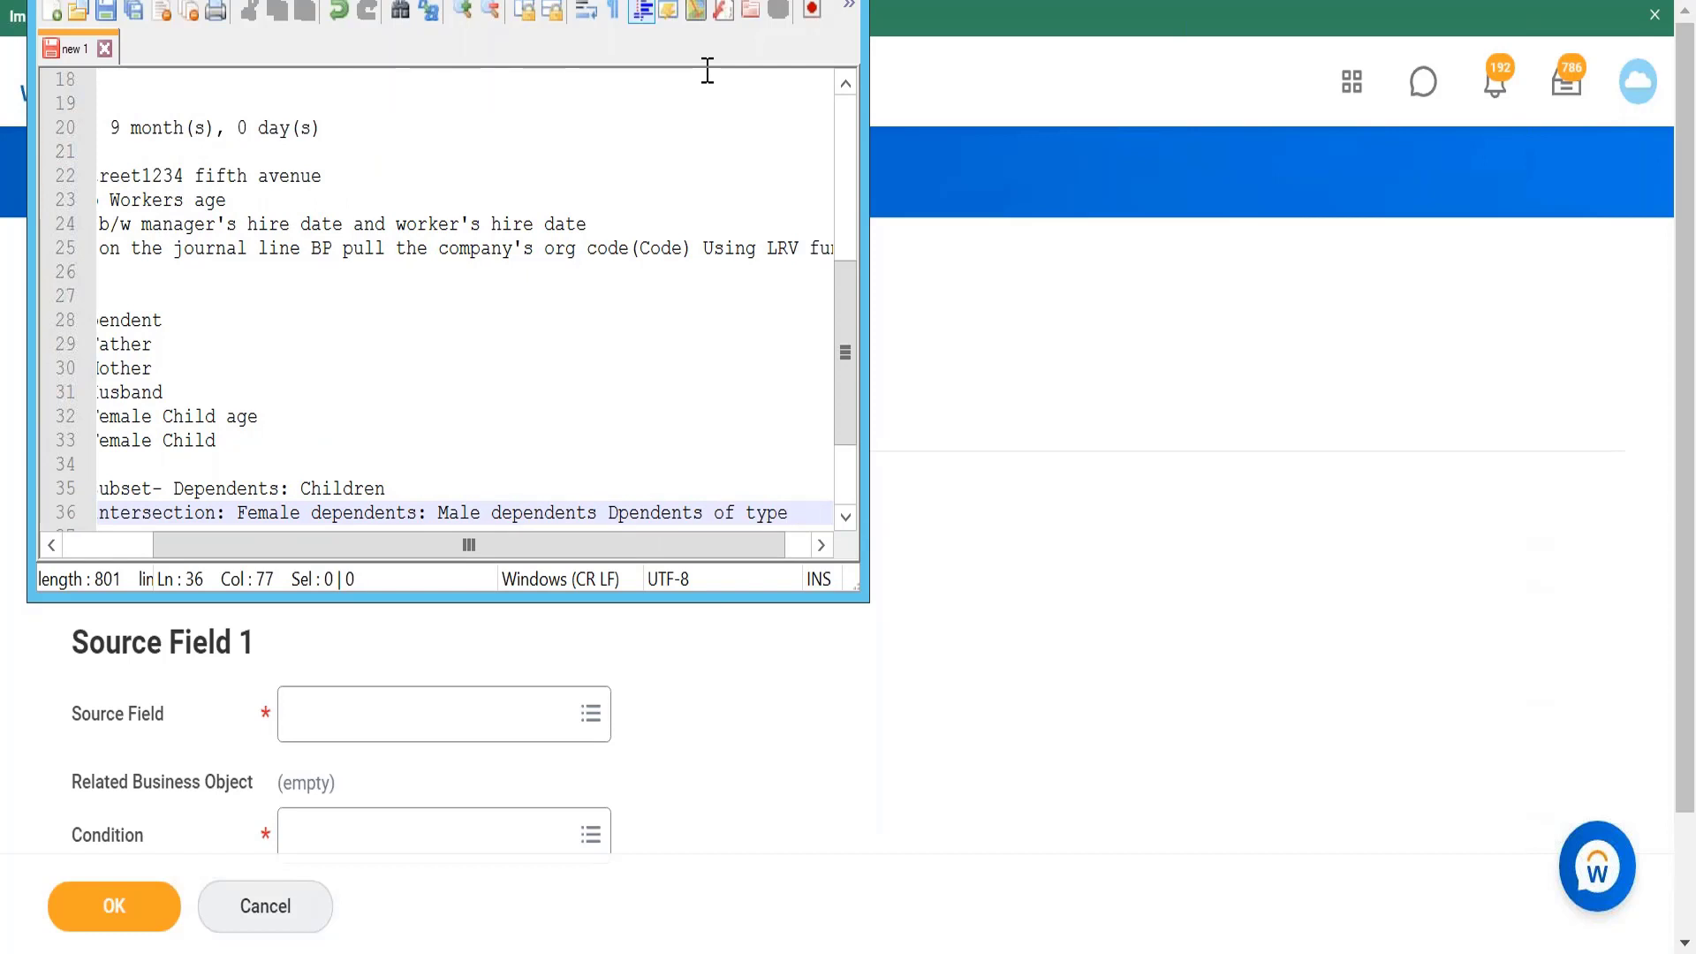
{"action": "type", "text": "parents"}
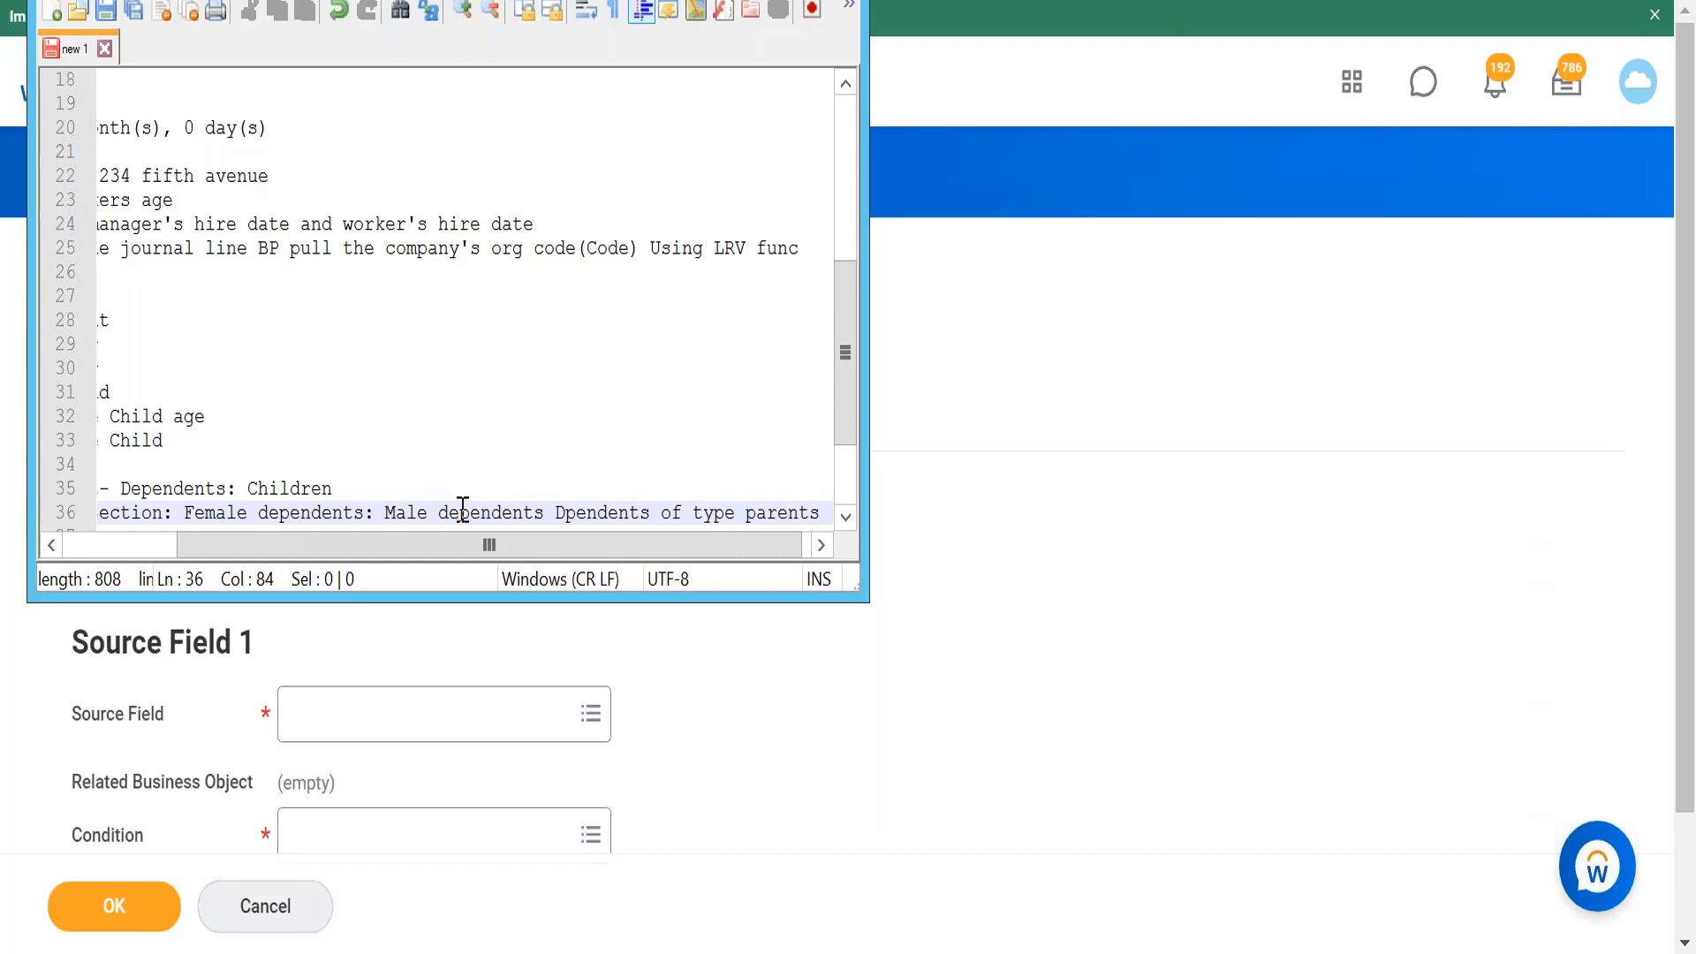
{"action": "left_click", "coordinate": [565, 513]}
{"action": "type", "text": "e"}
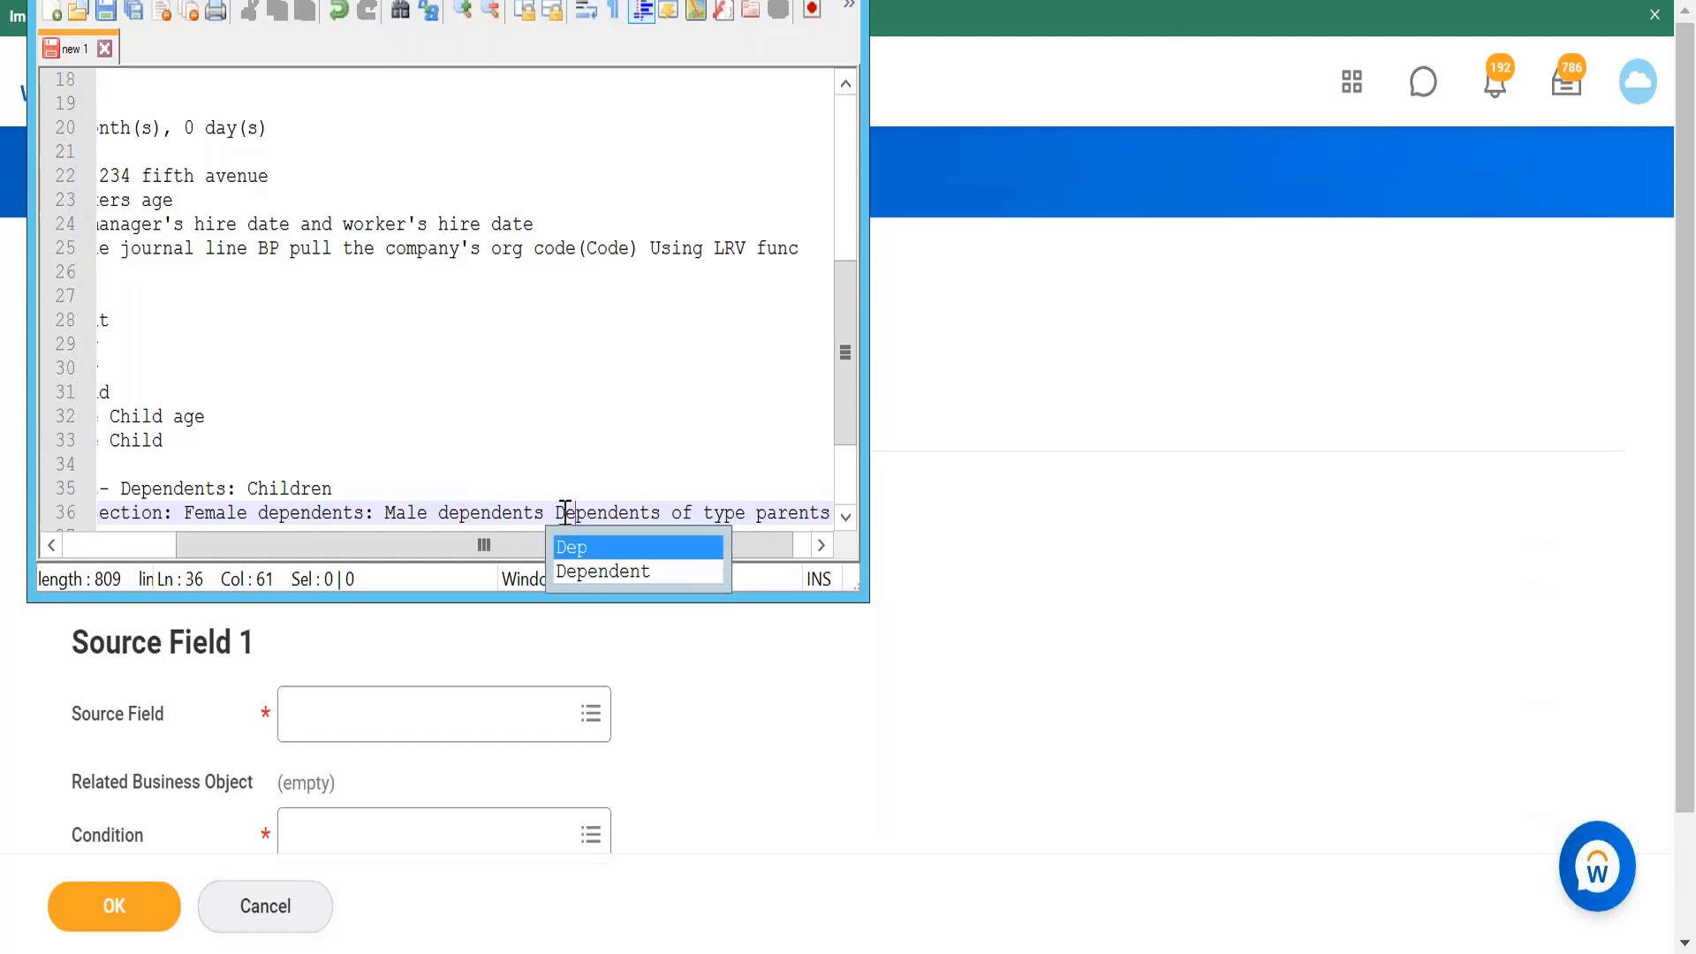
{"action": "left_click", "coordinate": [682, 572]}
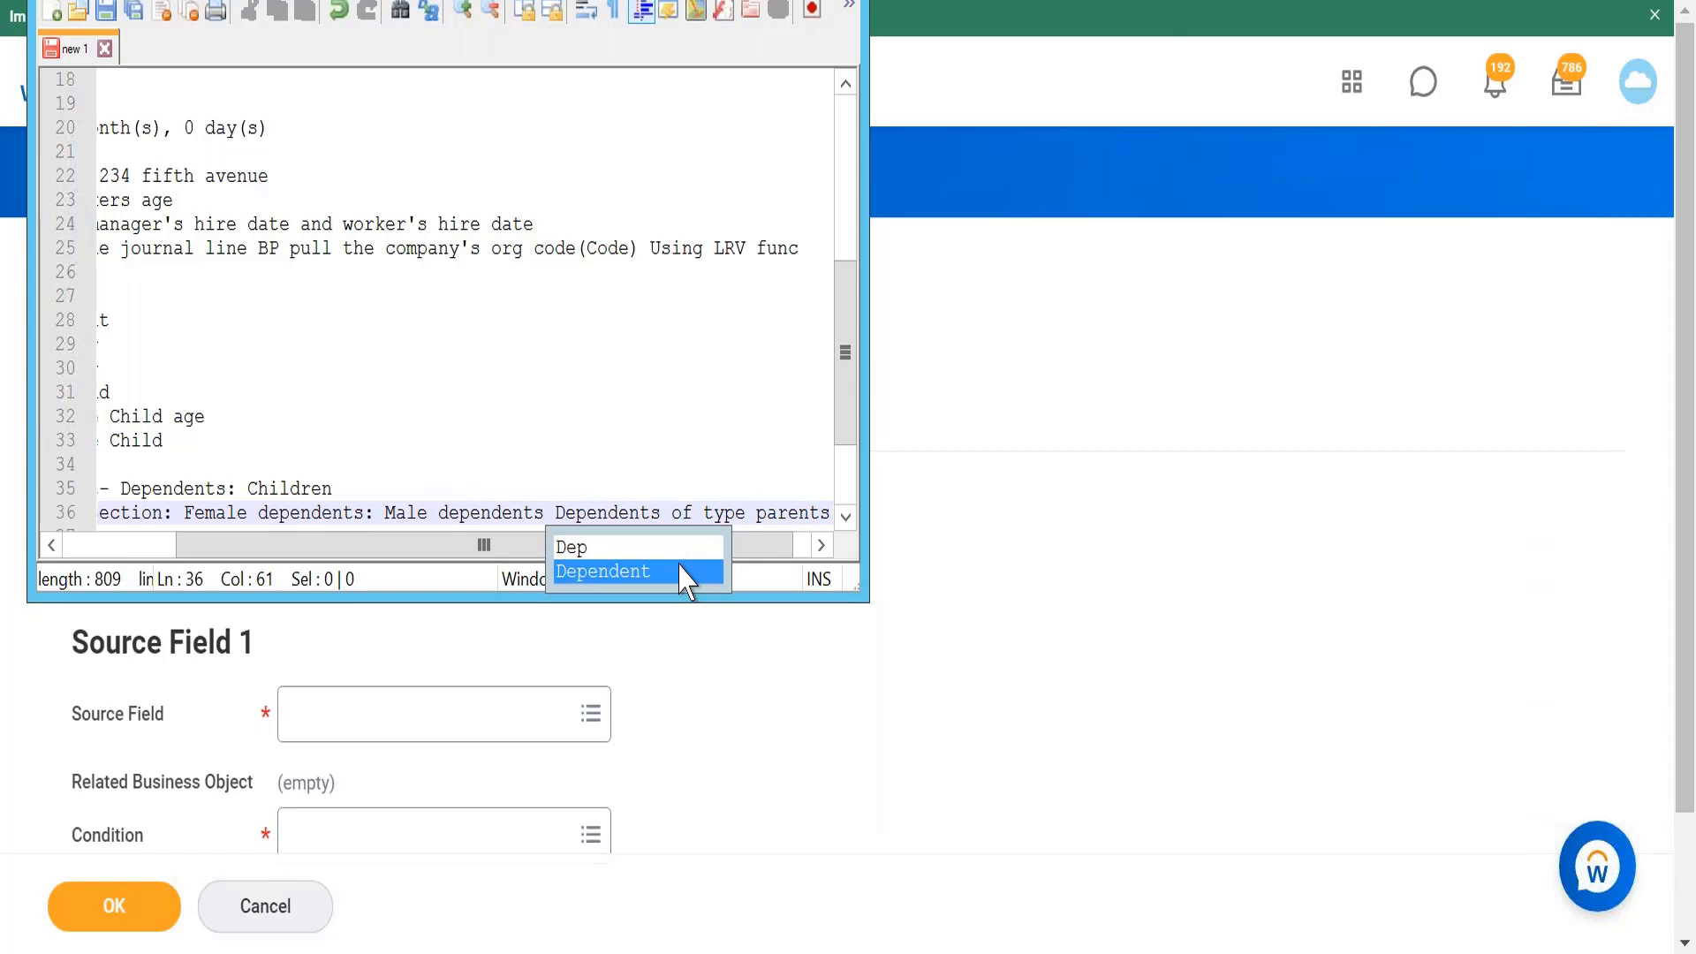
{"action": "left_click", "coordinate": [723, 377]}
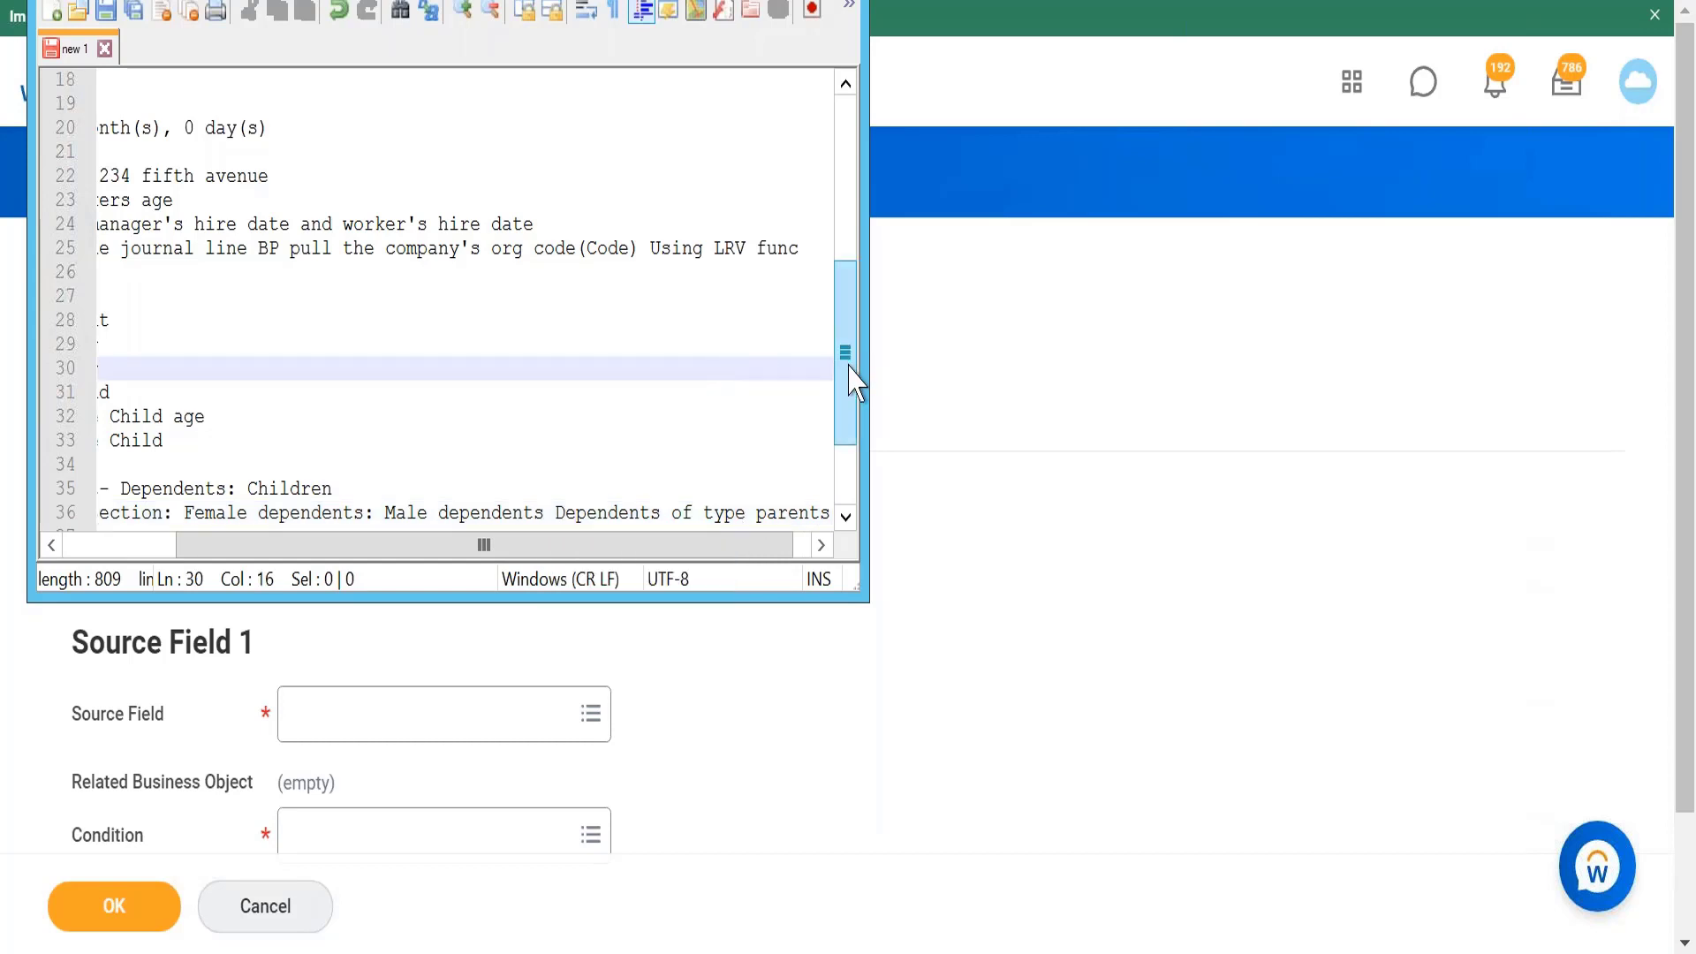
Add the line "Except: benefit eligible: benefits enrolled" below the intersection note.
{"action": "left_click_drag", "start_coordinate": [850, 367], "coordinate": [854, 456]}
{"action": "left_click", "coordinate": [821, 545]}
{"action": "scroll", "coordinate": [821, 530], "scroll_direction": "right", "scroll_amount": 4}
{"action": "scroll", "coordinate": [821, 530], "scroll_direction": "left", "scroll_amount": 2}
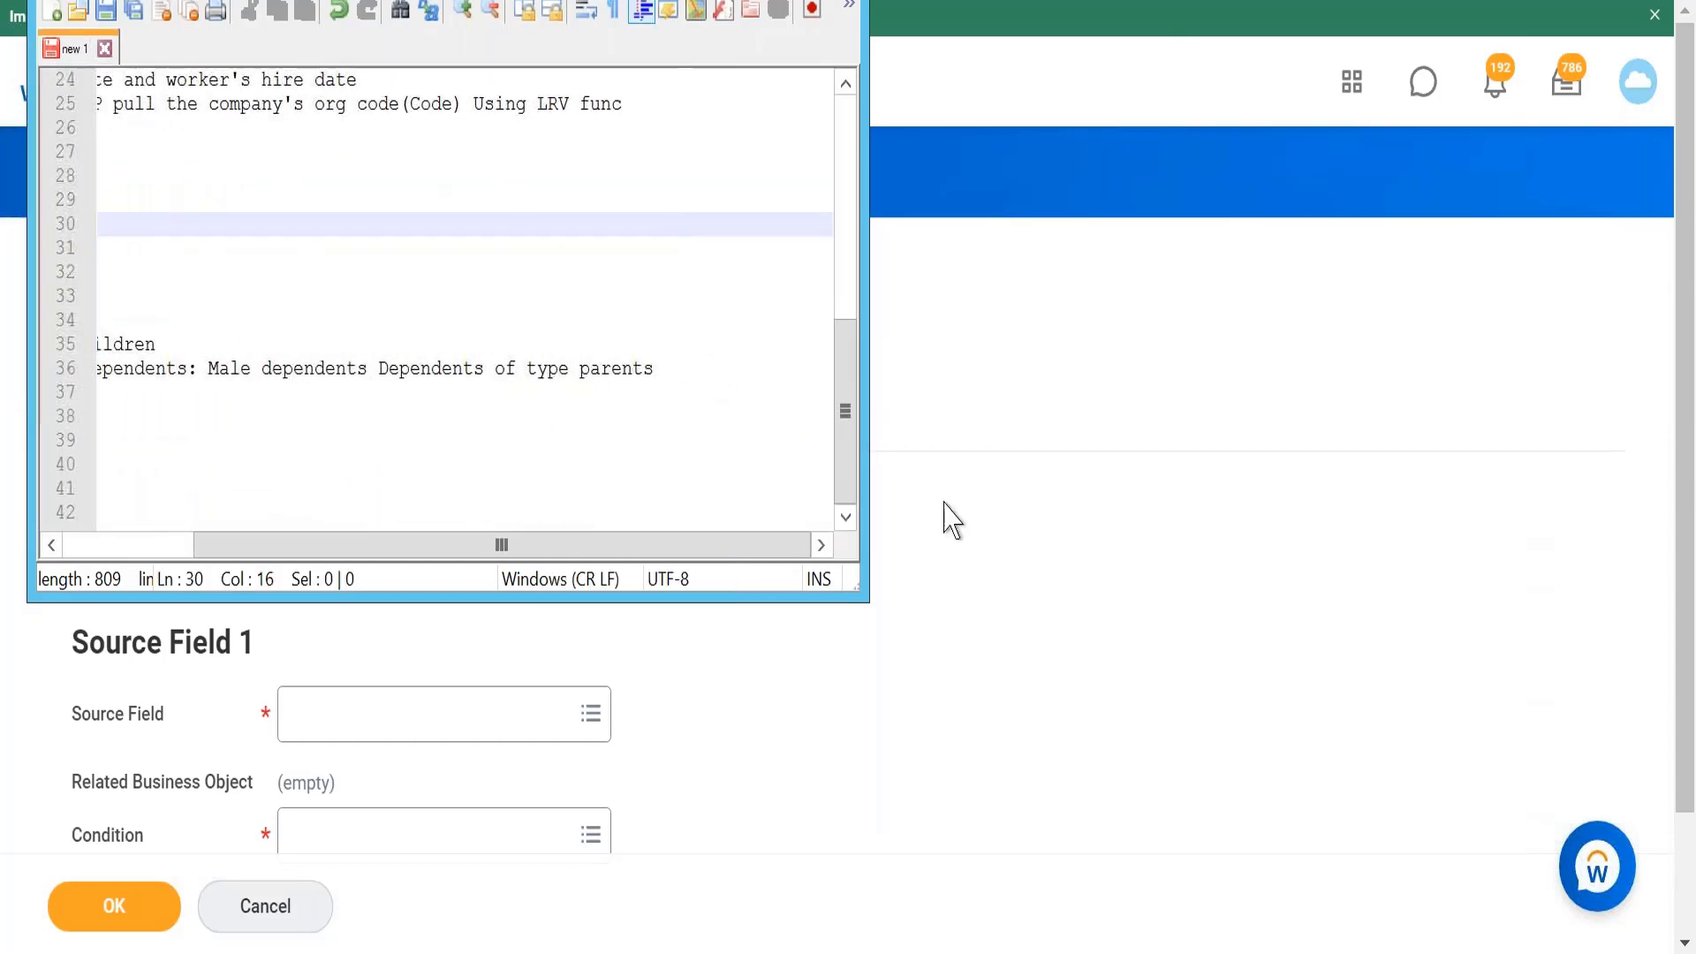
{"action": "left_click", "coordinate": [669, 370]}
{"action": "type", "text": "\\"}
{"action": "key", "text": "BackSpace"}
{"action": "key", "text": "Return"}
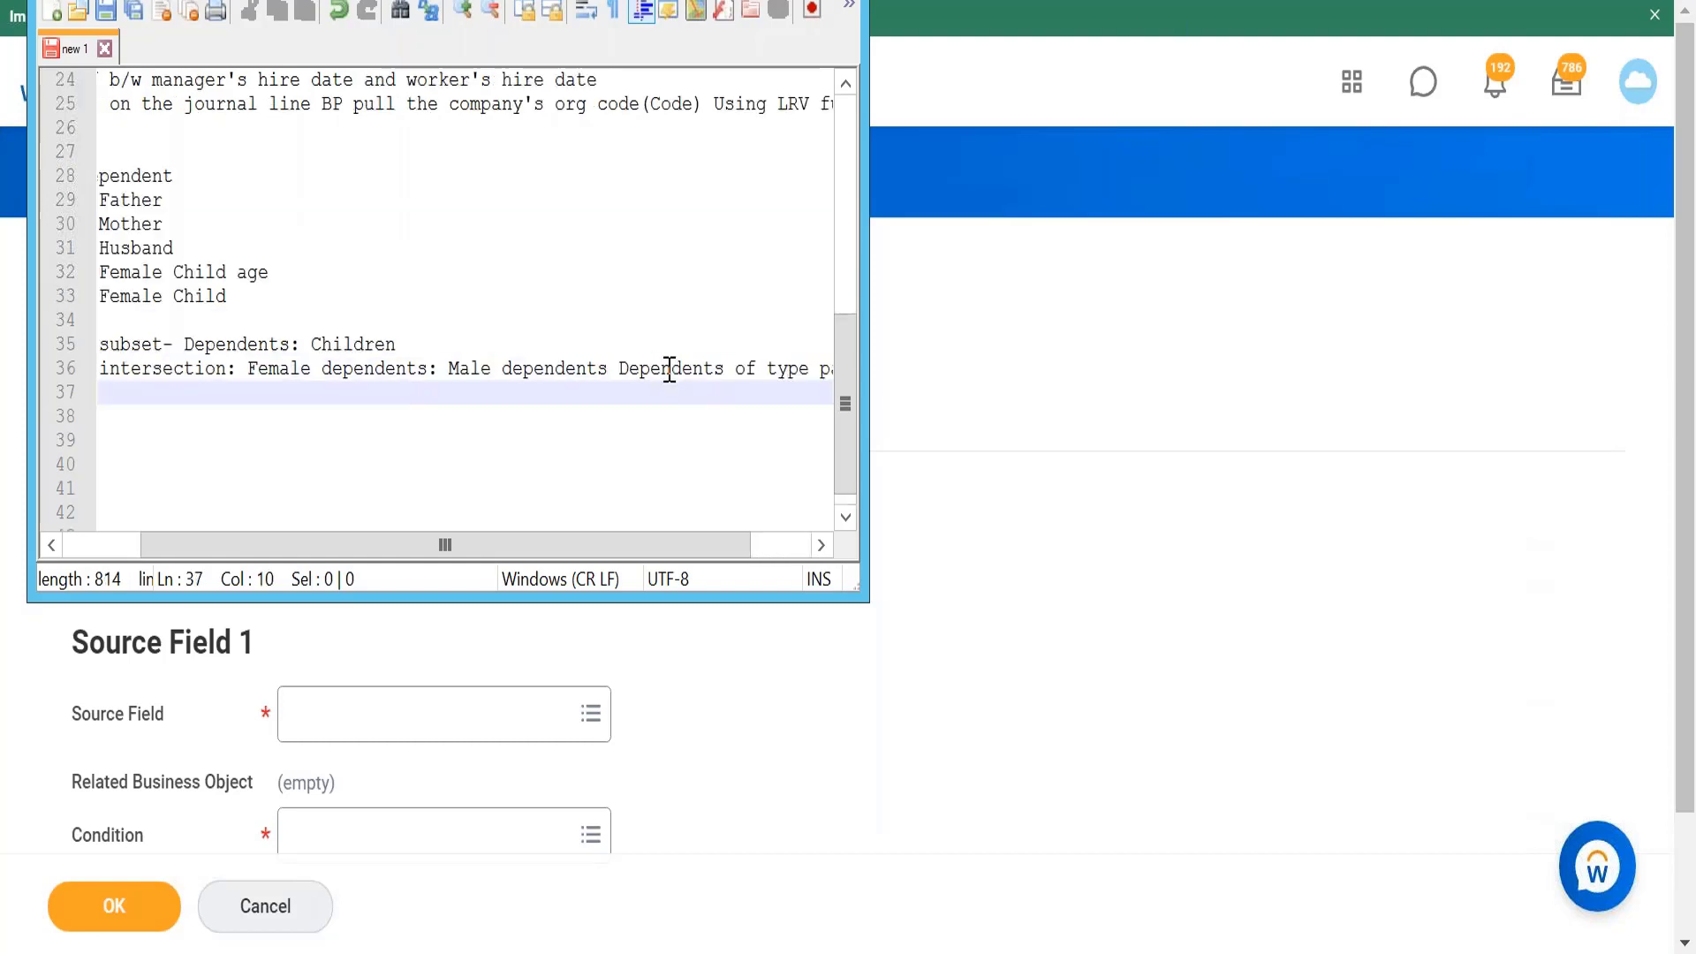
{"action": "type", "text": "Except:"}
{"action": "type", "text": "benefit"}
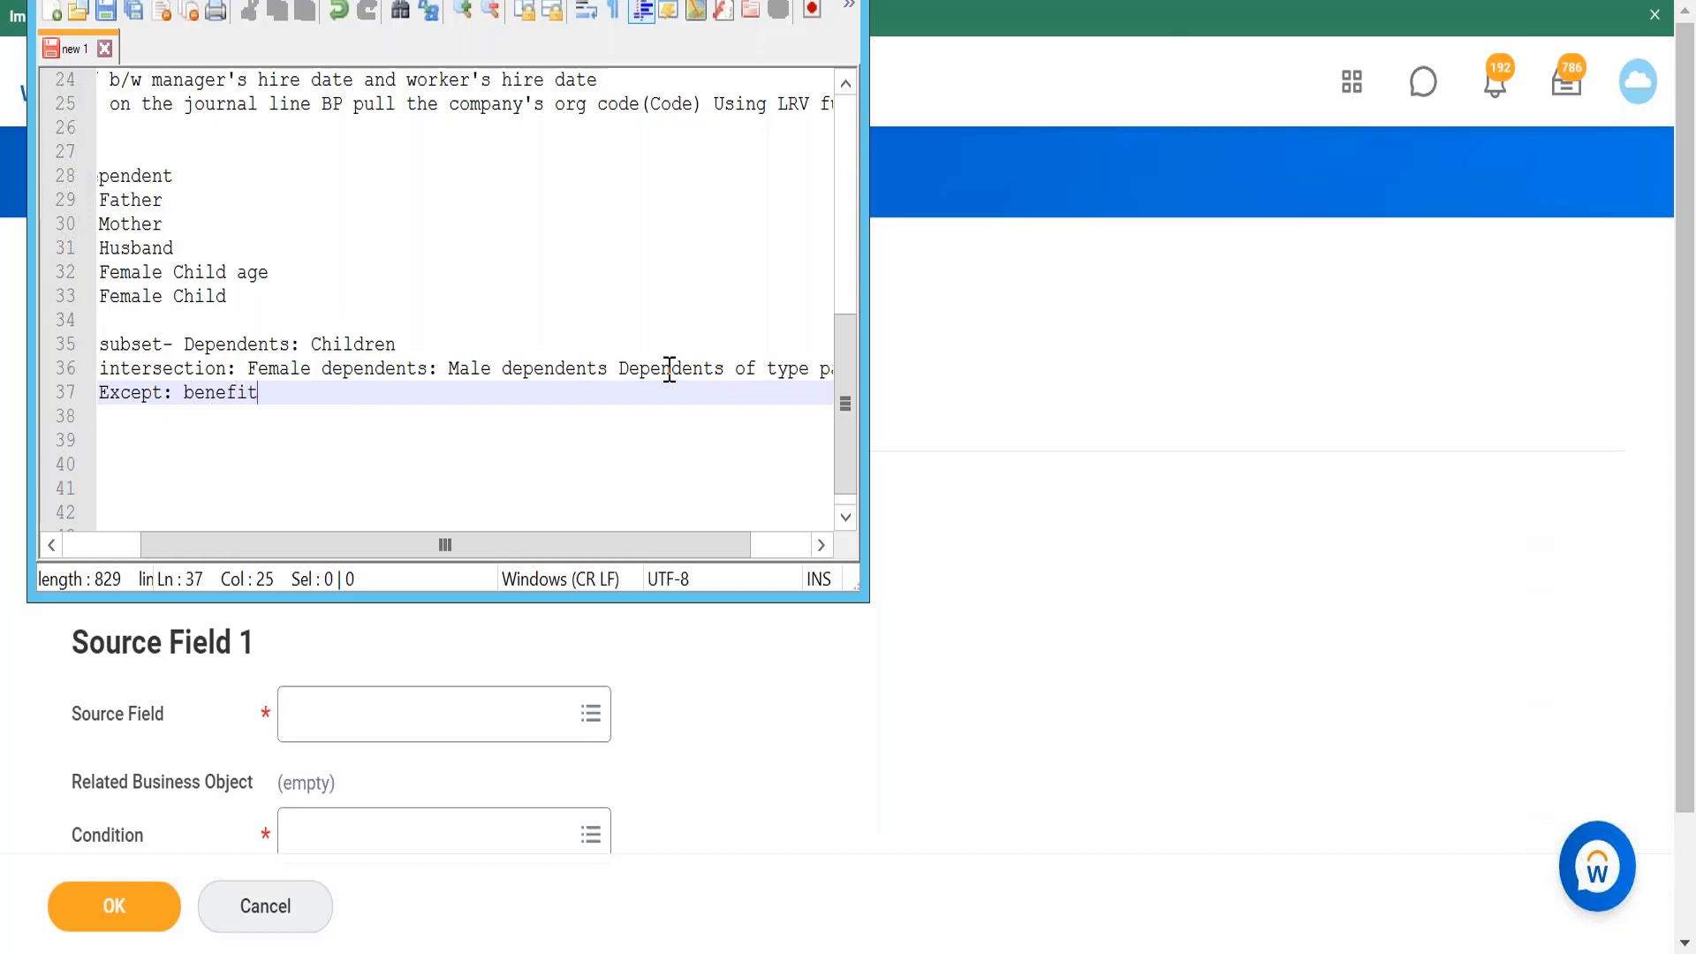
{"action": "type", "text": " eligible"}
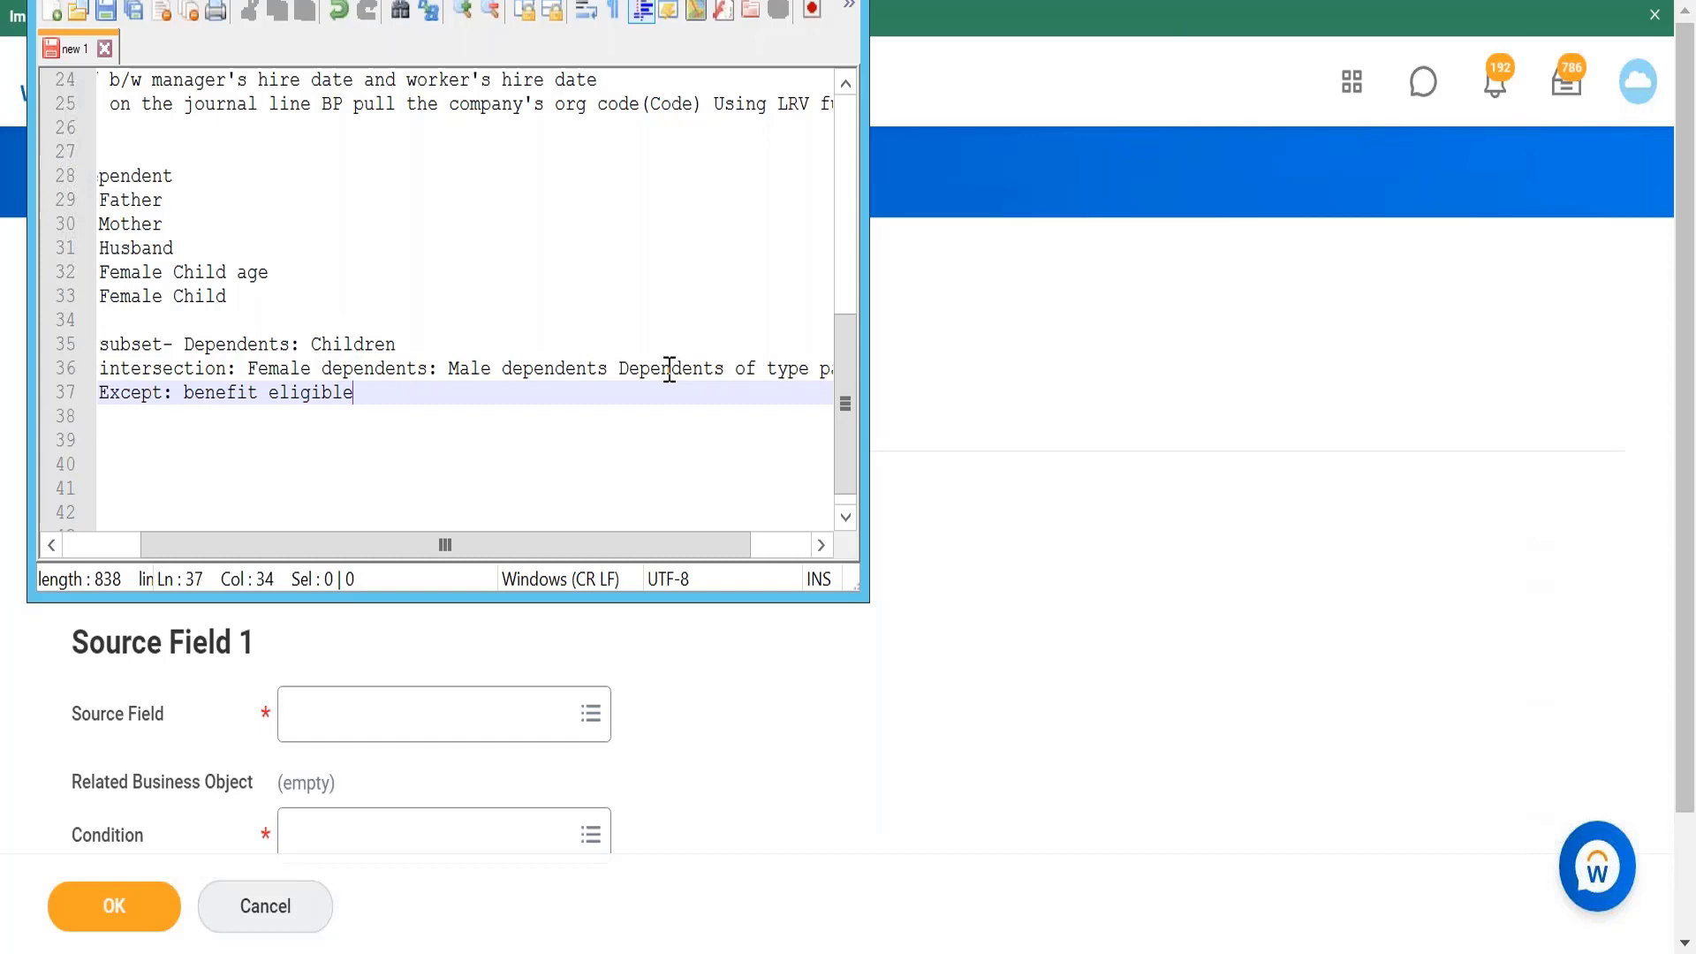
{"action": "type", "text": ": benefi"}
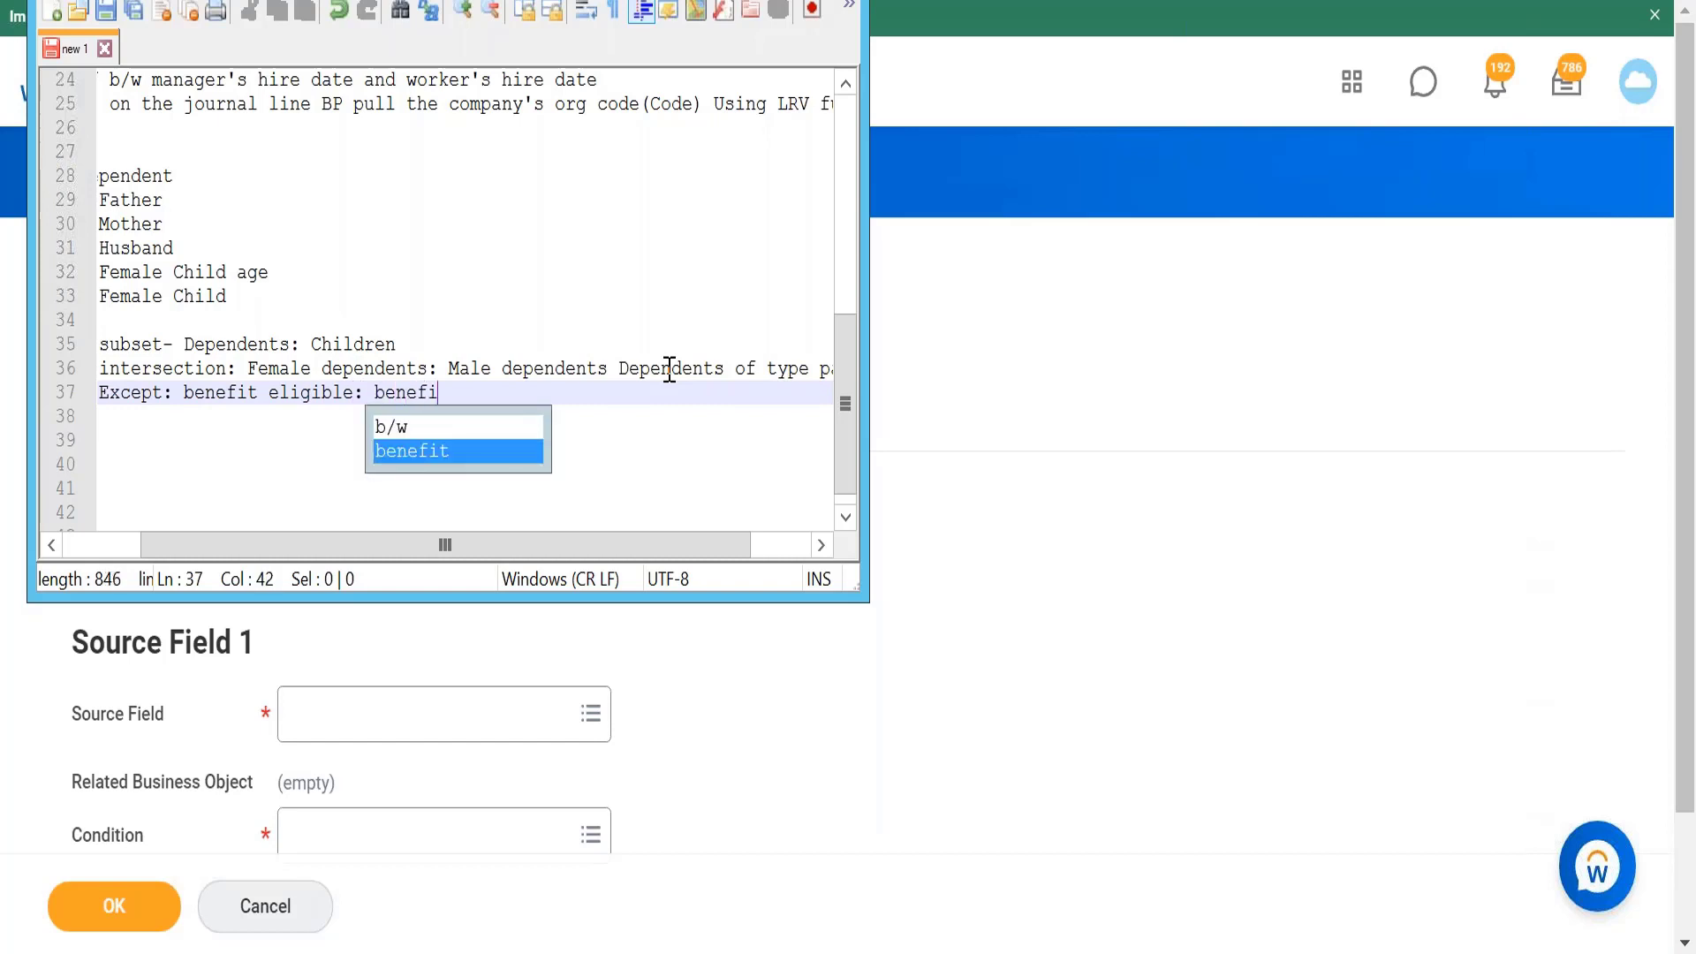
{"action": "type", "text": "ts enrolled"}
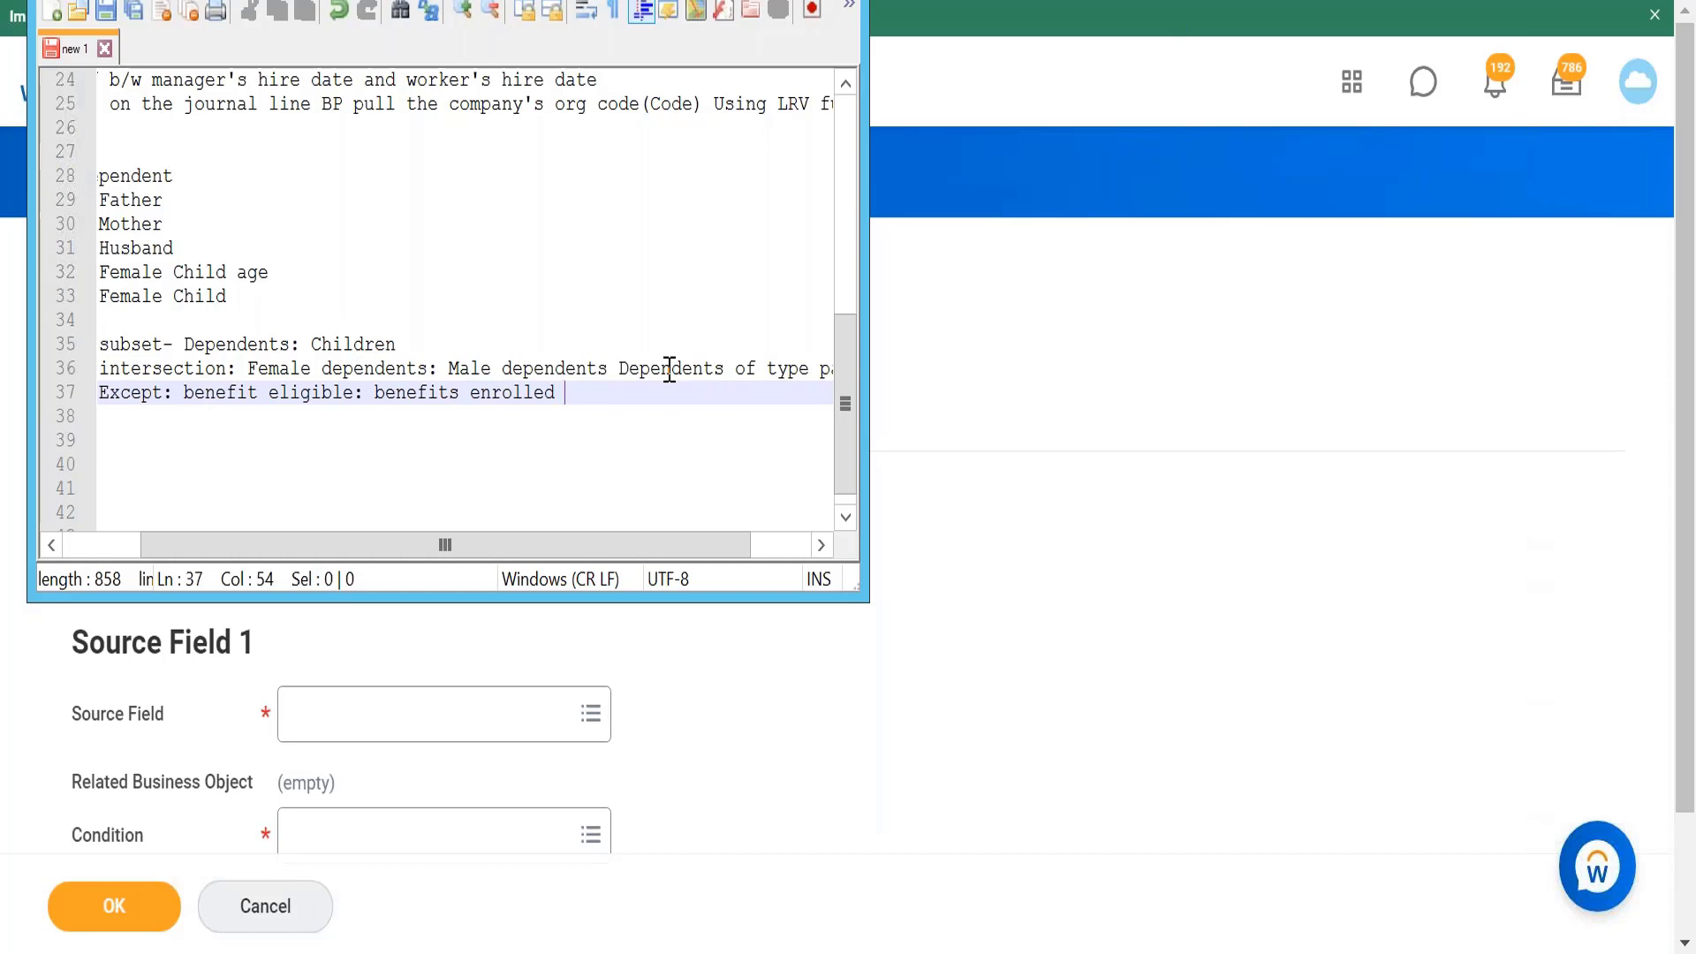
Add the line "union : Manager, hr partner, Talent partner" below the Except note.
{"action": "key", "text": "Return"}
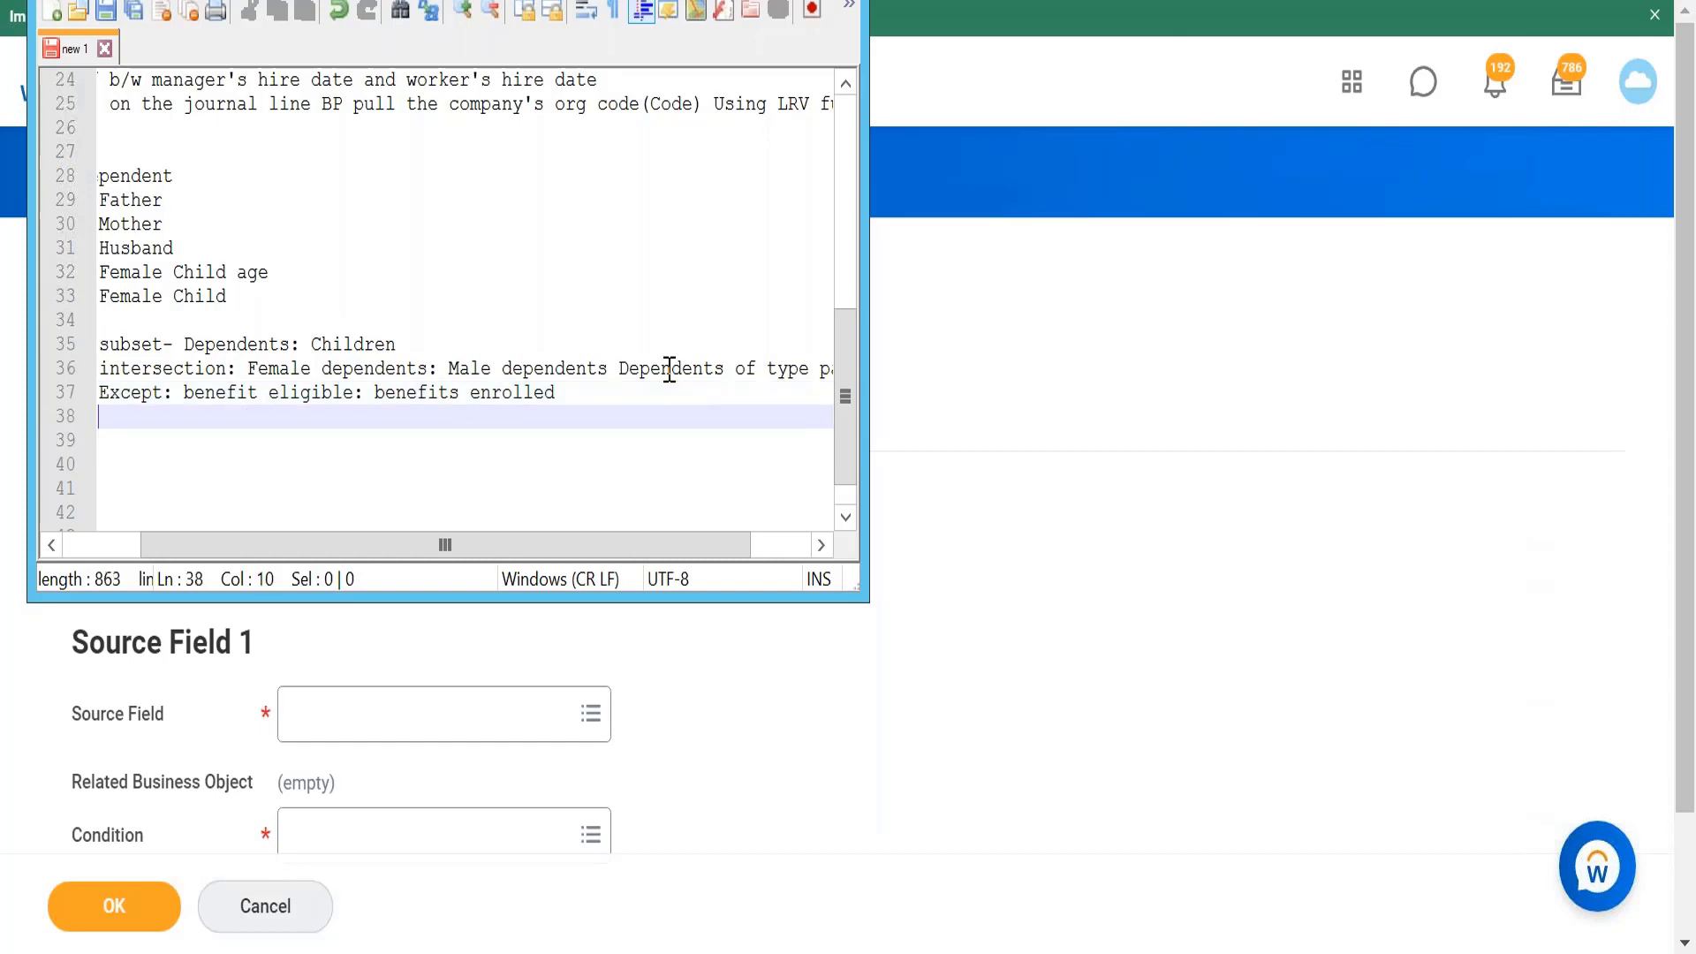
{"action": "type", "text": "unioun"}
{"action": "key", "text": "BackSpace"}
{"action": "key", "text": "BackSpace"}
{"action": "type", "text": "n :"}
{"action": "type", "text": "Manager, hr partner, Talent "}
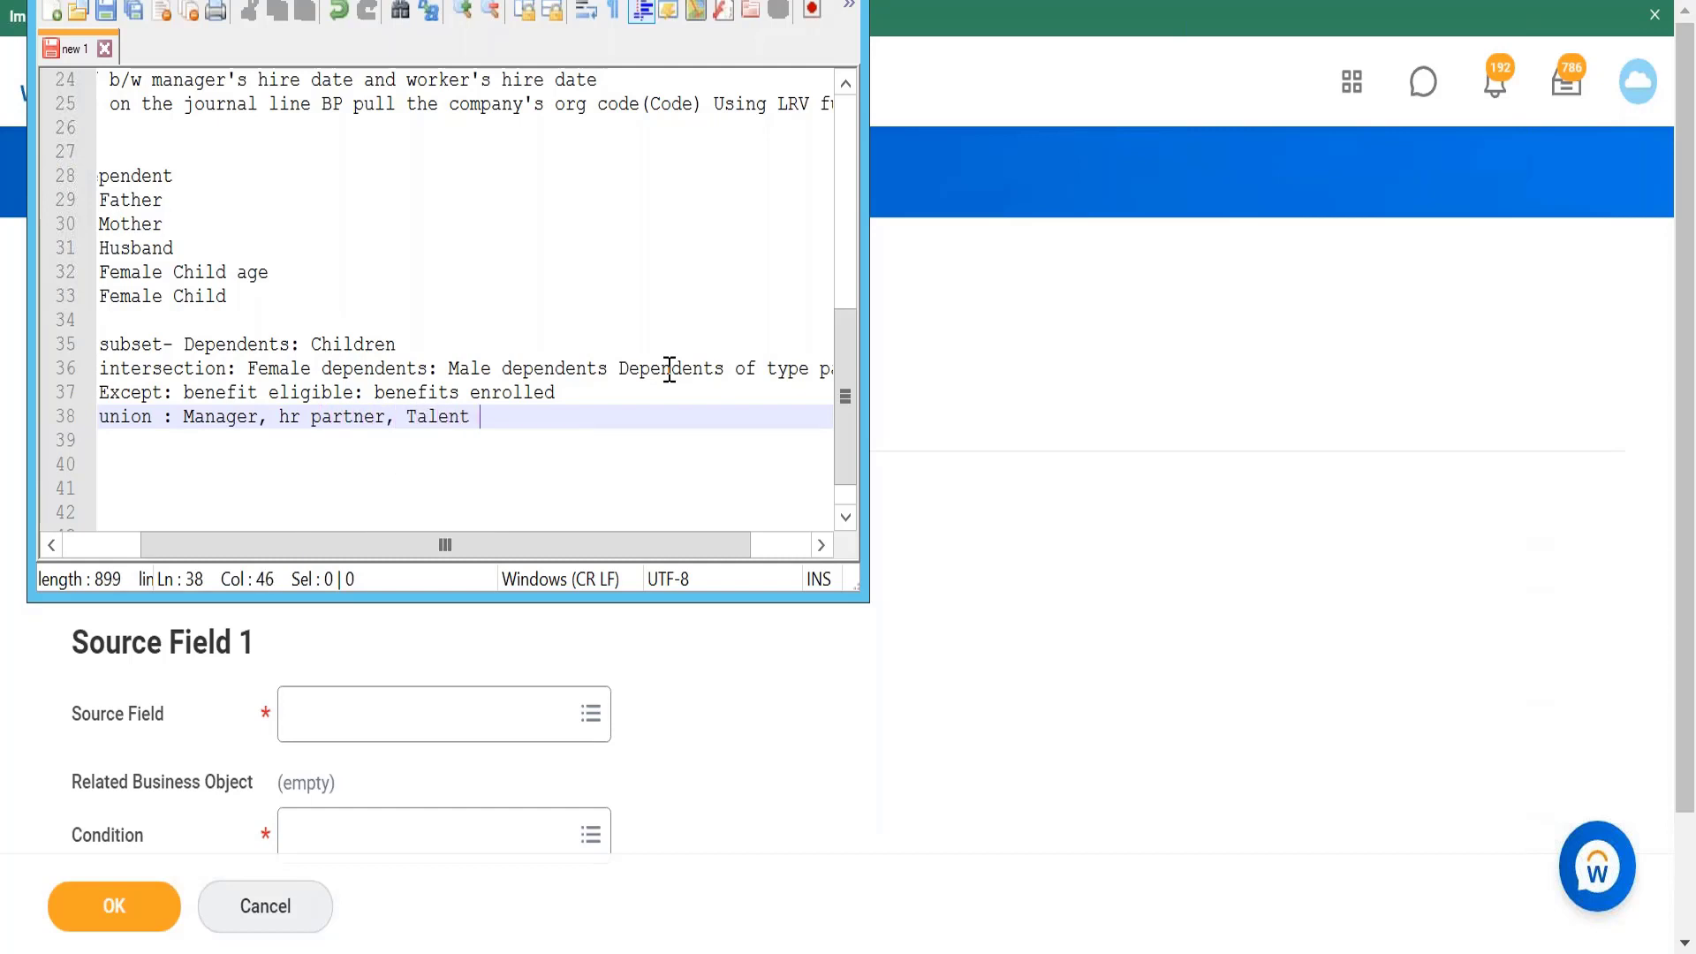
{"action": "type", "text": "partner"}
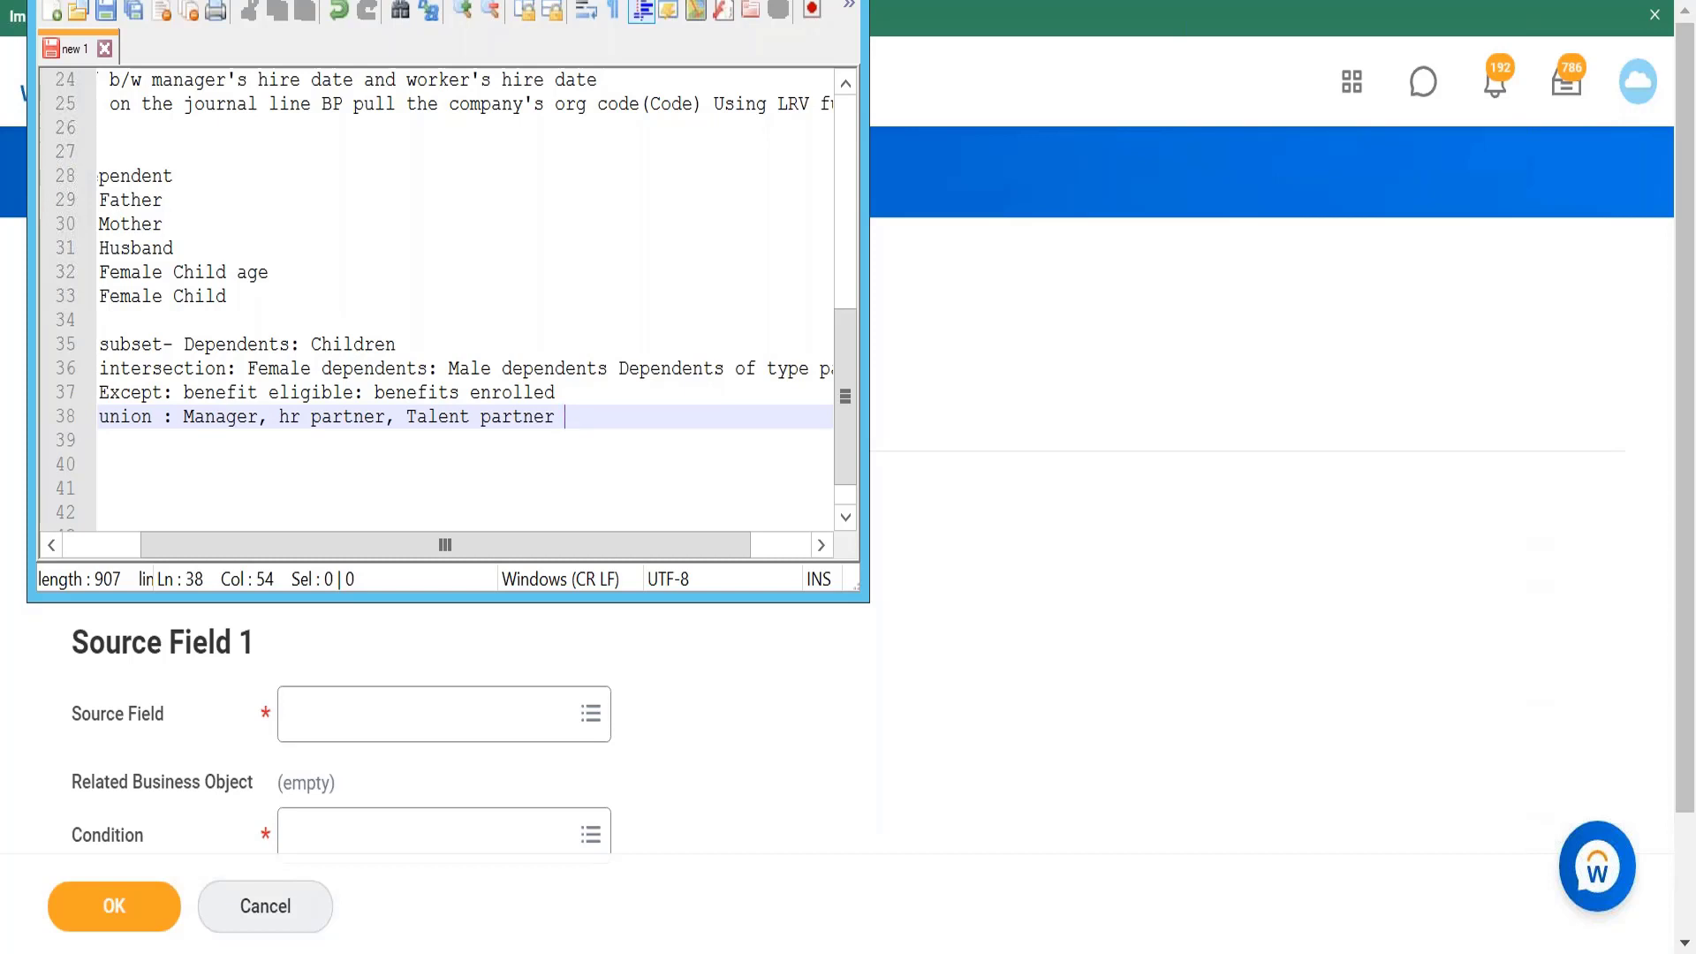
Switch back to Workday and set Dependents as the source field of the Subset operation in CF EMI Female Children.
{"action": "key", "text": "alt+Tab"}
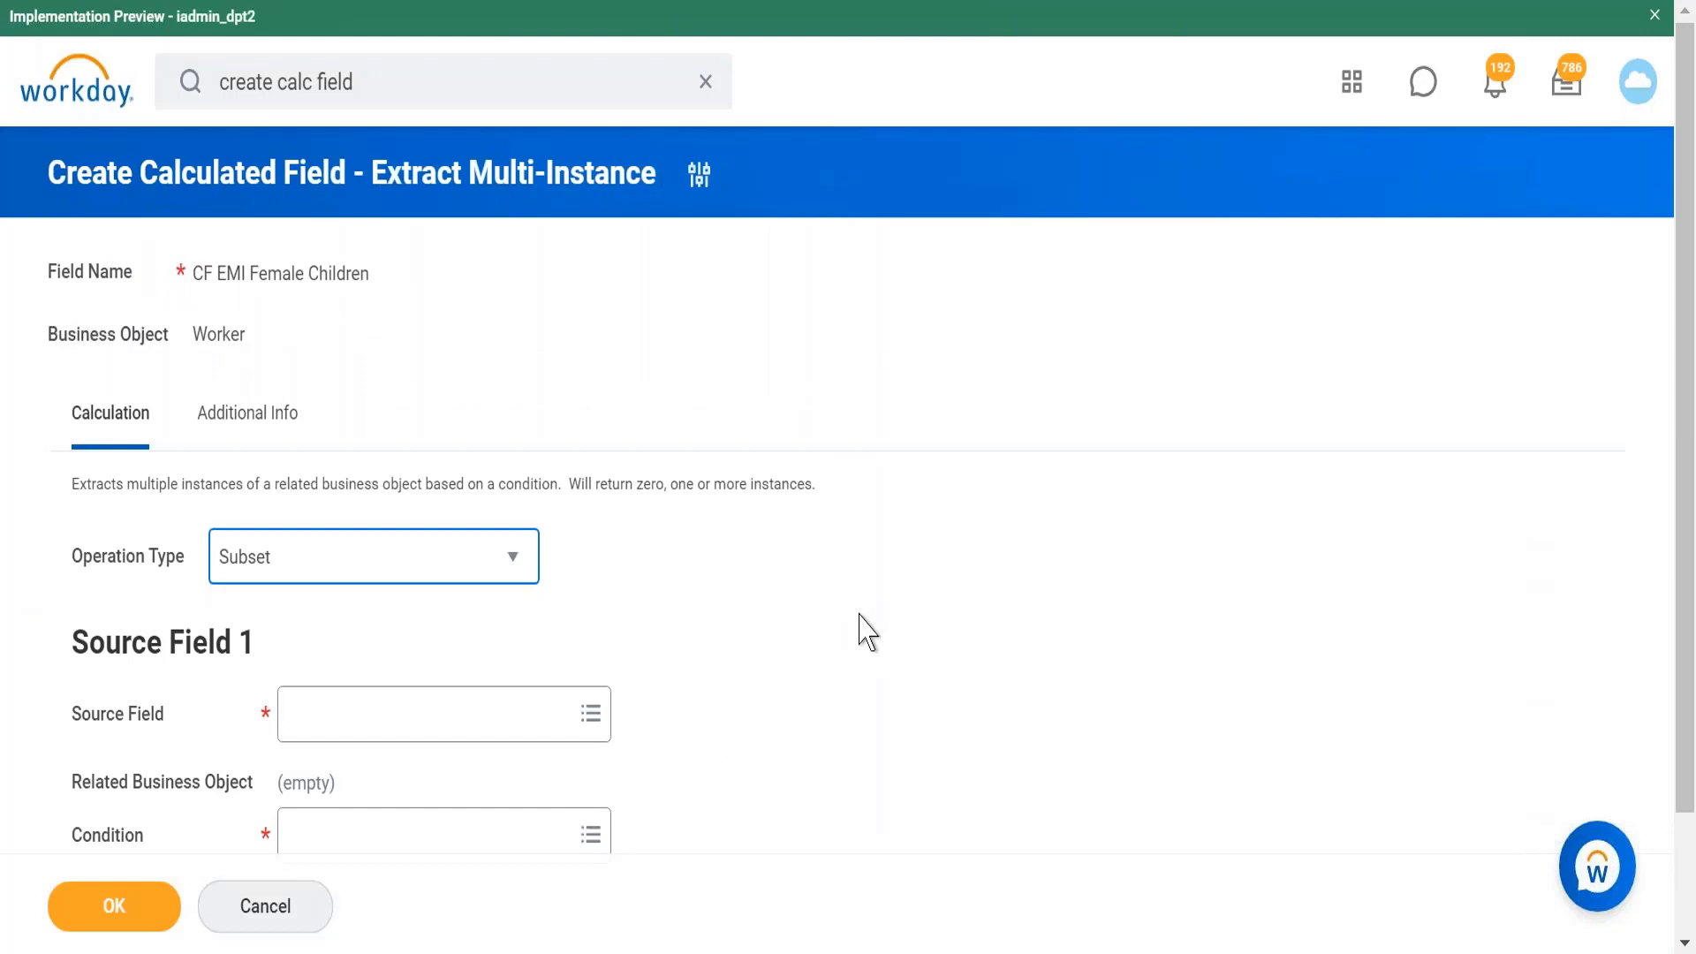
{"action": "scroll", "coordinate": [868, 632], "scroll_direction": "down", "scroll_amount": 3}
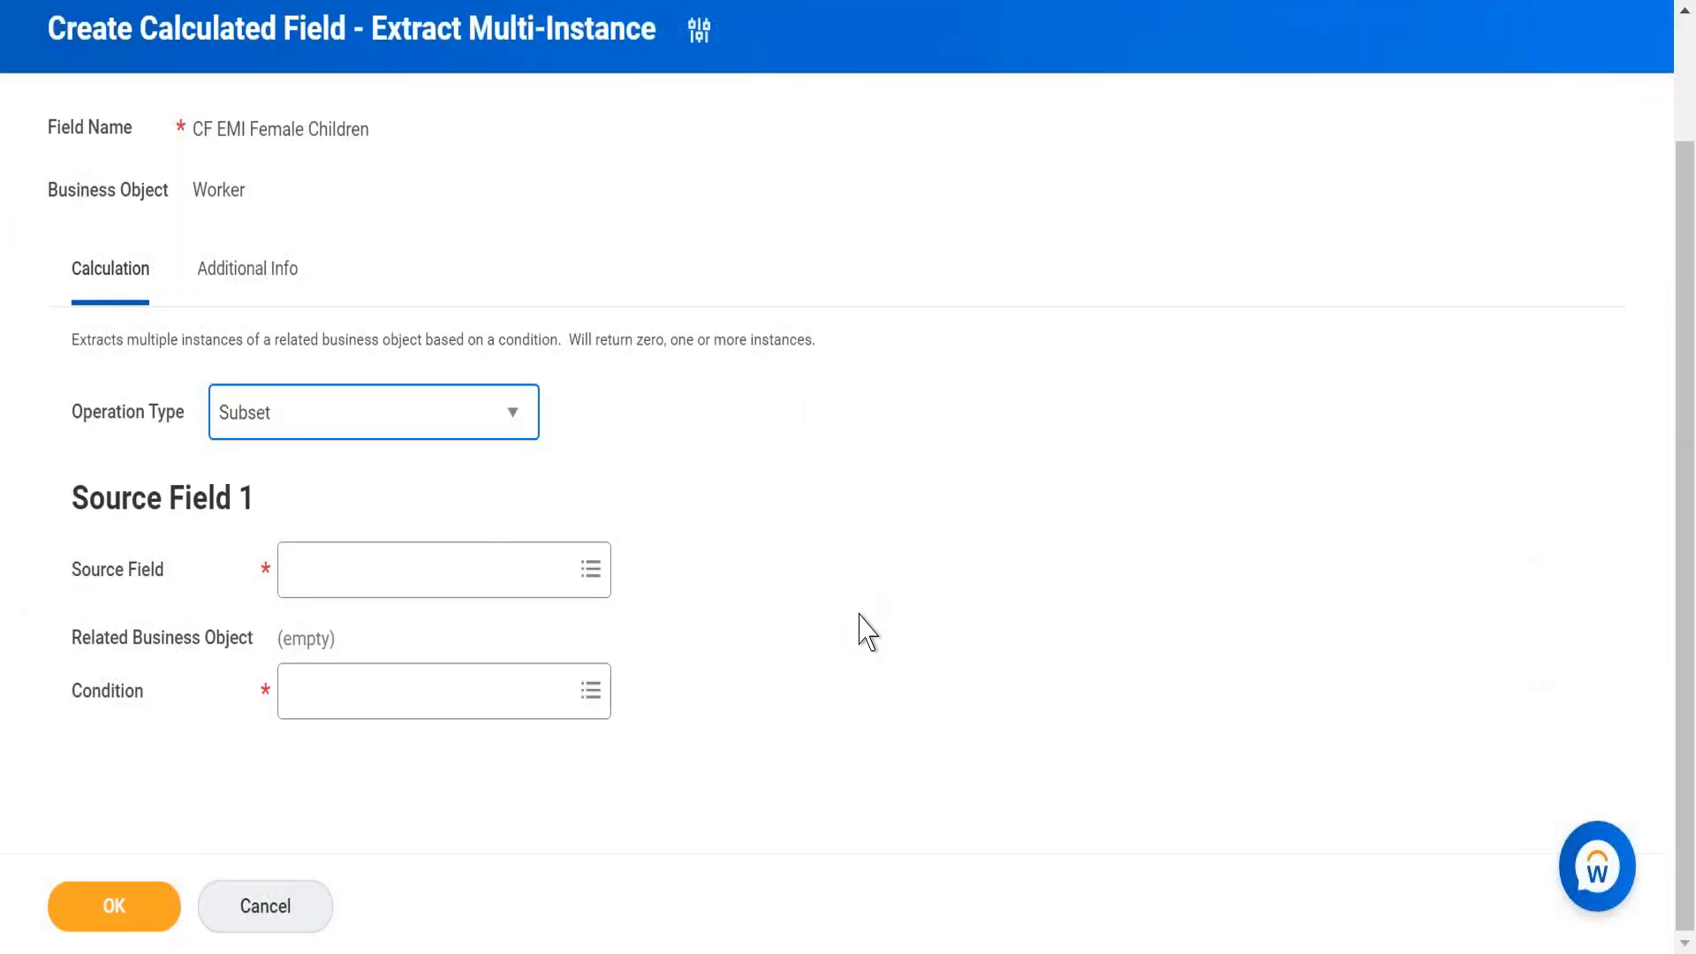
{"action": "left_click", "coordinate": [509, 419]}
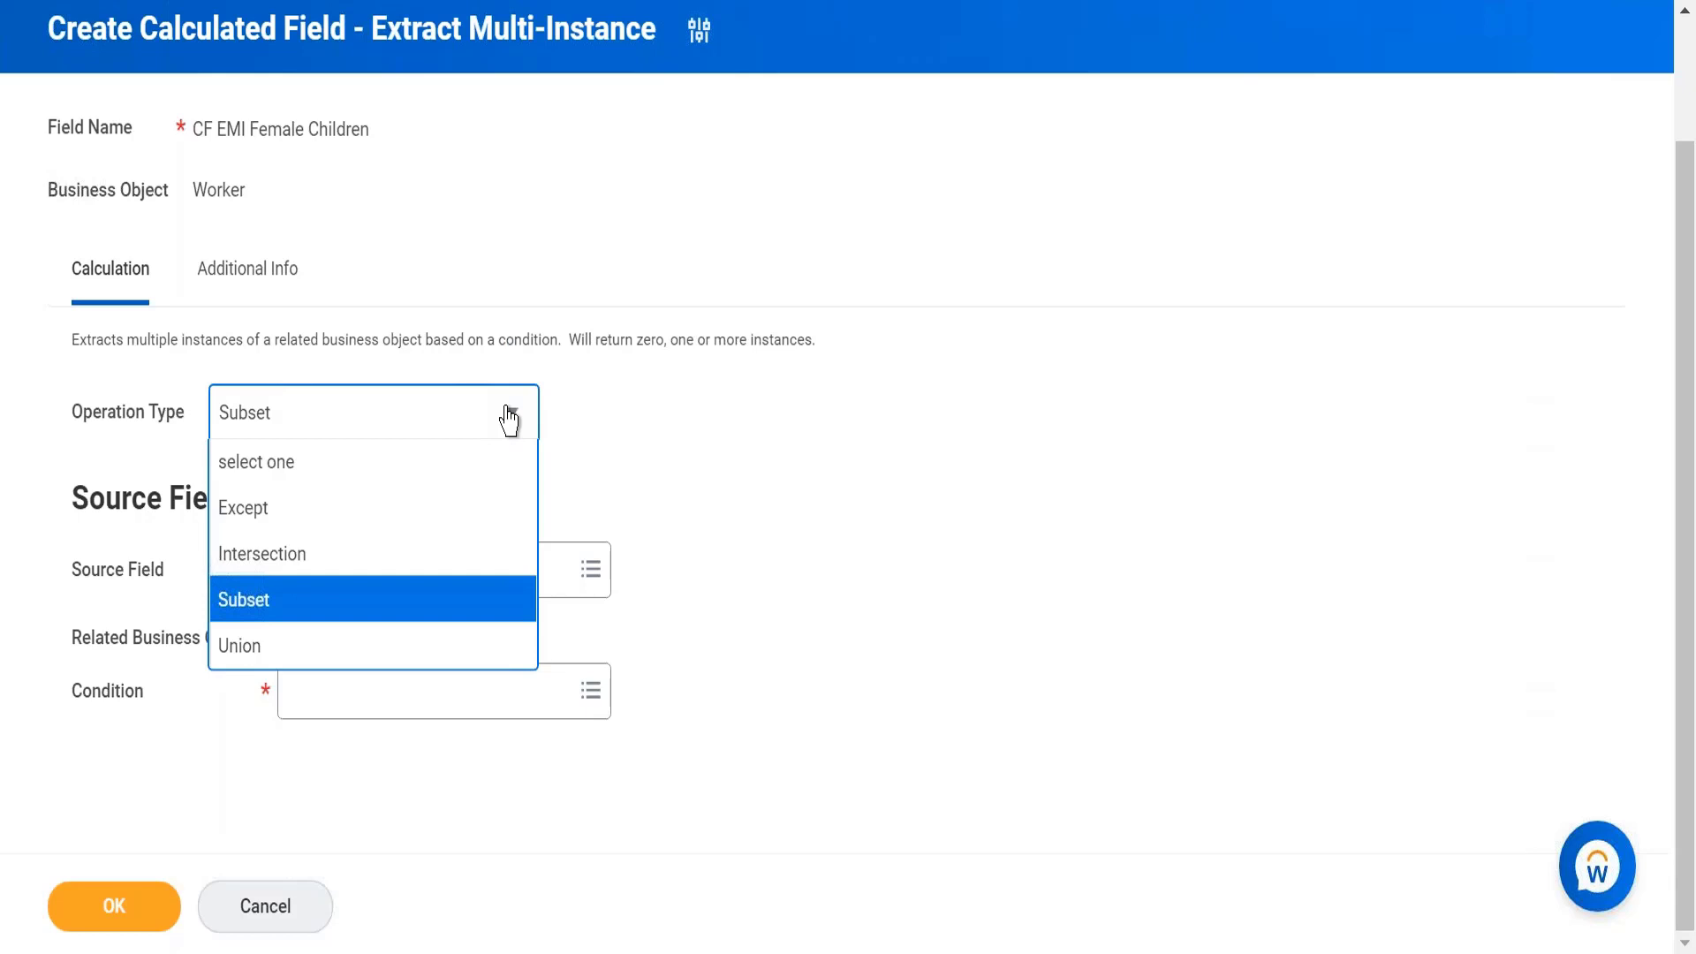
{"action": "left_click", "coordinate": [468, 607]}
{"action": "left_click", "coordinate": [541, 586]}
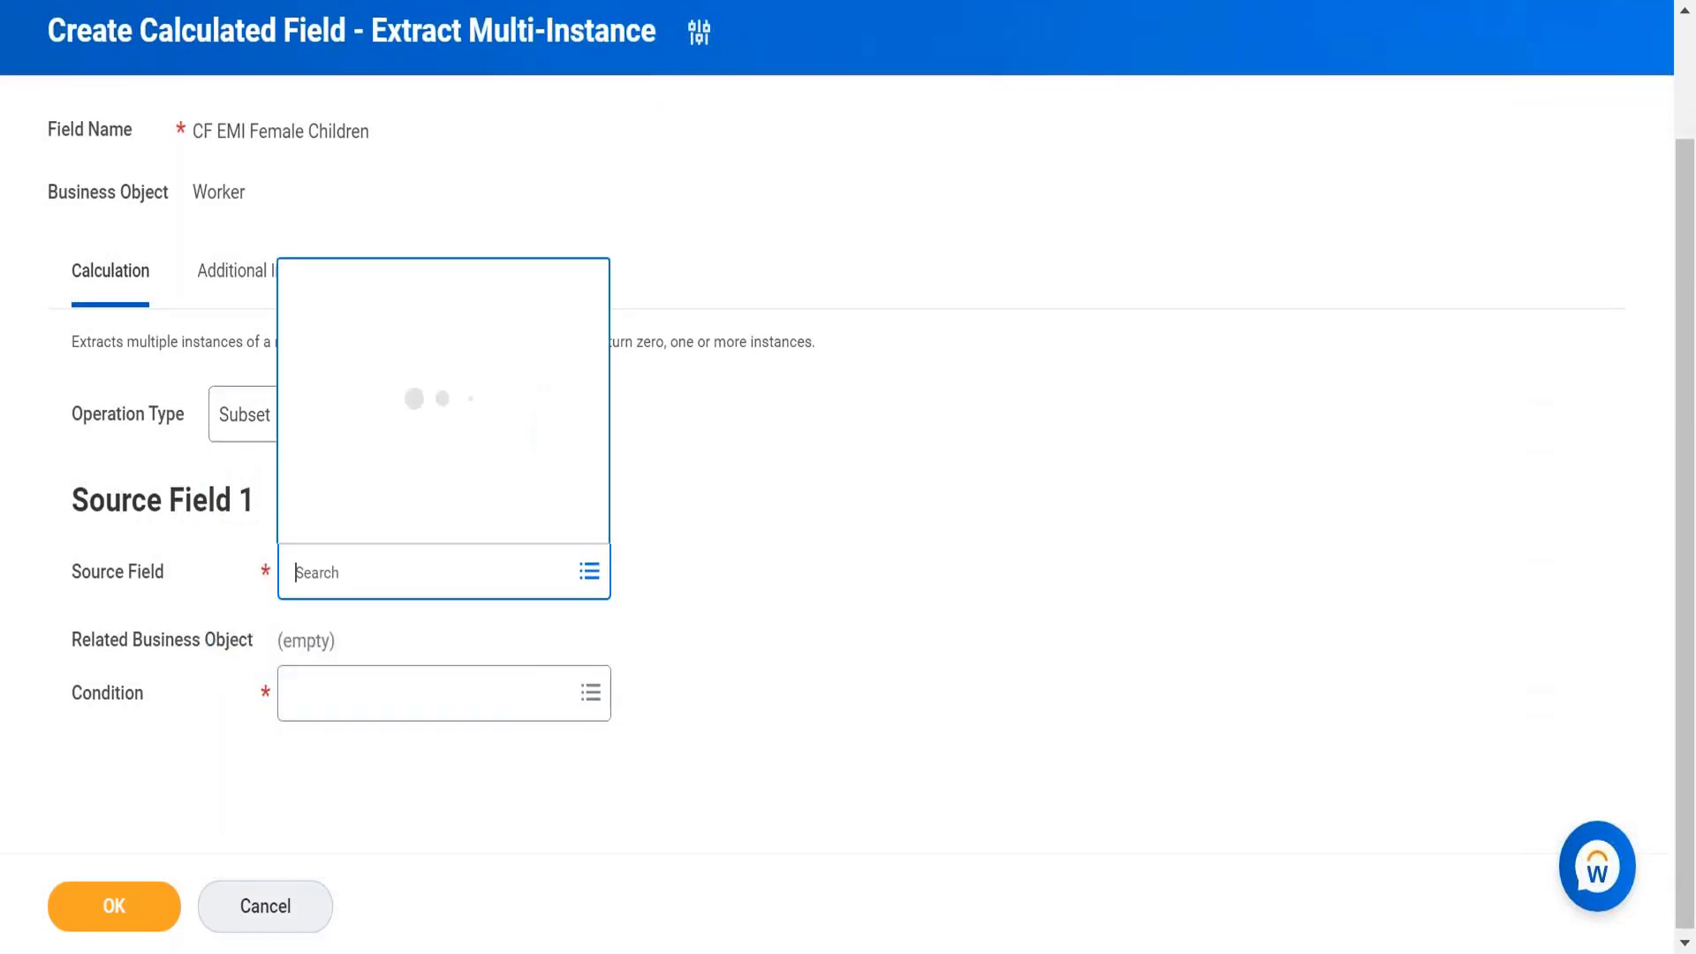
{"action": "type", "text": "dependent"}
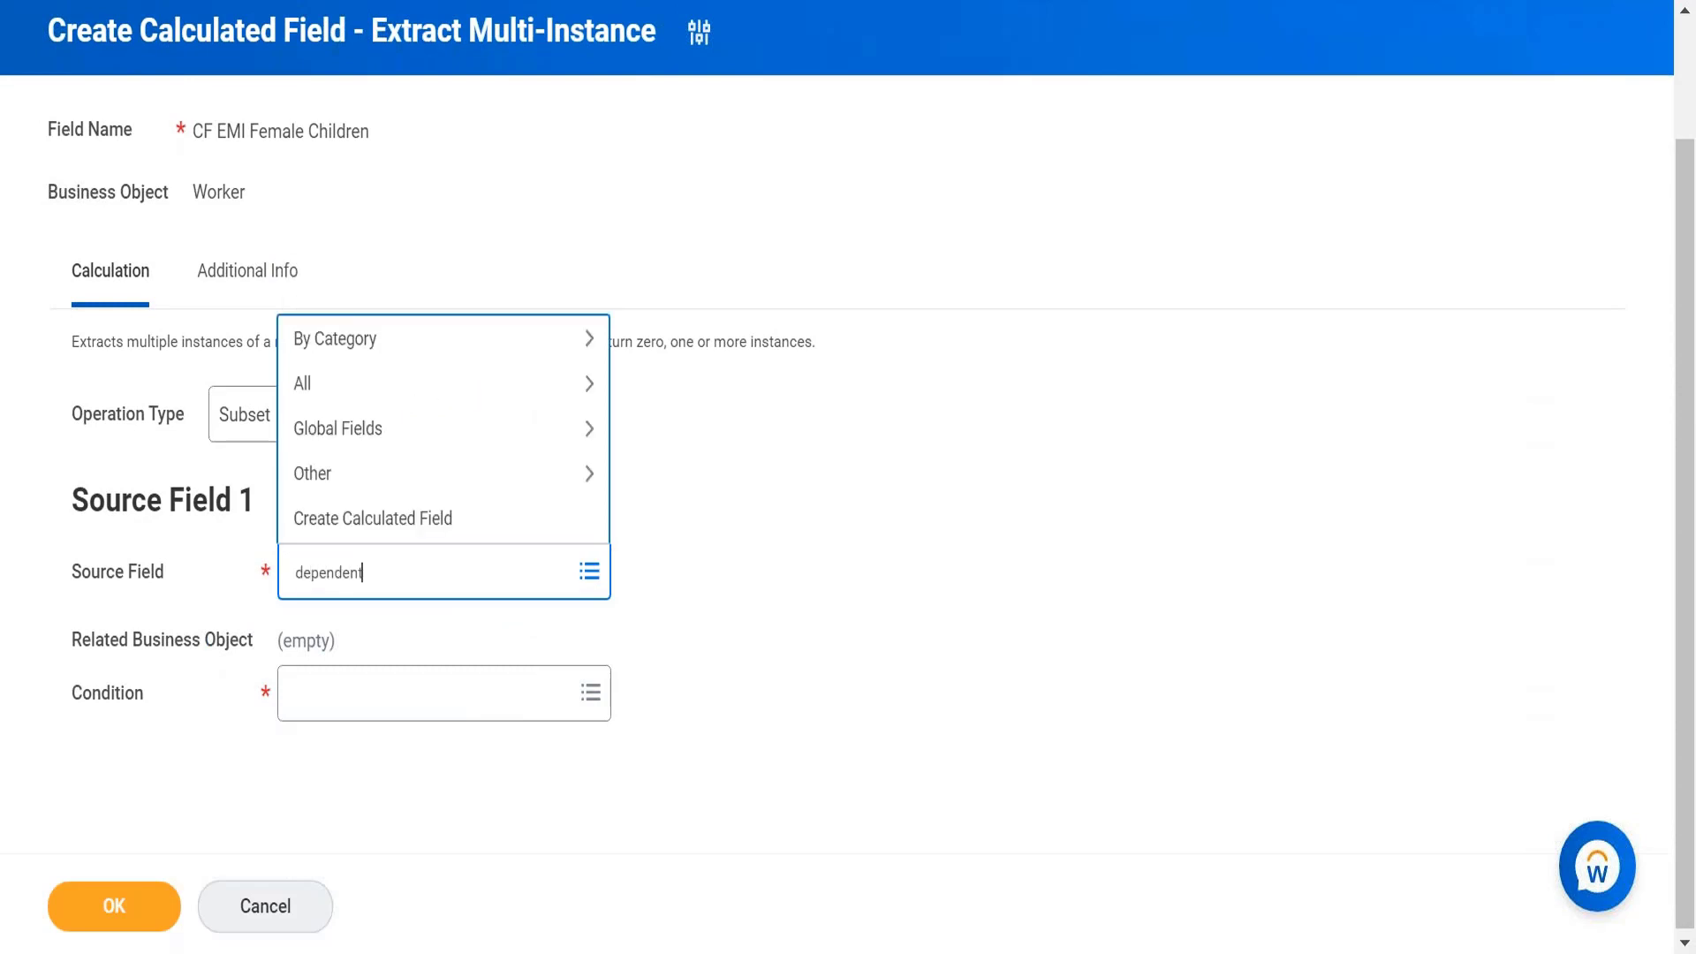
{"action": "key", "text": "Return"}
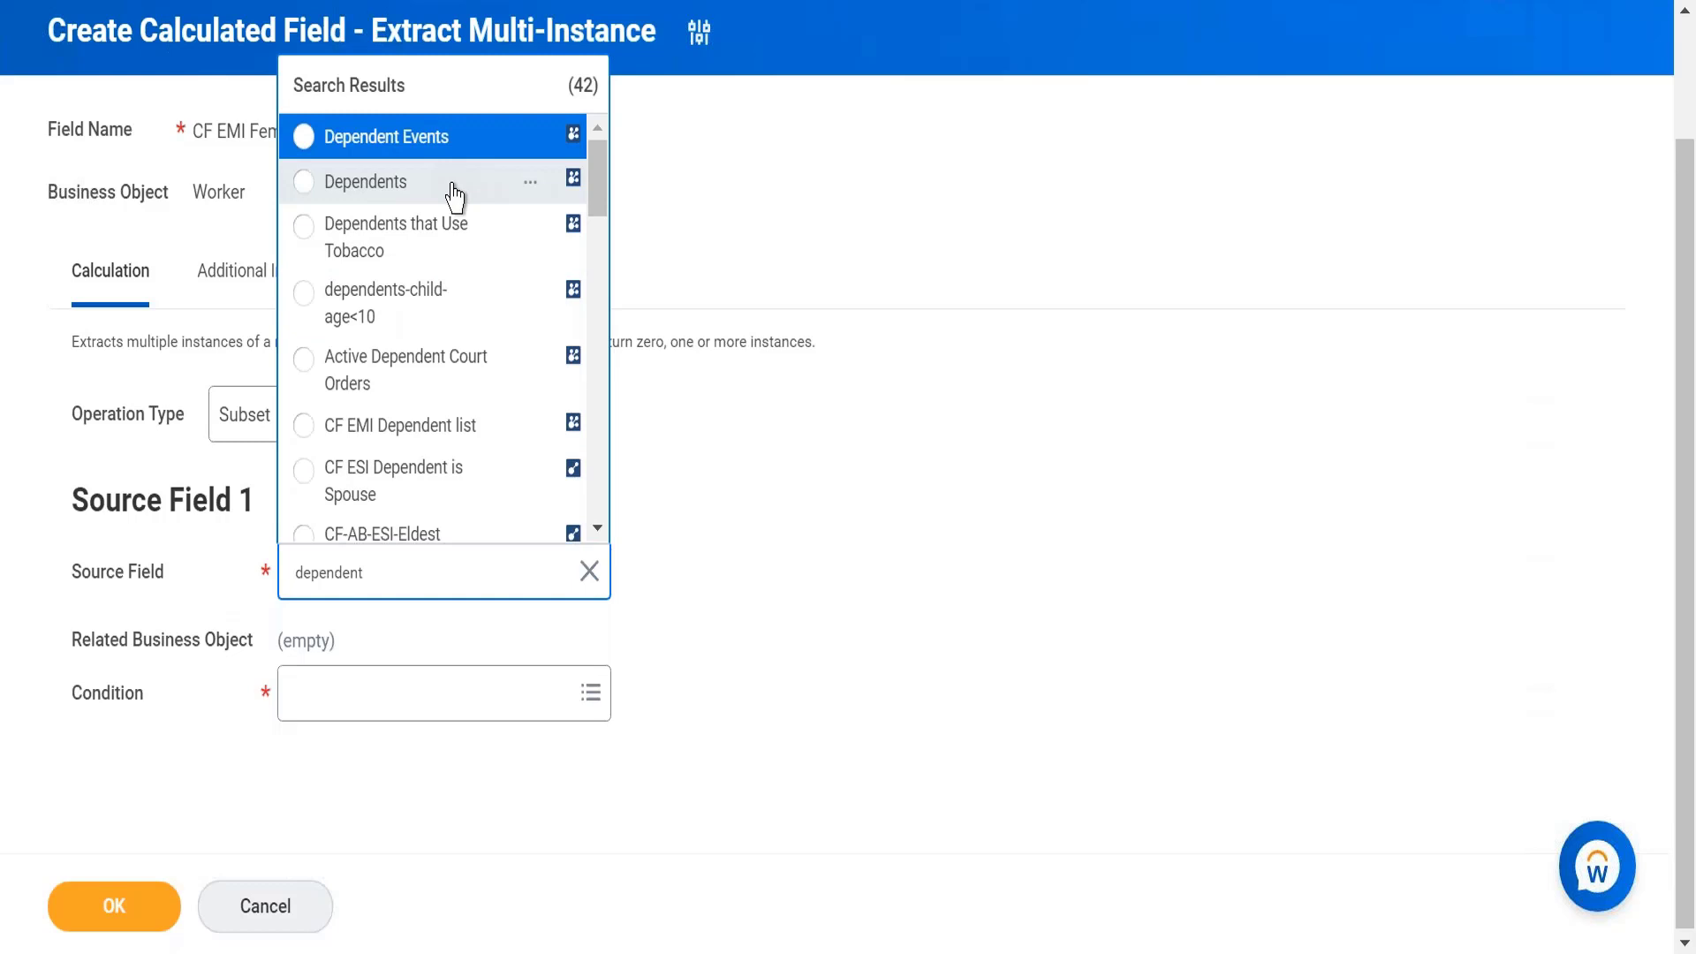
{"action": "left_click", "coordinate": [455, 196]}
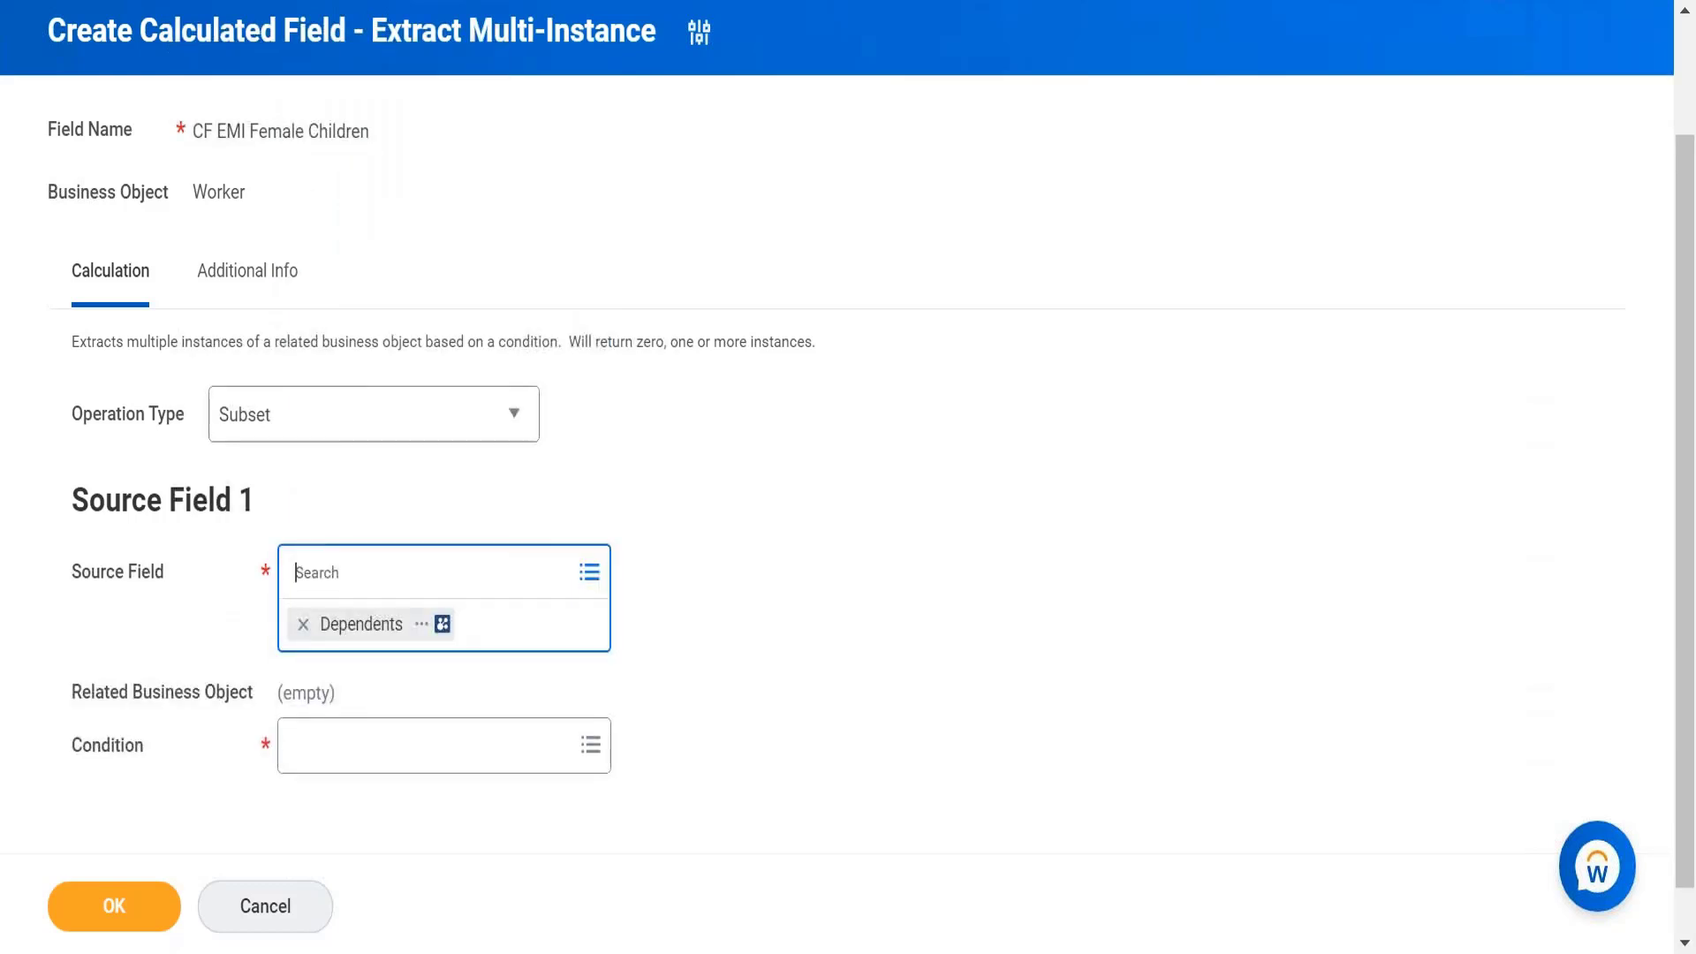
{"action": "left_click", "coordinate": [543, 763]}
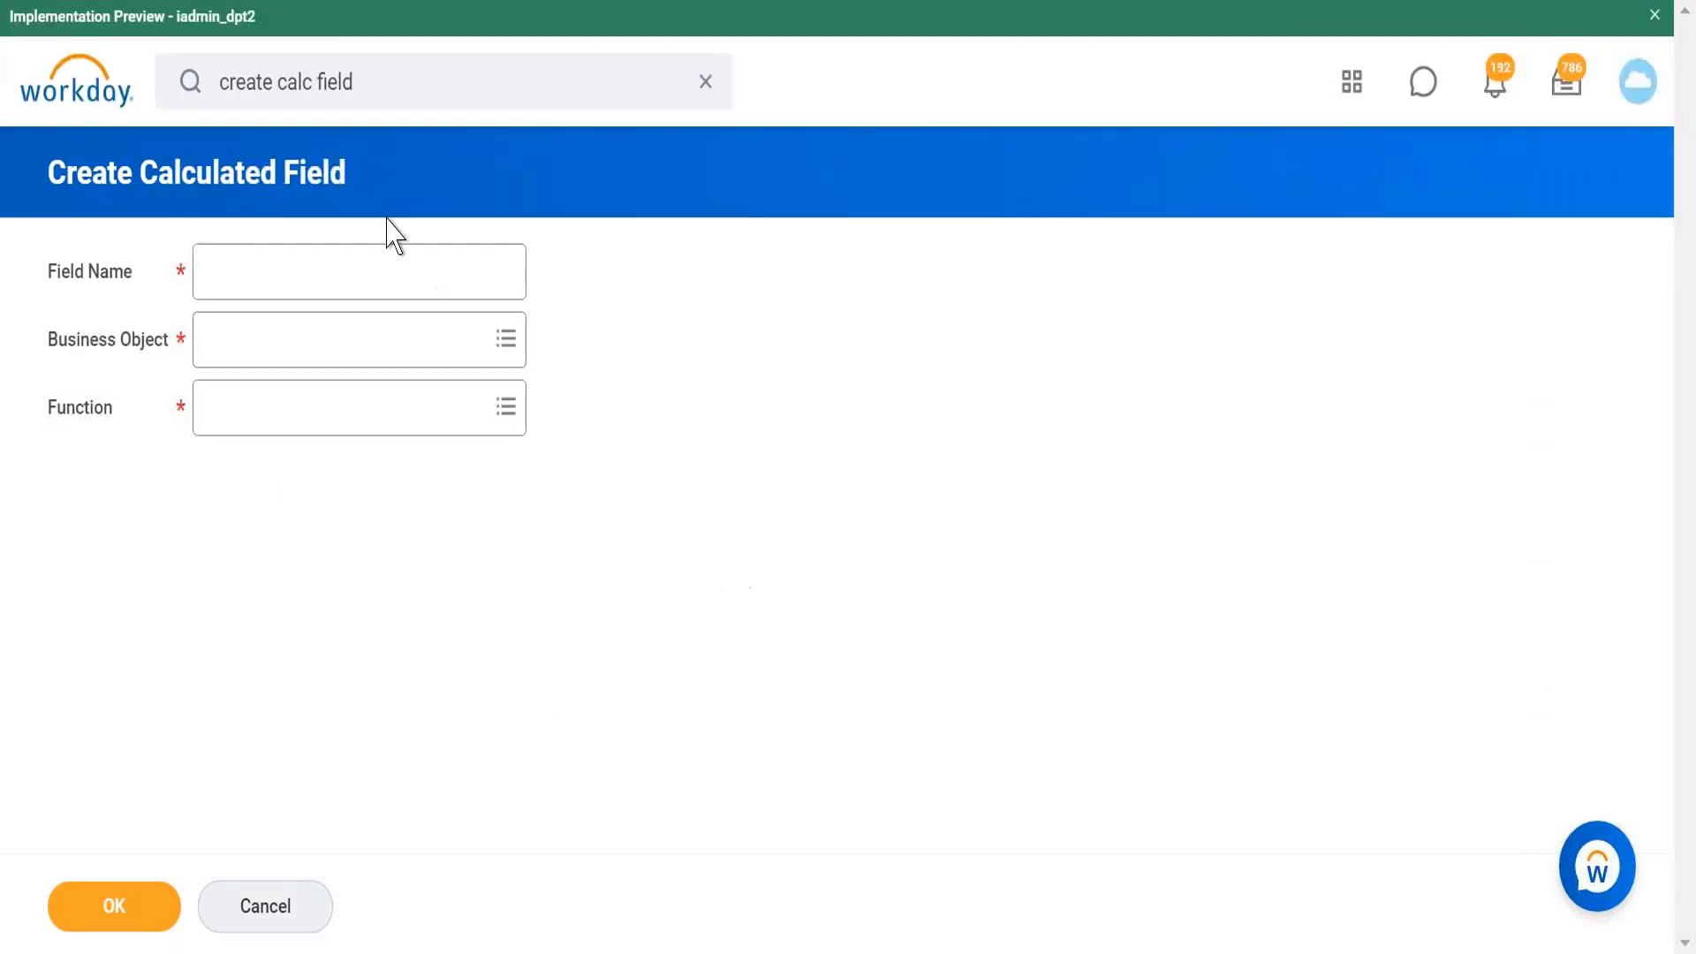
{"action": "left_click", "coordinate": [413, 266]}
{"action": "type", "text": "CF T"}
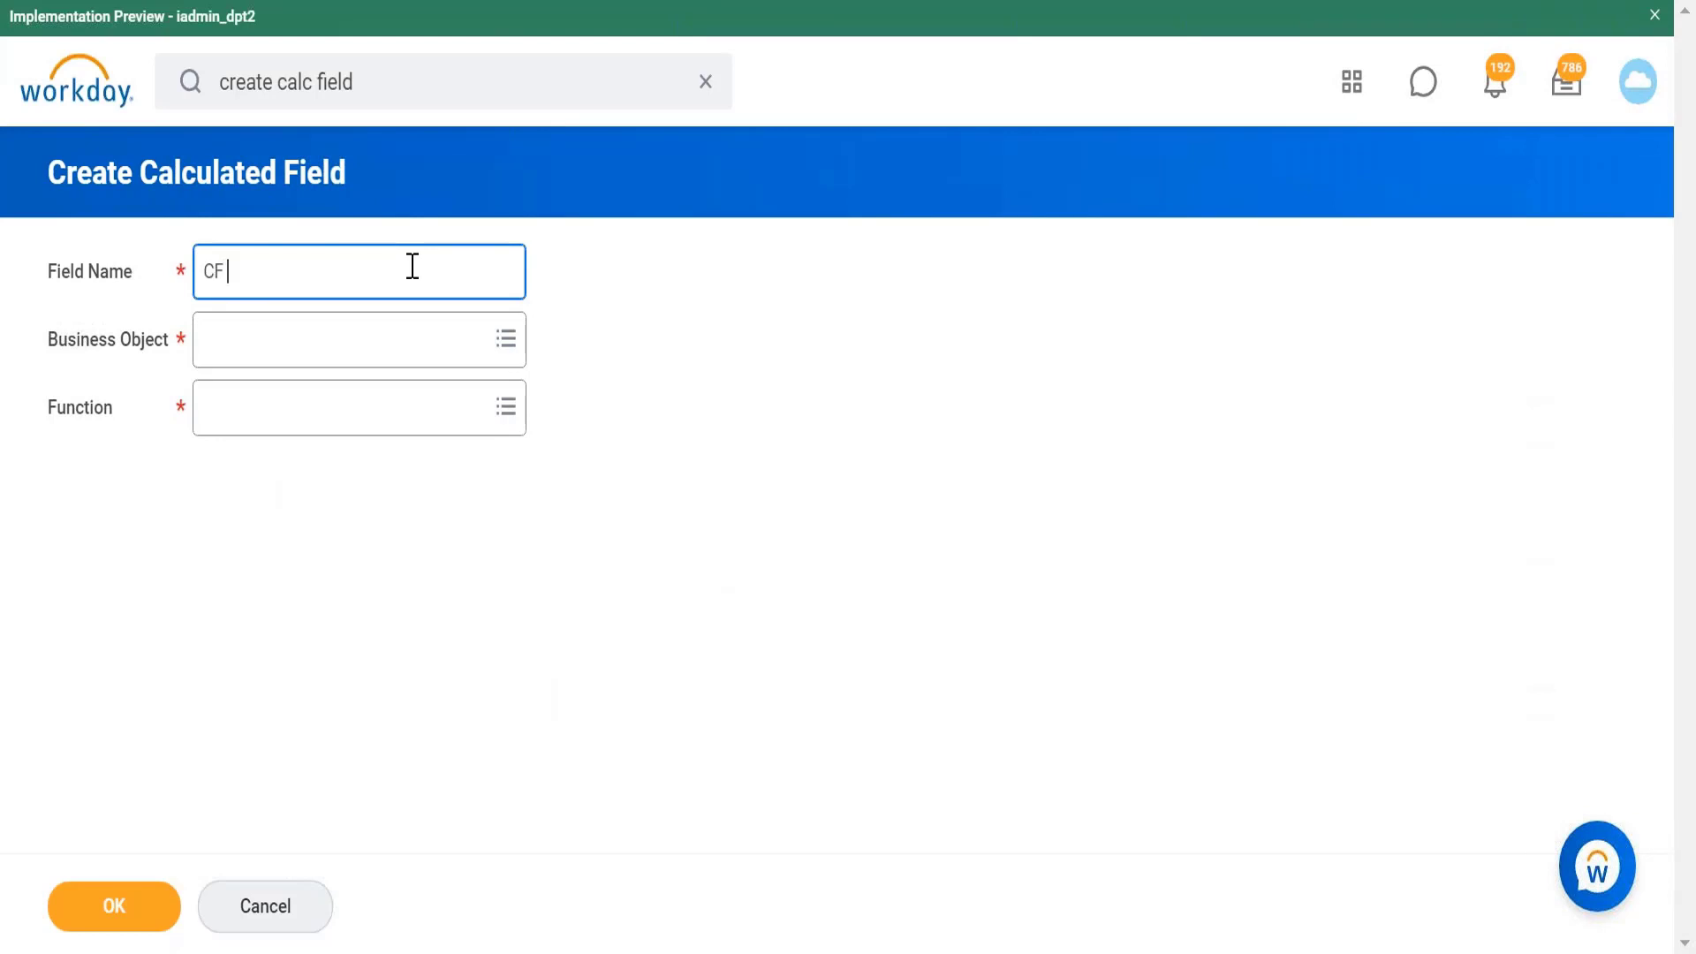
{"action": "type", "text": "/f Re"}
{"action": "key", "text": "BackSpace"}
{"action": "key", "text": "BackSpace"}
{"action": "type", "text": "Femai"}
{"action": "key", "text": "BackSpace"}
{"action": "type", "text": "le Children"}
{"action": "left_click", "coordinate": [416, 335]}
{"action": "key", "text": "Return"}
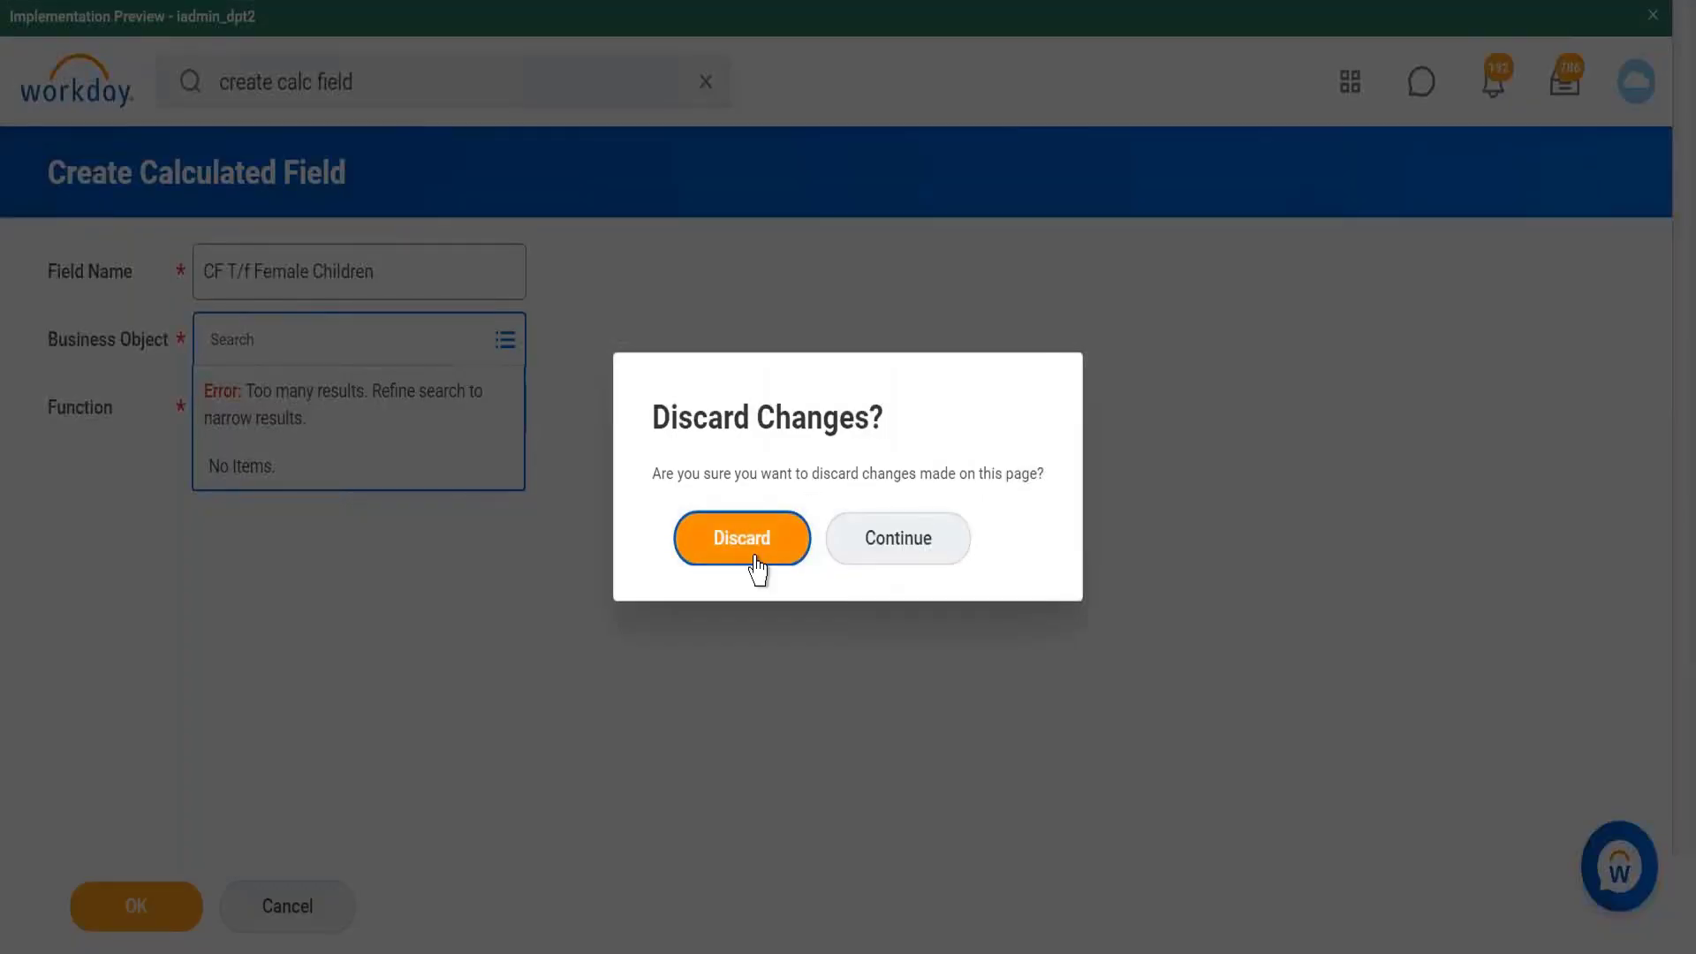
{"action": "left_click", "coordinate": [746, 548]}
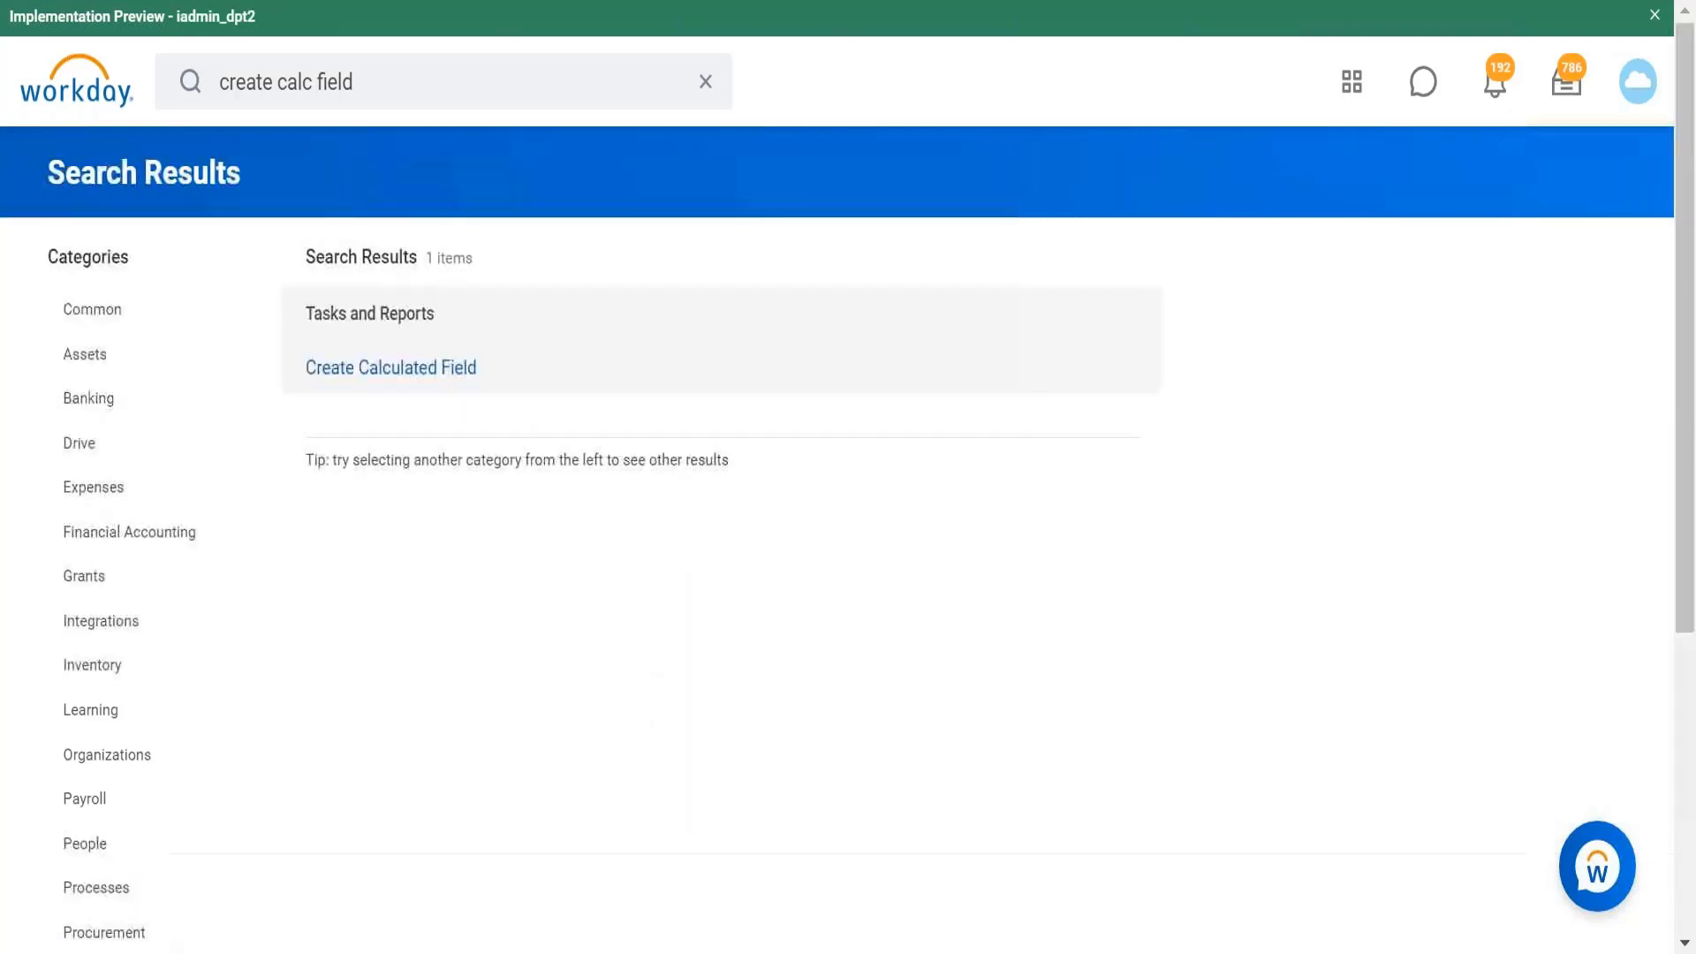
Start a new calculated field named "CF EMI Female Children" on the Worker business object.
{"action": "left_click", "coordinate": [426, 378]}
{"action": "left_click", "coordinate": [423, 275]}
{"action": "type", "text": "CF EMI "}
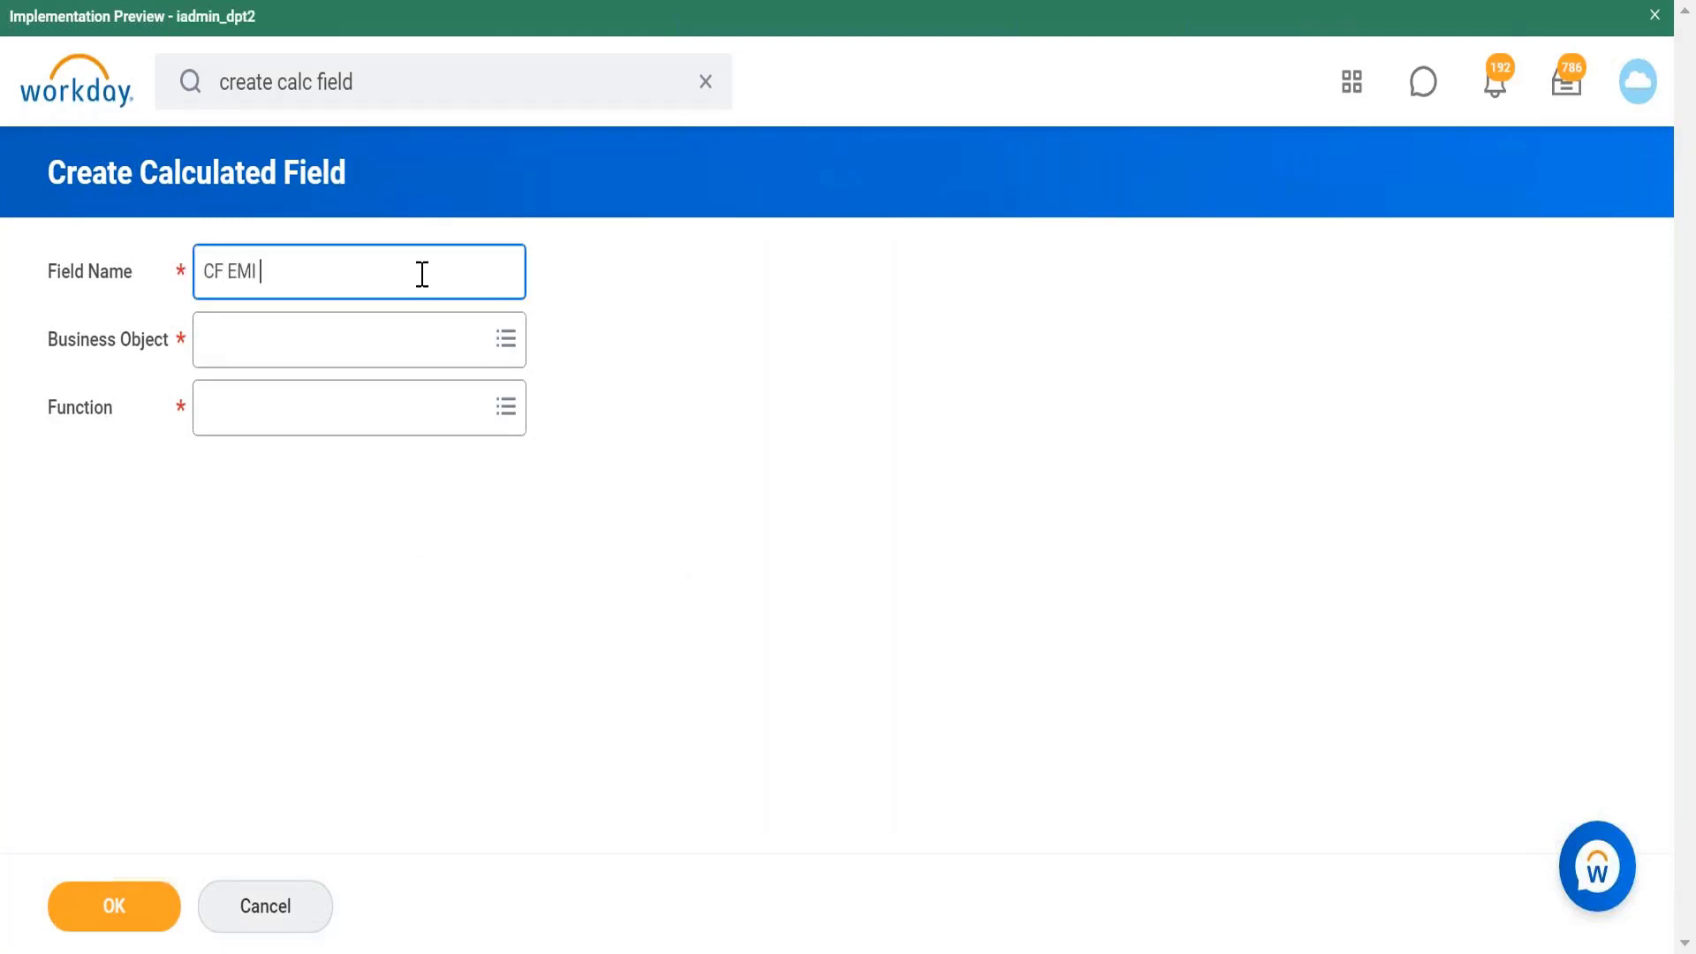
{"action": "type", "text": "Female Children"}
{"action": "left_click", "coordinate": [381, 362]}
{"action": "type", "text": "w"}
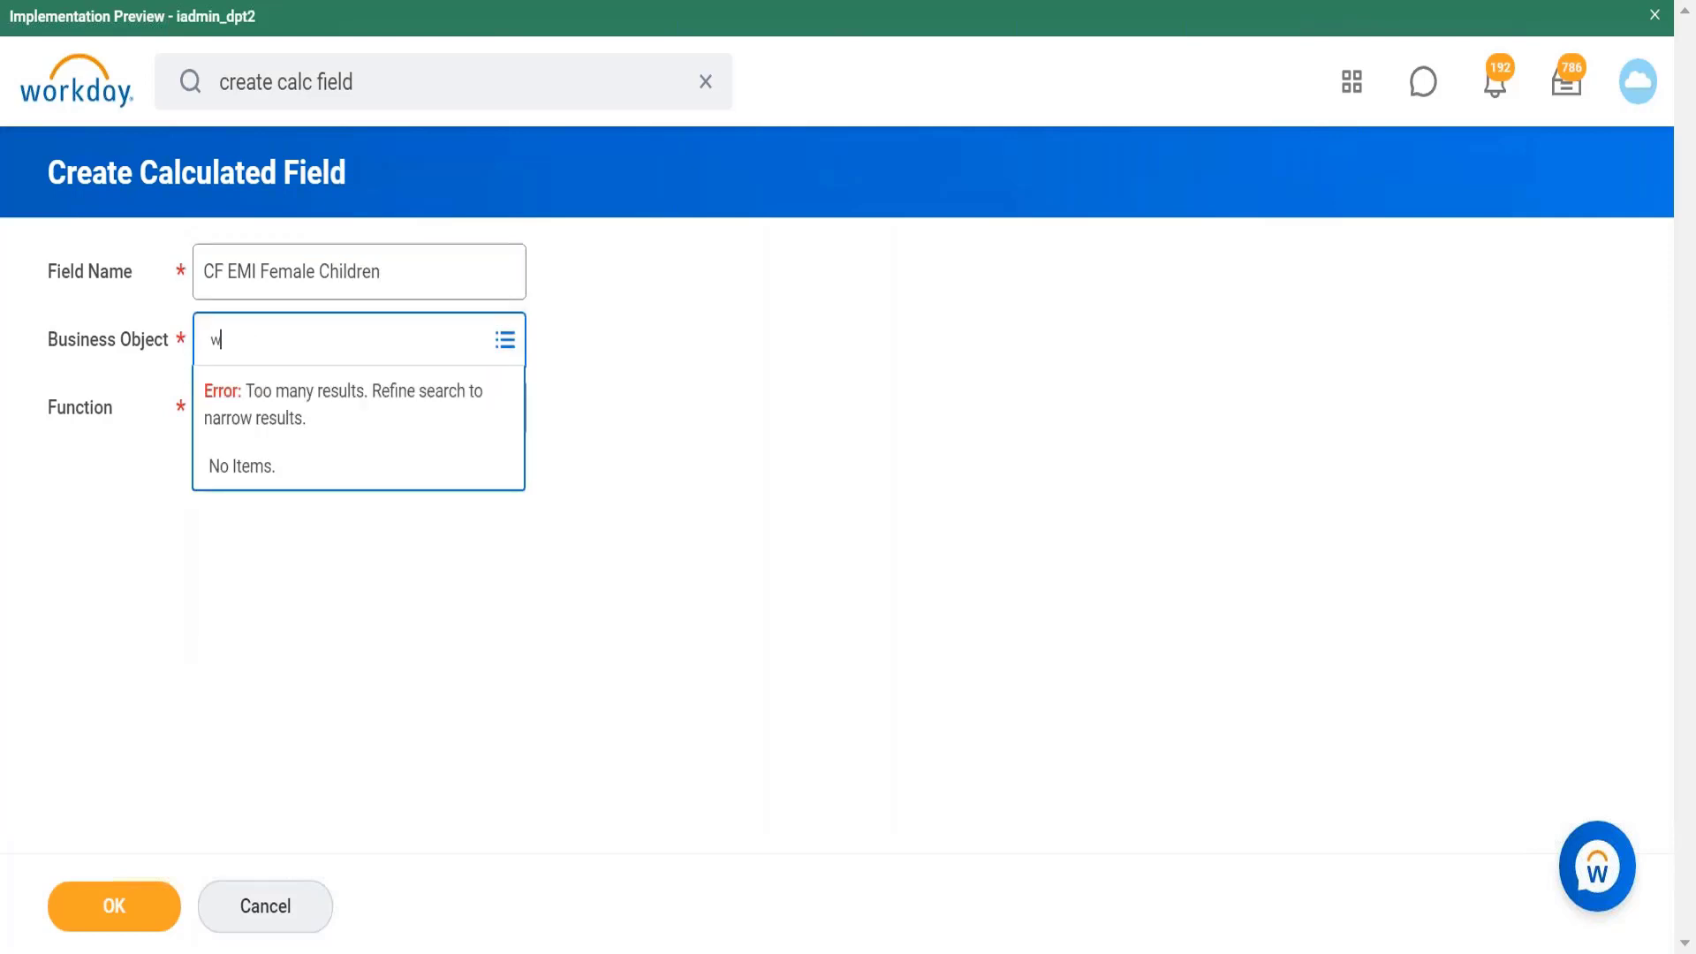
{"action": "type", "text": "orker"}
{"action": "key", "text": "Return"}
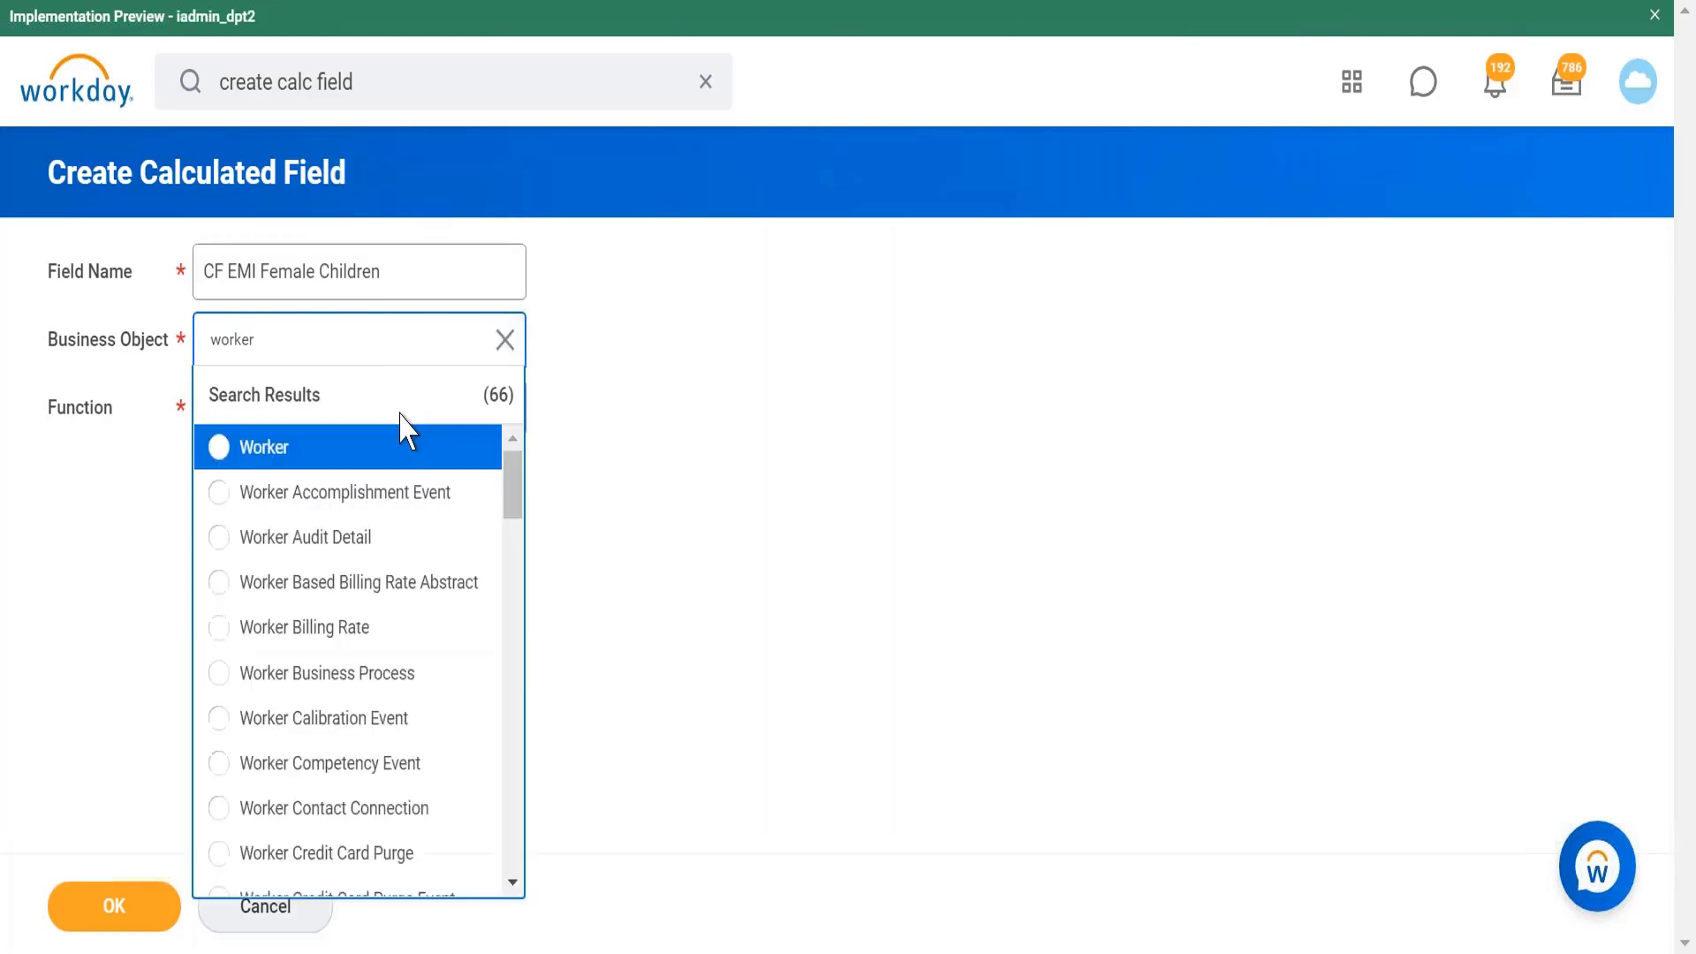
{"action": "left_click", "coordinate": [416, 447]}
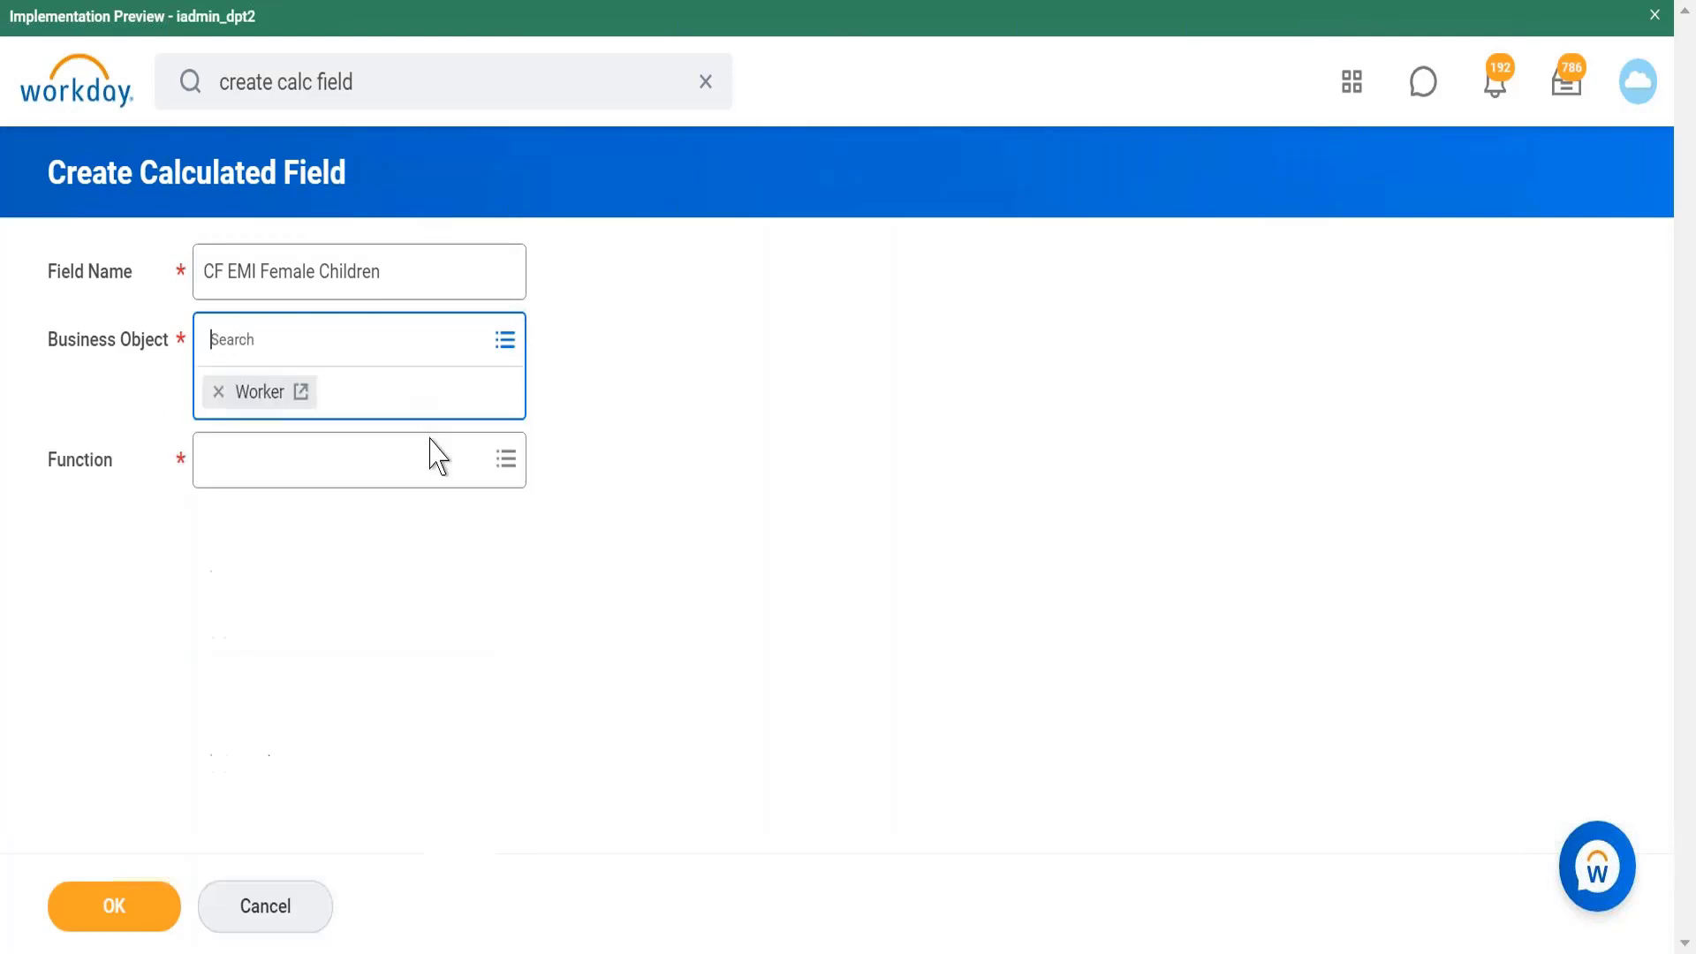
Choose Extract Multi-Instance as the function of CF EMI Female Children and continue to its calculation setup.
{"action": "left_click", "coordinate": [502, 421]}
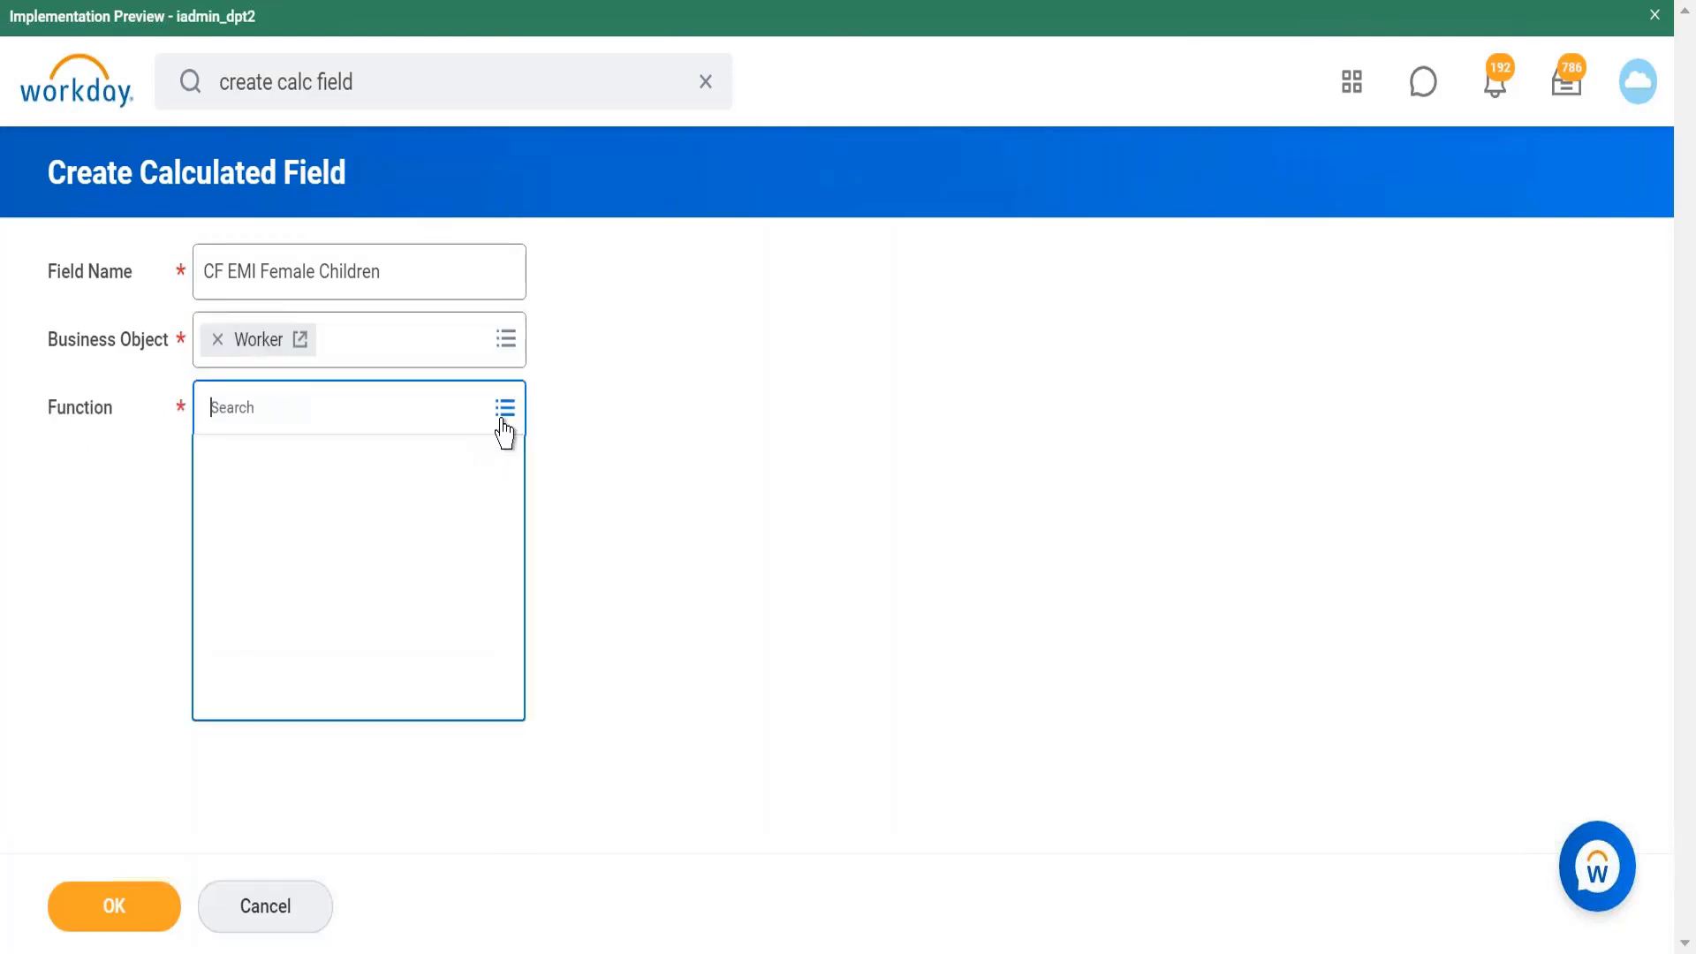
{"action": "left_click_drag", "start_coordinate": [517, 510], "coordinate": [507, 595]}
{"action": "left_click", "coordinate": [351, 726]}
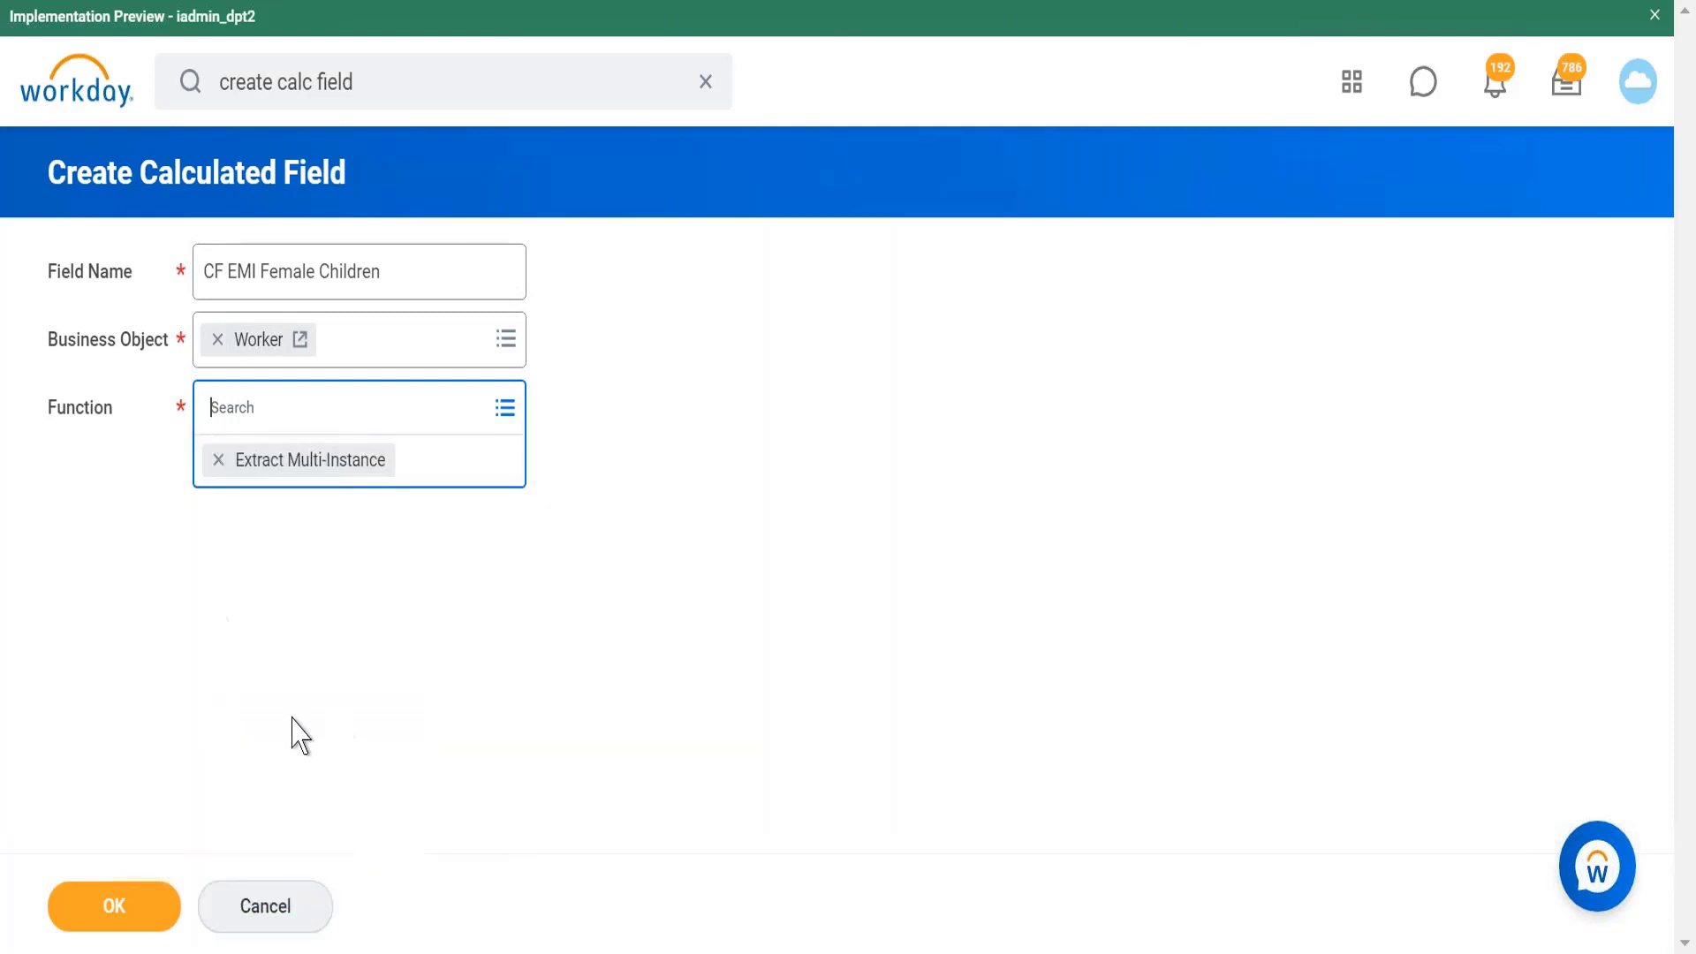
{"action": "left_click", "coordinate": [130, 915]}
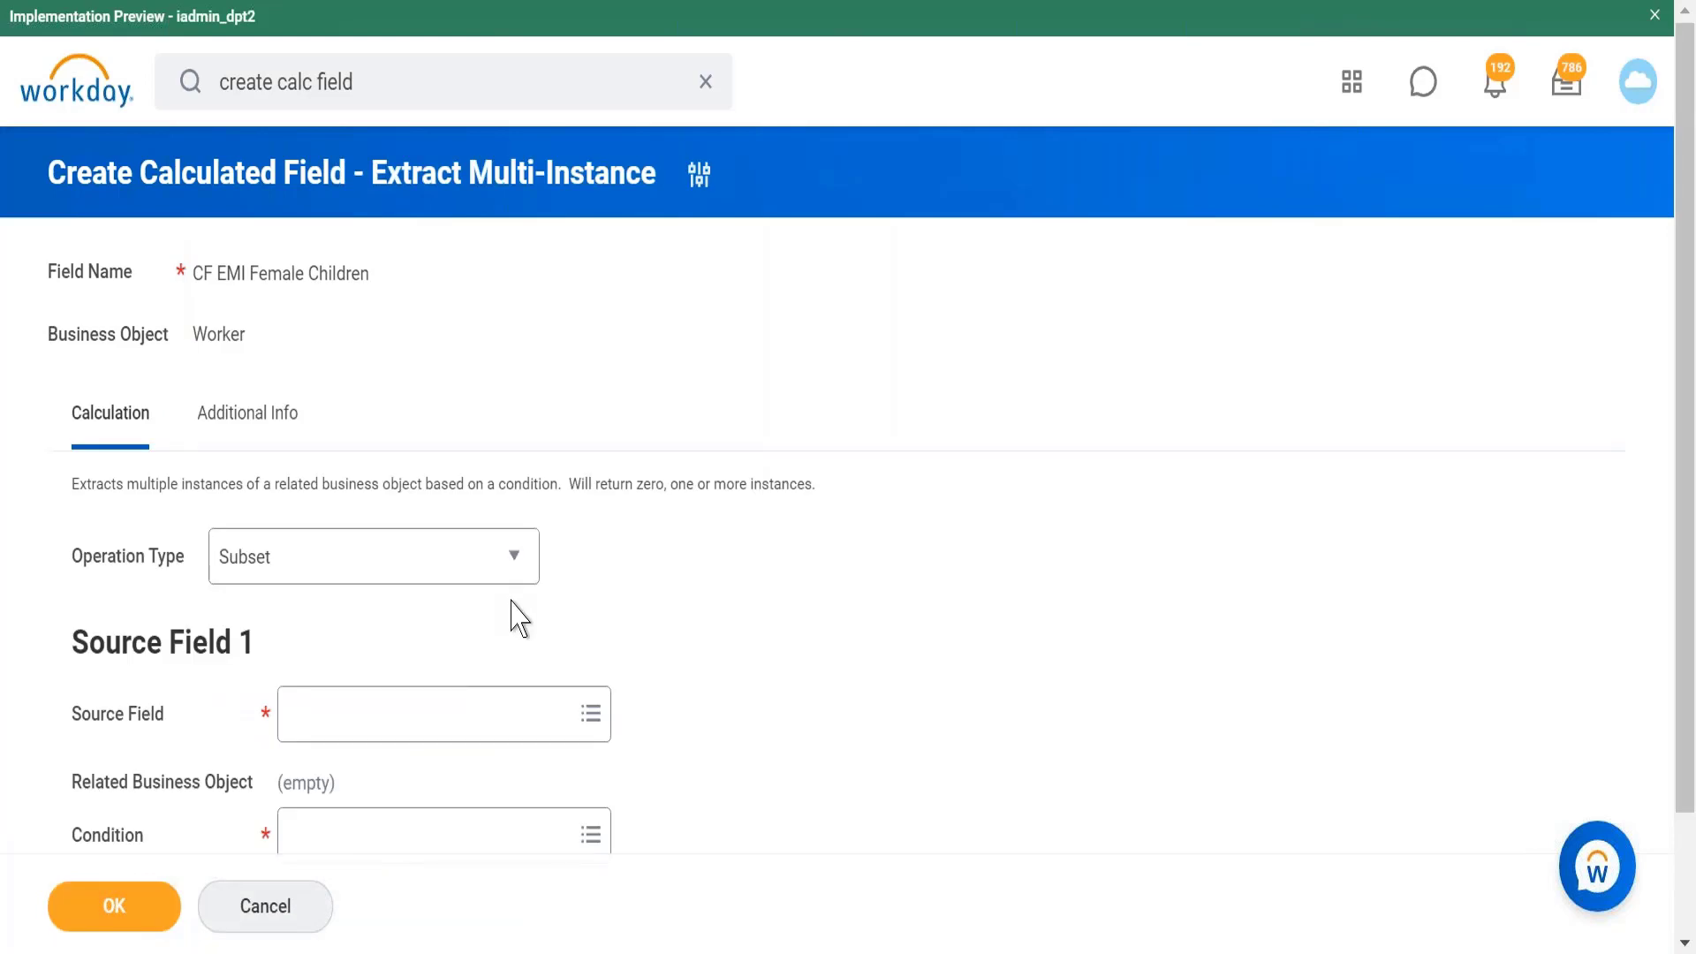
Set the source field of the Subset operation to Dependents.
{"action": "scroll", "coordinate": [517, 618], "scroll_direction": "down", "scroll_amount": 2}
{"action": "left_click", "coordinate": [492, 583]}
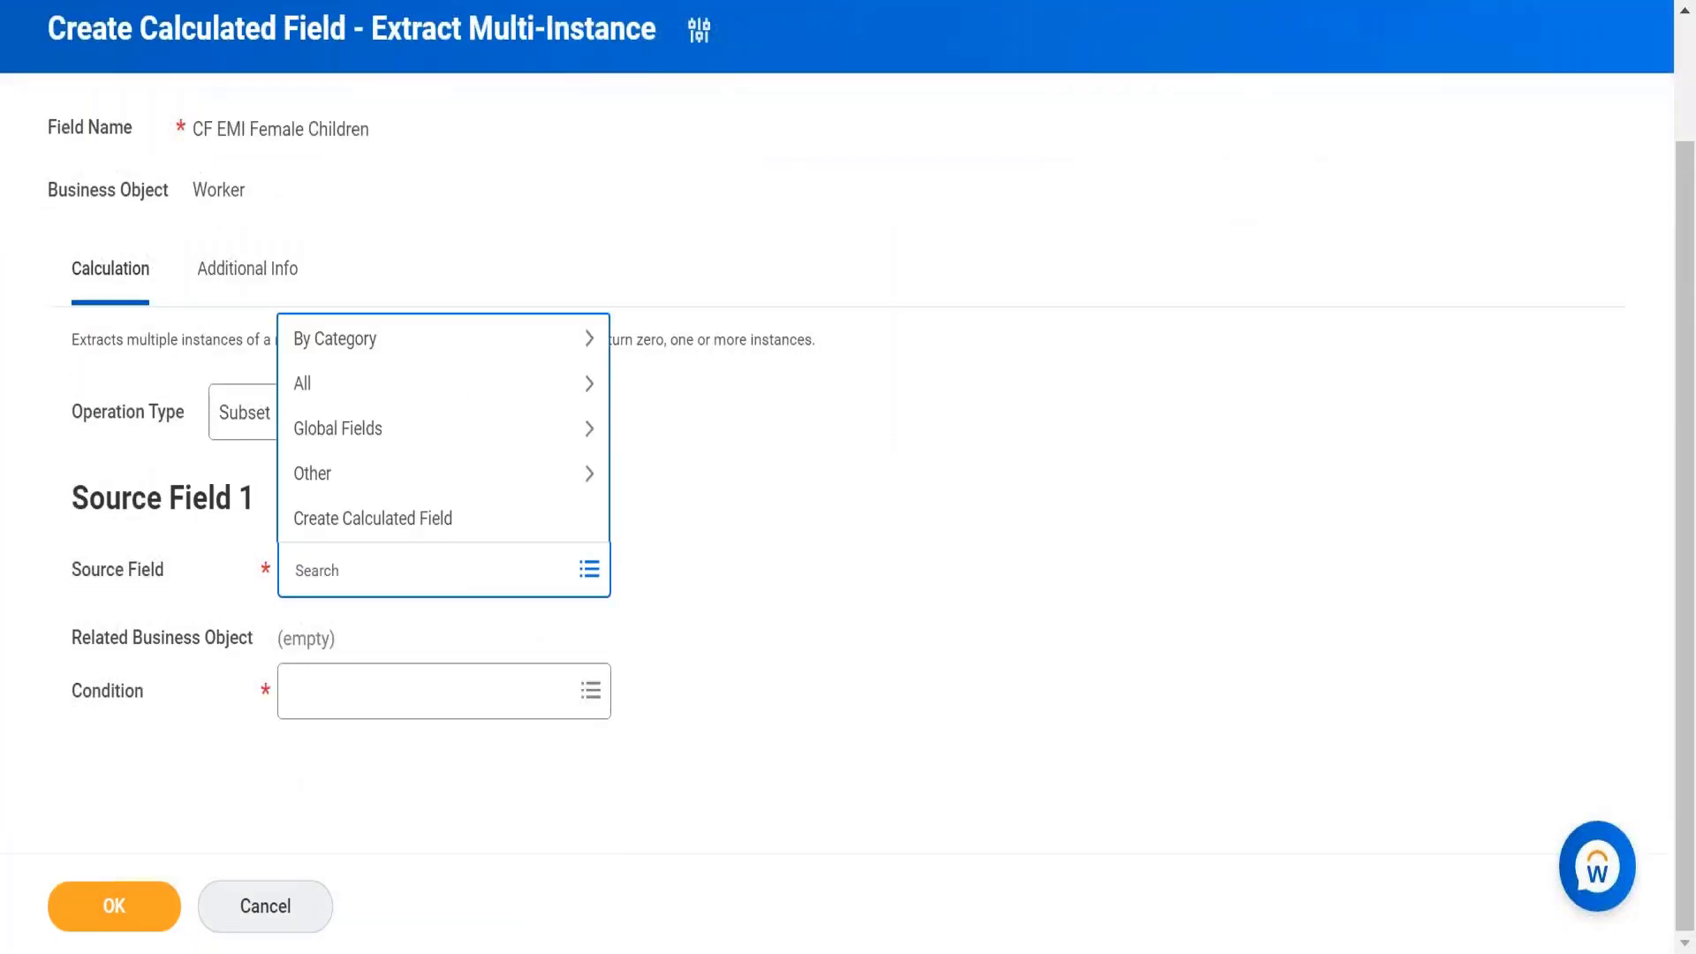
{"action": "type", "text": "depre"}
{"action": "key", "text": "BackSpace"}
{"action": "type", "text": "ndent"}
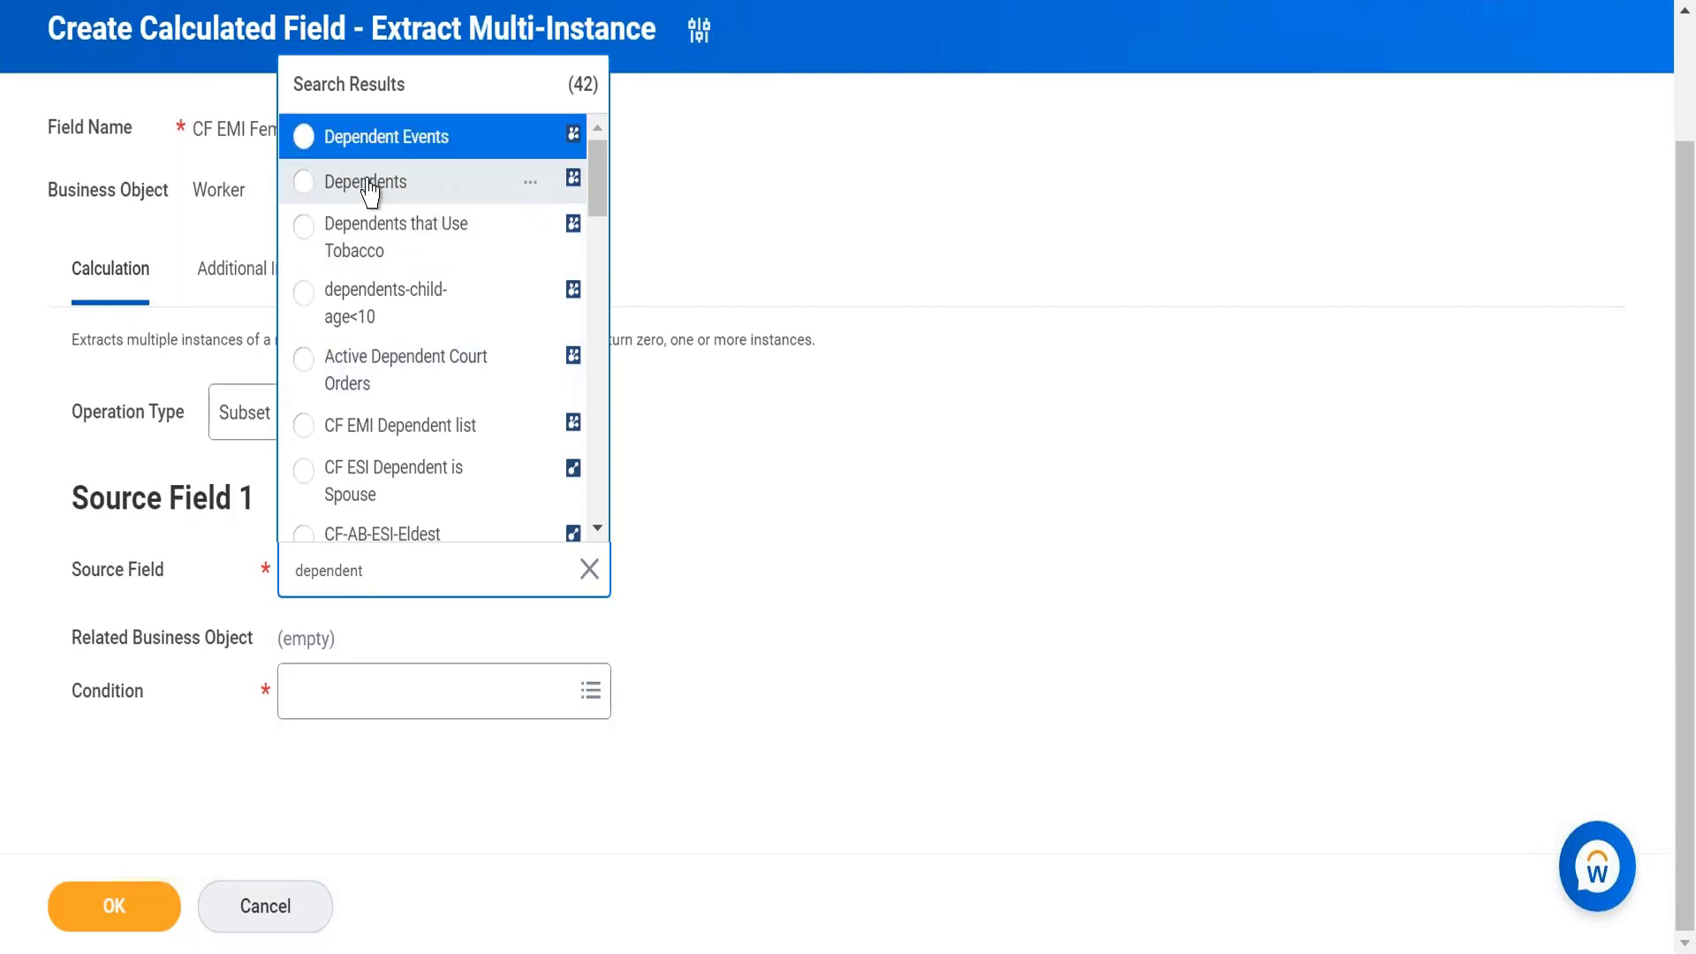
{"action": "left_click", "coordinate": [376, 184]}
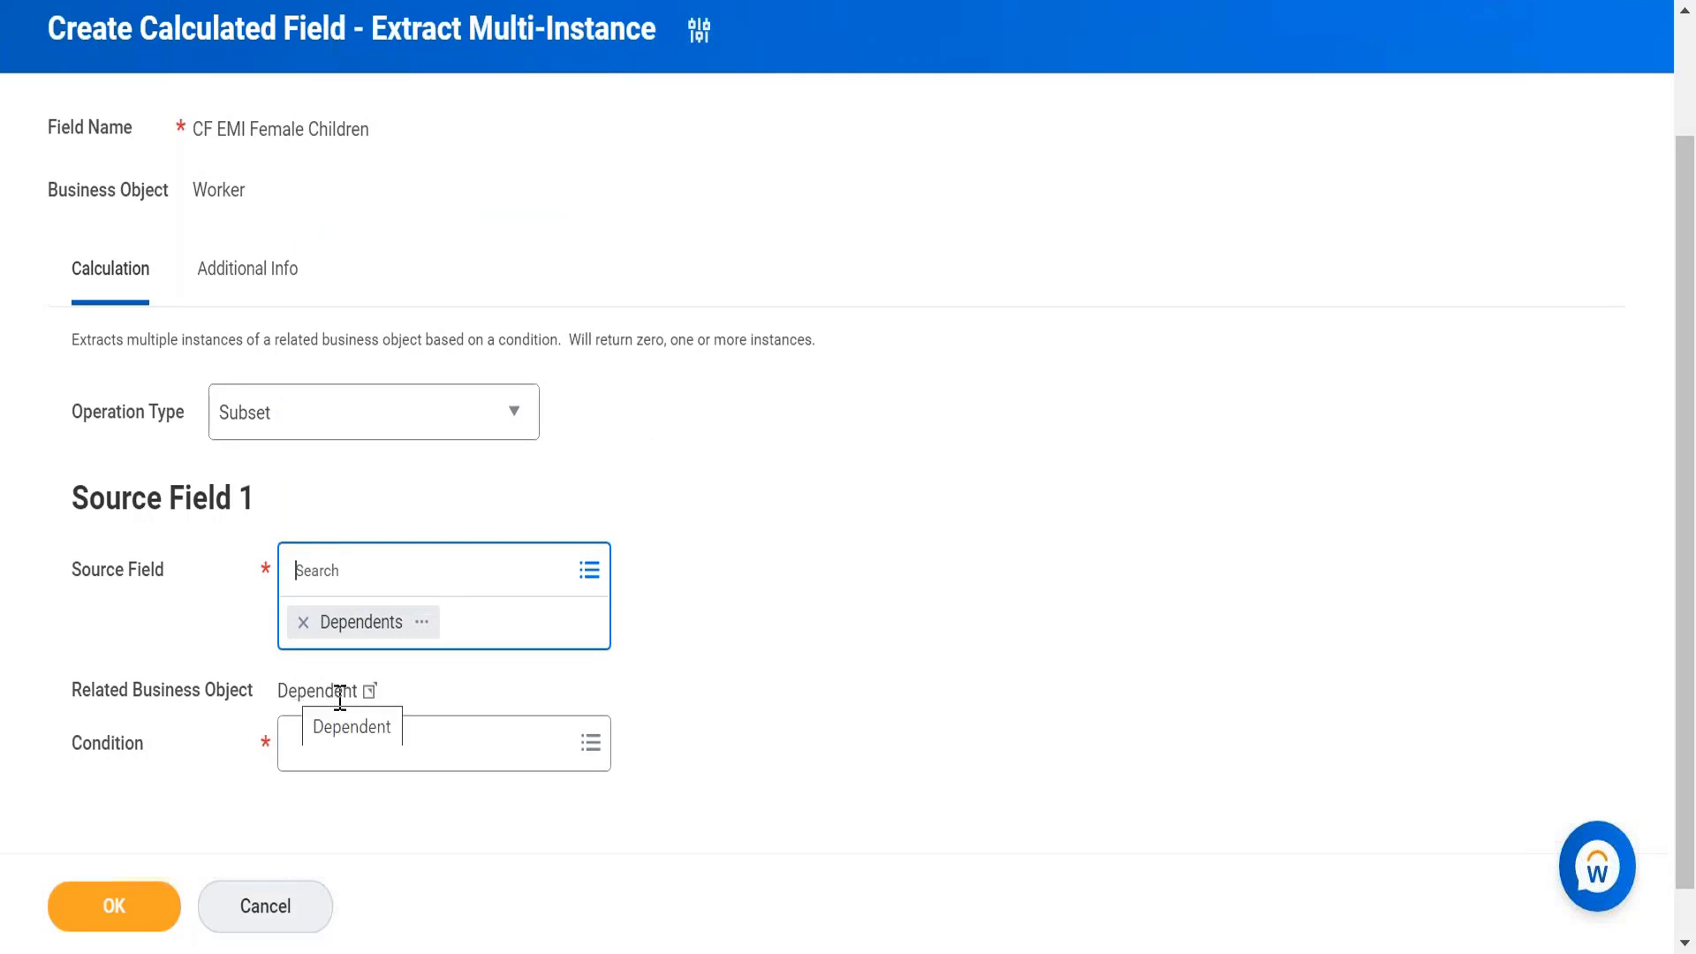
Start a new calculated field for the subset condition, named "CF T/F Female children", on the Dependent business object.
{"action": "left_click", "coordinate": [382, 747]}
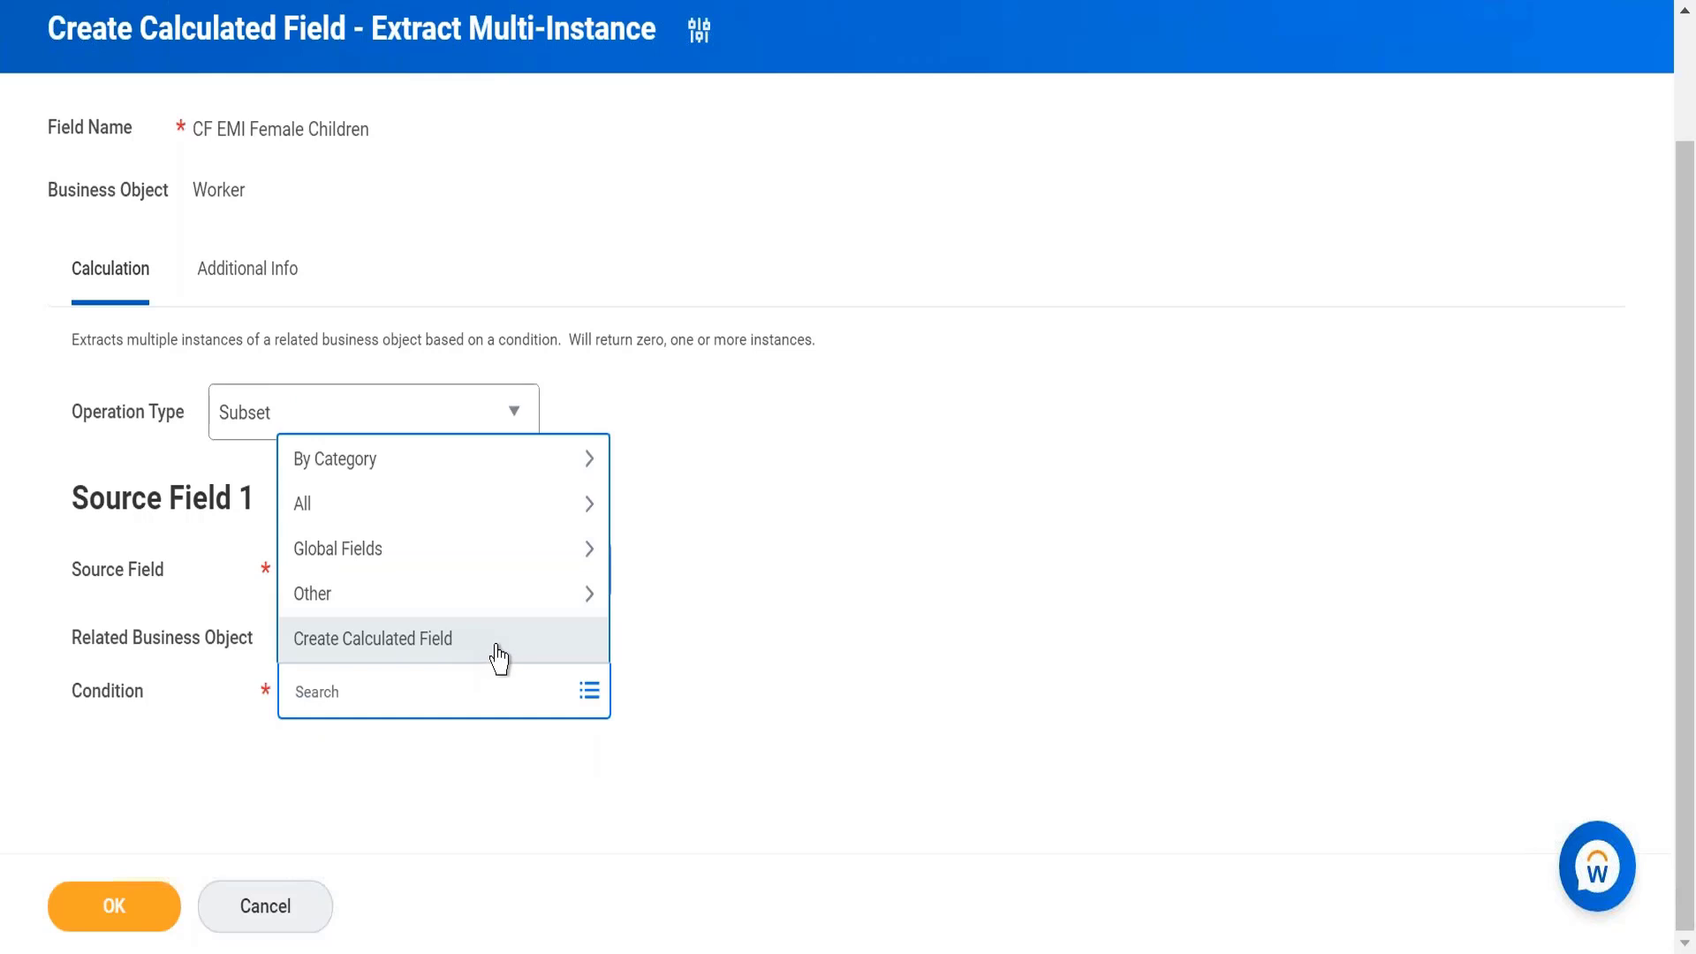
{"action": "left_click", "coordinate": [499, 653]}
{"action": "left_click", "coordinate": [327, 285]}
{"action": "type", "text": "CF "}
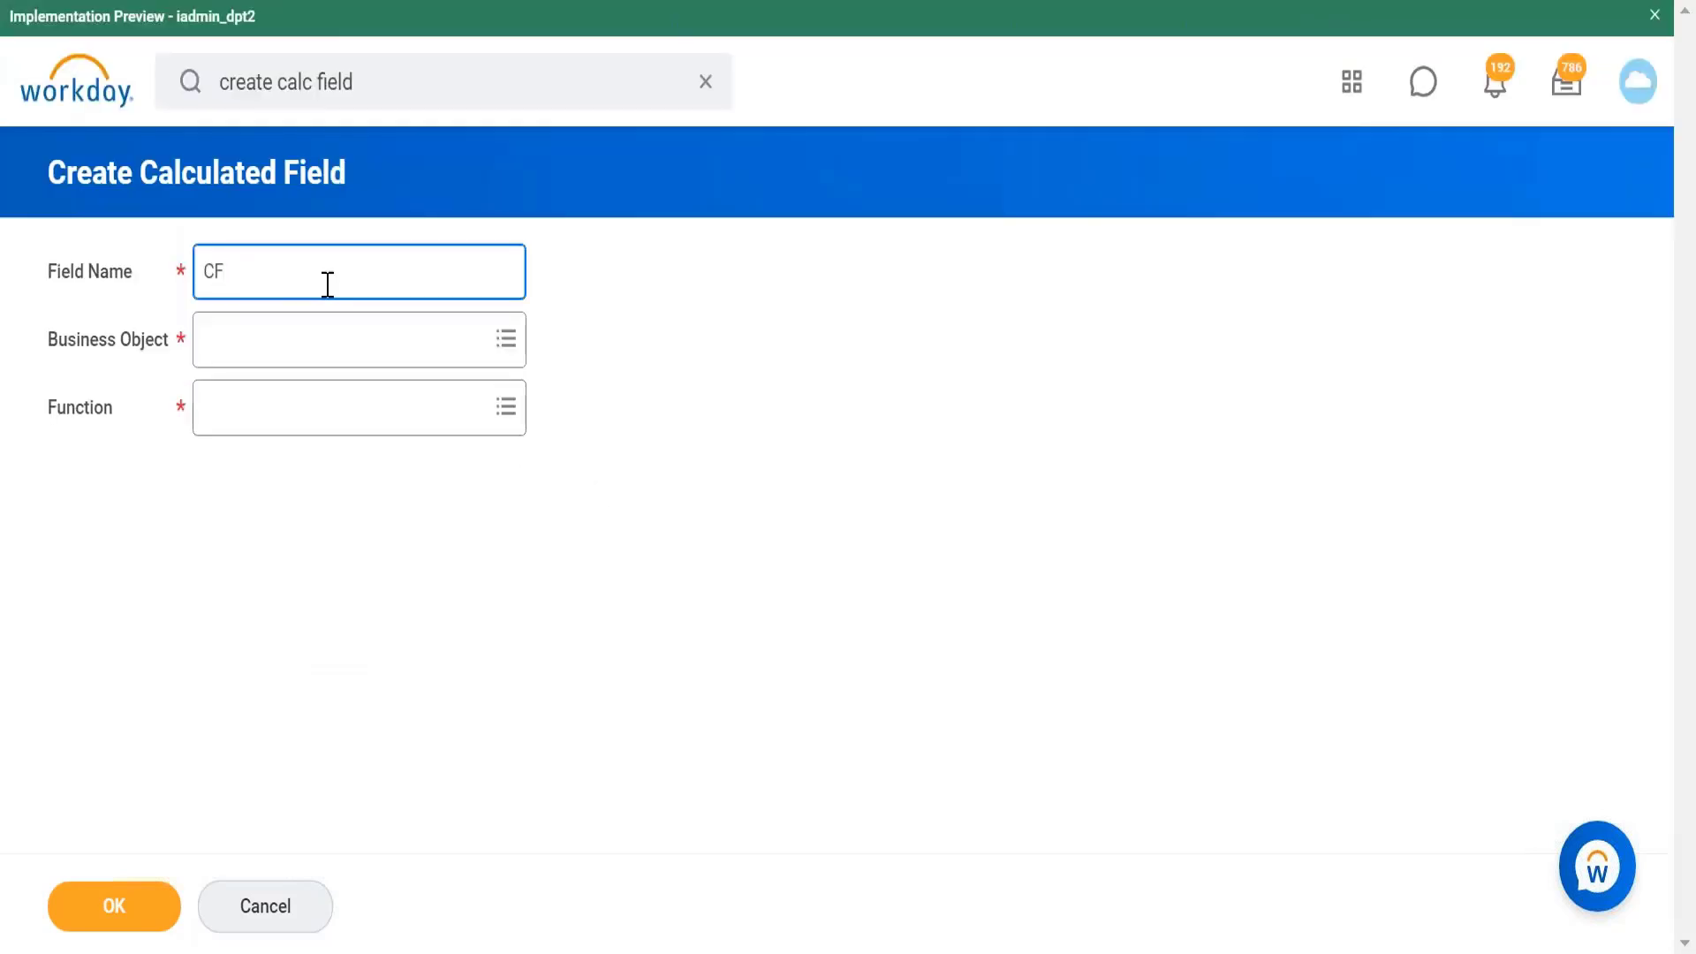
{"action": "type", "text": "T/F Female children"}
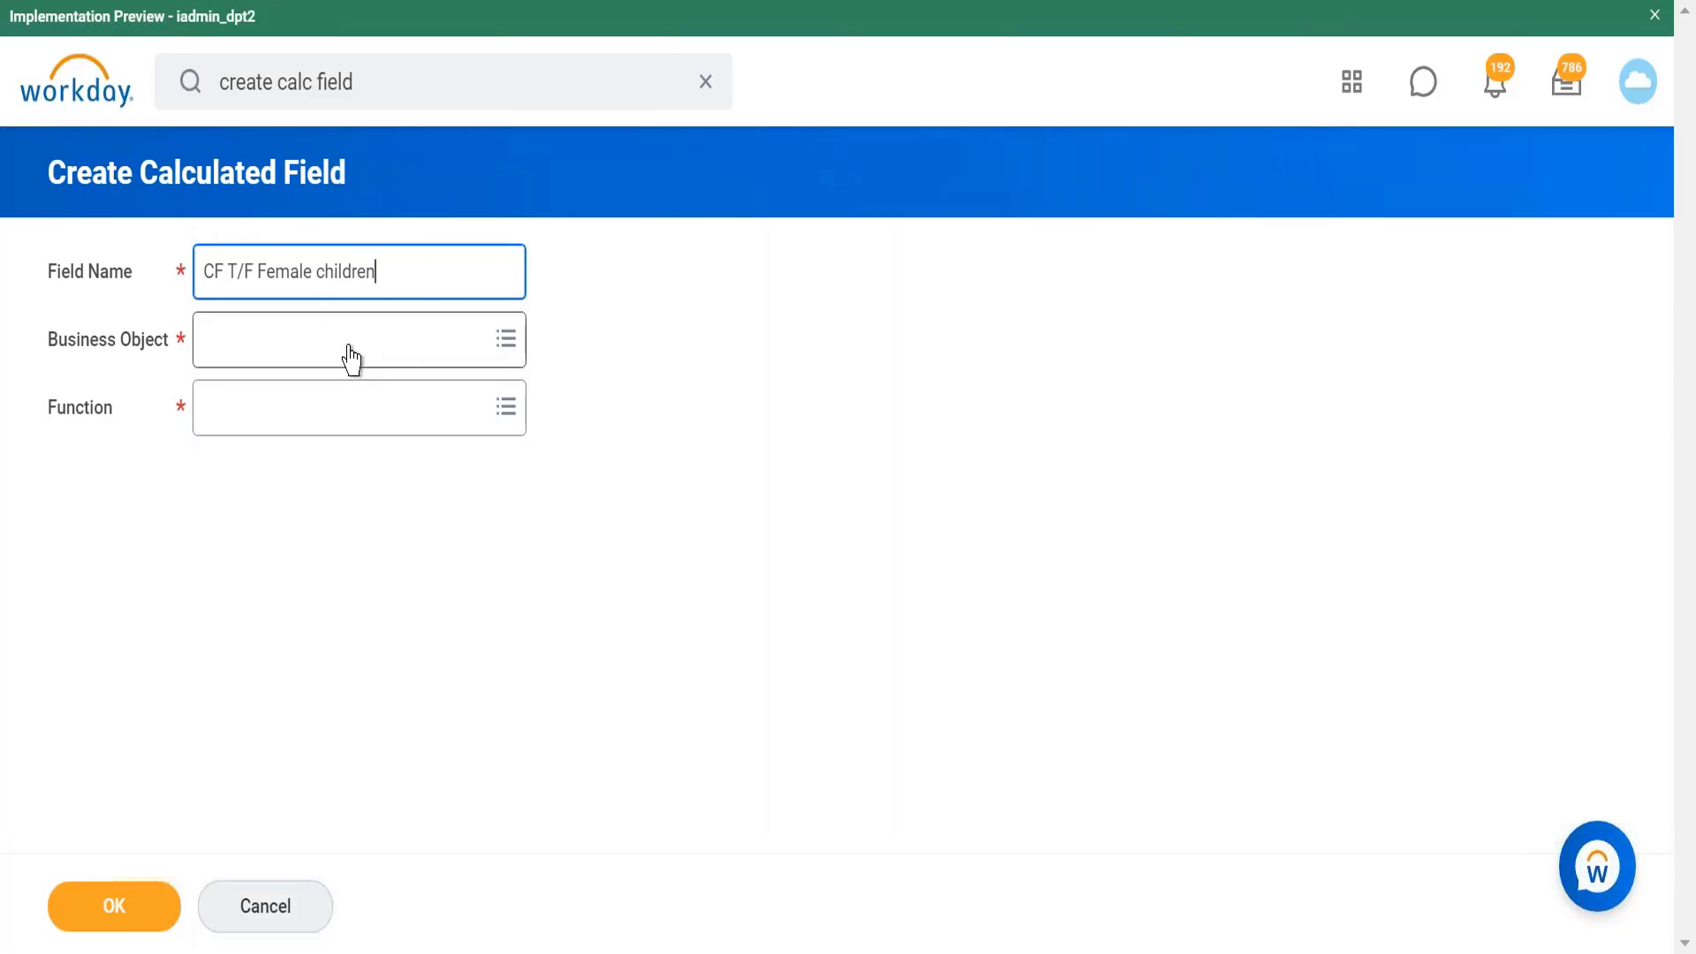
{"action": "left_click", "coordinate": [352, 353]}
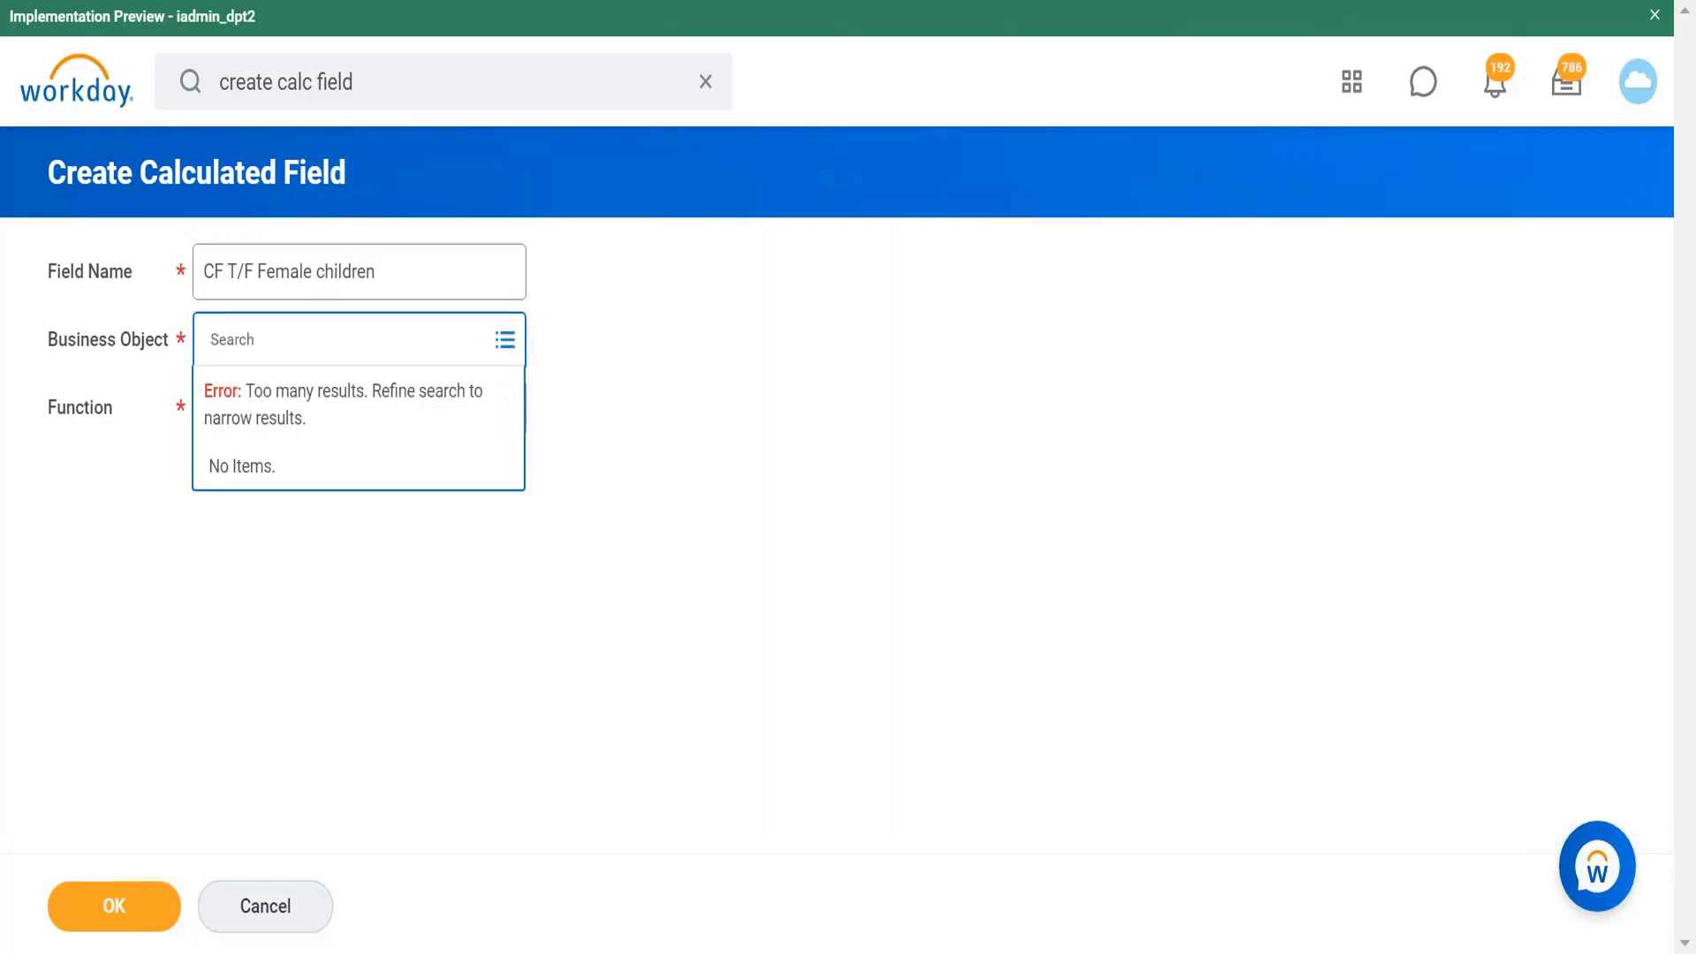
{"action": "type", "text": "deo"}
{"action": "type", "text": "pendent"}
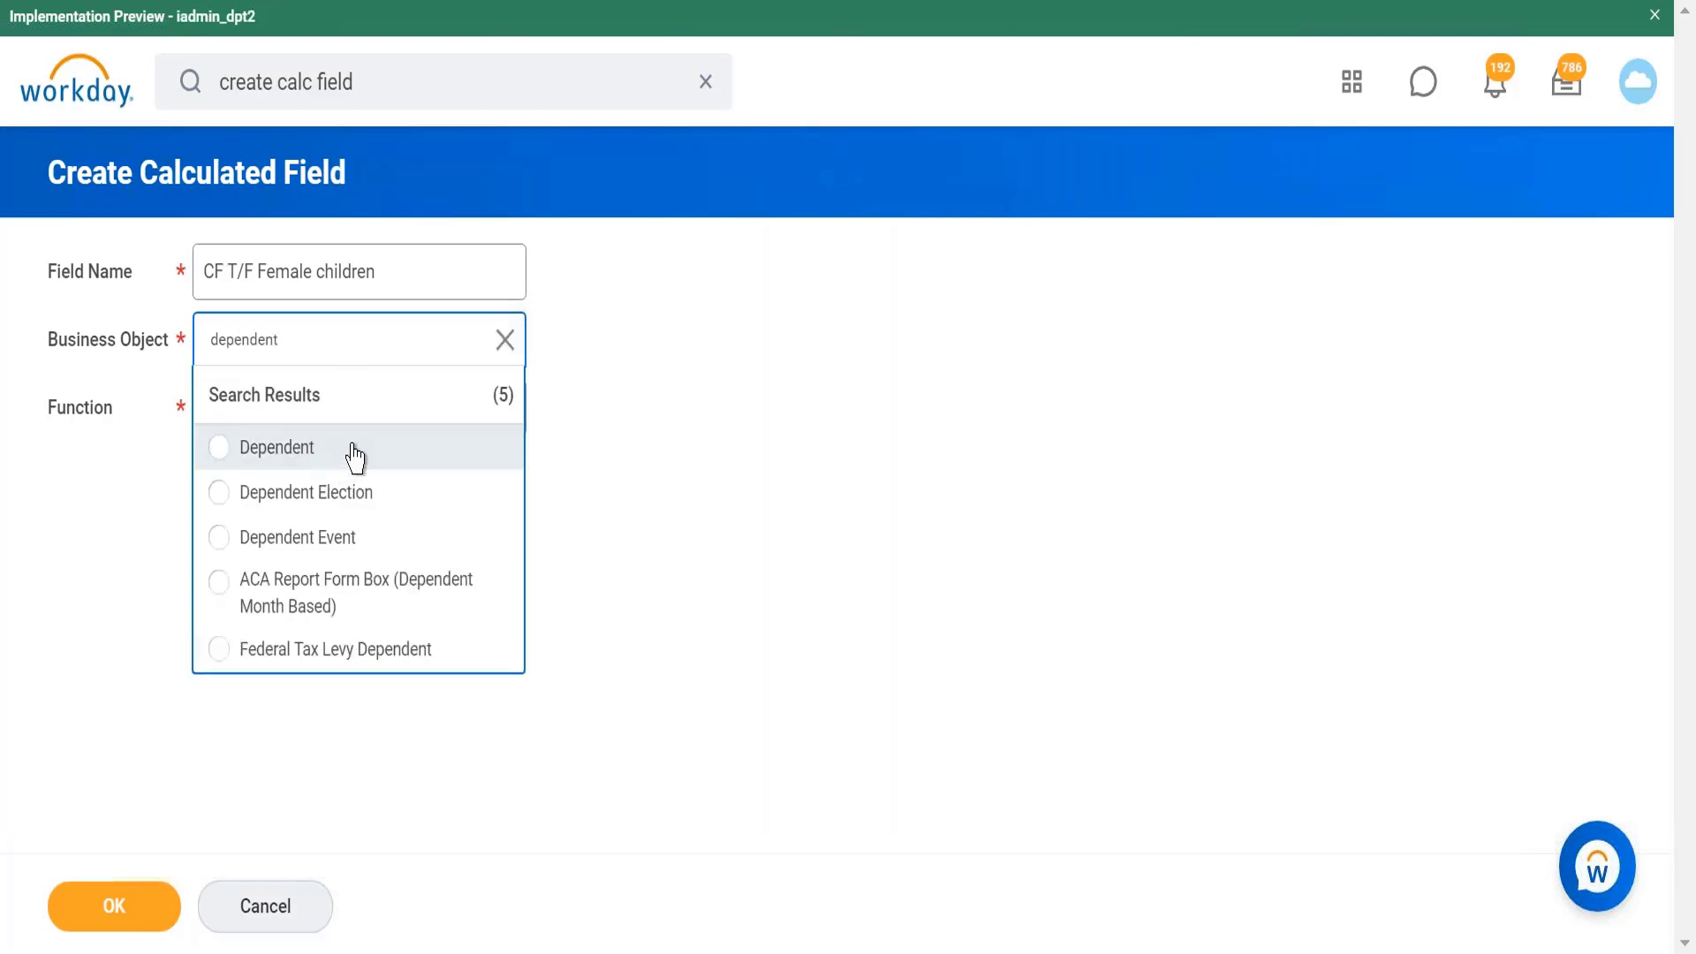
{"action": "left_click", "coordinate": [352, 450]}
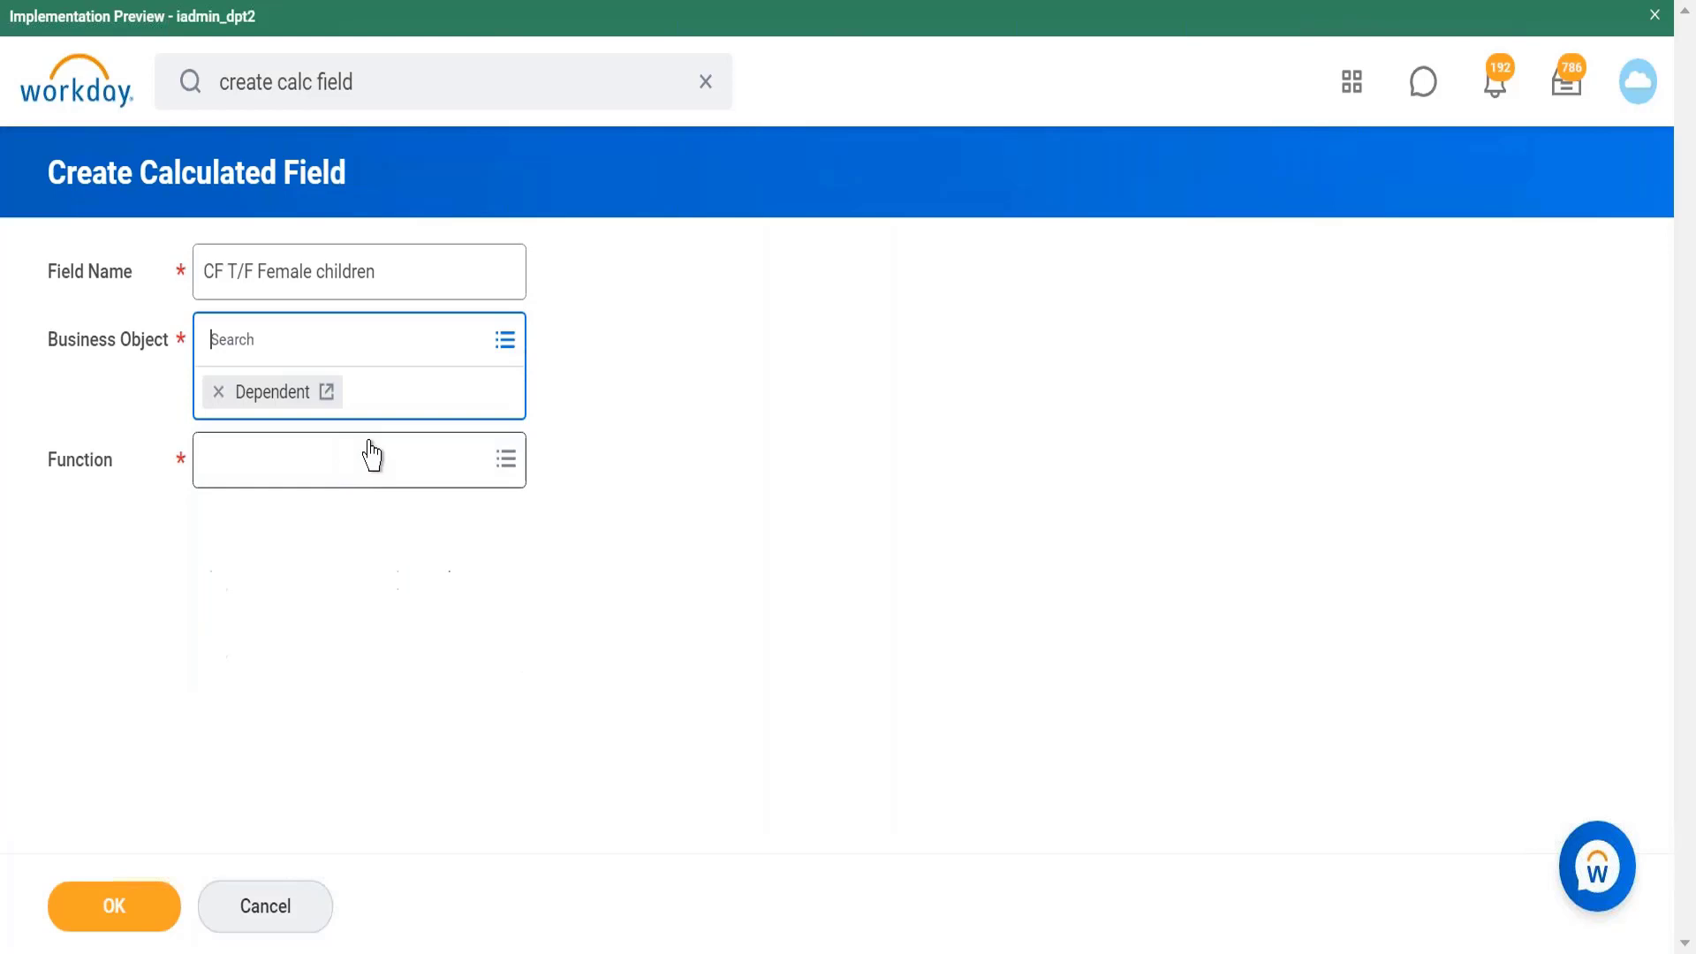
Choose True/False Condition as the function of CF T/F Female children and continue to its calculation setup.
{"action": "left_click", "coordinate": [466, 466]}
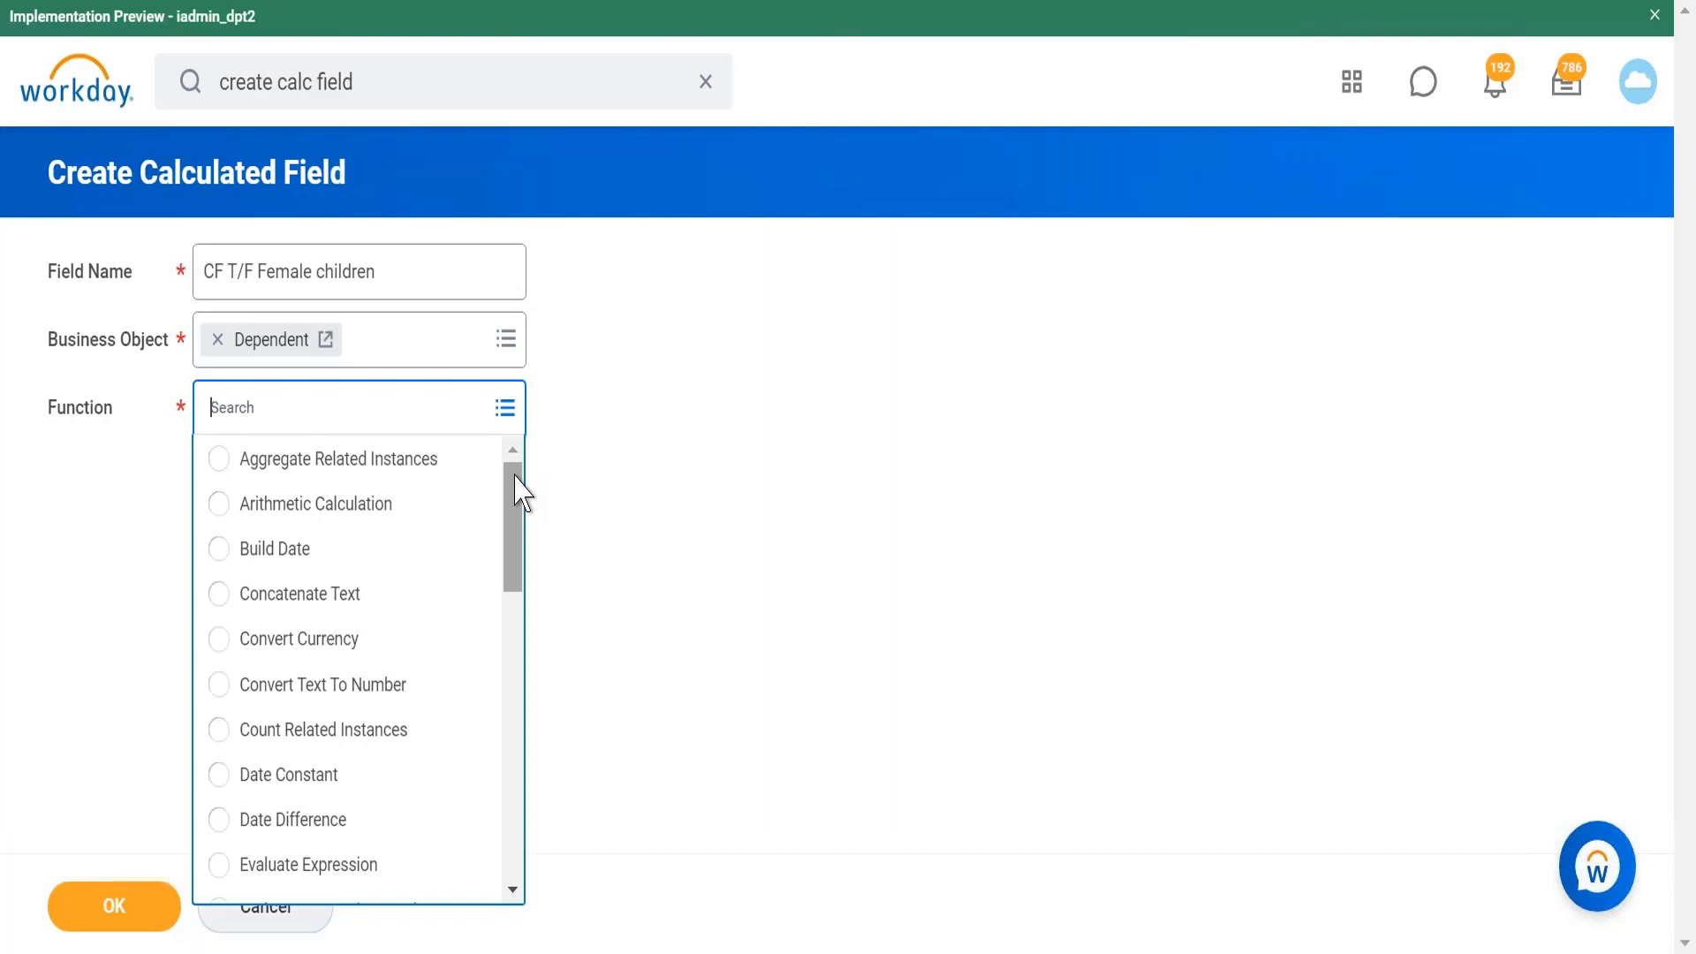
{"action": "left_click_drag", "start_coordinate": [518, 495], "coordinate": [517, 901]}
{"action": "left_click", "coordinate": [397, 880]}
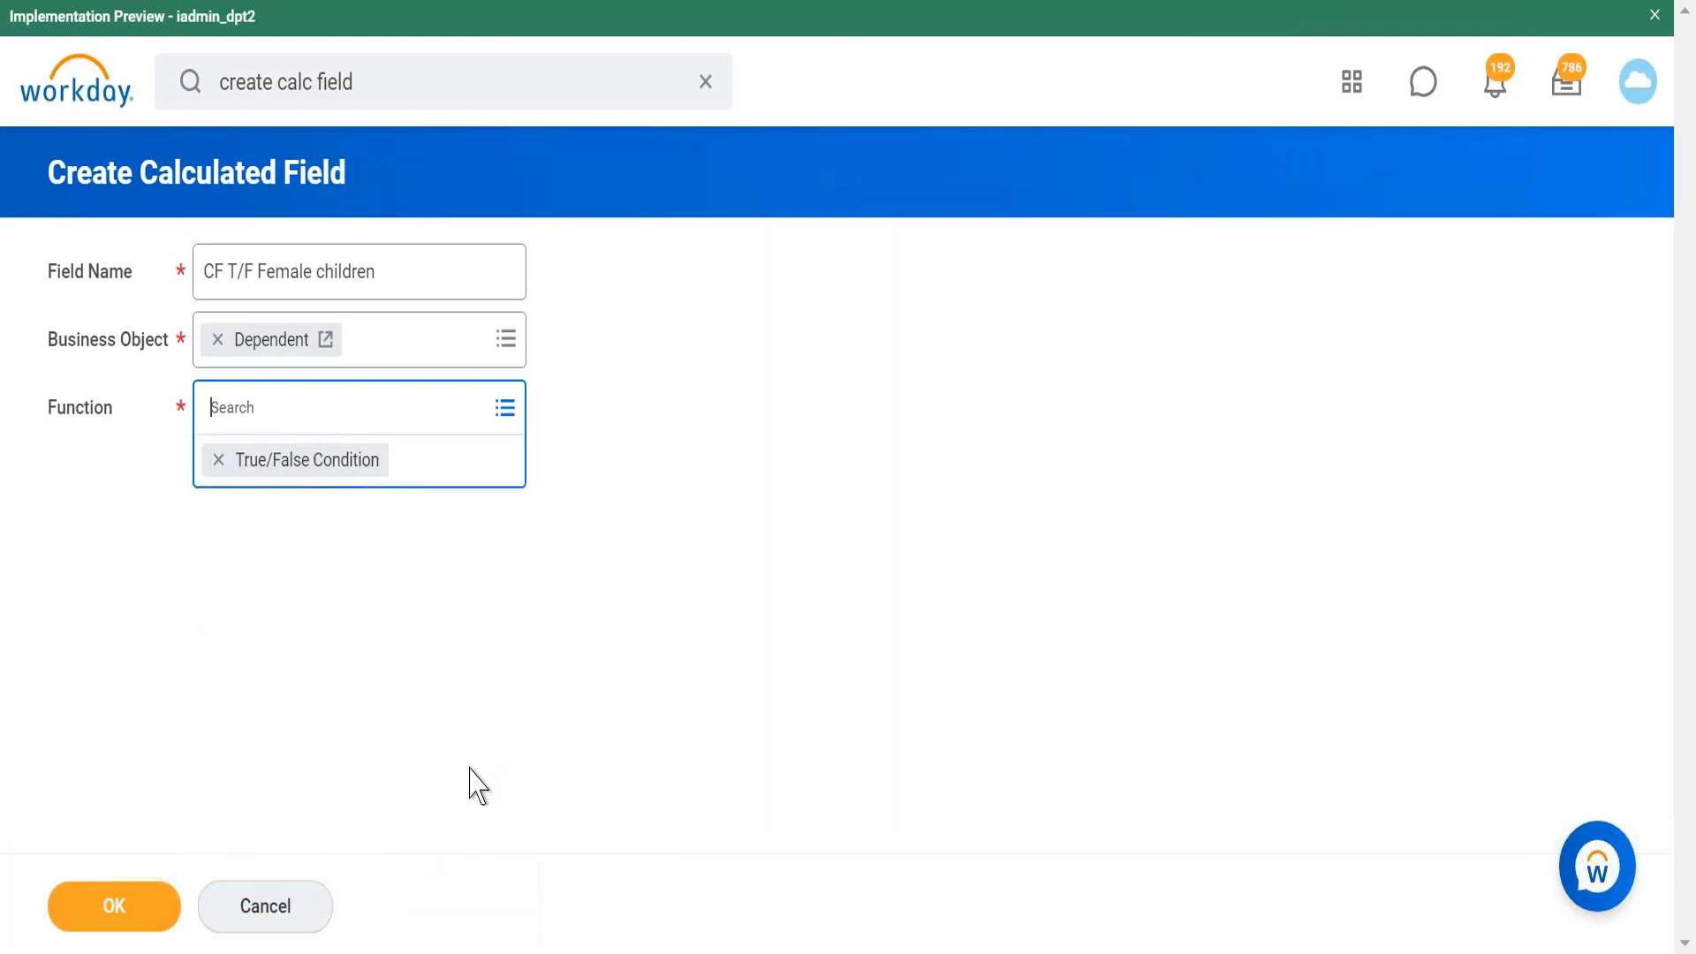
{"action": "left_click", "coordinate": [108, 915]}
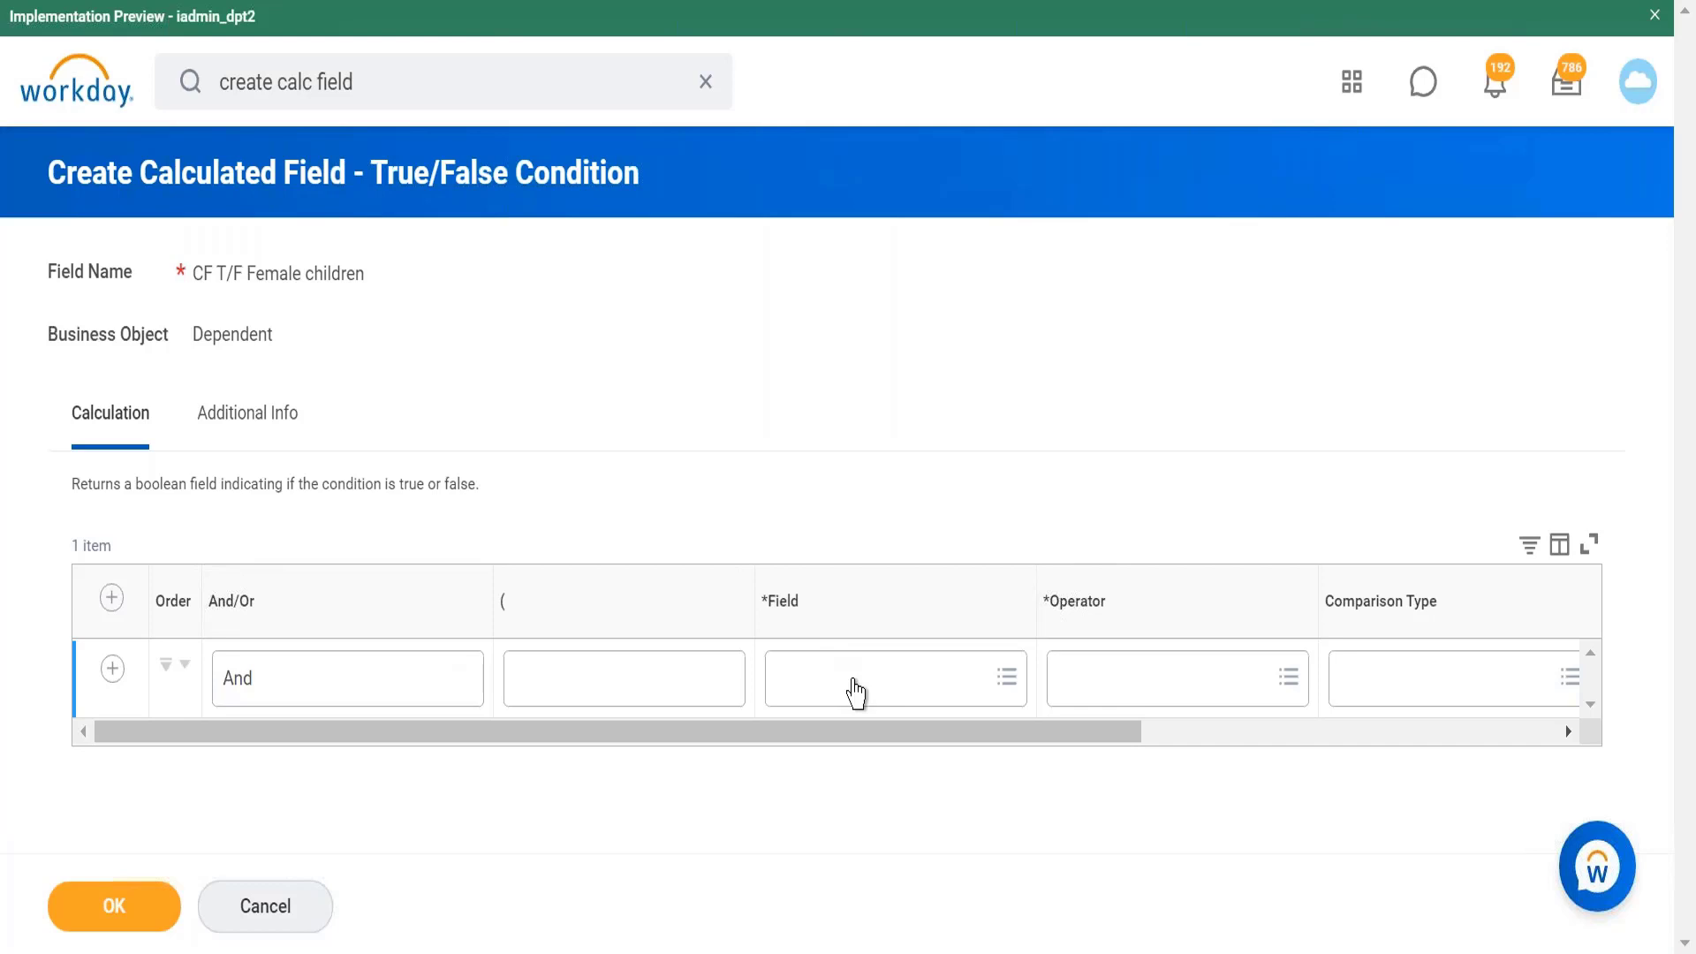
Set the condition's field to Gender and its operator to "in the selection list".
{"action": "left_click", "coordinate": [855, 693]}
{"action": "type", "text": "gender"}
{"action": "key", "text": "Return"}
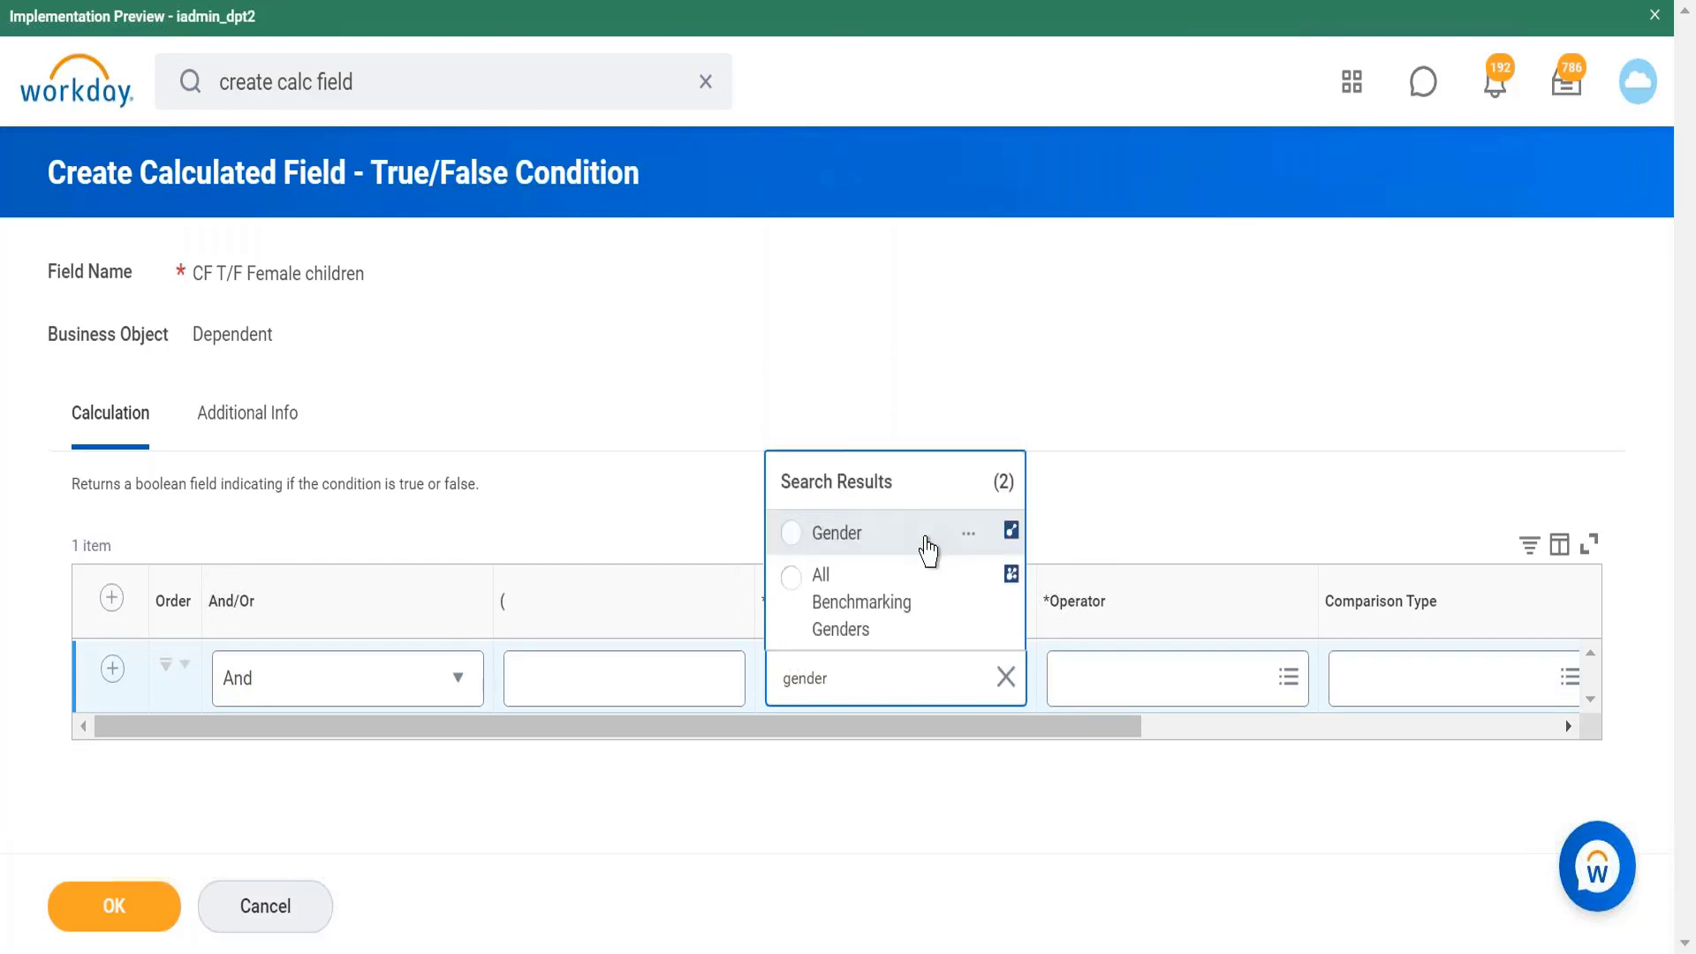
{"action": "left_click", "coordinate": [927, 549]}
{"action": "left_click", "coordinate": [1146, 694]}
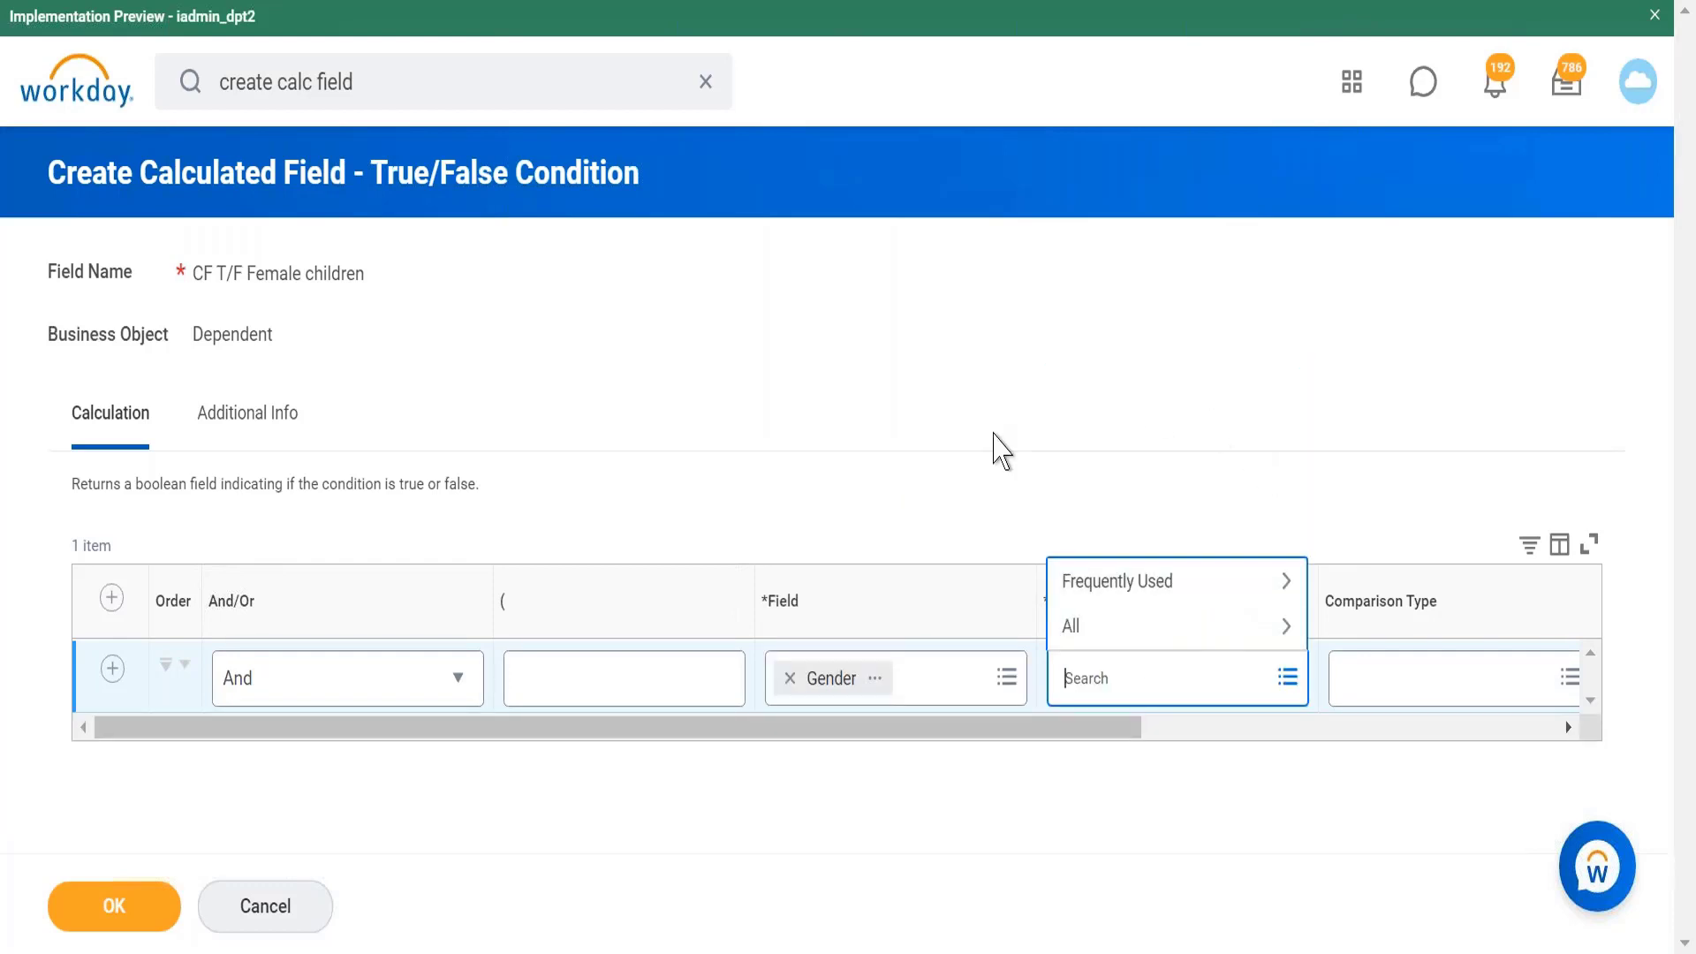
{"action": "left_click", "coordinate": [1110, 581]}
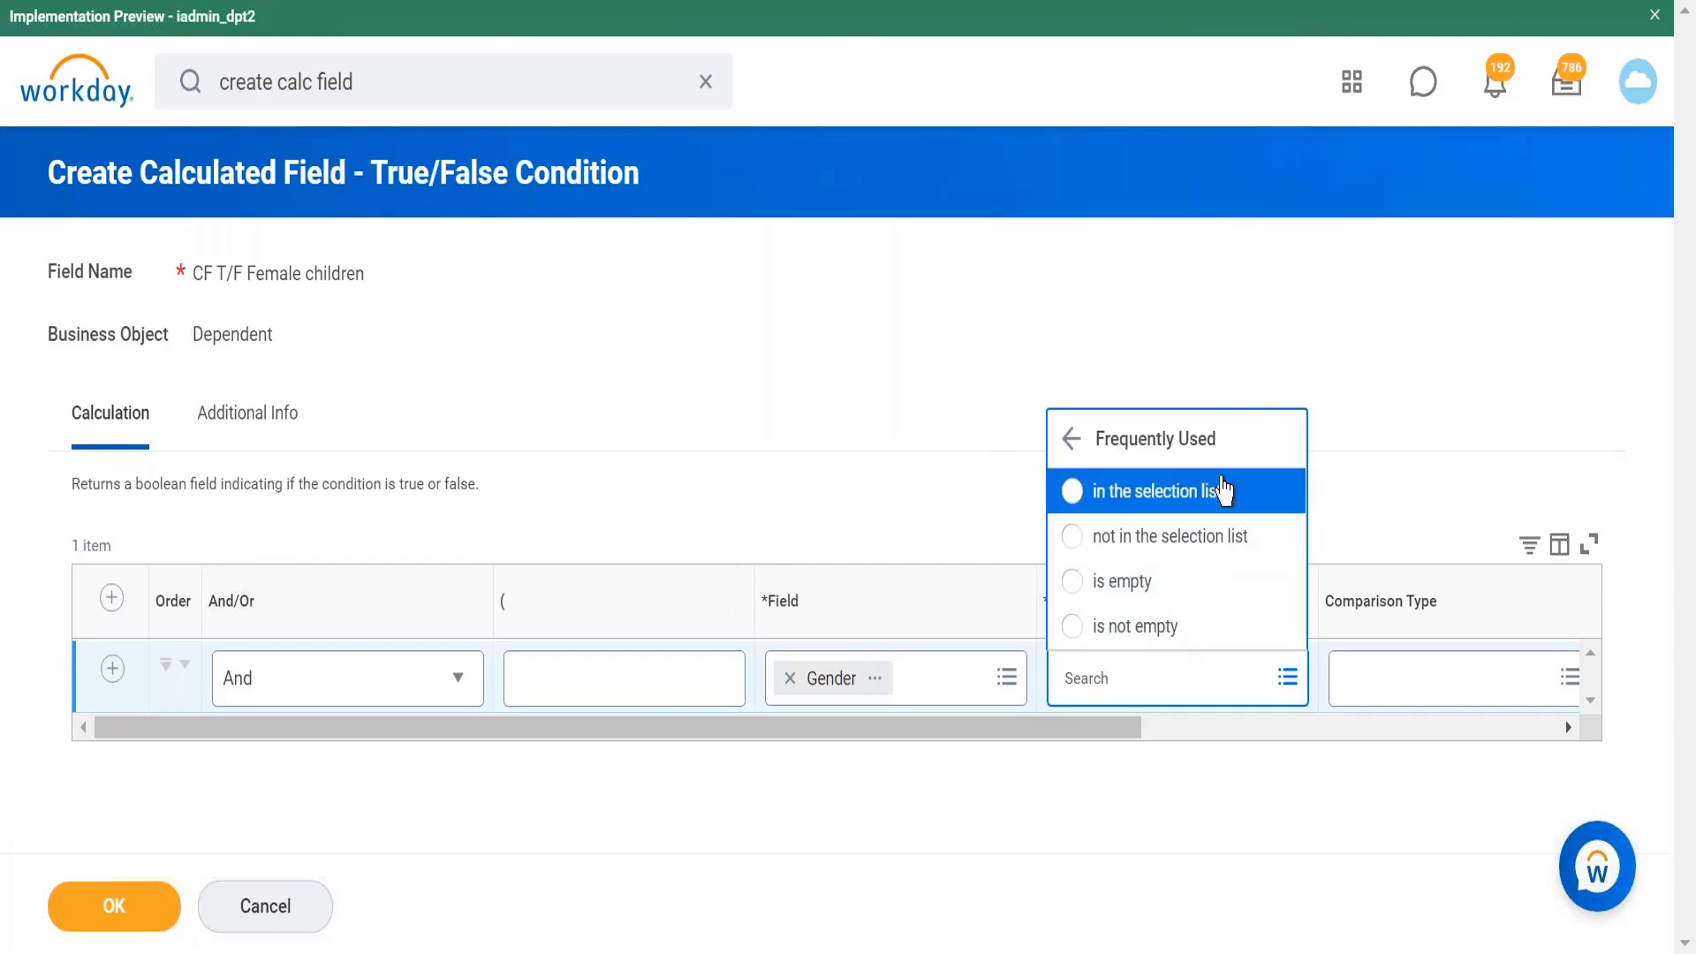
{"action": "left_click", "coordinate": [1228, 495]}
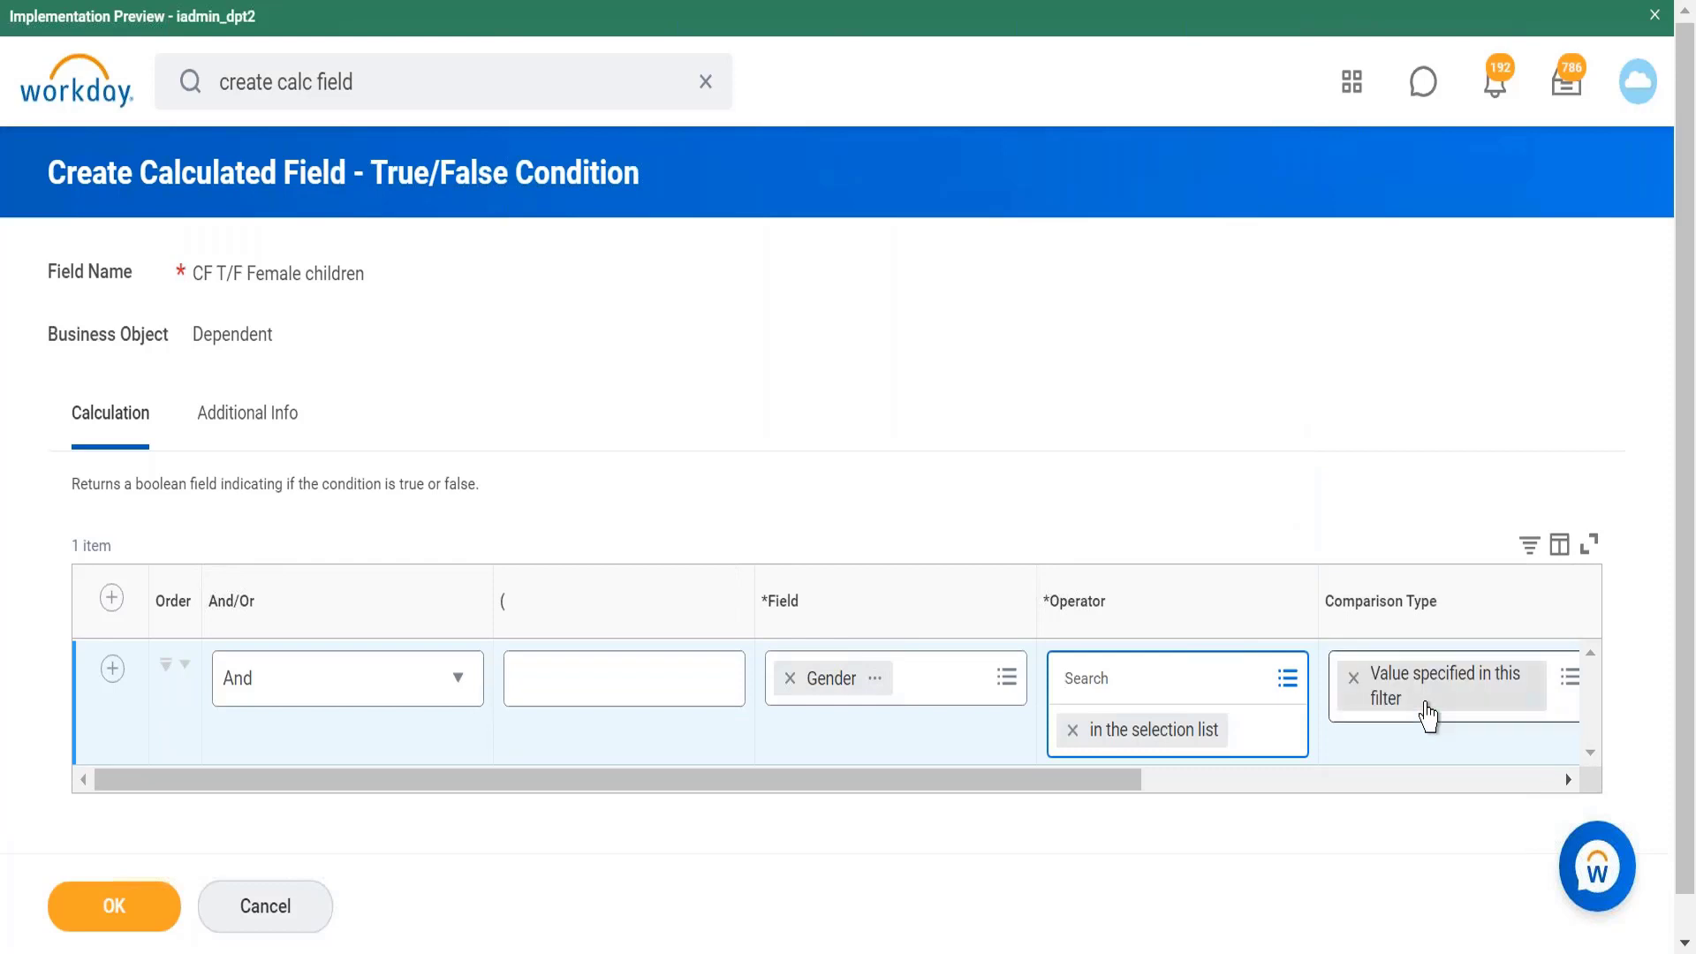
Choose Female as the comparison value of the Gender condition.
{"action": "scroll", "coordinate": [1097, 750], "scroll_direction": "right", "scroll_amount": 5}
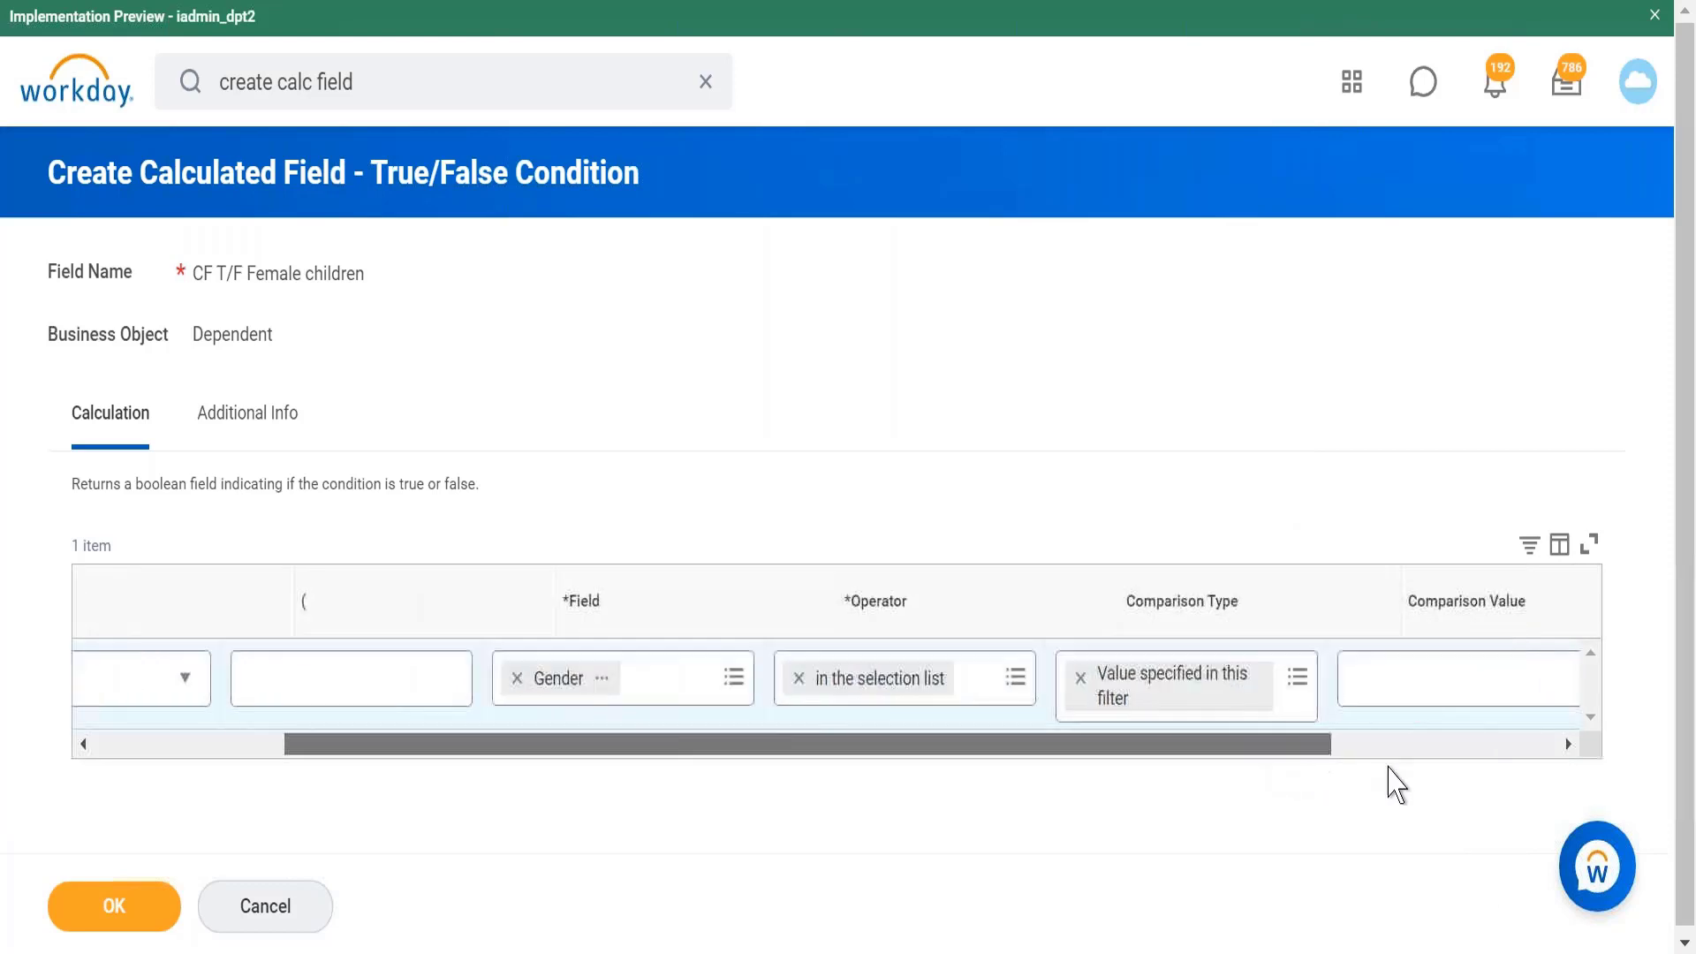
{"action": "left_click", "coordinate": [1251, 692]}
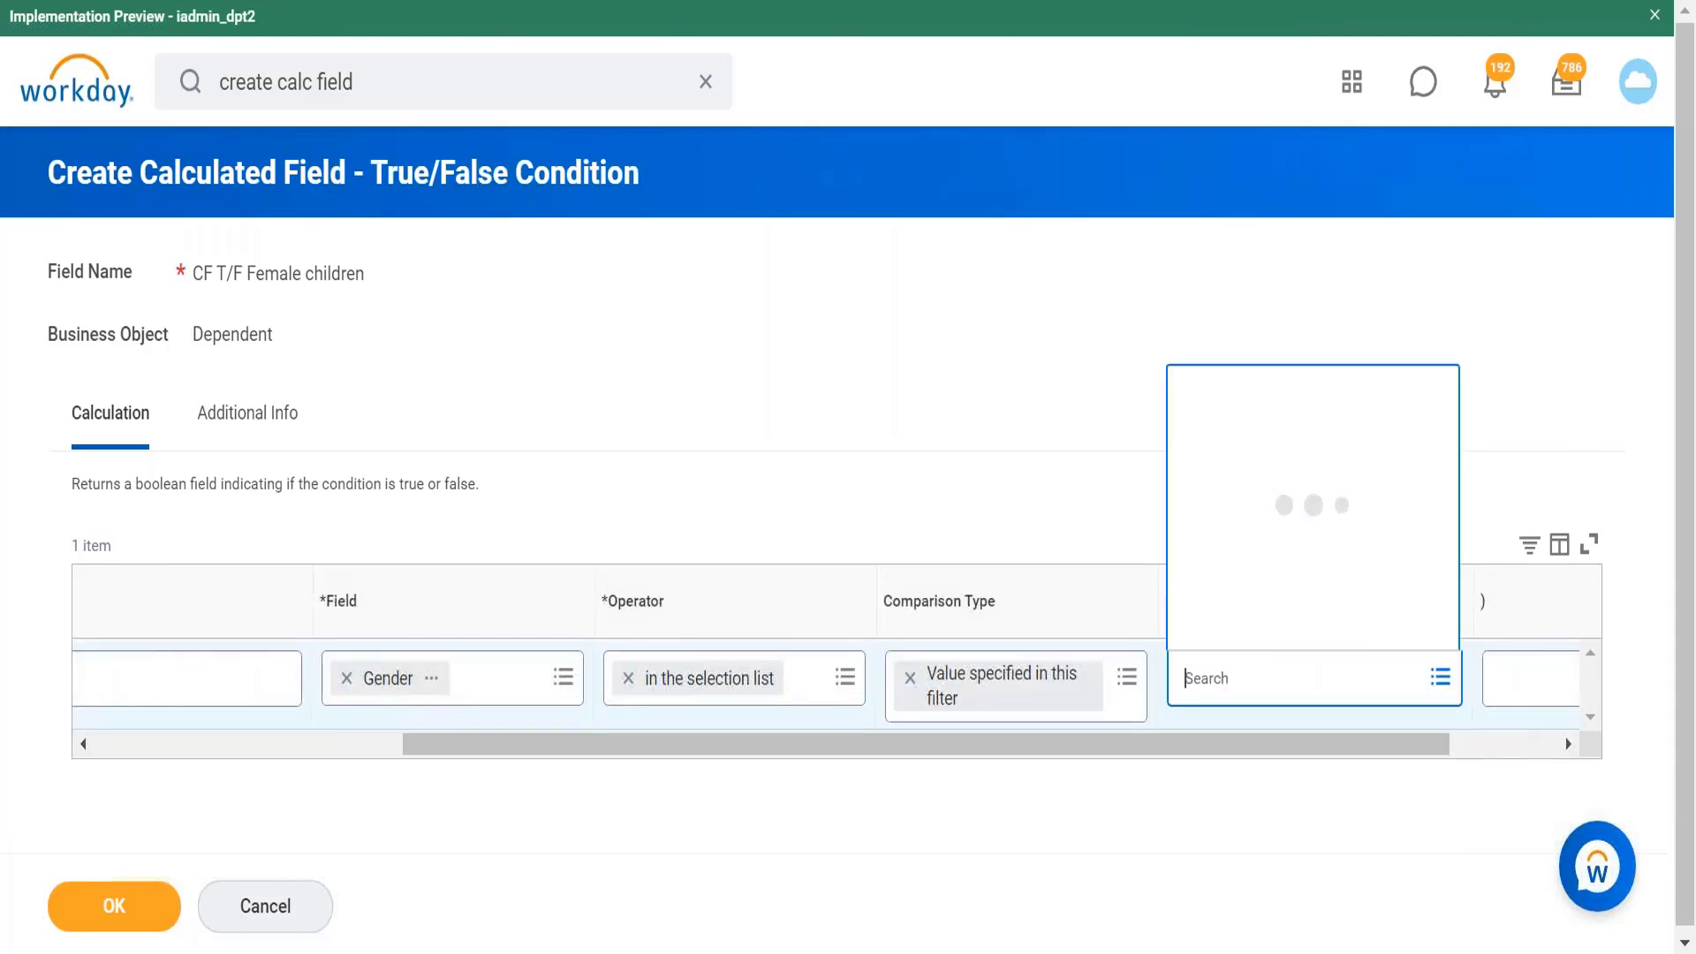
{"action": "left_click", "coordinate": [1273, 318]}
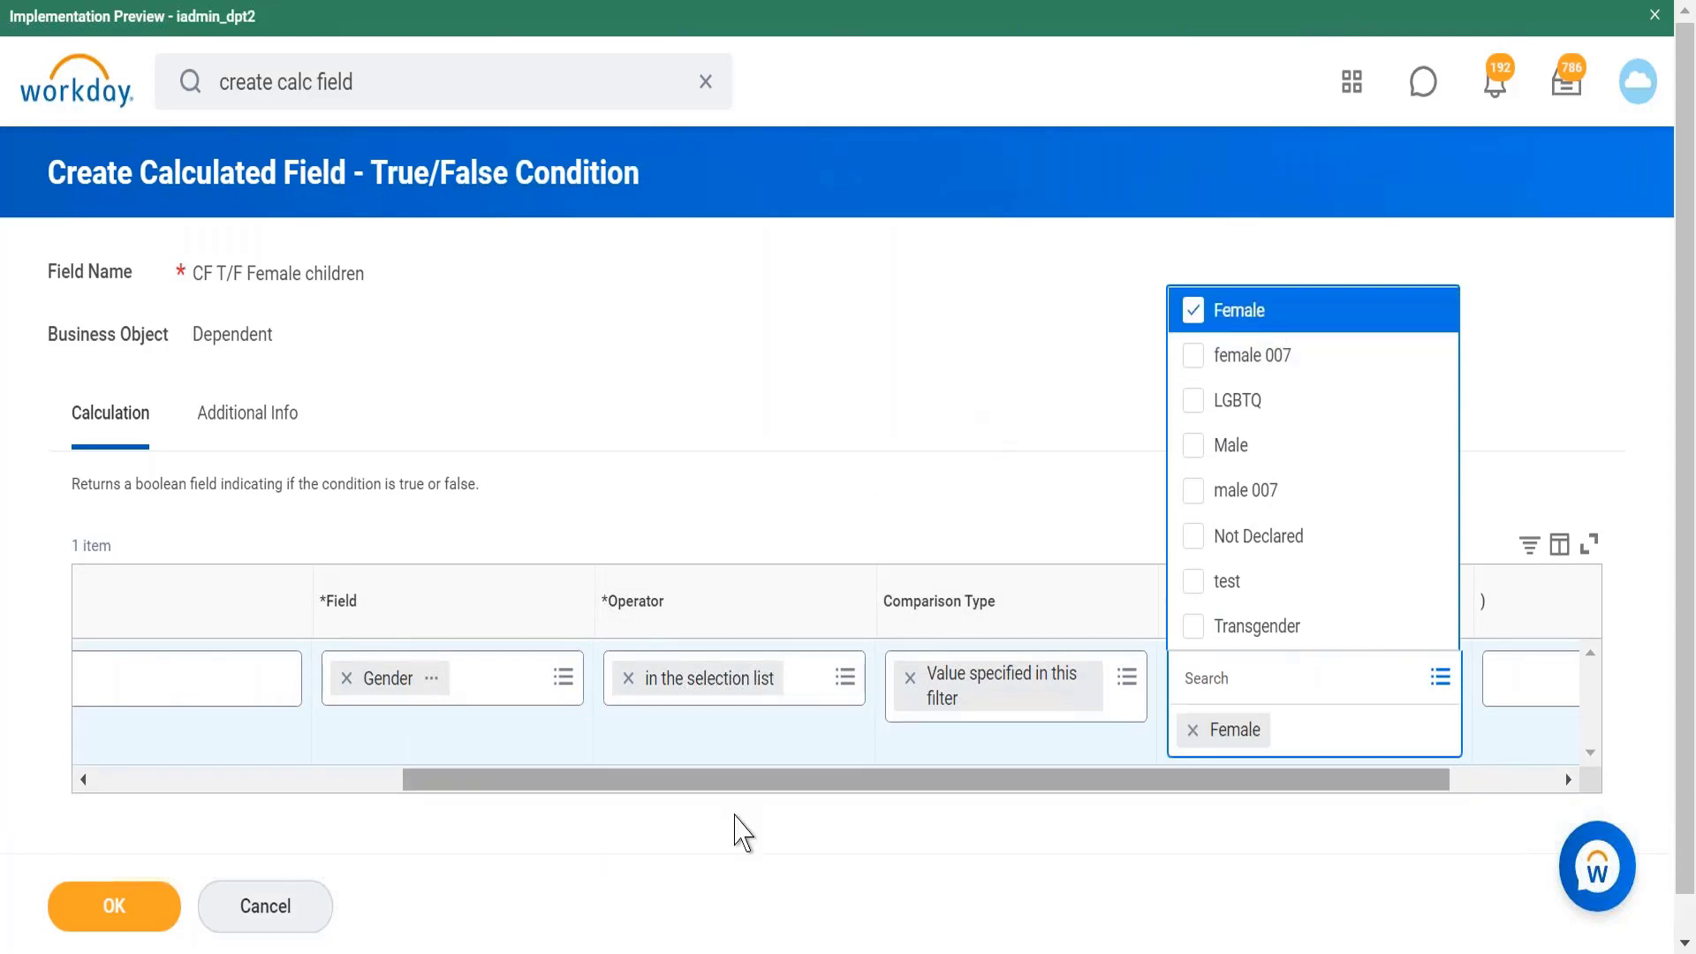
Add a second And condition row and search for its field with "re".
{"action": "left_click", "coordinate": [643, 802]}
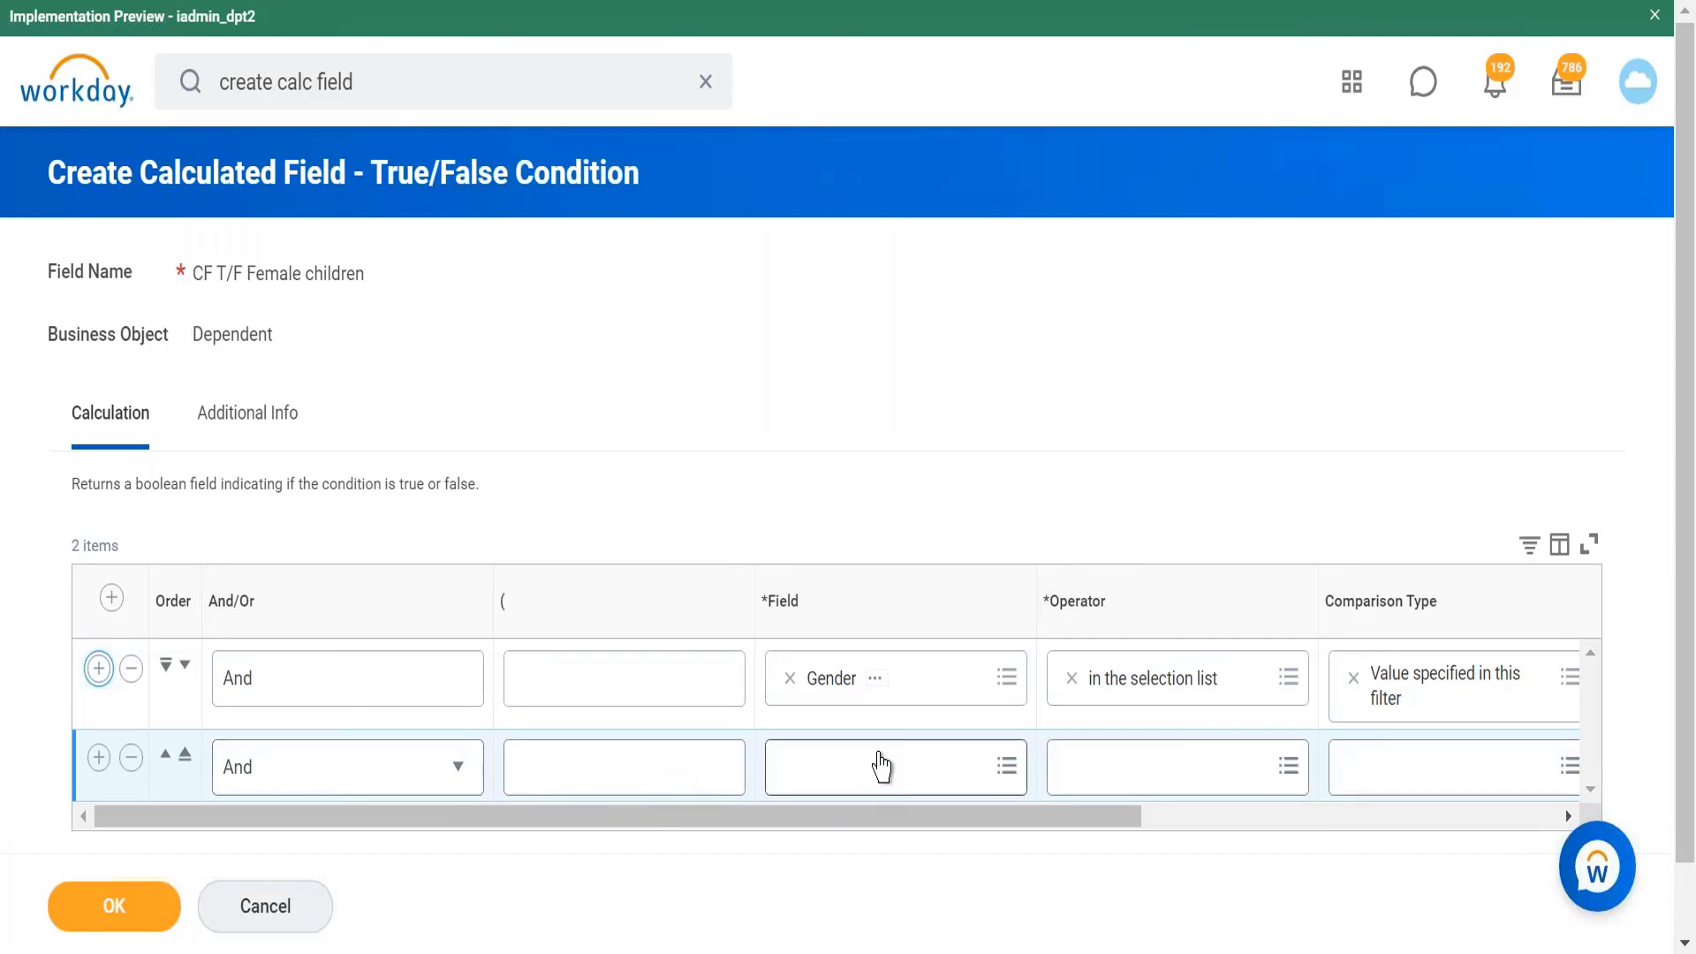
{"action": "left_click", "coordinate": [880, 767]}
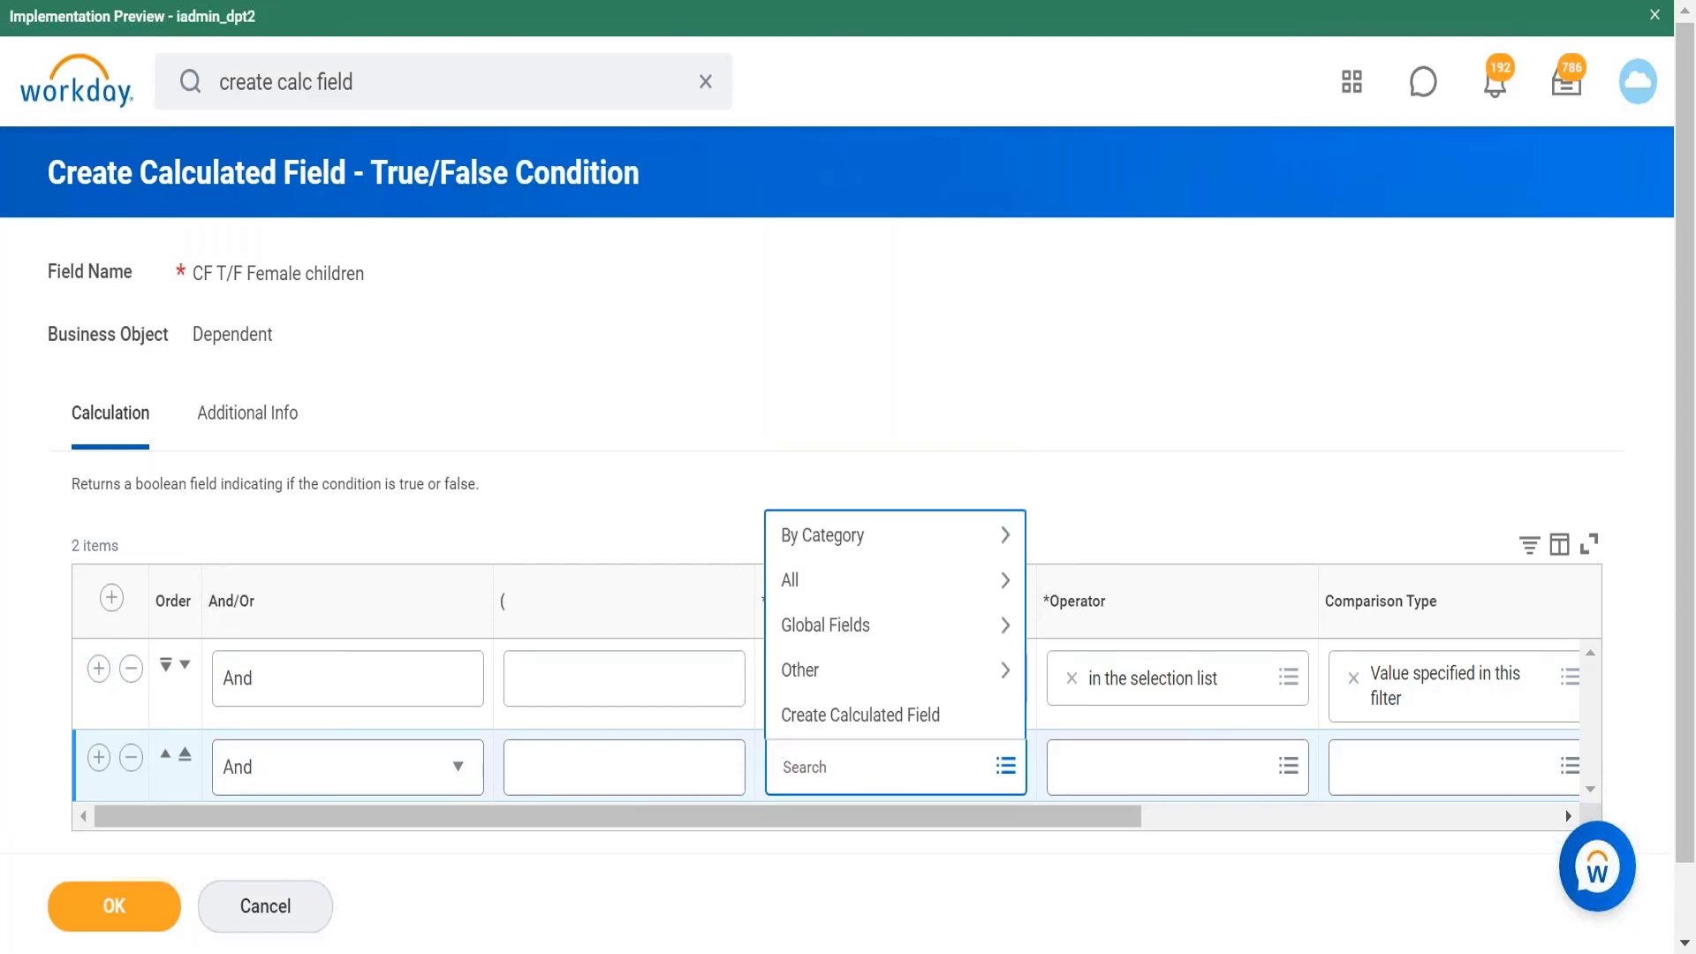
{"action": "type", "text": "re"}
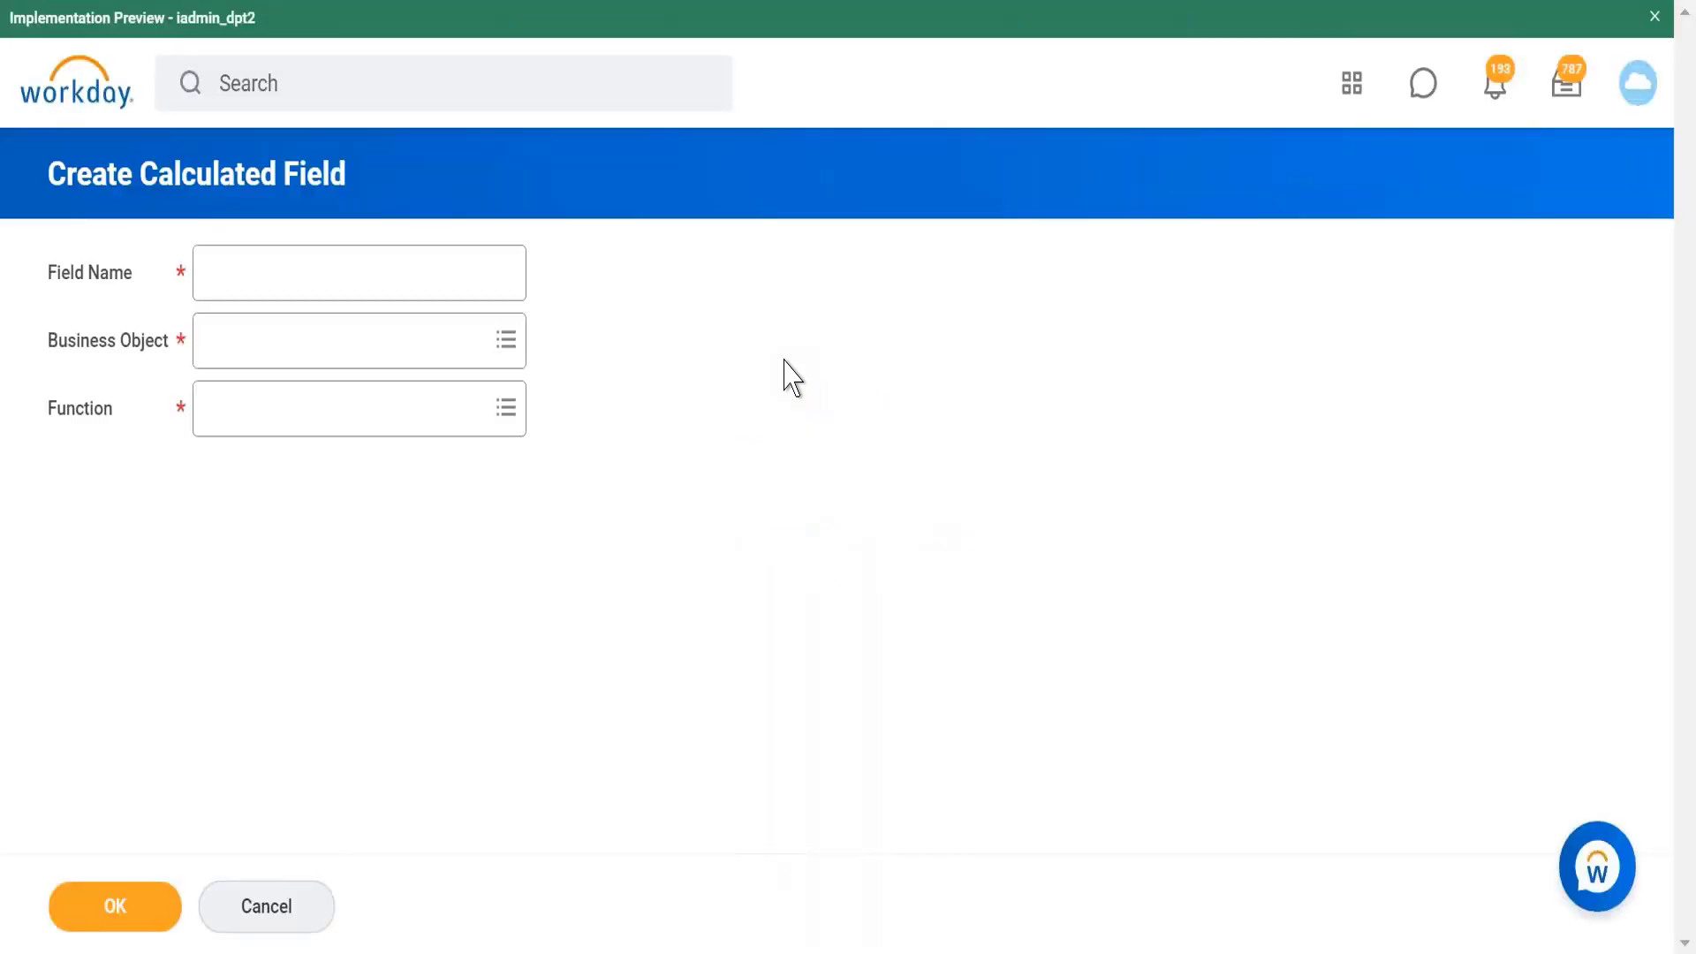
Name the new calculated field "CF EMI Dependent".
{"action": "left_click", "coordinate": [318, 284]}
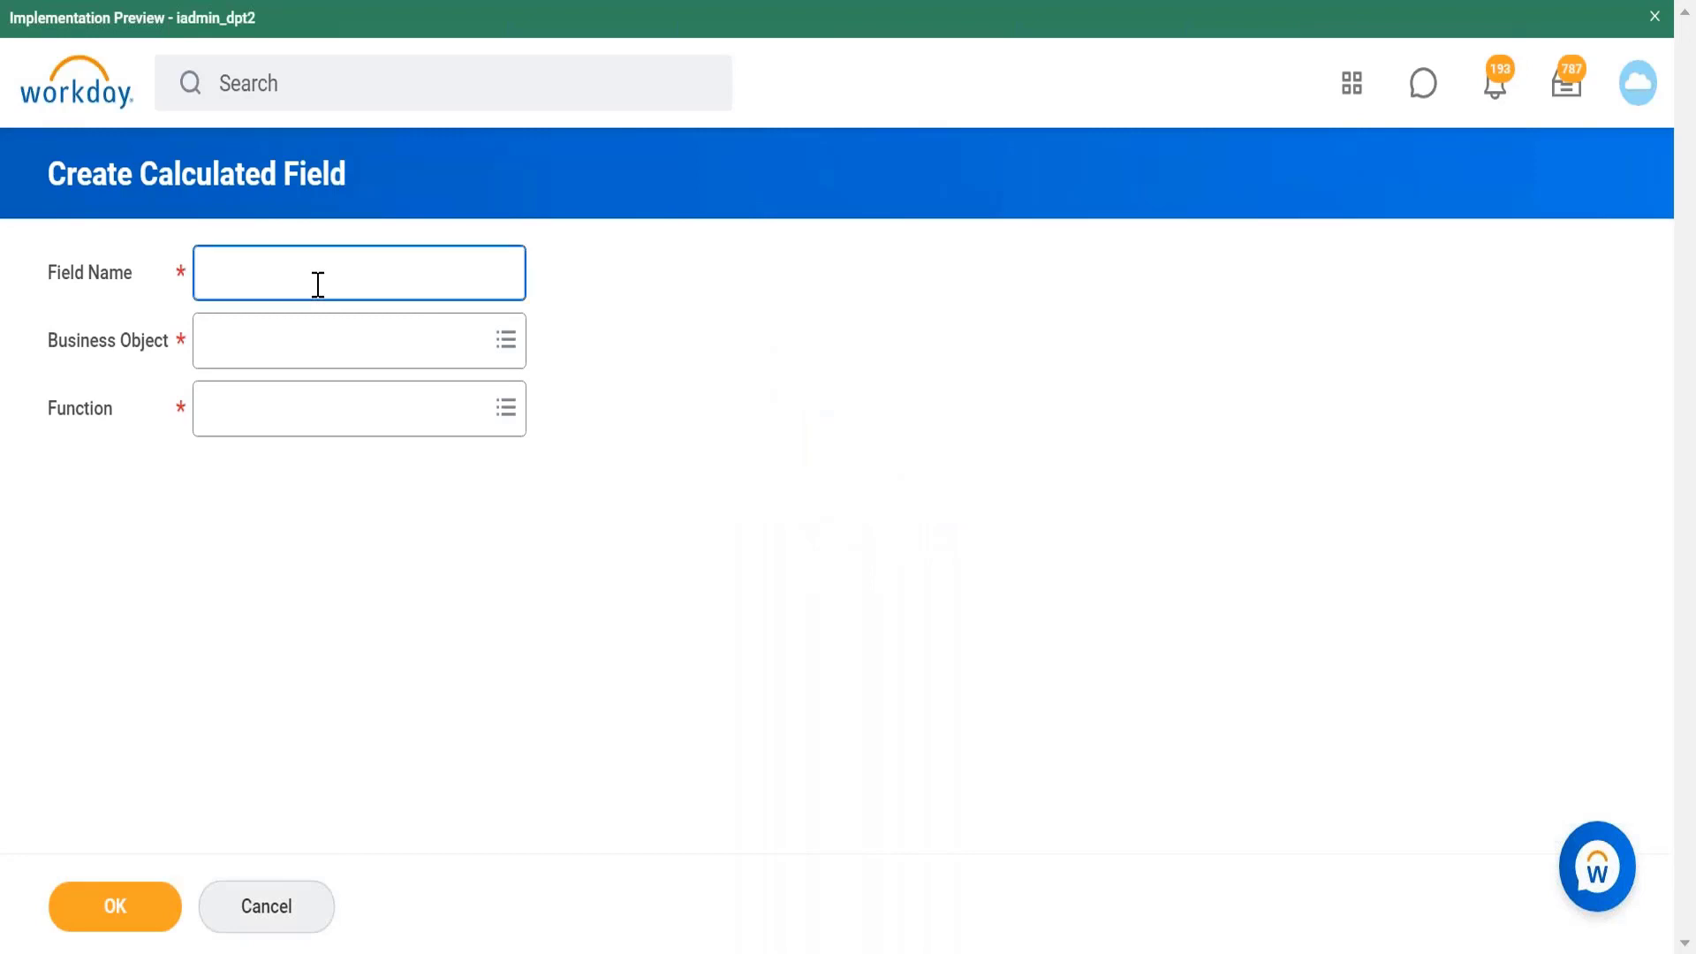
{"action": "type", "text": "CF EMI Dependent"}
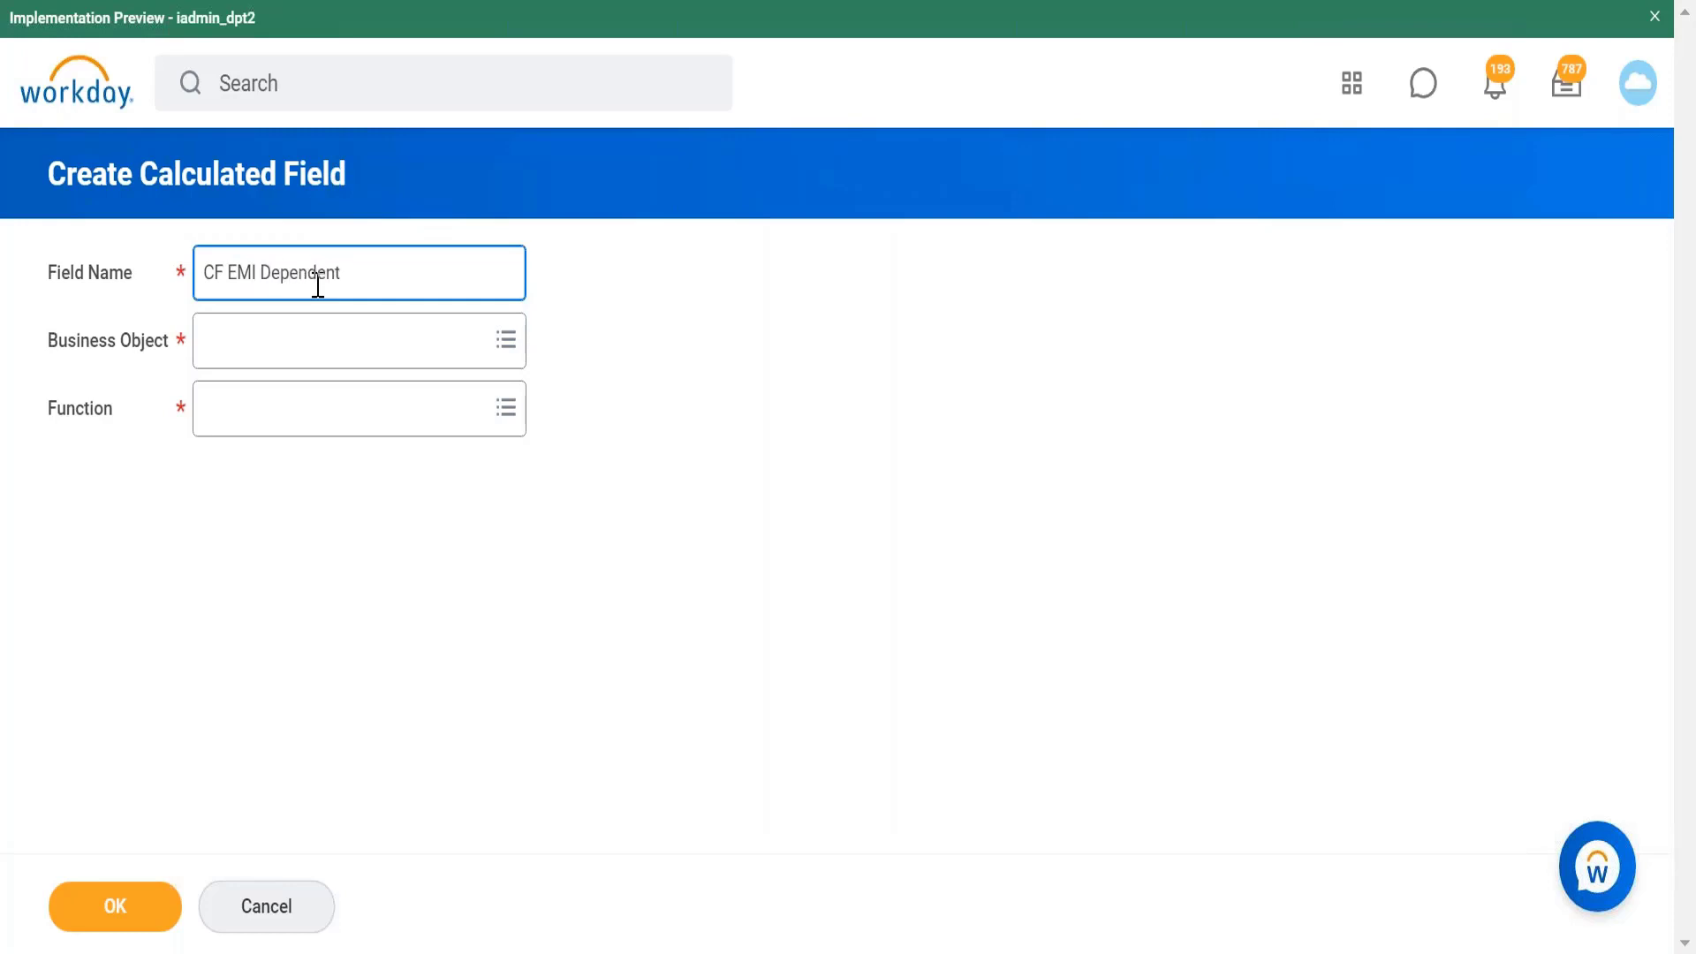